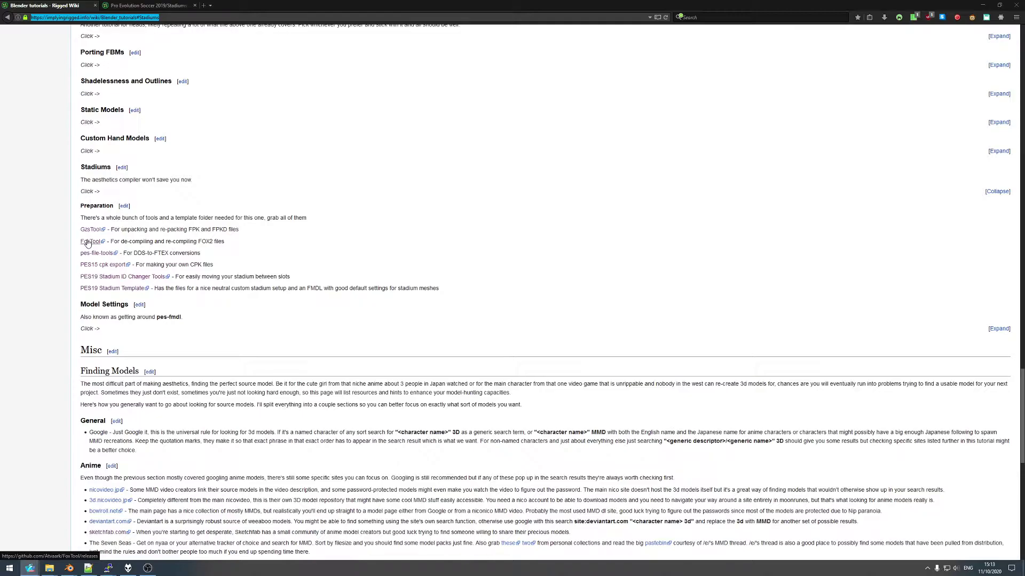
# - Review the Stadiums preparation tools on the wiki, and in File Explorer open 4cc_30_stadiums' common\render\thumbnail\stadium folder
pyautogui.scroll(-1, 88, 243)
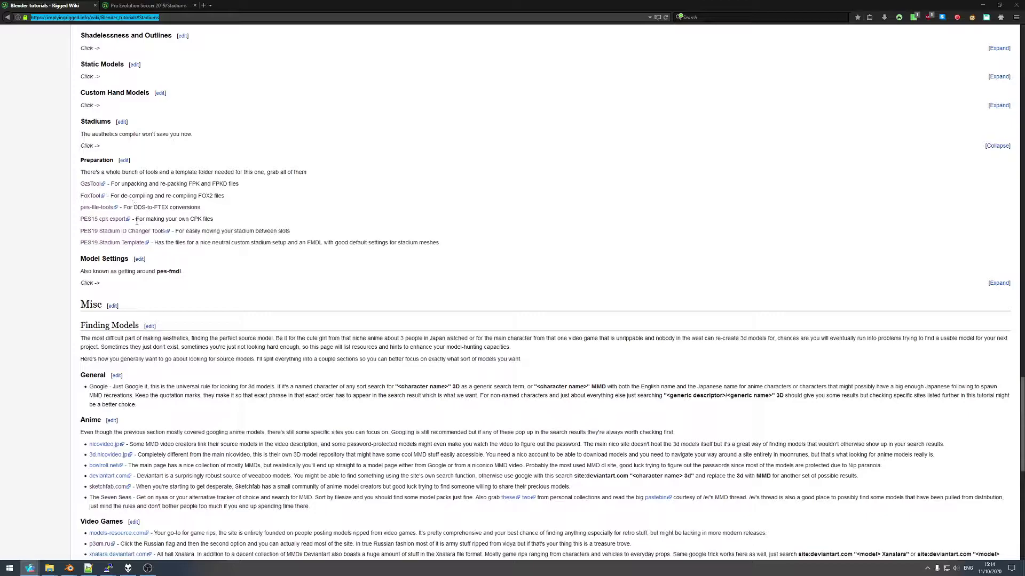
pyautogui.scroll(-2, 134, 205)
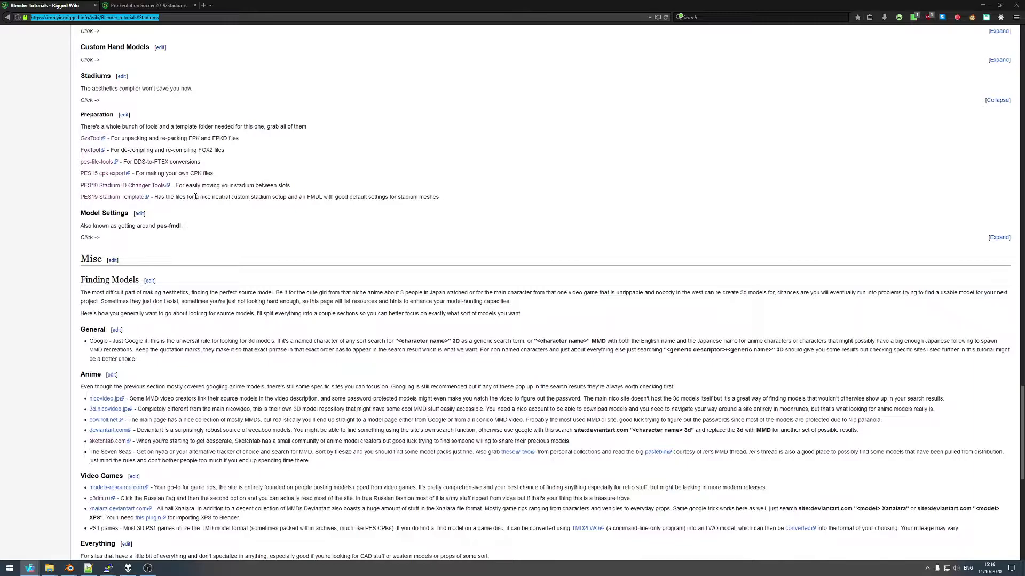
pyautogui.click(49, 568)
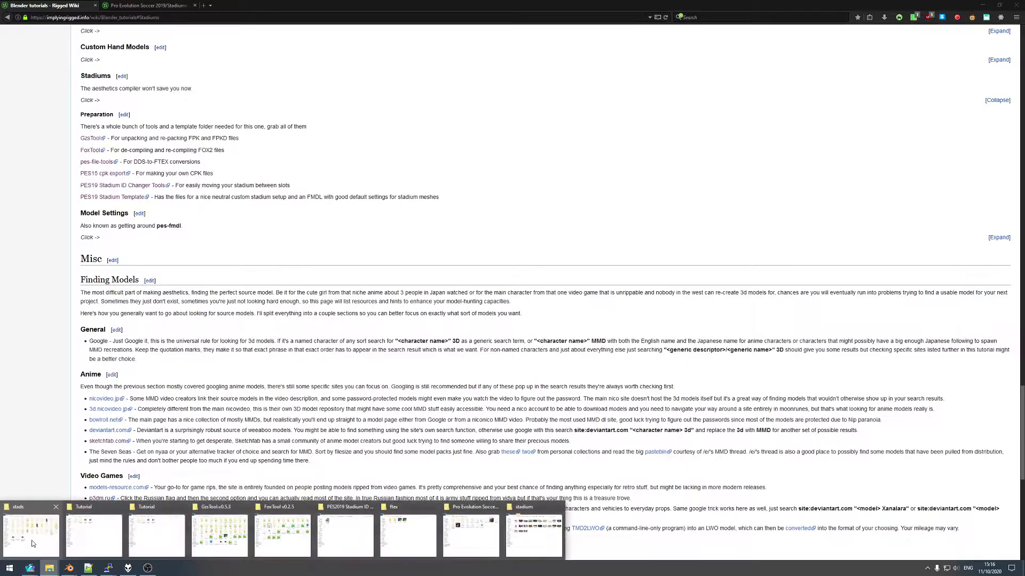
pyautogui.click(96, 534)
pyautogui.doubleClick(254, 227)
pyautogui.doubleClick(208, 134)
pyautogui.click(154, 141)
pyautogui.doubleClick(154, 141)
pyautogui.doubleClick(296, 131)
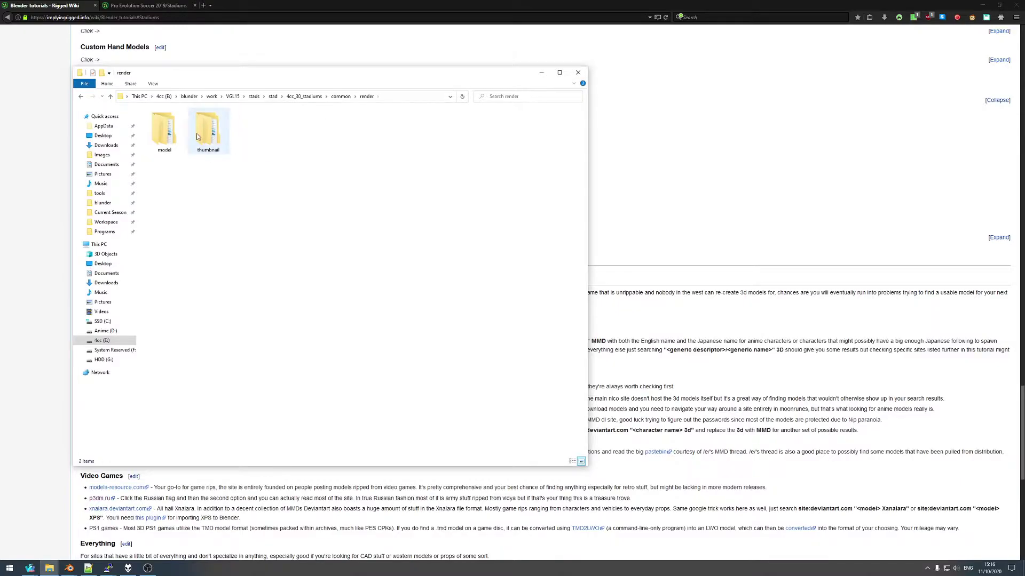
pyautogui.doubleClick(209, 131)
pyautogui.doubleClick(164, 131)
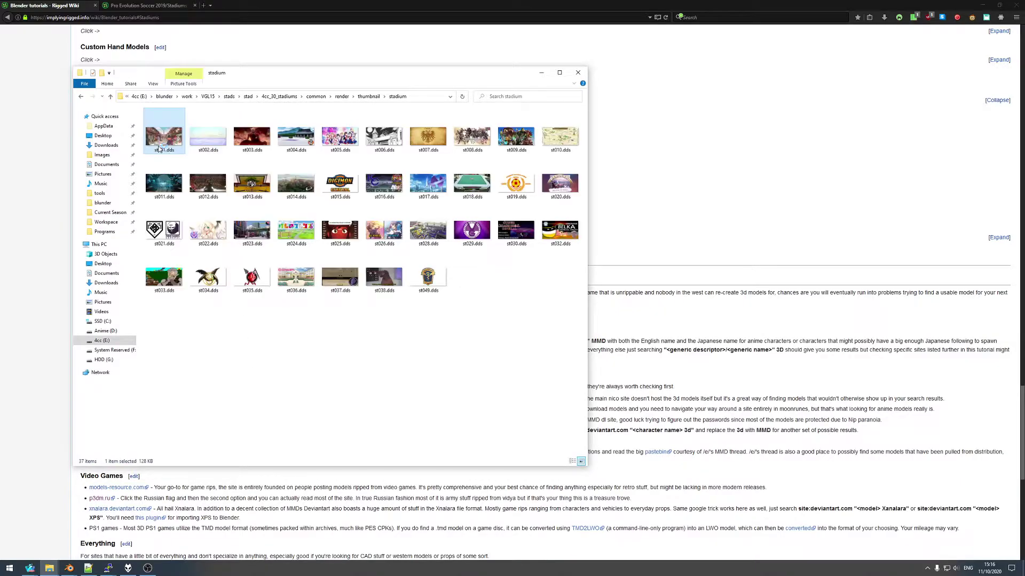
# - Preview a stadium thumbnail, close the preview, and pick out the st037.dds thumbnail
pyautogui.doubleClick(223, 150)
pyautogui.click(1012, 5)
pyautogui.click(343, 271)
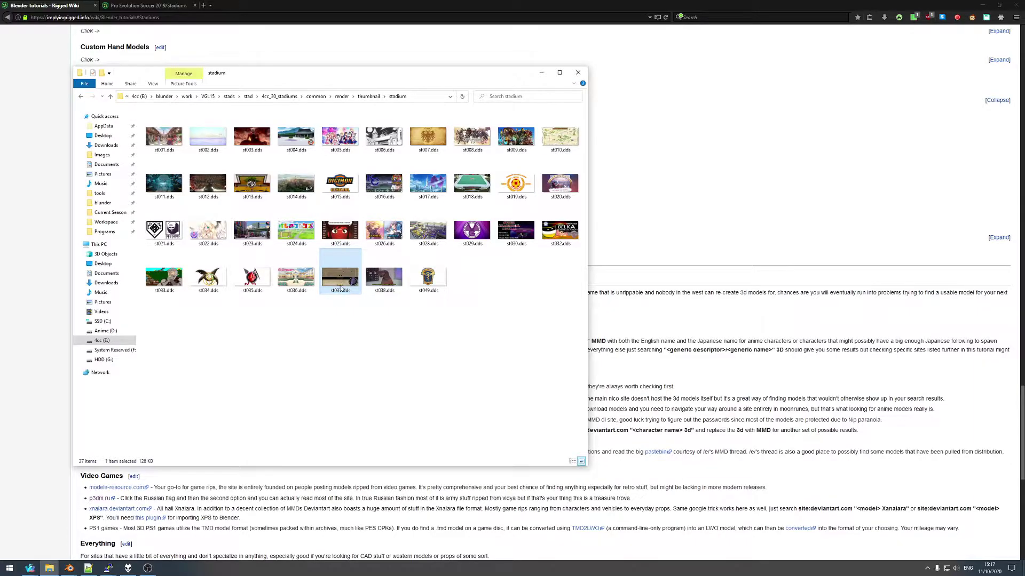
pyautogui.moveTo(339, 284)
# - Go to the common\bg\model\bg\stadium folder of 4cc_30_stadiums and open the st037 stadium folder
pyautogui.click(282, 97)
pyautogui.doubleClick(162, 134)
pyautogui.doubleClick(165, 137)
pyautogui.doubleClick(165, 138)
pyautogui.doubleClick(167, 139)
pyautogui.doubleClick(558, 132)
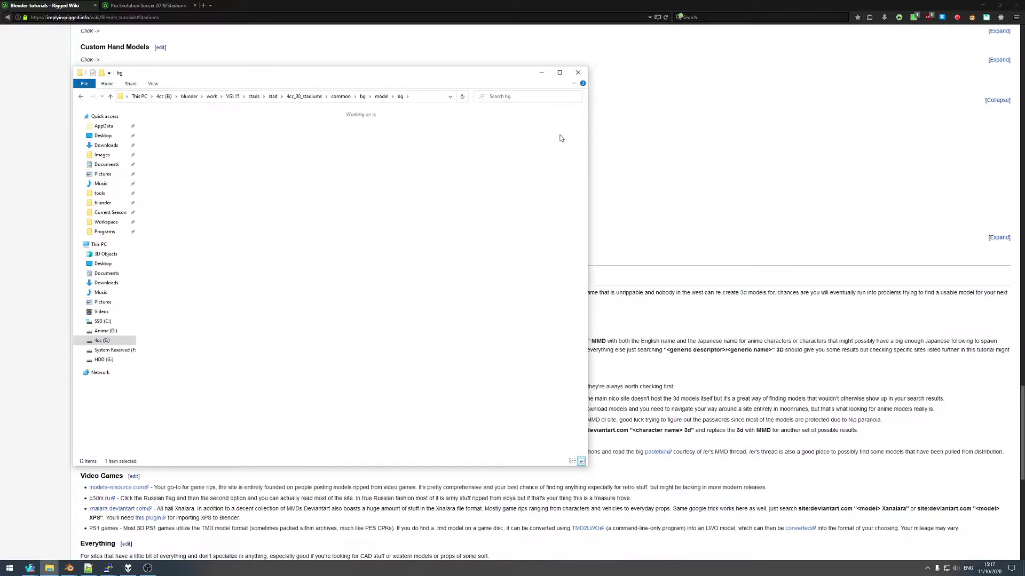
pyautogui.click(376, 97)
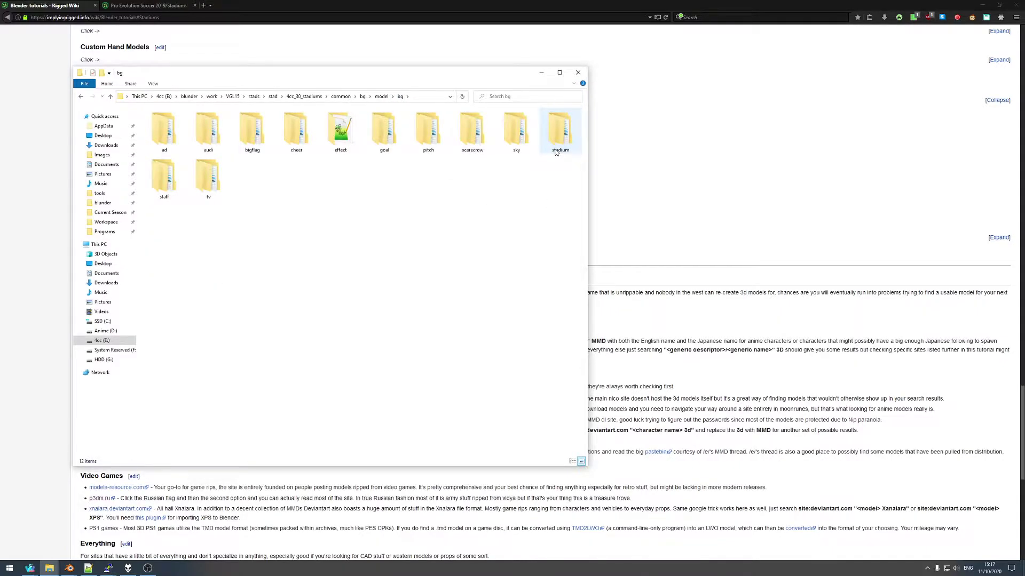
pyautogui.moveTo(556, 152)
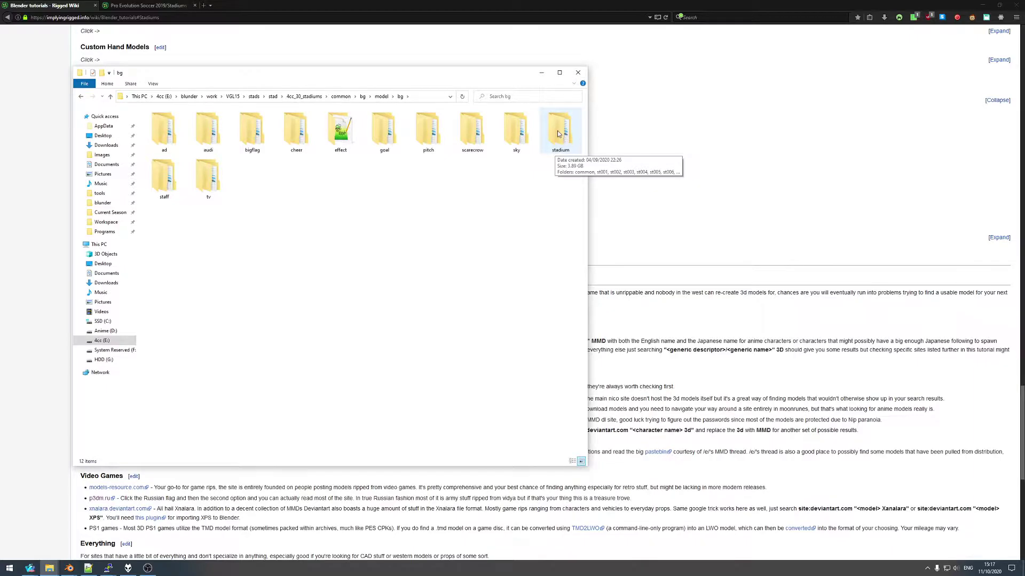
pyautogui.doubleClick(558, 134)
pyautogui.click(337, 277)
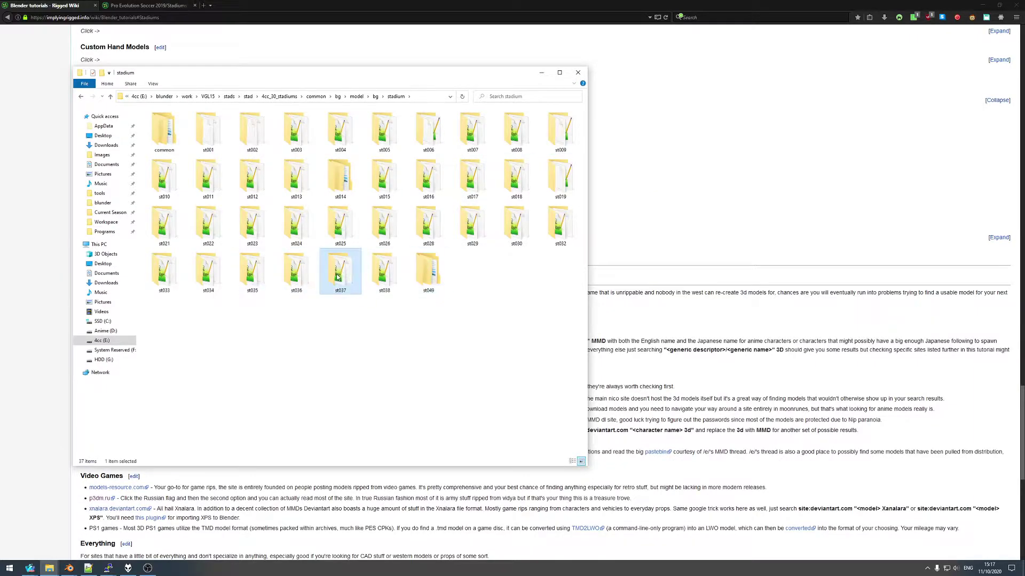
pyautogui.doubleClick(337, 277)
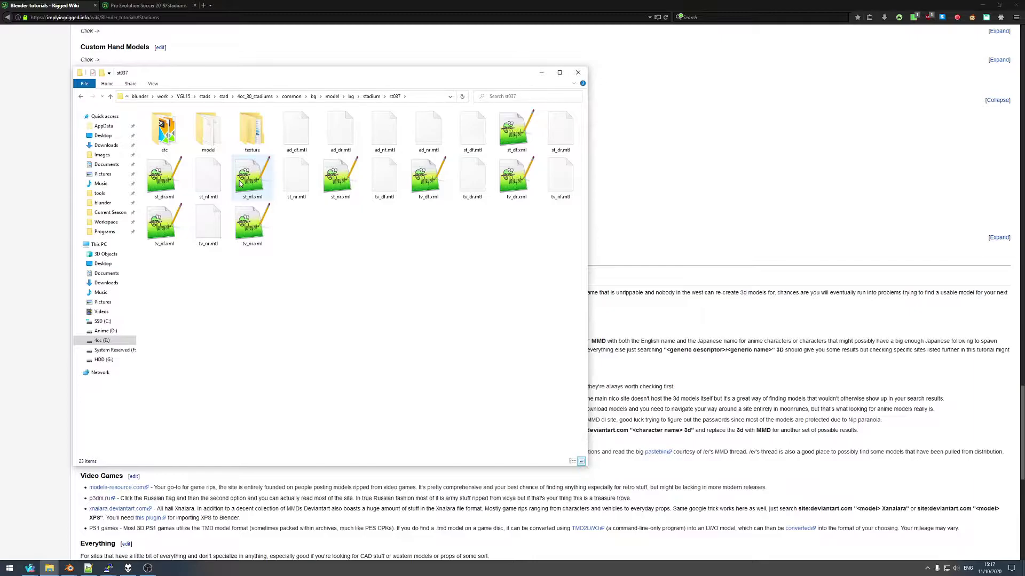
# - Copy the model and texture folders from st037 into the Tutorial folder
pyautogui.click(215, 140)
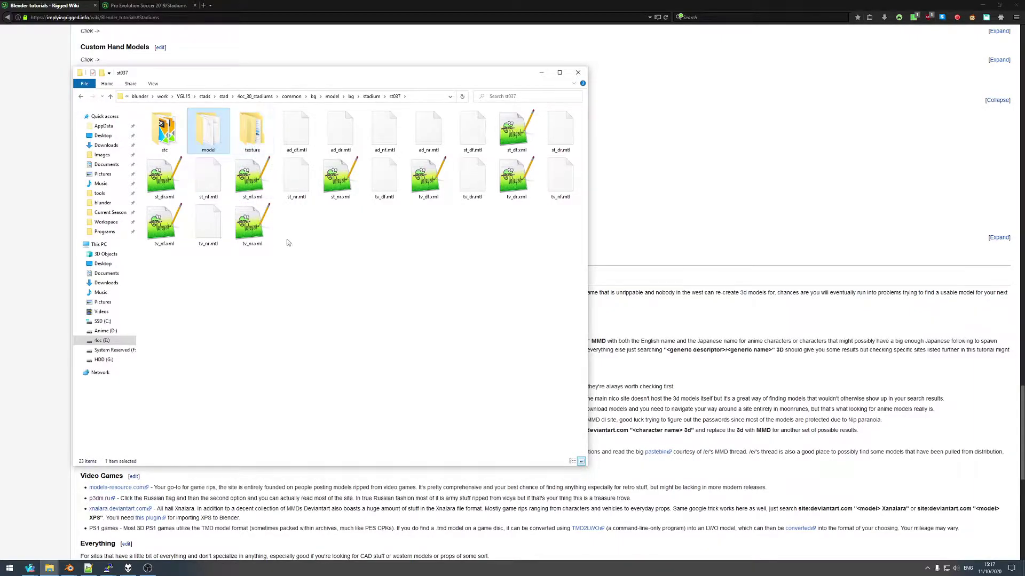
pyautogui.keyDown('ctrl'); pyautogui.click(245, 138); pyautogui.keyUp('ctrl')
pyautogui.click(50, 567)
pyautogui.click(96, 537)
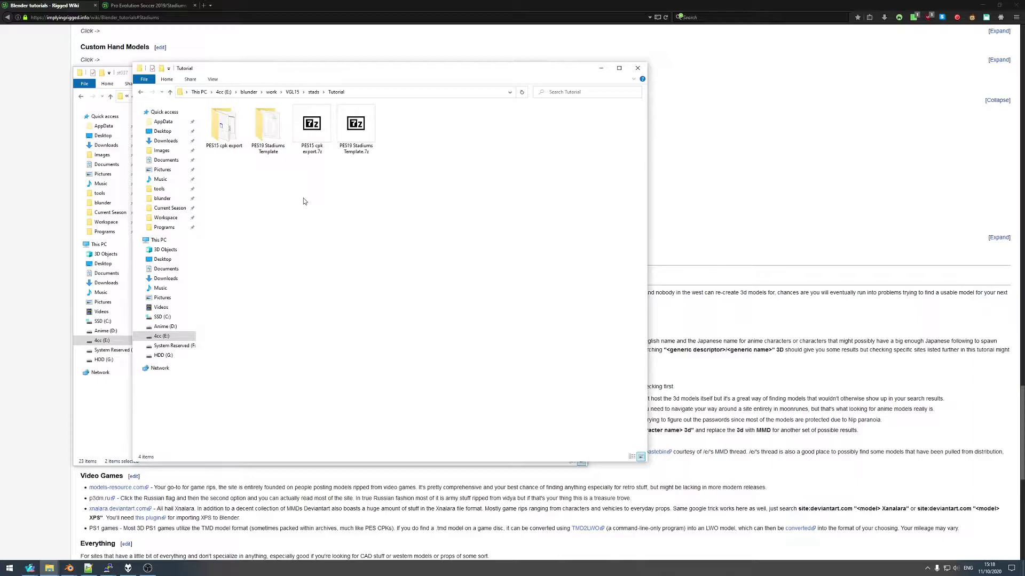
pyautogui.hotkey('ctrl', 'v')
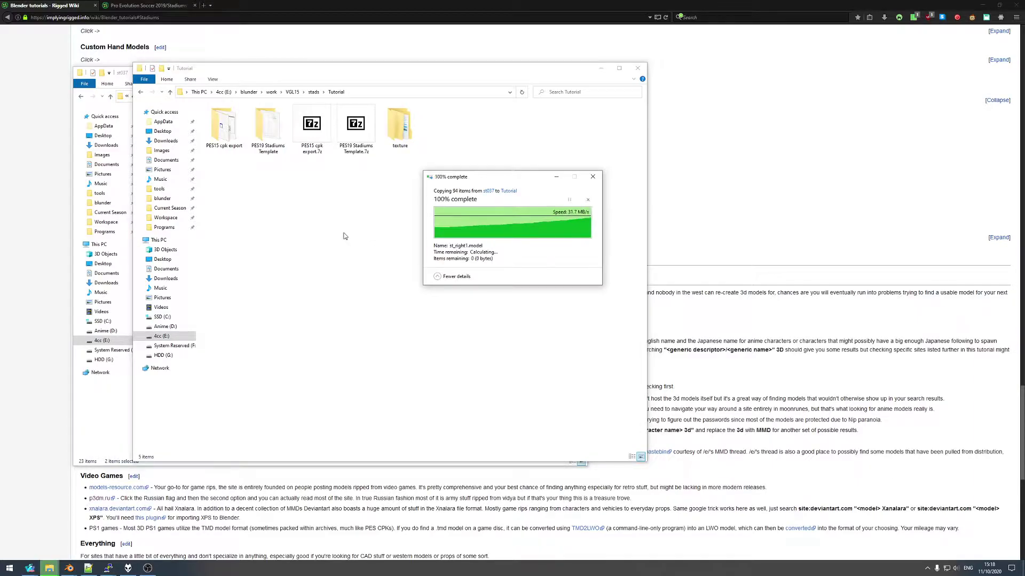
# - Open the copied texture folder and examine its df, dr, nf and nr subfolders
pyautogui.doubleClick(357, 132)
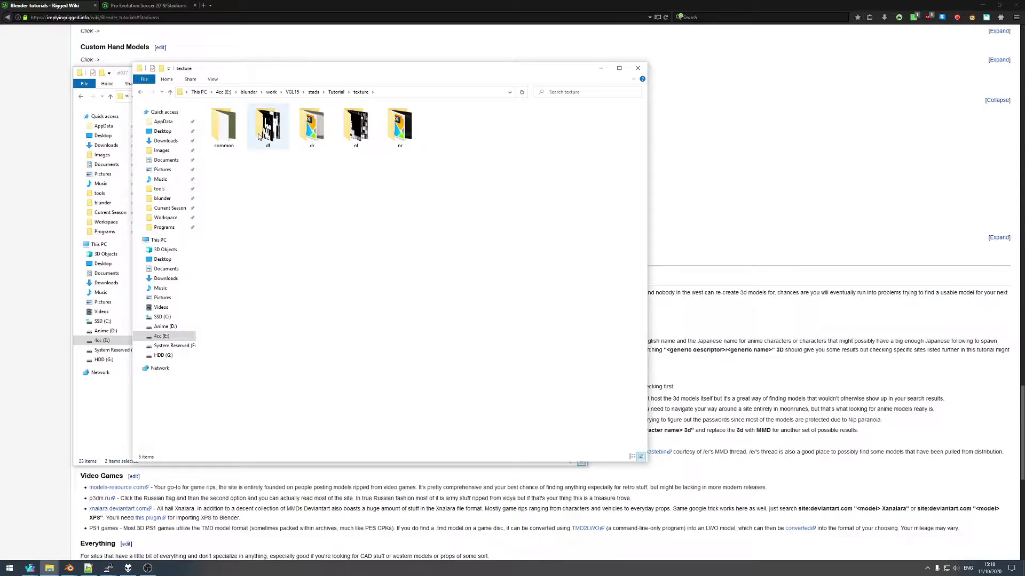
pyautogui.click(260, 136)
pyautogui.keyDown('shift'); pyautogui.click(400, 128); pyautogui.keyUp('shift')
pyautogui.moveTo(304, 148); pyautogui.dragTo(316, 176)
pyautogui.click(316, 176)
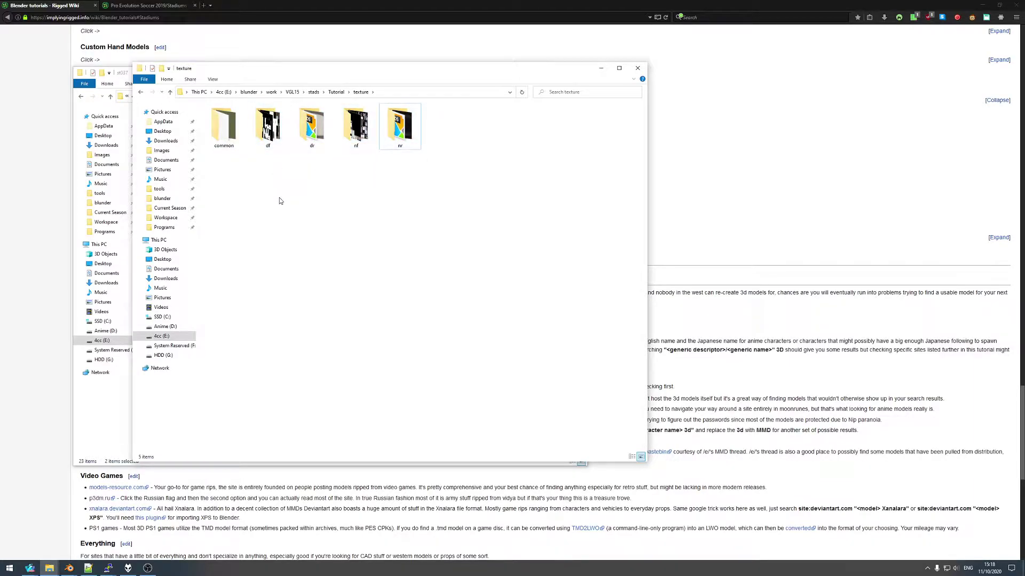
# - Copy tex_bm_01.dds through tex_bm_14.dds from the texture folder's common subfolder into a new folder named tex inside Tutorial
pyautogui.doubleClick(227, 130)
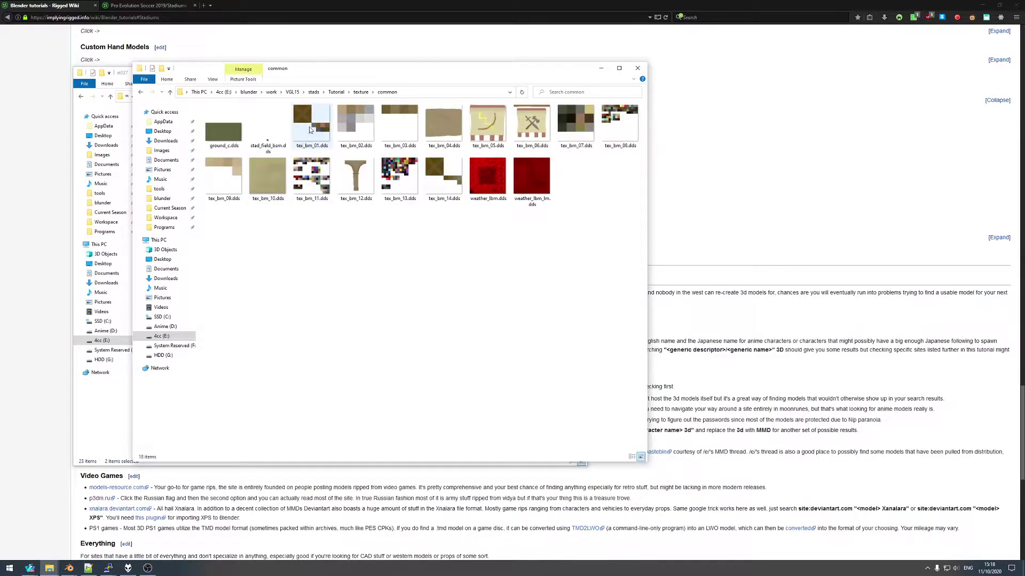
pyautogui.moveTo(311, 131)
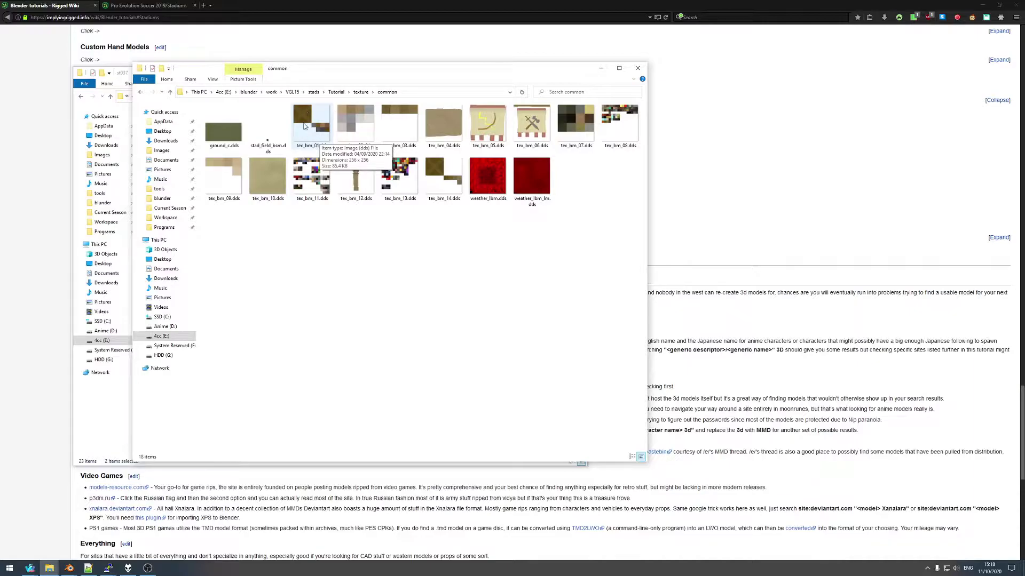
pyautogui.keyDown('shift'); pyautogui.click(435, 191); pyautogui.keyUp('shift')
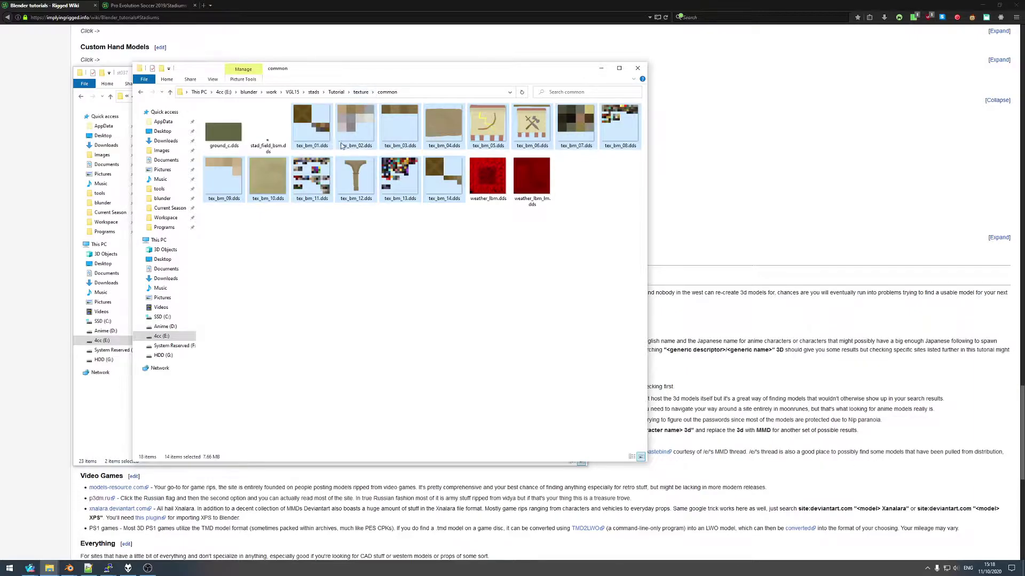
pyautogui.click(336, 92)
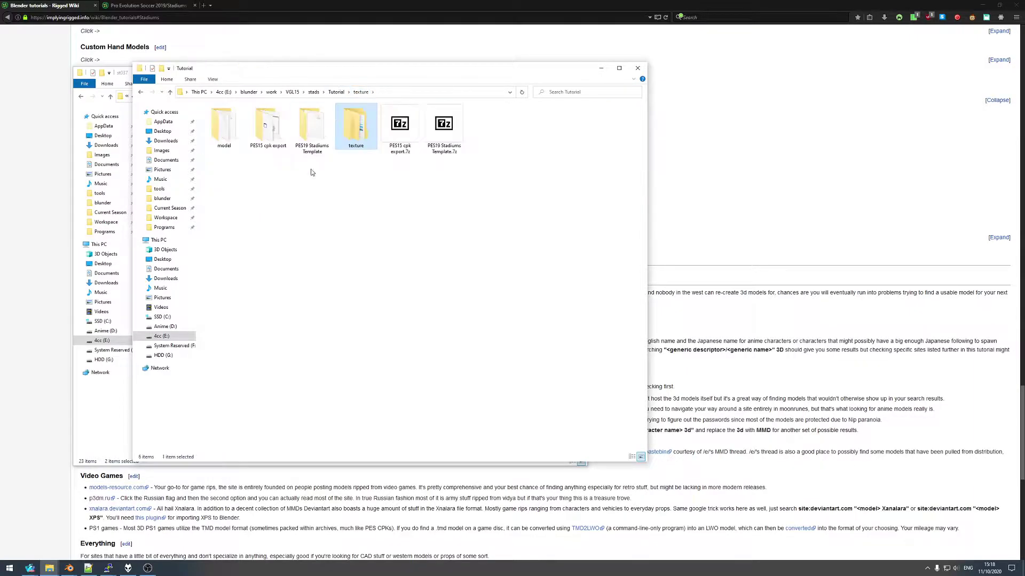
pyautogui.rightClick(278, 192)
pyautogui.moveTo(325, 316)
pyautogui.click(391, 316)
pyautogui.write('tex')
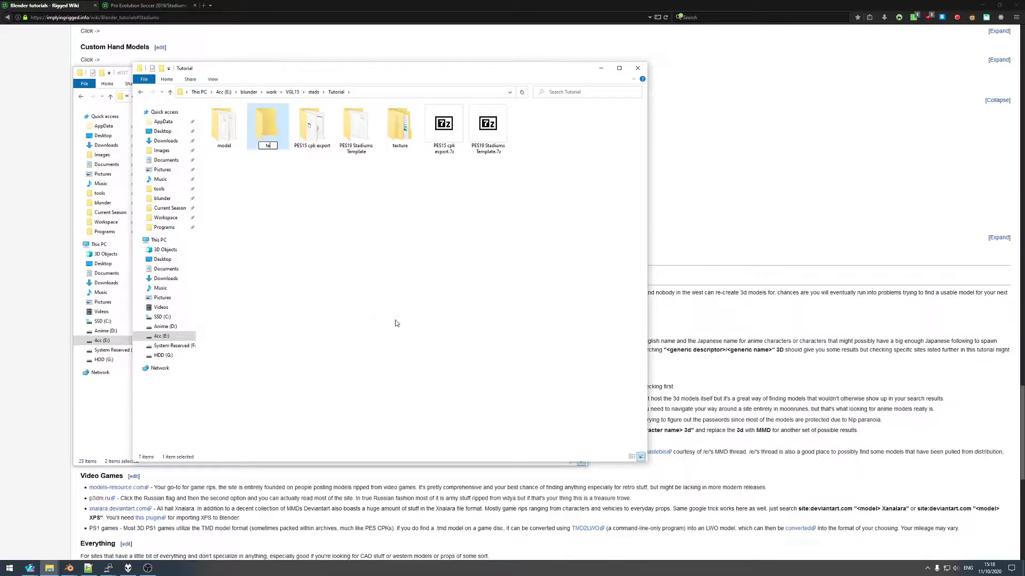
pyautogui.press('Return')
pyautogui.press('Return')
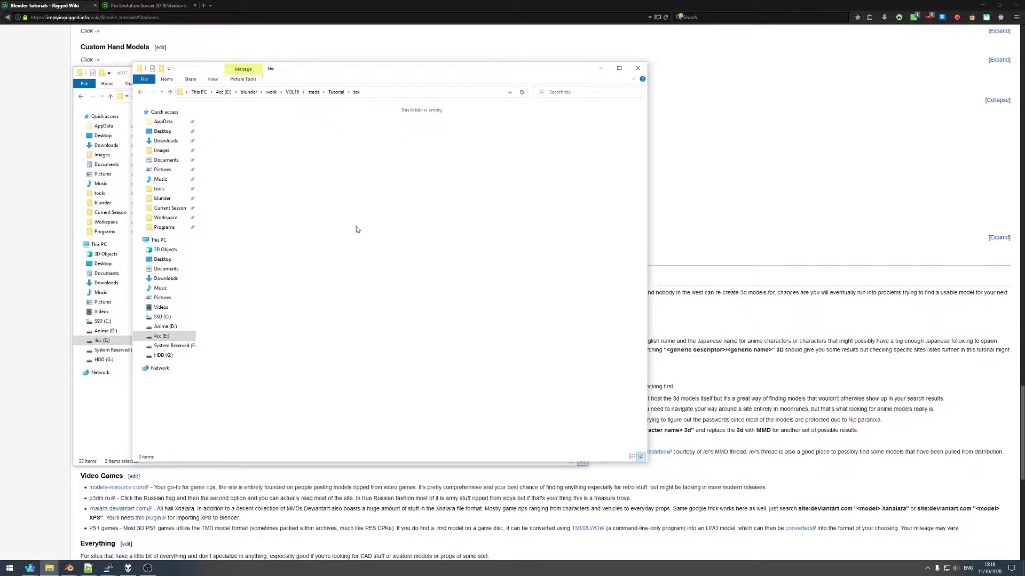
pyautogui.hotkey('ctrl', 'v')
pyautogui.click(411, 230)
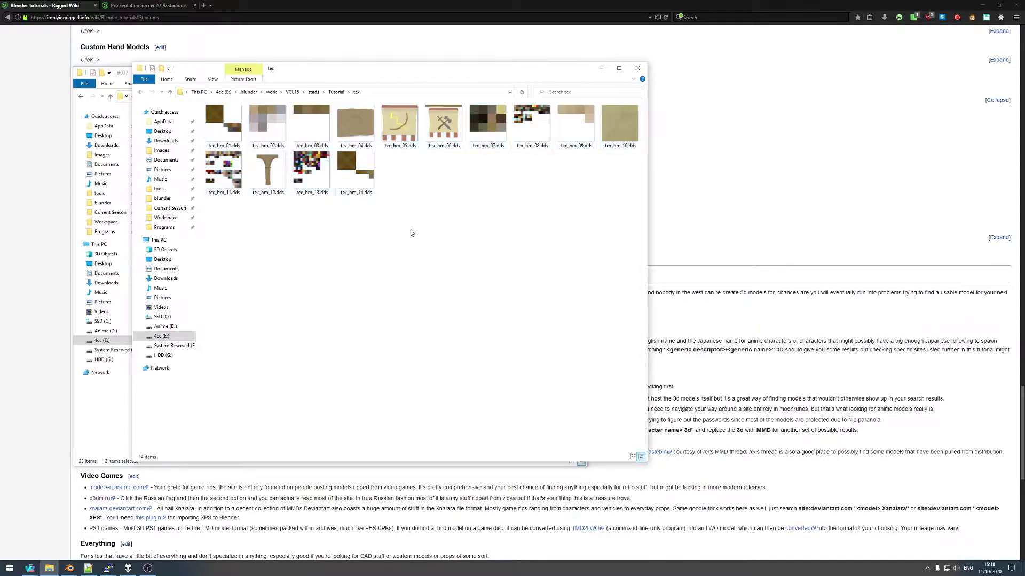
pyautogui.click(337, 92)
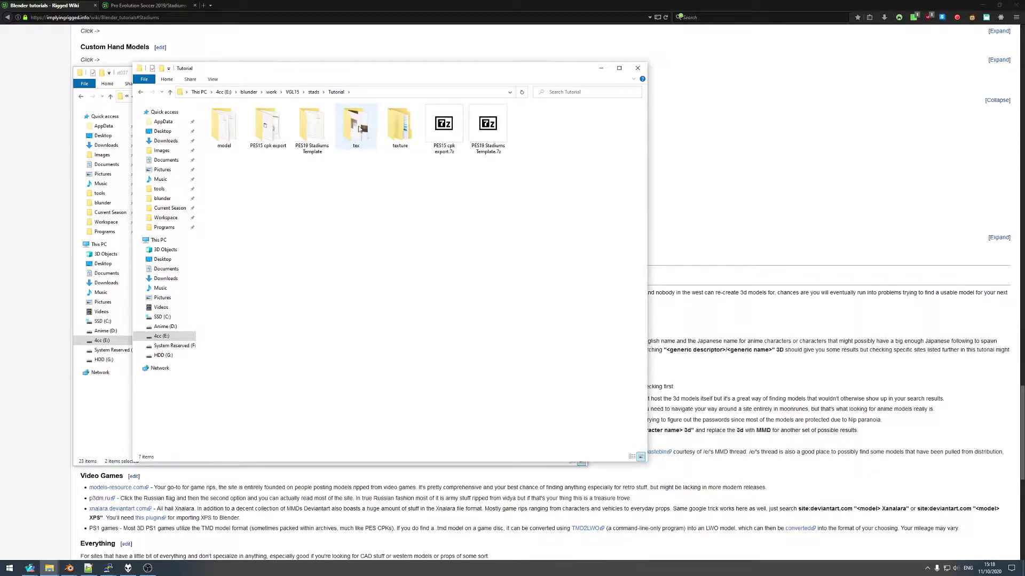
# - Examine the model files in the copied model folder and its nf subfolder
pyautogui.moveTo(230, 67); pyautogui.dragTo(305, 53)
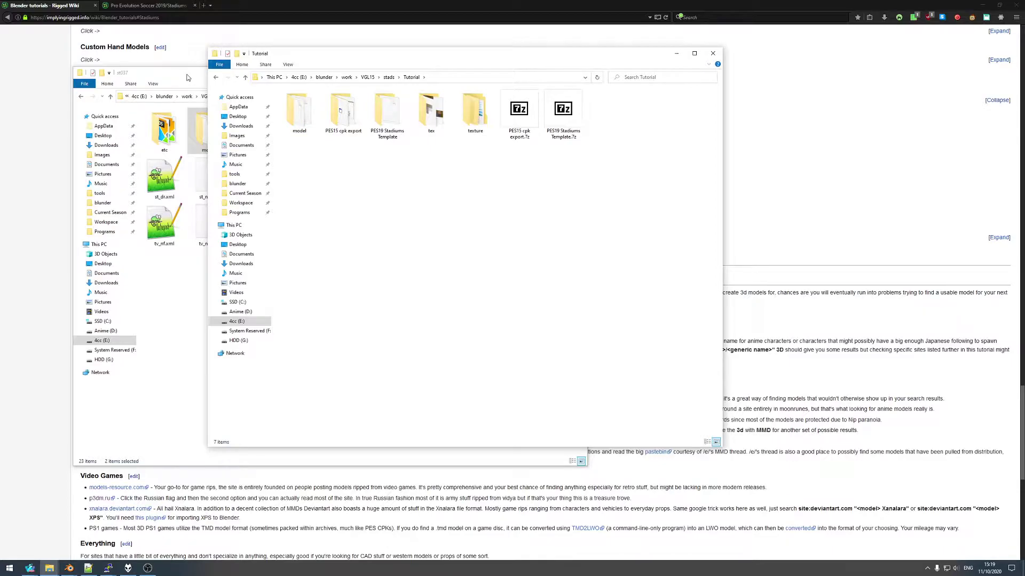
pyautogui.doubleClick(299, 112)
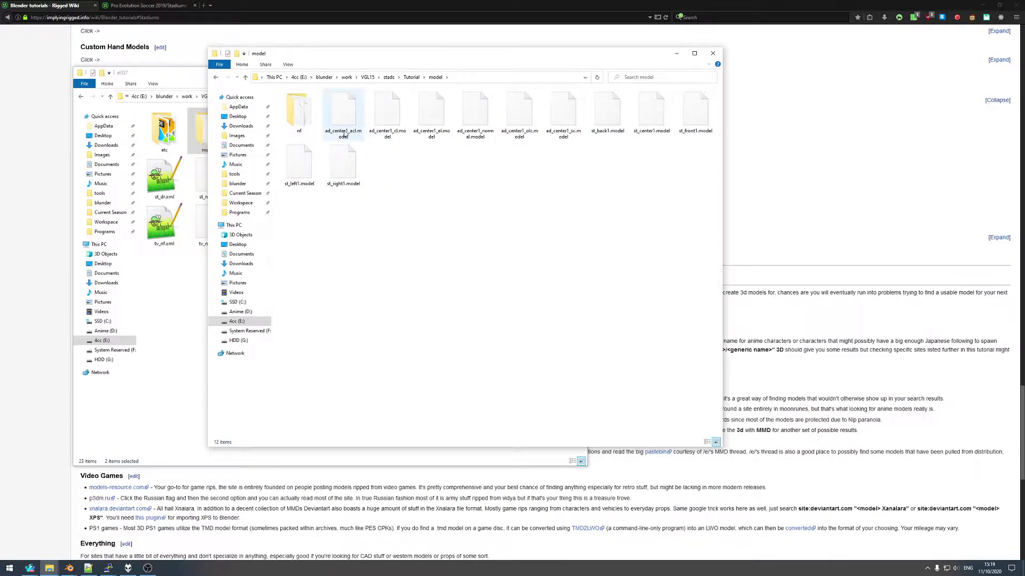
pyautogui.doubleClick(296, 114)
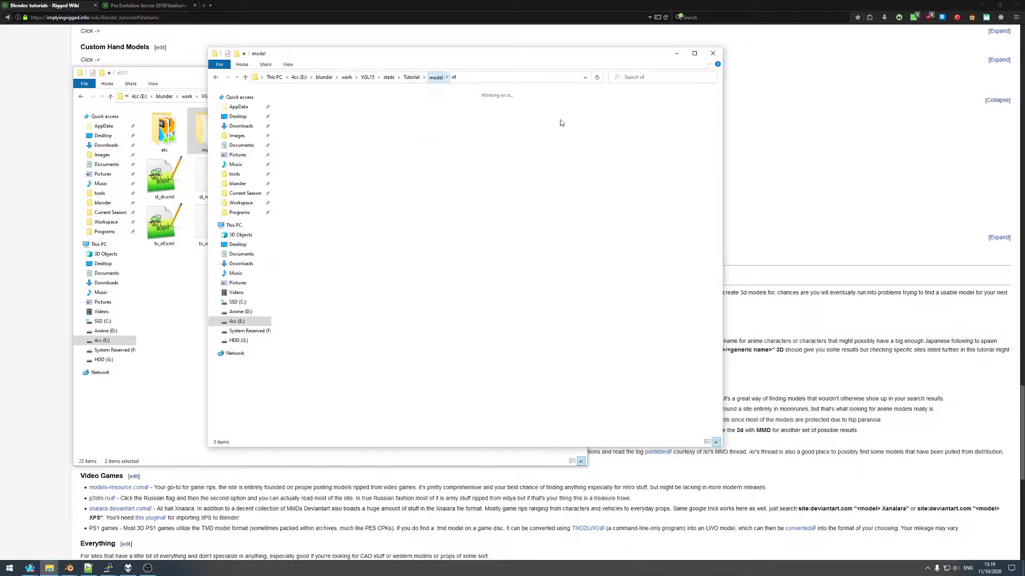
pyautogui.hotkey('alt', 'Left')
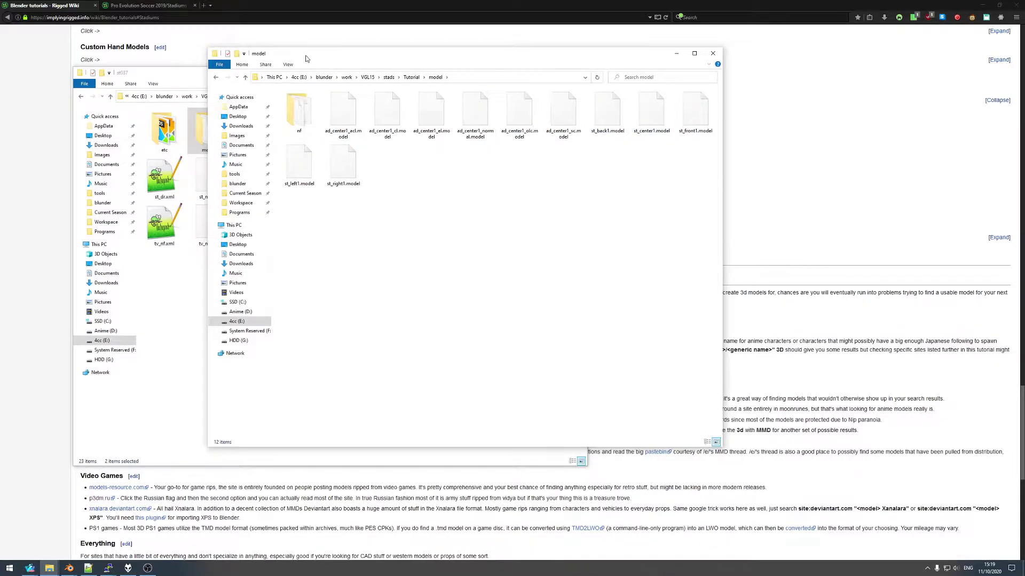
pyautogui.moveTo(306, 58); pyautogui.dragTo(323, 51)
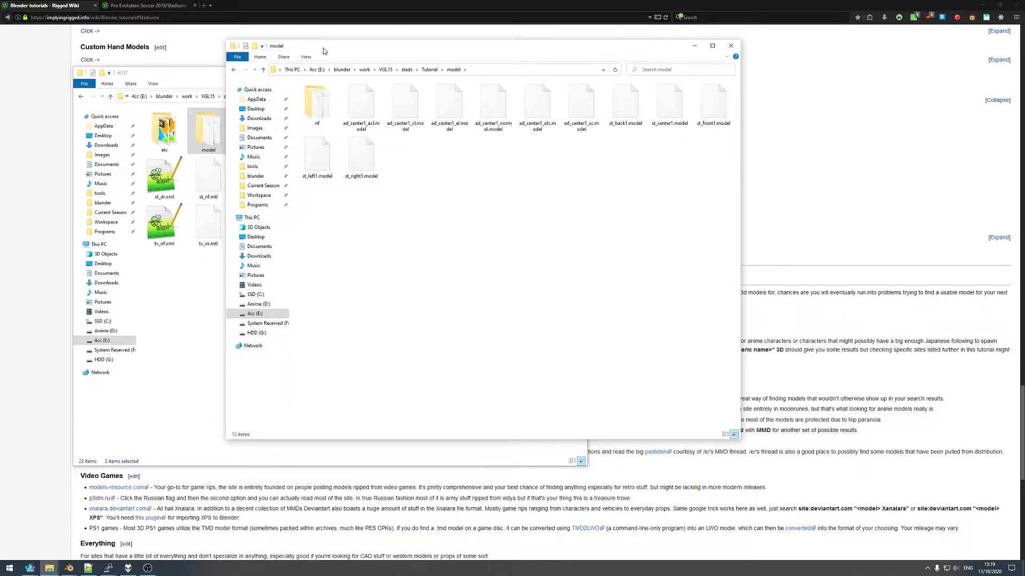
# - Open st_nf.xml from the st037 folder in Notepad++ and check which model files it references
pyautogui.click(171, 76)
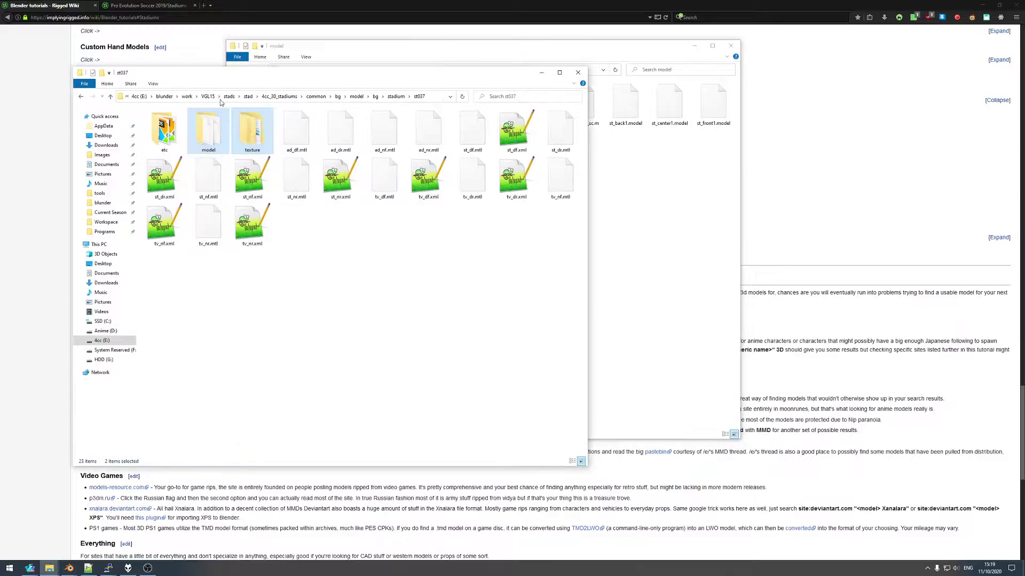
pyautogui.click(346, 253)
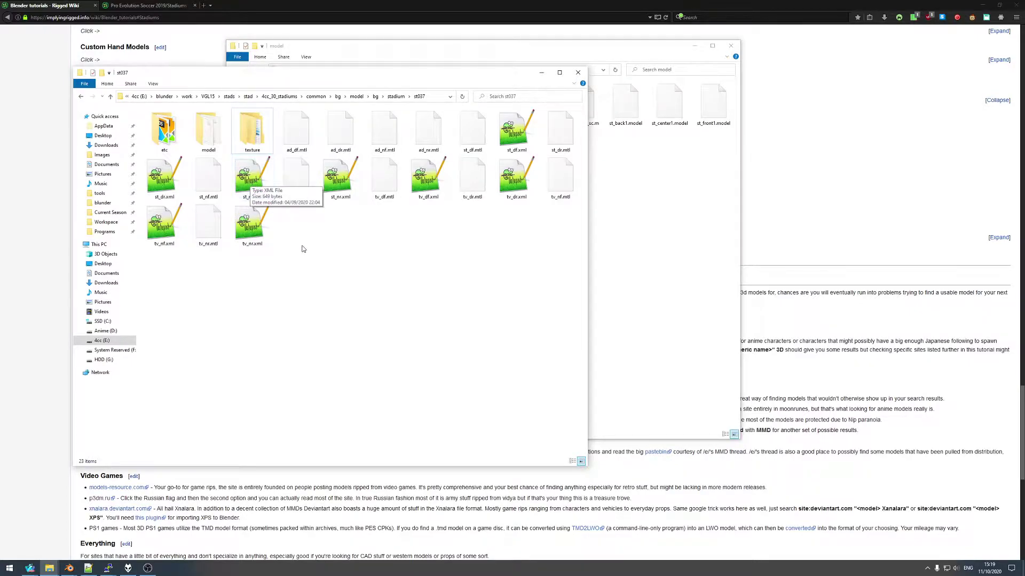
pyautogui.doubleClick(251, 182)
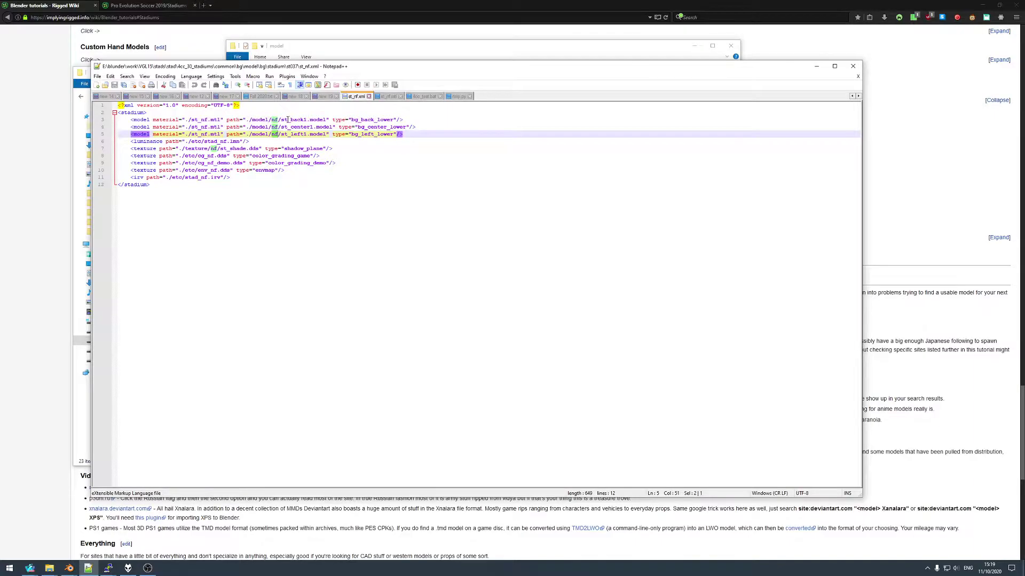
pyautogui.click(317, 123)
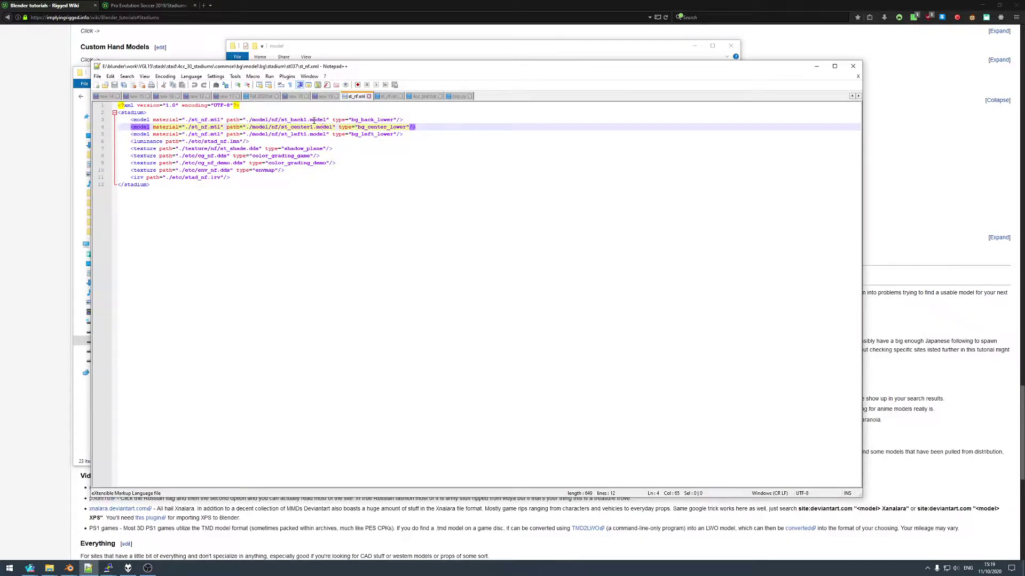
pyautogui.moveTo(231, 68); pyautogui.dragTo(414, 91)
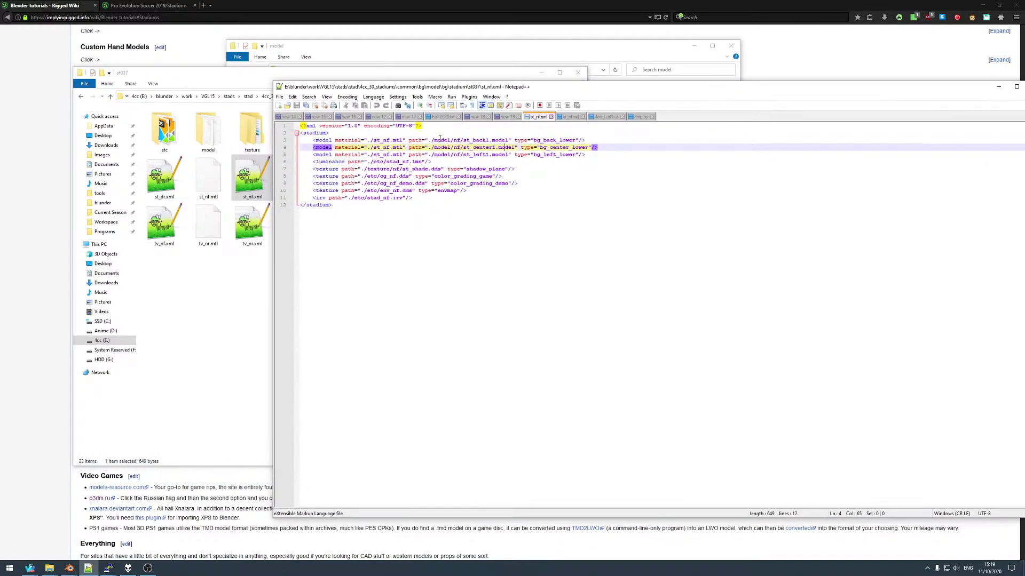
pyautogui.moveTo(252, 85); pyautogui.dragTo(246, 97)
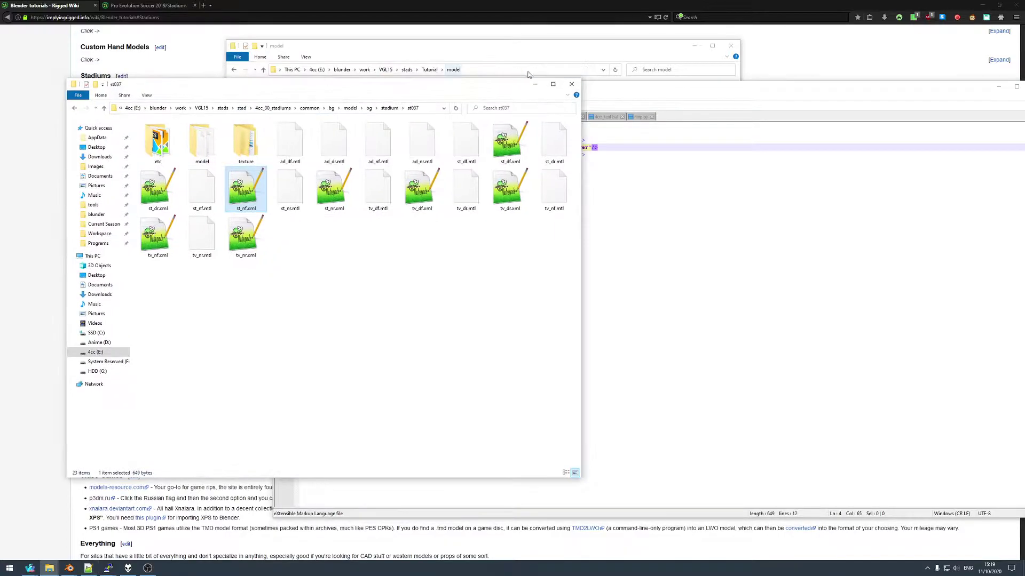
# - Place Tutorial's model folder window beside st_nf.xml and review the model paths referenced in the XML
pyautogui.click(535, 84)
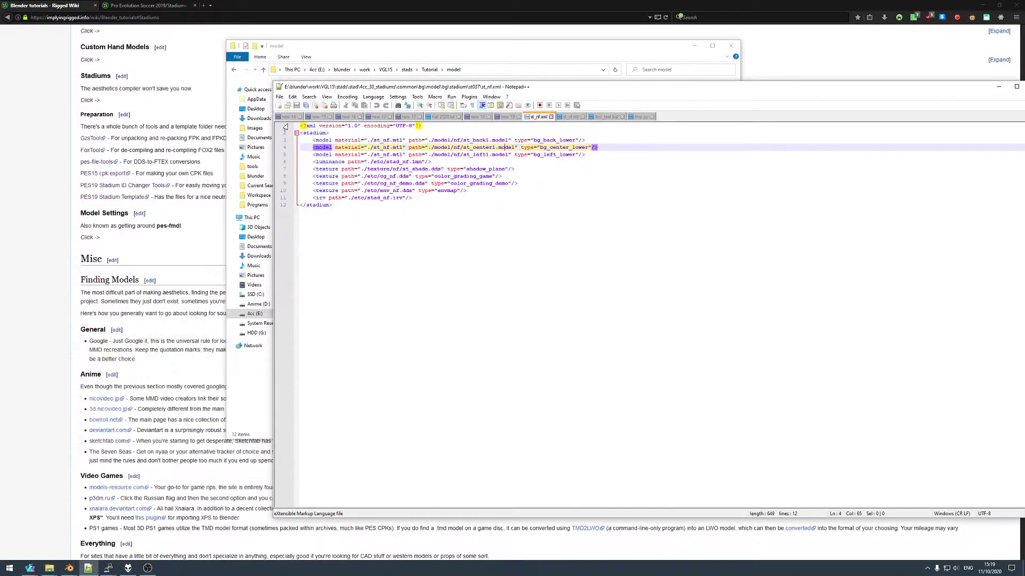
pyautogui.click(383, 51)
pyautogui.moveTo(383, 53); pyautogui.dragTo(163, 72)
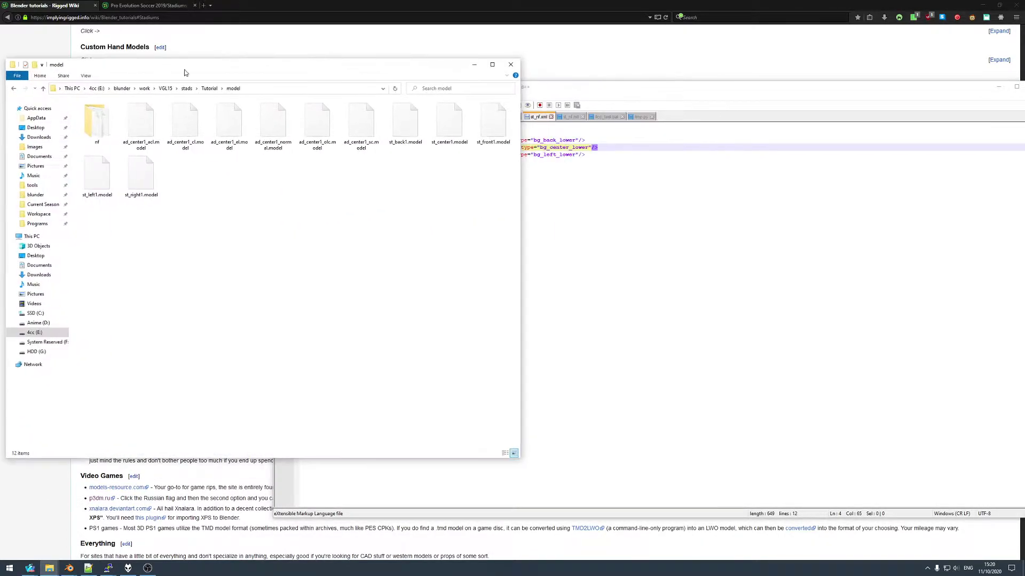
pyautogui.click(613, 86)
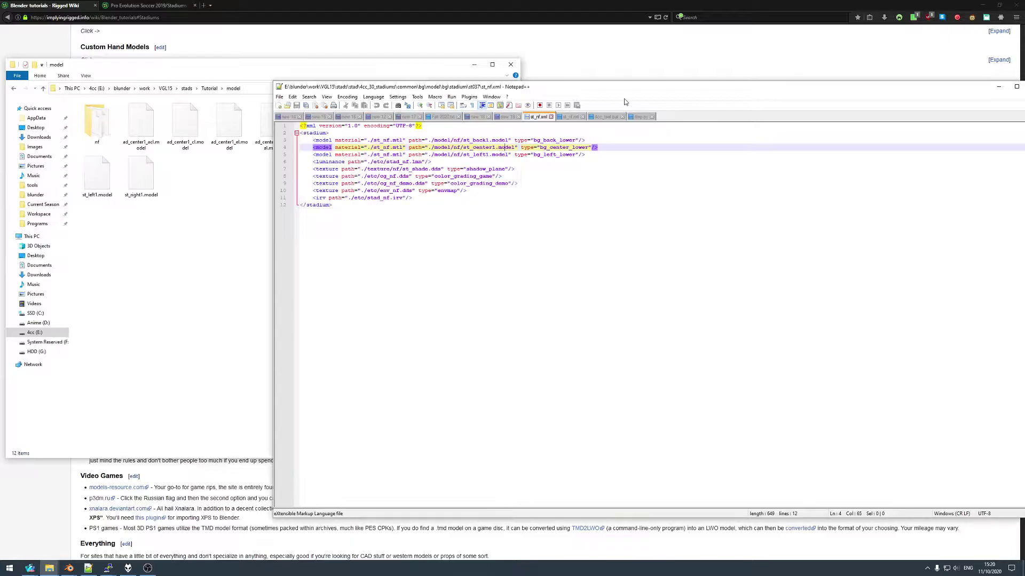
pyautogui.click(472, 148)
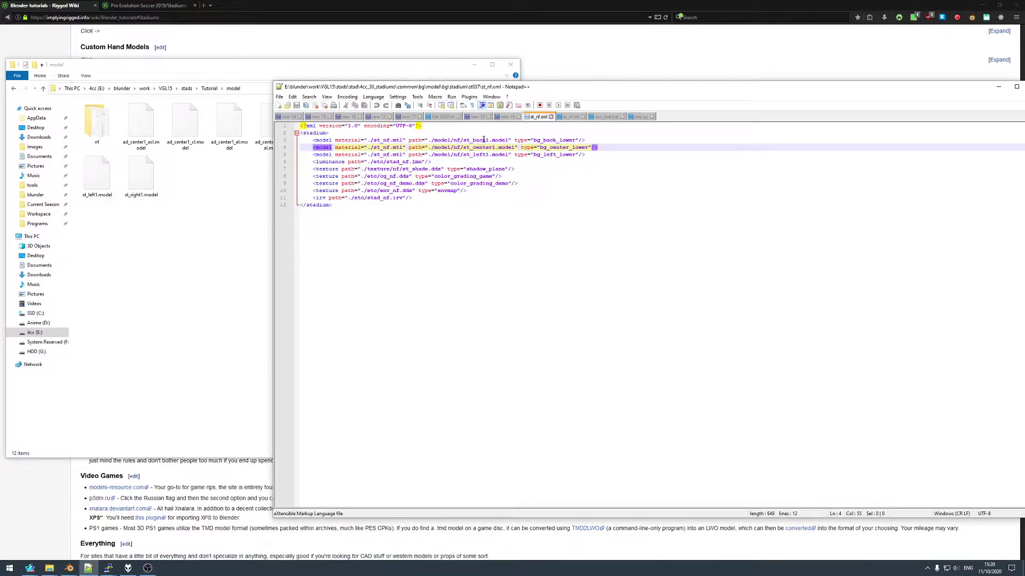
# - Open the model folder's nf subfolder and examine the back, center, front, left and right model files against the XML
pyautogui.doubleClick(87, 124)
pyautogui.click(220, 123)
pyautogui.click(97, 124)
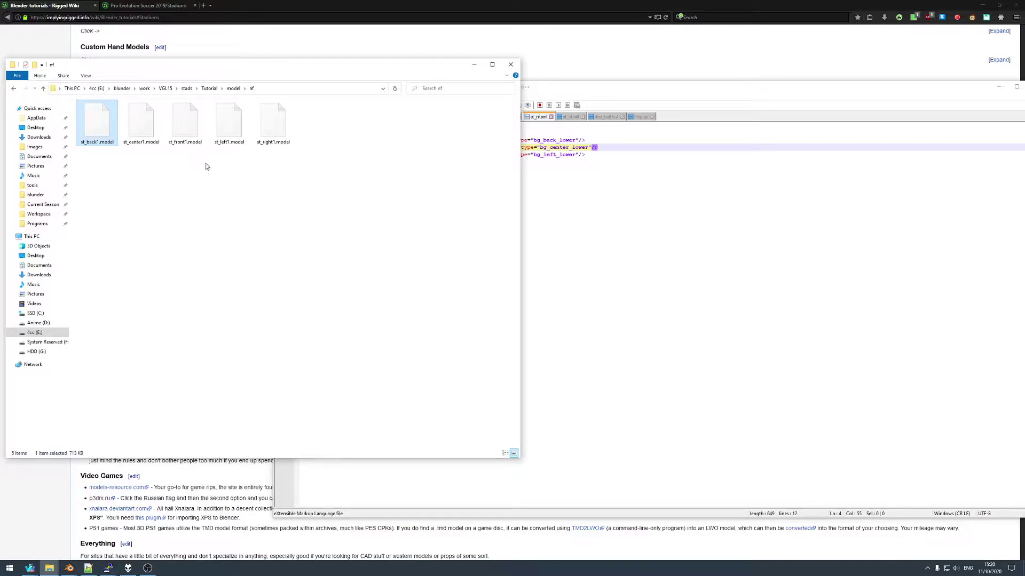
pyautogui.click(186, 124)
pyautogui.click(263, 130)
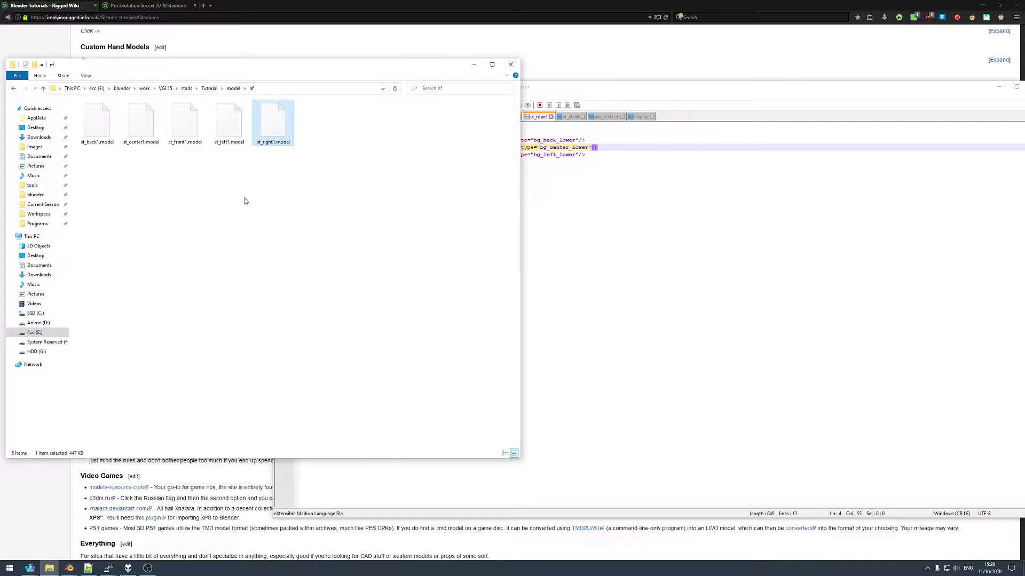
pyautogui.click(245, 202)
pyautogui.click(203, 123)
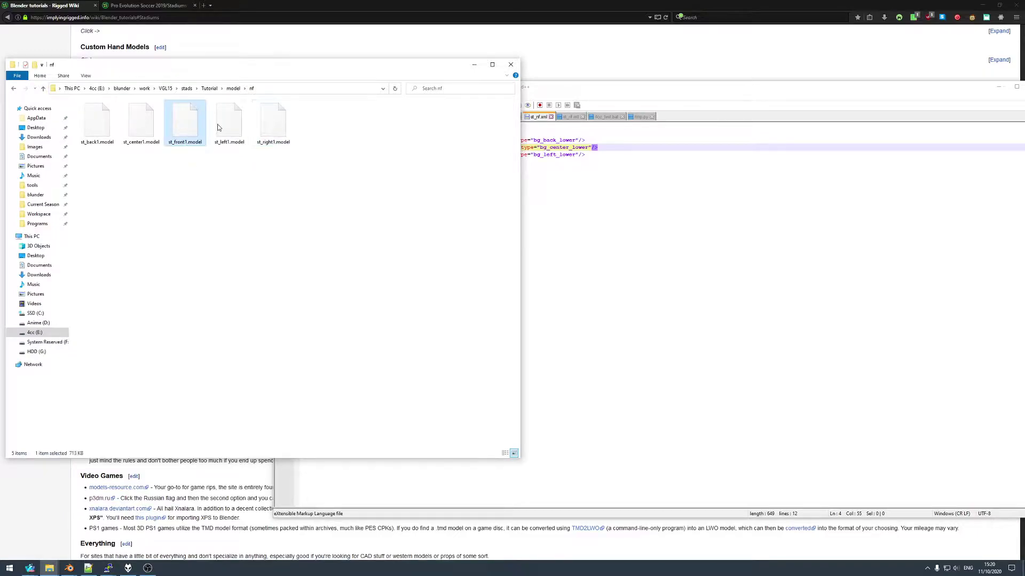
pyautogui.click(266, 131)
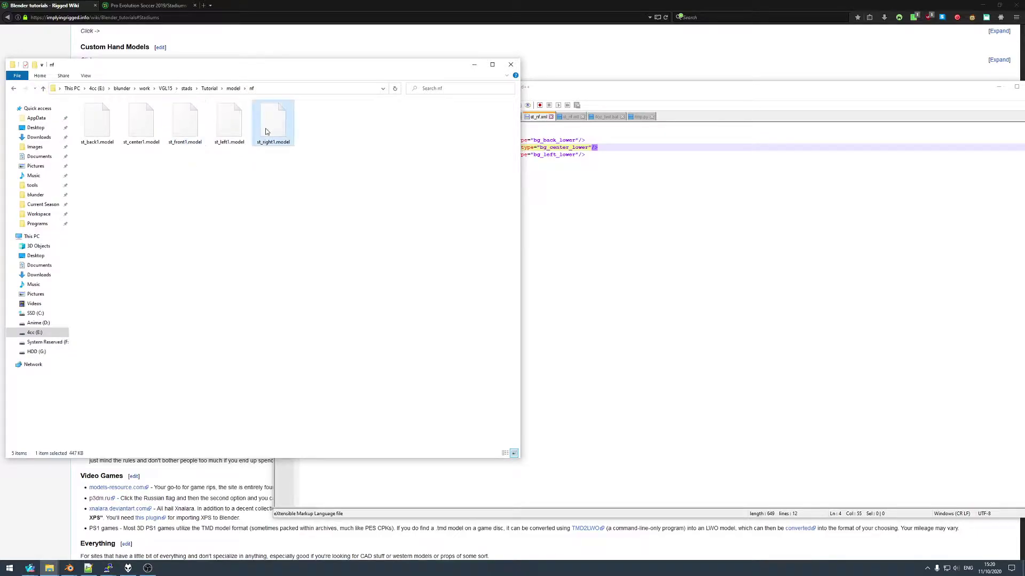
pyautogui.click(196, 183)
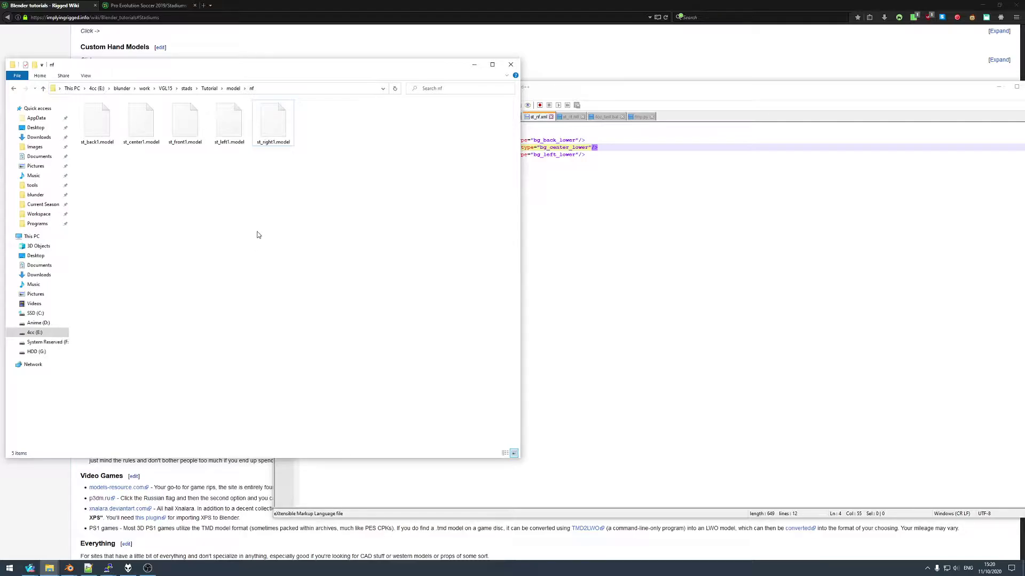
# - Switch to Blender and reload the start-up file to get an empty scene
pyautogui.click(70, 569)
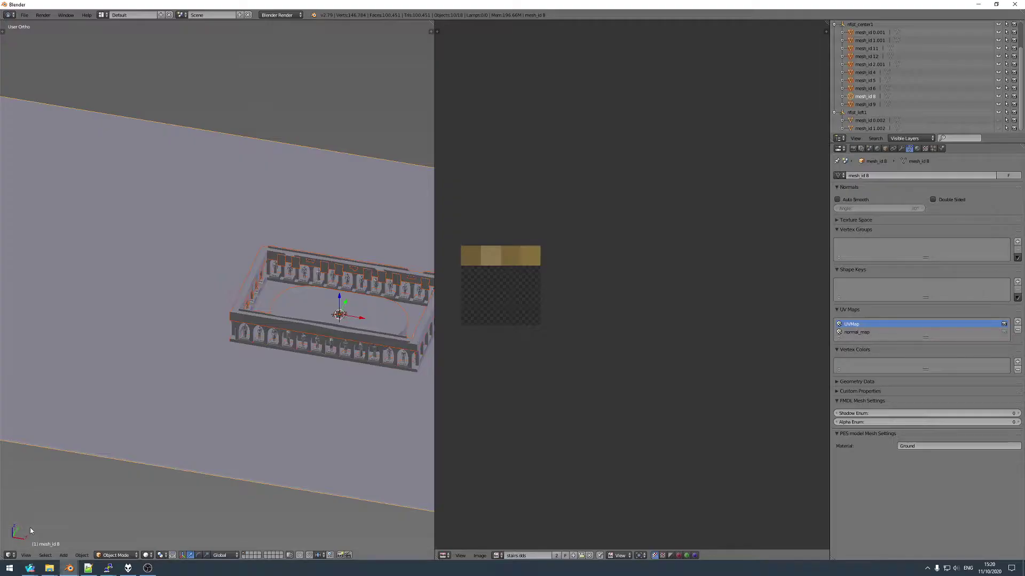
pyautogui.scroll(-4, 208, 321)
pyautogui.hotkey('ctrl', 'shift', 'o')
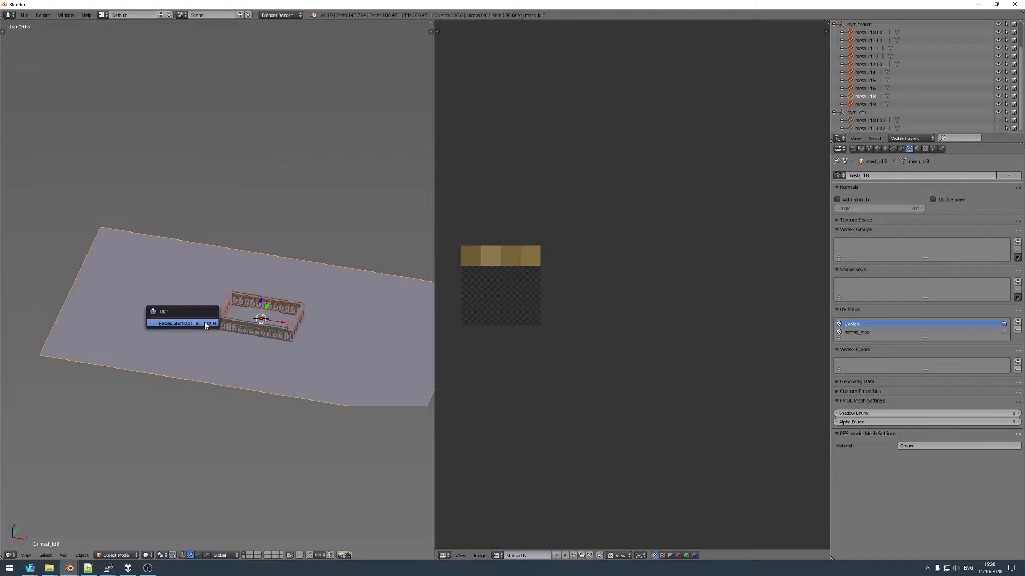
pyautogui.click(204, 323)
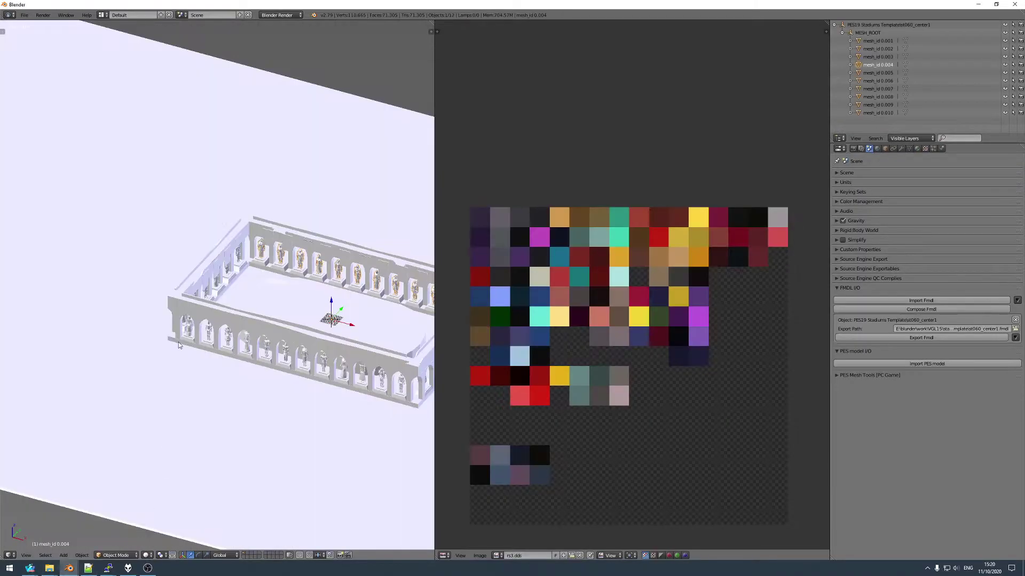
pyautogui.hotkey('ctrl', 'n')
pyautogui.press('Return')
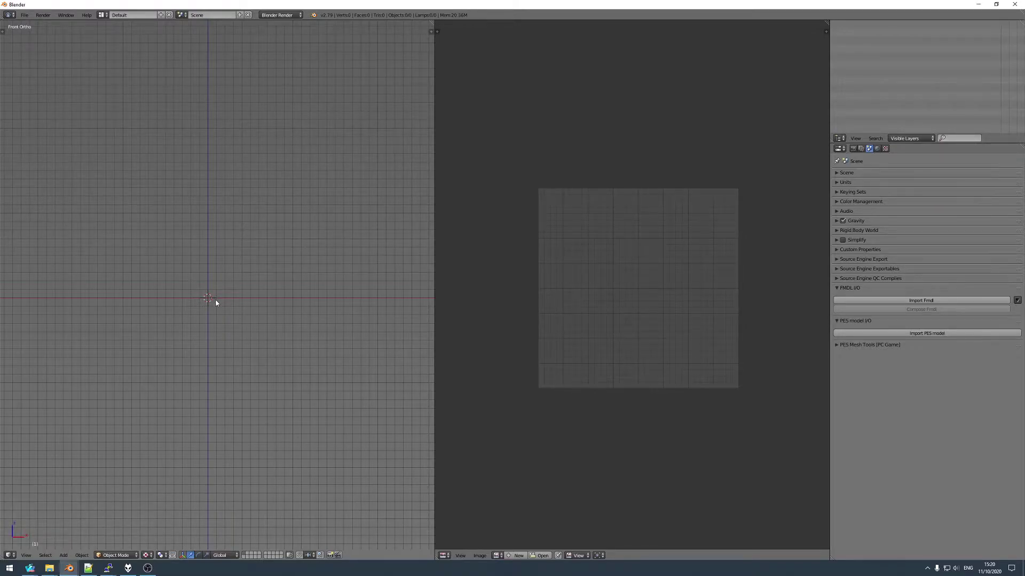
# - Import the PES model st_back1.model from Tutorial's model\nf folder
pyautogui.moveTo(214, 298); pyautogui.dragTo(230, 318, button='middle')
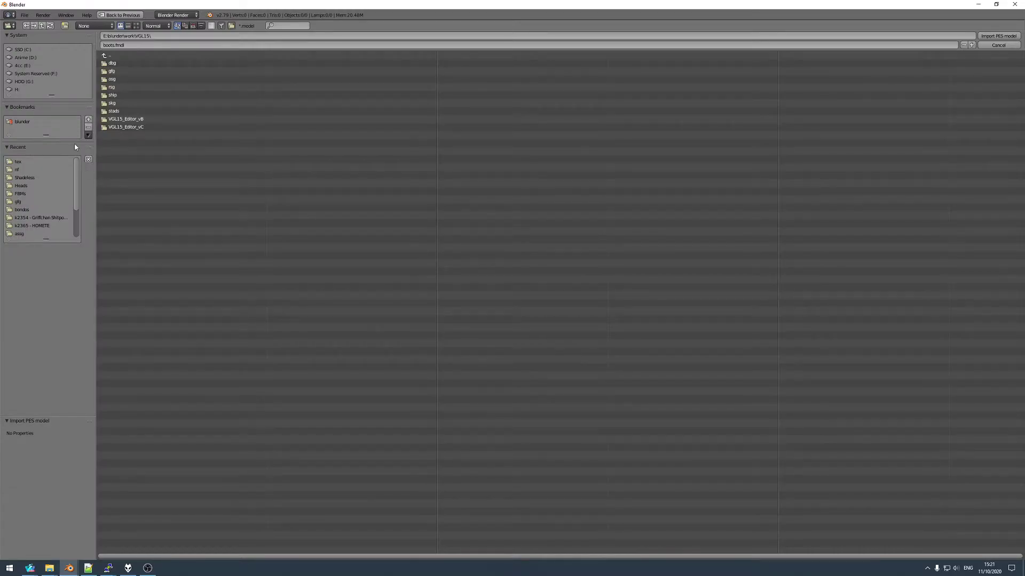
pyautogui.click(113, 111)
pyautogui.click(113, 264)
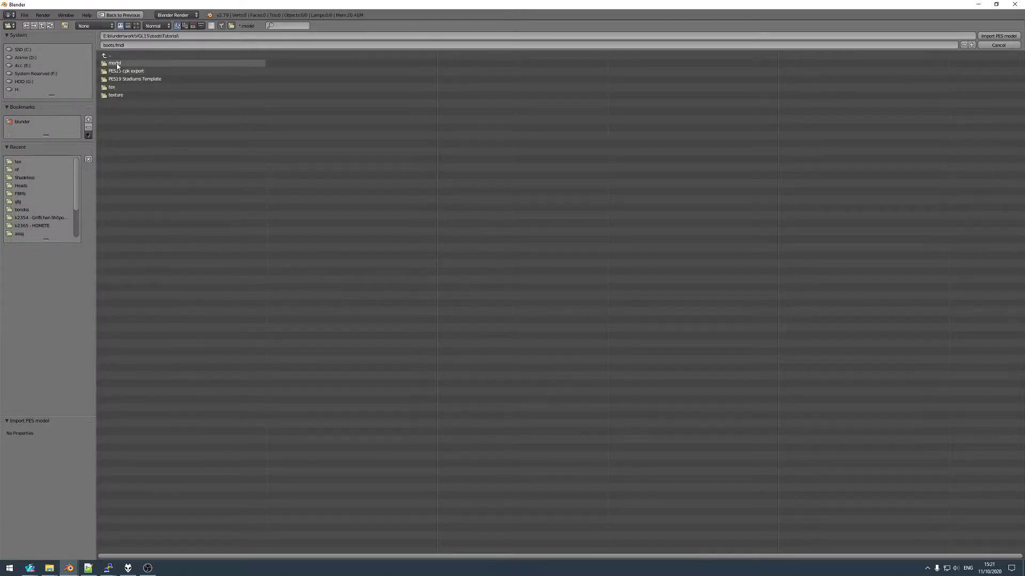
pyautogui.click(115, 63)
pyautogui.click(109, 64)
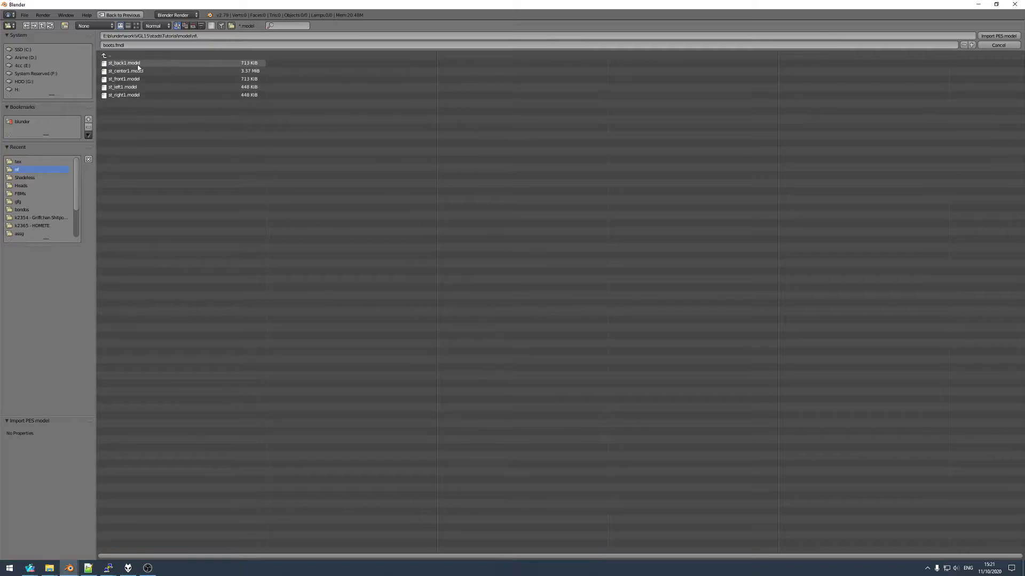
pyautogui.click(128, 63)
pyautogui.press('Return')
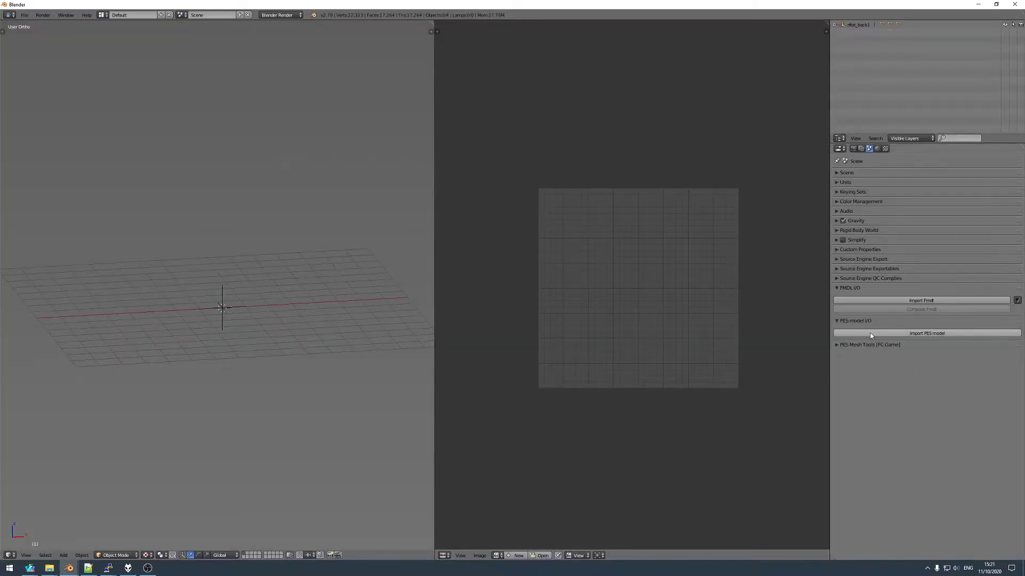
# - Import the PES models st_center1.model and st_left1.model from the same nf folder
pyautogui.hotkey('shift', 'r')
pyautogui.click(122, 71)
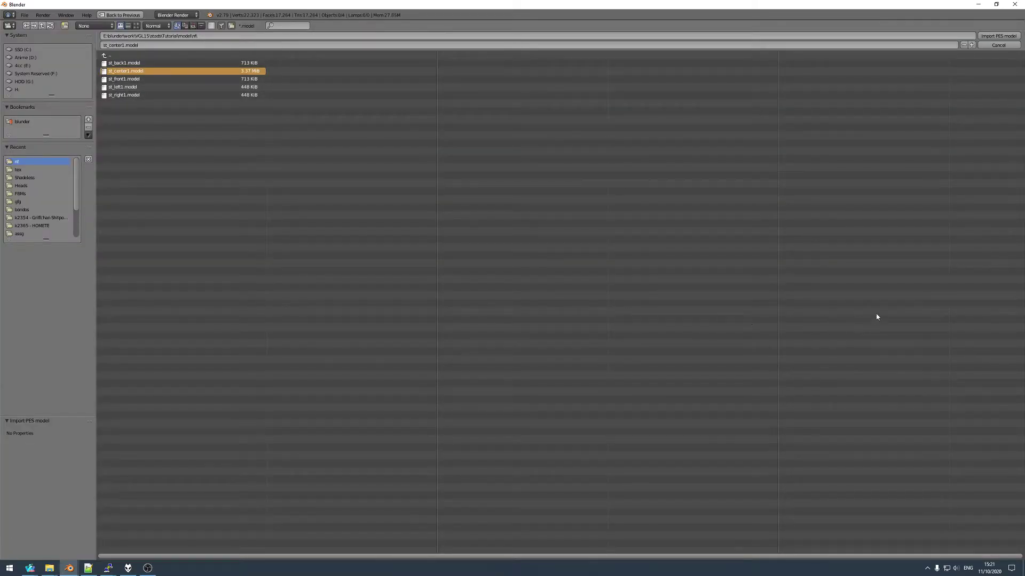
pyautogui.press('Return')
pyautogui.hotkey('shift', 'r')
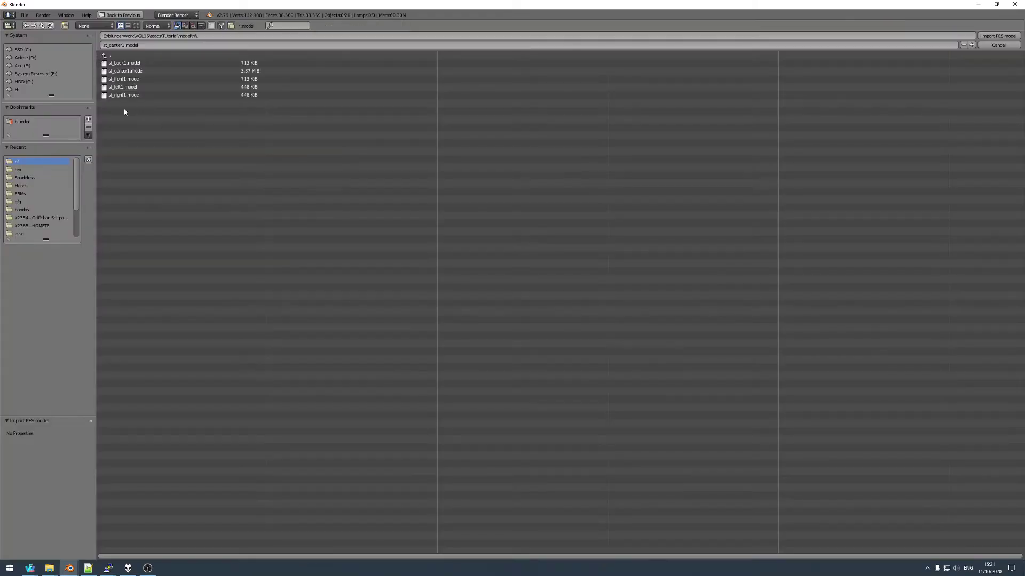
pyautogui.doubleClick(122, 88)
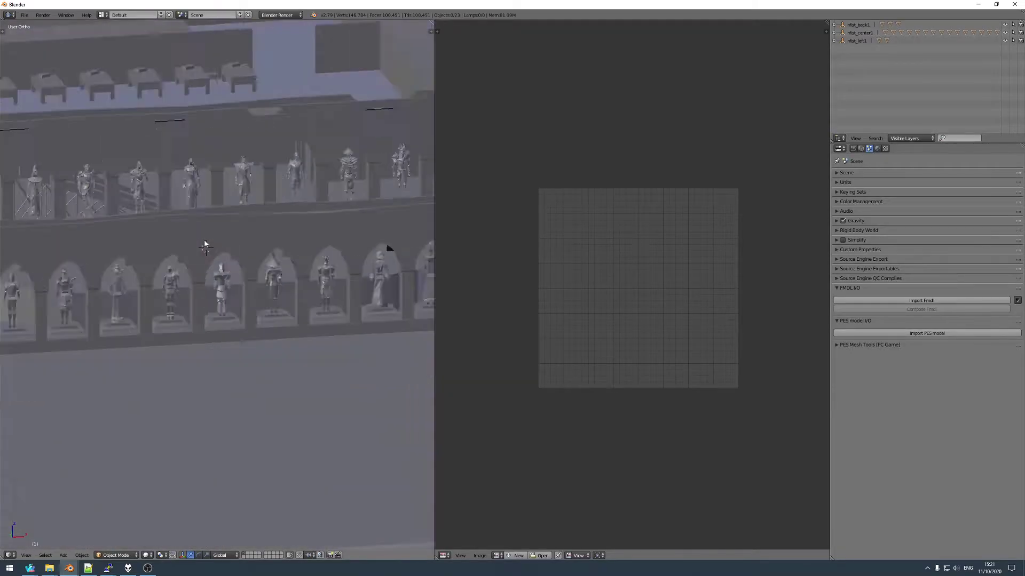
# - Inspect the imported stadium from several angles and select the large ground mesh
pyautogui.scroll(5, 155, 255)
pyautogui.moveTo(261, 238); pyautogui.dragTo(270, 265, button='middle')
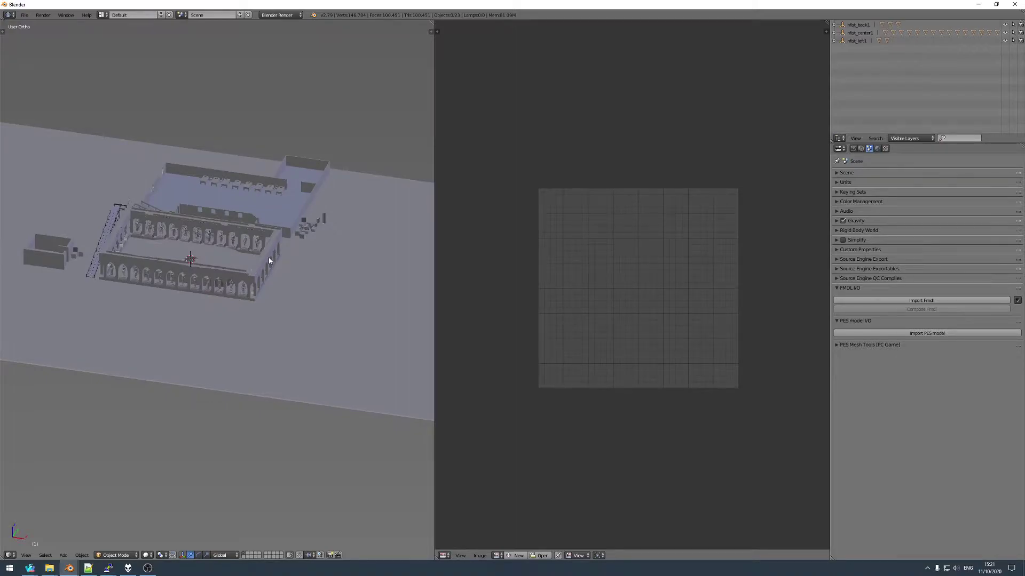
pyautogui.scroll(-5, 282, 300)
pyautogui.moveTo(278, 295); pyautogui.dragTo(280, 299, button='middle')
pyautogui.scroll(3, 282, 299)
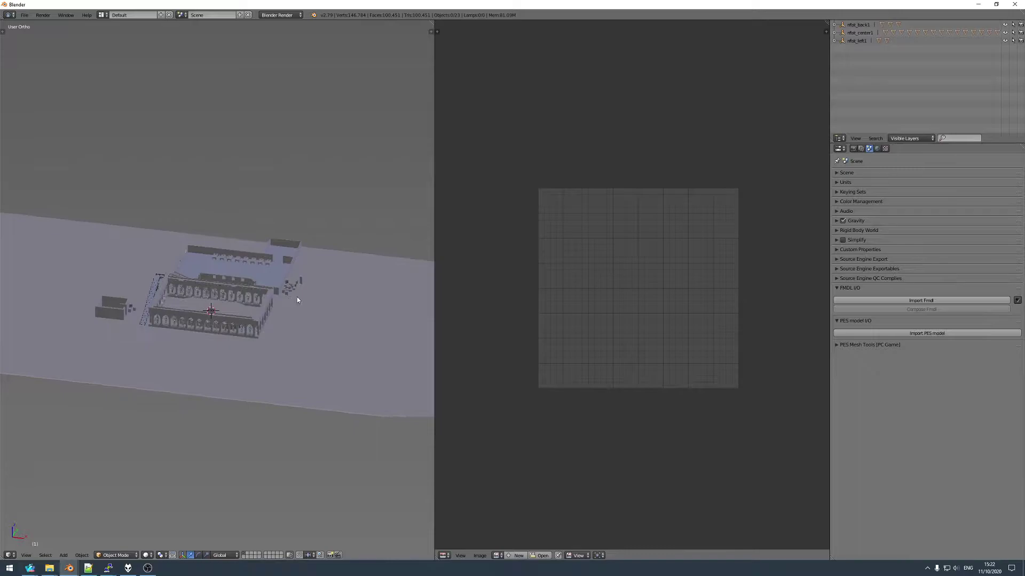
pyautogui.rightClick(315, 269)
pyautogui.moveTo(337, 278); pyautogui.dragTo(306, 297, button='middle')
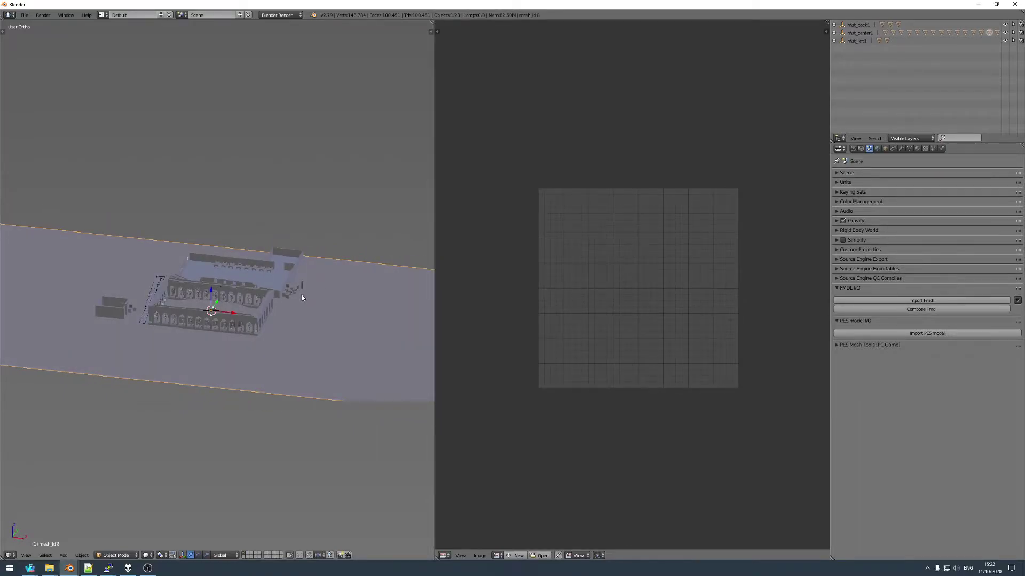
# - Expand the imported models' mesh lists and inspect mesh_id 1 and mesh_id 2 of the back model
pyautogui.press('KP_Add')
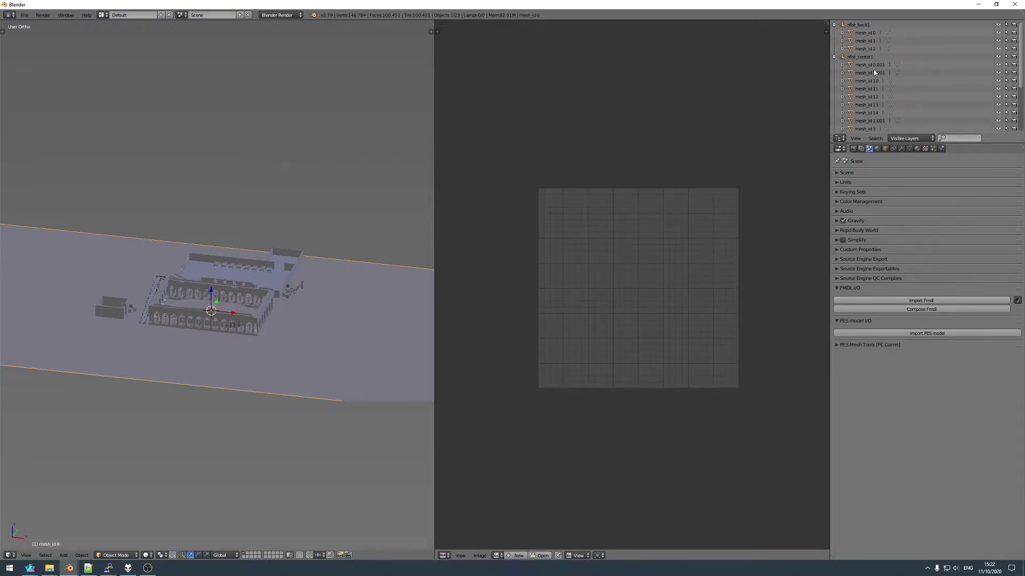
pyautogui.click(865, 40)
pyautogui.click(864, 49)
pyautogui.moveTo(278, 300); pyautogui.dragTo(206, 301, button='middle')
pyautogui.scroll(3, 206, 300)
pyautogui.scroll(-3, 206, 301)
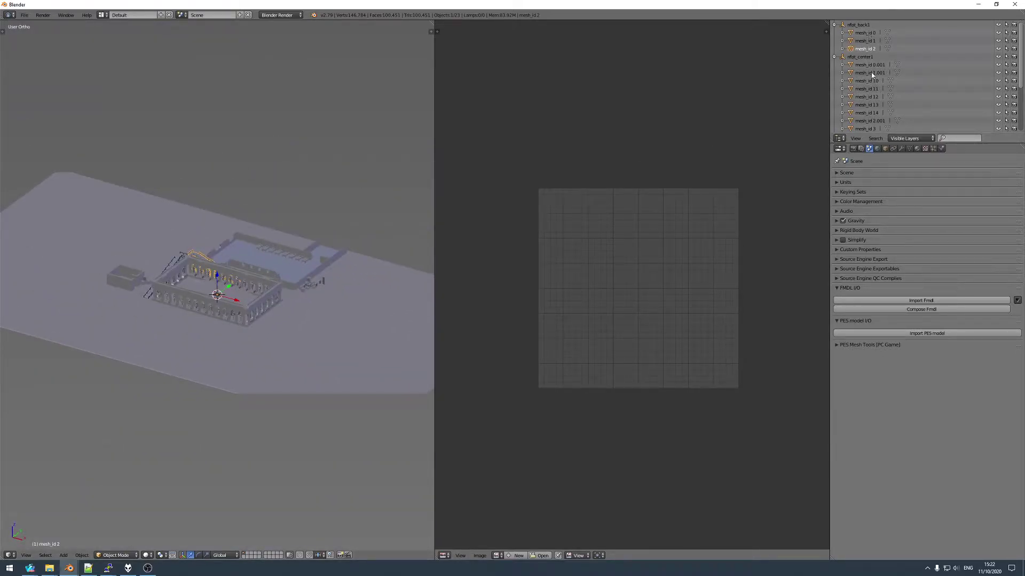
pyautogui.scroll(-2, 878, 94)
pyautogui.scroll(2, 878, 94)
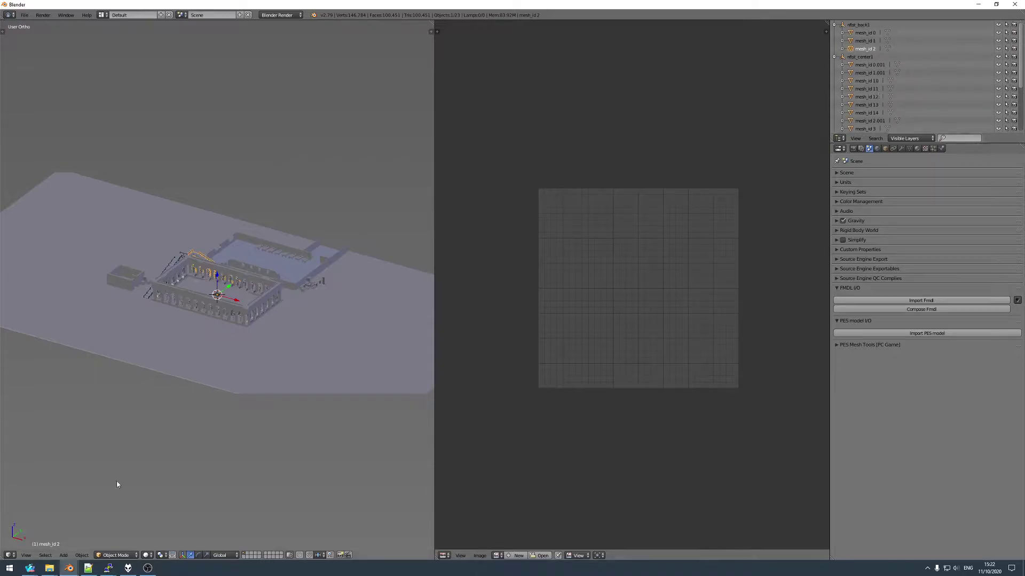
# - Open Tutorial's tex folder in File Explorer, examine the tex_bm textures, and return to Blender
pyautogui.moveTo(49, 569)
pyautogui.click(89, 513)
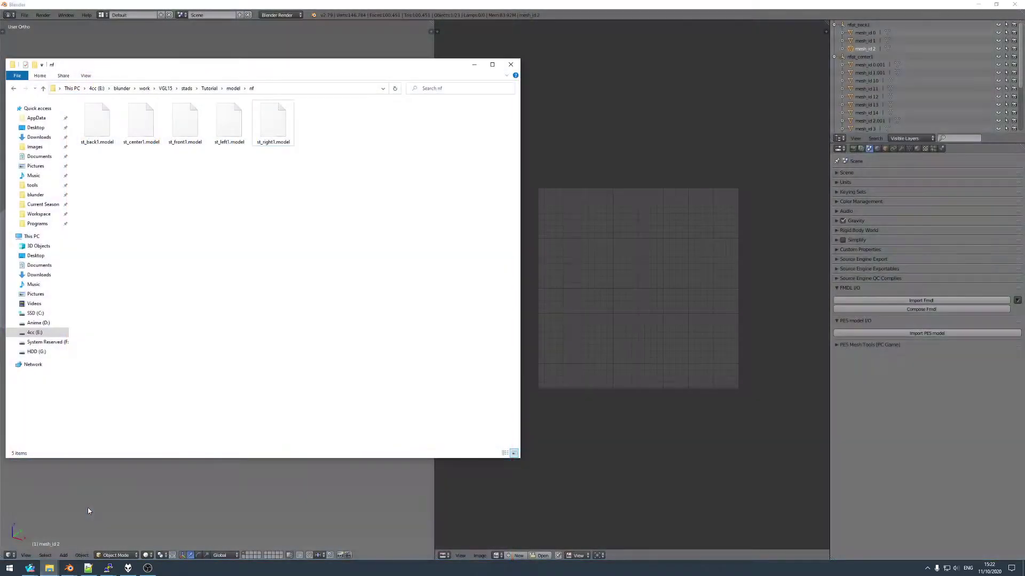
pyautogui.click(209, 88)
pyautogui.doubleClick(229, 120)
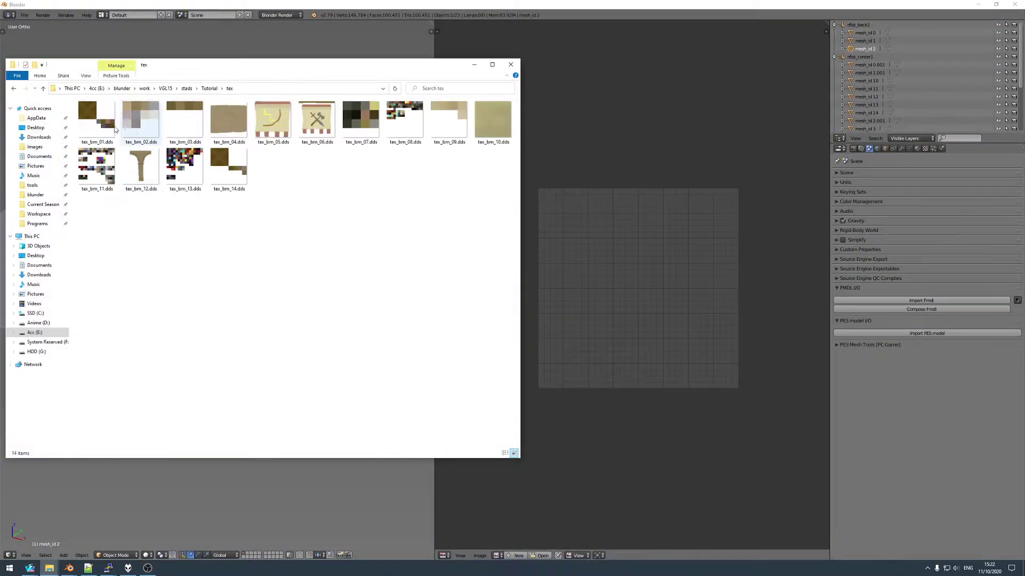
pyautogui.click(98, 123)
pyautogui.moveTo(160, 67); pyautogui.dragTo(233, 65)
pyautogui.click(304, 180)
pyautogui.keyDown('ctrl'); pyautogui.click(300, 165); pyautogui.keyUp('ctrl')
pyautogui.moveTo(267, 59); pyautogui.dragTo(492, 129)
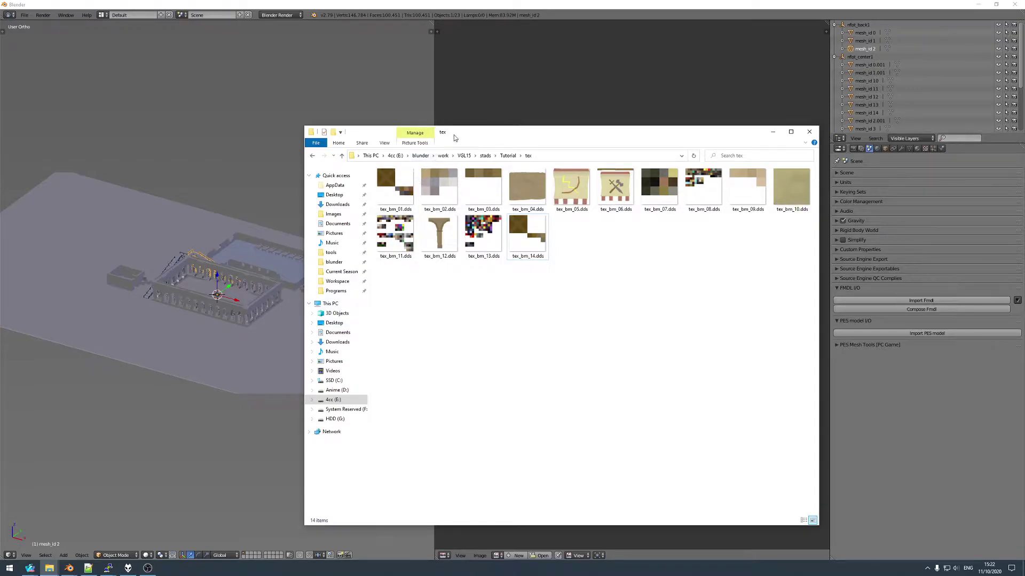
pyautogui.moveTo(454, 136); pyautogui.dragTo(379, 105)
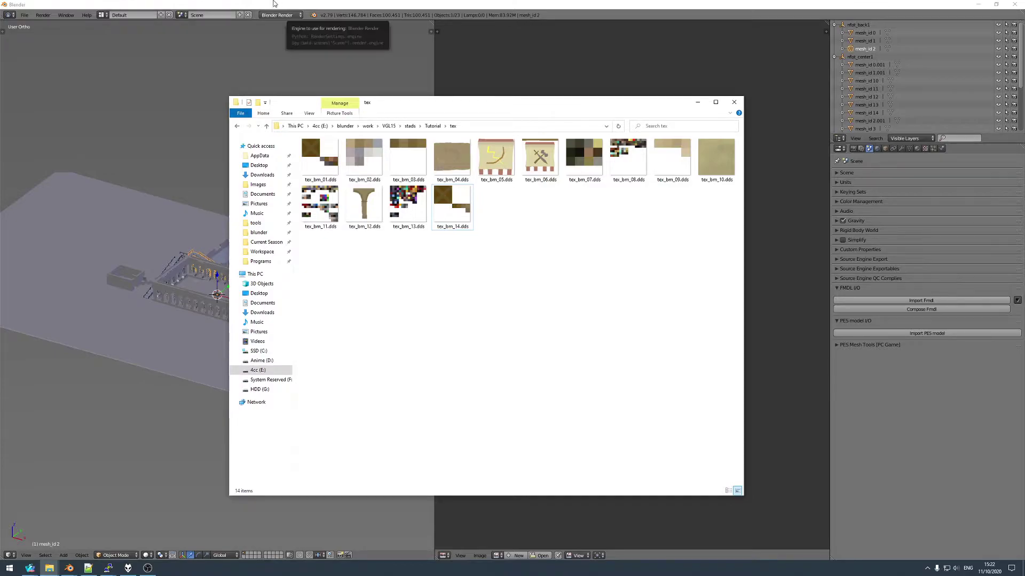
pyautogui.click(256, 3)
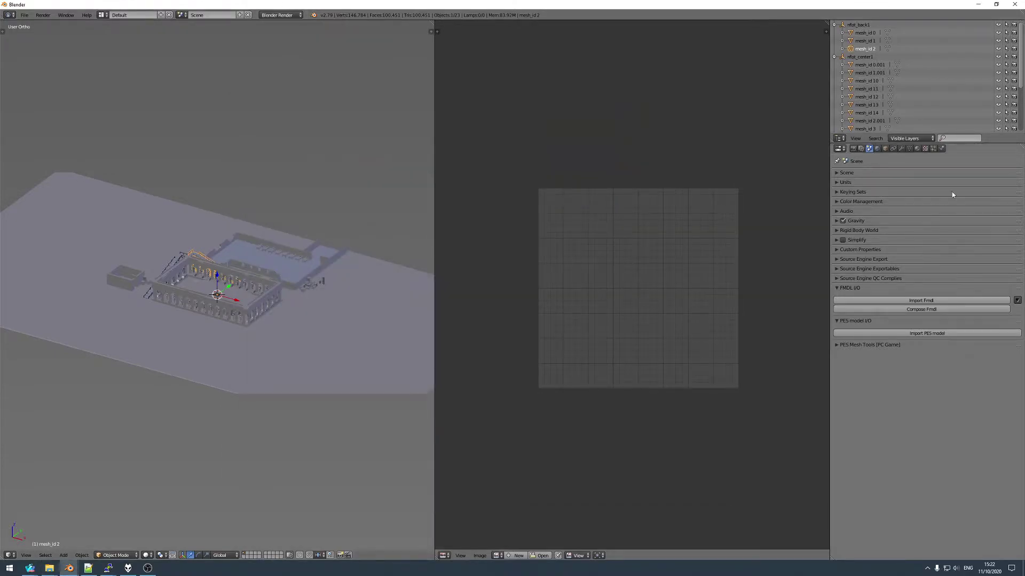
# - Check the PES material names assigned to mesh_id 2 and mesh_id 0 of the back model, and inspect mesh_id 0 up close
pyautogui.click(909, 149)
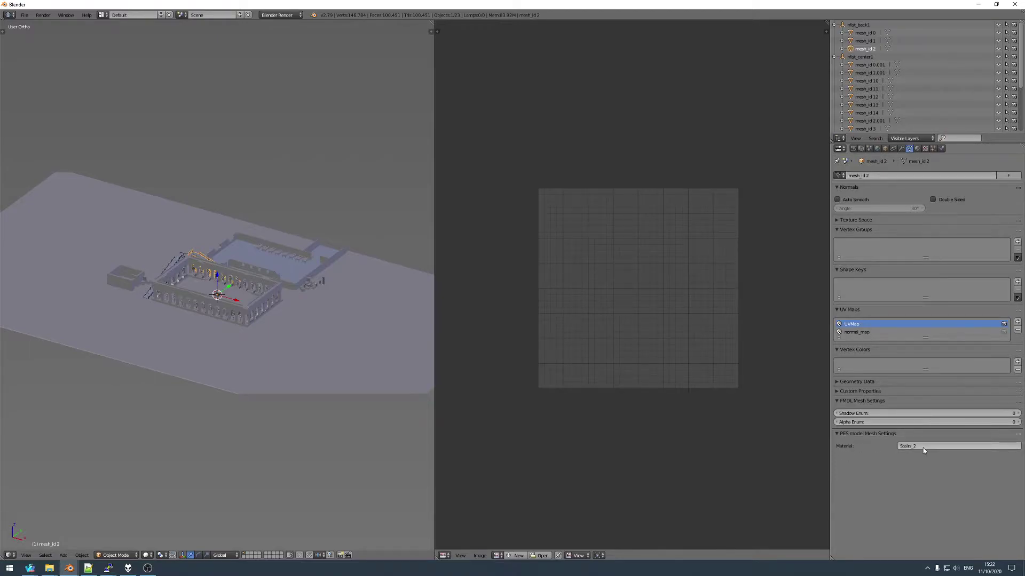
pyautogui.click(864, 33)
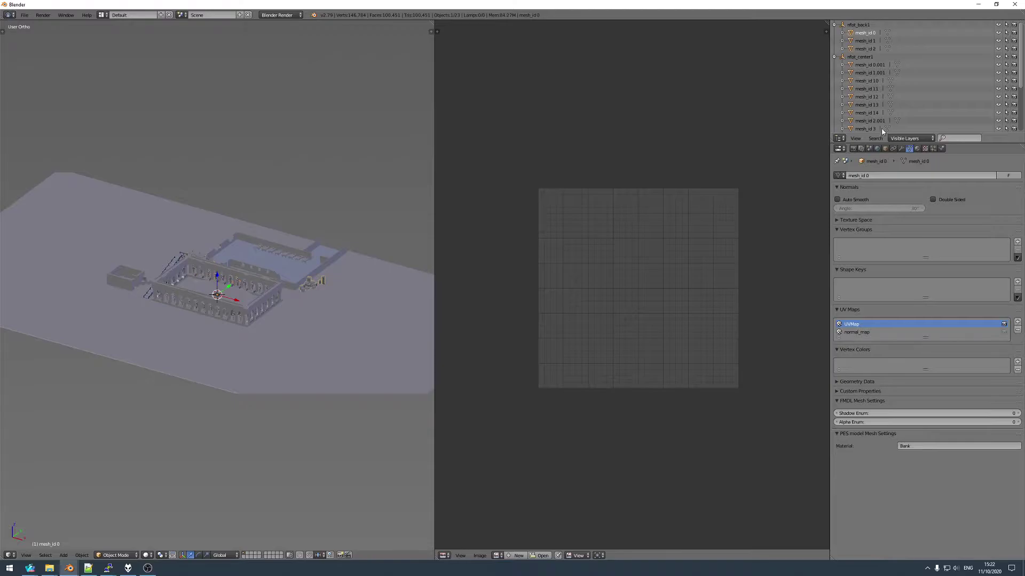
pyautogui.moveTo(299, 309); pyautogui.dragTo(307, 276, button='middle')
pyautogui.scroll(2, 319, 276)
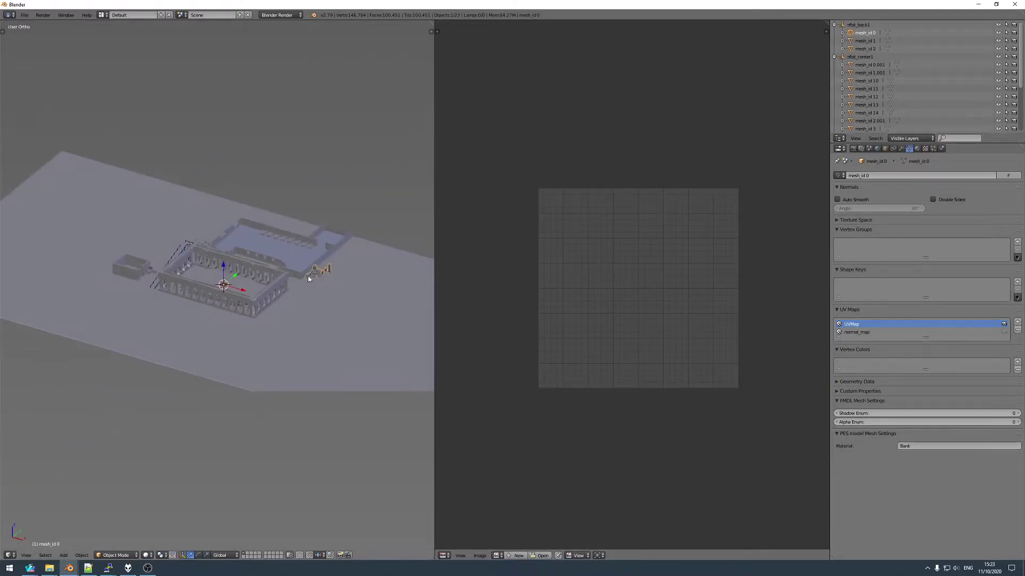
pyautogui.scroll(2, 308, 277)
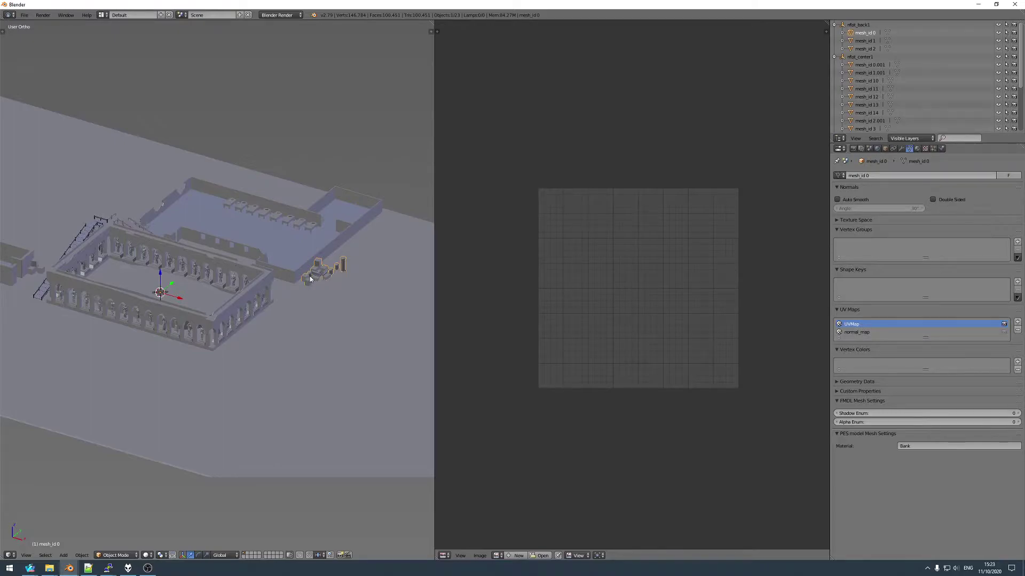
# - Check the materials of the back model's mesh_id 1 and mesh_id 0, and open st_nf.mtl from the st037 folder in Notepad++
pyautogui.click(868, 41)
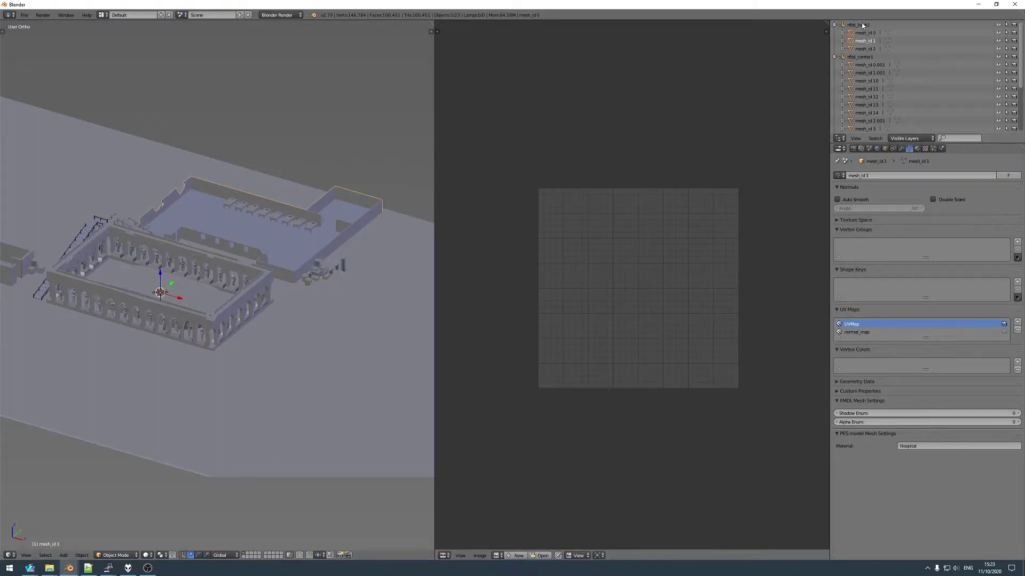
pyautogui.rightClick(330, 267)
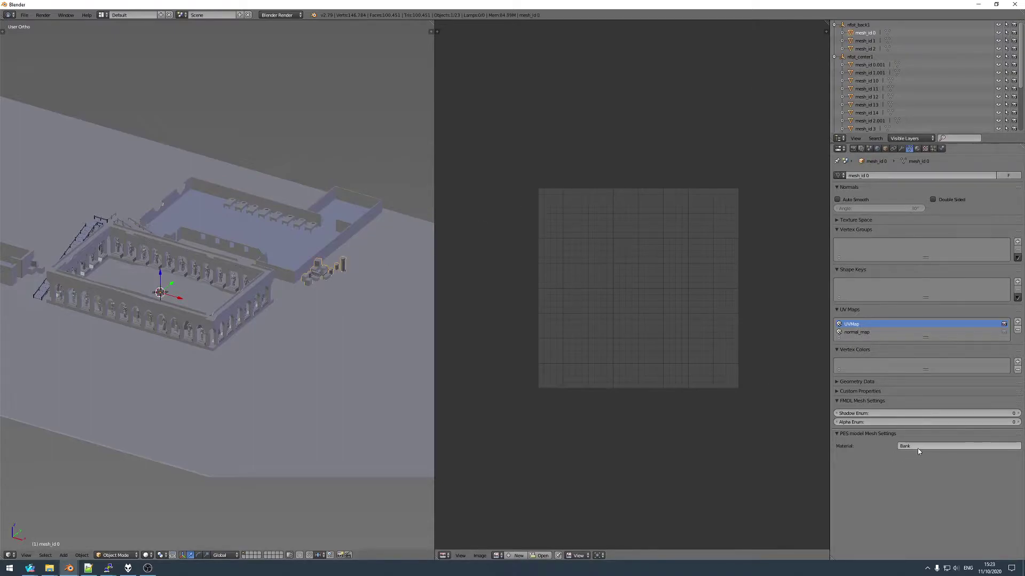
pyautogui.moveTo(49, 569)
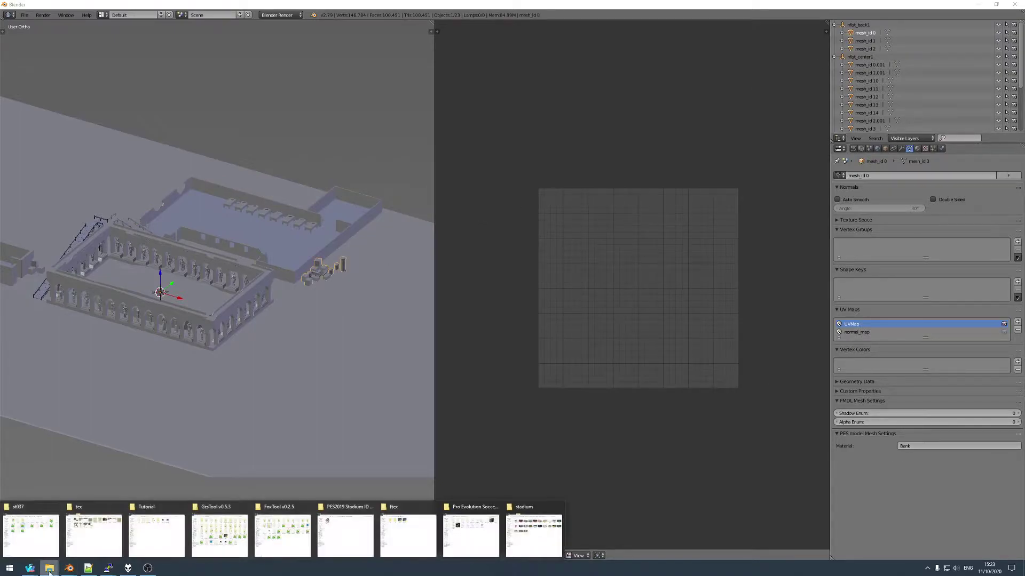
pyautogui.click(160, 531)
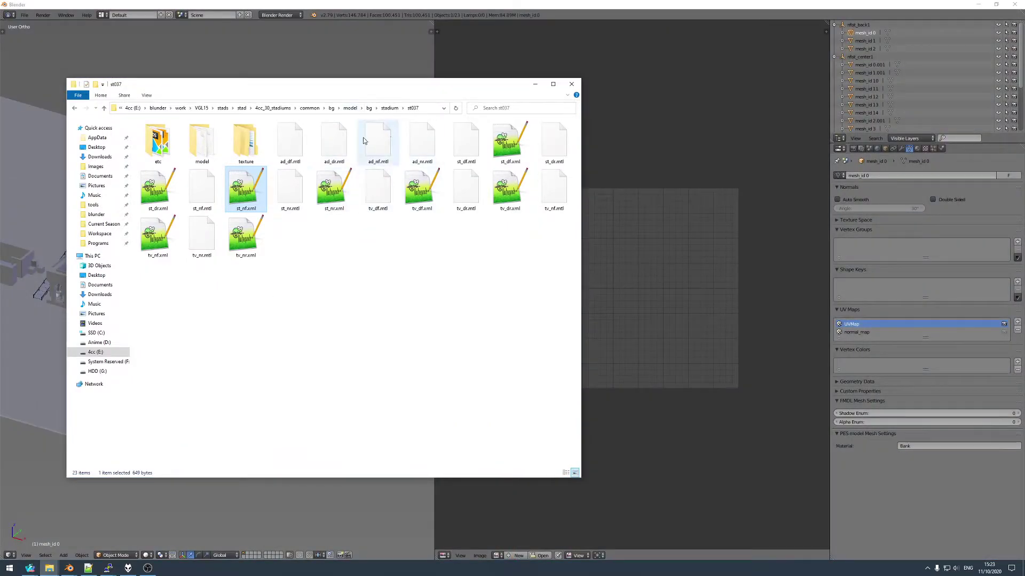
pyautogui.click(299, 244)
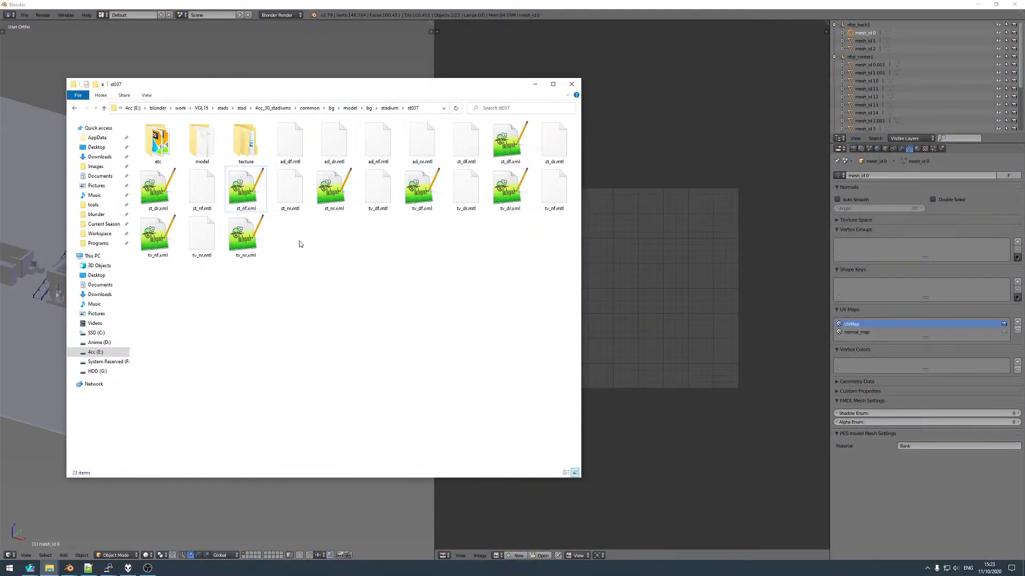
pyautogui.click(199, 192)
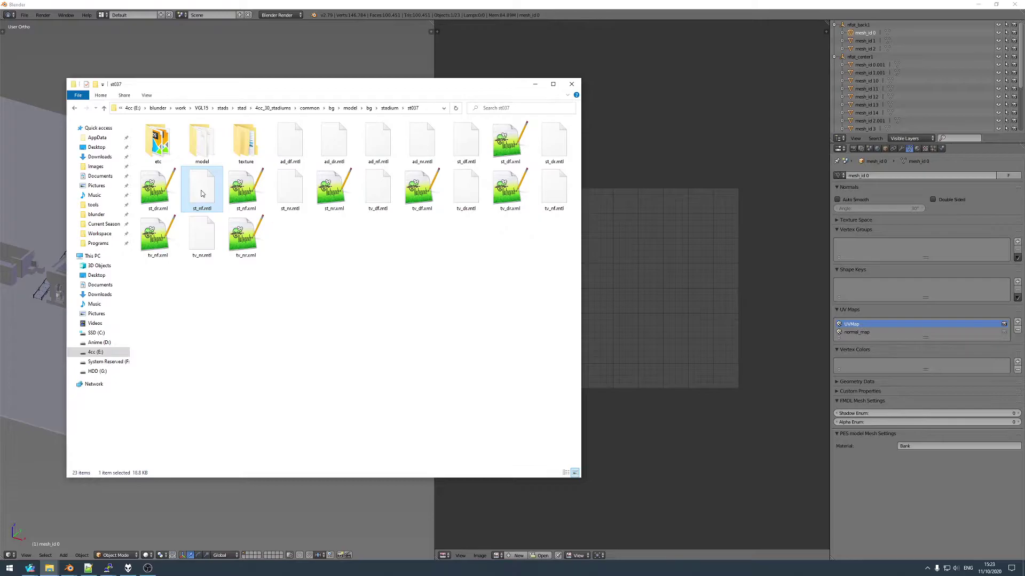
pyautogui.rightClick(200, 192)
pyautogui.click(235, 232)
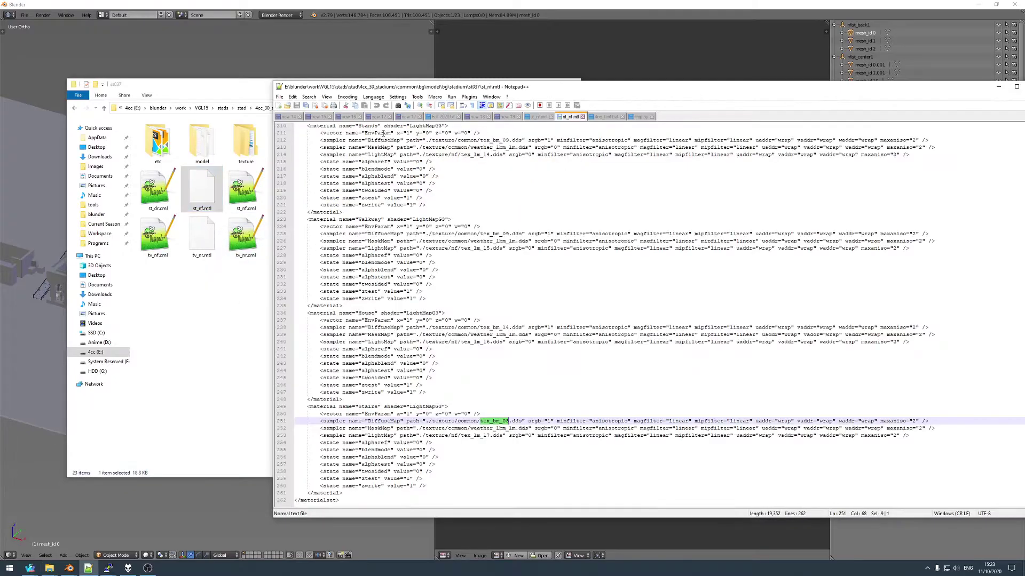
# - Find the Bank material at the start of st_nf.mtl and select its diffuse texture name, tex_bm_01
pyautogui.scroll(10, 782, 427)
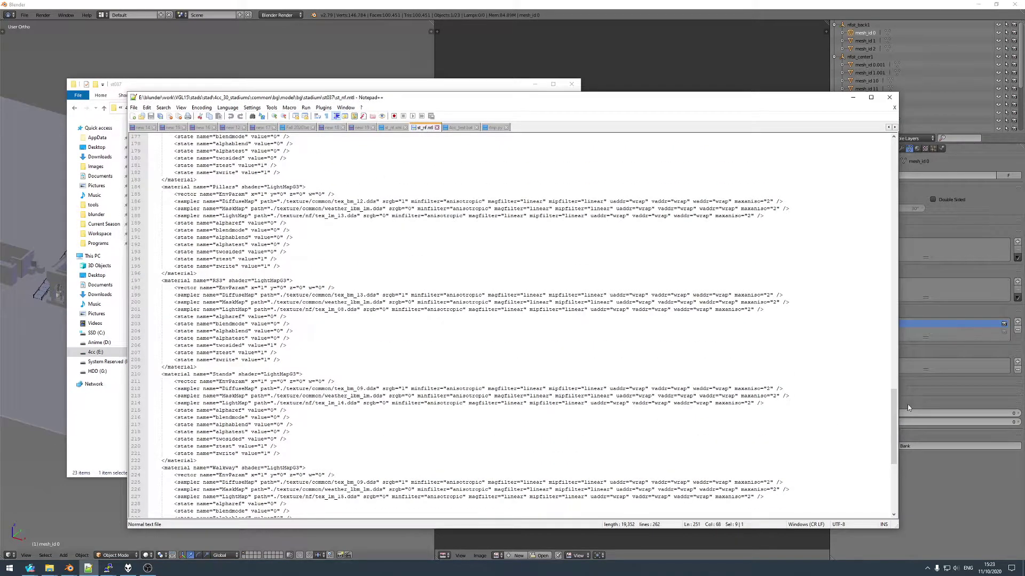
pyautogui.moveTo(895, 404); pyautogui.dragTo(895, 153)
pyautogui.click(216, 143)
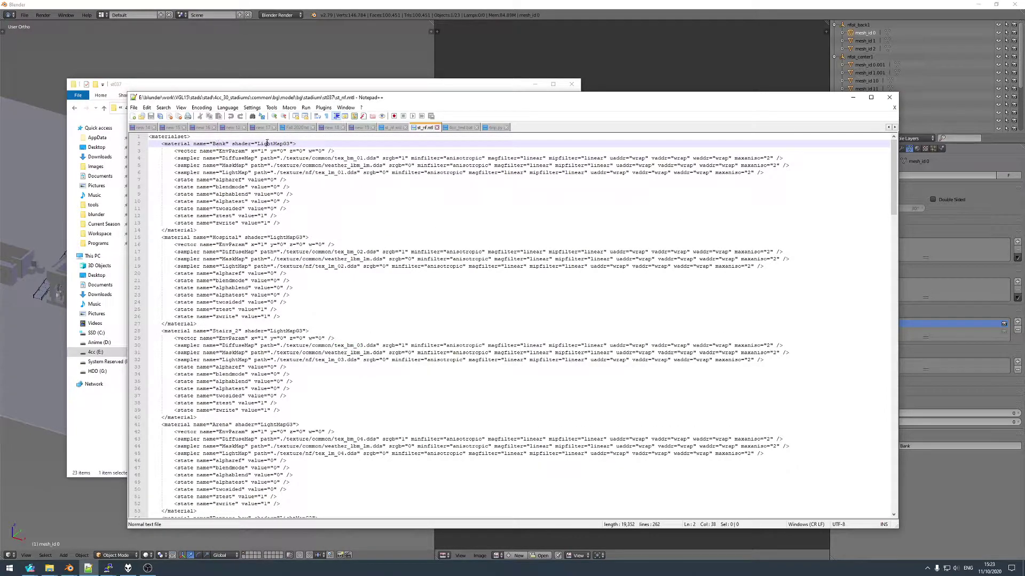
pyautogui.doubleClick(218, 144)
pyautogui.doubleClick(351, 158)
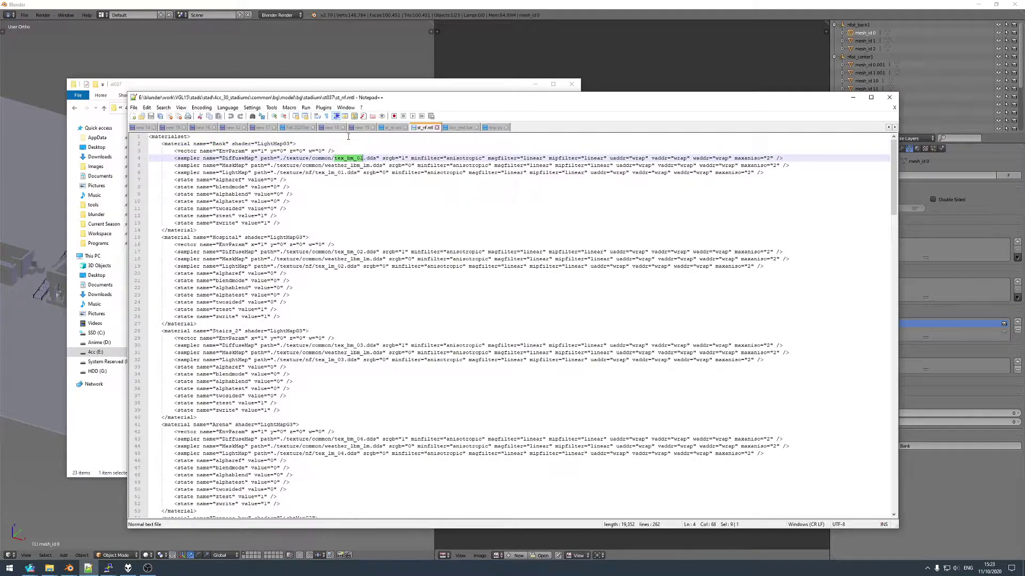
# - Bring the tex folder window to the front and arrange it alongside the st_nf.mtl file so both can be compared
pyautogui.moveTo(309, 98); pyautogui.dragTo(377, 109)
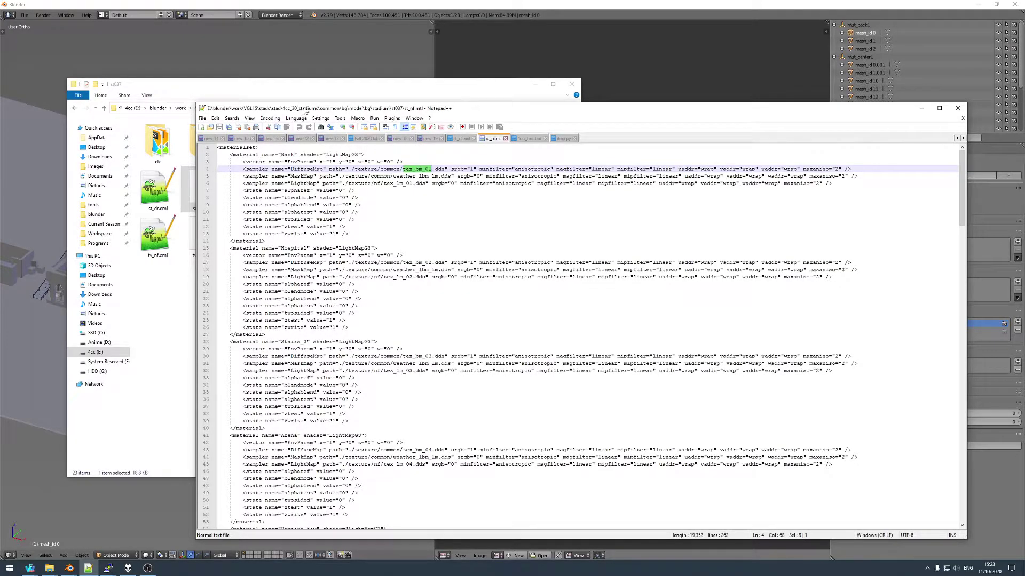
pyautogui.moveTo(303, 108); pyautogui.dragTo(345, 67)
pyautogui.click(200, 302)
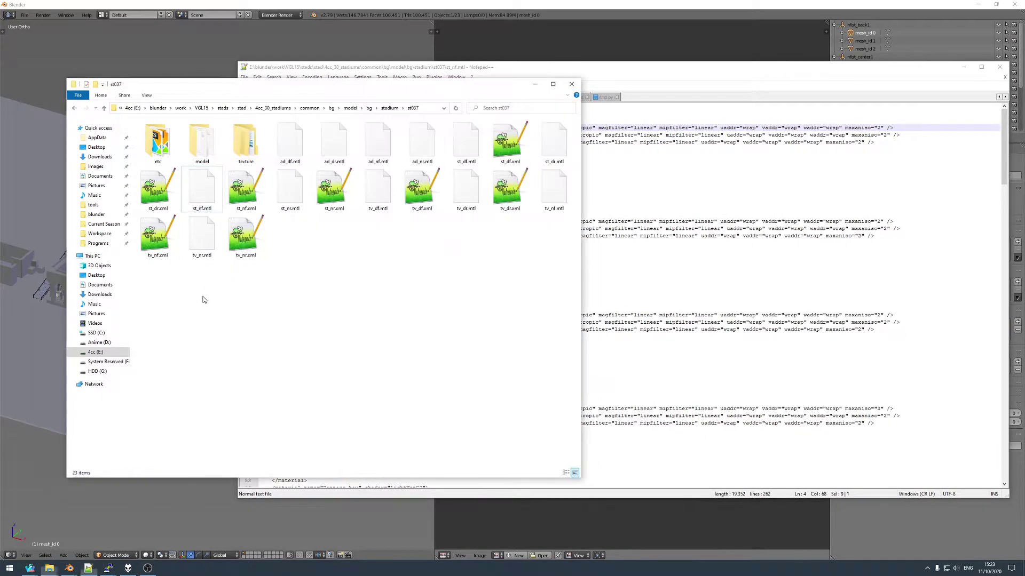
pyautogui.click(585, 69)
pyautogui.moveTo(49, 568)
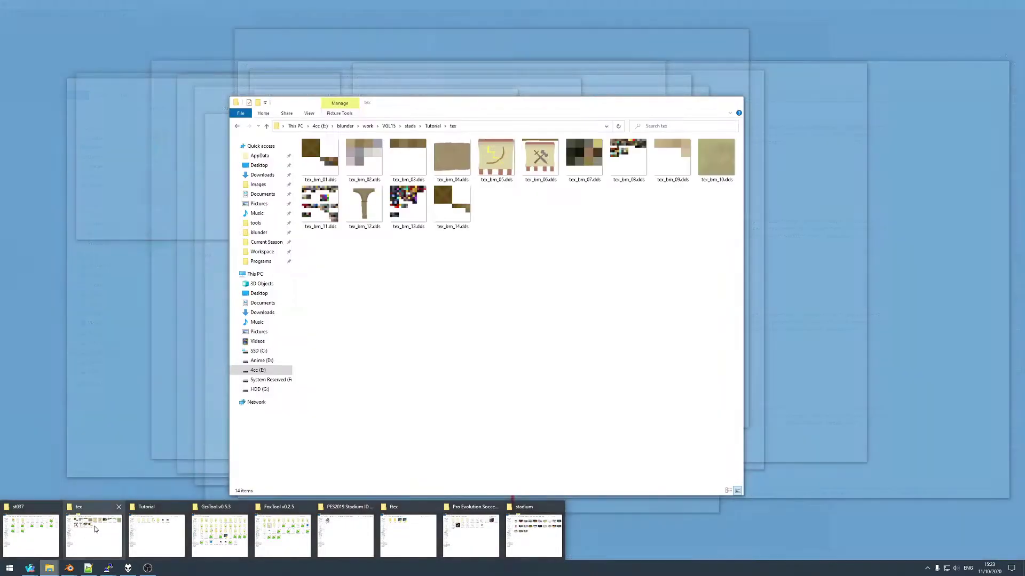
pyautogui.click(94, 526)
pyautogui.moveTo(422, 104); pyautogui.dragTo(272, 84)
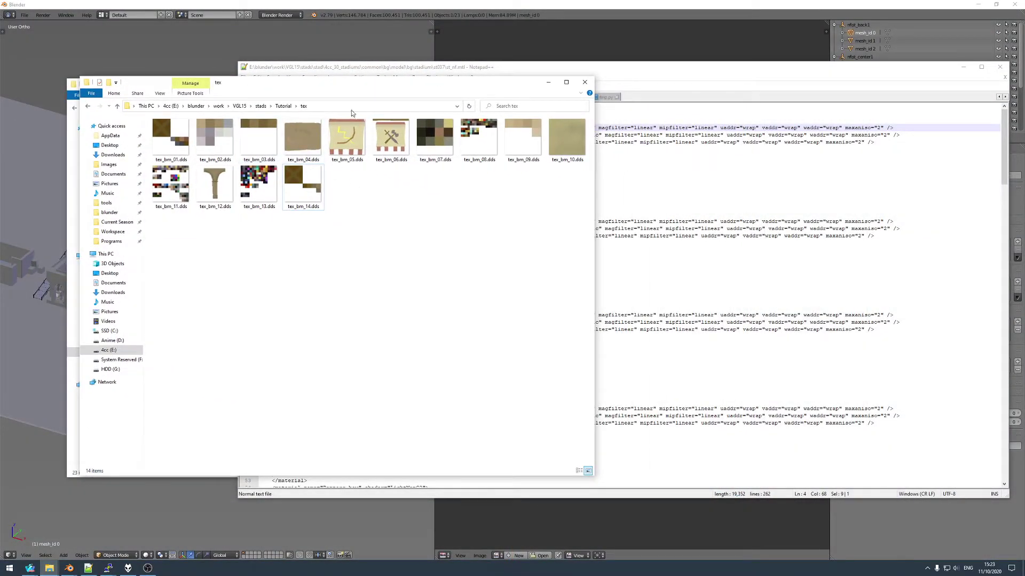
pyautogui.moveTo(343, 91); pyautogui.dragTo(340, 131)
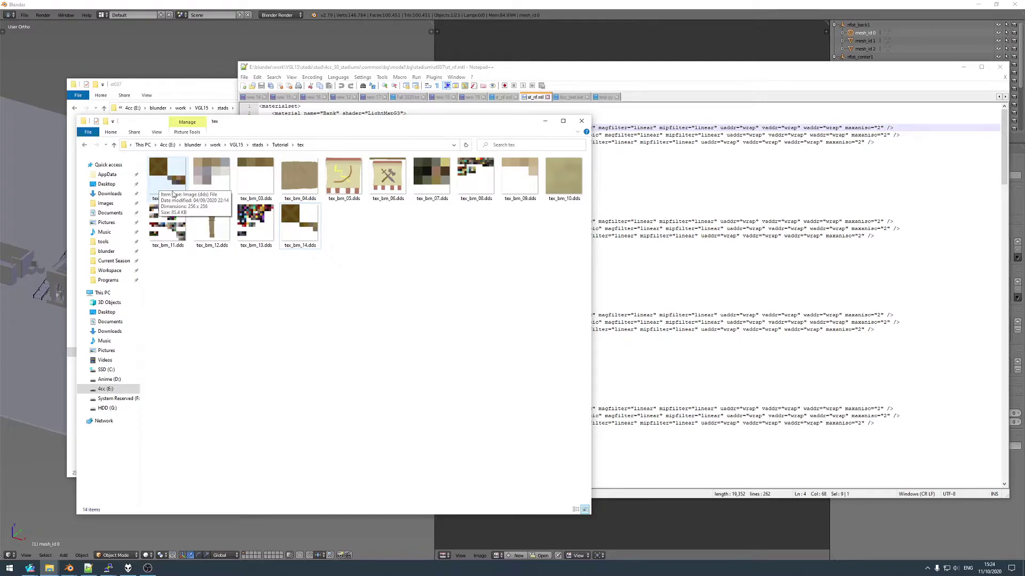
# - Rename the texture tex_bm_01.dds as bank.dds and close the tex folder window
pyautogui.rightClick(171, 181)
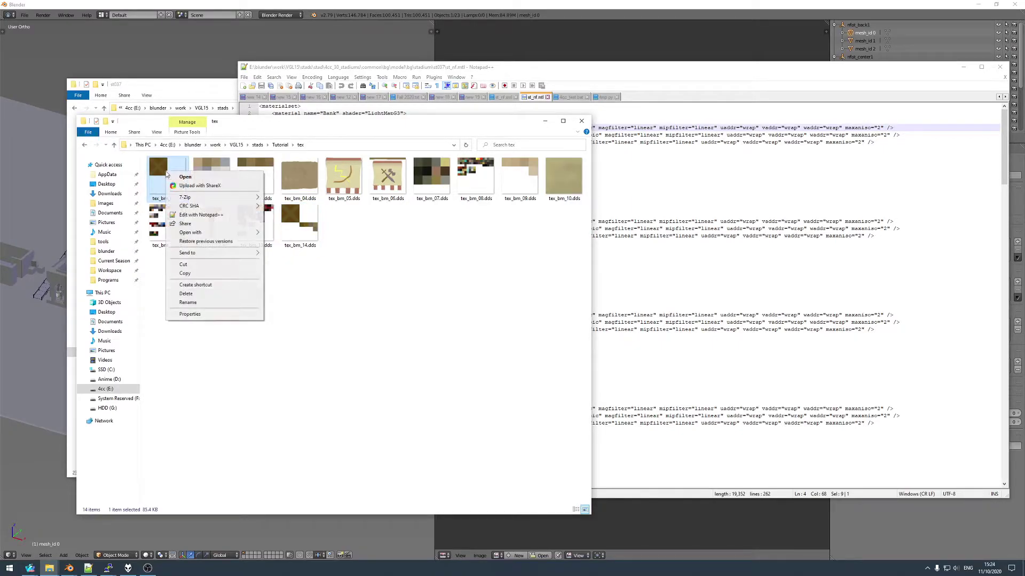
pyautogui.click(209, 303)
pyautogui.write('bank')
pyautogui.press('Return')
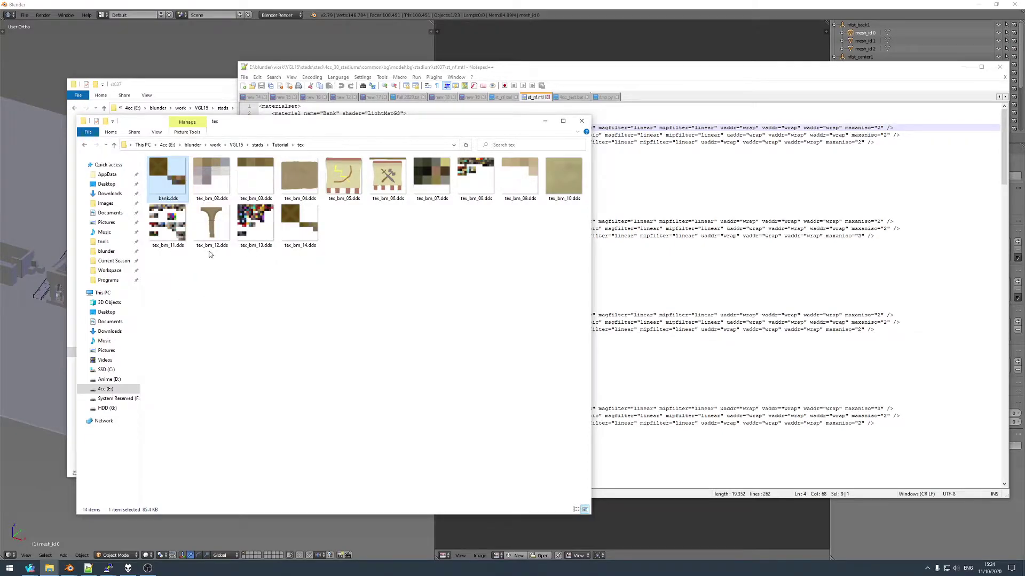
pyautogui.moveTo(284, 123); pyautogui.dragTo(241, 127)
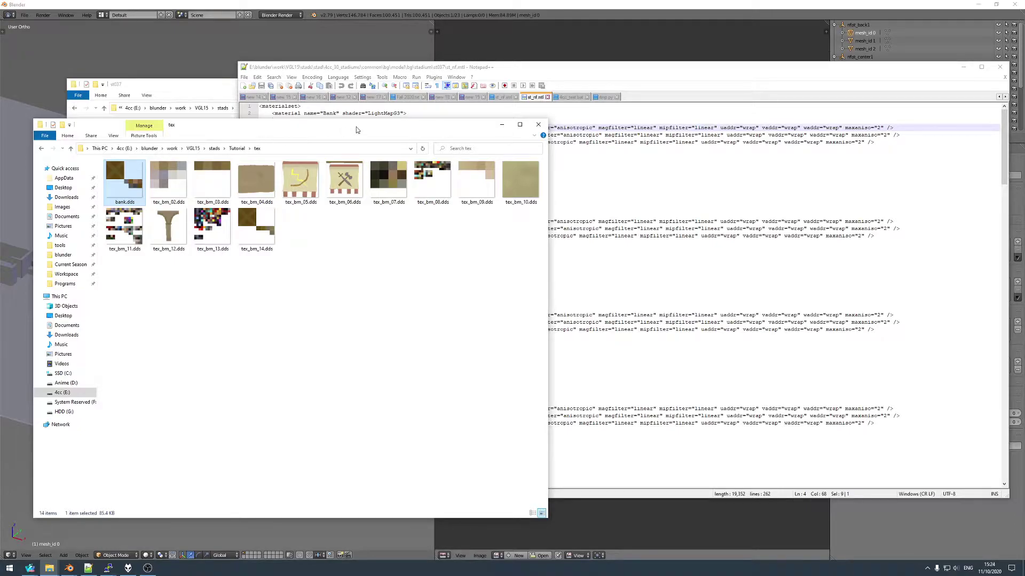
pyautogui.click(538, 124)
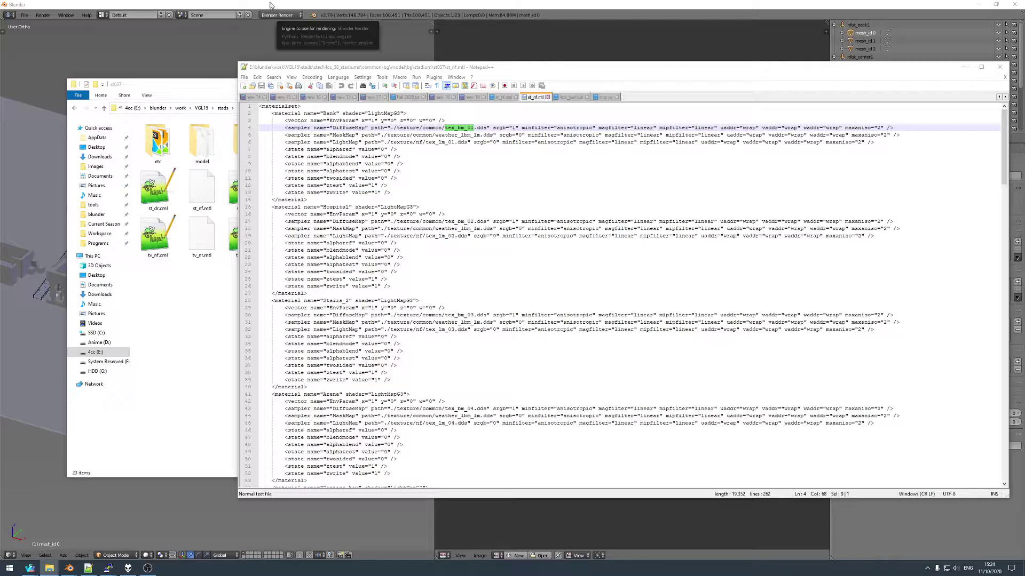
# - Switch to Blender, put mesh_id 0 in edit mode, and apply bank.dds from the tex folder to its UVs
pyautogui.click(269, 5)
pyautogui.moveTo(320, 256); pyautogui.dragTo(338, 283, button='middle')
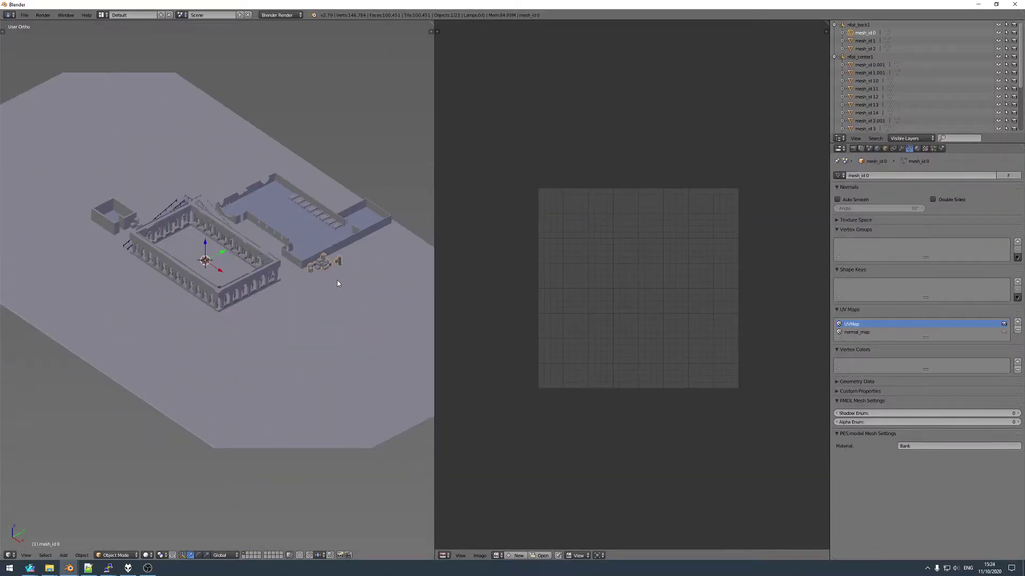
pyautogui.scroll(5, 320, 277)
pyautogui.press('Tab')
pyautogui.click(500, 555)
pyautogui.click(520, 537)
pyautogui.click(16, 164)
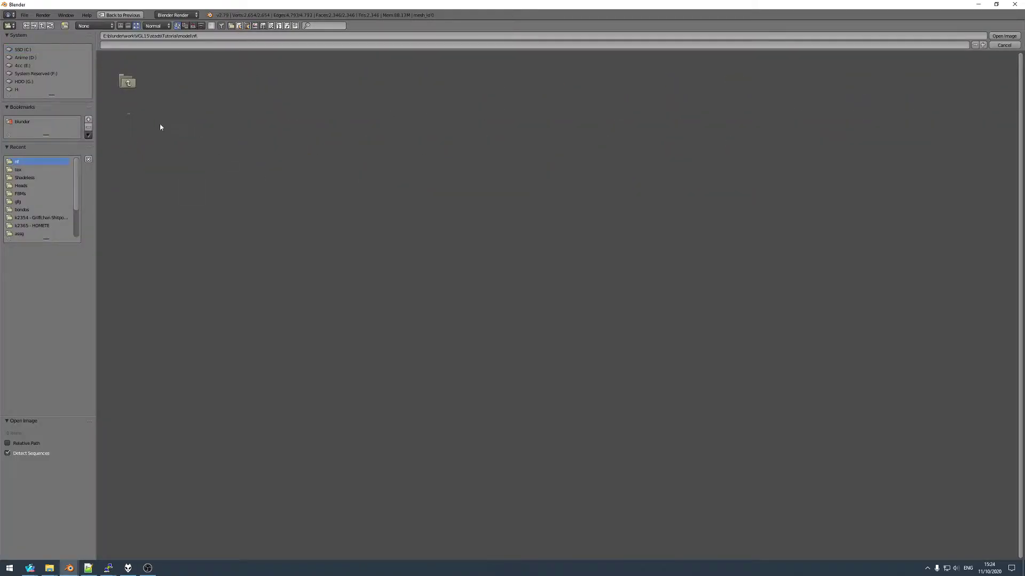
pyautogui.click(355, 91)
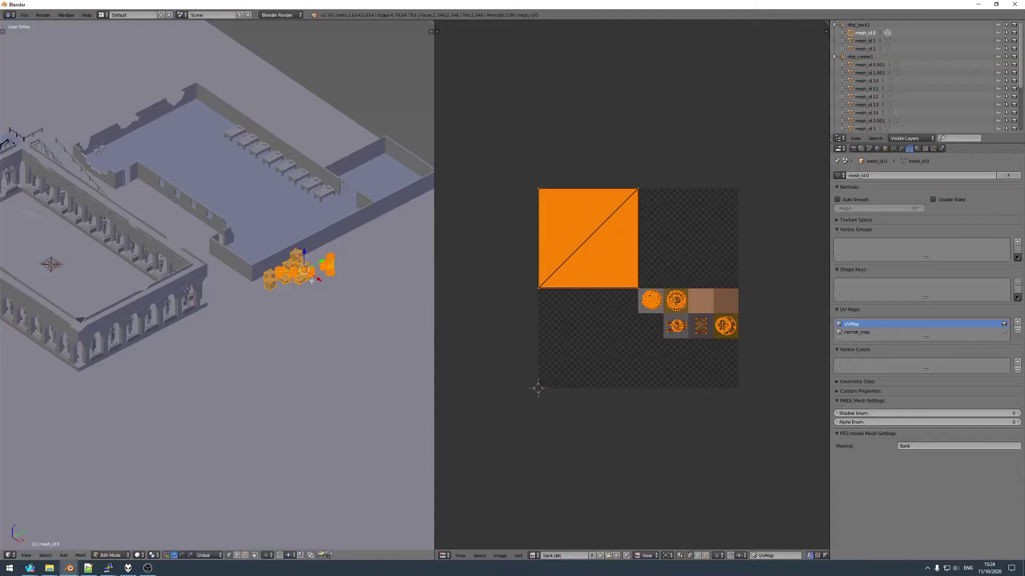
# - Inspect the UV-mapped mesh_id 0 up close, return to object mode, and hide the mesh
pyautogui.moveTo(299, 277)
pyautogui.mouseDown(button='middle')
pyautogui.moveTo(316, 289)
pyautogui.moveTo(319, 279)
pyautogui.mouseUp(button='middle')
pyautogui.scroll(3, 317, 290)
pyautogui.press('Tab')
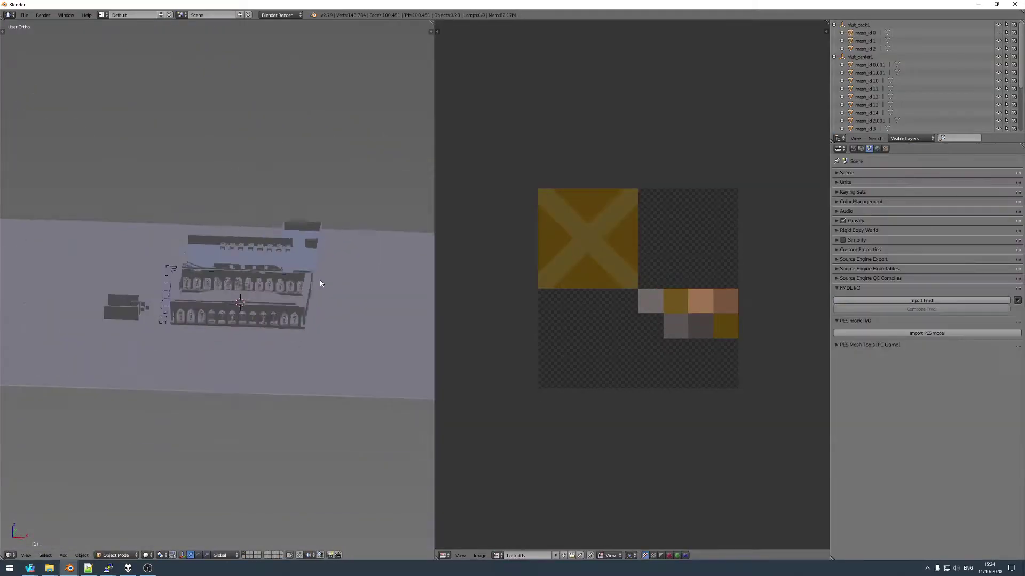
# - Look up the diffuse texture of mesh_id 1's Hospital material in st_nf.mtl and rename tex_bm_02.dds as hospital.dds
pyautogui.scroll(-1, 319, 279)
pyautogui.click(865, 40)
pyautogui.press('Tab')
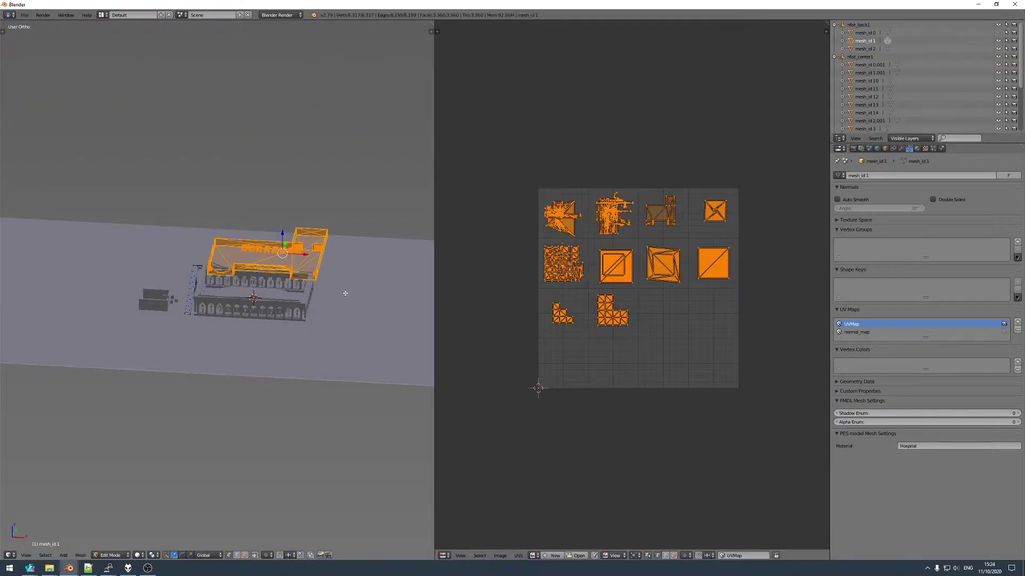
pyautogui.press('Tab')
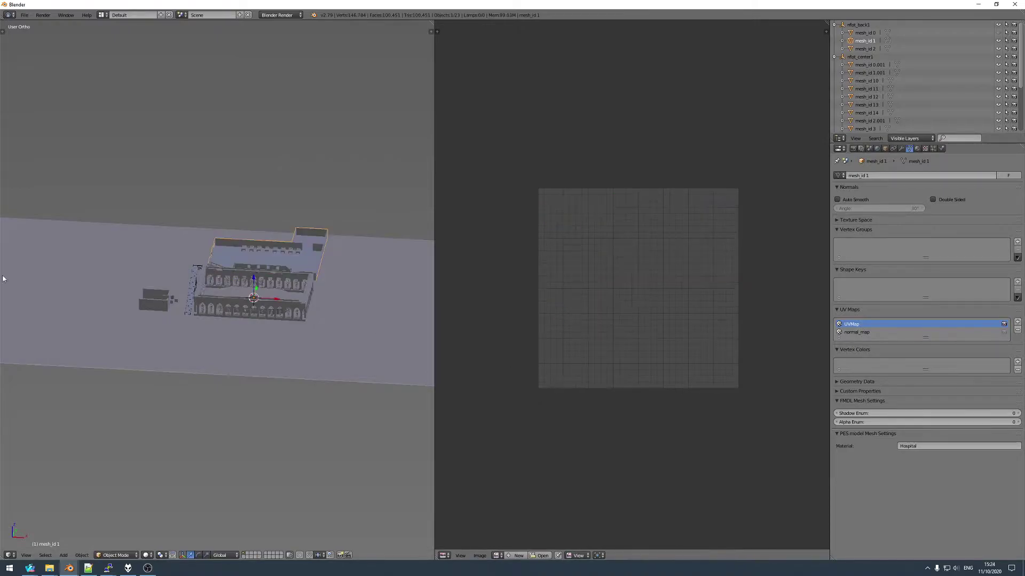
pyautogui.click(88, 568)
pyautogui.scroll(-4, 451, 177)
pyautogui.scroll(2, 451, 176)
pyautogui.doubleClick(463, 178)
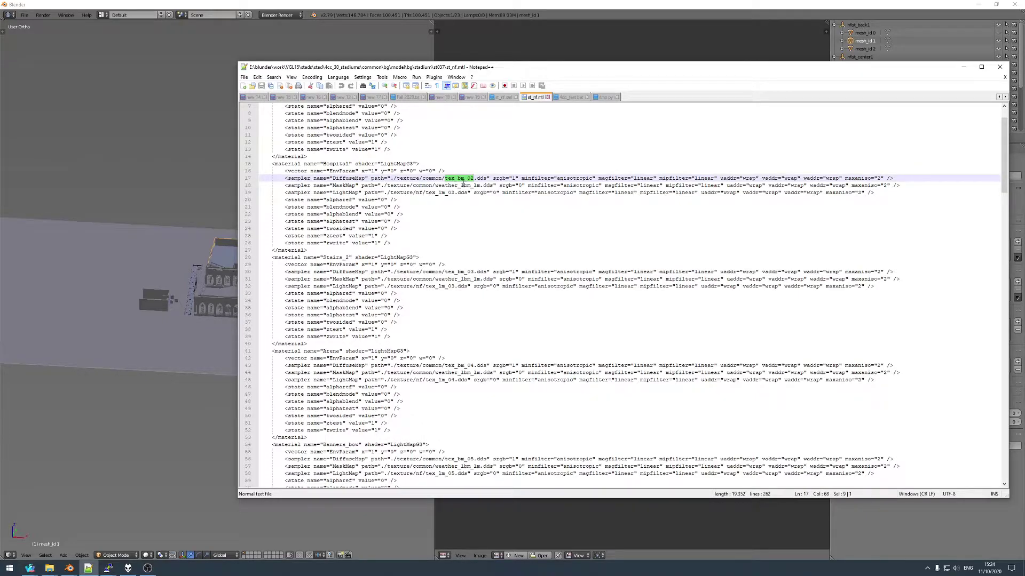
pyautogui.hotkey('alt', 'Tab')
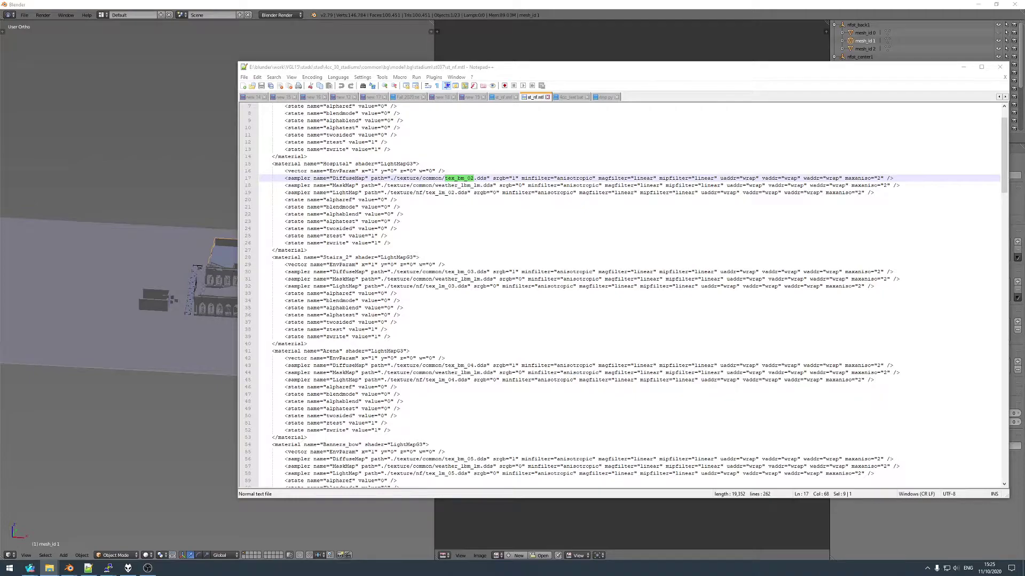
# - Apply hospital.dds from the tex folder to mesh_id 1's UVs in edit mode, and hide the mesh
pyautogui.press('Tab')
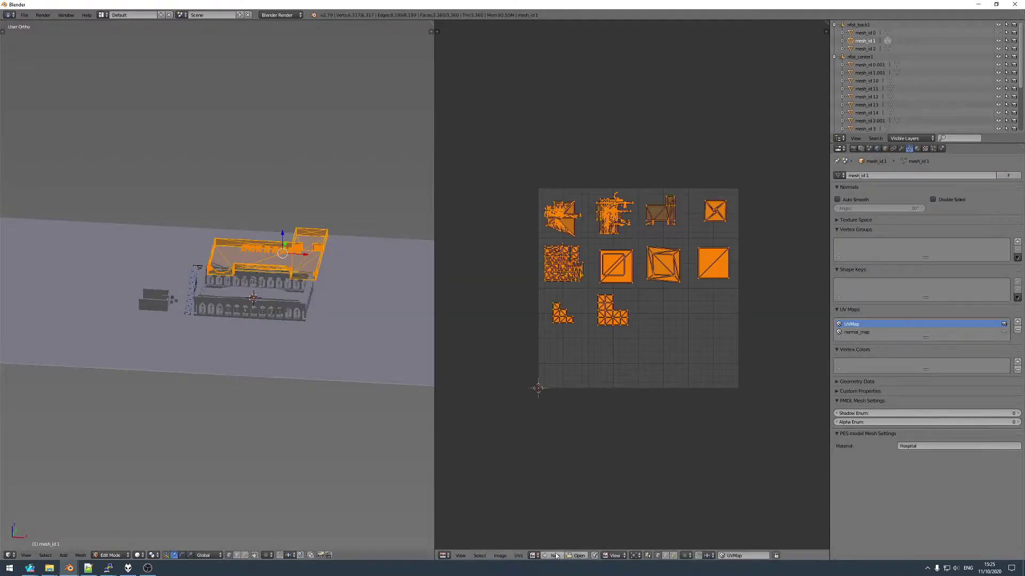
pyautogui.click(540, 556)
pyautogui.click(21, 161)
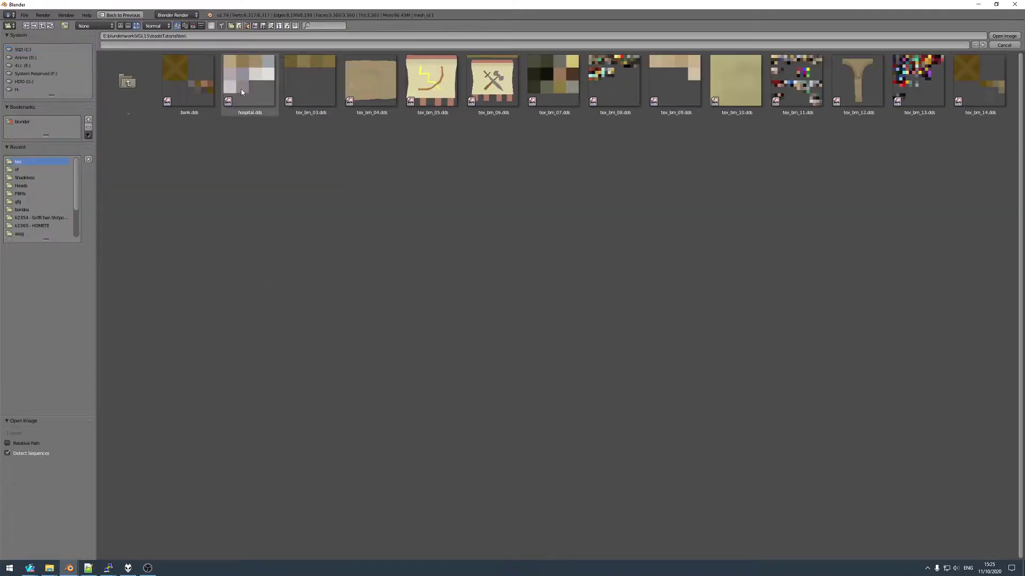
pyautogui.doubleClick(239, 86)
pyautogui.press('h')
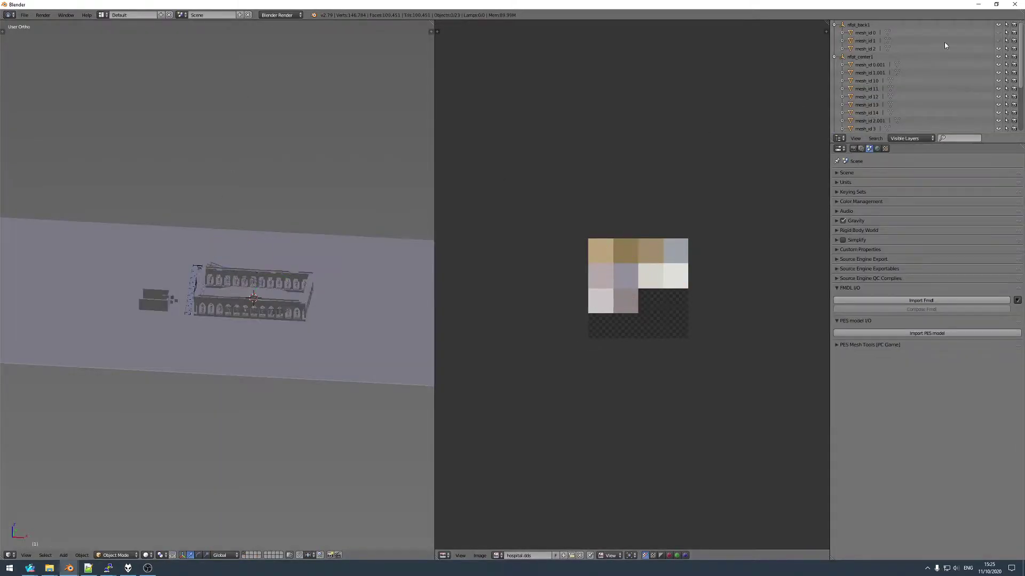
# - Put mesh_id 2 in edit mode with all its geometry selected so its UVs are displayed
pyautogui.click(865, 49)
pyautogui.press('Tab')
pyautogui.press('a')
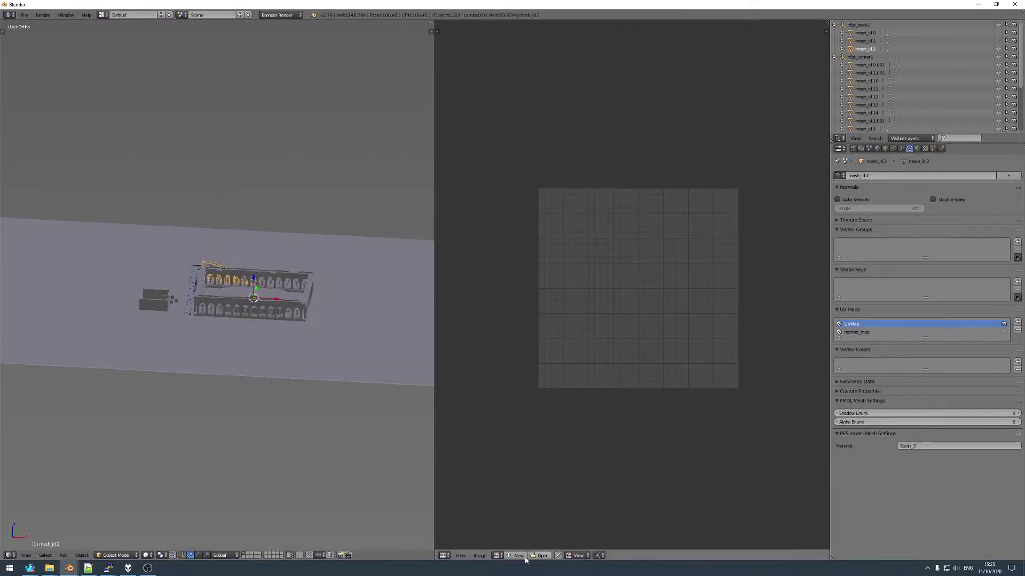
pyautogui.press('a')
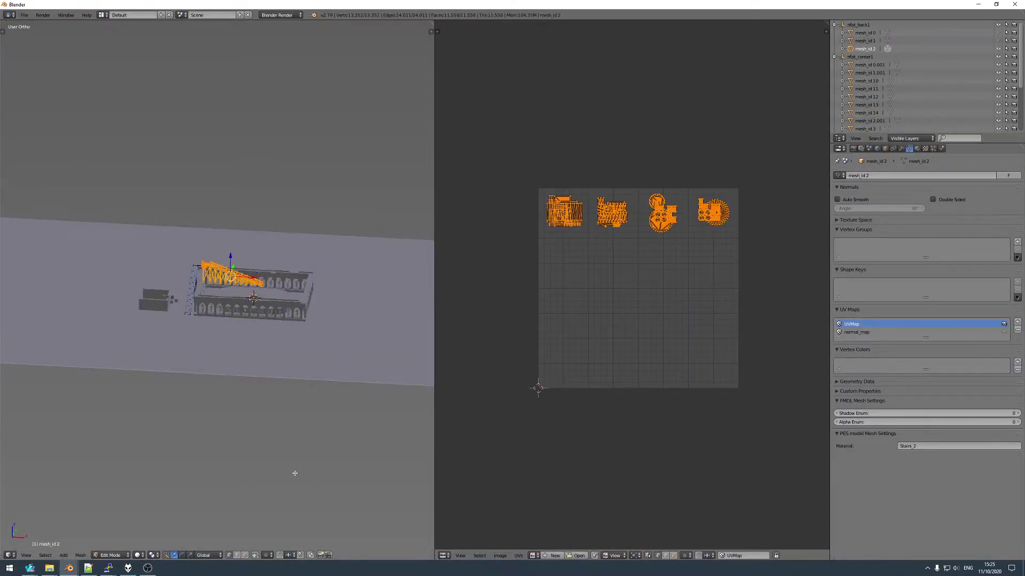
pyautogui.click(88, 568)
pyautogui.hotkey('alt', 'Tab')
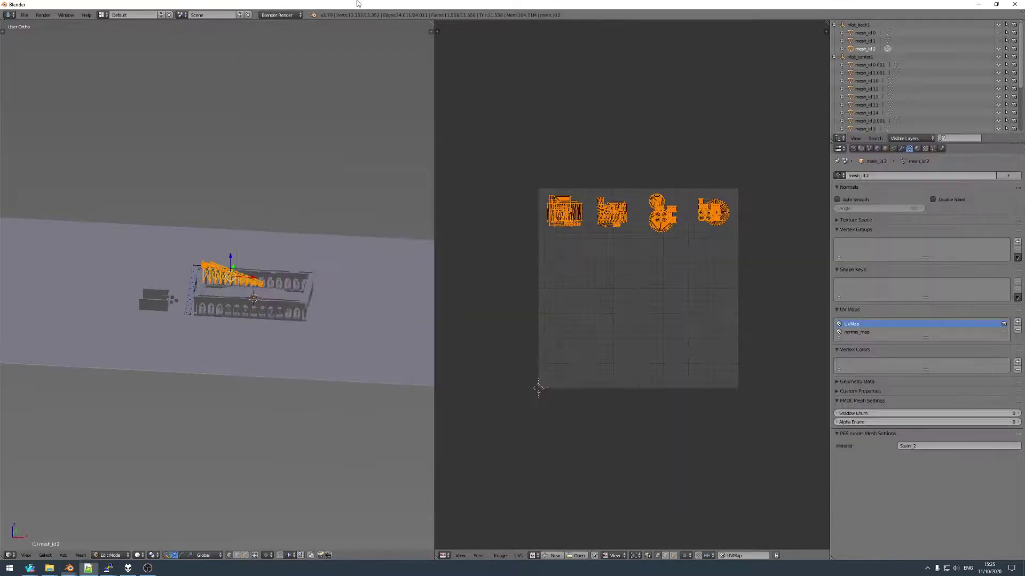
pyautogui.press('Tab')
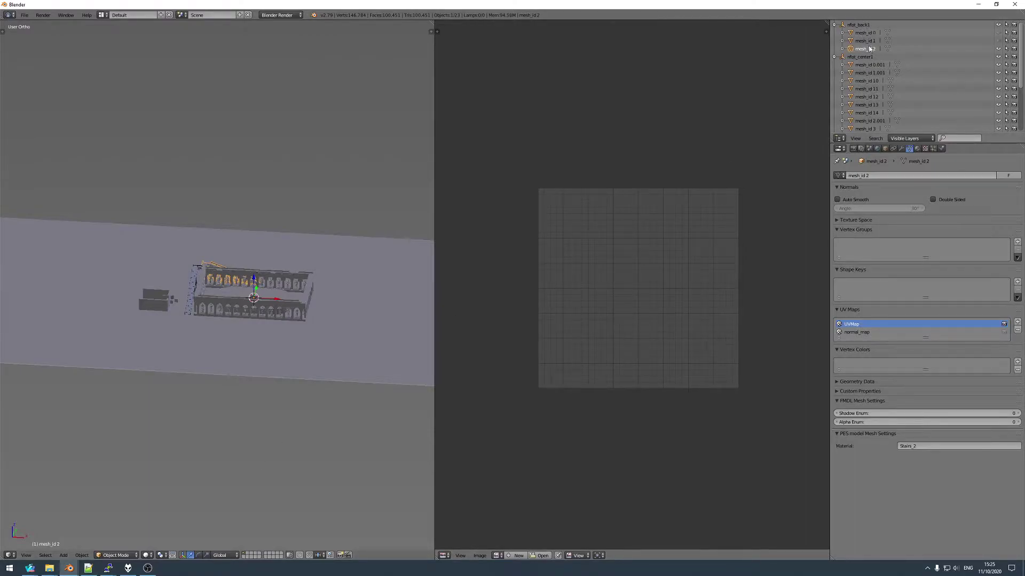
pyautogui.press('Tab')
# - Compare mesh_id 2 and its assigned material in Blender with the Stairs_2 entry in st_nf.mtl
pyautogui.hotkey('alt', 'Tab')
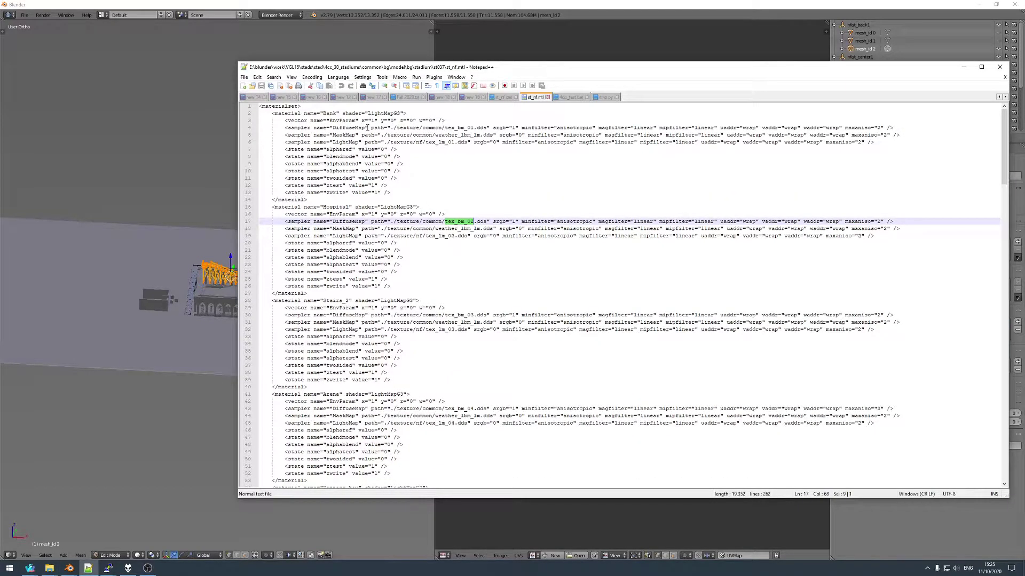
pyautogui.scroll(-5, 367, 128)
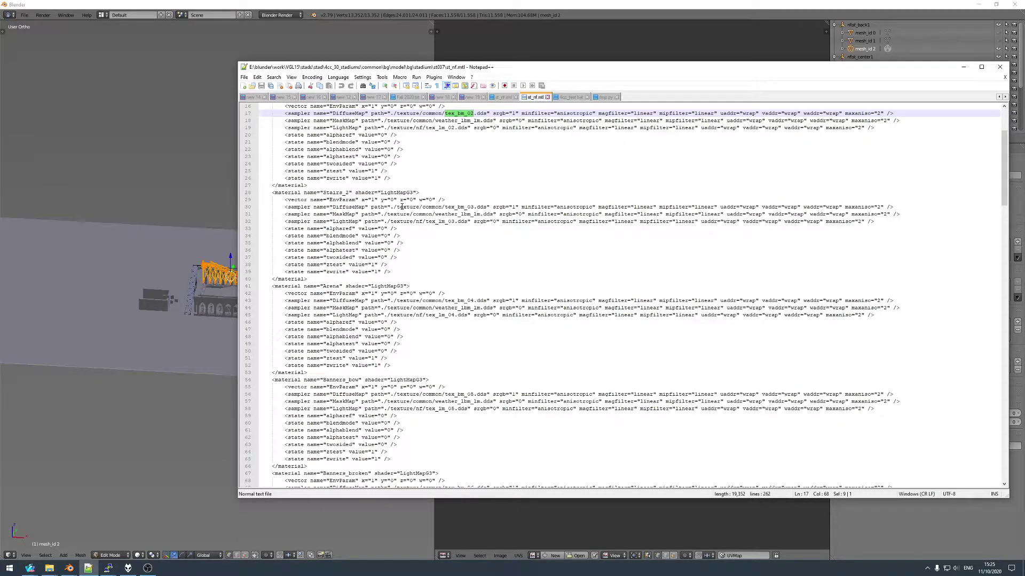
pyautogui.hotkey('alt', 'Tab')
pyautogui.press('Tab')
pyautogui.scroll(-2, 860, 96)
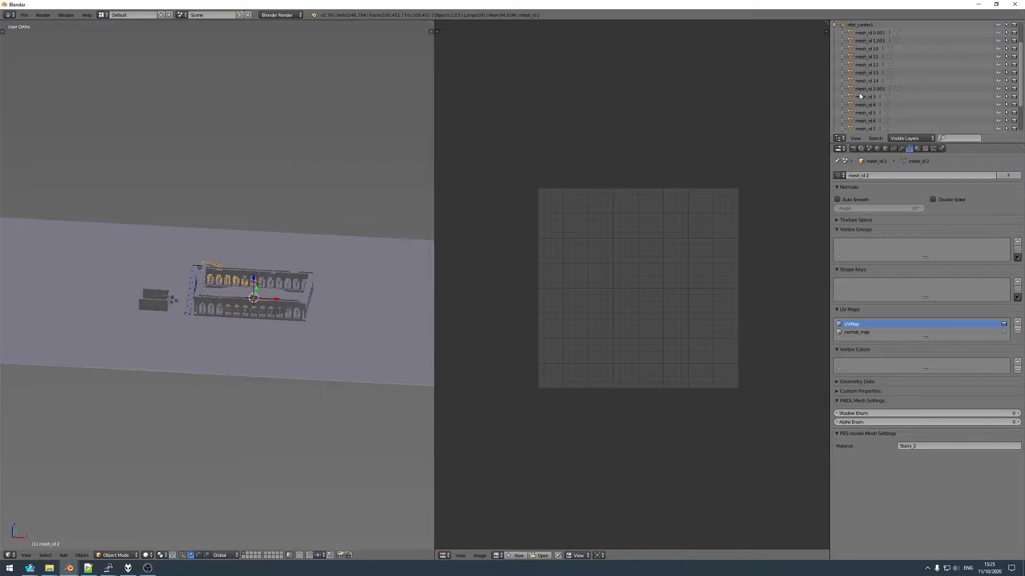
pyautogui.scroll(2, 863, 87)
pyautogui.press('Tab')
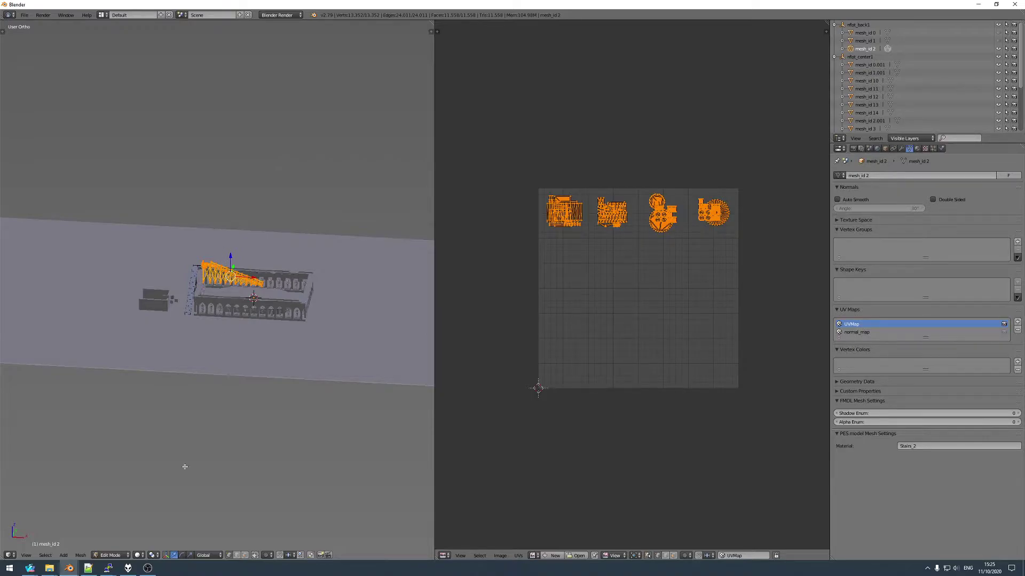
pyautogui.moveTo(263, 272); pyautogui.dragTo(165, 449, button='middle')
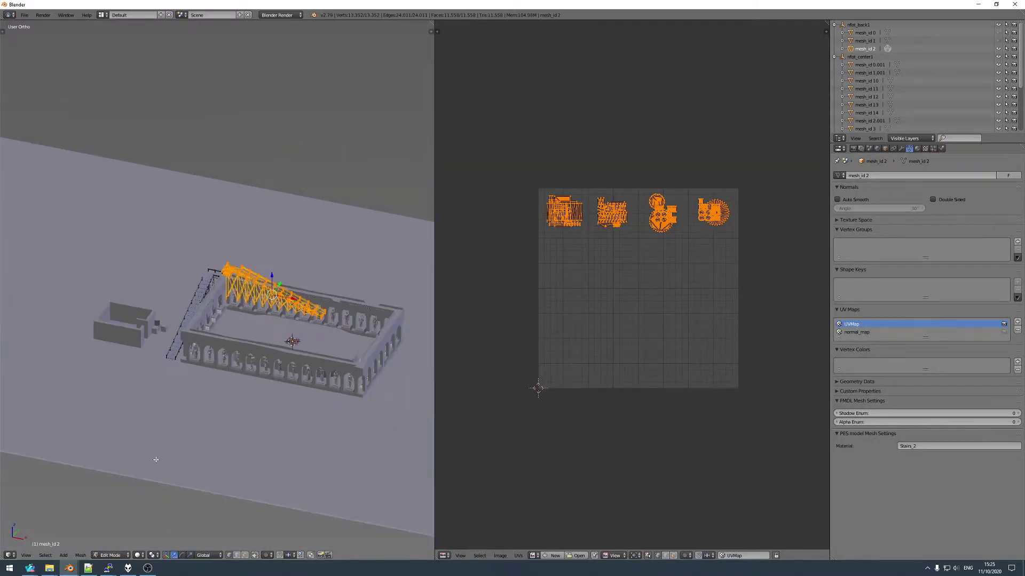
# - Look up the diffuse texture of the Stairs_2 material in st_nf.mtl and rename tex_bm_03.dds as stairs.dds
pyautogui.click(89, 566)
pyautogui.scroll(4, 418, 151)
pyautogui.scroll(-5, 406, 171)
pyautogui.scroll(1, 405, 197)
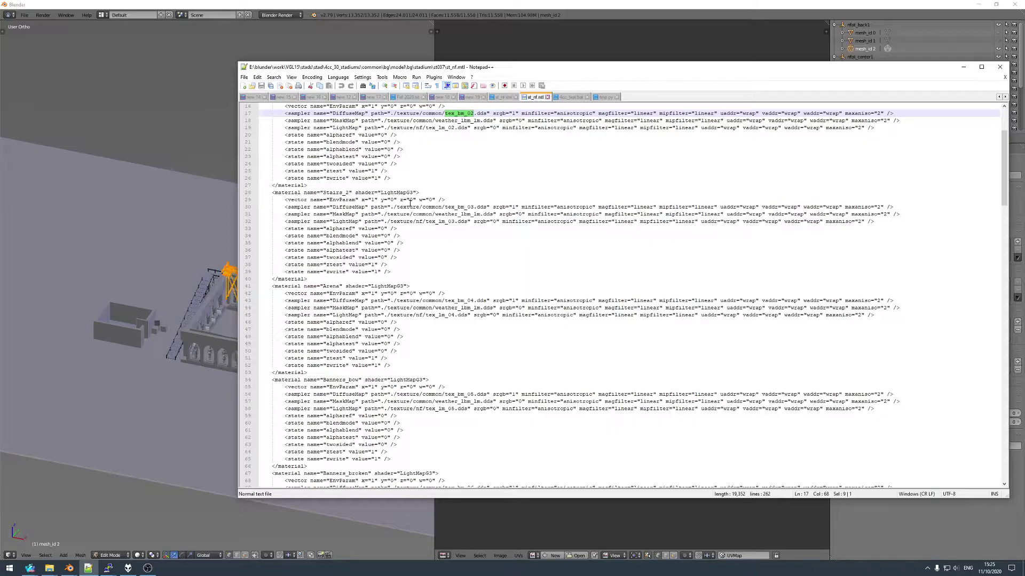
pyautogui.doubleClick(464, 207)
pyautogui.hotkey('alt', 'Tab')
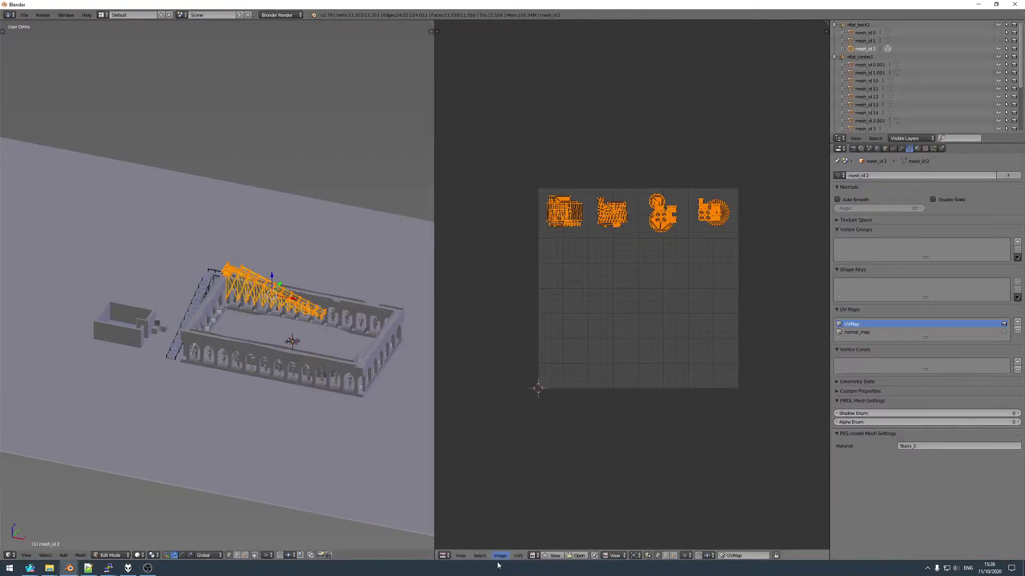
# - Apply stairs.dds from the tex folder to mesh_id 2's UVs, return to object mode, and hide the mesh
pyautogui.click(499, 555)
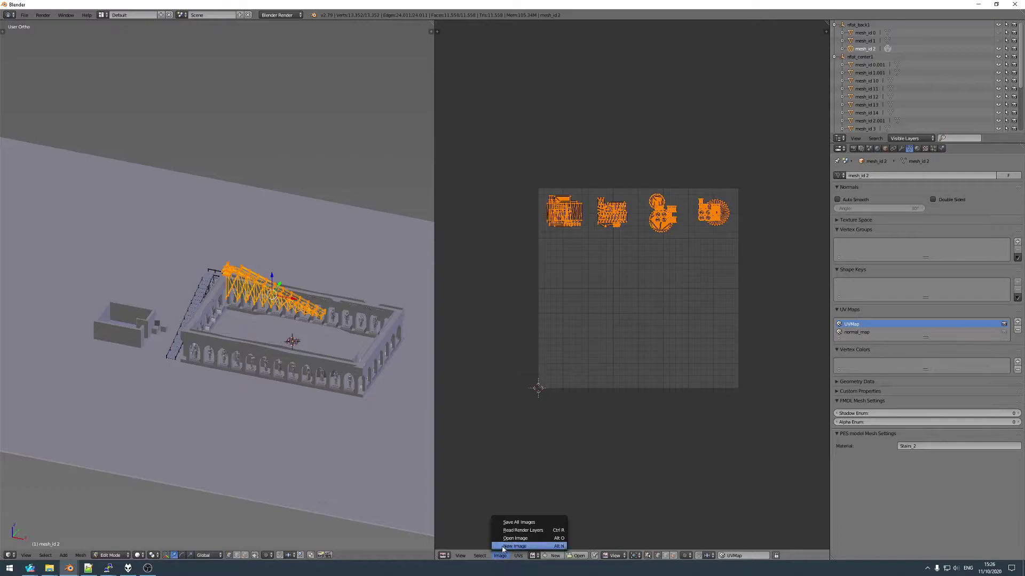
pyautogui.click(515, 538)
pyautogui.click(34, 164)
pyautogui.doubleClick(307, 85)
pyautogui.press('Tab')
pyautogui.press('a')
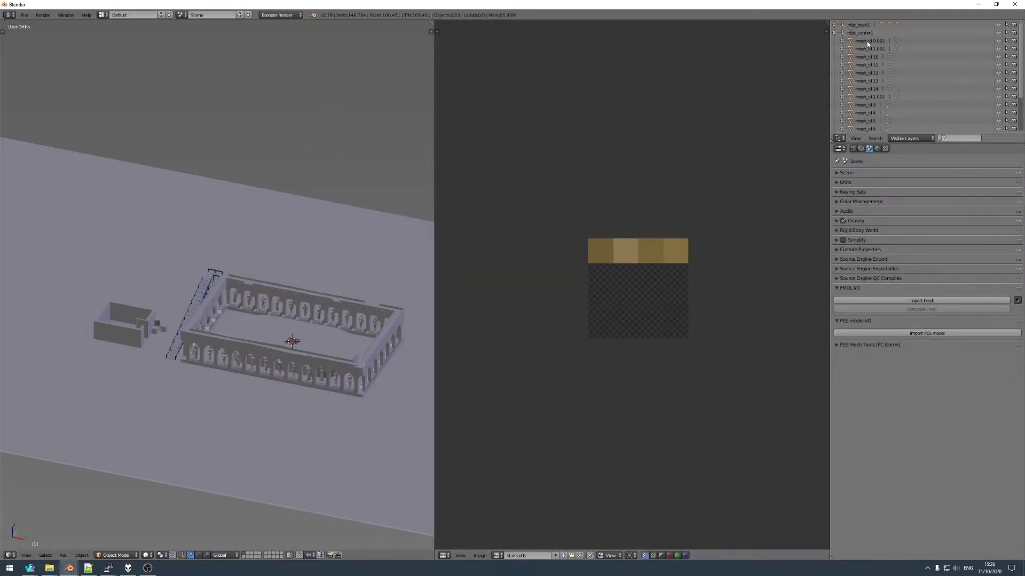
# - Put mesh_id 0.001 from the center group in edit mode and collapse the group's mesh list
pyautogui.click(868, 42)
pyautogui.press('Tab')
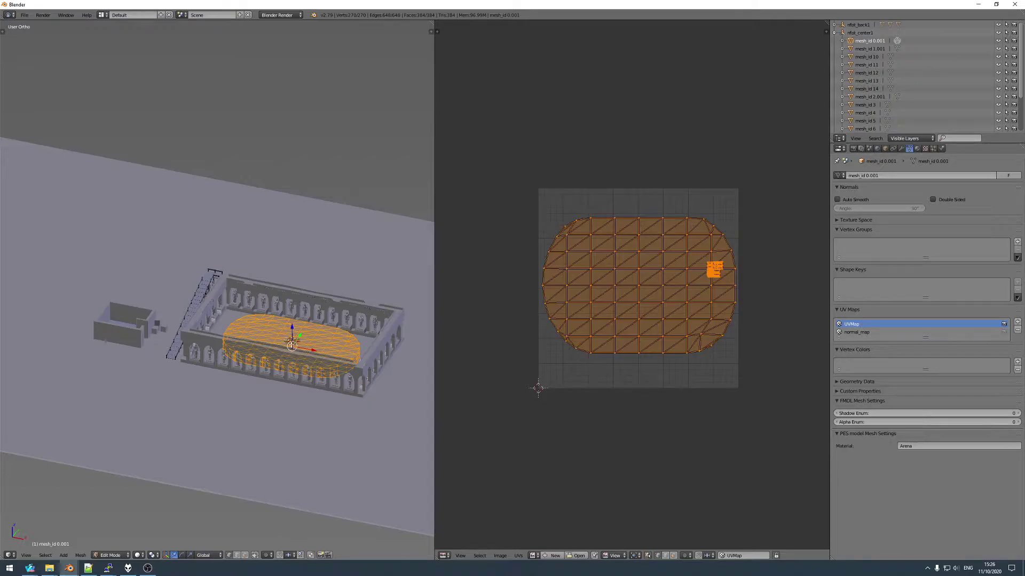
pyautogui.press('Tab')
pyautogui.press('Tab')
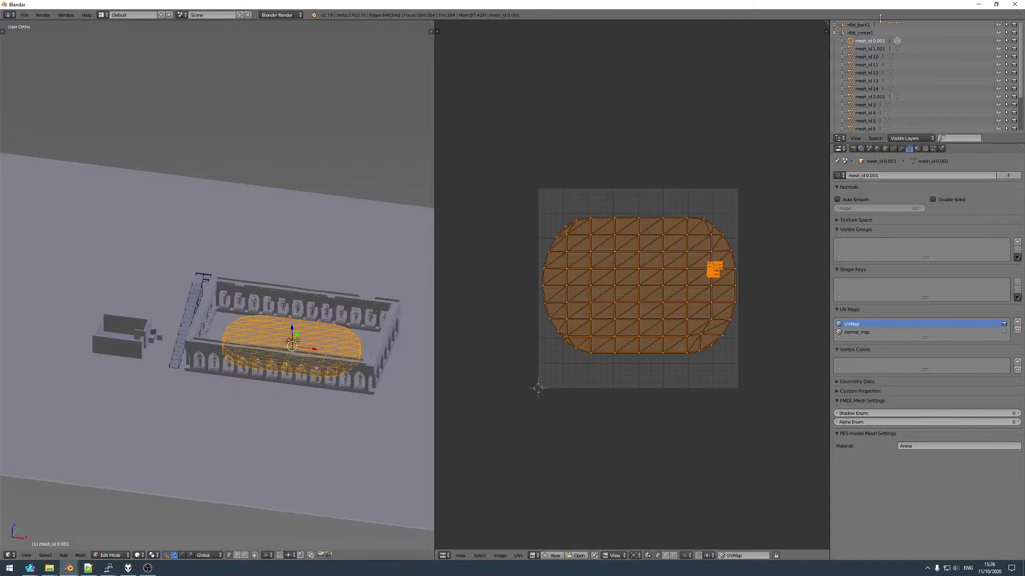
pyautogui.click(834, 32)
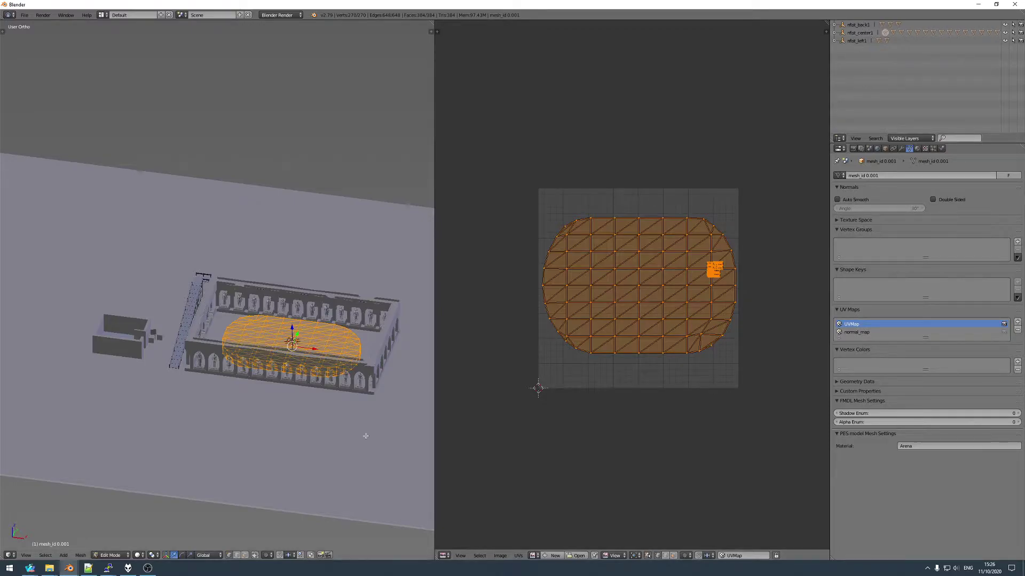
# - Examine the material entries in st_nf.mtl from Bank through the banners, marking the Arena material name
pyautogui.click(88, 568)
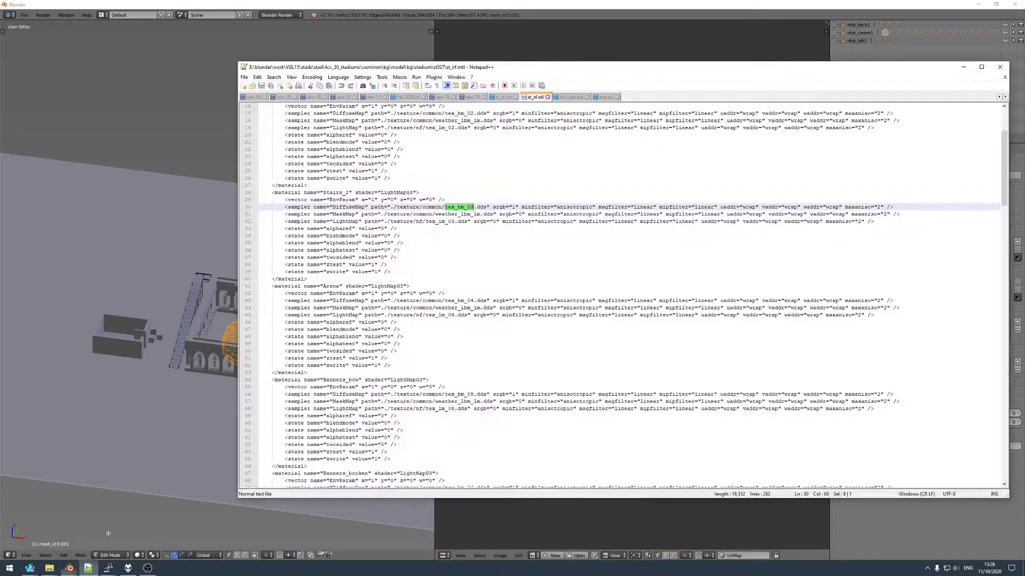
pyautogui.click(336, 292)
pyautogui.doubleClick(331, 286)
pyautogui.scroll(5, 336, 201)
pyautogui.scroll(-6, 336, 205)
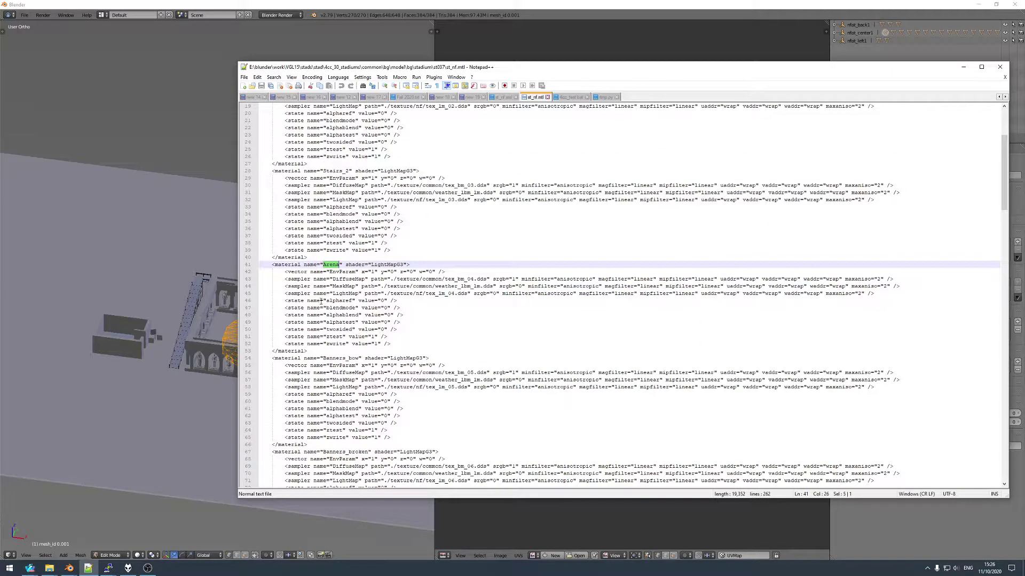
pyautogui.scroll(-3, 336, 251)
pyautogui.scroll(2, 341, 206)
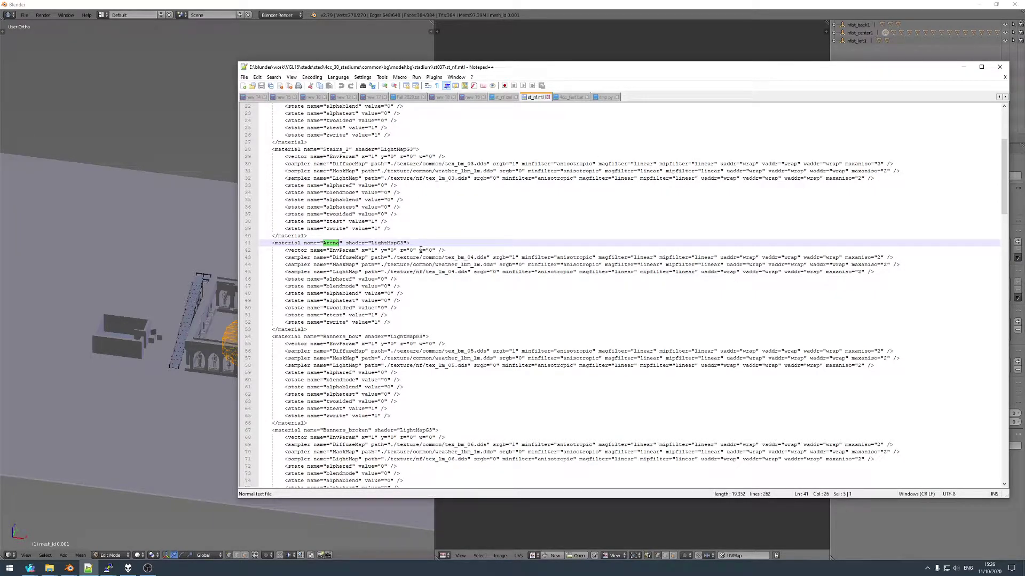
pyautogui.scroll(7, 412, 229)
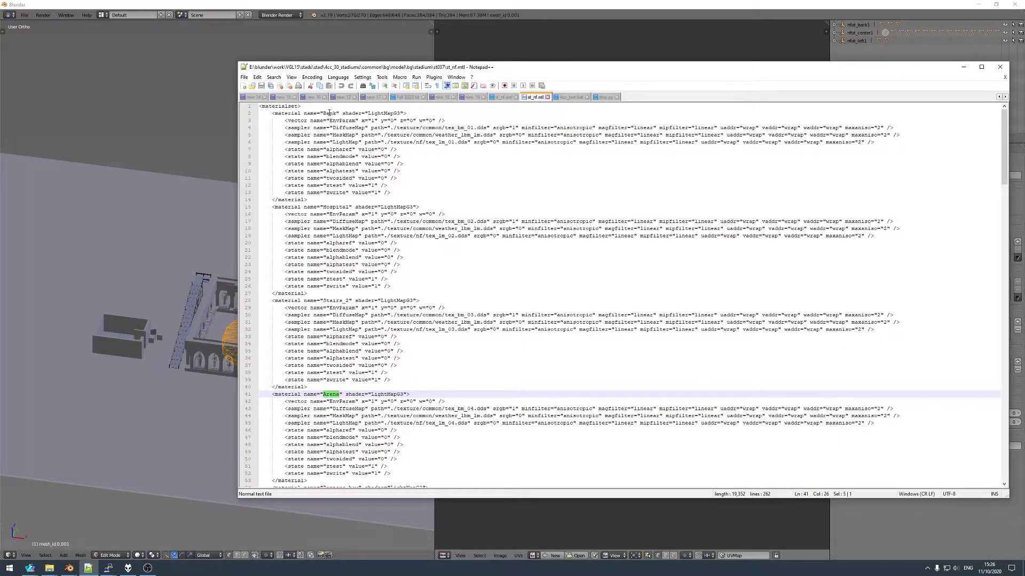
pyautogui.scroll(-2, 308, 366)
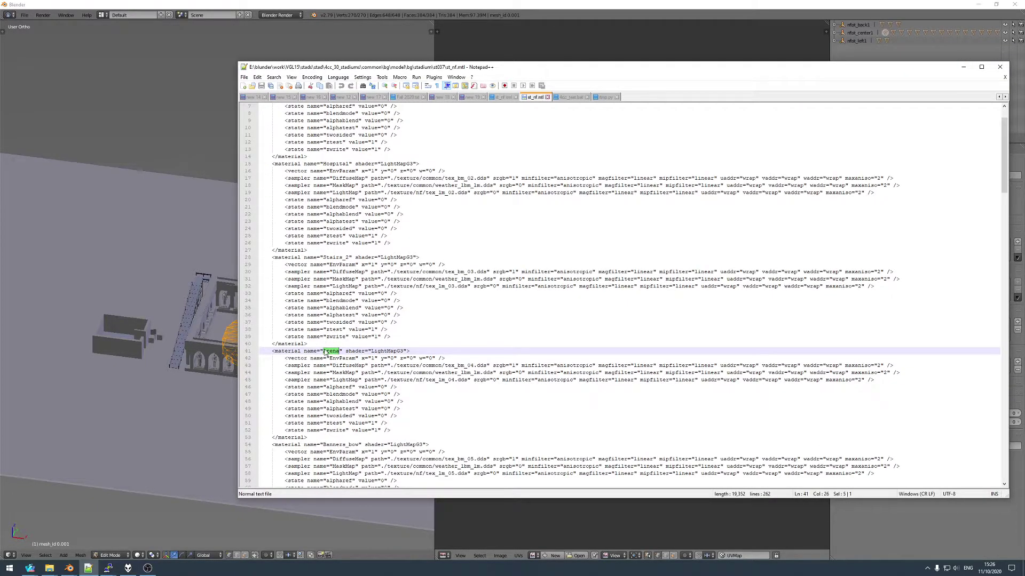
pyautogui.scroll(-4, 330, 358)
pyautogui.scroll(6, 356, 251)
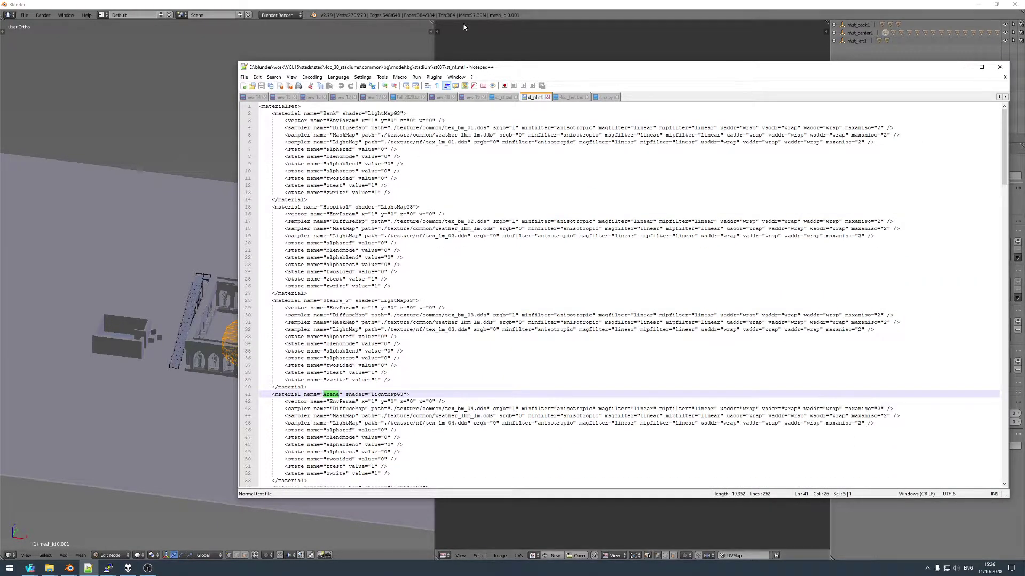
# - Expand the center group, look up the Arena material's diffuse texture in st_nf.mtl, and rename tex_bm_04.dds as arena.dds
pyautogui.click(835, 34)
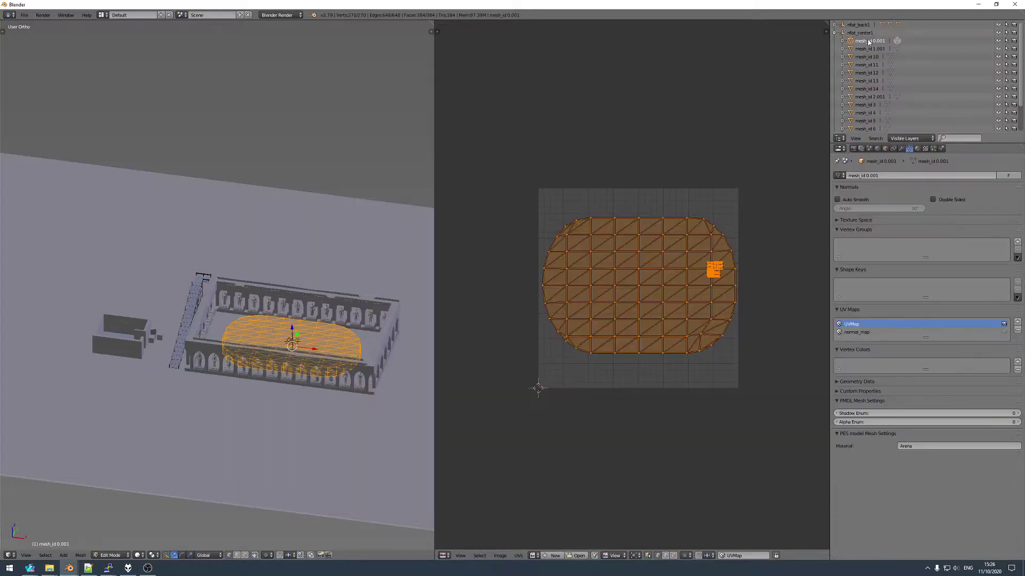
pyautogui.click(88, 568)
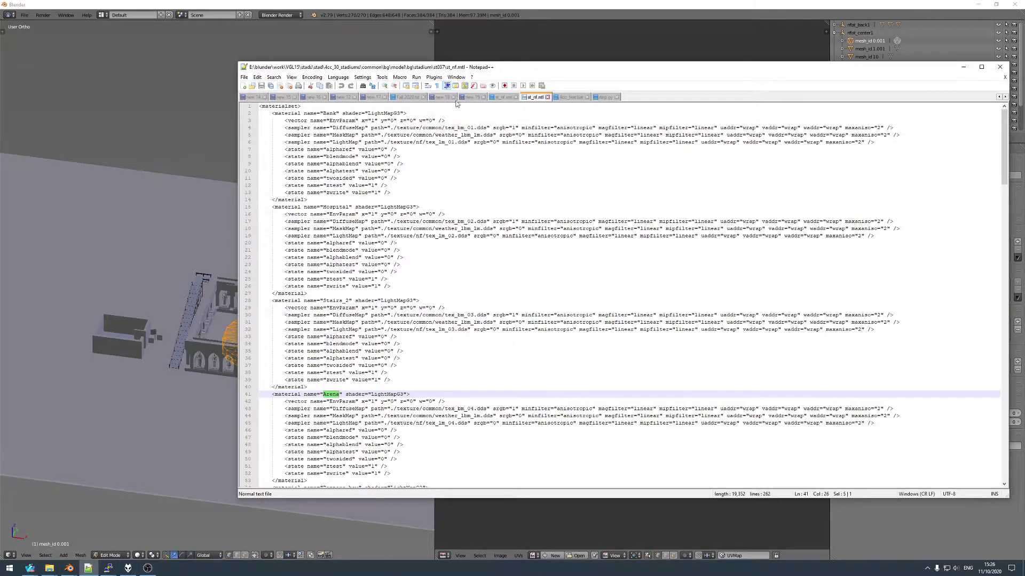
pyautogui.scroll(-9, 391, 218)
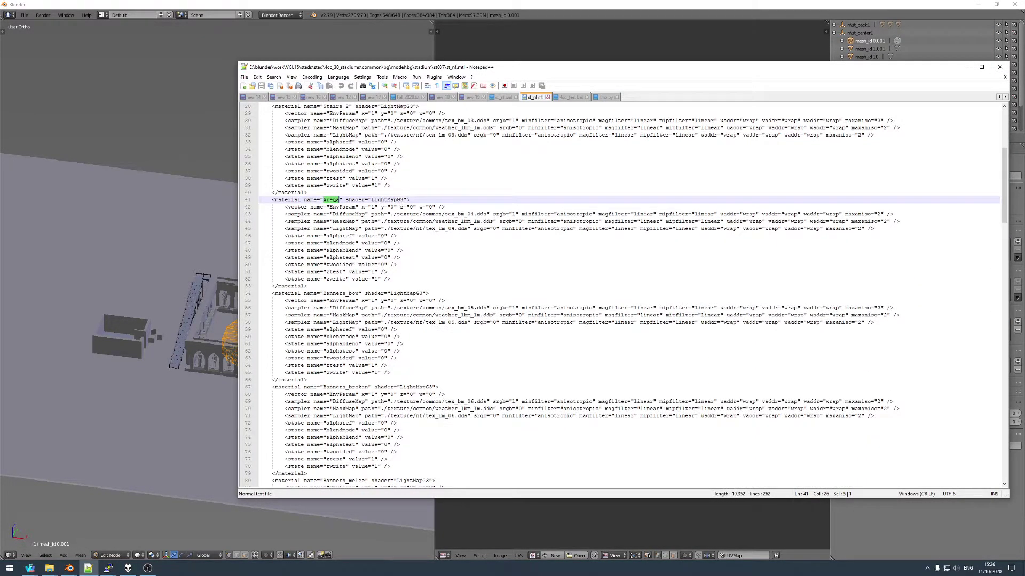
pyautogui.doubleClick(460, 214)
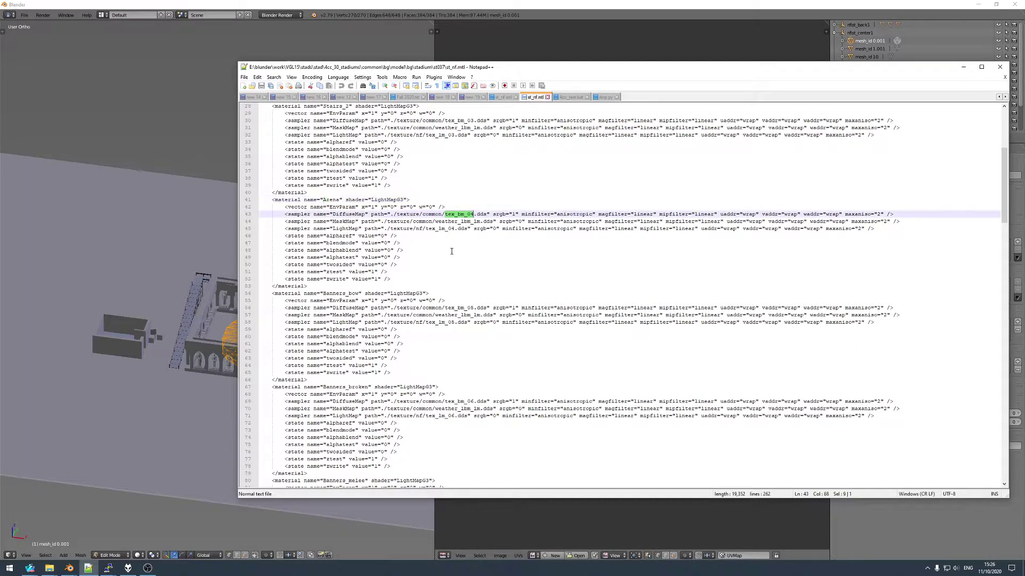
pyautogui.press('super+e')
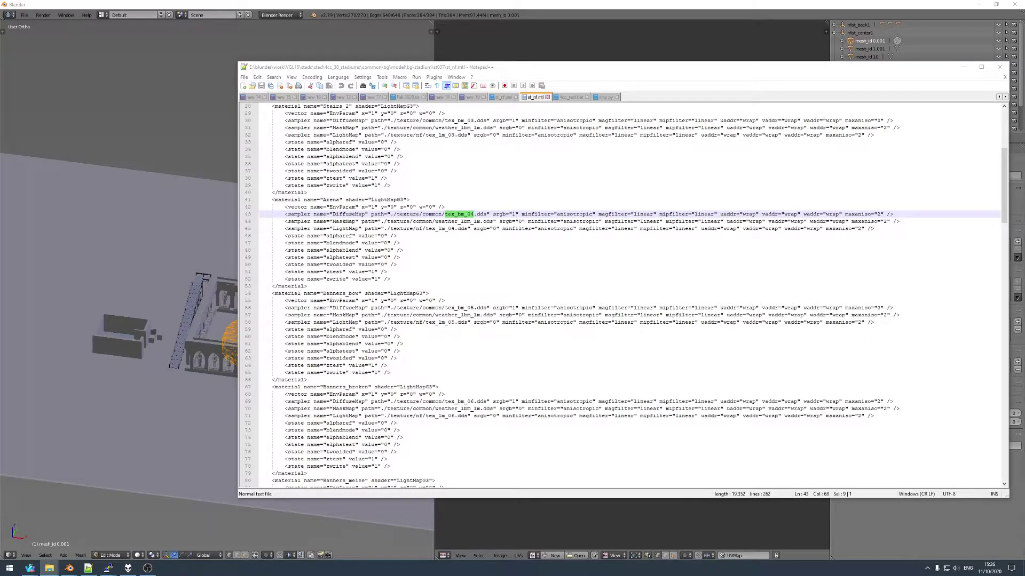
# - Switch to Blender and apply arena.dds from the tex folder to mesh_id 0.001's UVs
pyautogui.hotkey('alt', 'Tab')
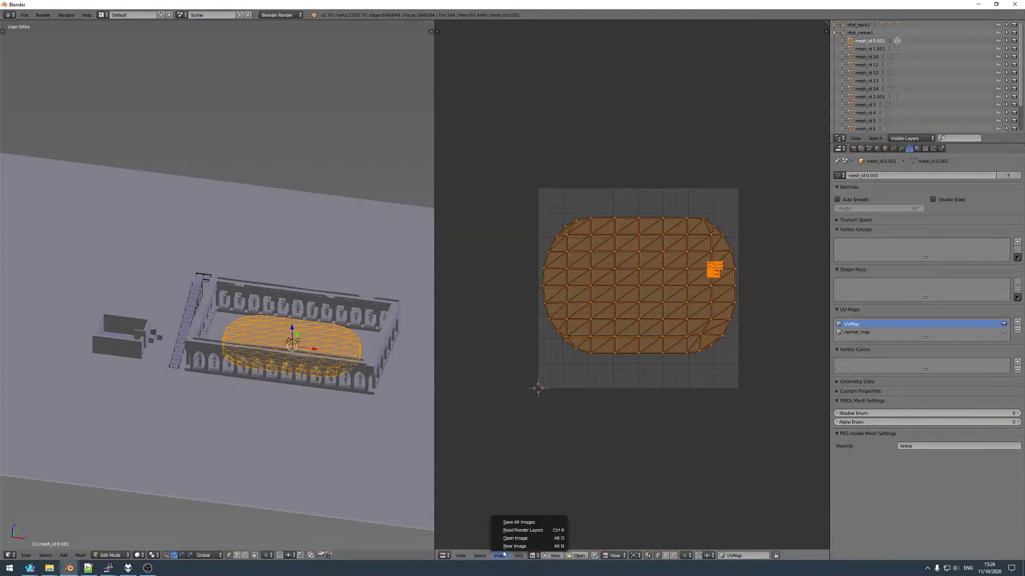
pyautogui.hotkey('alt', 'o')
pyautogui.click(19, 161)
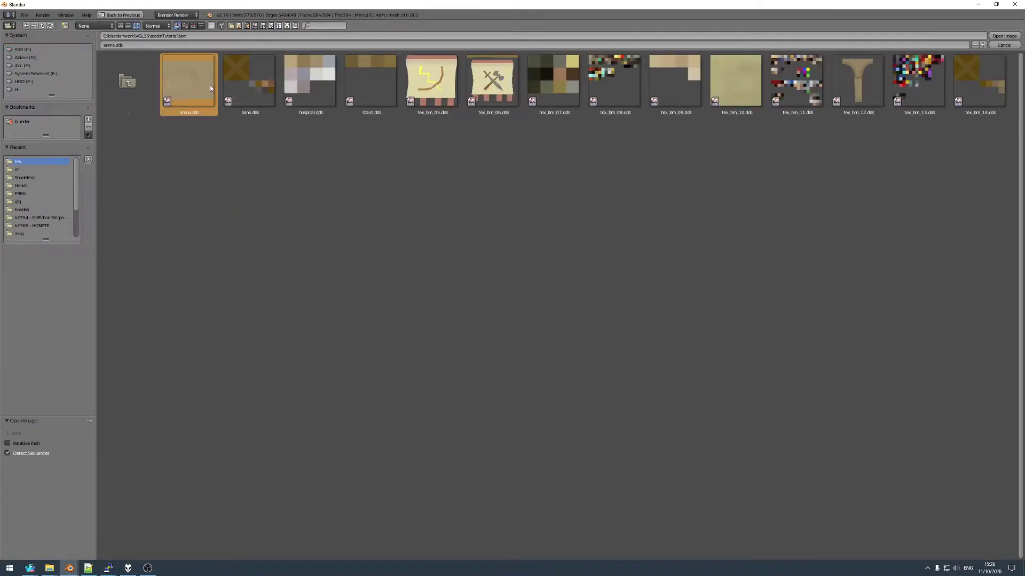
pyautogui.doubleClick(209, 85)
pyautogui.press('a')
# - Put mesh_id 1.001 in edit mode, look up Banners_bow's diffuse texture in st_nf.mtl, and rename tex_bm_05.dds as bow.dds
pyautogui.click(897, 49)
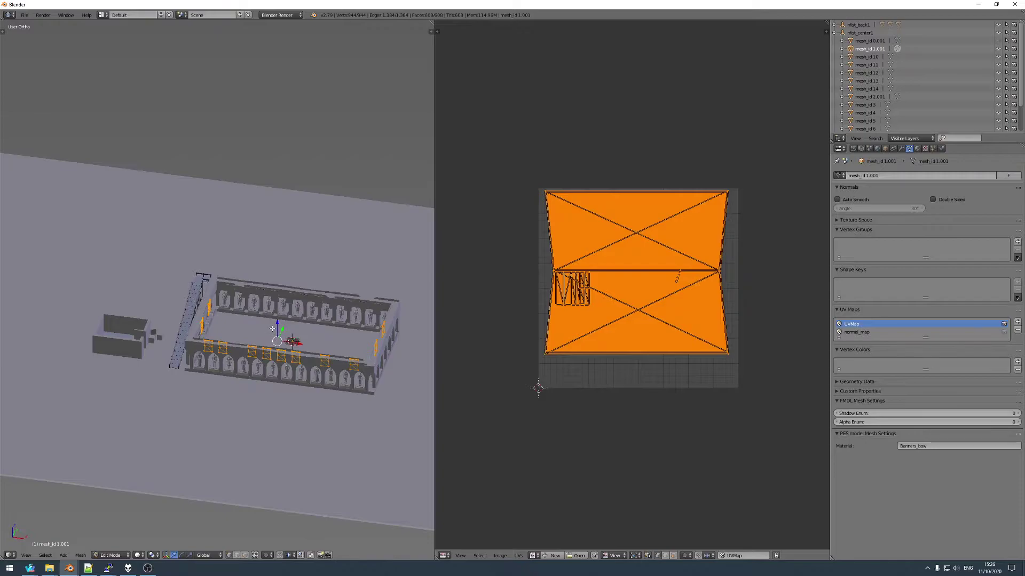
pyautogui.click(88, 568)
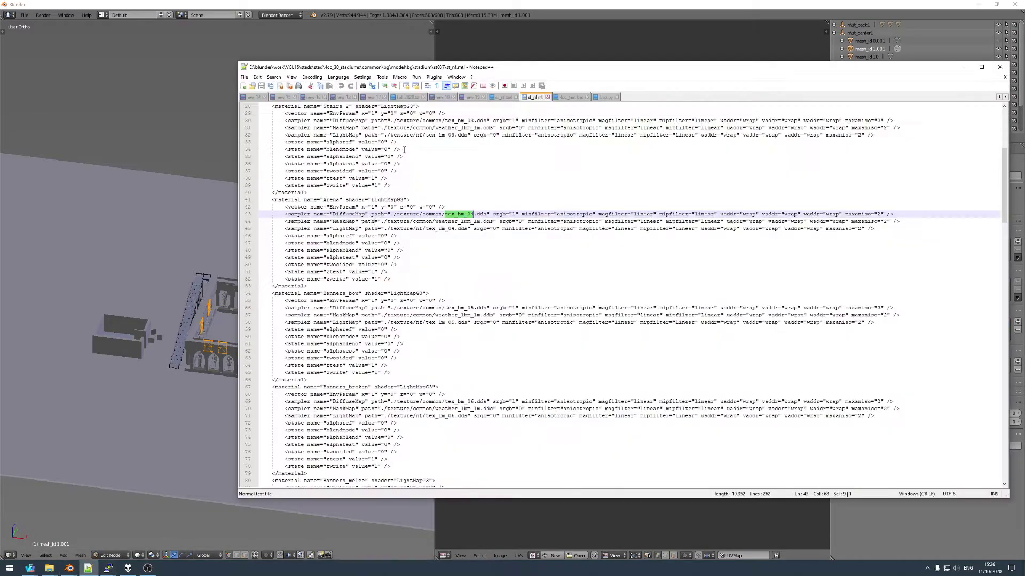
pyautogui.doubleClick(460, 307)
pyautogui.click(49, 569)
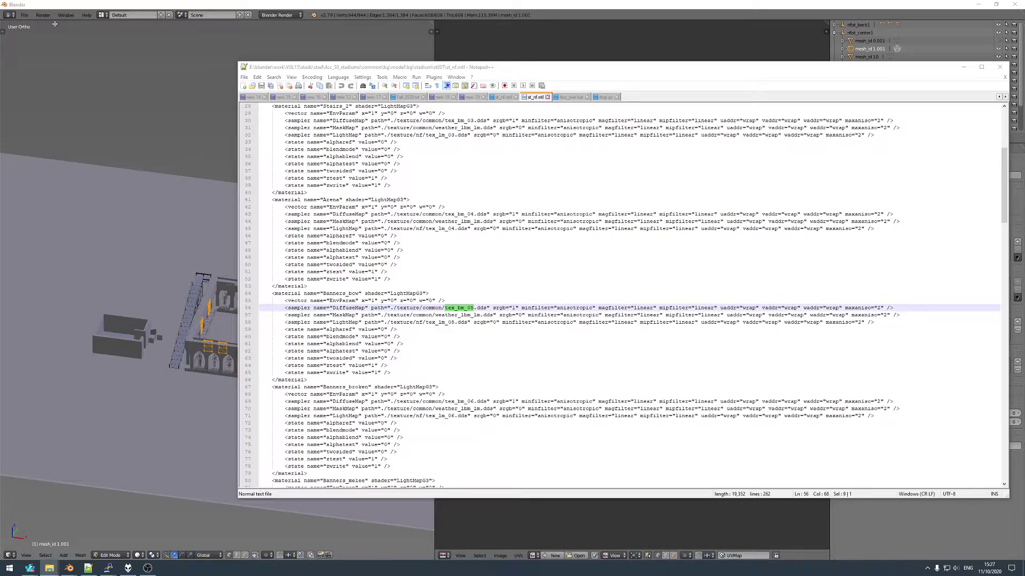
# - Switch to Blender, apply bow.dds from the tex folder to mesh_id 1.001's UVs, and return to object mode
pyautogui.click(69, 569)
pyautogui.click(500, 556)
pyautogui.click(515, 538)
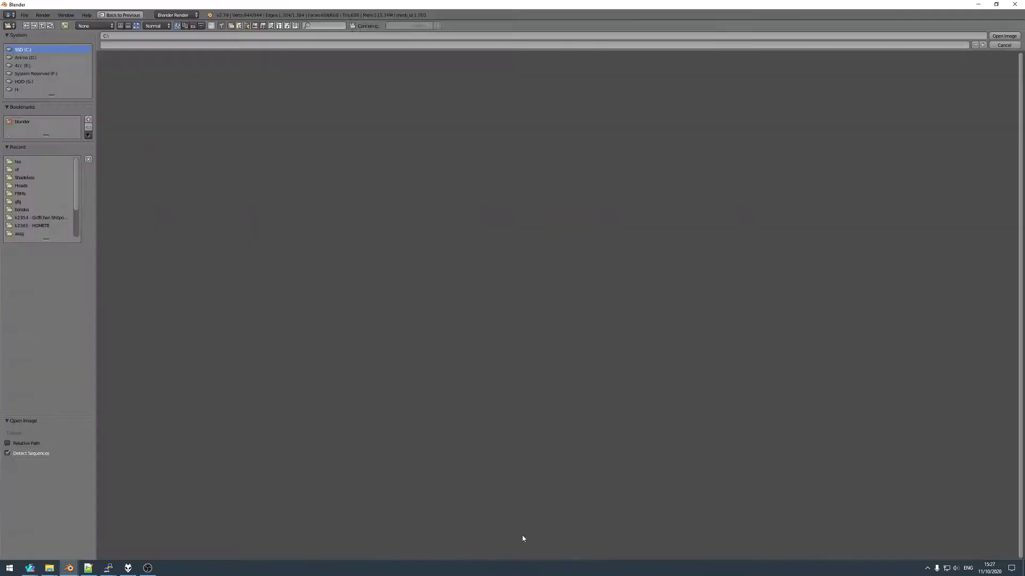
pyautogui.click(62, 160)
pyautogui.click(246, 86)
pyautogui.doubleClick(310, 82)
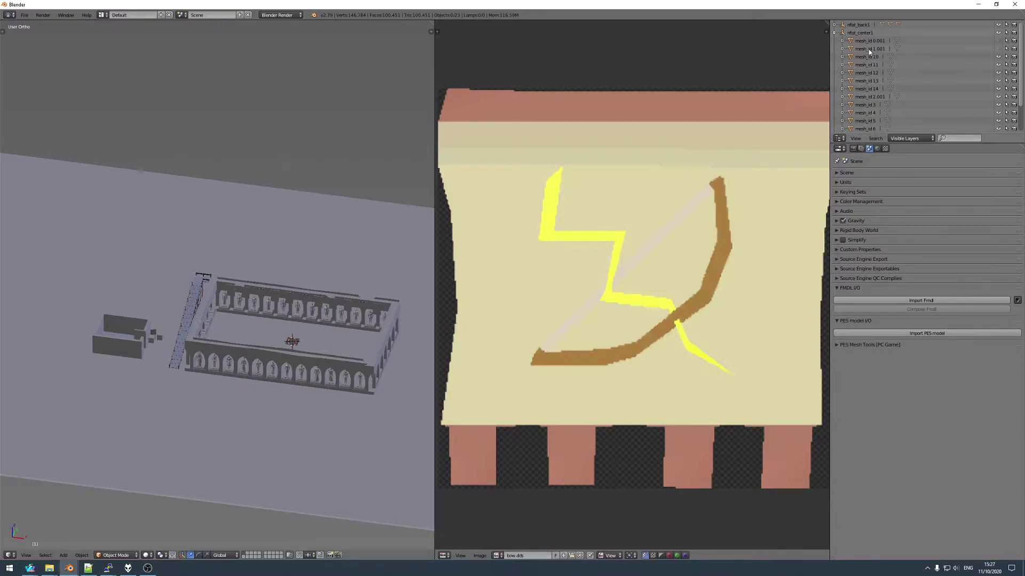
# - Put mesh_id 2.001 in edit mode, look up Banners_broken's diffuse texture in st_nf.mtl, and rename tex_bm_06.dds as banners.dds
pyautogui.scroll(-1, 861, 94)
pyautogui.scroll(1, 864, 81)
pyautogui.click(877, 97)
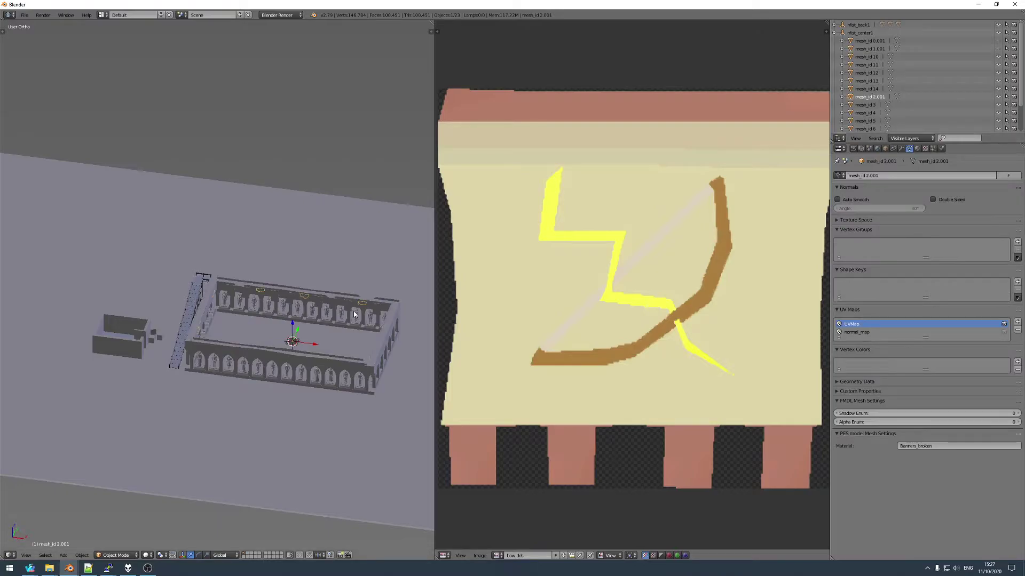
pyautogui.press('Tab')
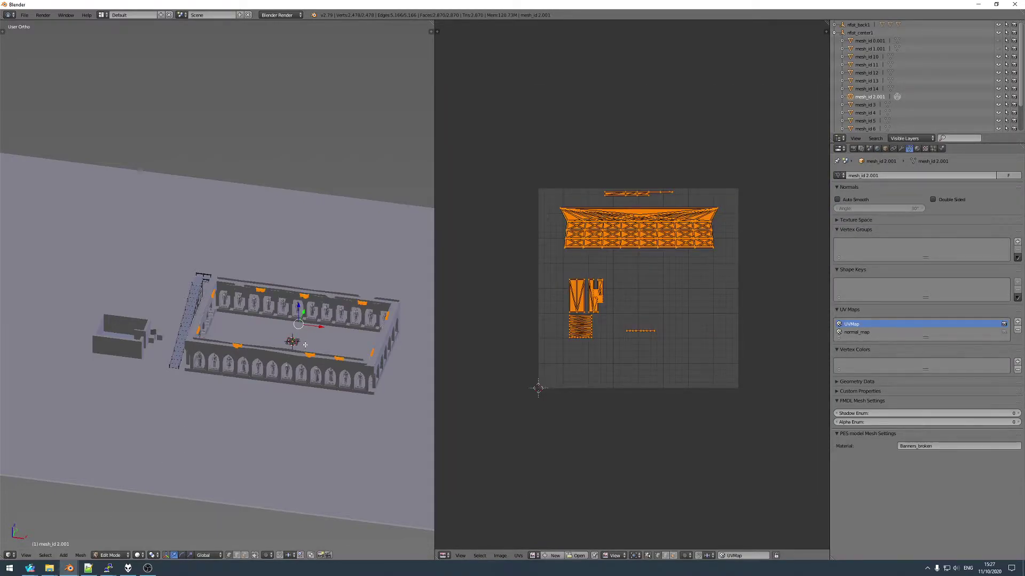
pyautogui.click(88, 568)
pyautogui.doubleClick(458, 294)
pyautogui.scroll(-3, 460, 301)
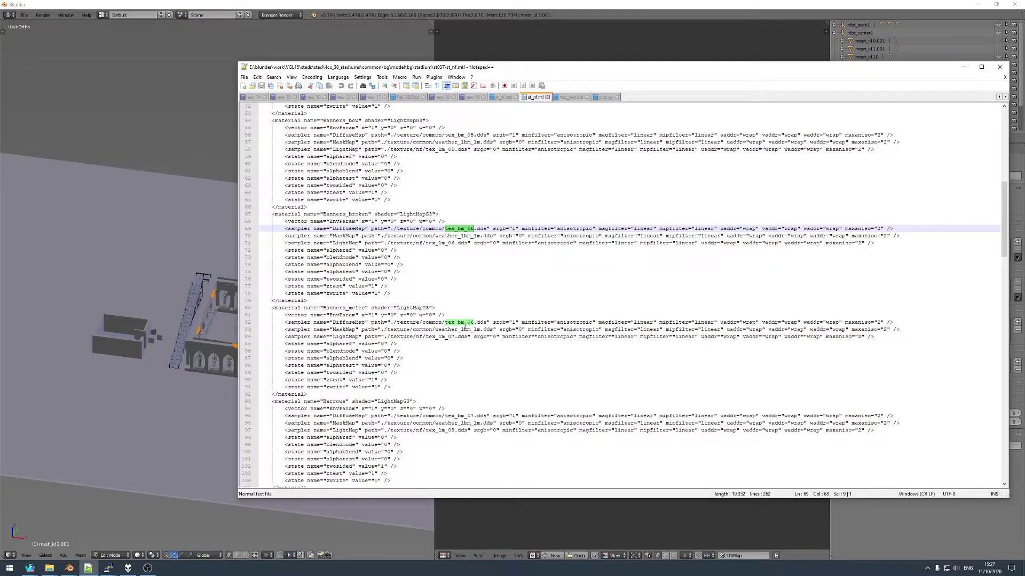
pyautogui.hotkey('alt', 'Tab')
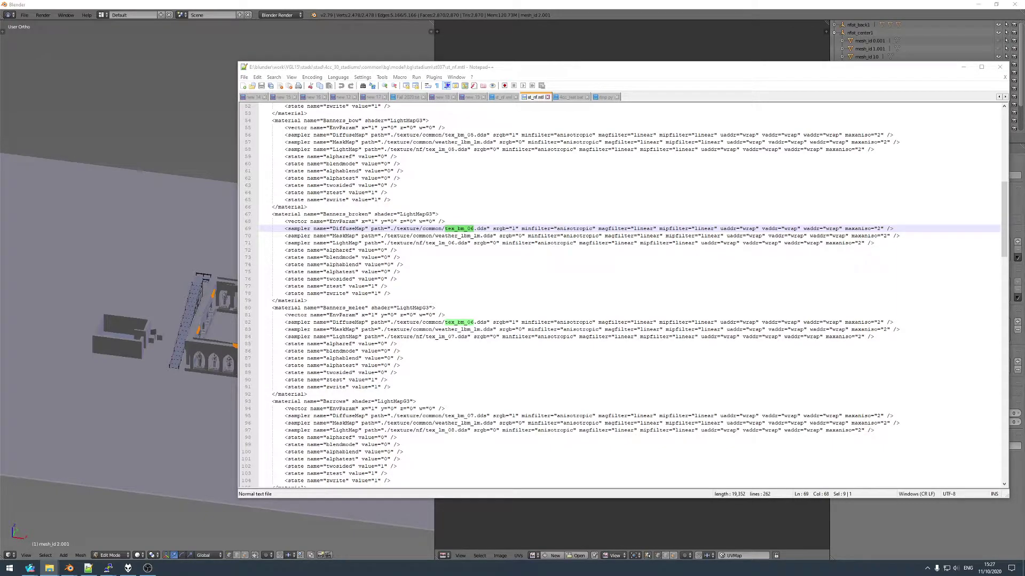
pyautogui.press('Return')
pyautogui.click(1012, 5)
pyautogui.click(282, 7)
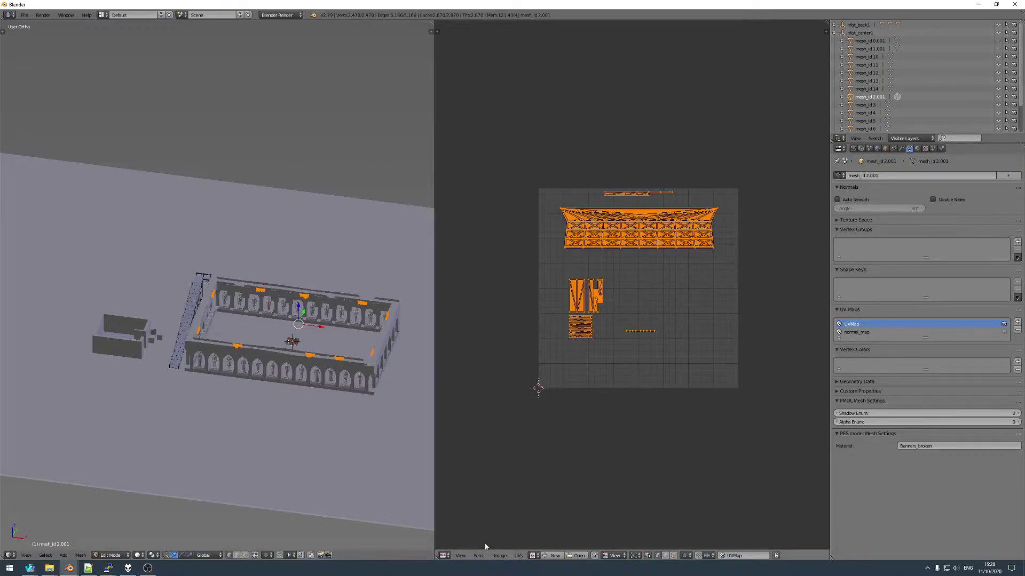
# - Apply banners.dds from the tex folder to mesh_id 2.001's UVs
pyautogui.click(500, 556)
pyautogui.click(520, 539)
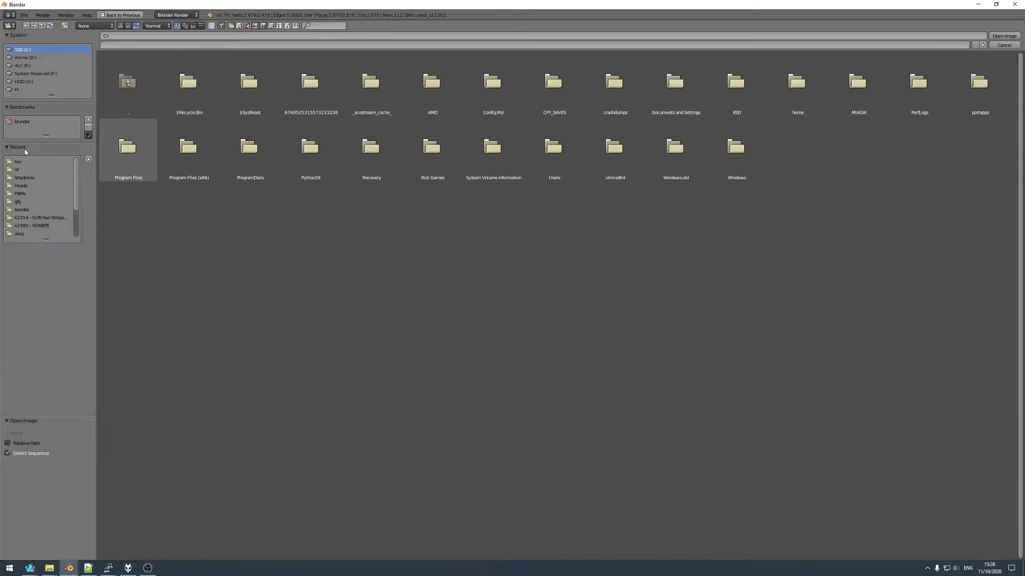
pyautogui.click(18, 161)
pyautogui.doubleClick(307, 88)
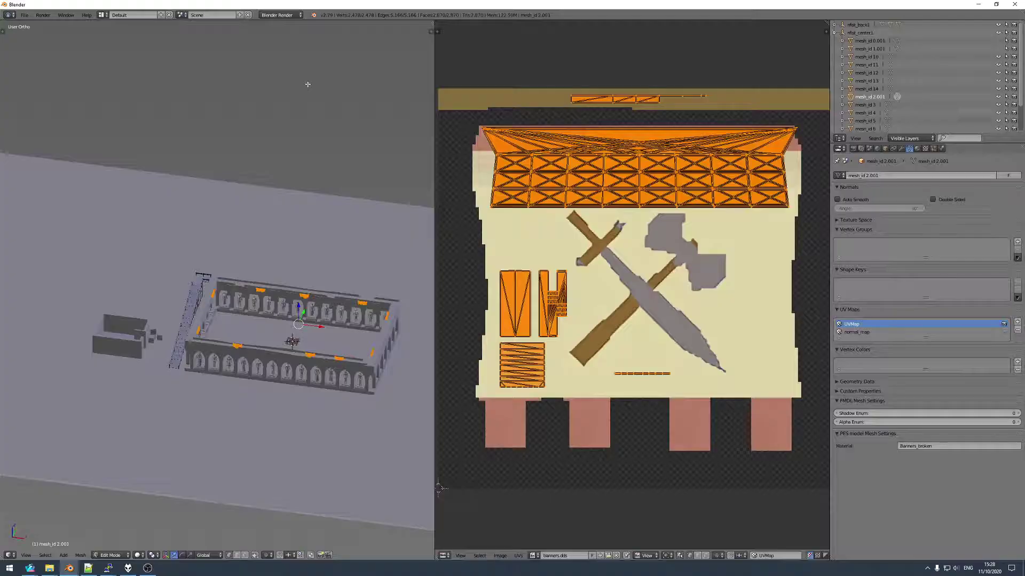
# - Join the Banners_melee mesh, mesh_id 3, into mesh_id 2.001
pyautogui.click(865, 104)
pyautogui.press('Tab')
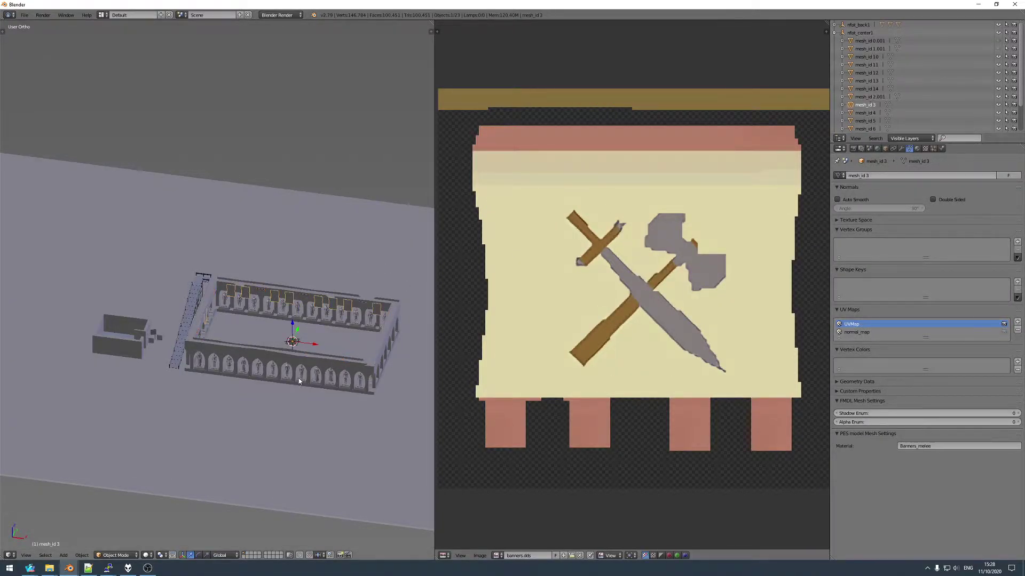
pyautogui.press('Tab')
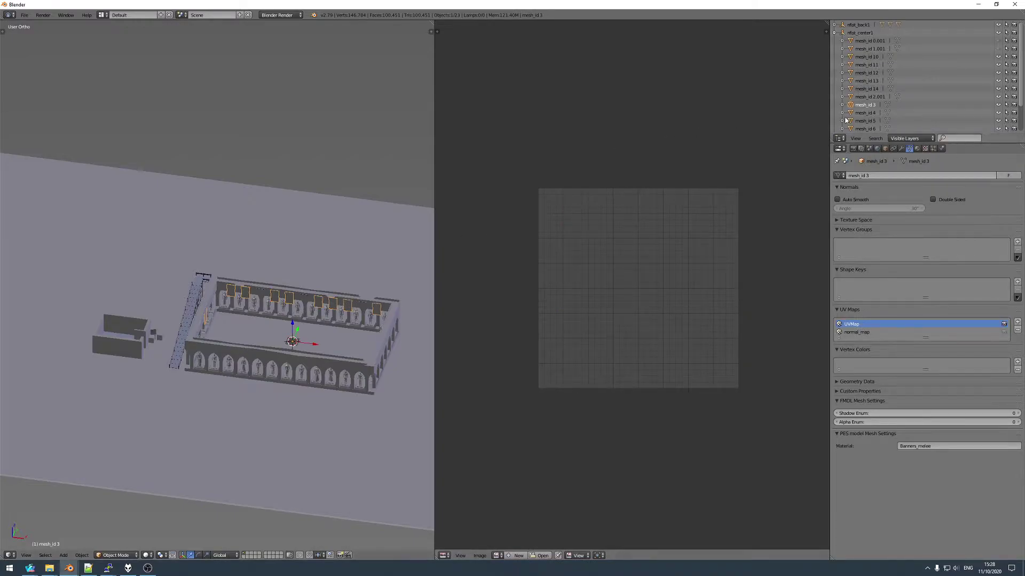
pyautogui.keyDown('ctrl'); pyautogui.click(871, 98); pyautogui.keyUp('ctrl')
pyautogui.hotkey('ctrl', 'j')
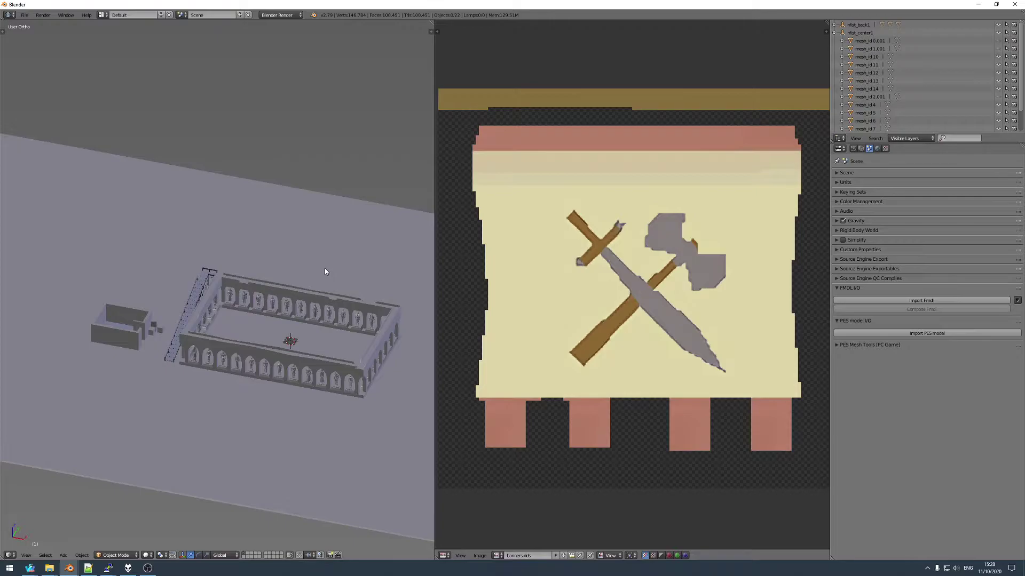
# - Check the joined mesh_id 2.001's UV layout over banners.dds, return to object mode, and hide the mesh
pyautogui.rightClick(278, 285)
pyautogui.press('Tab')
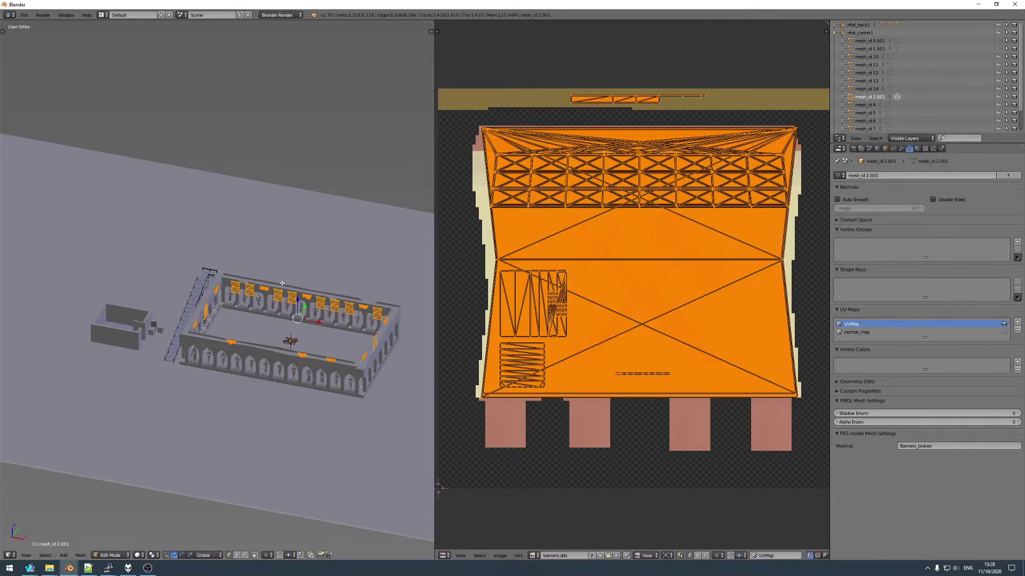
pyautogui.scroll(-1, 684, 235)
pyautogui.moveTo(684, 235); pyautogui.dragTo(657, 208, button='middle')
pyautogui.press('g')
pyautogui.press('Escape')
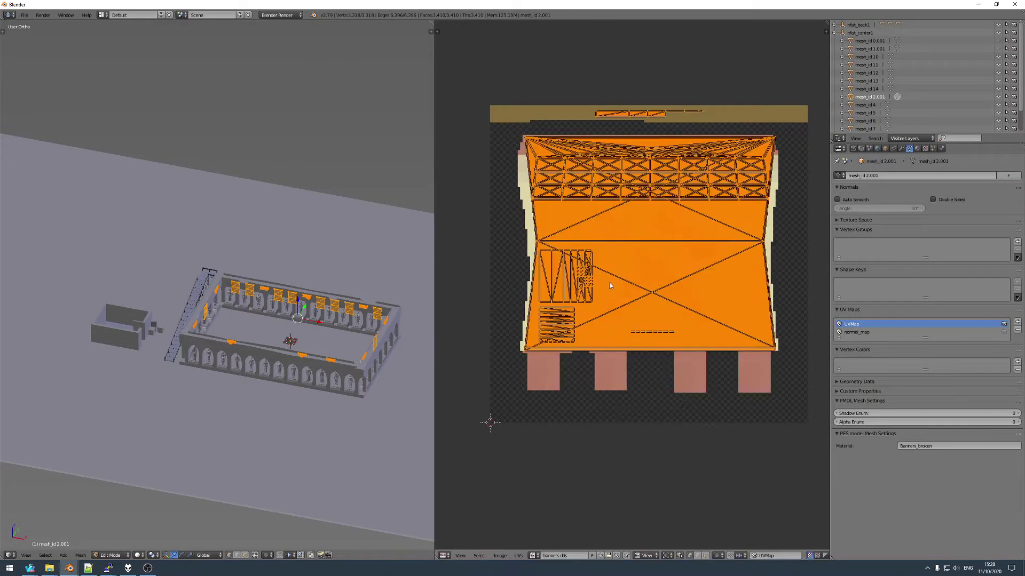
pyautogui.press('Tab')
pyautogui.scroll(3, 272, 309)
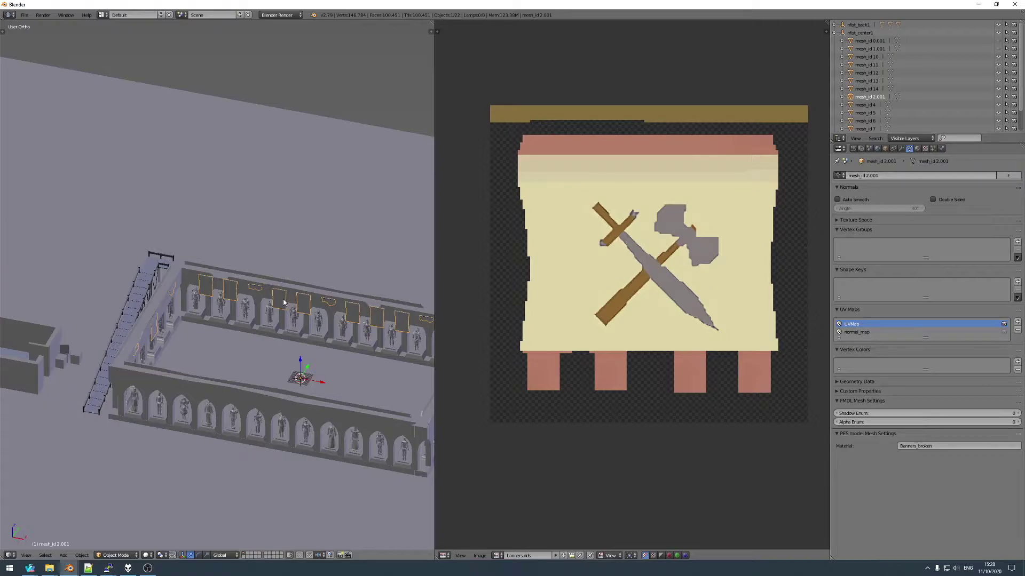
pyautogui.press('h')
pyautogui.scroll(-3, 282, 302)
pyautogui.moveTo(282, 302); pyautogui.dragTo(276, 317, button='middle')
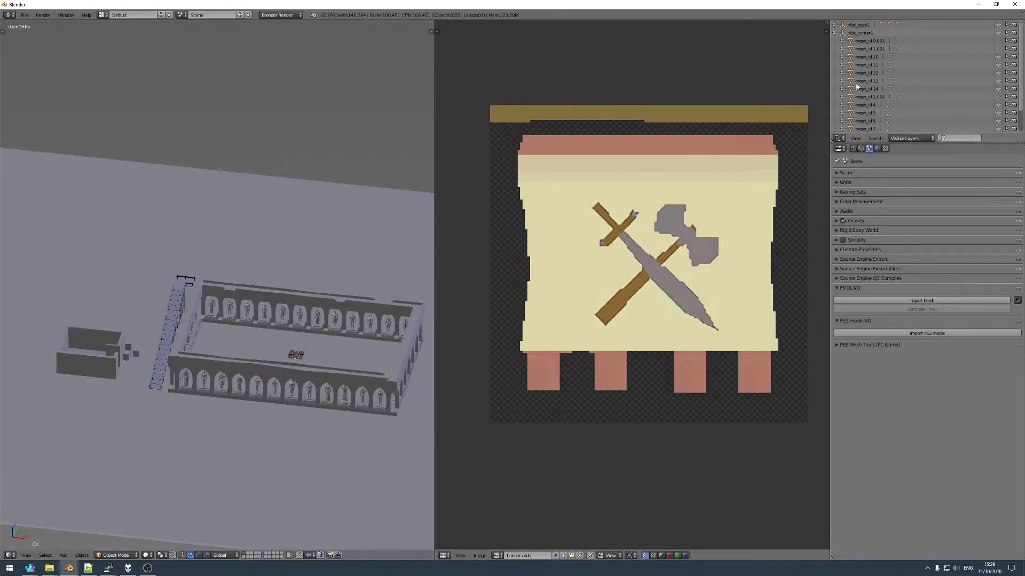
# - Select mesh_id 4, look up the Barrows material's diffuse texture in st_nf.mtl, and rename tex_bm_07.dds as barrows.dds
pyautogui.click(869, 106)
pyautogui.press('Tab')
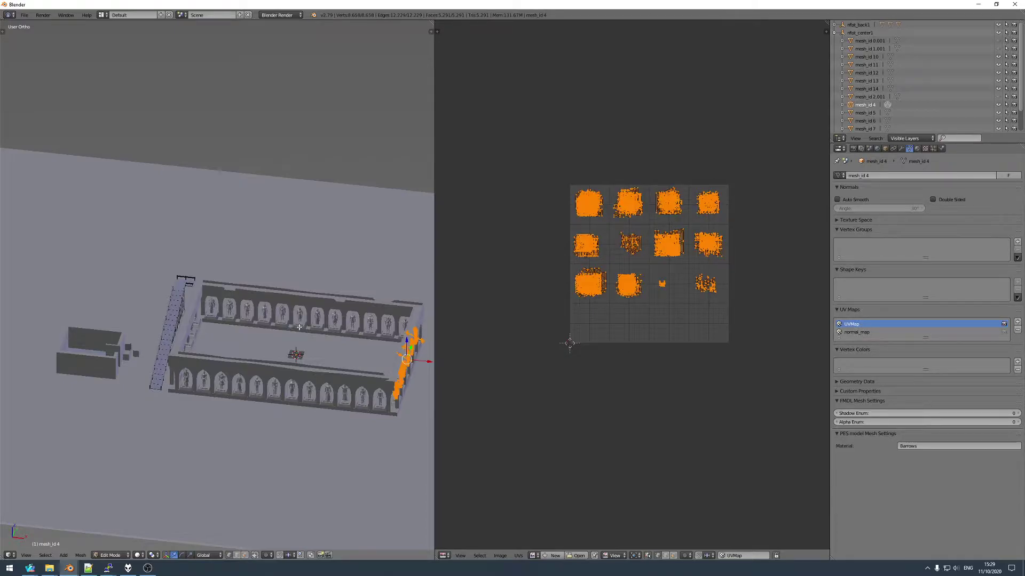
pyautogui.press('Tab')
pyautogui.click(88, 568)
pyautogui.scroll(-7, 393, 257)
pyautogui.doubleClick(470, 265)
pyautogui.press('super+e')
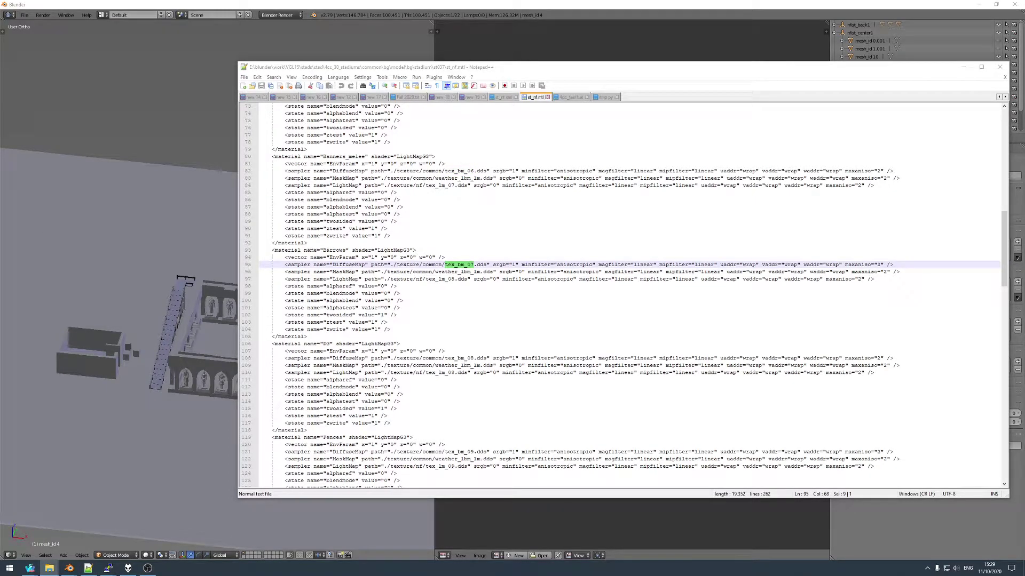
pyautogui.hotkey('alt', 'Tab')
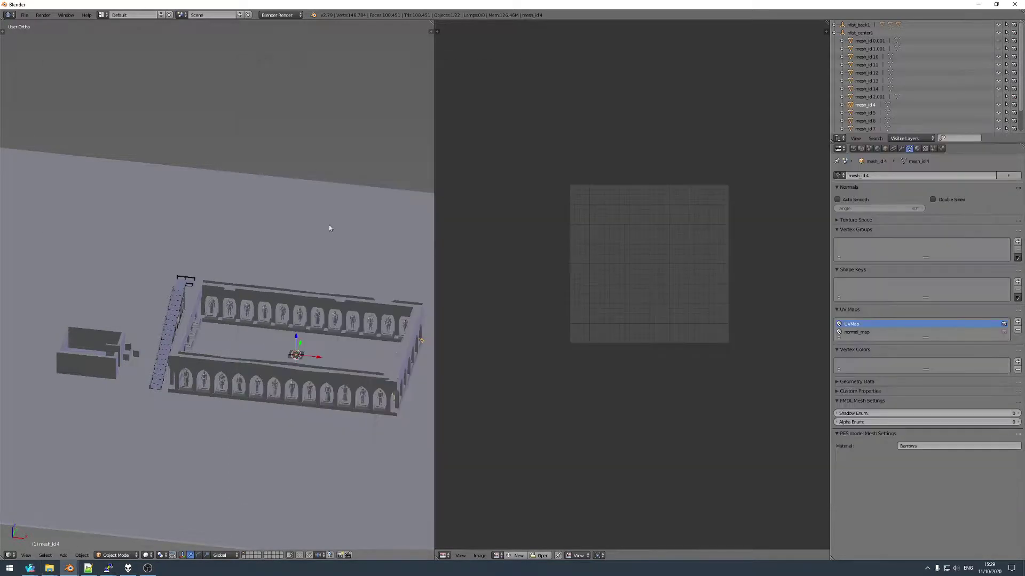
# - Apply barrows.dds from the tex folder to mesh_id 4's UVs, return to object mode, and hide the mesh
pyautogui.press('Tab')
pyautogui.click(501, 555)
pyautogui.click(521, 531)
pyautogui.click(500, 556)
pyautogui.click(496, 538)
pyautogui.click(28, 168)
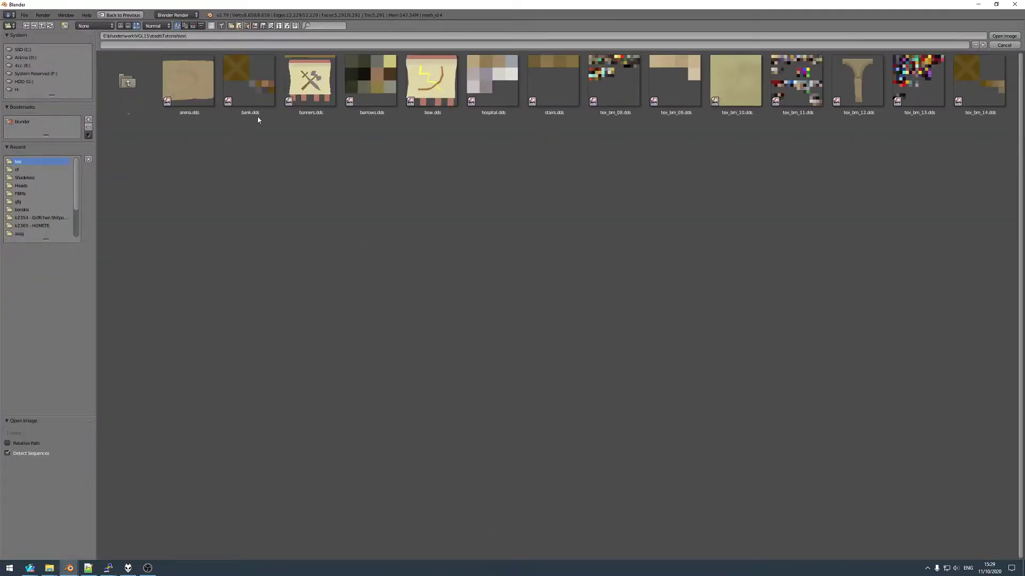
pyautogui.doubleClick(371, 83)
# - Select mesh_id 5, look up the DG material's diffuse texture in st_nf.mtl, and rename tex_bm_08.dds as dg.dds
pyautogui.click(887, 113)
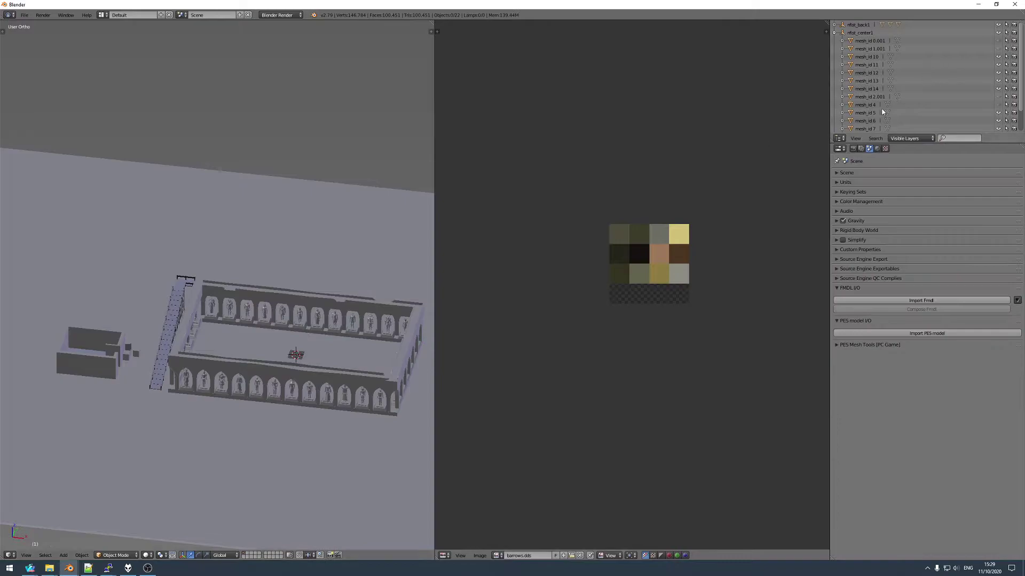
pyautogui.press('Tab')
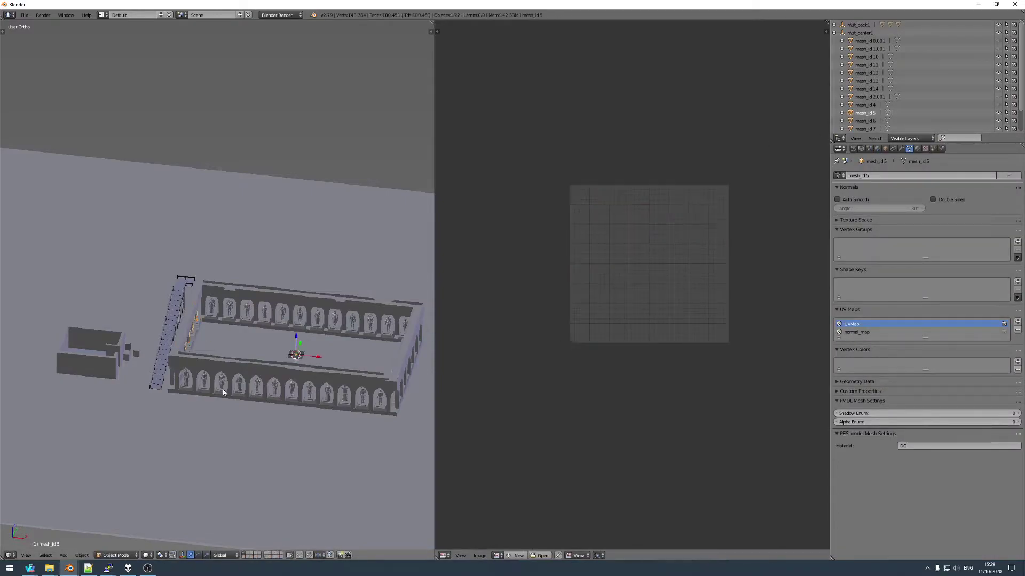
pyautogui.click(88, 569)
pyautogui.scroll(-5, 483, 264)
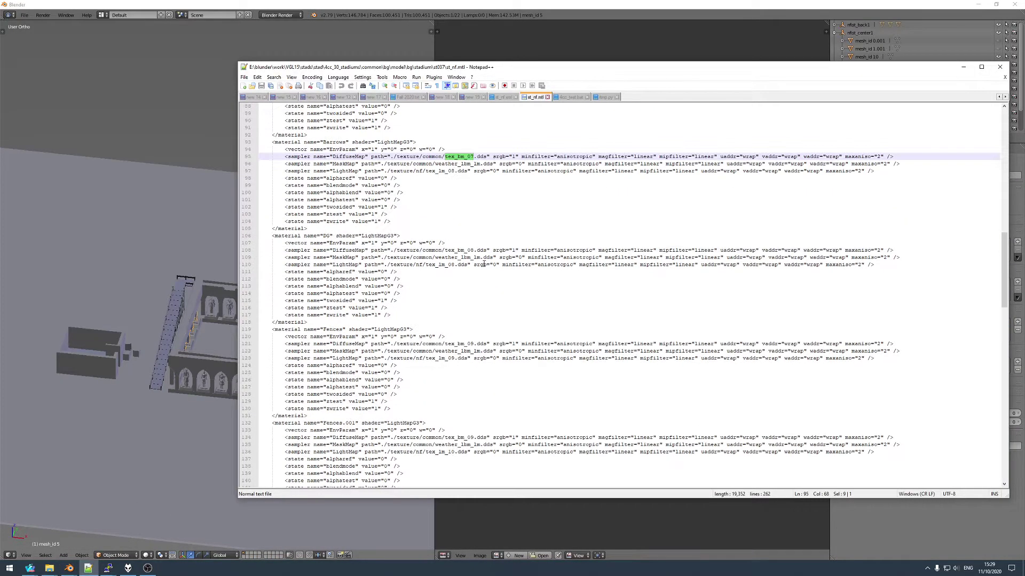
pyautogui.click(50, 568)
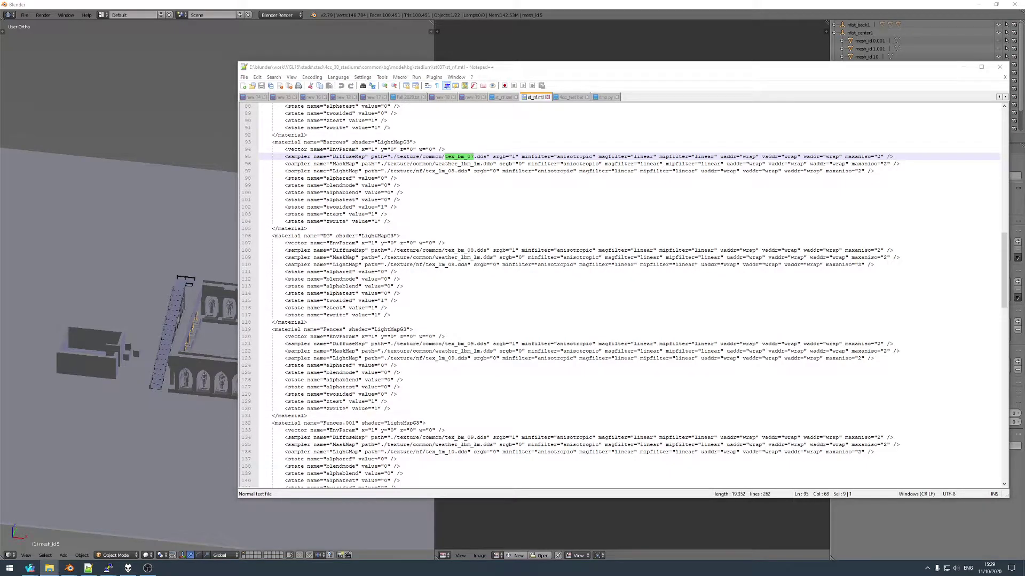
pyautogui.click(79, 109)
# - Apply dg.dds from the tex folder to mesh_id 5's UVs, return to object mode, and hide the mesh
pyautogui.press('Tab')
pyautogui.press('a')
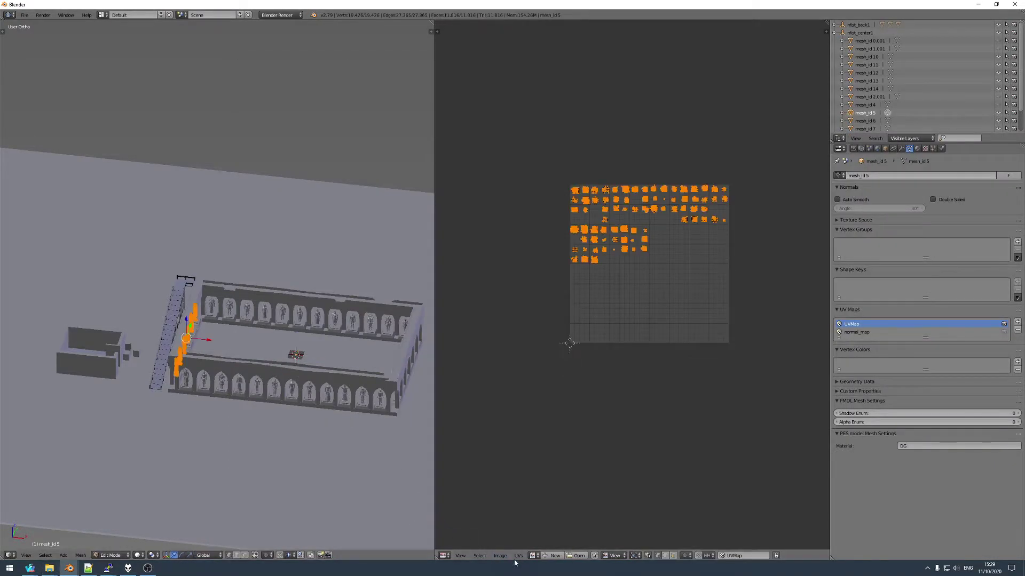
pyautogui.click(500, 556)
pyautogui.click(508, 546)
pyautogui.click(500, 556)
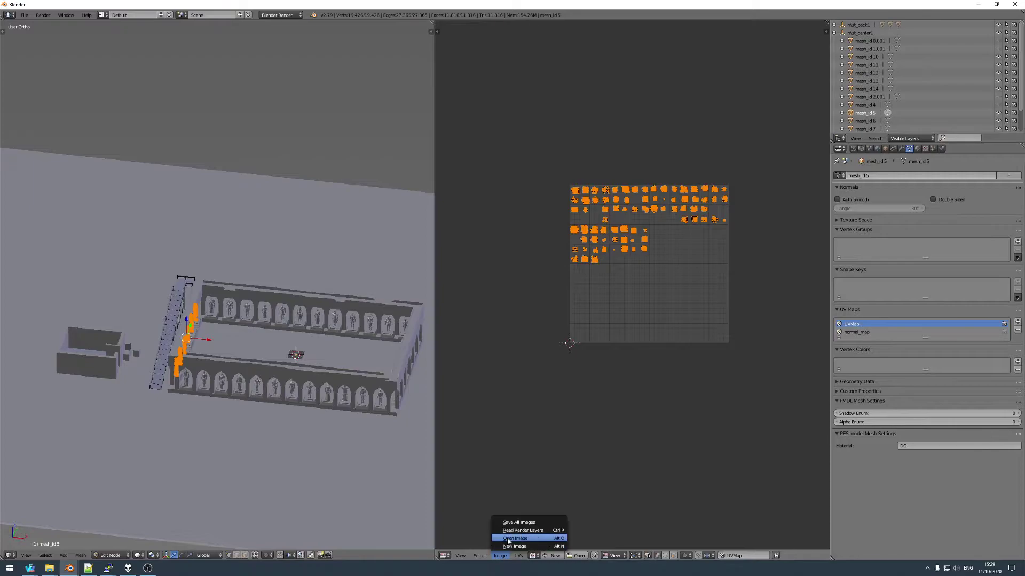
pyautogui.click(515, 538)
pyautogui.click(35, 163)
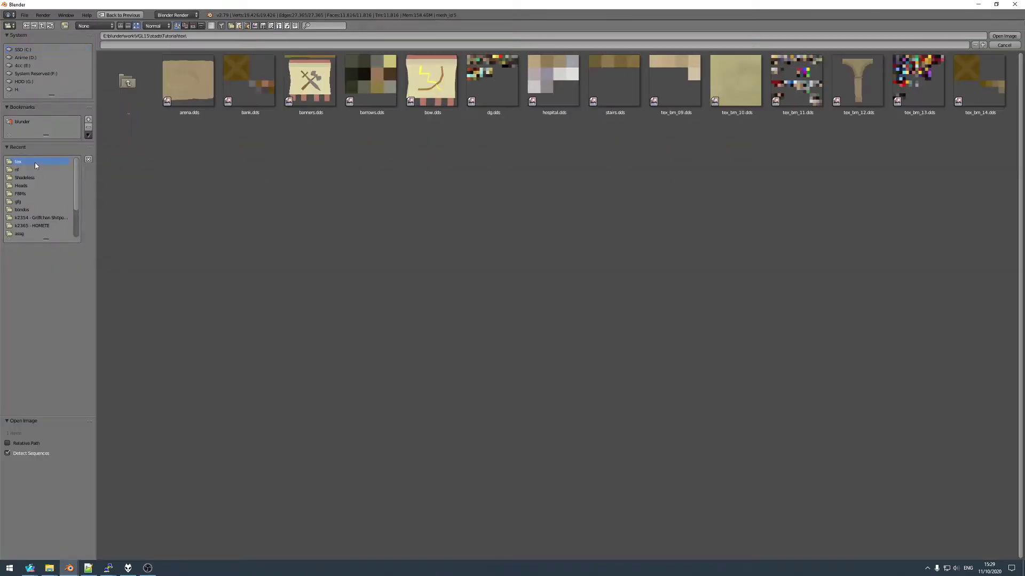
pyautogui.doubleClick(488, 89)
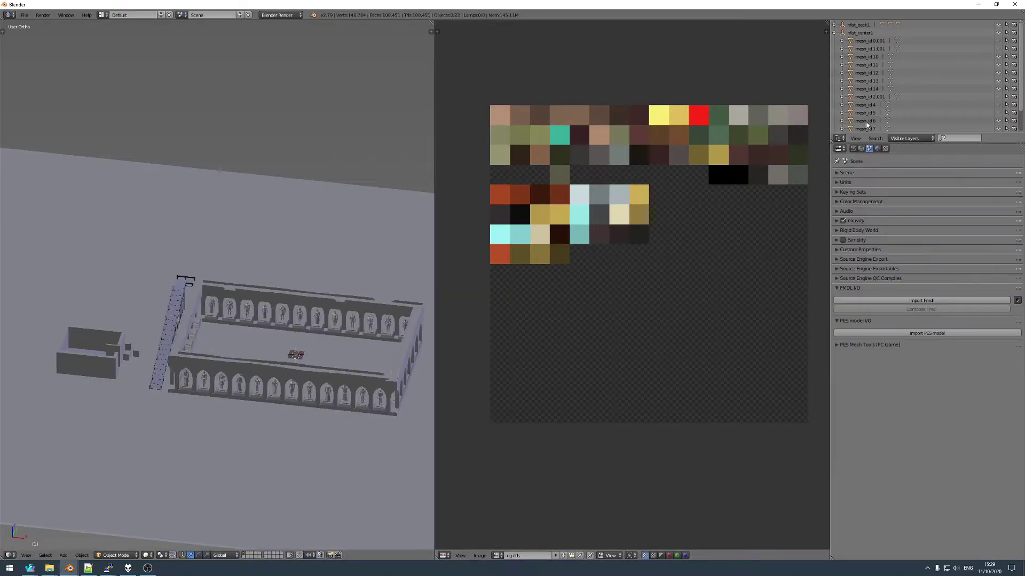
# - Select mesh_id 6 and look up the diffuse textures of the Fences and Fences.001 materials in st_nf.mtl
pyautogui.click(887, 120)
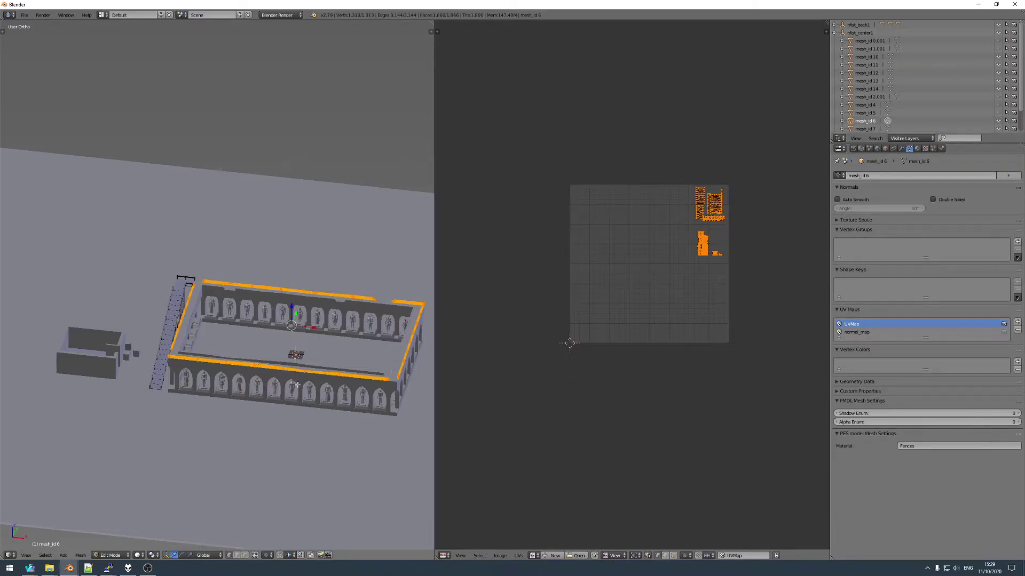
pyautogui.press('Tab')
pyautogui.click(88, 568)
pyautogui.doubleClick(459, 164)
pyautogui.scroll(4, 465, 197)
pyautogui.doubleClick(459, 344)
pyautogui.scroll(-6, 465, 308)
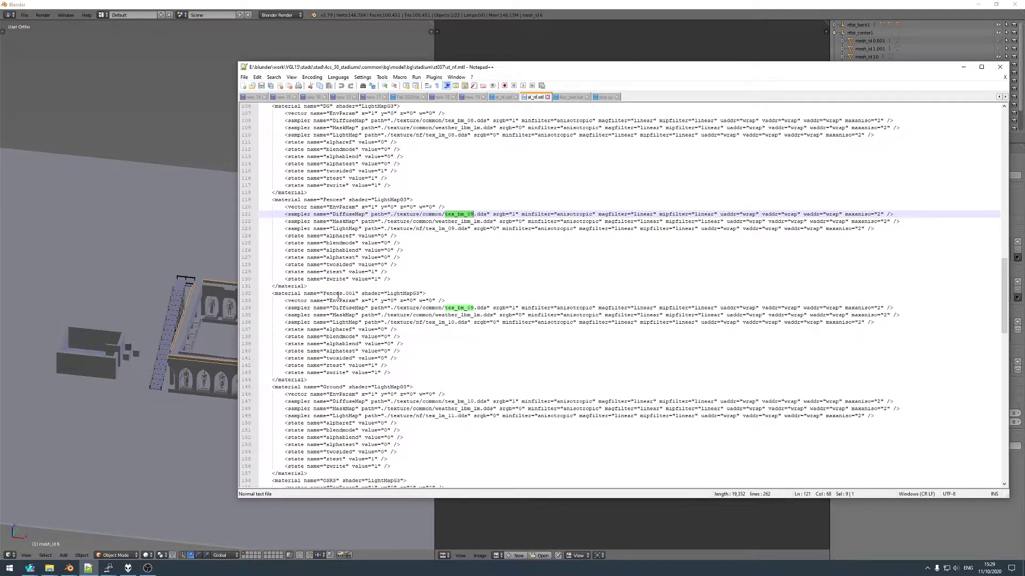
# - Switch to Blender, join mesh_id 7 into mesh_id 6, and rename tex_bm_09.dds as fences.dds in the texture folder
pyautogui.click(369, 4)
pyautogui.scroll(-1, 884, 105)
pyautogui.scroll(-1, 884, 105)
pyautogui.keyDown('ctrl'); pyautogui.click(884, 105); pyautogui.keyUp('ctrl')
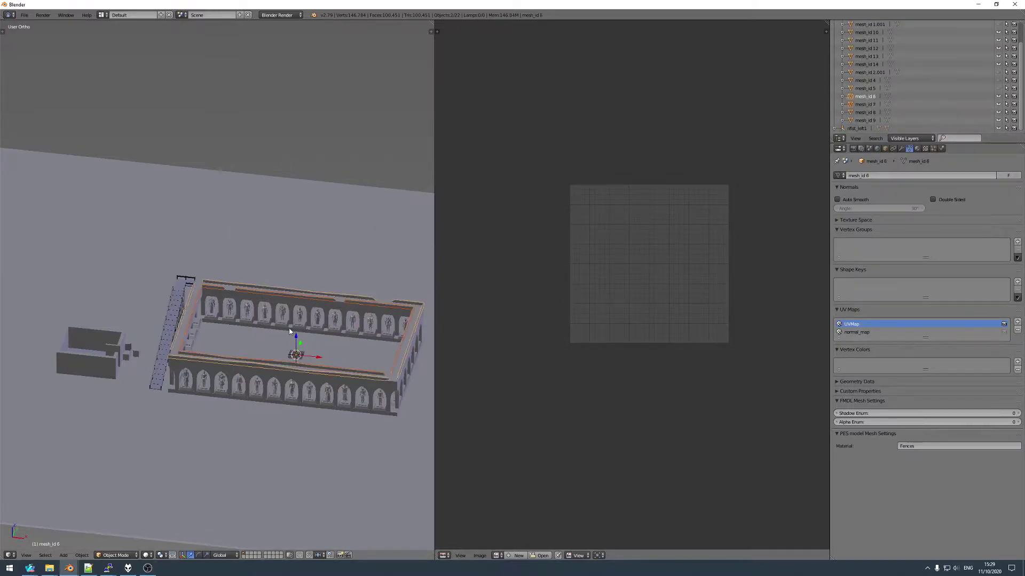
pyautogui.press('Tab')
pyautogui.click(49, 568)
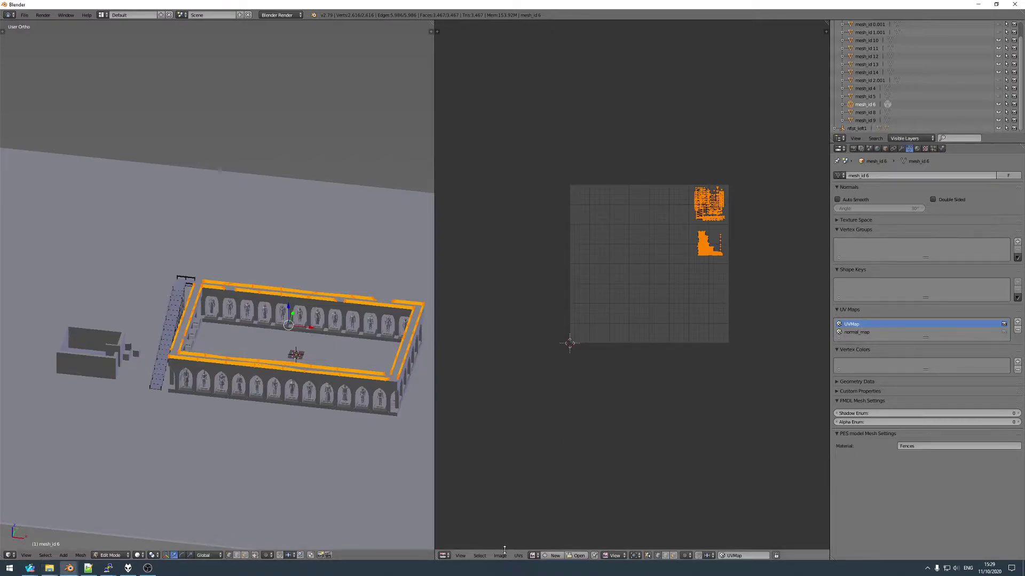
# - Apply fences.dds from the tex folder to mesh_id 6's UVs, return to object mode, and hide the mesh
pyautogui.click(578, 556)
pyautogui.click(17, 162)
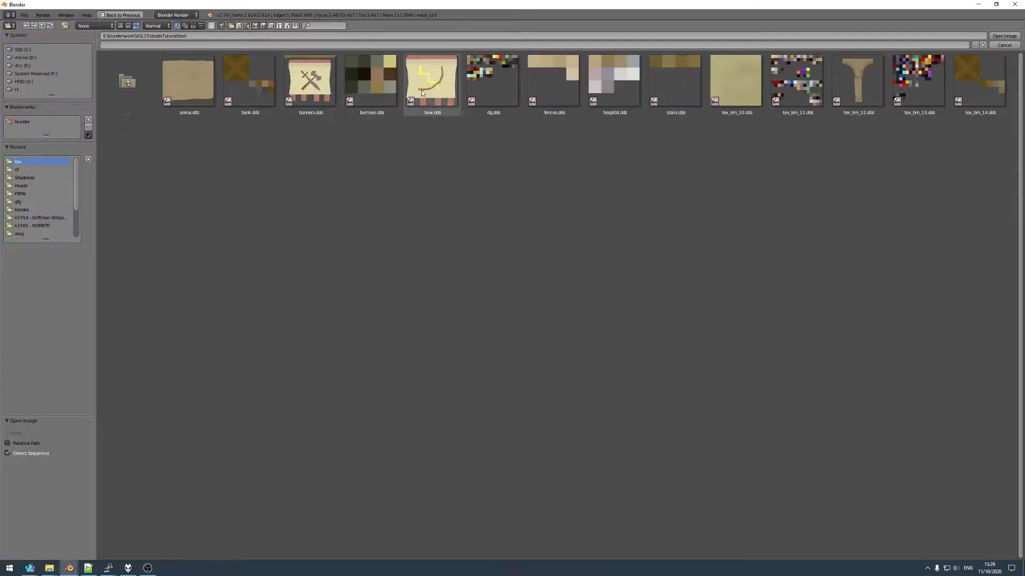
pyautogui.doubleClick(554, 82)
pyautogui.click(938, 127)
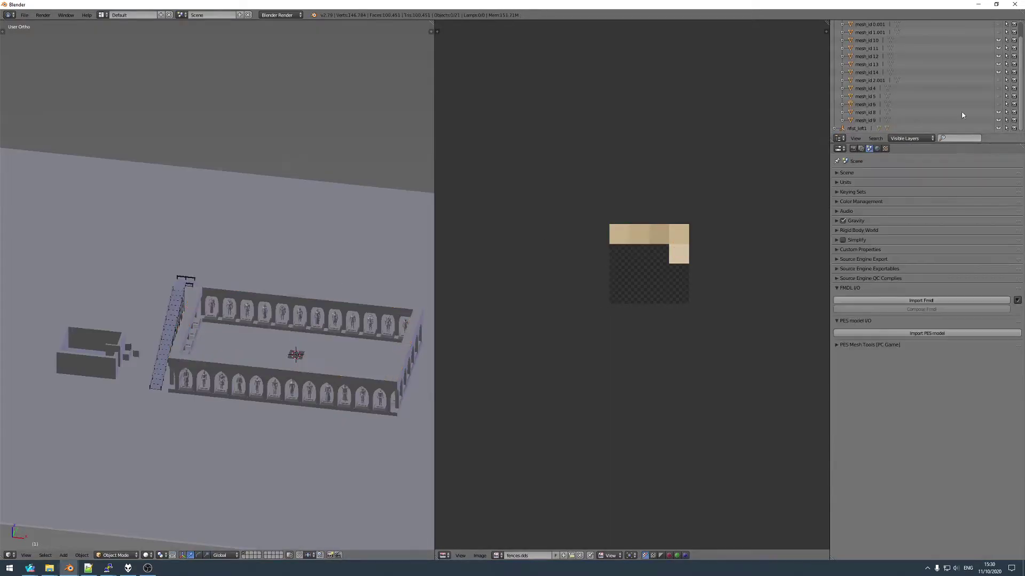
# - Select mesh_id 8, look up the Ground material's diffuse texture in st_nf.mtl, and rename tex_bm_10.dds after that material
pyautogui.click(887, 112)
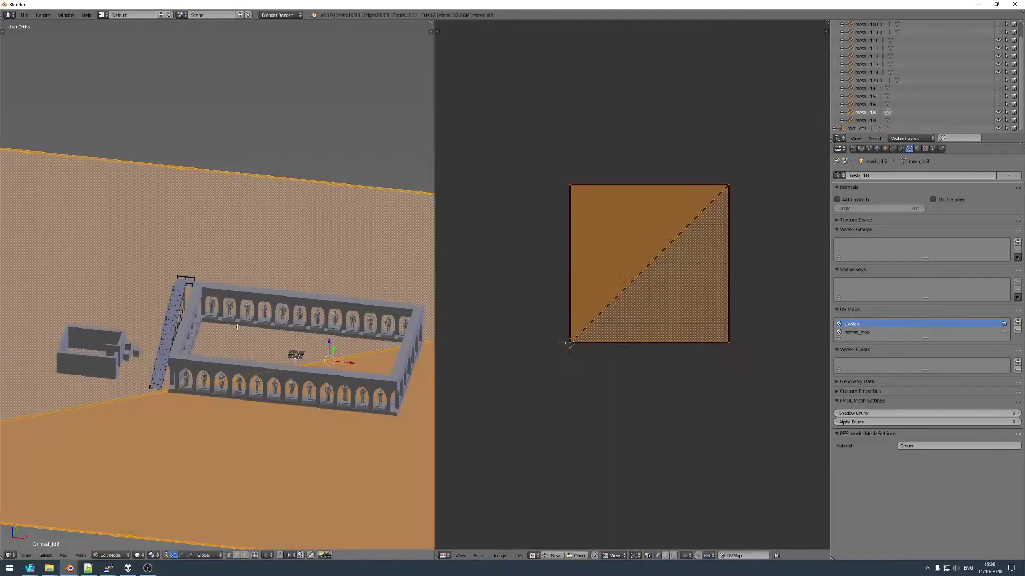
pyautogui.press('Tab')
pyautogui.click(88, 569)
pyautogui.scroll(-2, 456, 275)
pyautogui.doubleClick(456, 273)
pyautogui.scroll(-3, 456, 273)
pyautogui.click(49, 568)
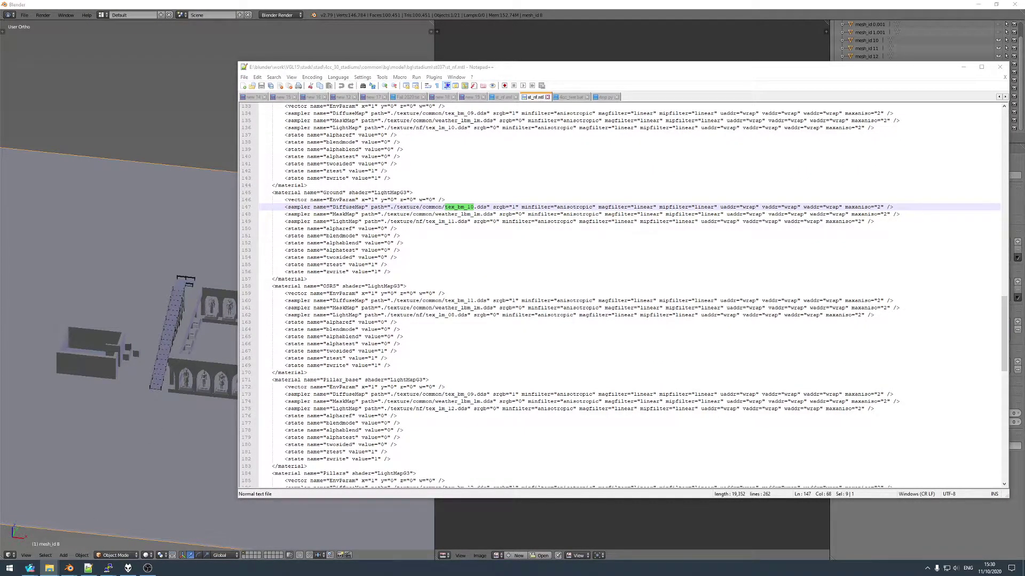
# - Switch to Blender, apply ground.dds from the tex folder to mesh_id 8's UVs, return to object mode, and hide the mesh
pyautogui.click(69, 569)
pyautogui.press('Tab')
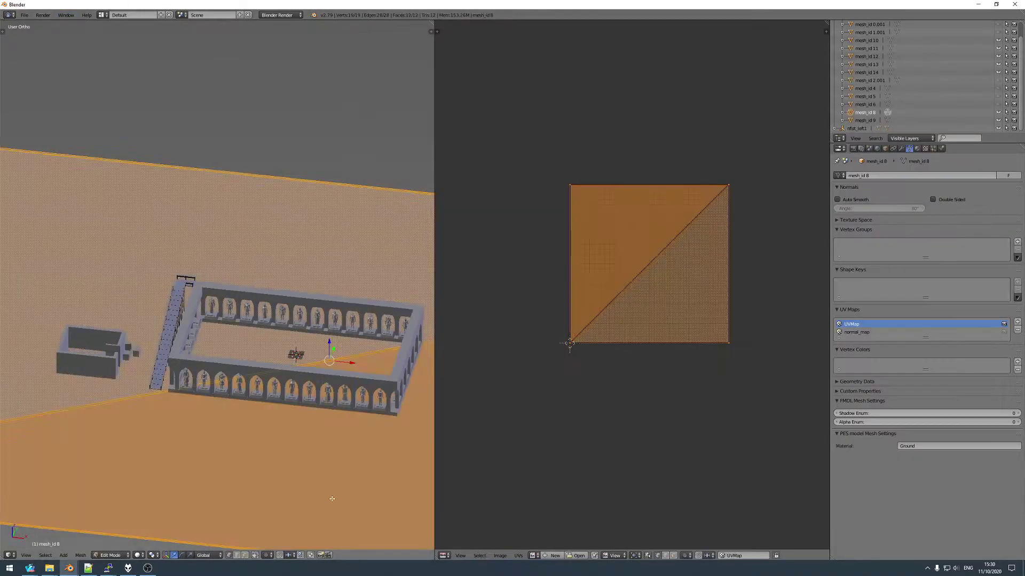
pyautogui.click(500, 556)
pyautogui.click(515, 538)
pyautogui.click(18, 161)
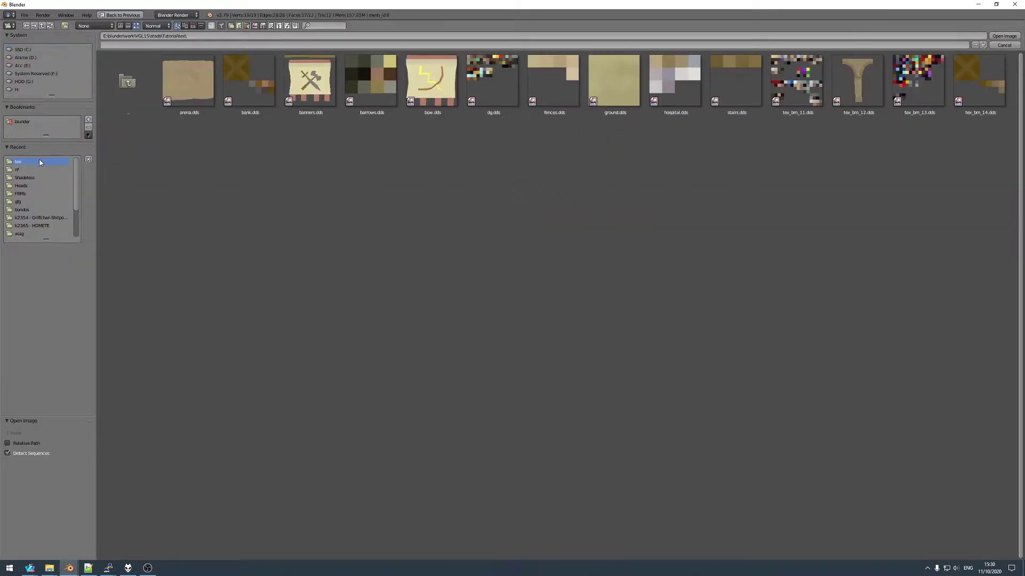
pyautogui.doubleClick(614, 83)
pyautogui.press('Tab')
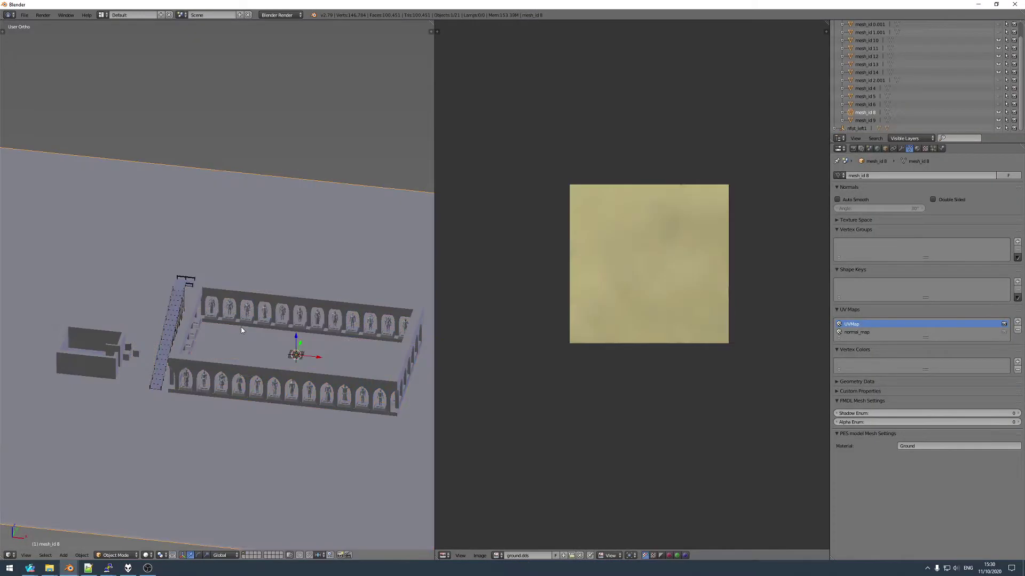
# - Select mesh_id 9, look up the OSRS material's diffuse texture in st_nf.mtl, and rename tex_bm_11.dds as osrs.dds in the texture folder
pyautogui.click(886, 121)
pyautogui.press('Tab')
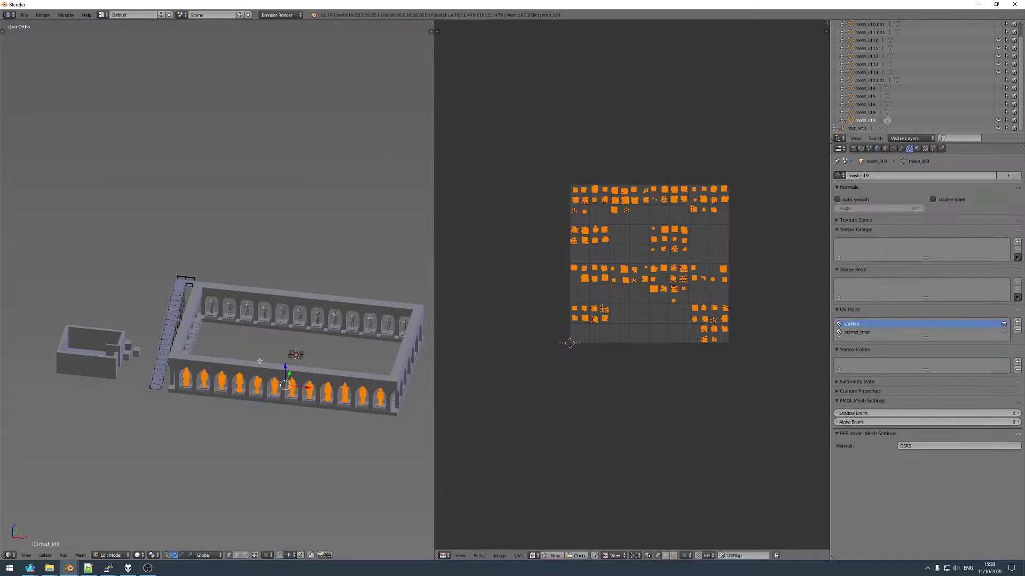
pyautogui.press('Tab')
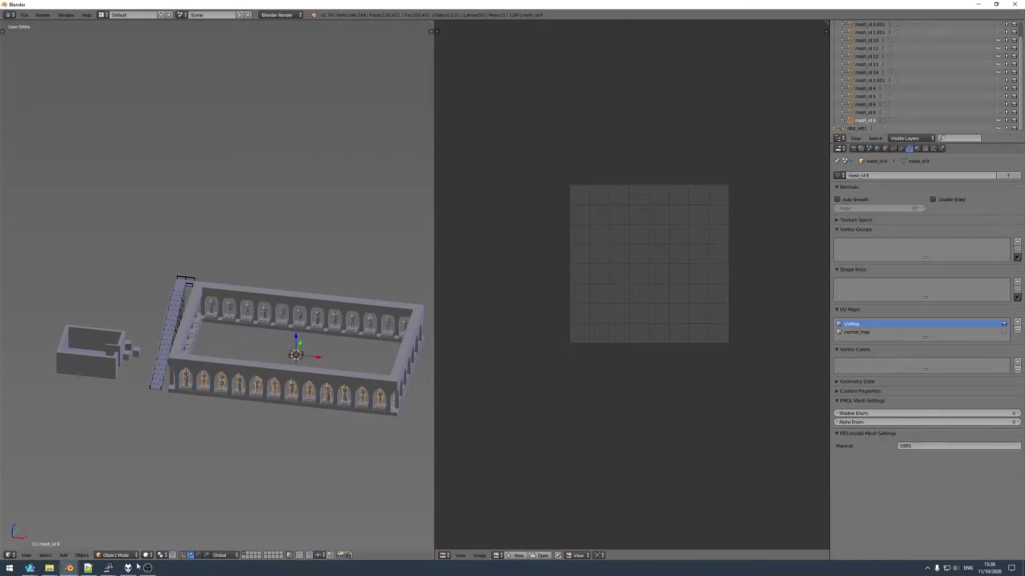
pyautogui.click(88, 568)
pyautogui.scroll(-3, 401, 352)
pyautogui.doubleClick(464, 235)
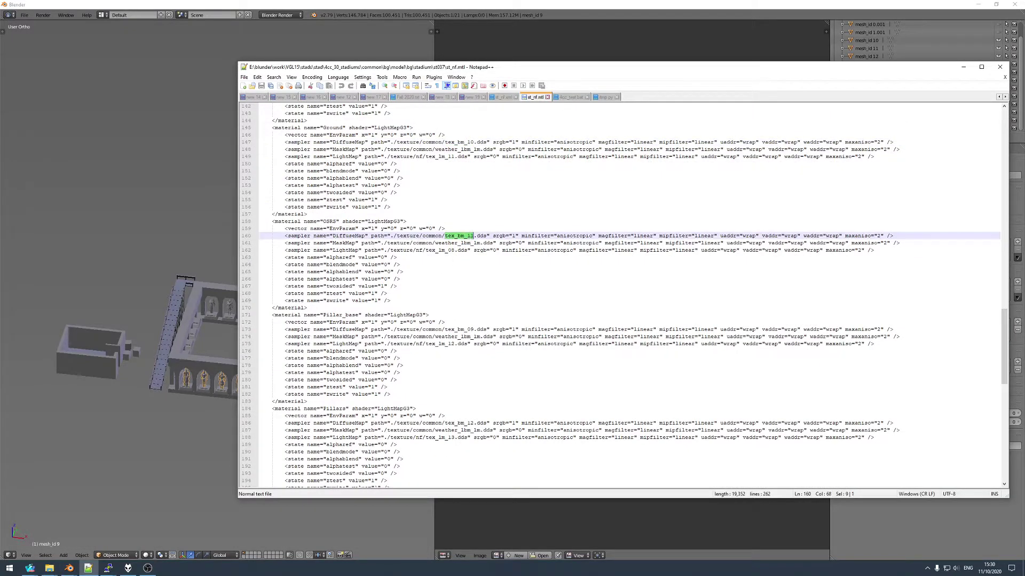
pyautogui.click(49, 567)
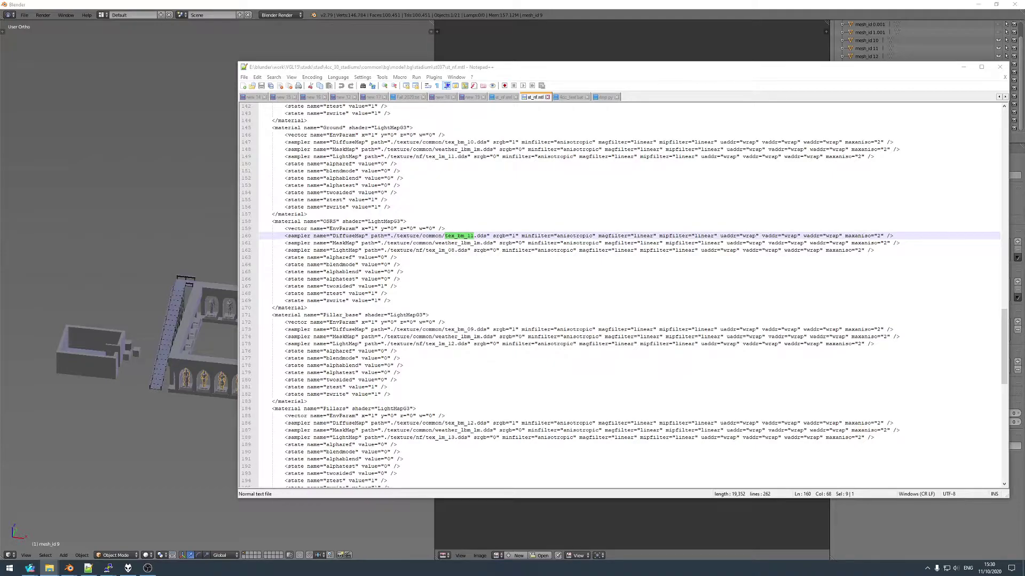
# - Switch back to Blender, apply osrs.dds to mesh_id 9's UVs, and hide the mesh in object mode
pyautogui.click(69, 568)
pyautogui.press('Tab')
pyautogui.click(501, 556)
pyautogui.click(515, 538)
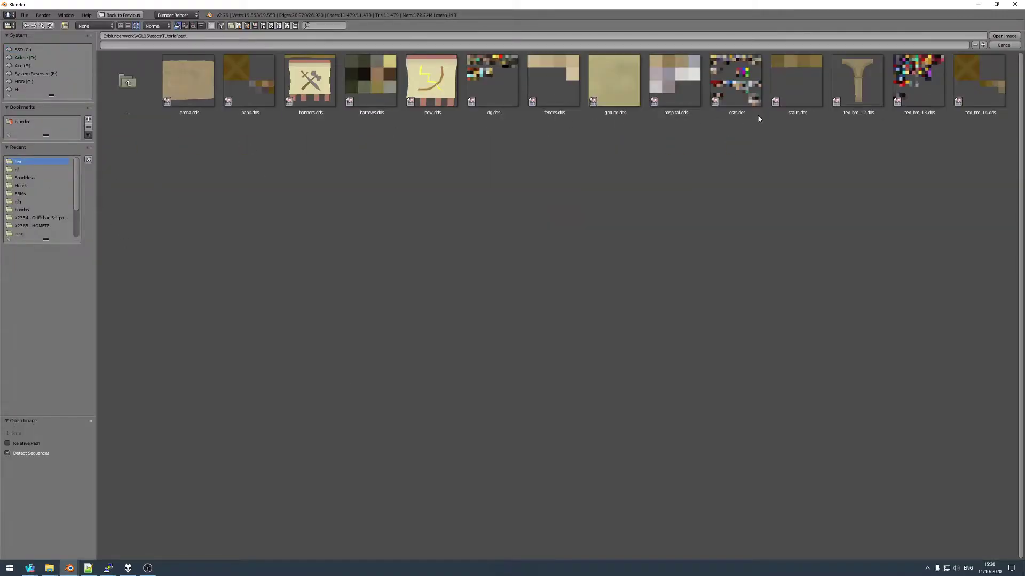
pyautogui.doubleClick(741, 91)
# - Select mesh_id 10 and look up the diffuse texture of its Pillar_base material in st_nf.mtl
pyautogui.scroll(1, 870, 79)
pyautogui.click(867, 57)
pyautogui.press('Tab')
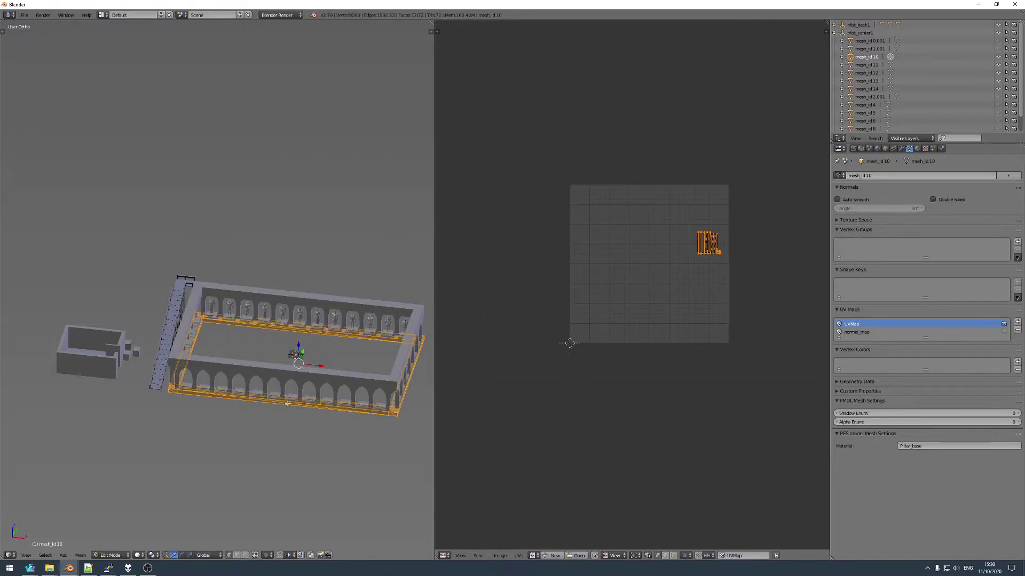
pyautogui.click(107, 568)
pyautogui.scroll(1, 477, 293)
pyautogui.scroll(2, 384, 267)
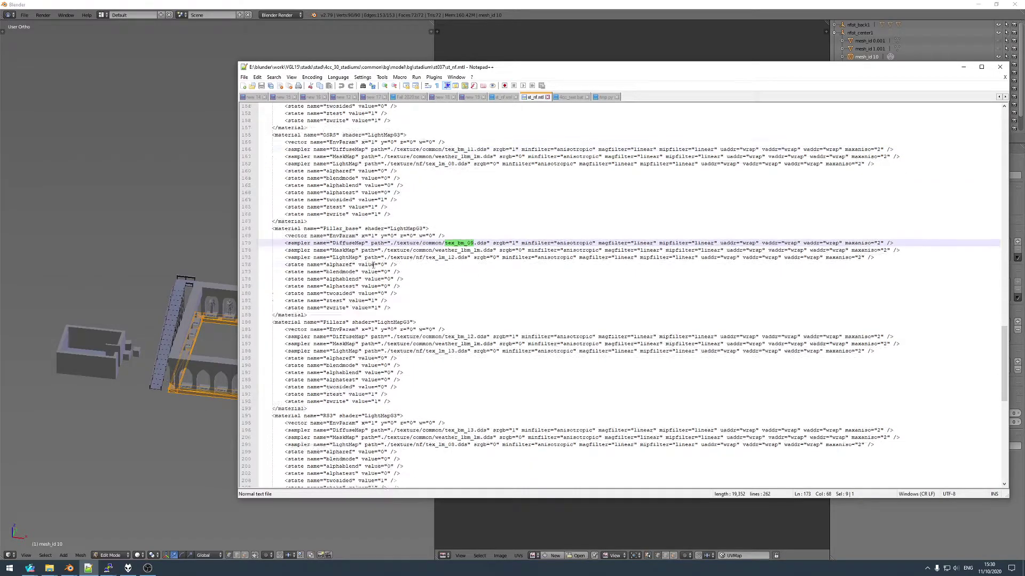
pyautogui.scroll(-4, 444, 266)
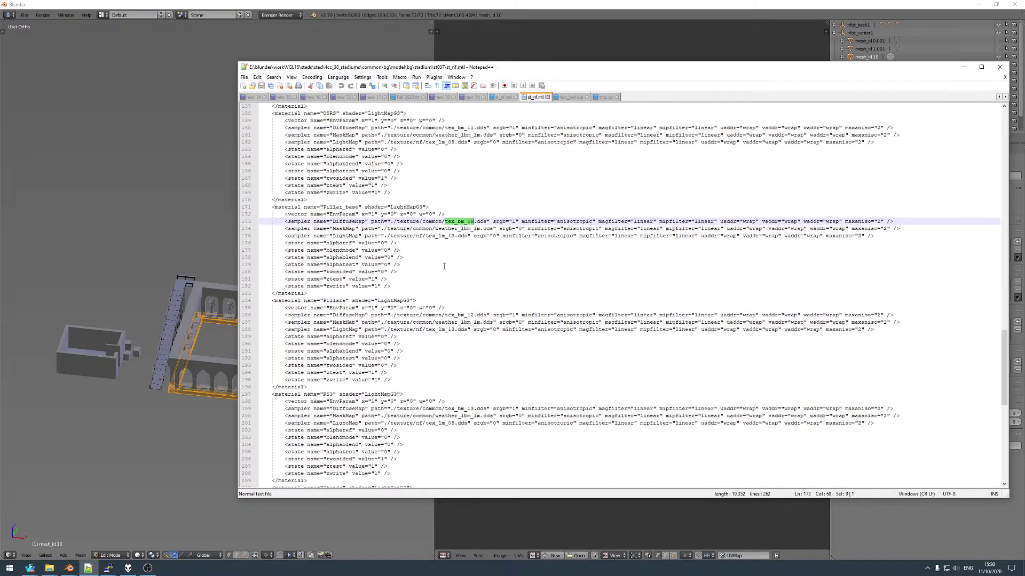
# - Switch to Blender, unhide mesh_id 6, join mesh_id 10 into it, and hide the merged mesh
pyautogui.click(69, 568)
pyautogui.press('Tab')
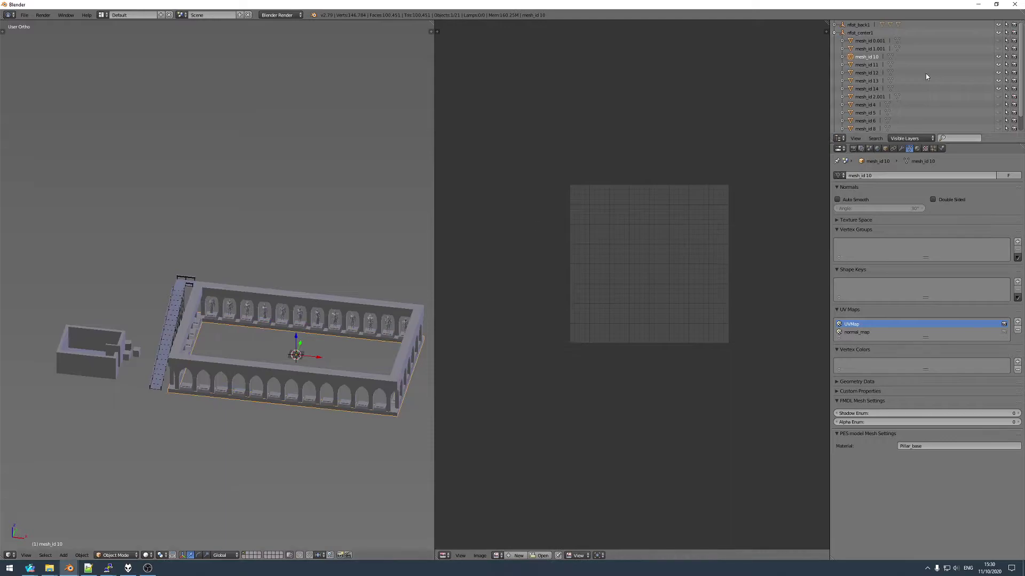
pyautogui.scroll(-1, 867, 91)
pyautogui.click(866, 104)
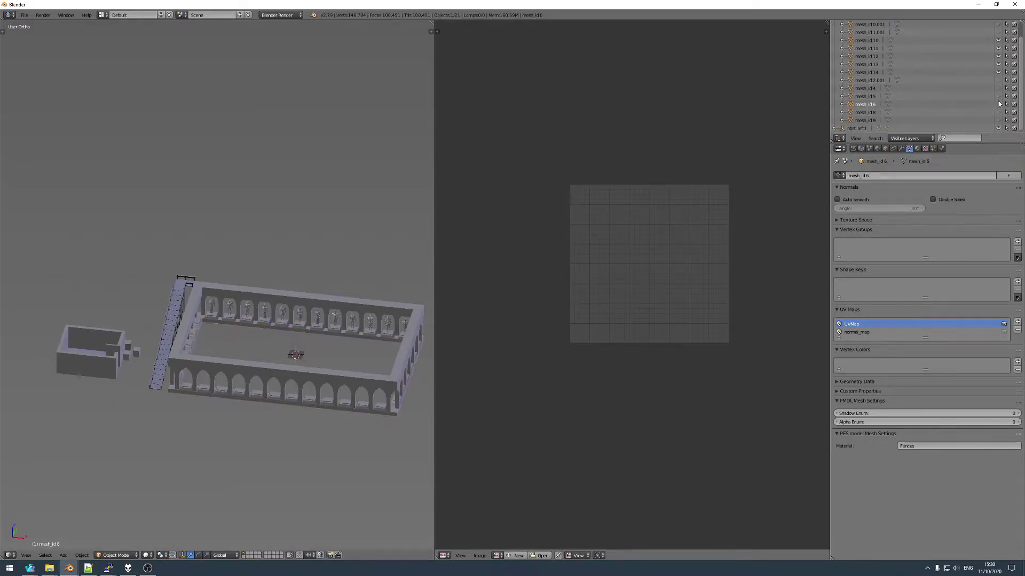
pyautogui.scroll(1, 920, 36)
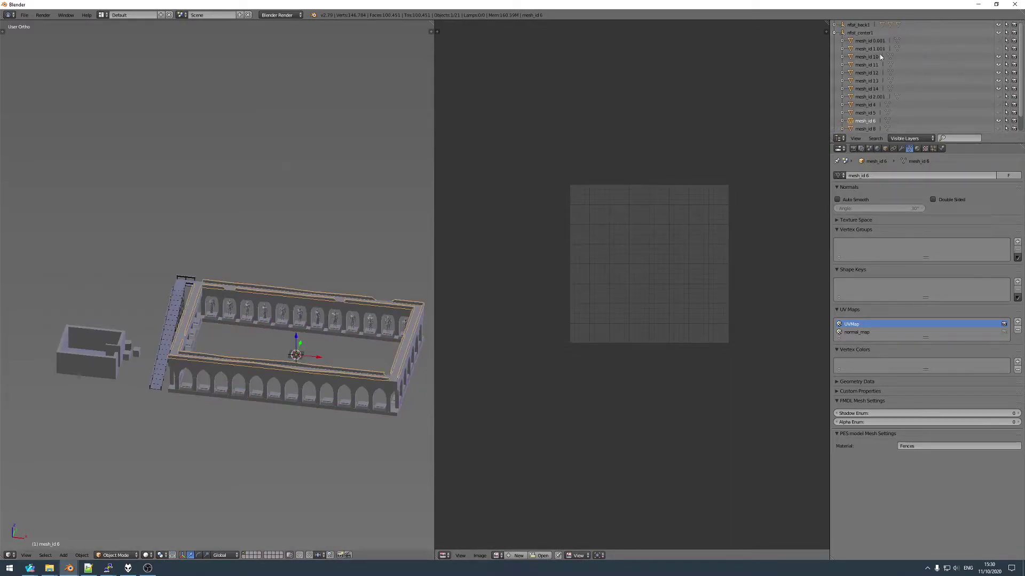
pyautogui.click(868, 57)
pyautogui.press('Tab')
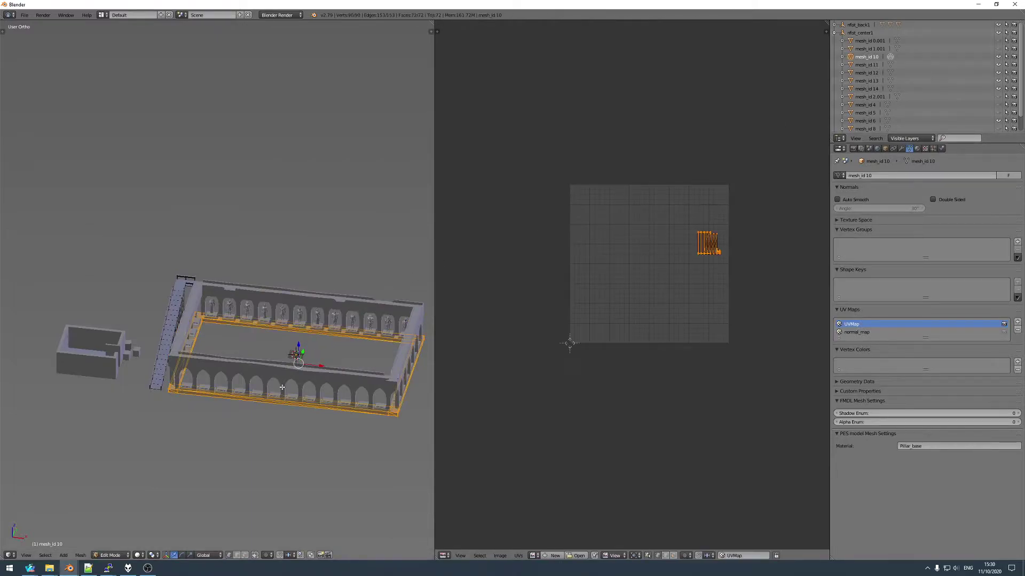
pyautogui.press('Tab')
pyautogui.scroll(-1, 898, 87)
pyautogui.click(865, 104)
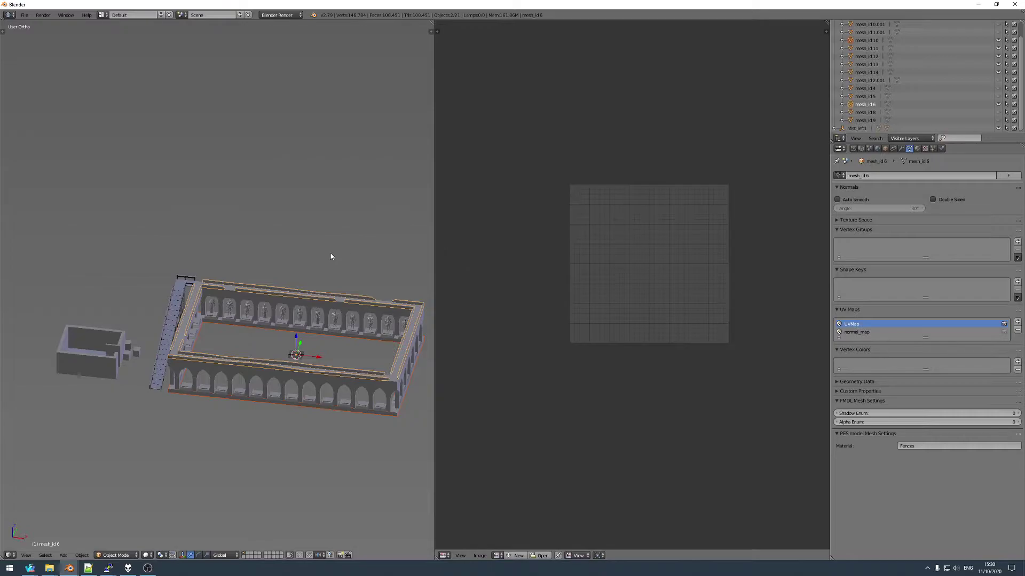
pyautogui.press('Delete')
# - Select mesh_id 11, look up the Pillars material's diffuse texture in st_nf.mtl, and rename tex_bm_12.dds as pillars.dds
pyautogui.click(866, 48)
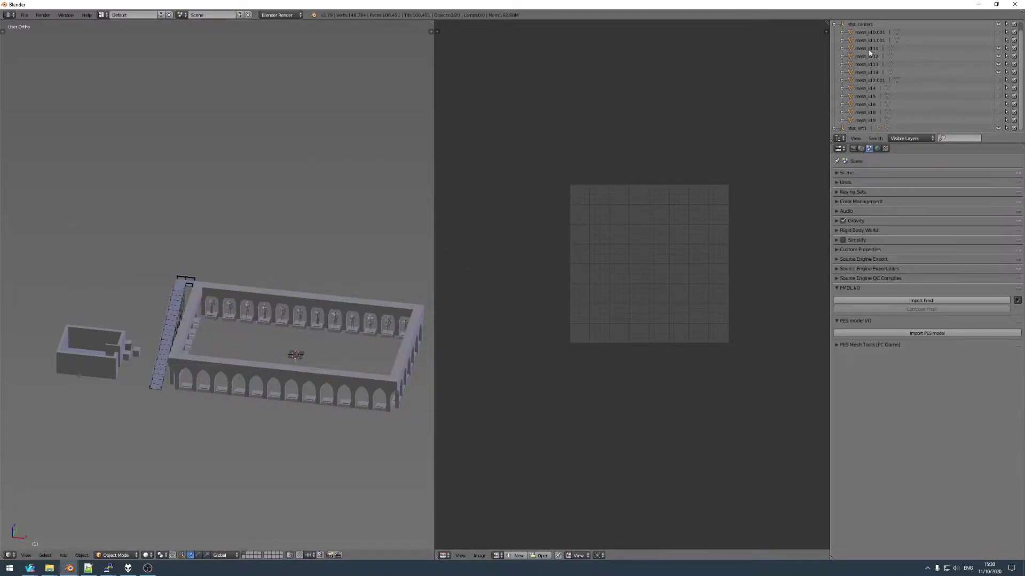
pyautogui.press('Tab')
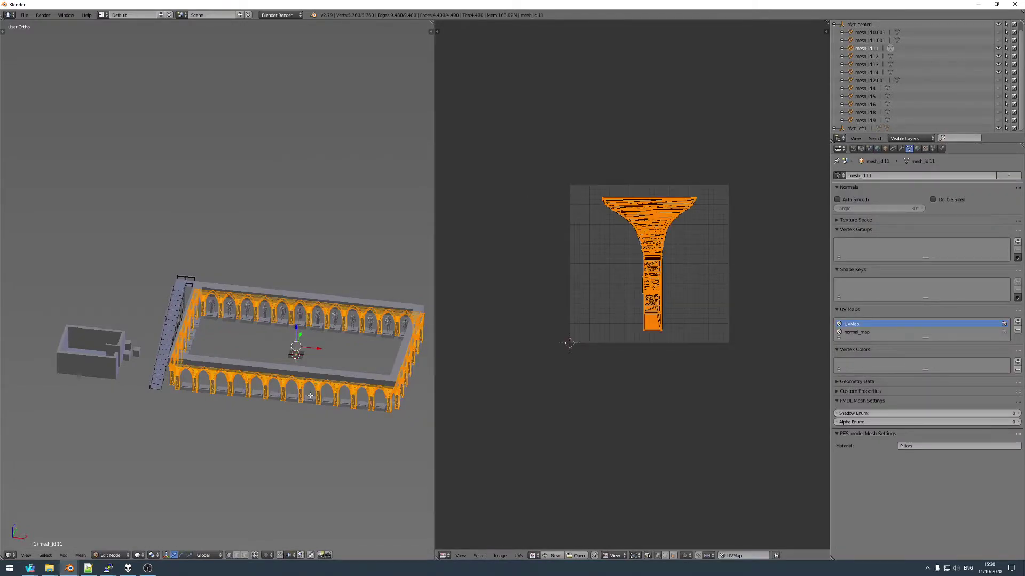
pyautogui.press('Tab')
pyautogui.click(88, 568)
pyautogui.doubleClick(459, 316)
pyautogui.scroll(-4, 459, 316)
pyautogui.click(49, 568)
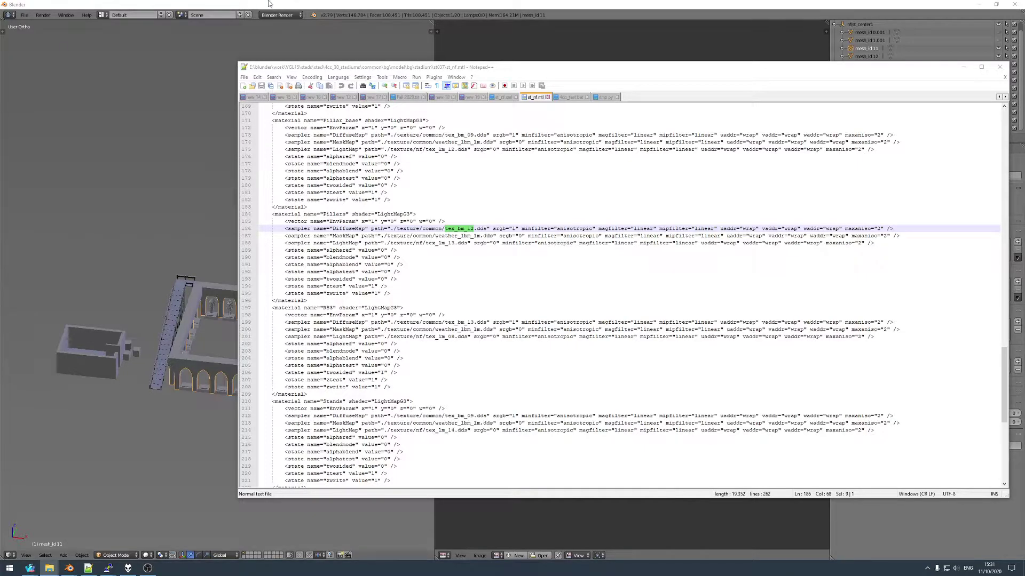
# - Apply pillars.dds from the tex folder to mesh_id 11's UVs in Blender, return to object mode, and hide the mesh
pyautogui.click(465, 525)
pyautogui.press('Tab')
pyautogui.click(539, 556)
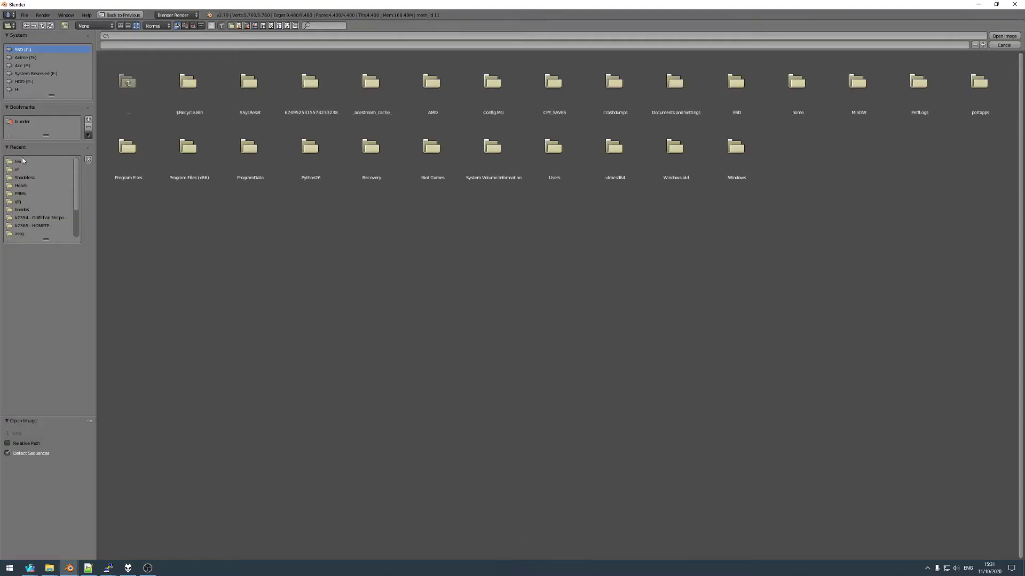
pyautogui.click(19, 161)
pyautogui.doubleClick(797, 83)
pyautogui.press('Tab')
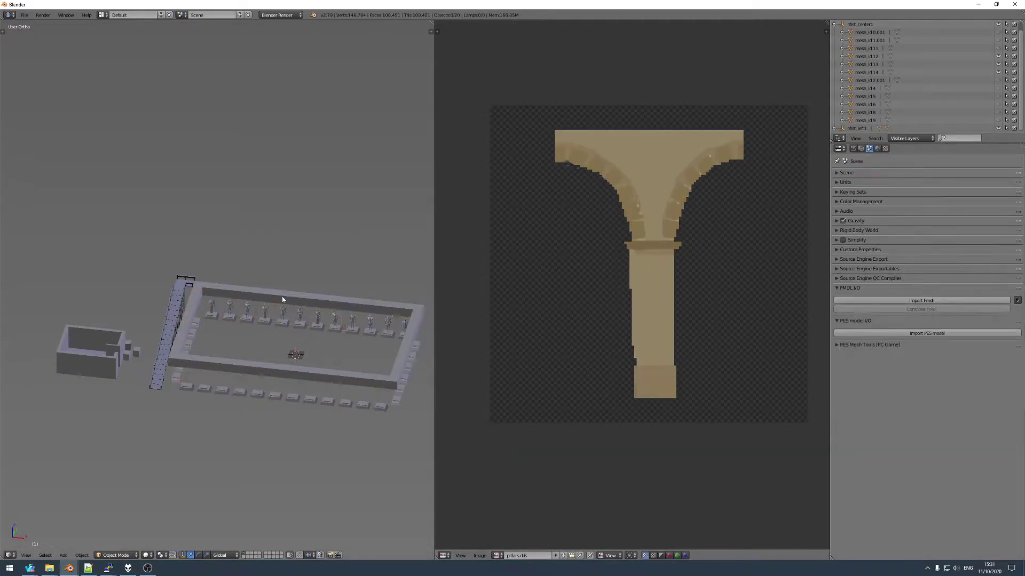
# - Select mesh_id 12, look up the RS3 material's diffuse texture in st_nf.mtl, and rename tex_bm_13.dds as rs3.dds
pyautogui.click(866, 56)
pyautogui.press('Tab')
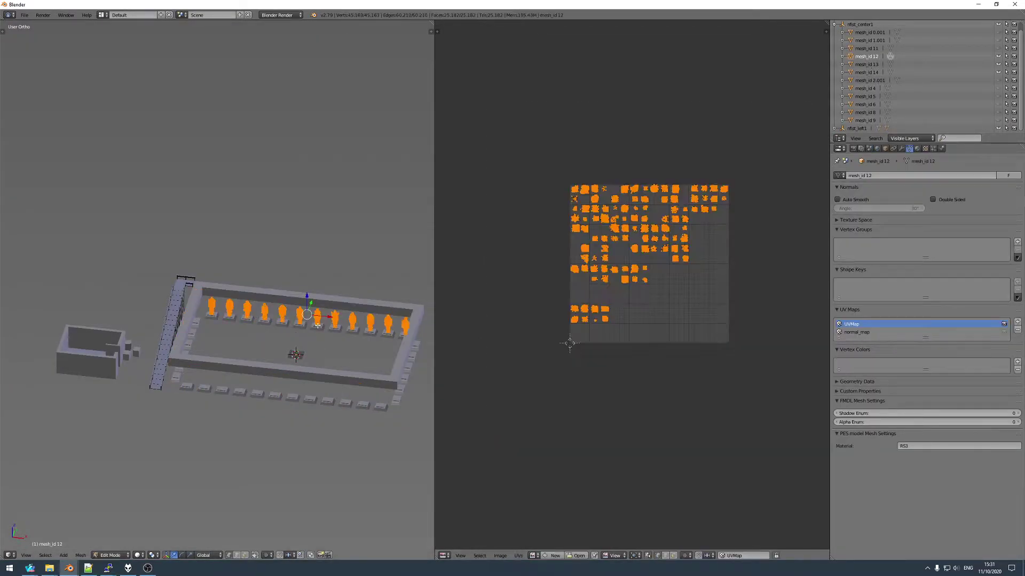
pyautogui.press('Tab')
pyautogui.click(88, 568)
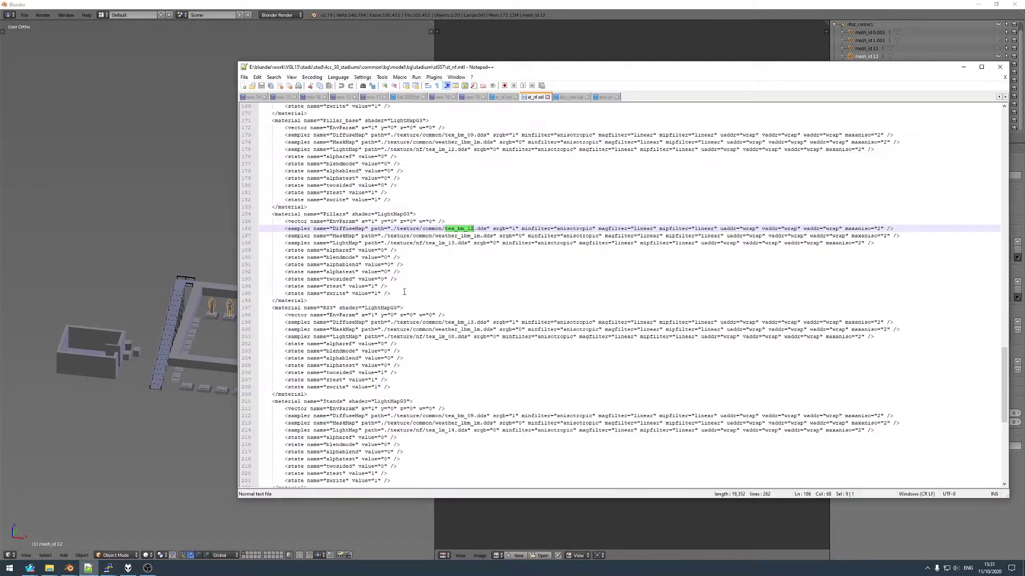
pyautogui.doubleClick(460, 322)
pyautogui.scroll(-6, 461, 321)
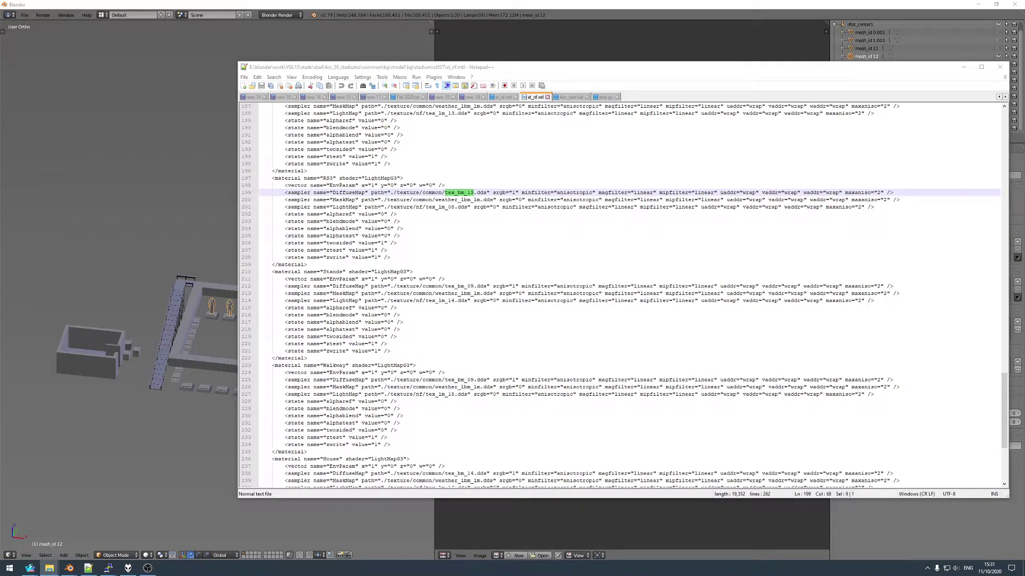
# - Switch to Blender, apply rs3.dds from the tex folder to mesh_id 12's UVs, and hide the mesh in object mode
pyautogui.click(69, 569)
pyautogui.press('Tab')
pyautogui.click(501, 556)
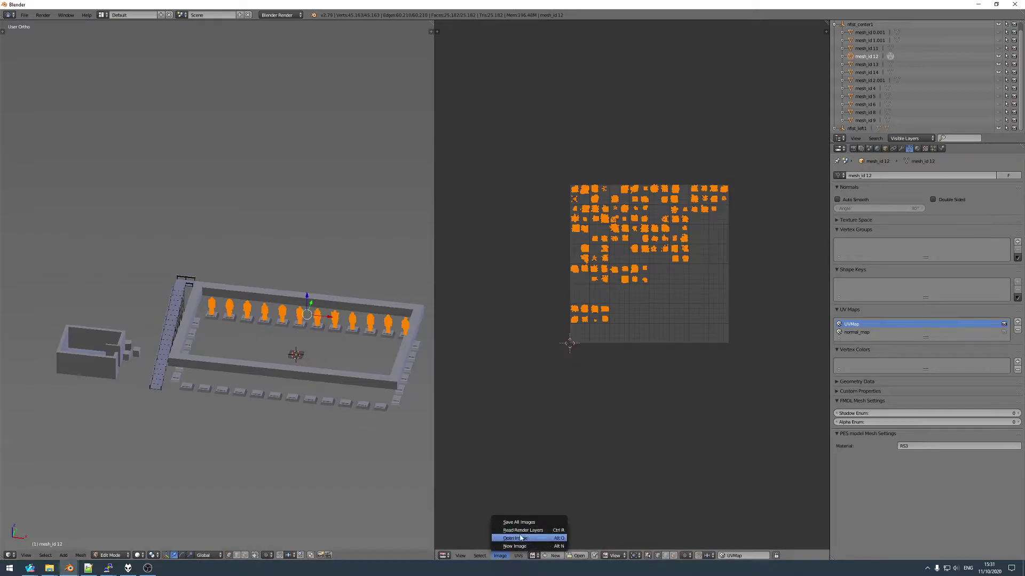
pyautogui.click(520, 538)
pyautogui.click(18, 161)
pyautogui.doubleClick(872, 104)
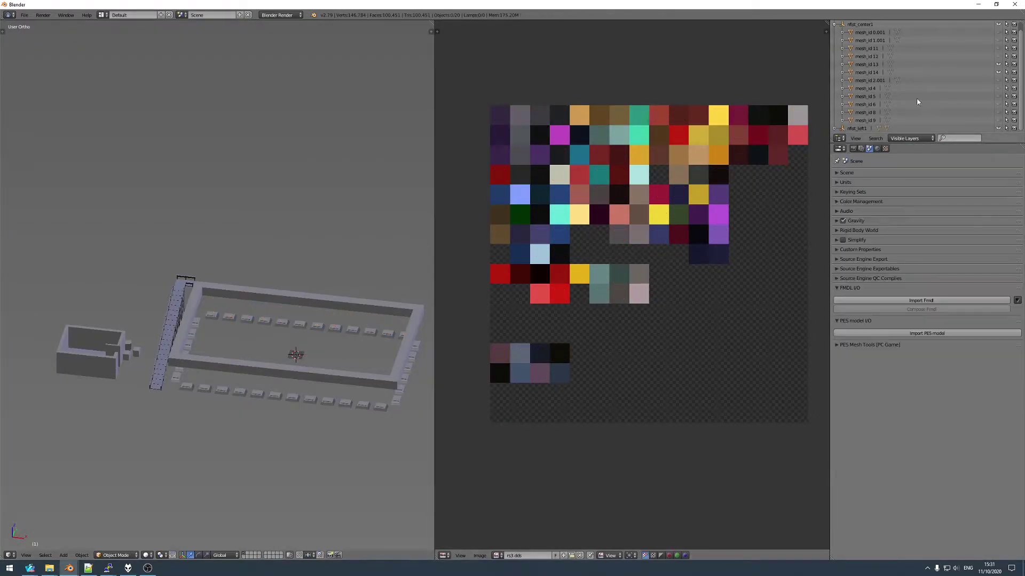
# - Select mesh_id 13 and compare the diffuse textures of the Stands and Walkway materials in st_nf.mtl
pyautogui.click(868, 64)
pyautogui.press('Tab')
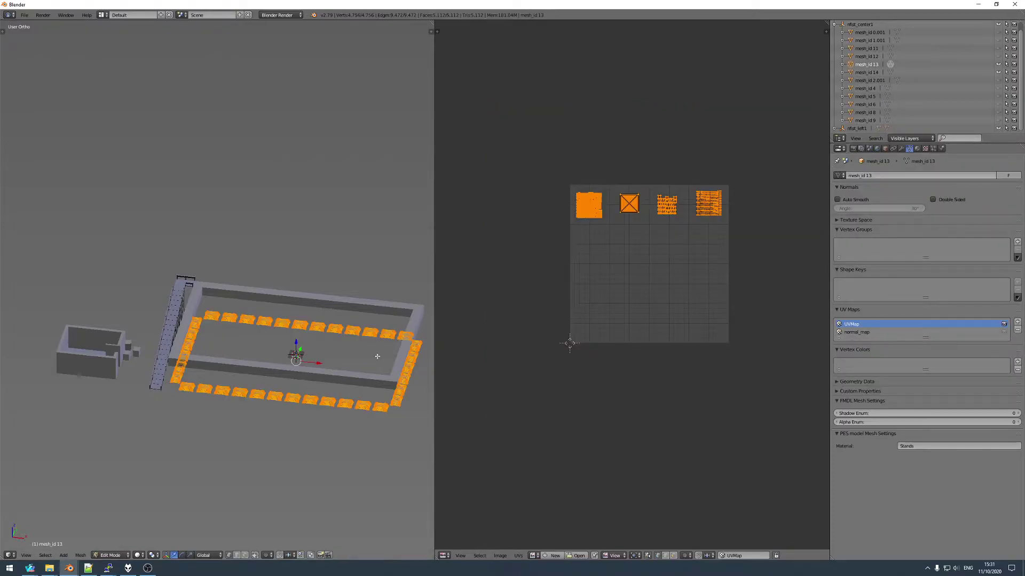
pyautogui.press('Tab')
pyautogui.click(88, 568)
pyautogui.scroll(-1, 462, 215)
pyautogui.doubleClick(460, 221)
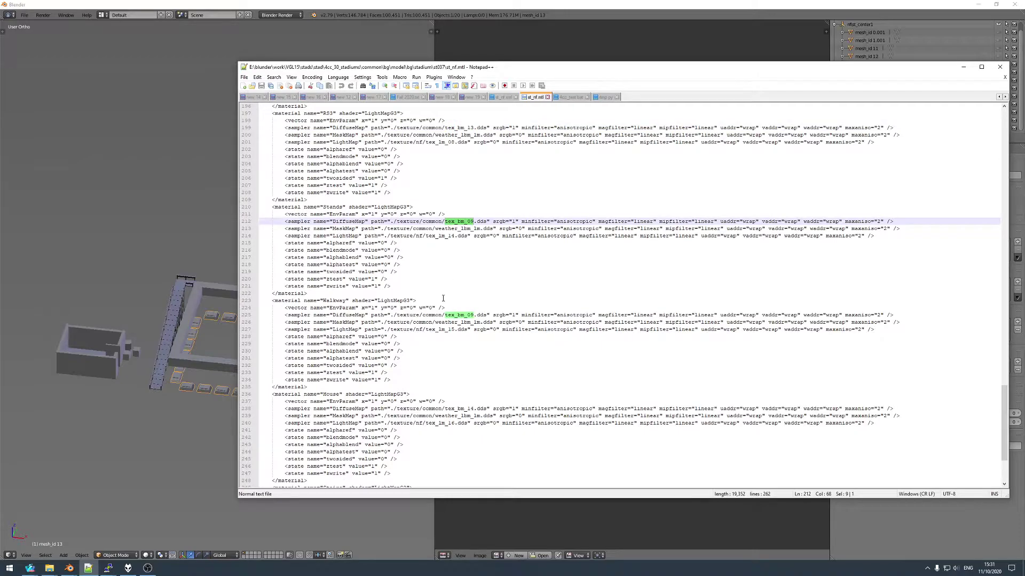
# - Switch to Blender and join mesh_id 14 into mesh_id 13
pyautogui.hotkey('alt', 'Tab')
pyautogui.keyDown('shift'); pyautogui.click(223, 366); pyautogui.keyUp('shift')
pyautogui.keyDown('shift'); pyautogui.click(238, 394); pyautogui.keyUp('shift')
pyautogui.hotkey('ctrl', 'j')
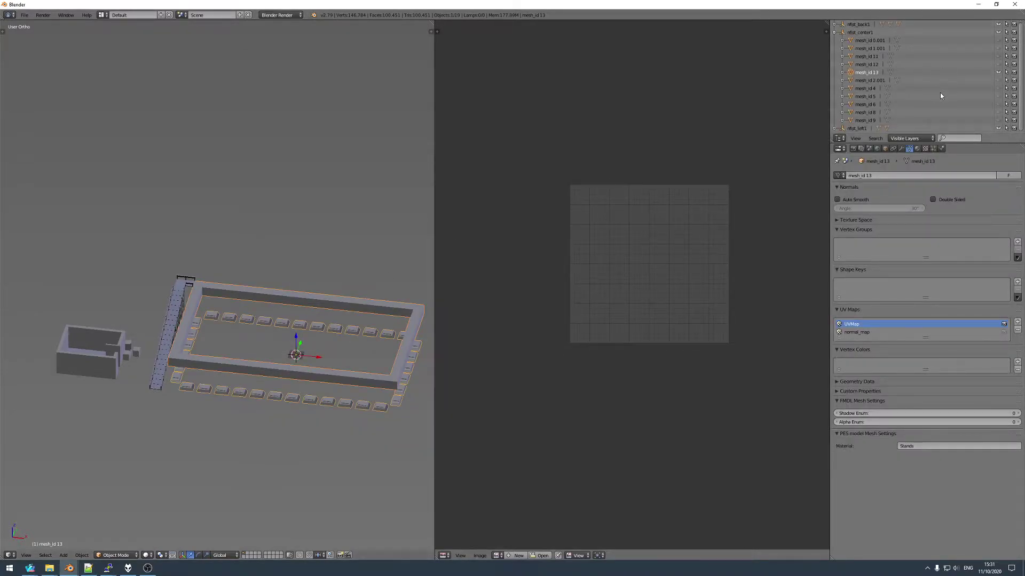
# - Unhide mesh_id 6 and join mesh_id 13 into it
pyautogui.click(998, 104)
pyautogui.rightClick(378, 304)
pyautogui.click(868, 72)
pyautogui.keyDown('ctrl'); pyautogui.click(865, 104); pyautogui.keyUp('ctrl')
pyautogui.hotkey('ctrl', 'j')
# - Check the merged mesh_id 6's UVs against fences.dds in edit mode, return to object mode, and hide the mesh
pyautogui.press('Tab')
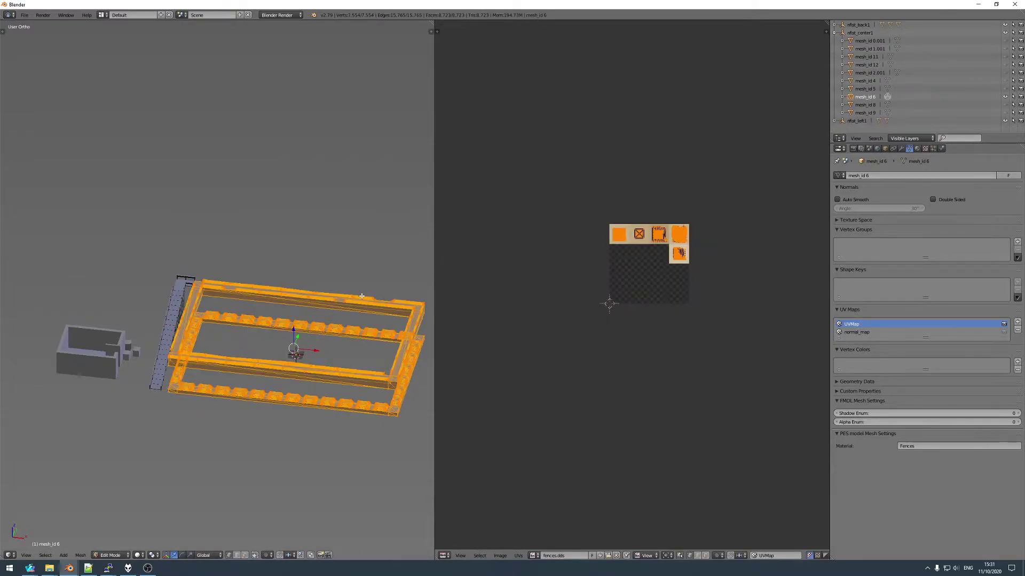
pyautogui.press('Tab')
pyautogui.press('Tab')
pyautogui.press('Tab')
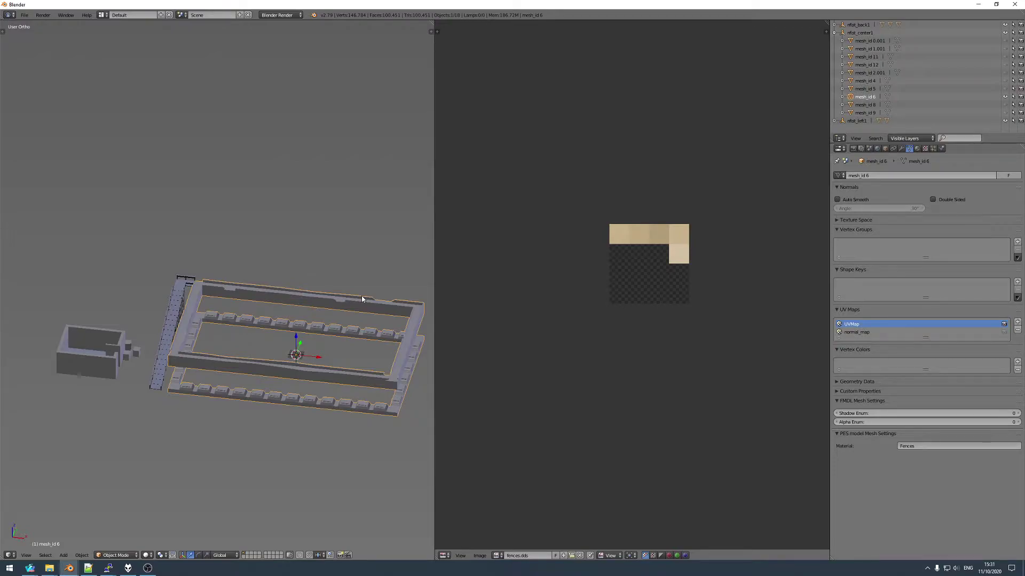
pyautogui.press('Tab')
pyautogui.press('Tab')
pyautogui.press('Tab')
pyautogui.moveTo(359, 296); pyautogui.dragTo(224, 353, button='middle')
pyautogui.scroll(3, 225, 354)
pyautogui.scroll(-3, 230, 354)
pyautogui.press('Tab')
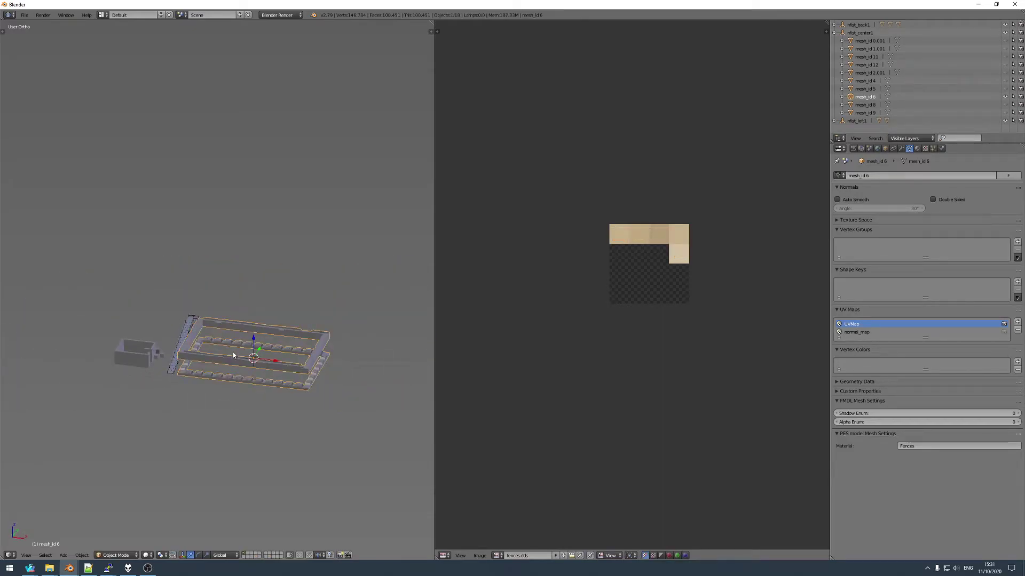
pyautogui.press('h')
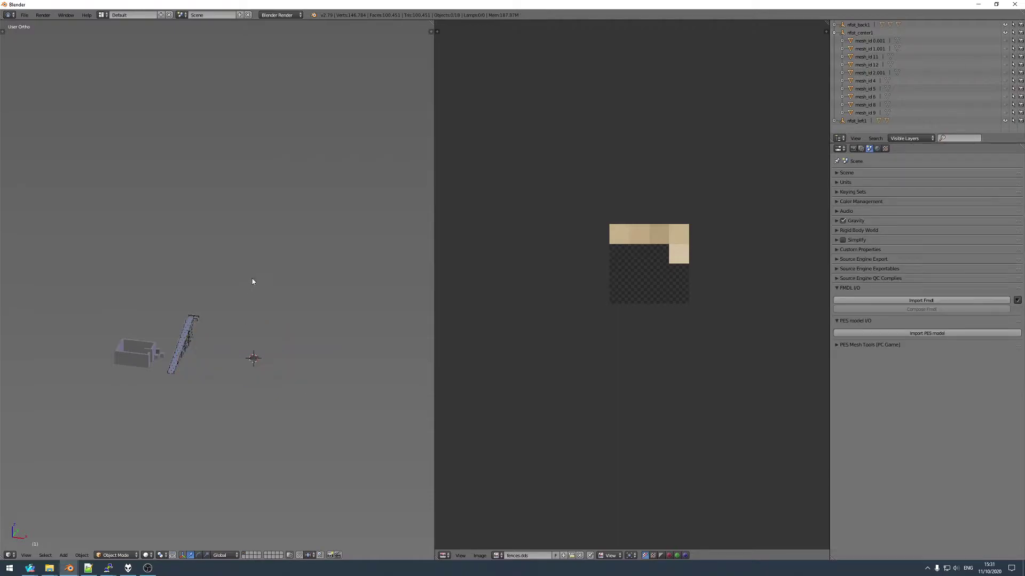
# - Expand the left1 group and open mesh_id 0.002 in edit mode to show its UVs
pyautogui.click(834, 33)
pyautogui.click(834, 40)
pyautogui.click(870, 48)
pyautogui.keyDown('shift'); pyautogui.moveTo(204, 348); pyautogui.dragTo(247, 357, button='middle'); pyautogui.keyUp('shift')
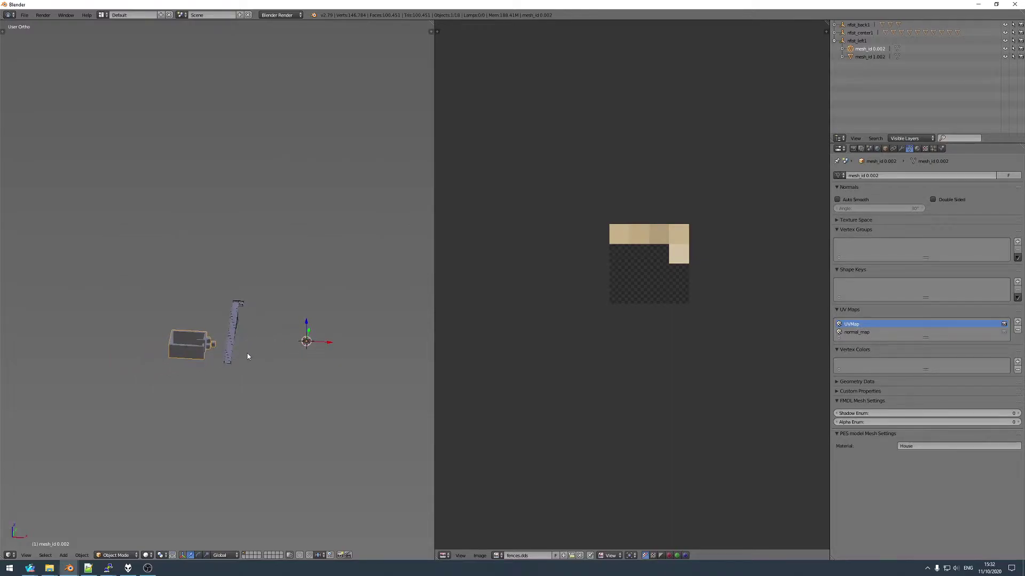
pyautogui.press('Tab')
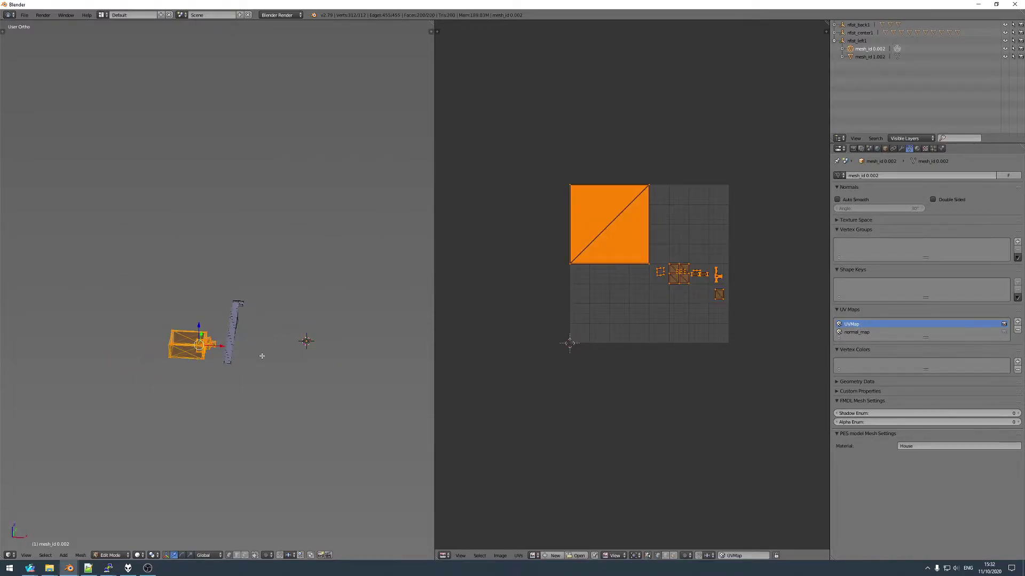
# - Switch to Notepad++ and look up the House material's diffuse texture in st_nf.mtl
pyautogui.click(88, 568)
pyautogui.doubleClick(459, 408)
pyautogui.scroll(-5, 457, 373)
pyautogui.hotkey('alt', 'Tab')
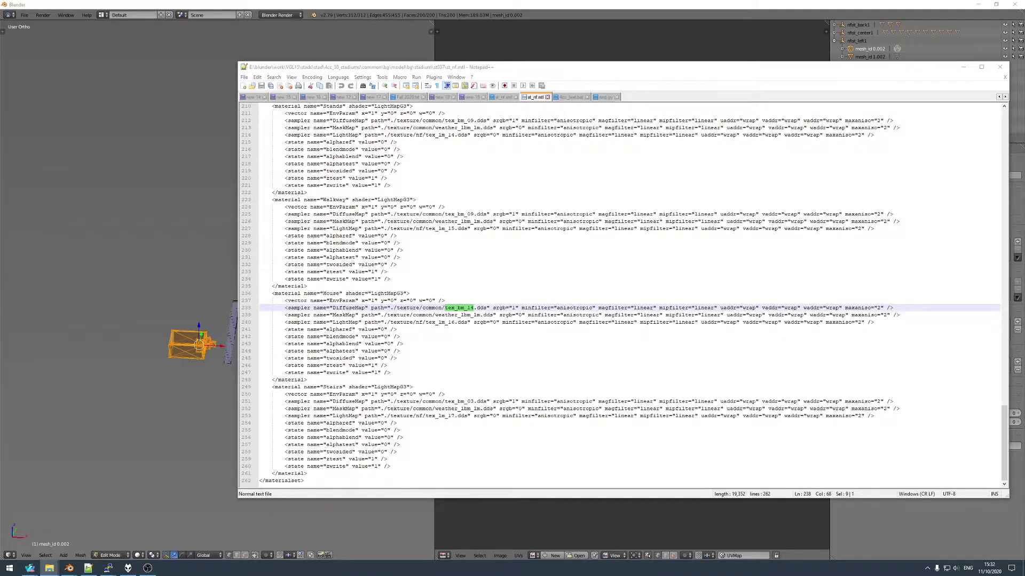
# - Return to Blender and load house.dds behind the UVs of mesh_id 0.002
pyautogui.hotkey('alt', 'Tab')
pyautogui.click(500, 556)
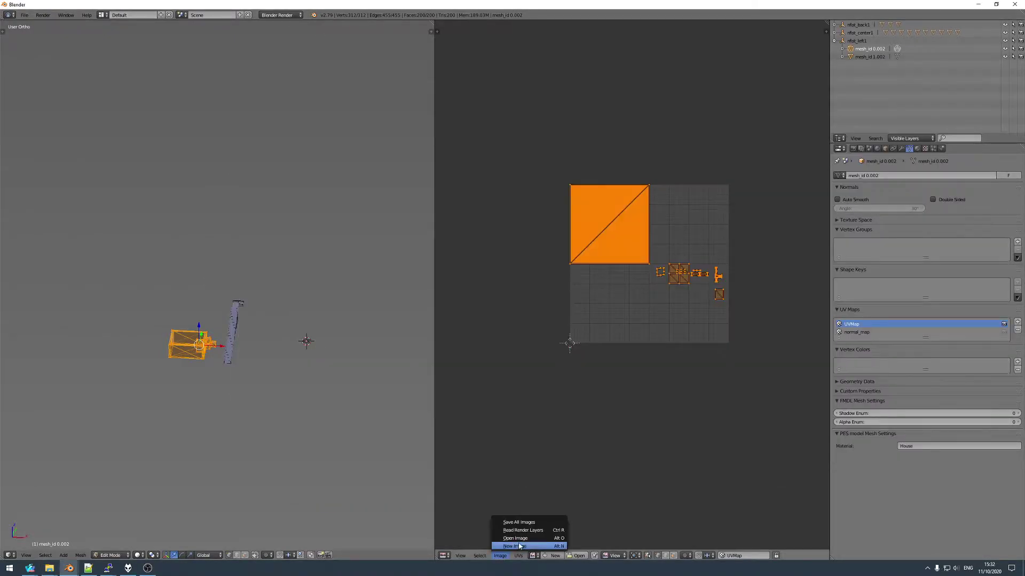
pyautogui.click(520, 535)
pyautogui.click(43, 160)
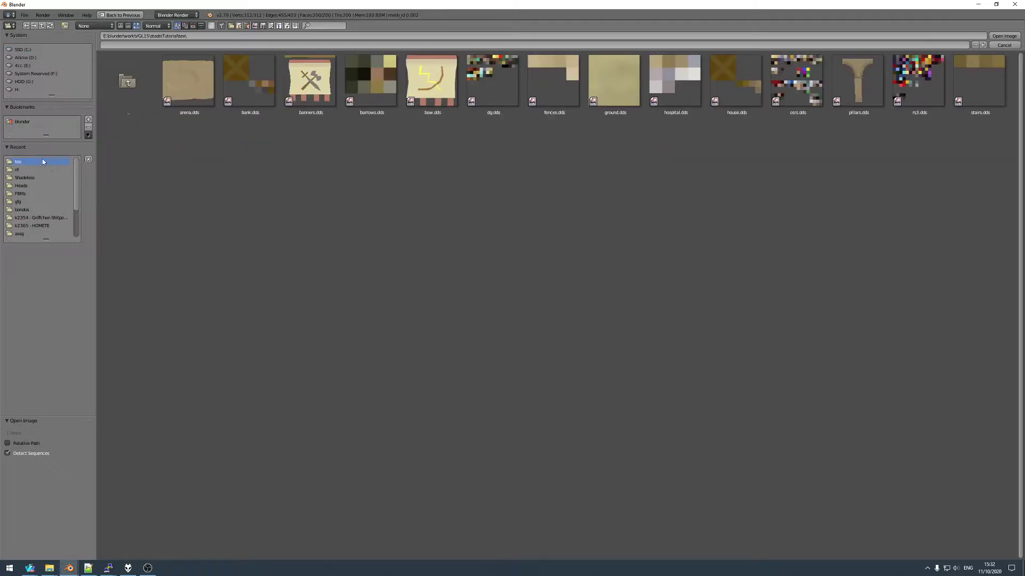
pyautogui.doubleClick(736, 89)
# - Select the staircase mesh_id 1.002, hide the other meshes, and inspect it in edit mode before returning to object mode
pyautogui.rightClick(260, 344)
pyautogui.hotkey('shift', 'h')
pyautogui.press('Tab')
pyautogui.press('a')
pyautogui.press('a')
pyautogui.moveTo(263, 341); pyautogui.dragTo(278, 322, button='middle')
pyautogui.press('Tab')
# - Expand the back1 group and unhide mesh_id 2 beside the staircase
pyautogui.click(834, 24)
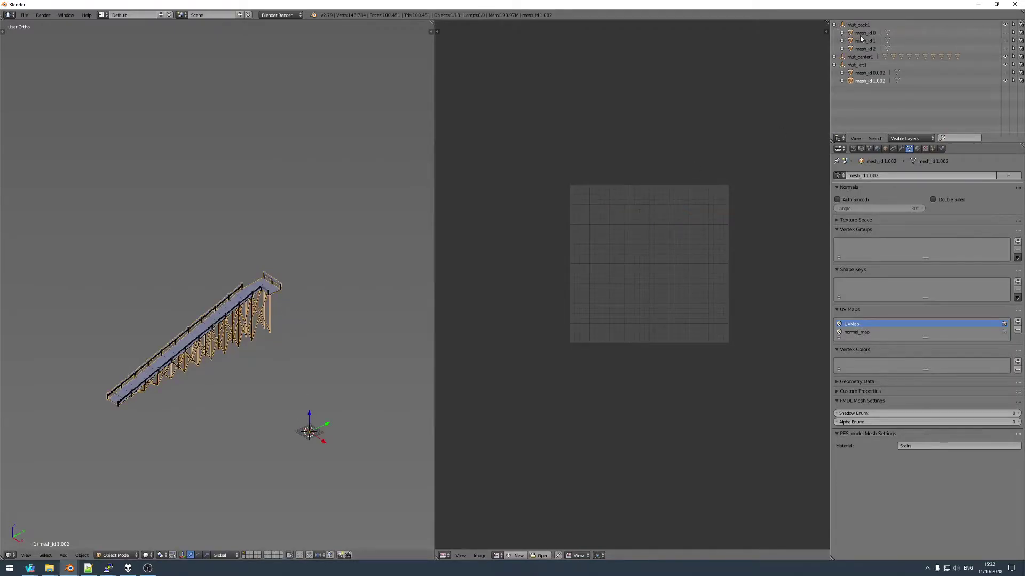
pyautogui.click(1005, 48)
pyautogui.keyDown('shift'); pyautogui.moveTo(328, 316); pyautogui.dragTo(277, 272, button='middle'); pyautogui.keyUp('shift')
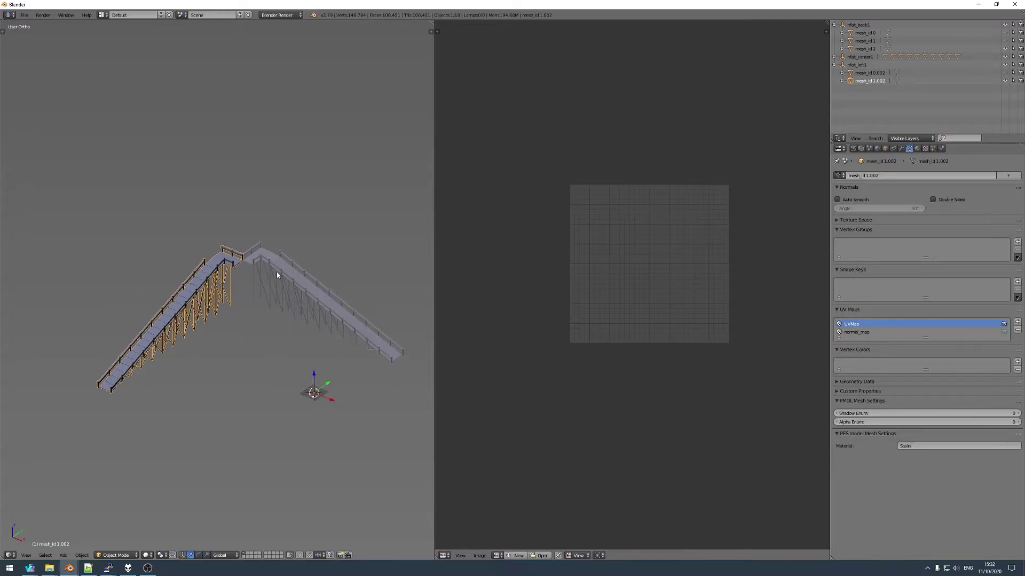
# - Open mesh_id 1.002 in edit mode and load stairs.dds behind its UVs
pyautogui.press('Tab')
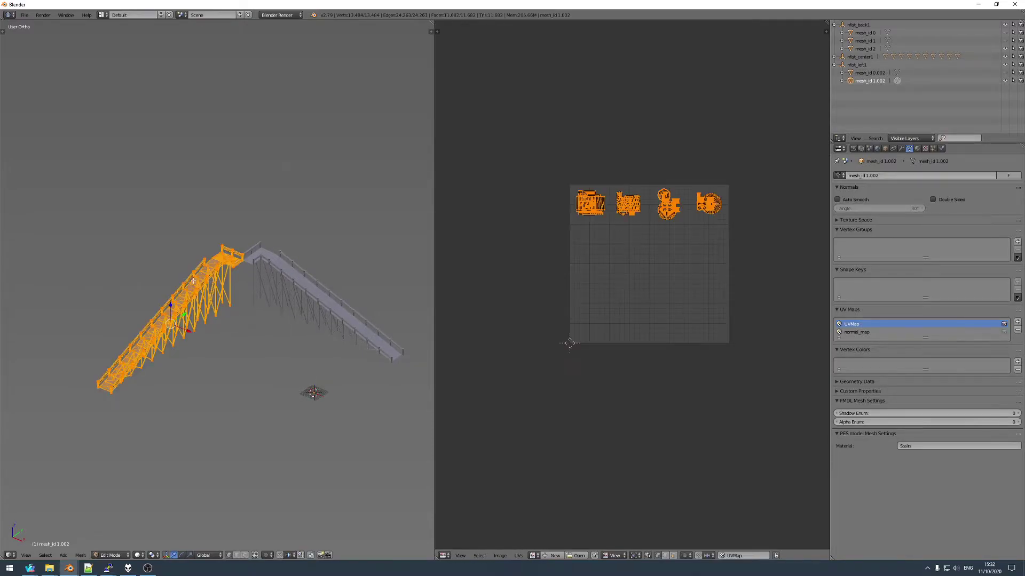
pyautogui.click(505, 556)
pyautogui.click(515, 538)
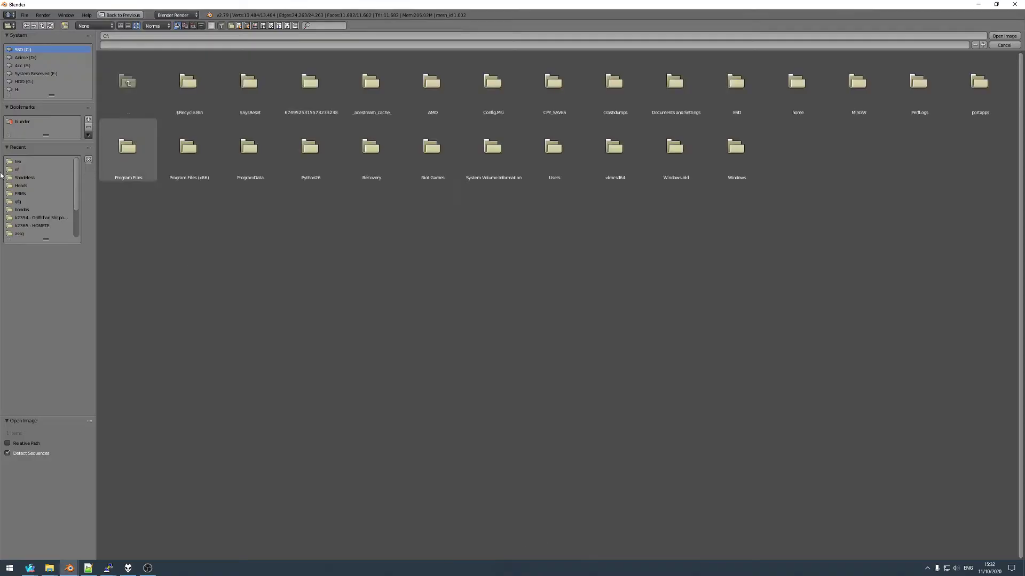
pyautogui.click(32, 161)
pyautogui.doubleClick(987, 93)
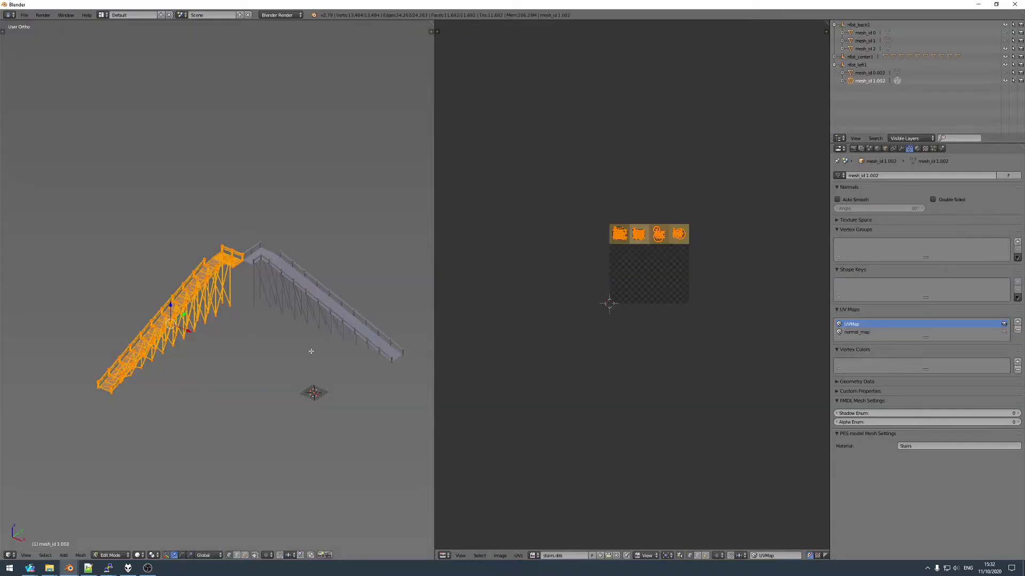
# - Compare the UVs of mesh_id 2 and mesh_id 1.002 against stairs.dds, ending in object mode
pyautogui.press('Tab')
pyautogui.rightClick(323, 297)
pyautogui.press('Tab')
pyautogui.press('Tab')
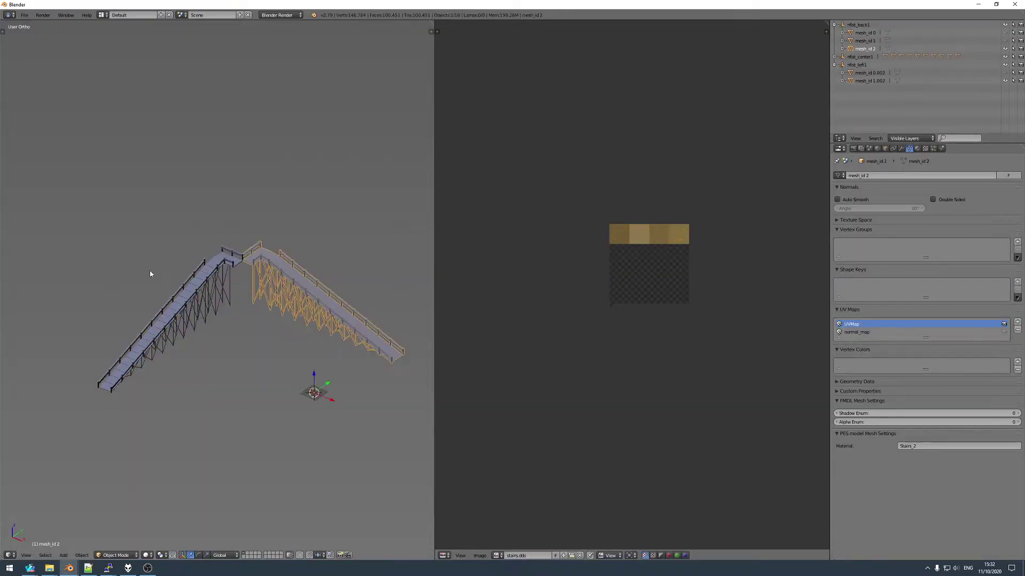
pyautogui.rightClick(170, 299)
pyautogui.press('Tab')
pyautogui.press('Tab')
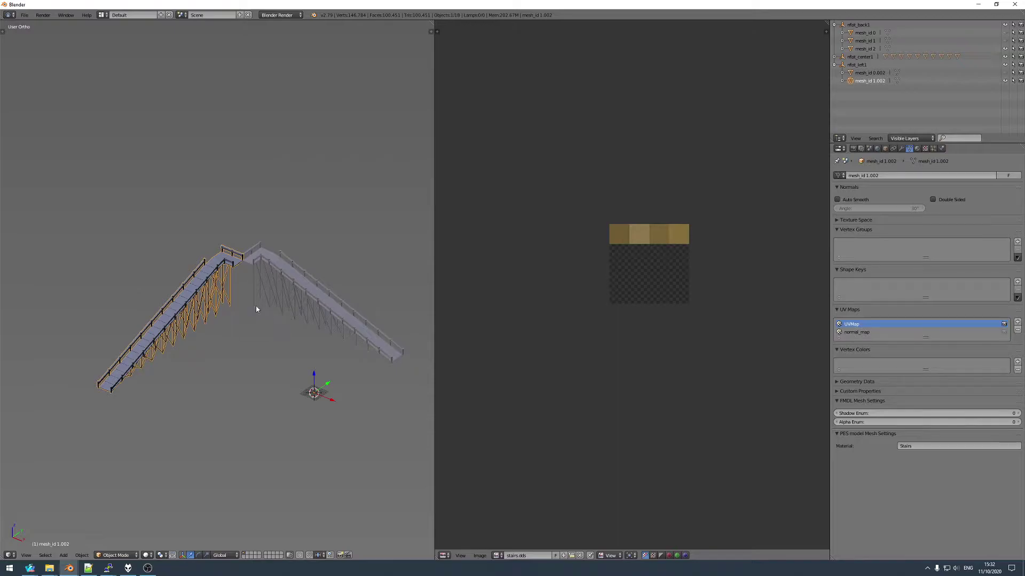
pyautogui.moveTo(228, 288); pyautogui.dragTo(261, 283, button='middle')
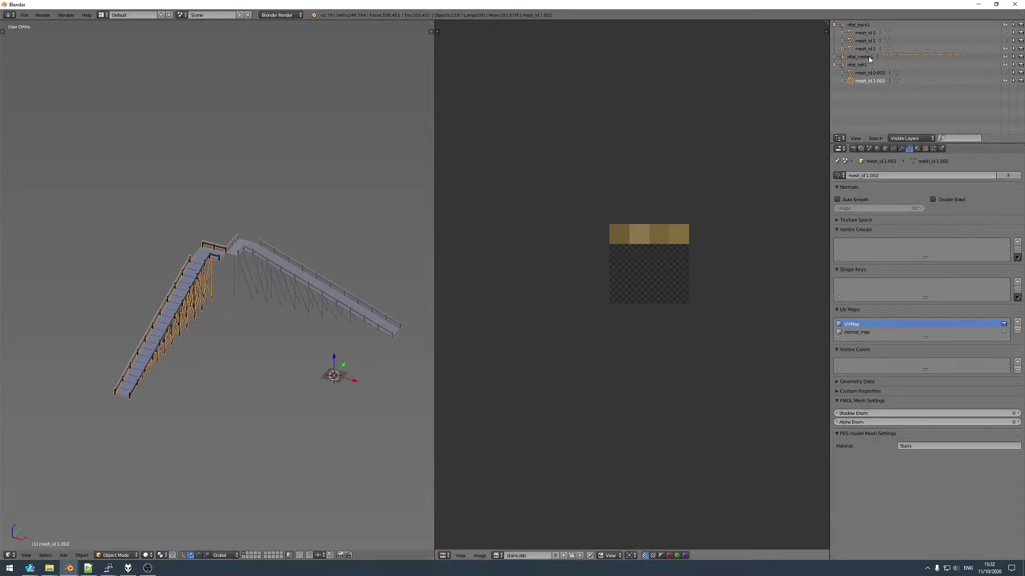
pyautogui.moveTo(303, 249)
pyautogui.mouseDown(button='middle')
pyautogui.moveTo(316, 245)
pyautogui.moveTo(290, 239)
pyautogui.mouseUp(button='middle')
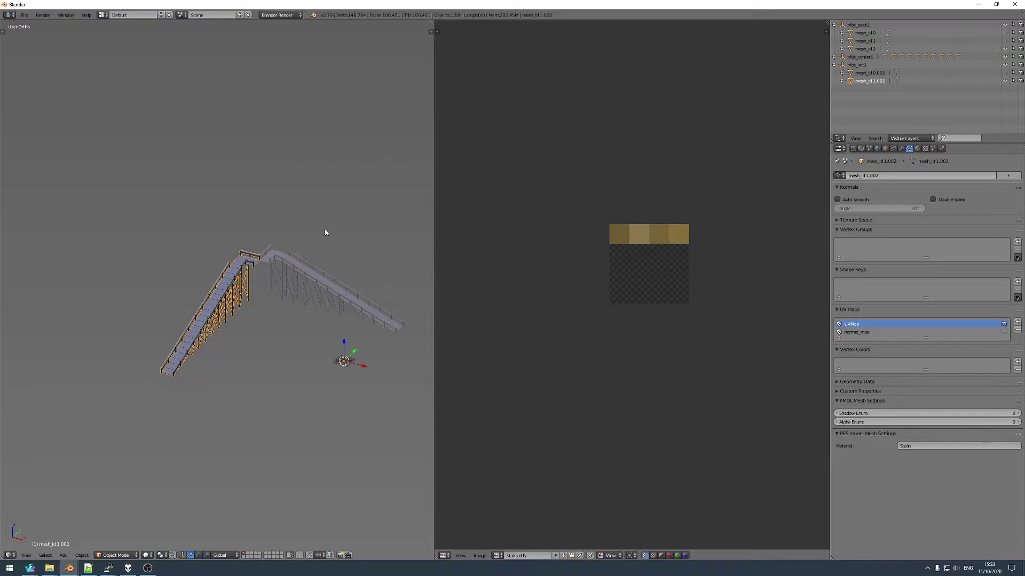
pyautogui.moveTo(262, 276); pyautogui.dragTo(212, 275, button='middle')
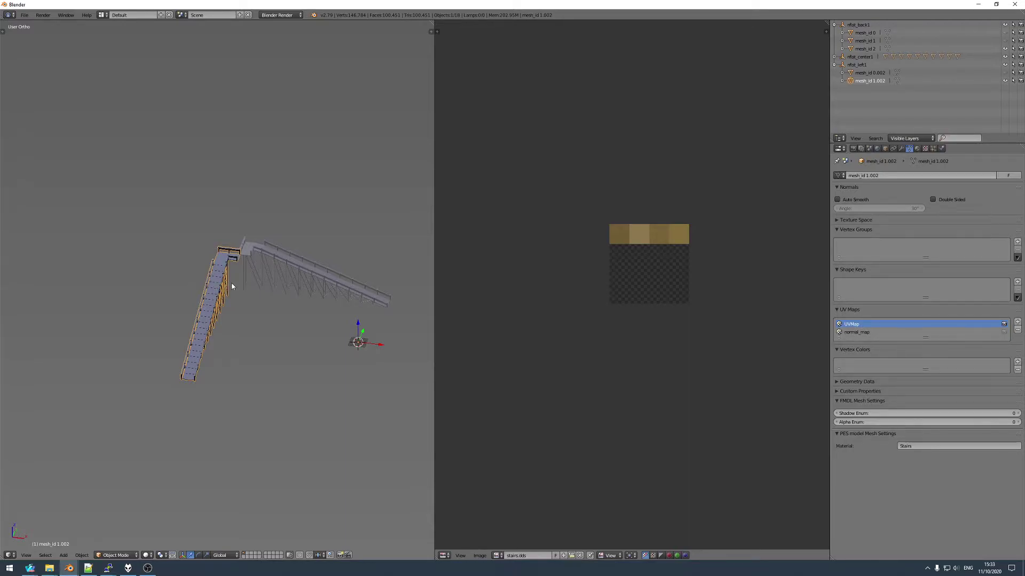
pyautogui.keyDown('shift'); pyautogui.moveTo(229, 293); pyautogui.dragTo(190, 294, button='middle'); pyautogui.keyUp('shift')
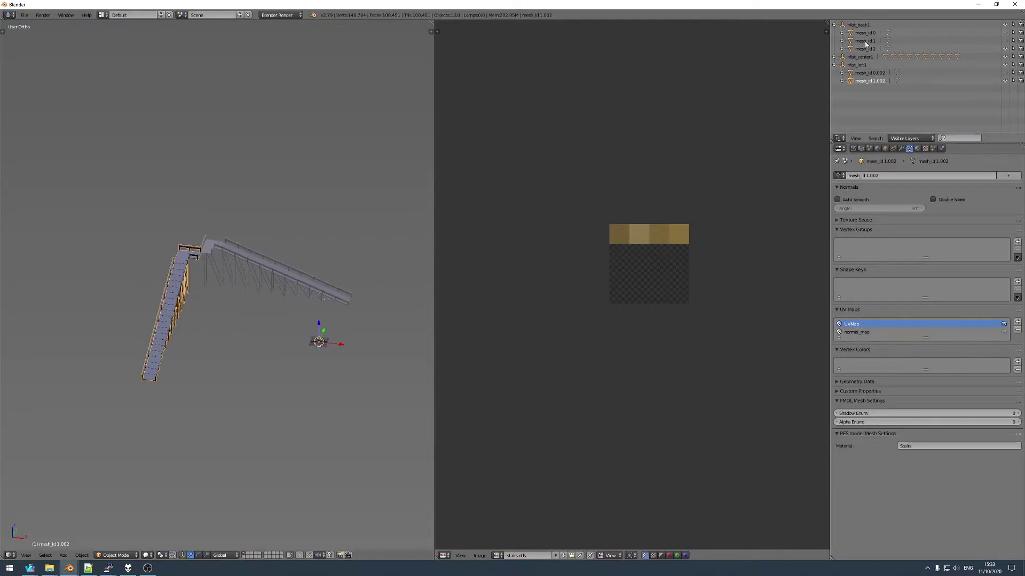
pyautogui.moveTo(243, 295); pyautogui.dragTo(172, 308, button='middle')
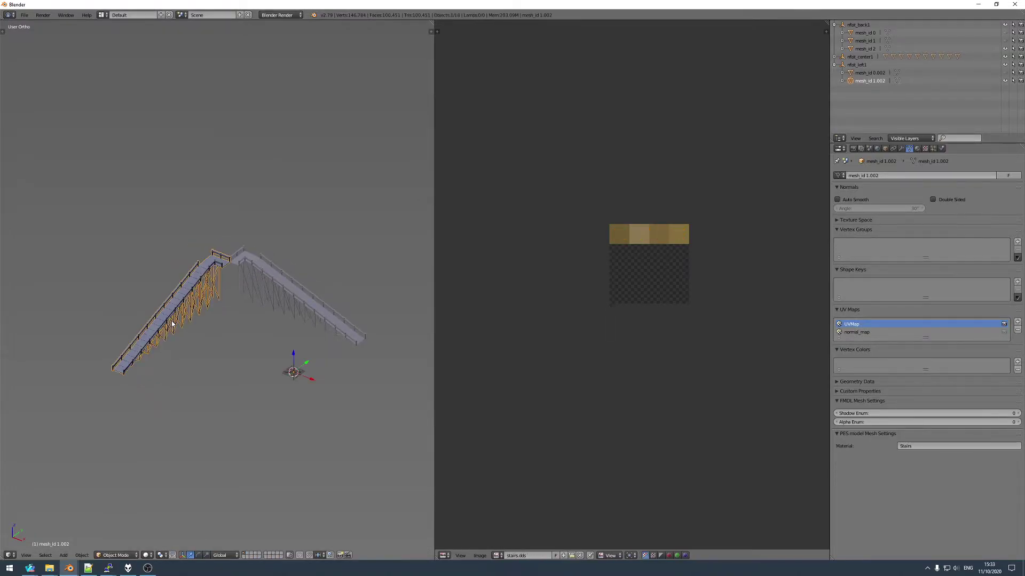
# - Show the complete stadium again for an overview and expand the center1 group
pyautogui.press('KP_Divide')
pyautogui.scroll(-6, 191, 344)
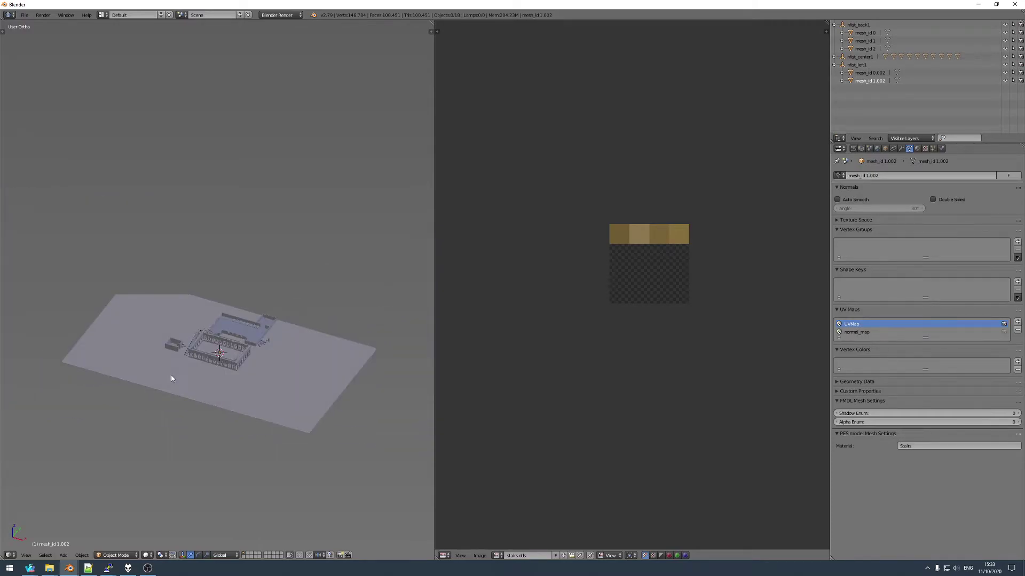
pyautogui.scroll(4, 201, 363)
pyautogui.scroll(-2, 201, 354)
pyautogui.scroll(1, 199, 345)
pyautogui.moveTo(198, 345); pyautogui.dragTo(210, 334, button='middle')
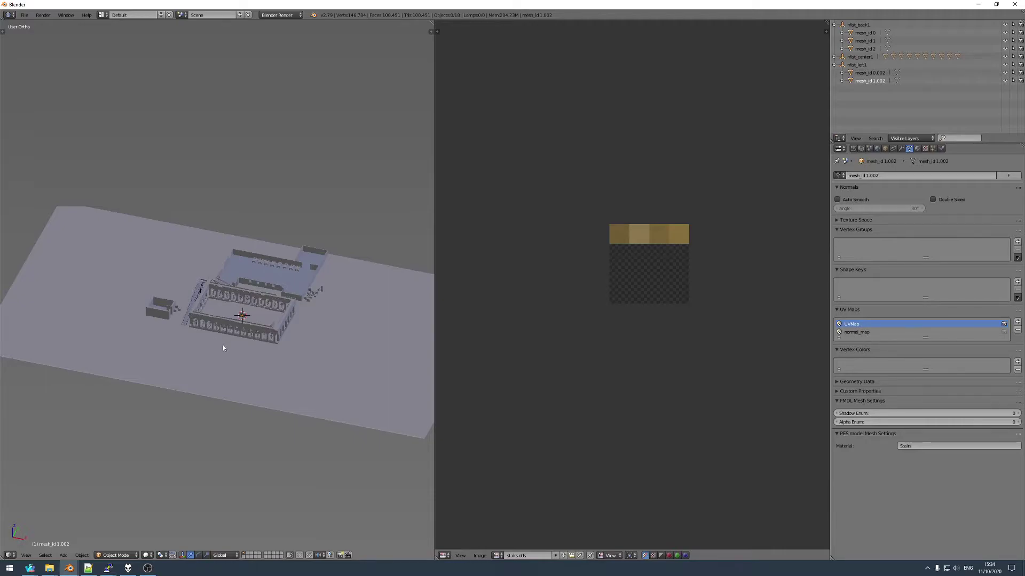
pyautogui.scroll(3, 231, 319)
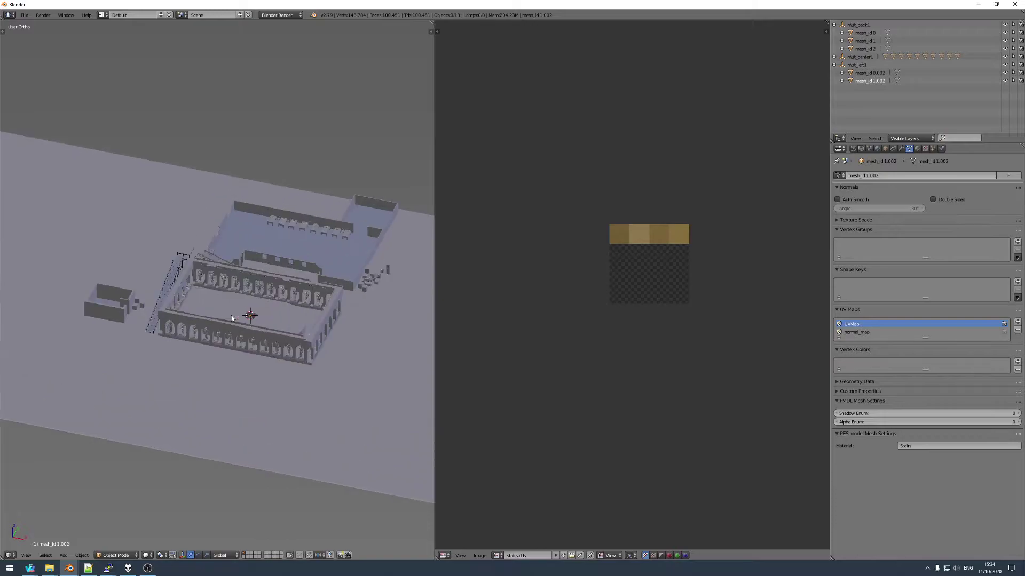
pyautogui.scroll(-3, 231, 319)
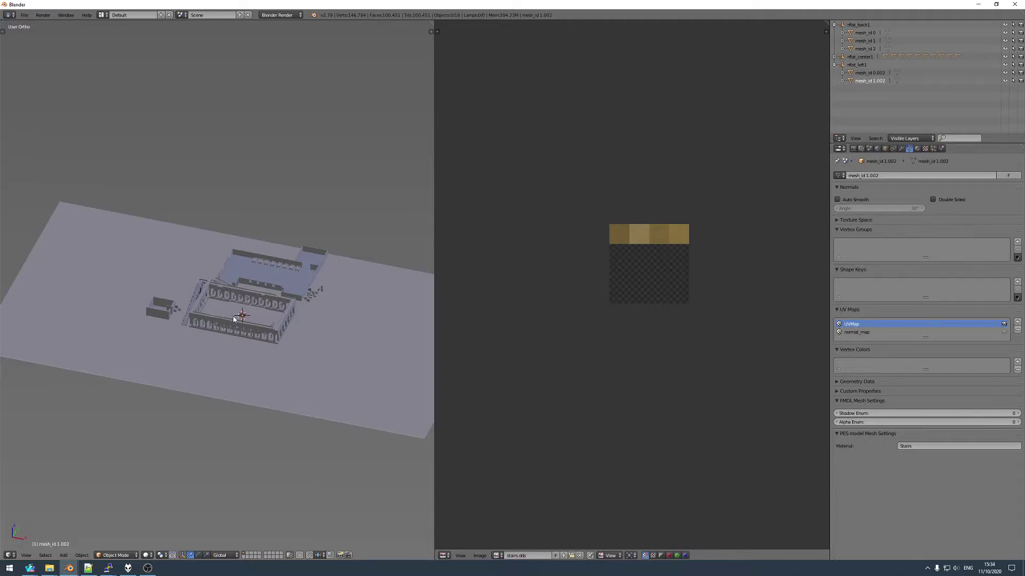
pyautogui.click(834, 57)
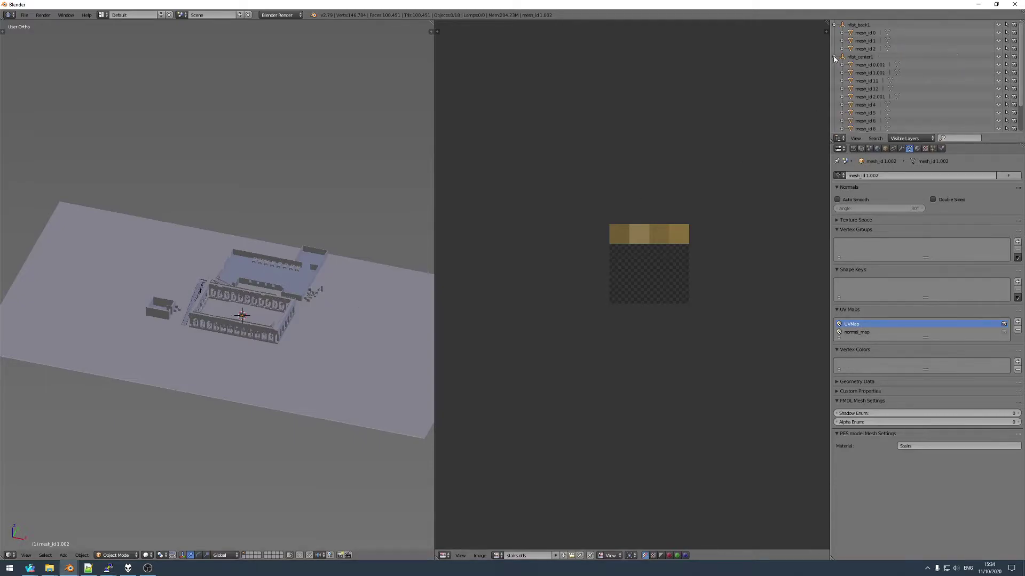
pyautogui.moveTo(218, 296); pyautogui.dragTo(176, 342, button='middle')
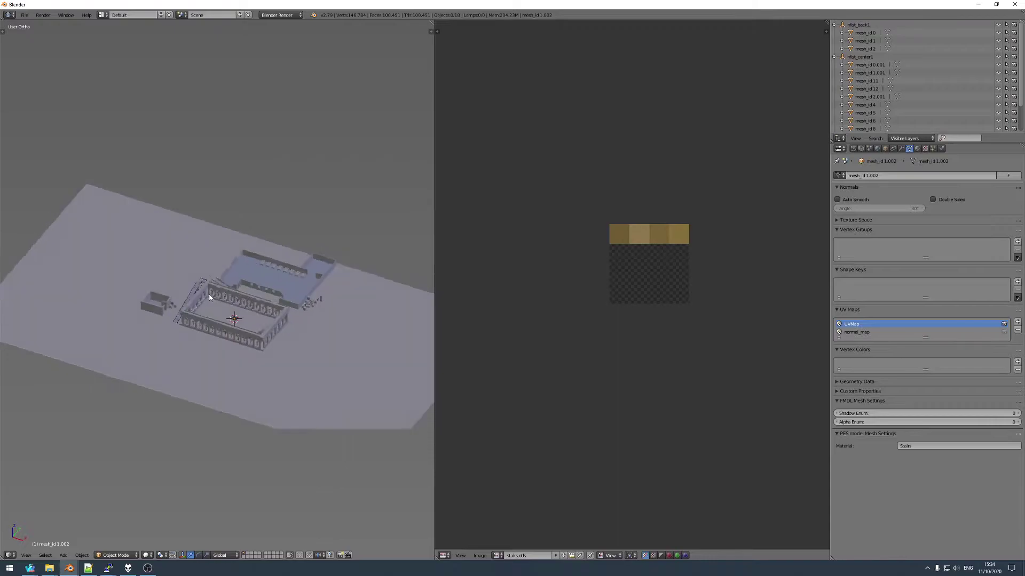
# - Switch to the empty Blender window and import st060_center1.fmdl from the PES19 Stadiums Template folder
pyautogui.moveTo(74, 572)
pyautogui.click(140, 533)
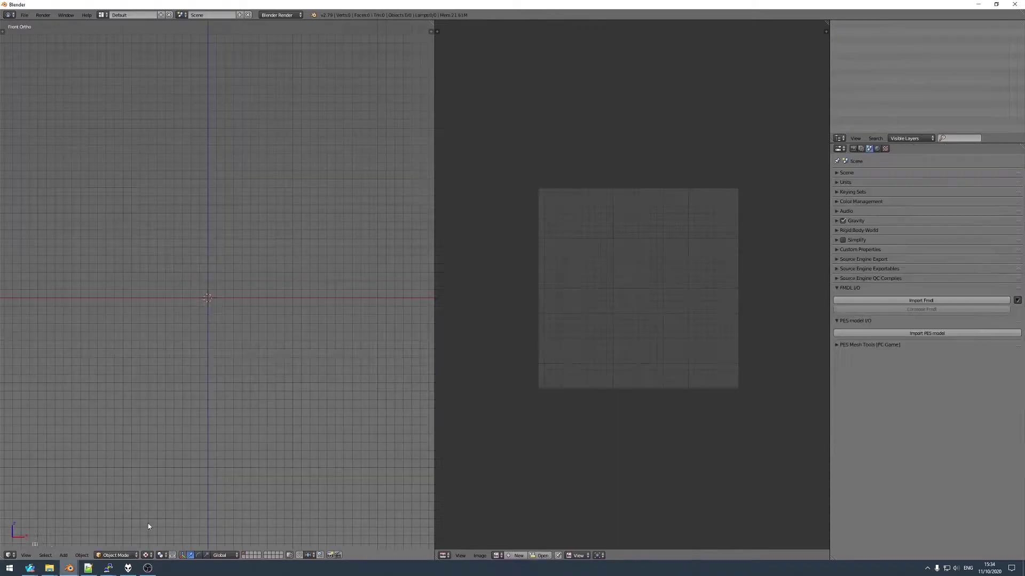
pyautogui.moveTo(226, 226); pyautogui.dragTo(200, 283, button='middle')
pyautogui.scroll(3, 196, 280)
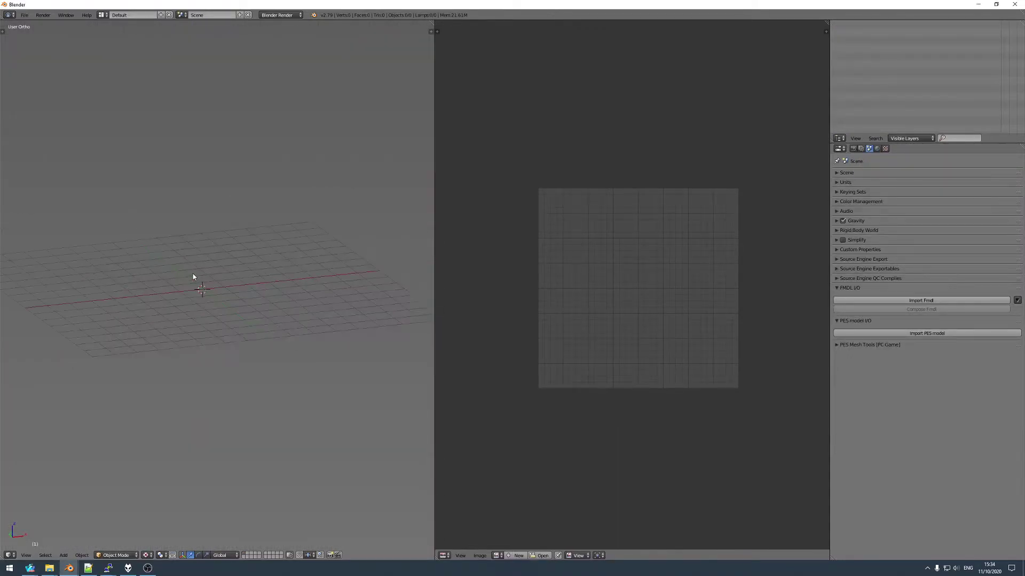
pyautogui.click(919, 300)
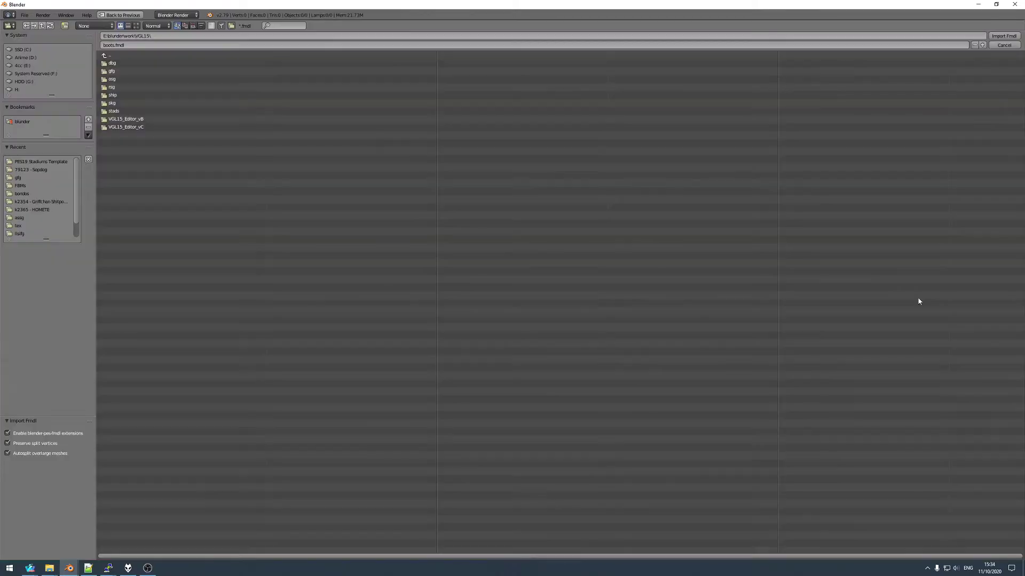
pyautogui.doubleClick(113, 111)
pyautogui.doubleClick(122, 263)
pyautogui.doubleClick(124, 79)
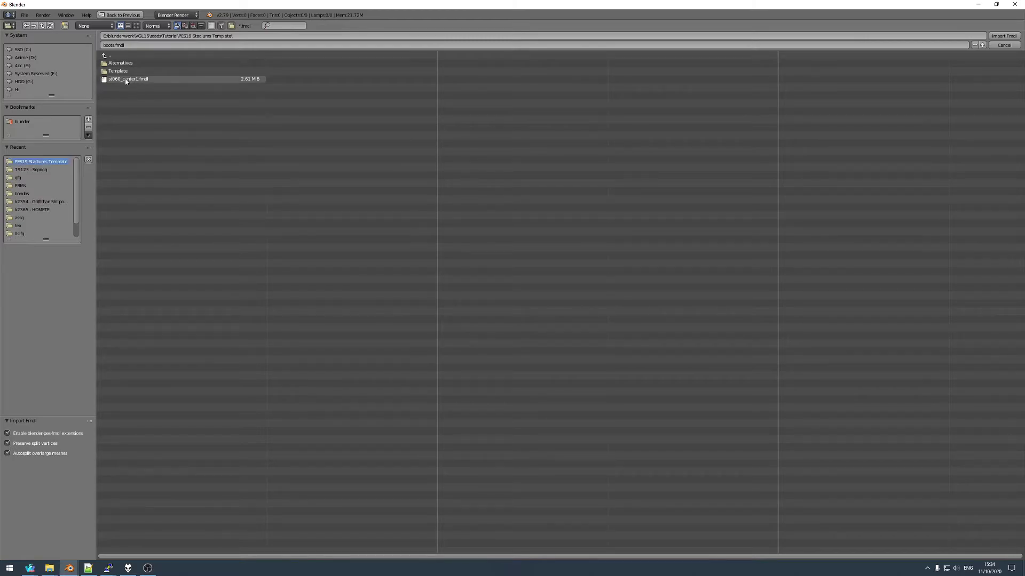
pyautogui.click(125, 82)
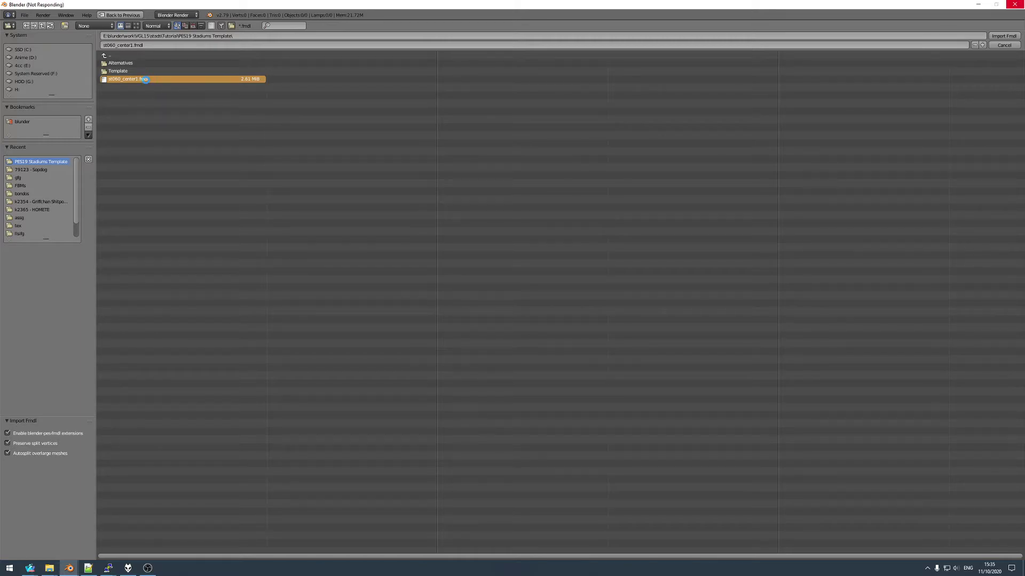
# - Select the imported table mesh and examine its shape from several angles
pyautogui.scroll(-8, 176, 243)
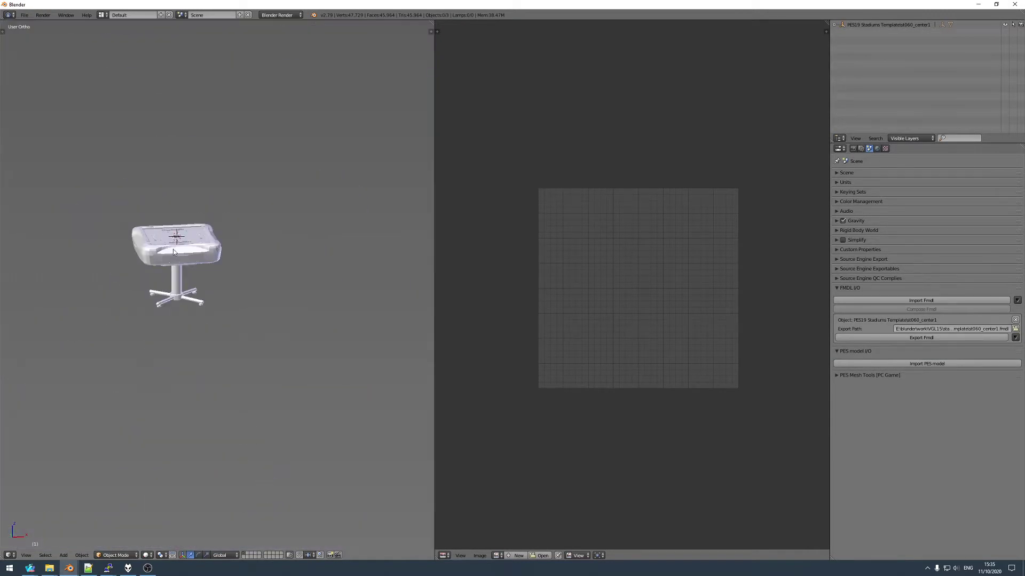
pyautogui.rightClick(176, 243)
pyautogui.scroll(4, 161, 258)
pyautogui.moveTo(162, 258); pyautogui.dragTo(207, 237, button='middle')
pyautogui.scroll(-2, 148, 257)
pyautogui.scroll(2, 136, 240)
pyautogui.scroll(-3, 251, 233)
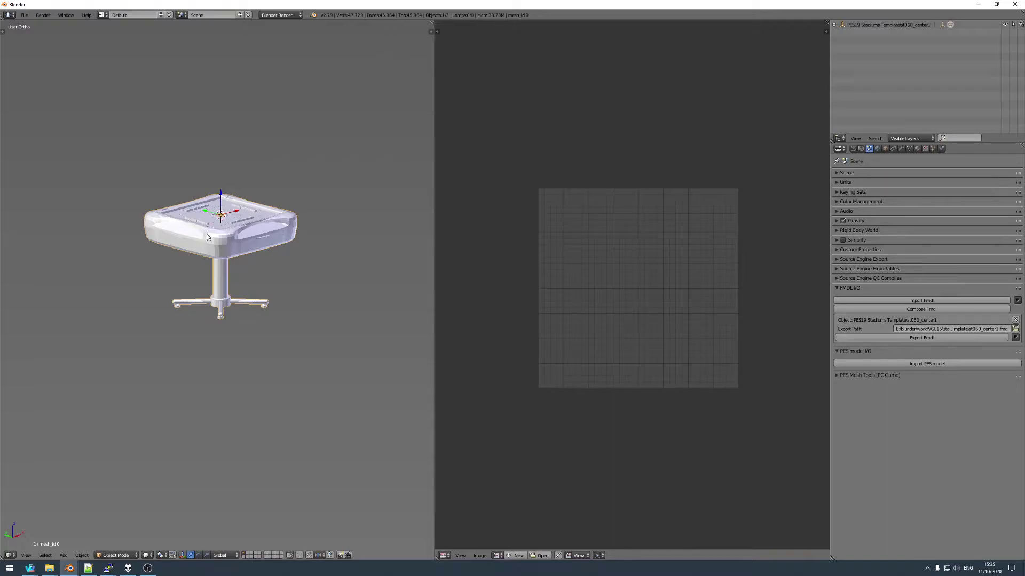
pyautogui.moveTo(208, 237)
pyautogui.mouseDown(button='middle')
pyautogui.moveTo(219, 242)
pyautogui.moveTo(202, 239)
pyautogui.mouseUp(button='middle')
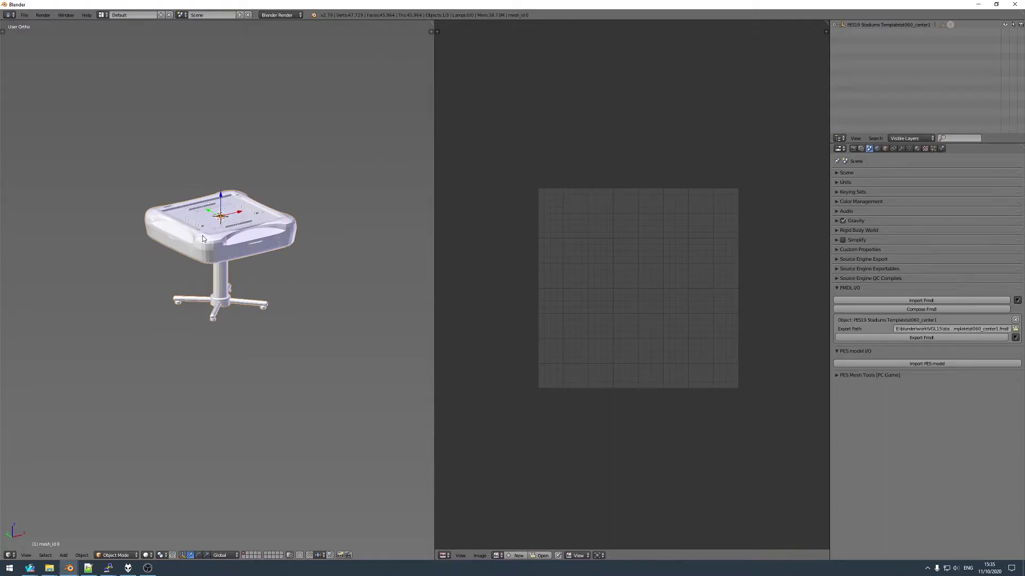
pyautogui.keyDown('shift'); pyautogui.moveTo(220, 242); pyautogui.dragTo(245, 289, button='middle'); pyautogui.keyUp('shift')
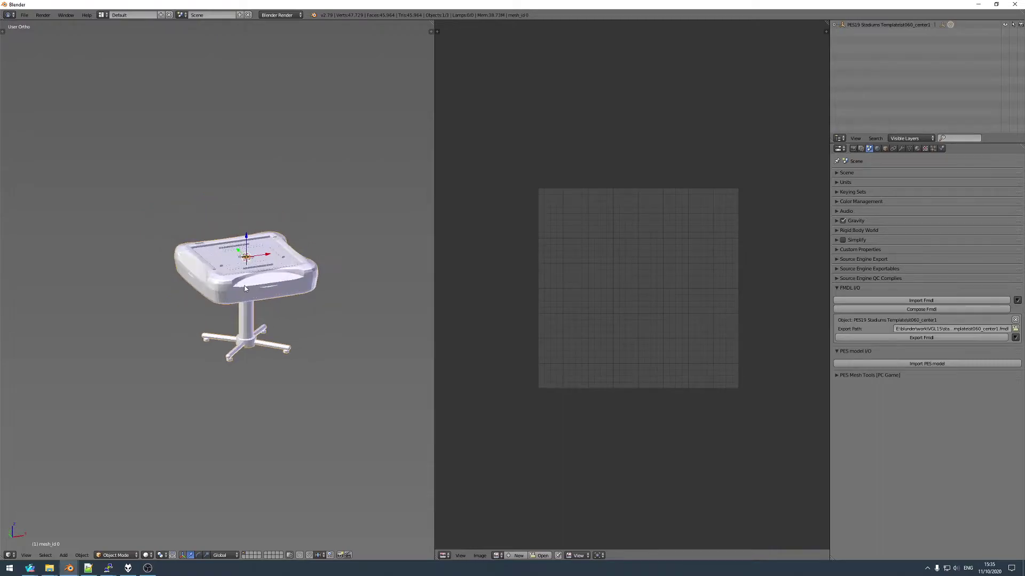
# - Move all of the table mesh's geometry up and away from the origin in edit mode
pyautogui.press('Tab')
pyautogui.scroll(-5, 256, 288)
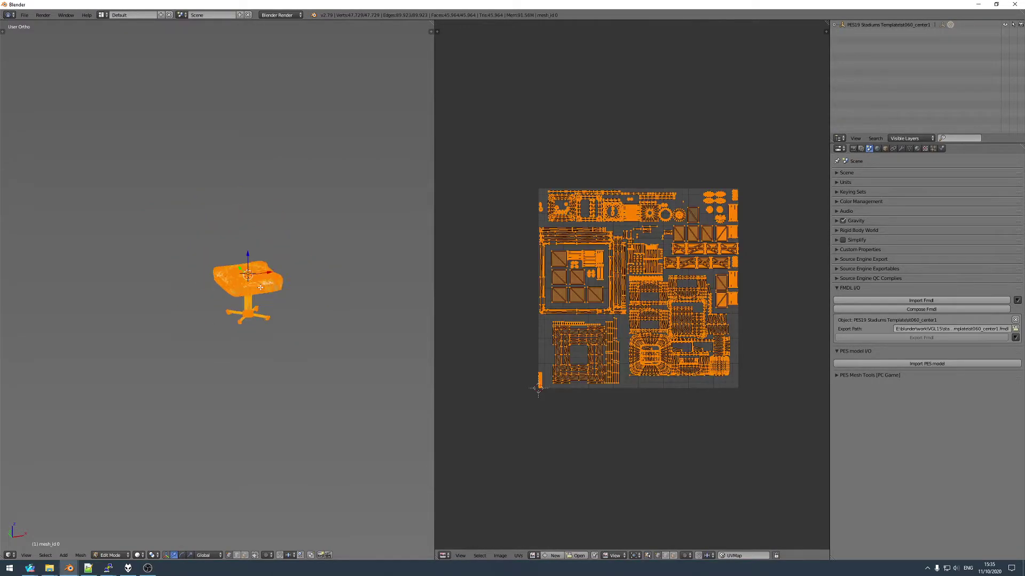
pyautogui.scroll(5, 260, 293)
pyautogui.scroll(-4, 260, 293)
pyautogui.moveTo(260, 294); pyautogui.dragTo(240, 287, button='middle')
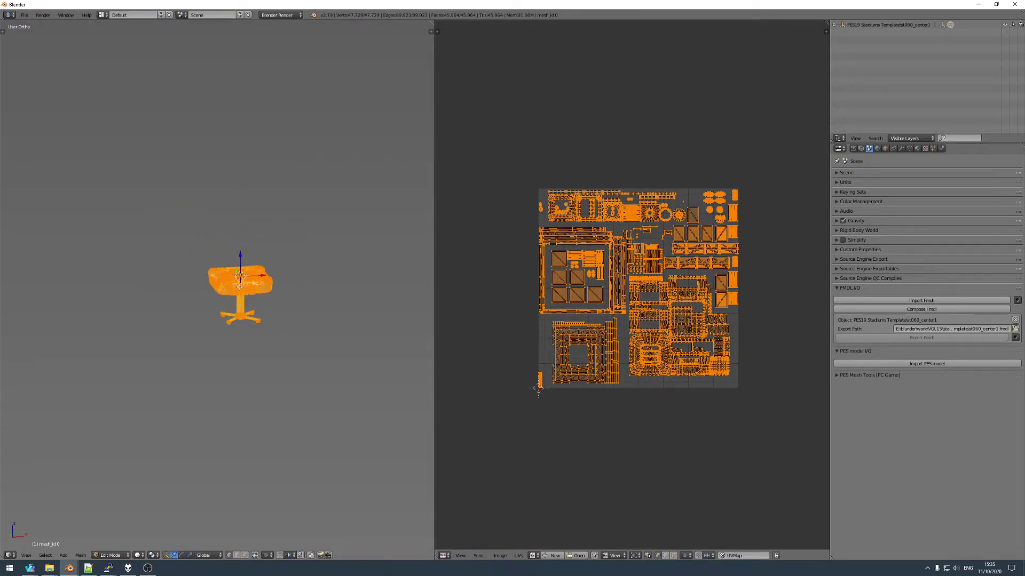
pyautogui.press('g')
pyautogui.click(330, 108)
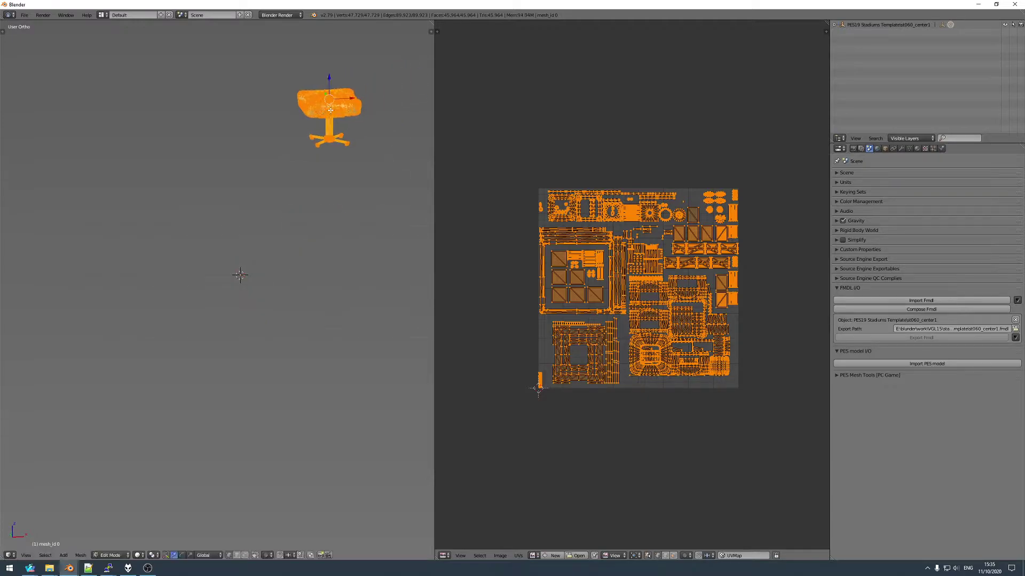
# - Deselect the table's geometry, return to object mode and expand the template's hierarchy down to the mesh level
pyautogui.press('a')
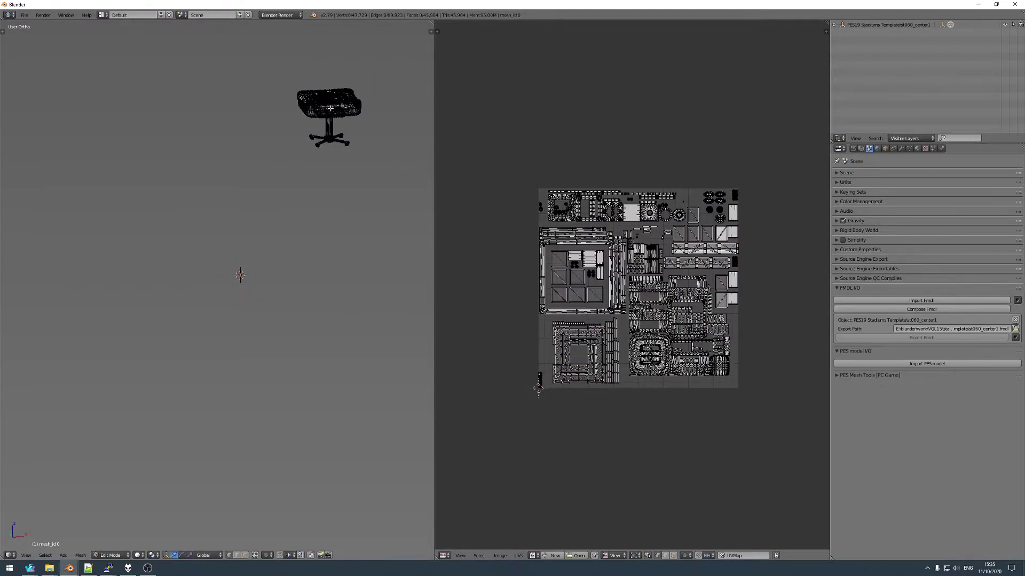
pyautogui.press('Tab')
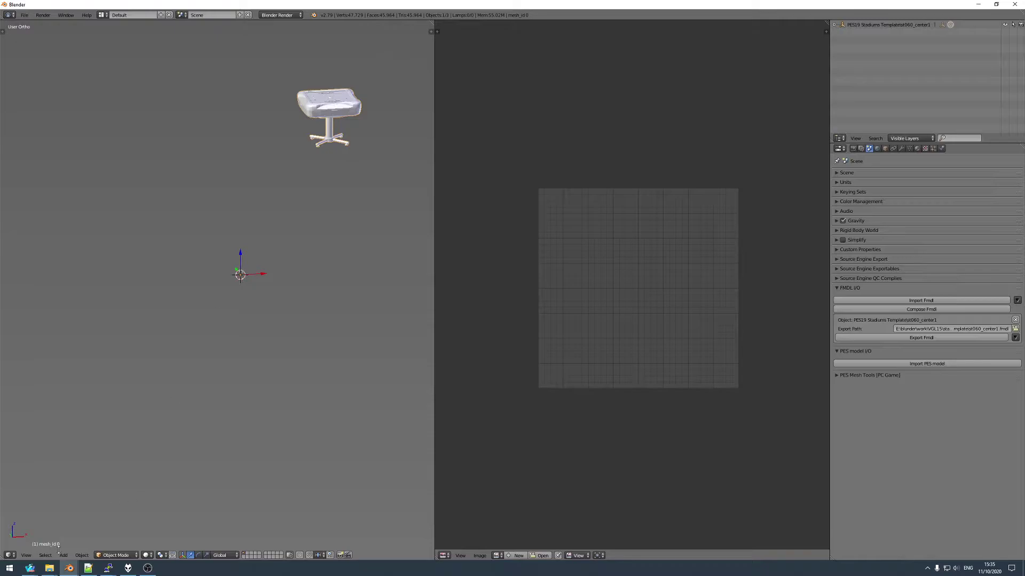
pyautogui.click(834, 25)
pyautogui.click(842, 33)
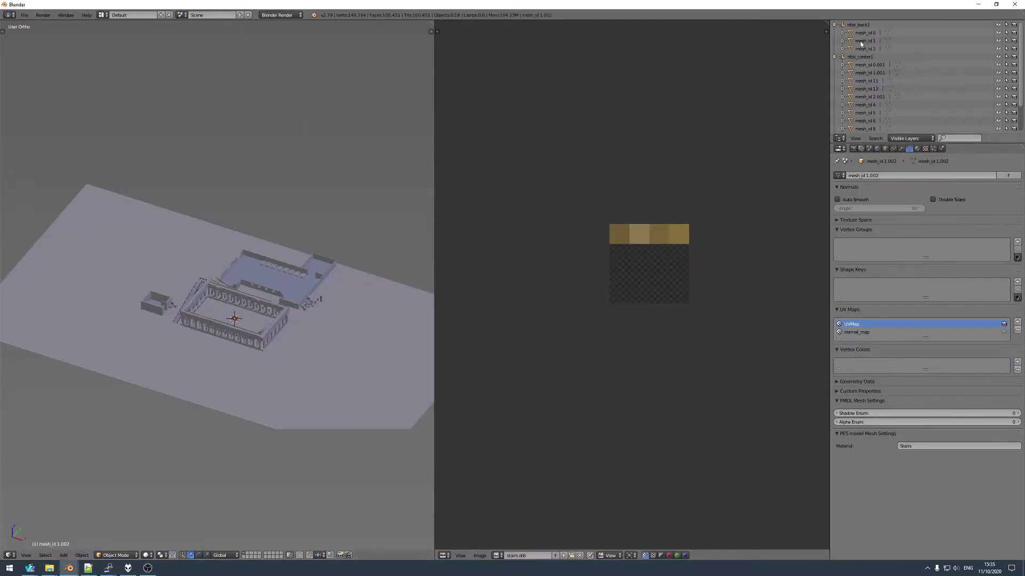
# - Copy the three back1 meshes from the stadium Blender window and paste them into the st060_center1 template window
pyautogui.click(864, 34)
pyautogui.click(865, 40)
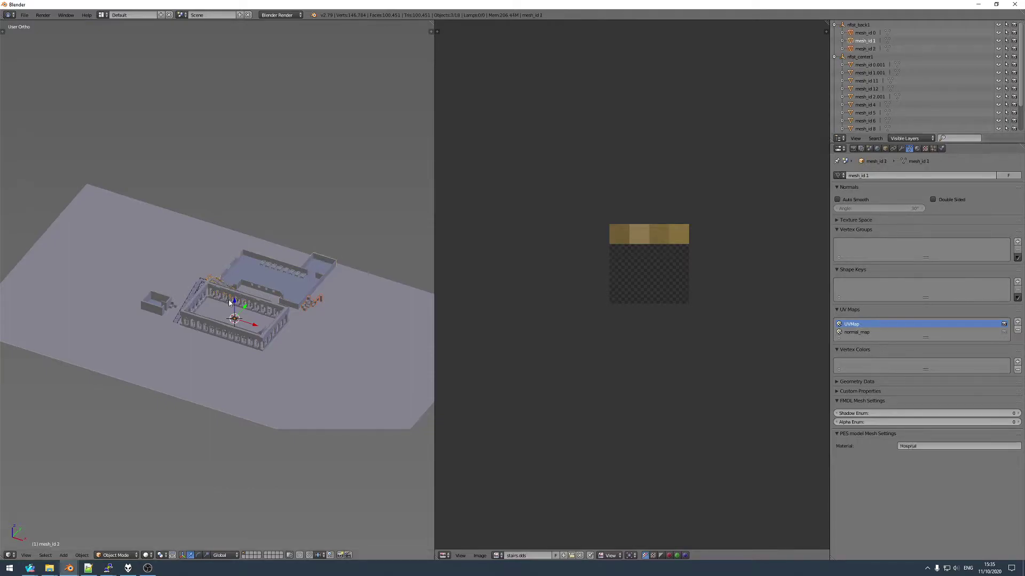
pyautogui.moveTo(240, 305); pyautogui.dragTo(257, 309, button='middle')
pyautogui.hotkey('ctrl', 'c')
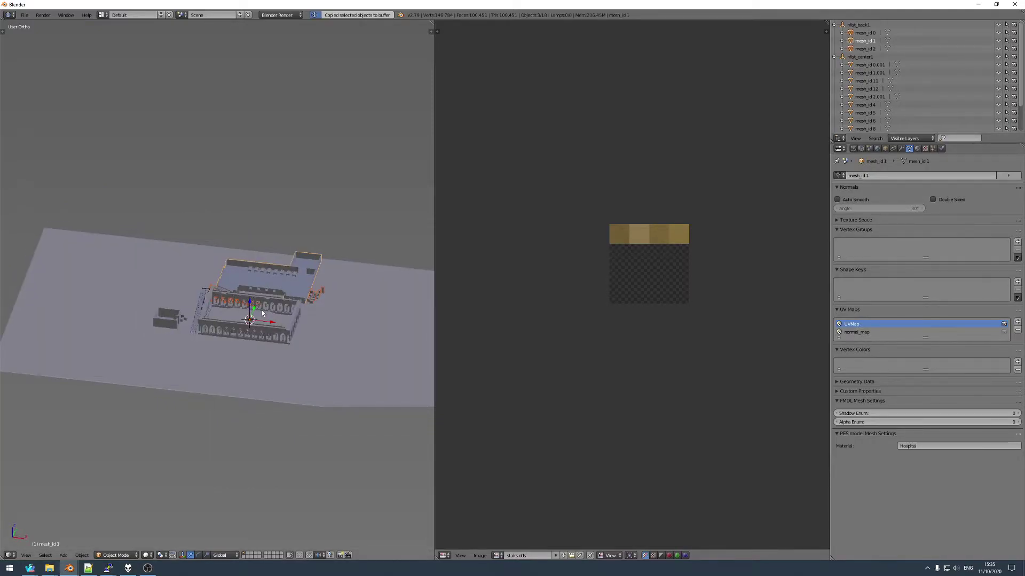
pyautogui.click(68, 571)
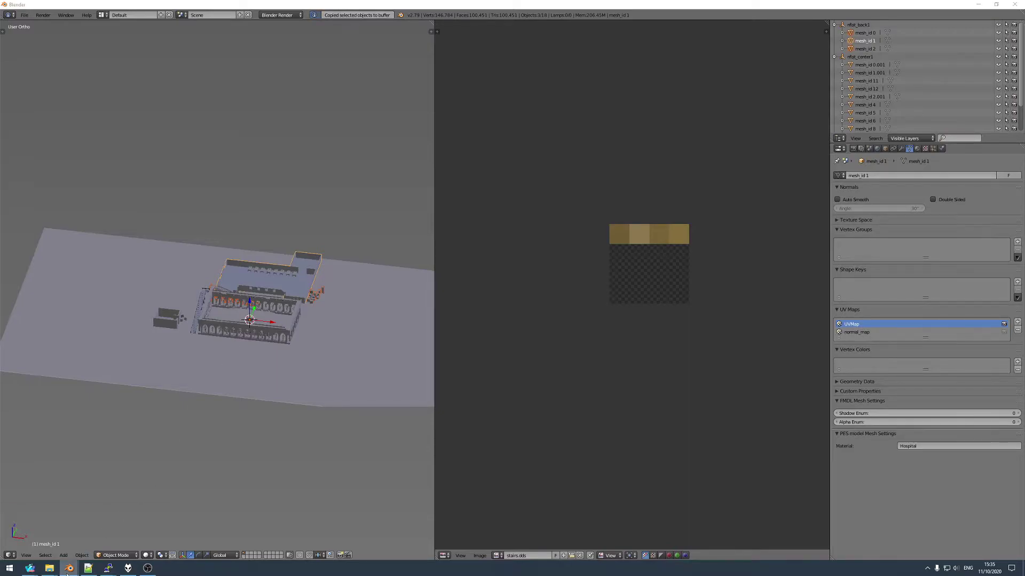
pyautogui.click(123, 534)
pyautogui.hotkey('ctrl', 'v')
pyautogui.press('a')
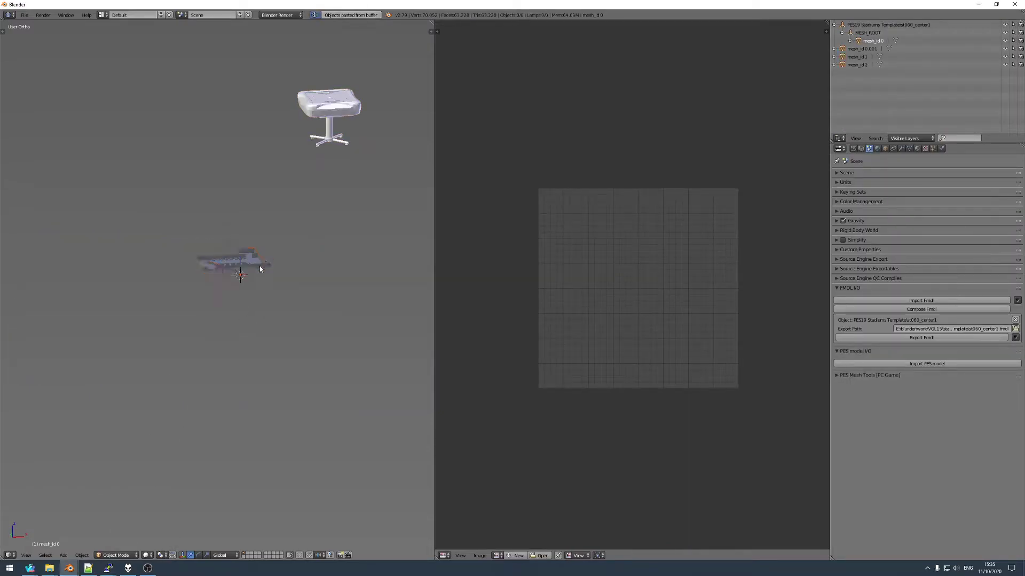
# - Join the pasted mesh_id 0.001 into the table mesh and separate its selected geometry again as its own object under MESH_ROOT
pyautogui.scroll(3, 258, 262)
pyautogui.moveTo(255, 264); pyautogui.dragTo(249, 266, button='middle')
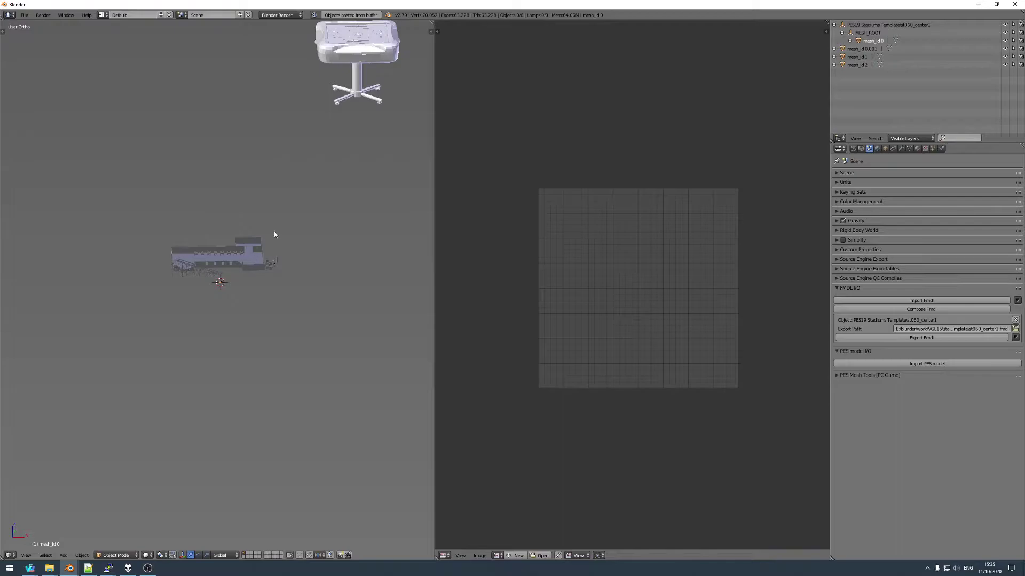
pyautogui.keyDown('shift'); pyautogui.moveTo(273, 232); pyautogui.dragTo(212, 373, button='middle'); pyautogui.keyUp('shift')
pyautogui.scroll(5, 250, 183)
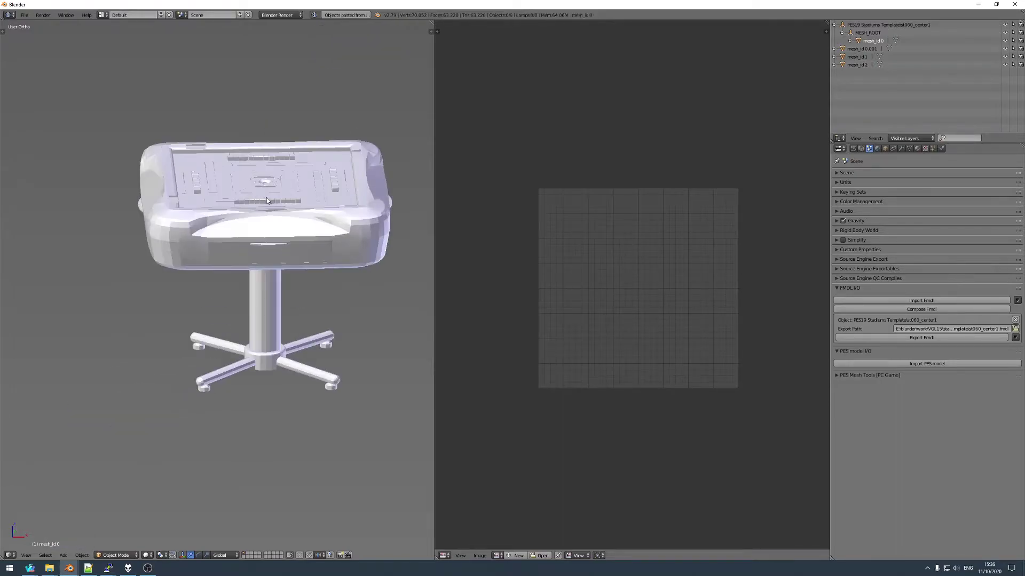
pyautogui.scroll(2, 259, 199)
pyautogui.keyDown('shift'); pyautogui.moveTo(260, 200); pyautogui.dragTo(218, 230, button='middle'); pyautogui.keyUp('shift')
pyautogui.scroll(1, 213, 234)
pyautogui.click(862, 50)
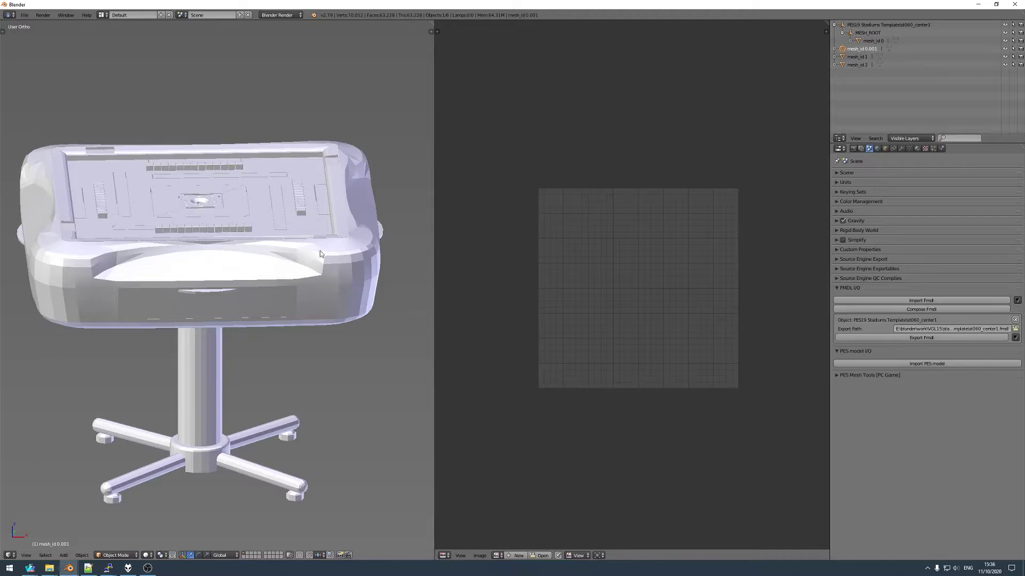
pyautogui.keyDown('shift'); pyautogui.rightClick(350, 272); pyautogui.keyUp('shift')
pyautogui.hotkey('ctrl', 'j')
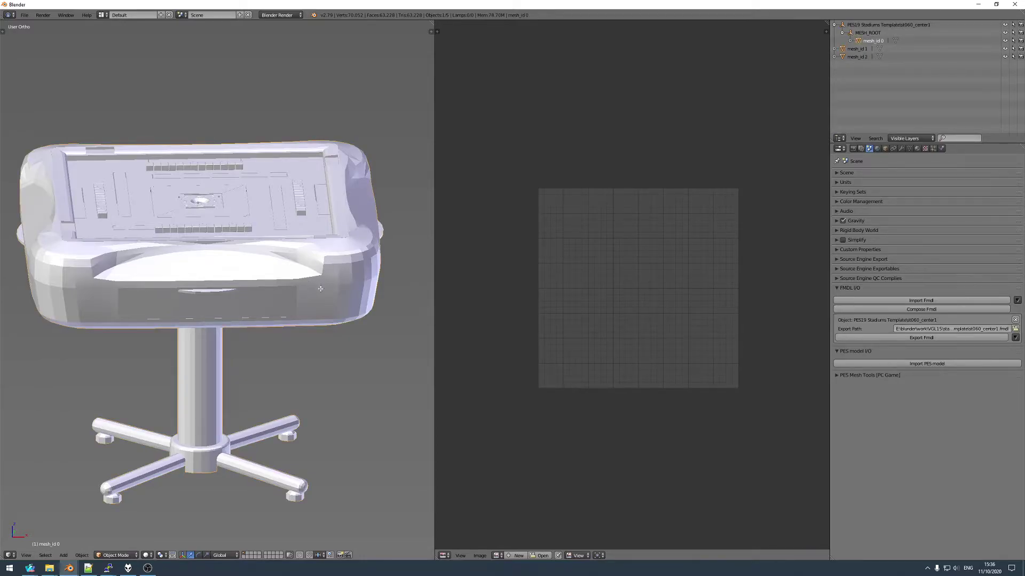
pyautogui.press('Tab')
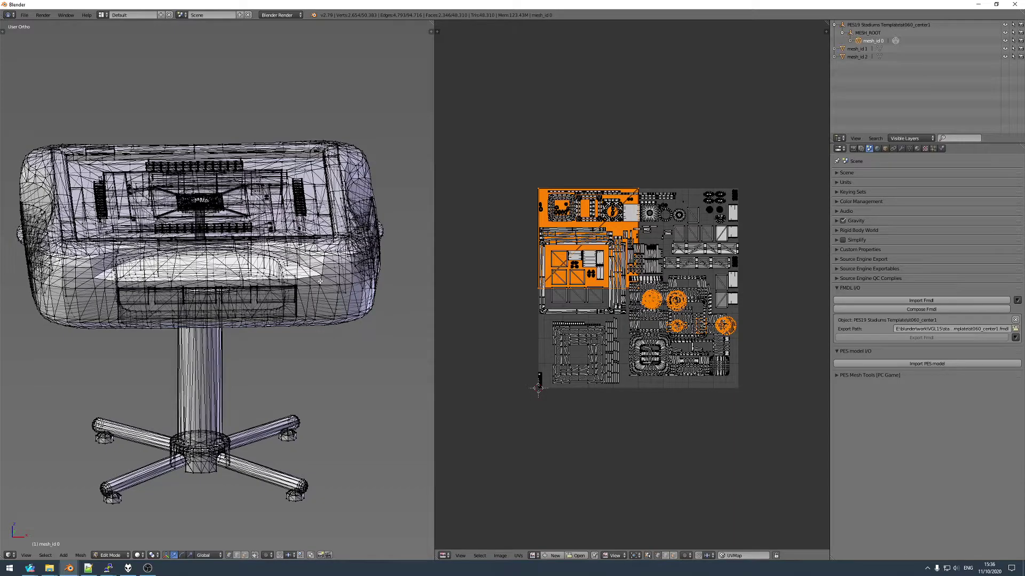
pyautogui.press('p')
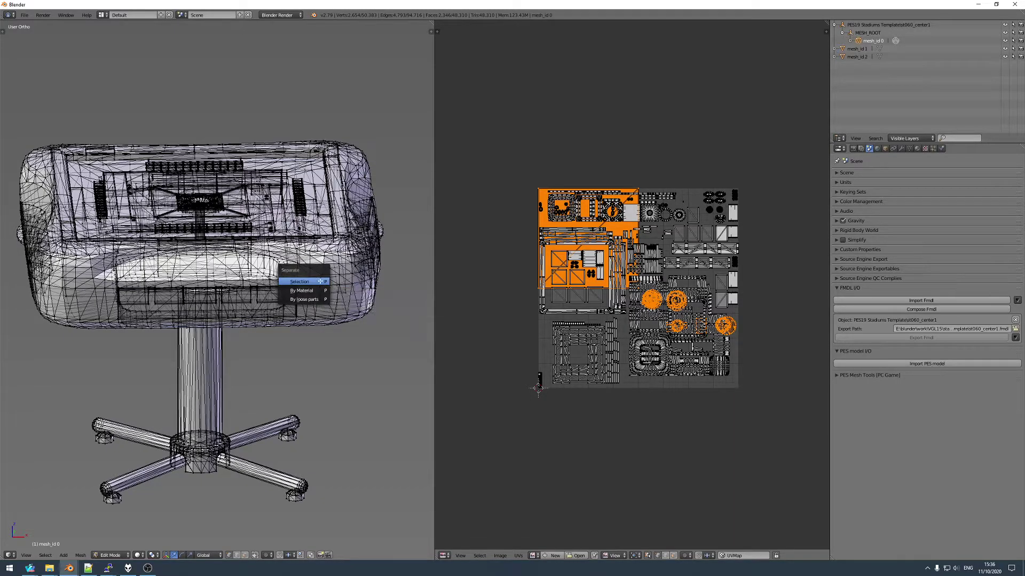
pyautogui.click(320, 280)
pyautogui.press('Tab')
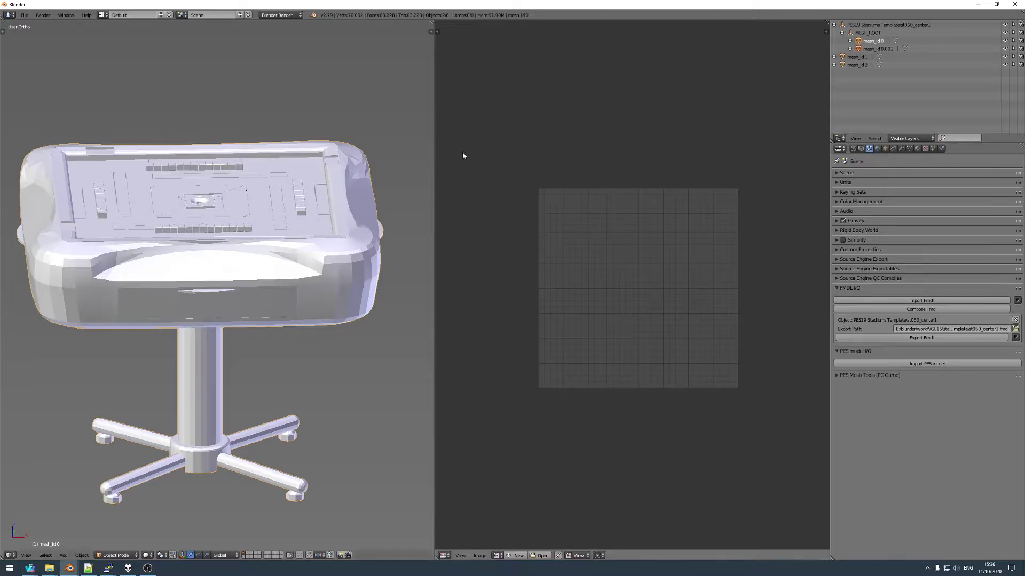
# - Merge the pasted mesh_id 1 into the table mesh and split it off again as a separate object under MESH_ROOT
pyautogui.click(863, 57)
pyautogui.keyDown('shift'); pyautogui.rightClick(353, 304); pyautogui.keyUp('shift')
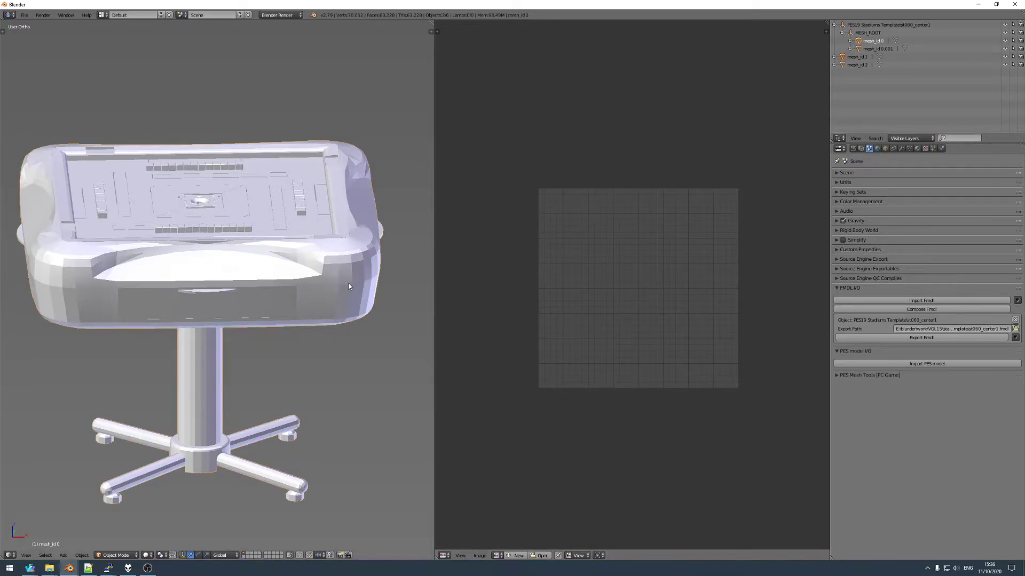
pyautogui.press('Tab')
pyautogui.press('Tab')
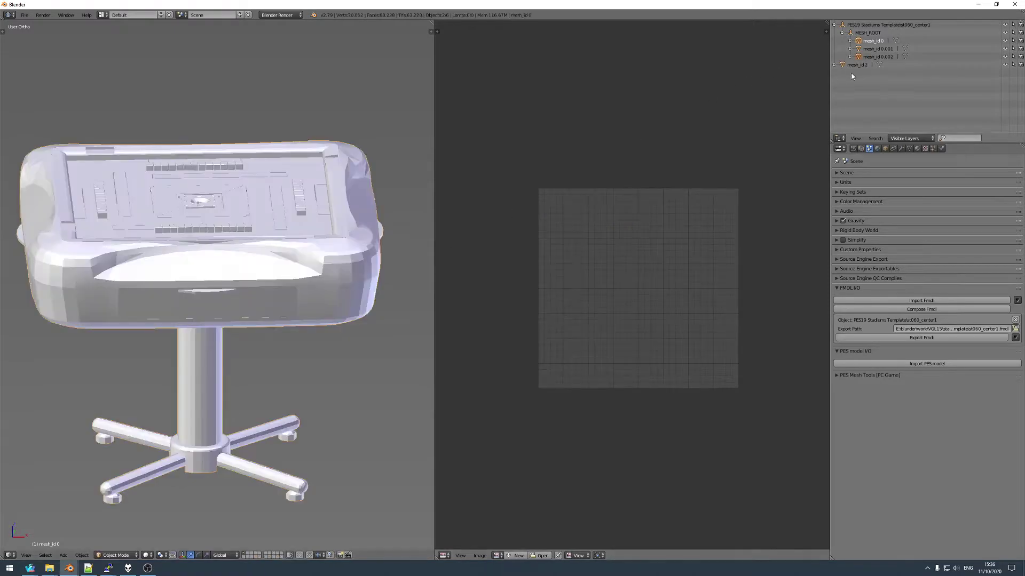
# - Join the pasted mesh_id 2 with the table mesh and separate it by selection so it sits under MESH_ROOT
pyautogui.hotkey('ctrl', 'j')
pyautogui.press('Tab')
pyautogui.press('p')
pyautogui.click(262, 262)
pyautogui.press('Tab')
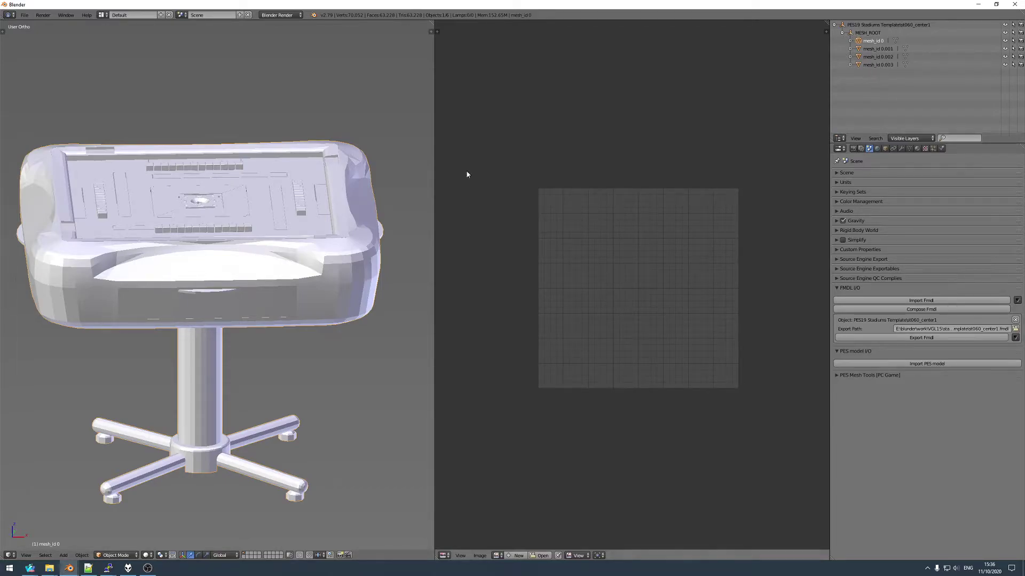
# - Delete the original table mesh from the template
pyautogui.scroll(-2, 291, 263)
pyautogui.moveTo(291, 264); pyautogui.dragTo(307, 263, button='middle')
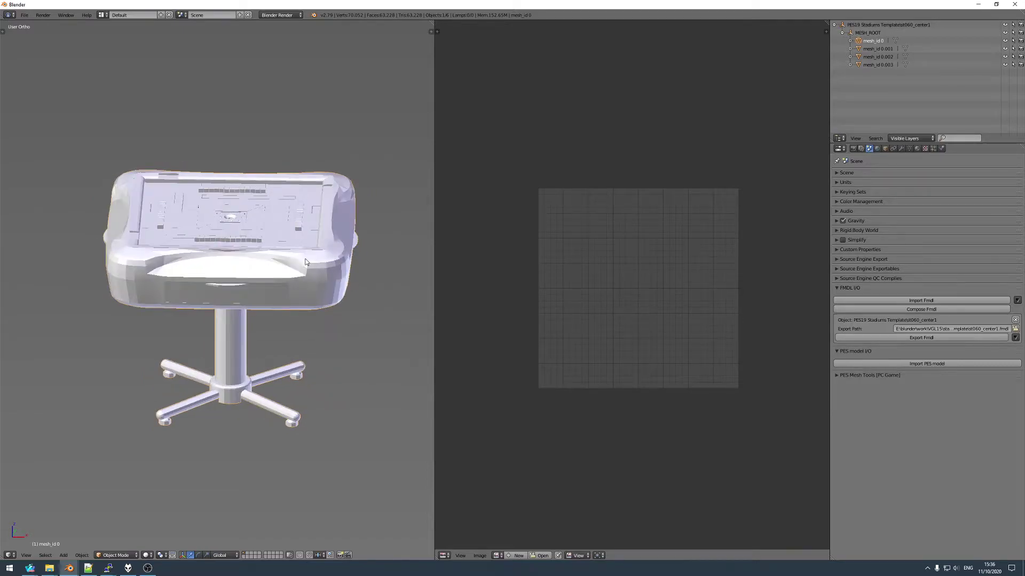
pyautogui.press('x')
pyautogui.click(255, 256)
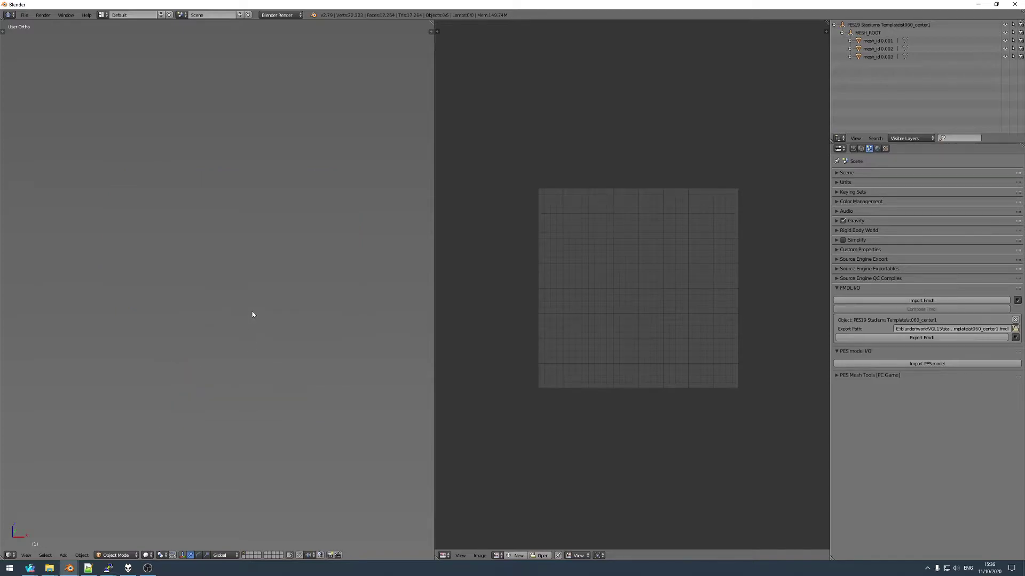
# - Check the remaining meshes one by one and examine the material and texture settings of the crate mesh, mesh_id 0.001
pyautogui.scroll(-5, 250, 318)
pyautogui.scroll(3, 249, 318)
pyautogui.rightClick(302, 320)
pyautogui.moveTo(302, 321); pyautogui.dragTo(291, 300, button='middle')
pyautogui.rightClick(193, 312)
pyautogui.moveTo(358, 308); pyautogui.dragTo(256, 296, button='middle')
pyautogui.rightClick(261, 313)
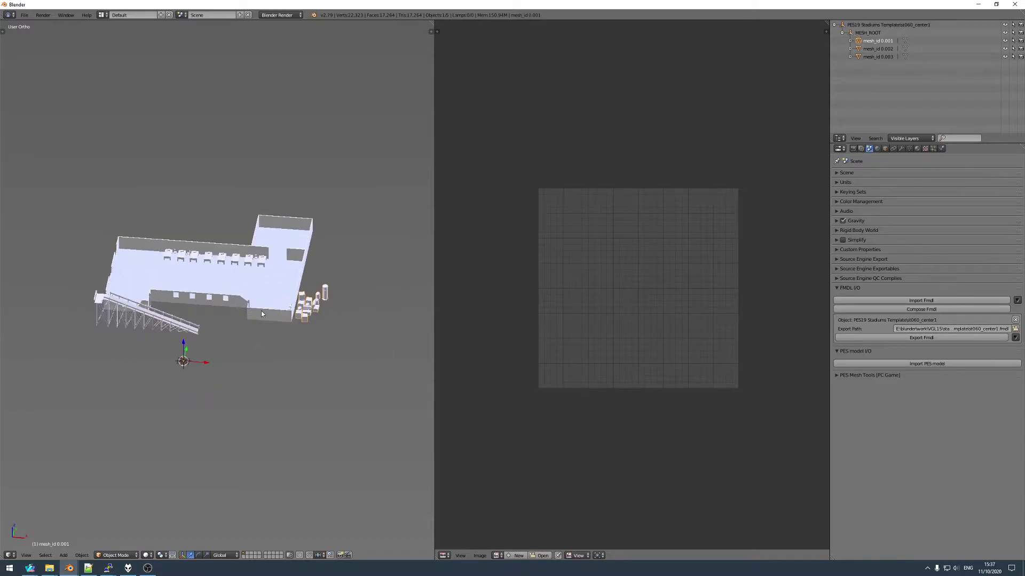
pyautogui.click(917, 149)
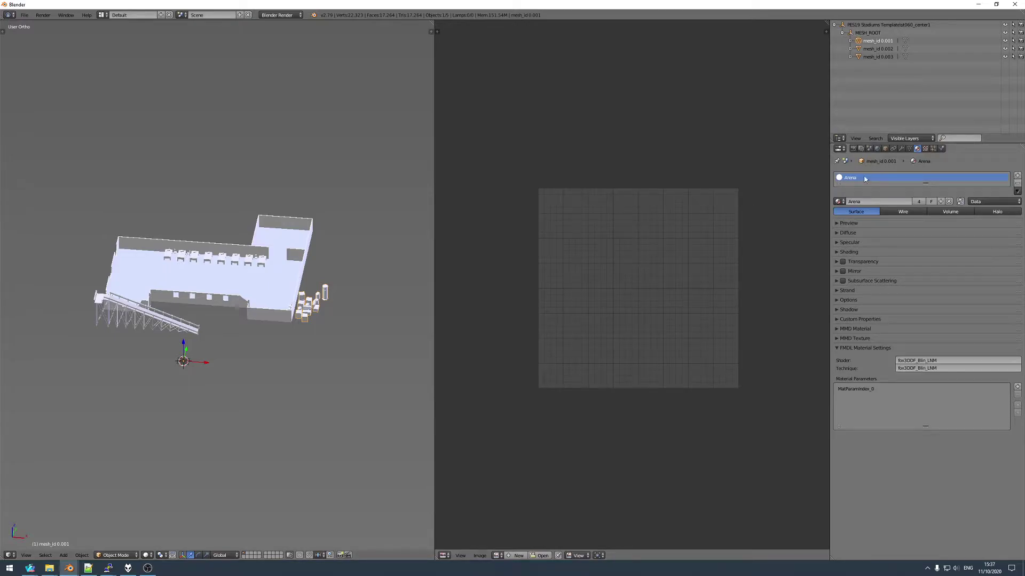
pyautogui.click(925, 149)
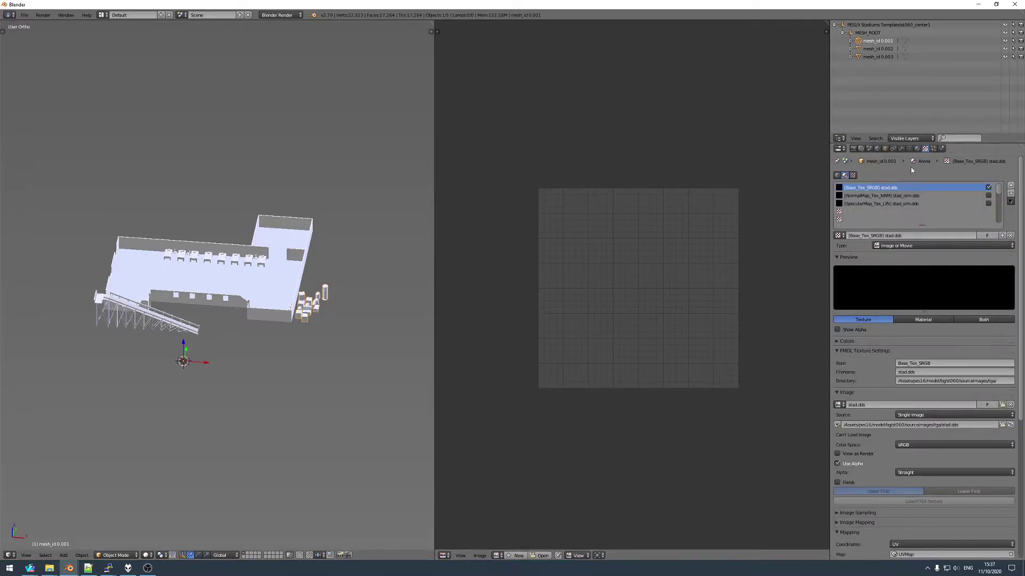
pyautogui.click(917, 149)
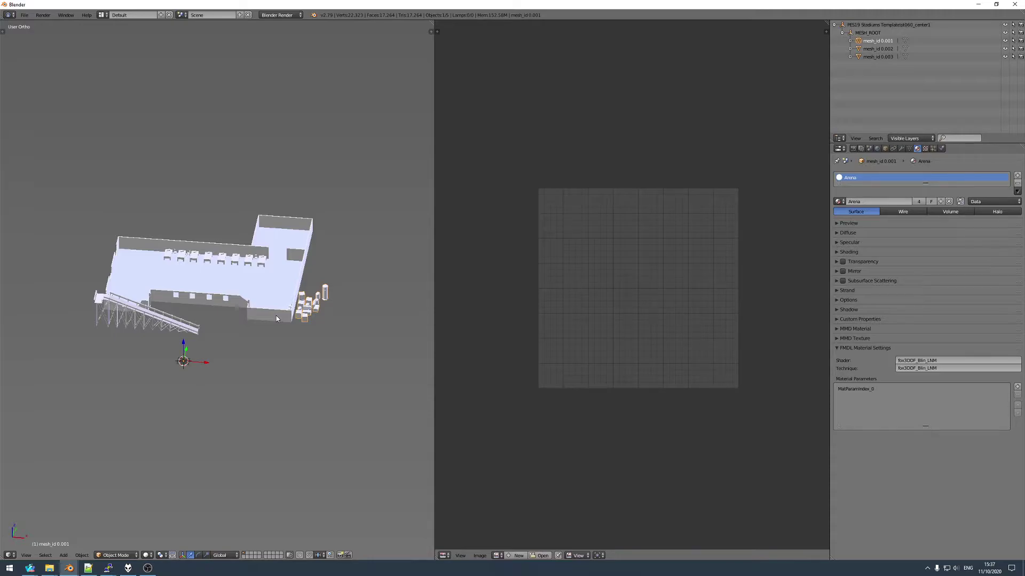
# - Select all geometry of mesh_id 0.001 and assign the bank.dds image to its UVs
pyautogui.press('Tab')
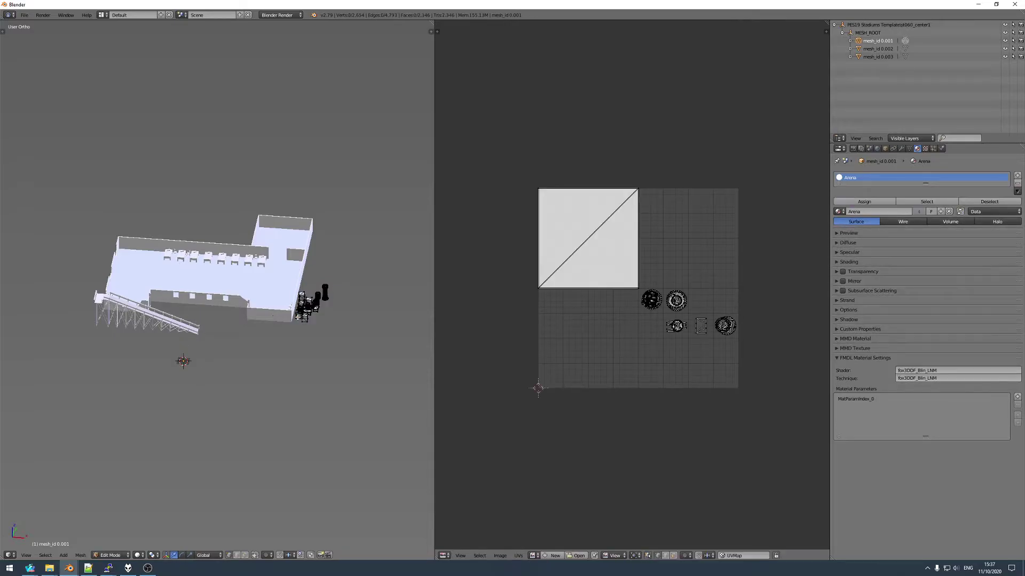
pyautogui.press('a')
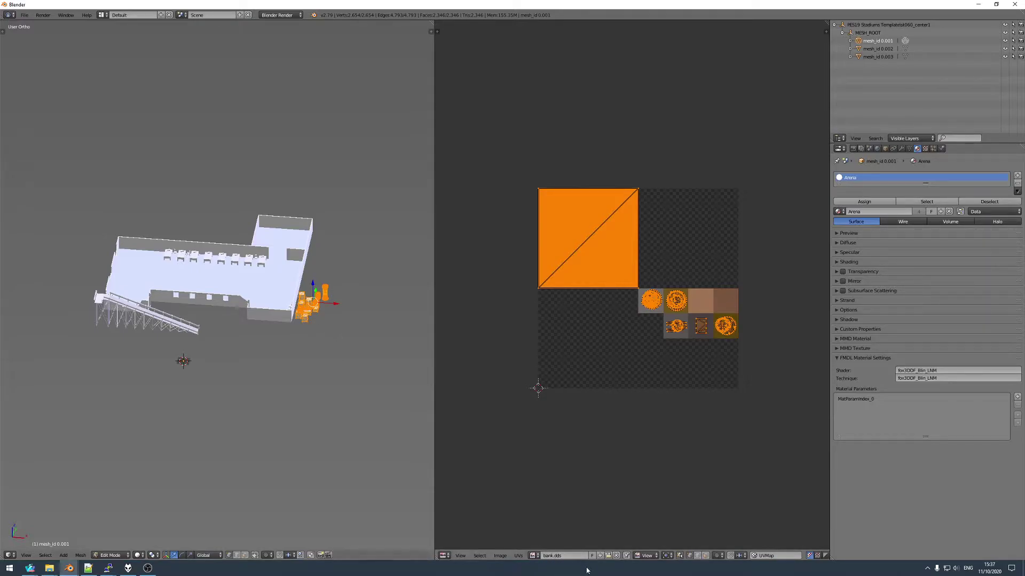
pyautogui.press('Tab')
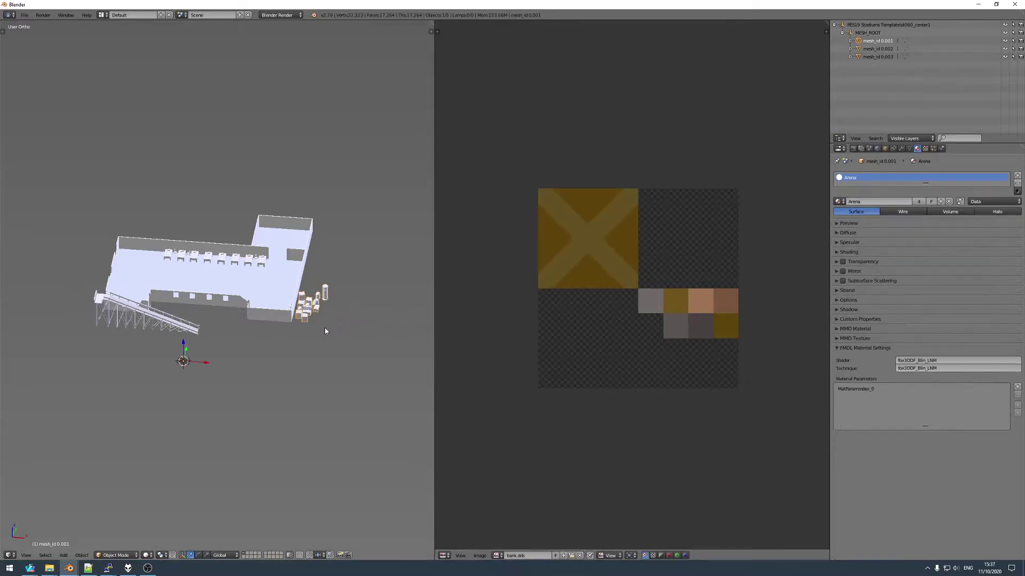
# - Make the Arena material on mesh_id 0.001 single-user and rename the copy to Bank
pyautogui.click(918, 202)
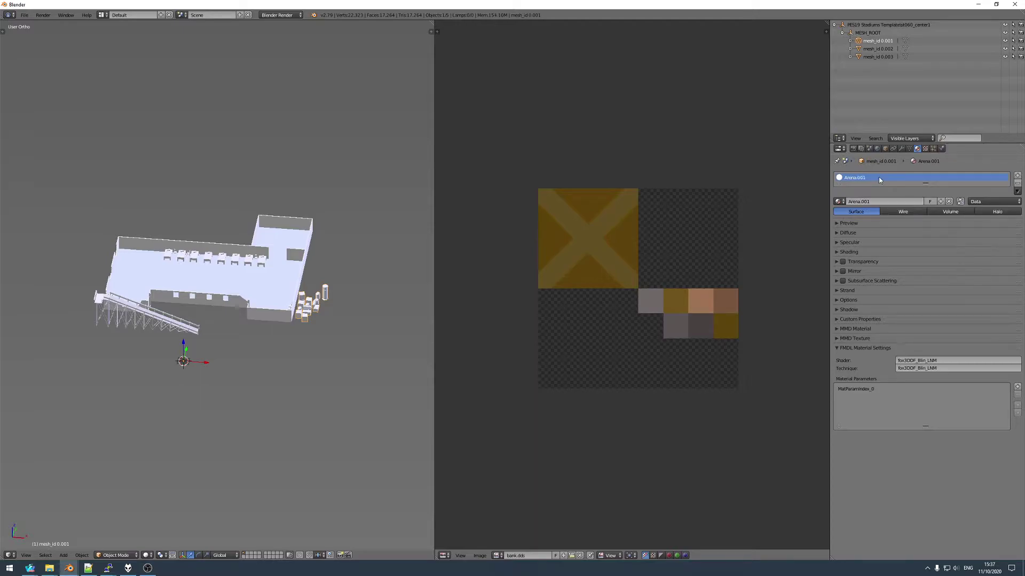
pyautogui.doubleClick(864, 177)
pyautogui.write('Bank')
pyautogui.press('Return')
# - Make the Bank material's Base_Tex_SRGB texture single-user and set its FMDL filename to bank.dds
pyautogui.click(927, 150)
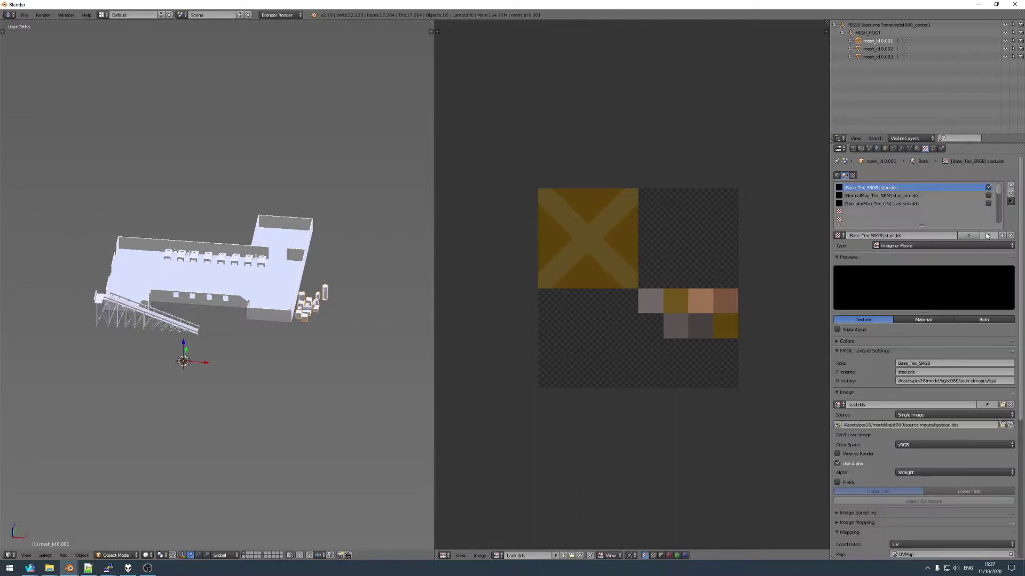
pyautogui.click(969, 235)
pyautogui.click(925, 372)
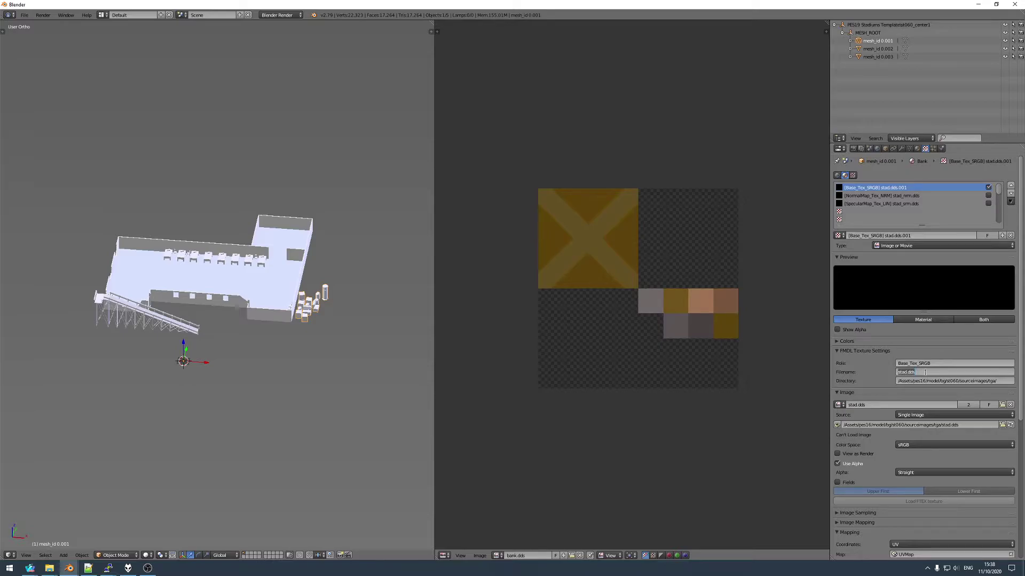
pyautogui.write('bank.dds')
pyautogui.press('Return')
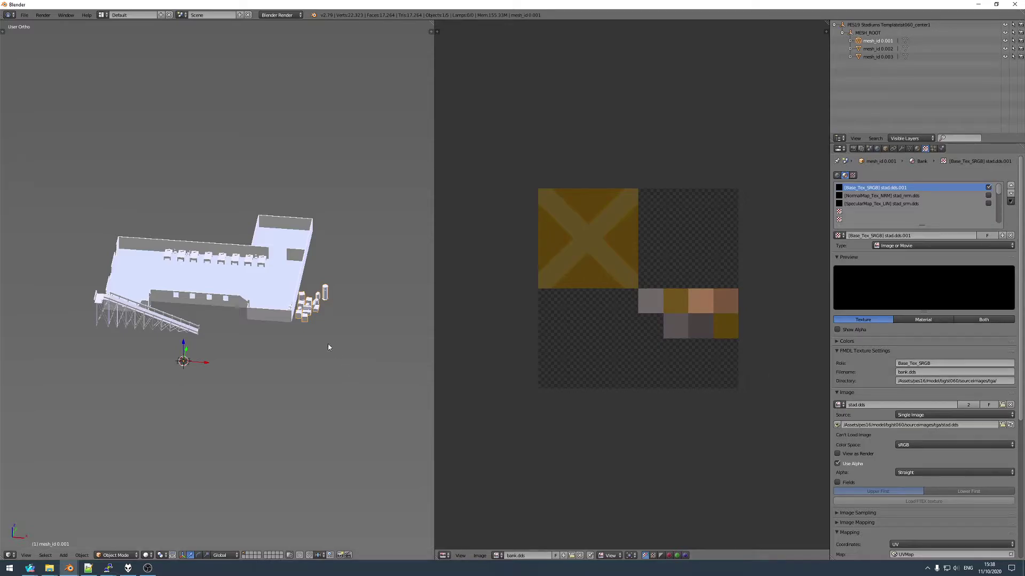
# - Select the building mesh, mesh_id 0.002, and assign the hospital.dds image to its UVs
pyautogui.moveTo(267, 309); pyautogui.dragTo(319, 309, button='middle')
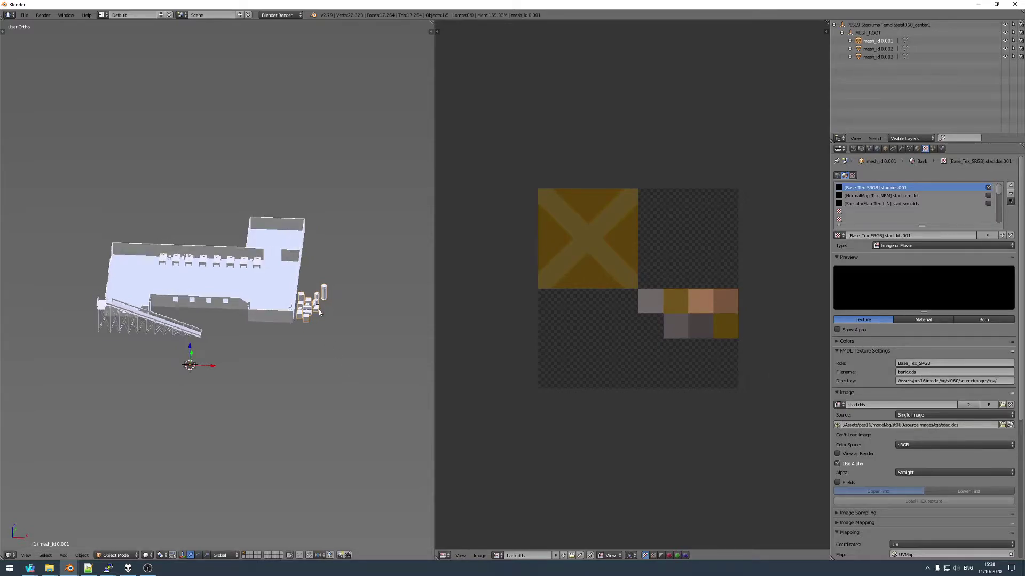
pyautogui.rightClick(271, 318)
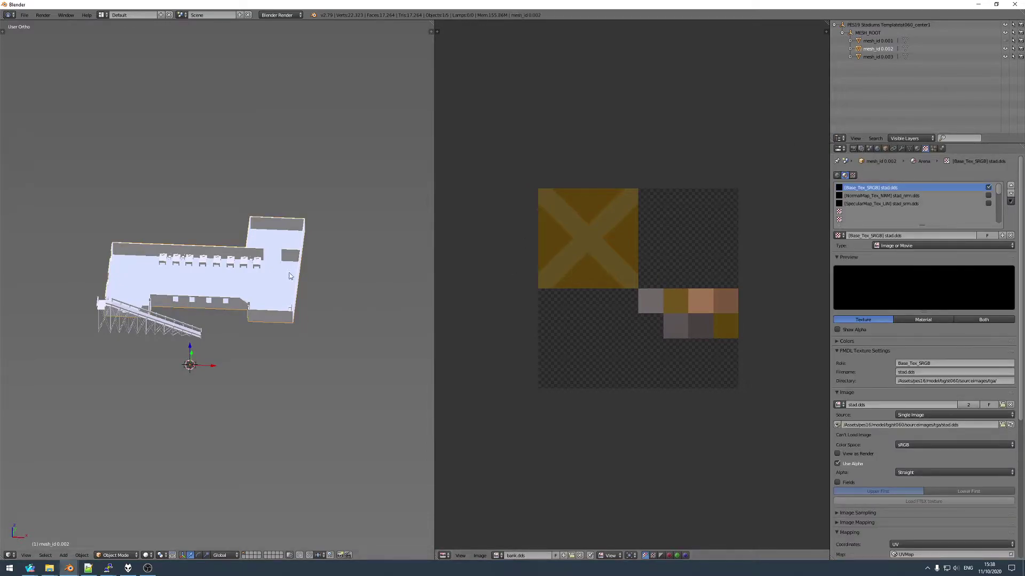
pyautogui.click(917, 148)
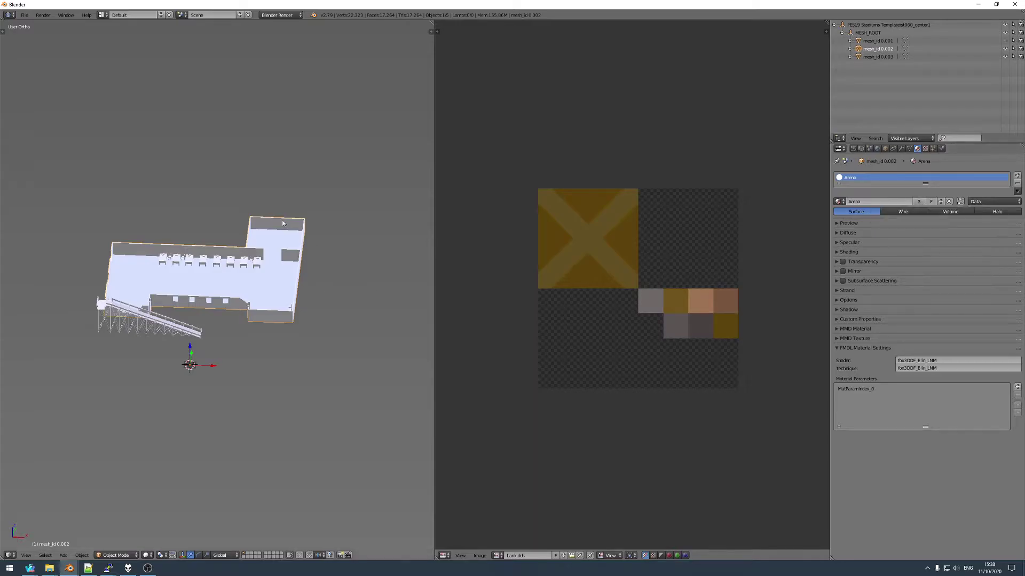
pyautogui.press('Tab')
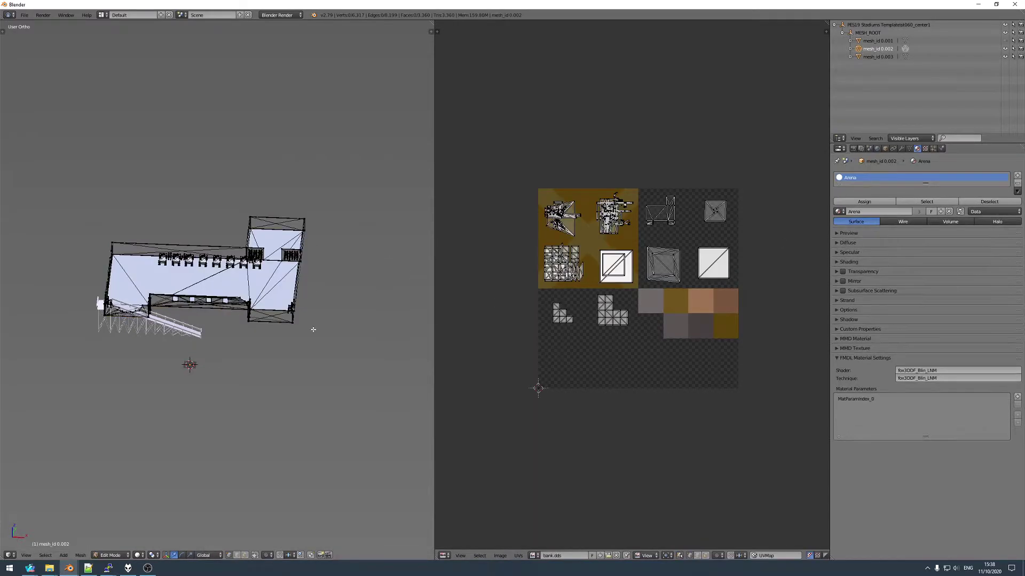
pyautogui.press('Tab')
# - Make the Arena material on mesh_id 0.002 single-user and rename the copy to Hospital
pyautogui.click(918, 201)
pyautogui.doubleClick(868, 177)
pyautogui.write('Hospital')
pyautogui.press('Return')
# - Make the Hospital material's Base_Tex_SRGB texture single-user and set its FMDL filename to hospital.dds
pyautogui.click(925, 148)
pyautogui.click(923, 372)
pyautogui.write('ho')
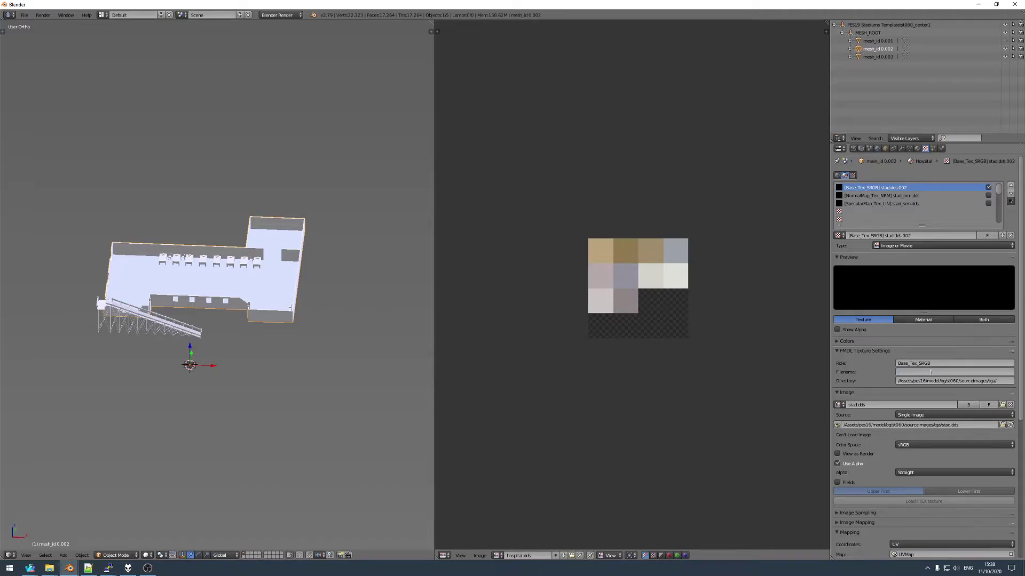
pyautogui.write('spital.dds')
pyautogui.press('Return')
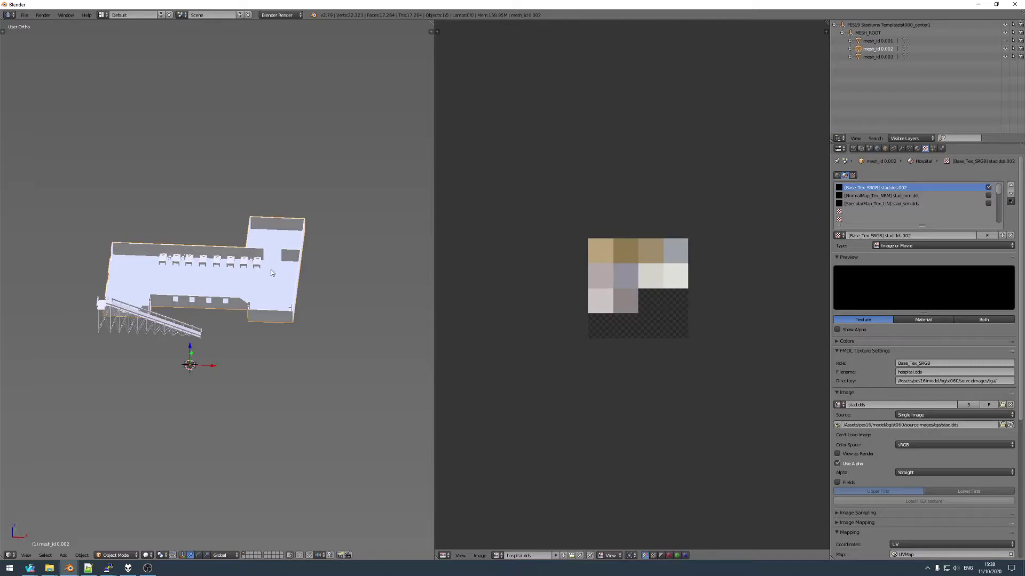
# - Hide the building mesh and make the Arena material on the stairs mesh, mesh_id 0.003, single-user
pyautogui.moveTo(254, 298); pyautogui.dragTo(230, 315, button='middle')
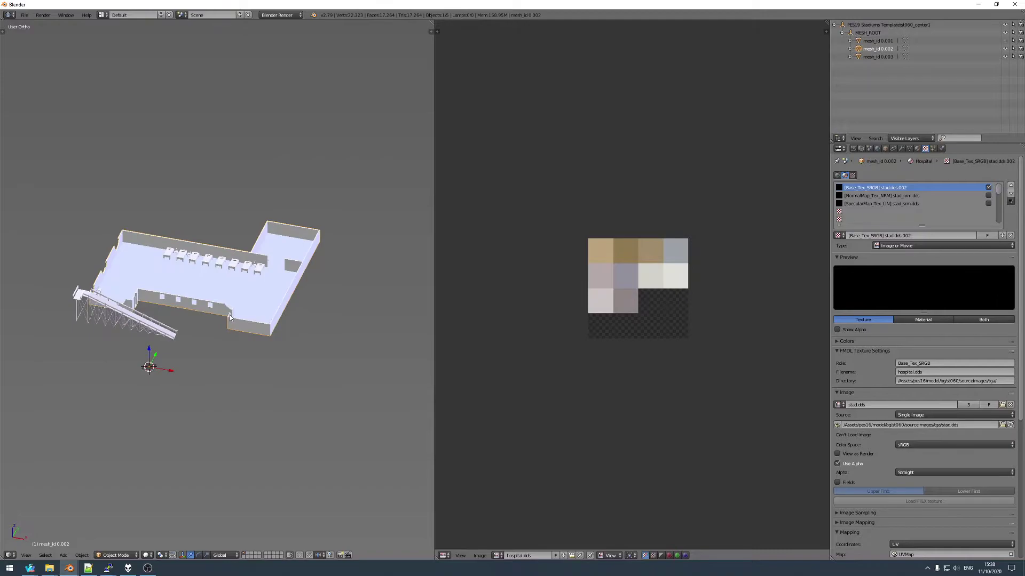
pyautogui.press('h')
pyautogui.rightClick(128, 312)
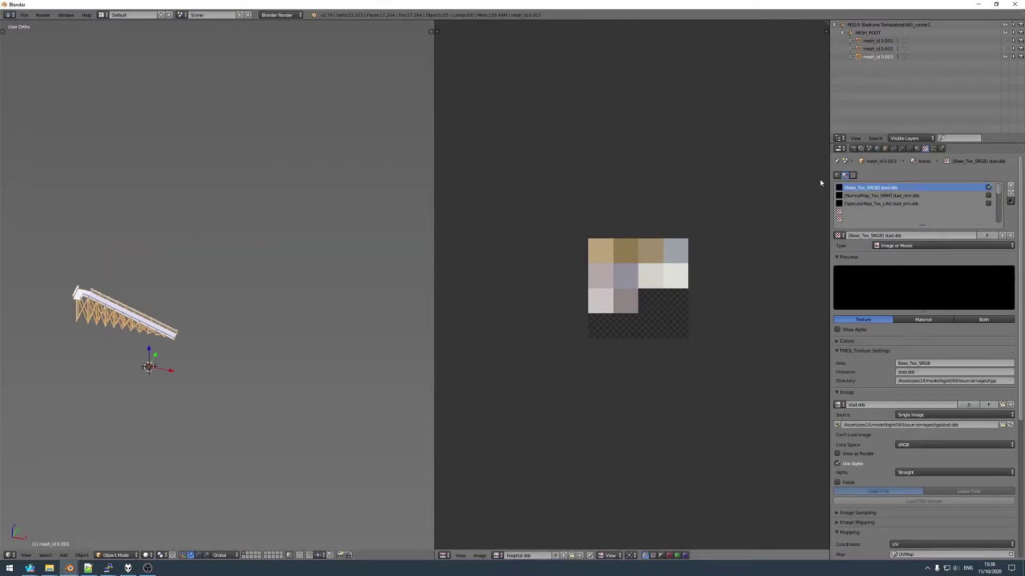
pyautogui.click(916, 149)
pyautogui.doubleClick(877, 179)
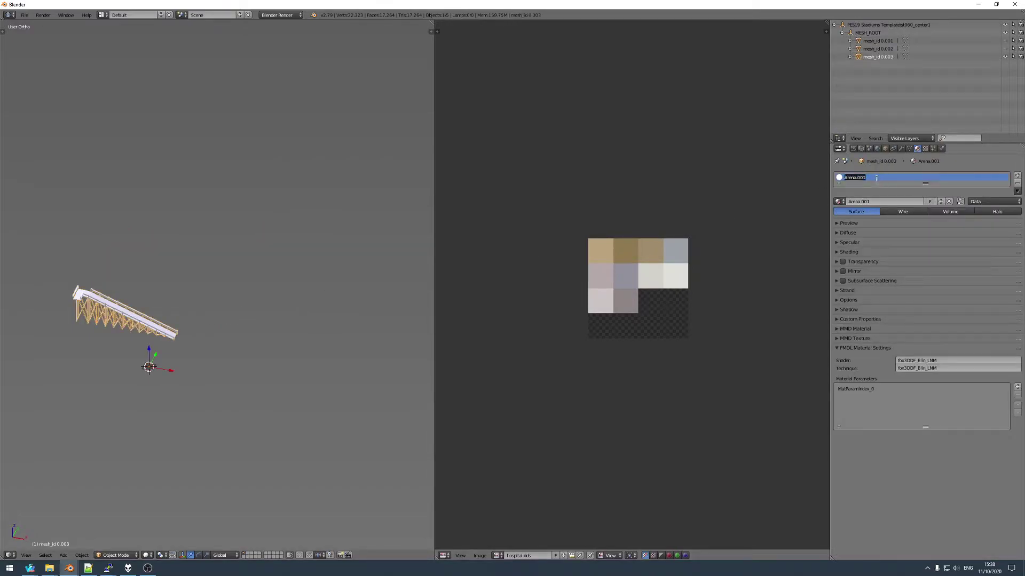
pyautogui.press('Return')
# - Assign the stairs.dds image to all UVs of the stairs mesh
pyautogui.press('Tab')
pyautogui.press('a')
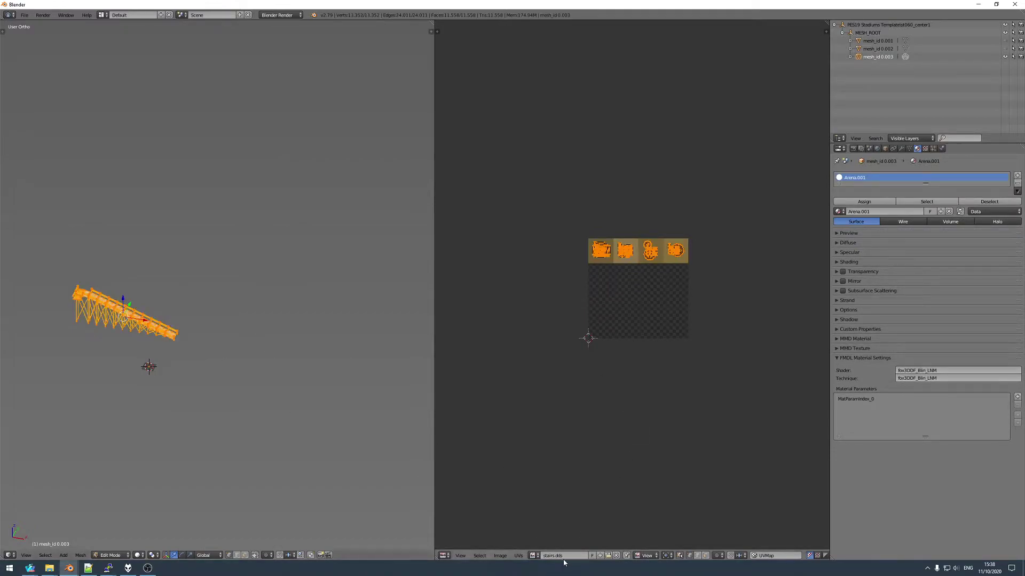
pyautogui.press('Tab')
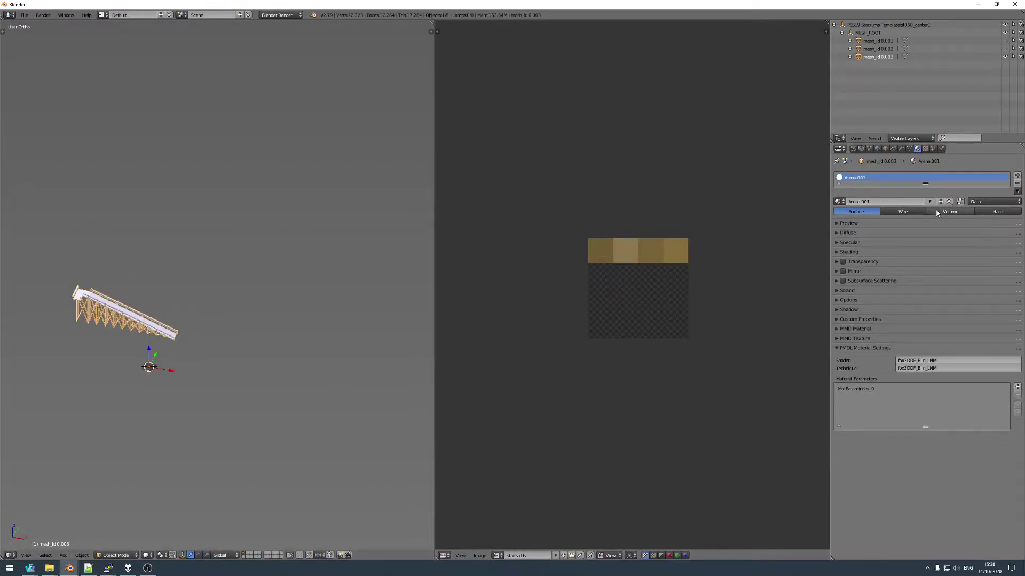
# - Rename the stairs mesh's Arena.001 material to Stairs
pyautogui.doubleClick(854, 178)
pyautogui.write('Stairs')
pyautogui.press('Return')
pyautogui.scroll(3, 119, 299)
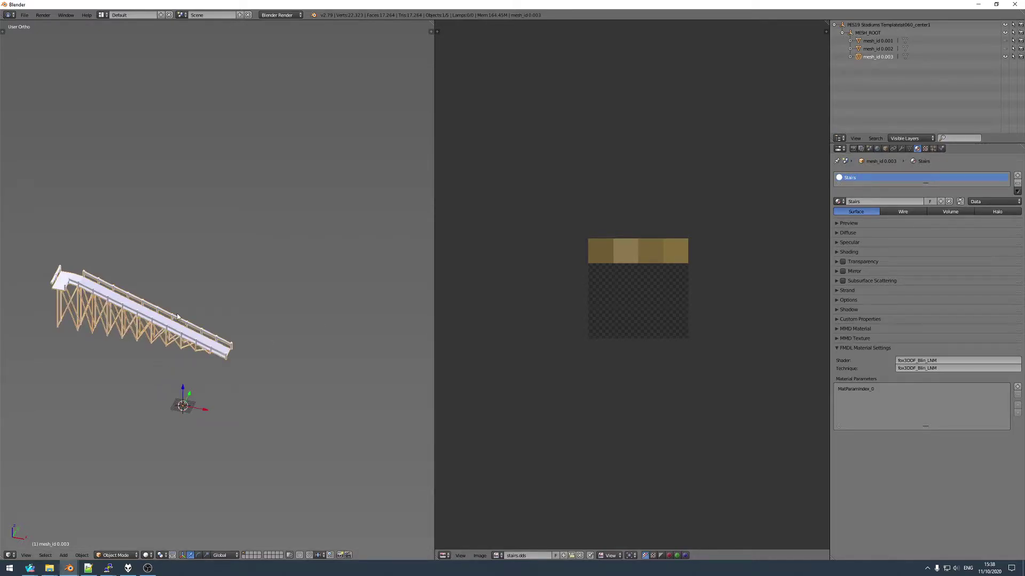
pyautogui.scroll(-2, 165, 321)
pyautogui.scroll(2, 165, 321)
pyautogui.scroll(-1, 162, 327)
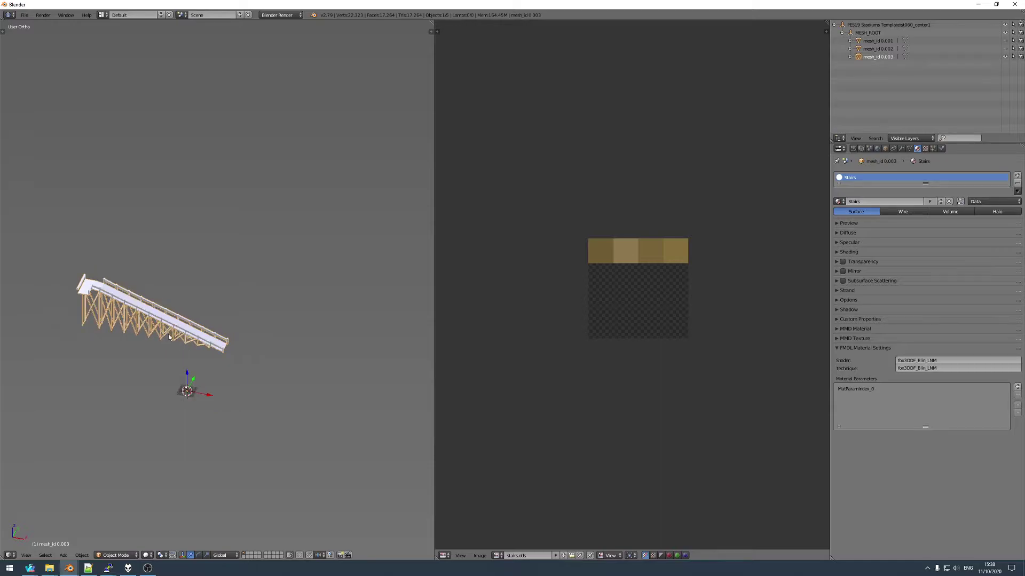
# - Make the Stairs material's Base_Tex_SRGB texture single-user with FMDL filename stairs.dds, and unhide all meshes
pyautogui.click(925, 149)
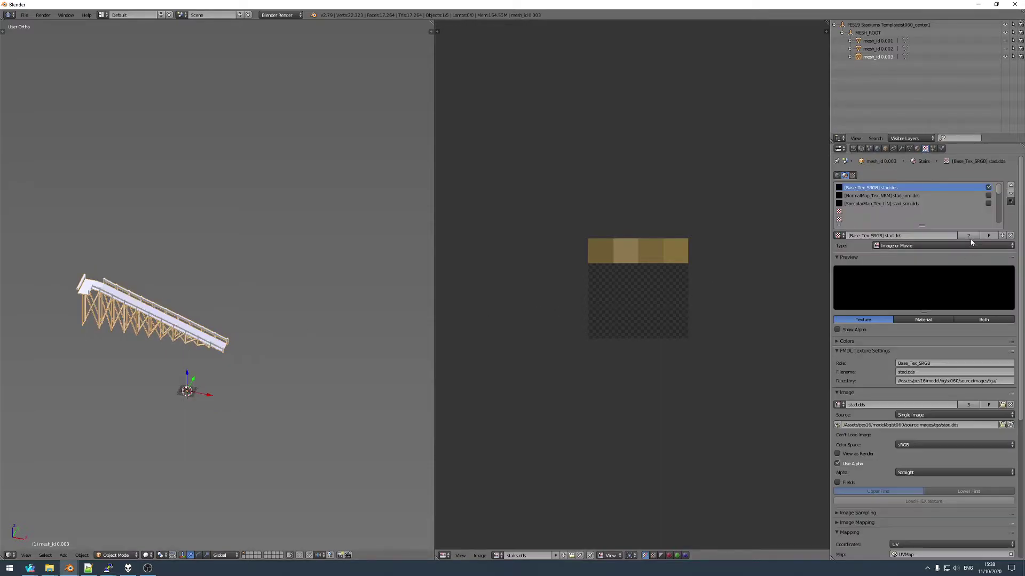
pyautogui.click(919, 371)
pyautogui.press('BackSpace')
pyautogui.press('Return')
pyautogui.hotkey('alt', 'h')
# - Examine the UV layout and FMDL texture filenames of the building, bank and stairs meshes
pyautogui.click(243, 267)
pyautogui.scroll(-4, 243, 266)
pyautogui.scroll(4, 210, 299)
pyautogui.scroll(-5, 210, 299)
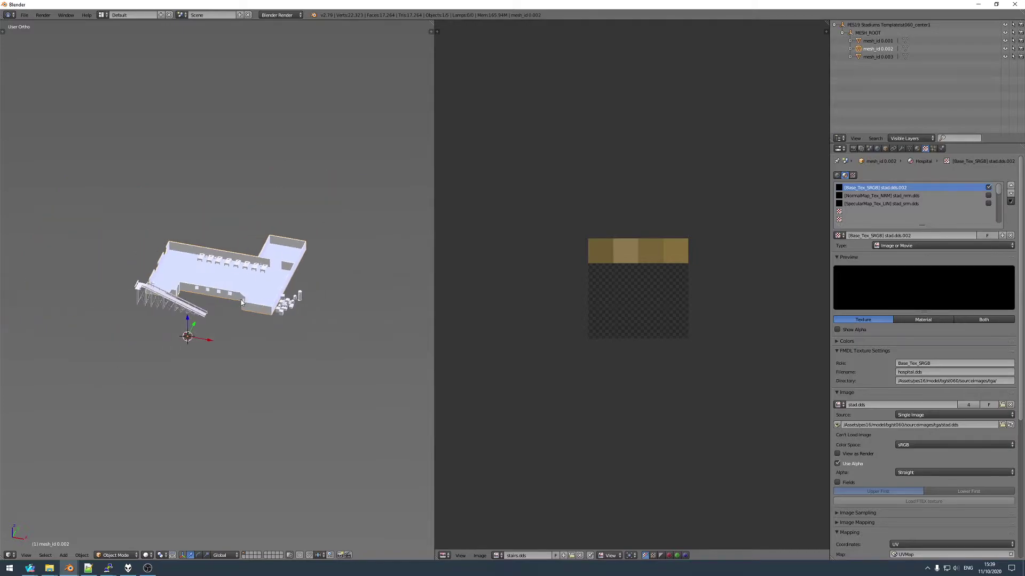
pyautogui.scroll(2, 273, 291)
pyautogui.click(322, 278)
pyautogui.moveTo(323, 278); pyautogui.dragTo(342, 309, button='middle')
pyautogui.scroll(1, 328, 309)
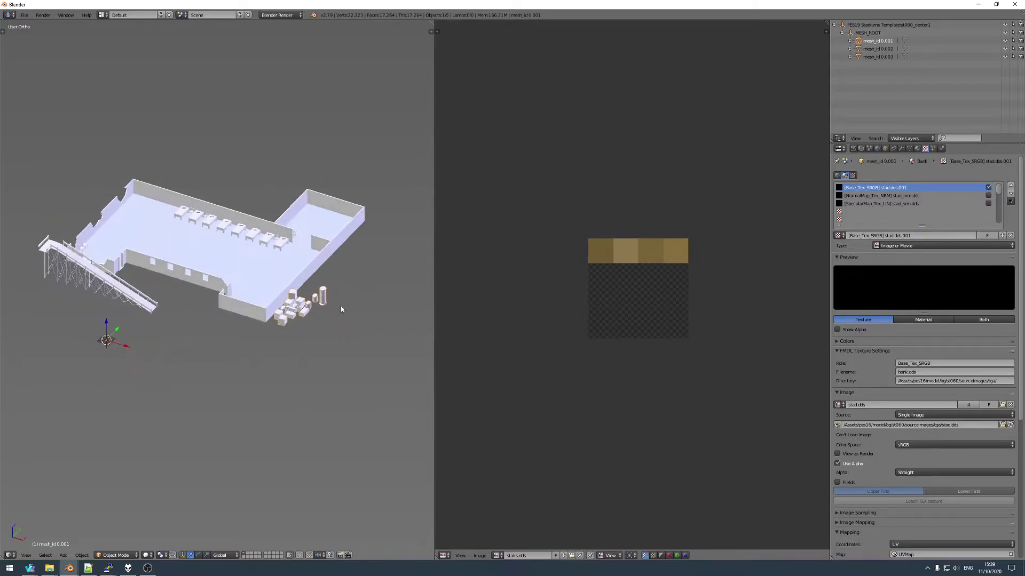
pyautogui.press('Tab')
pyautogui.press('Tab')
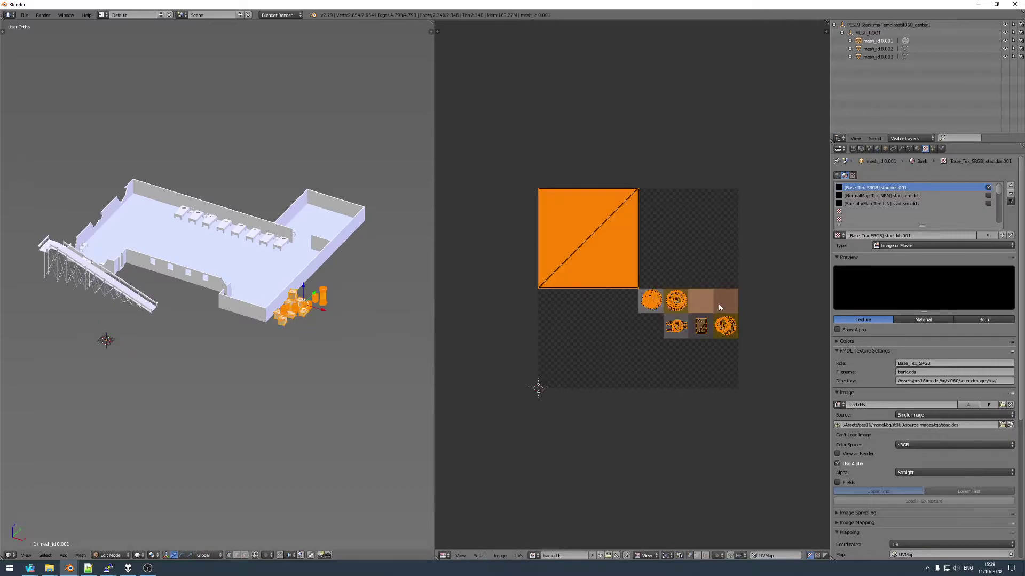
pyautogui.rightClick(265, 301)
pyautogui.rightClick(113, 299)
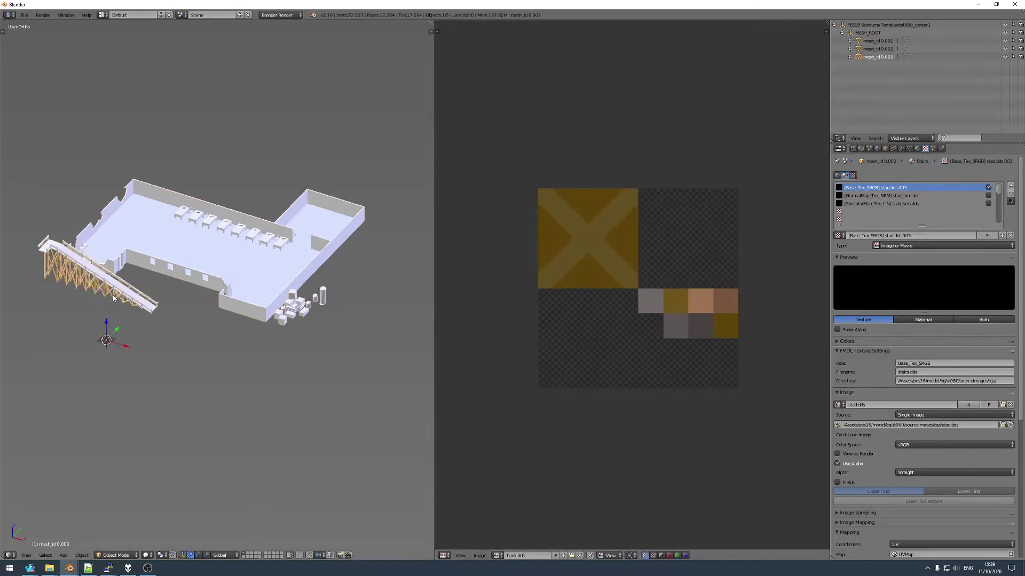
# - Check the mesh data and the assigned materials of the stairs and bank meshes
pyautogui.moveTo(219, 299); pyautogui.dragTo(267, 304, button='middle')
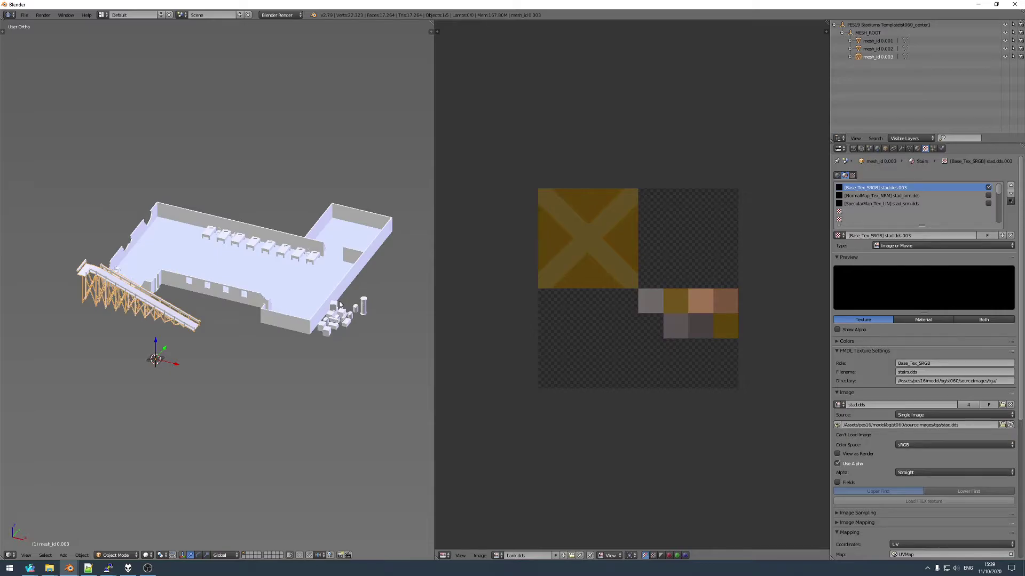
pyautogui.click(909, 149)
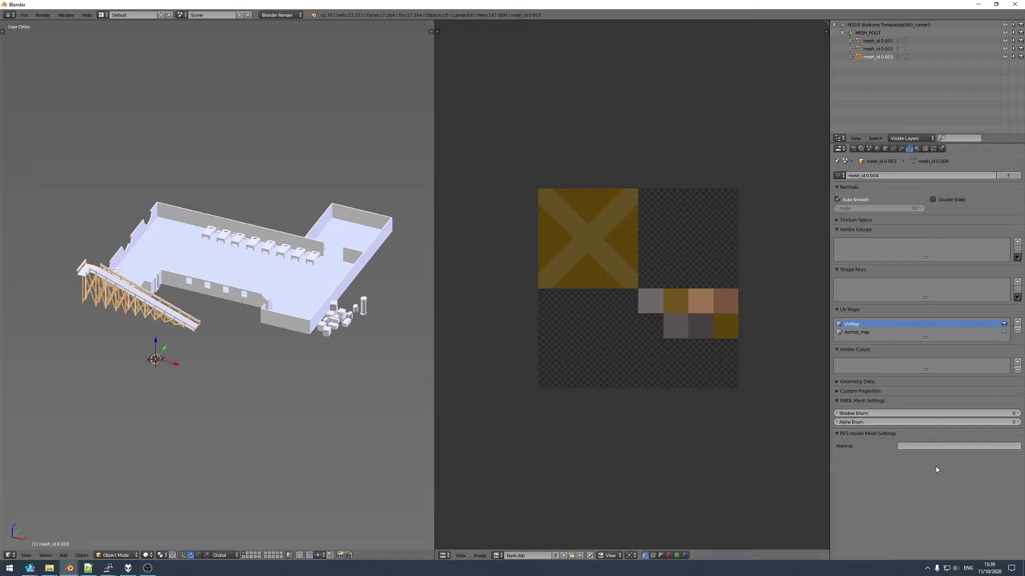
pyautogui.click(917, 148)
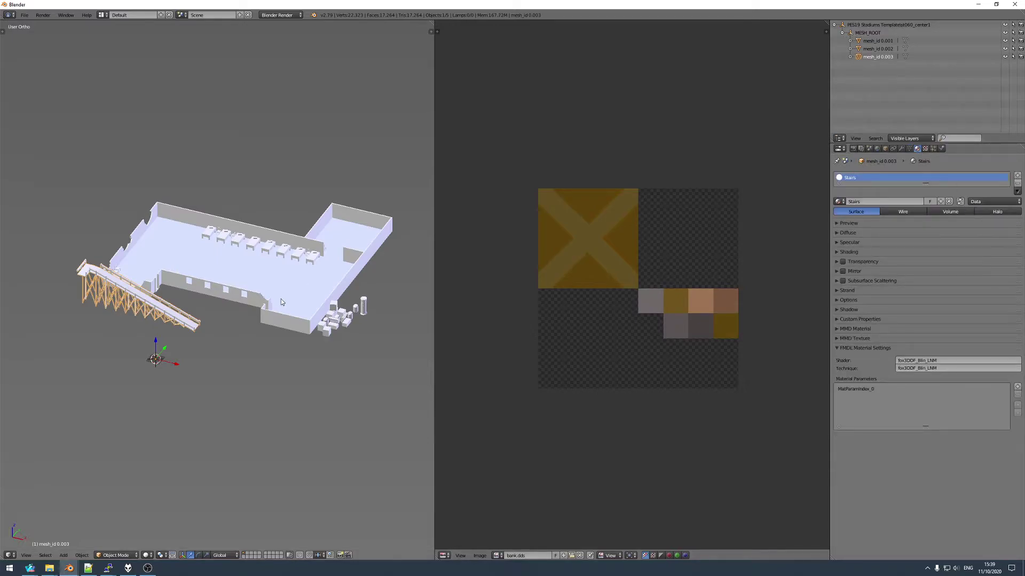
pyautogui.keyDown('shift'); pyautogui.moveTo(338, 327); pyautogui.dragTo(320, 329, button='middle'); pyautogui.keyUp('shift')
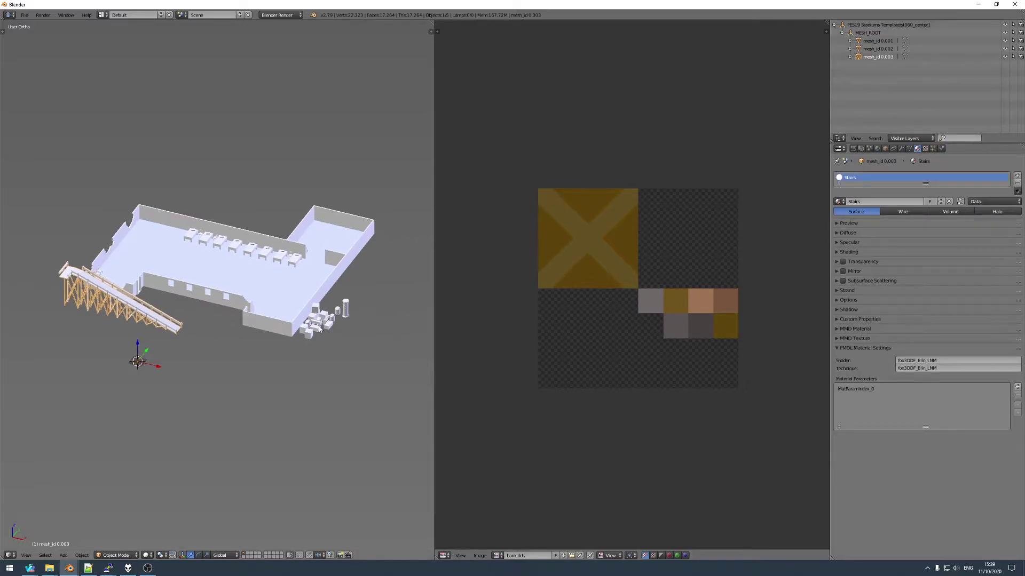
pyautogui.rightClick(319, 329)
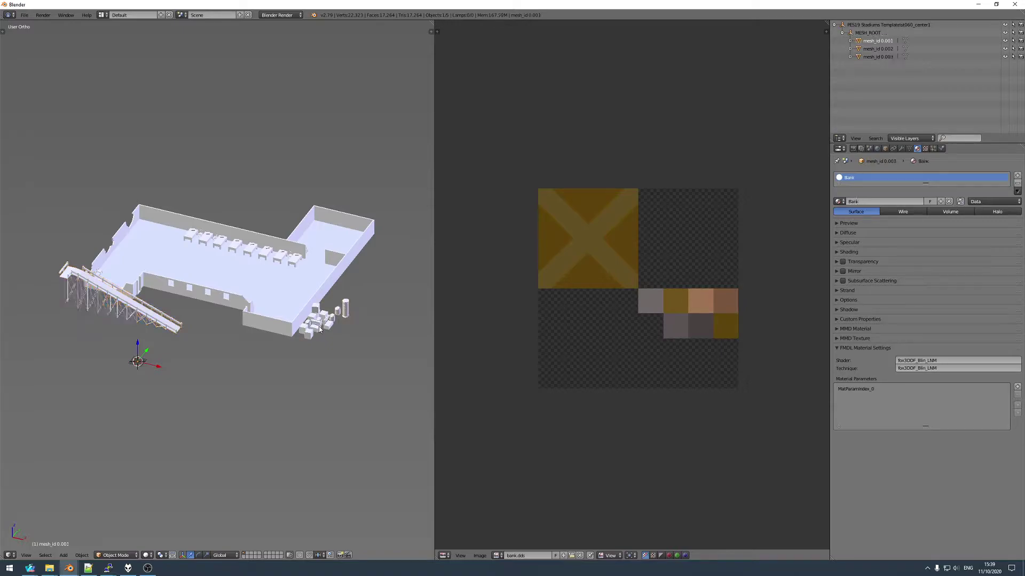
pyautogui.rightClick(164, 312)
pyautogui.rightClick(211, 300)
# - Set the FMDL export path to st060_back1.fmdl in the Tutorial folder and export the model
pyautogui.click(869, 149)
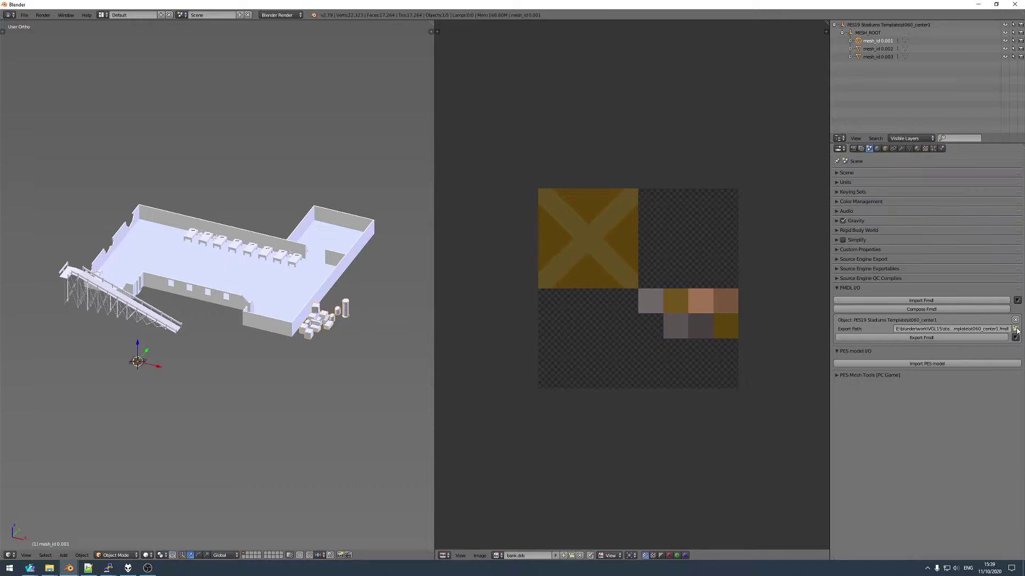
pyautogui.click(926, 321)
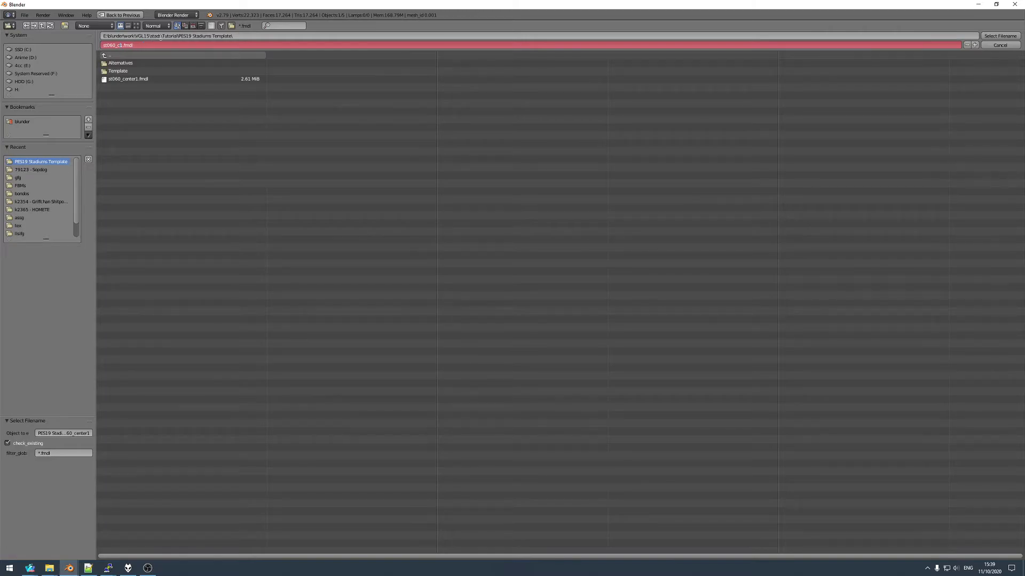
pyautogui.write('back')
pyautogui.press('Return')
pyautogui.doubleClick(109, 55)
pyautogui.click(144, 45)
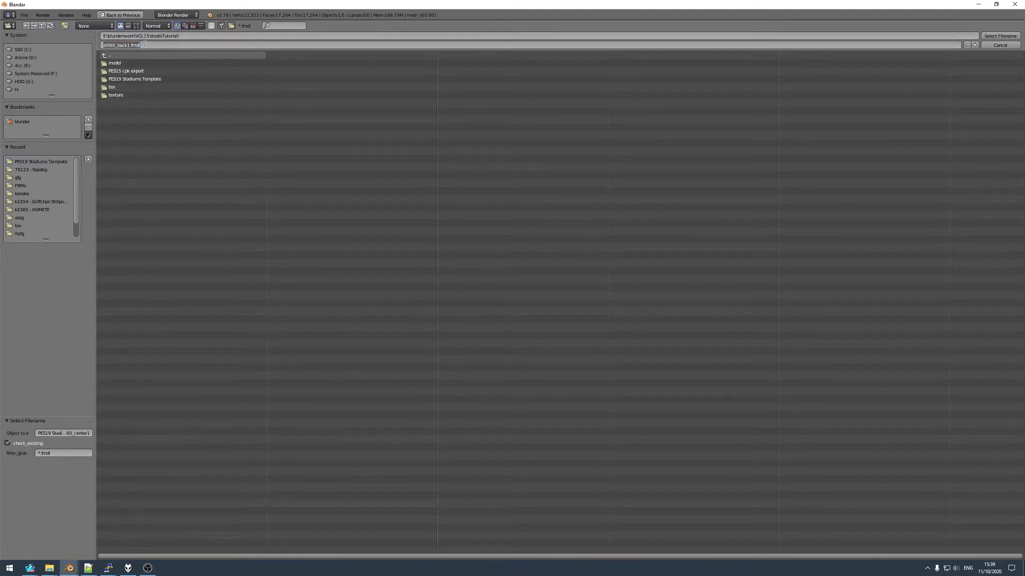
pyautogui.click(996, 36)
pyautogui.click(1000, 36)
pyautogui.click(926, 340)
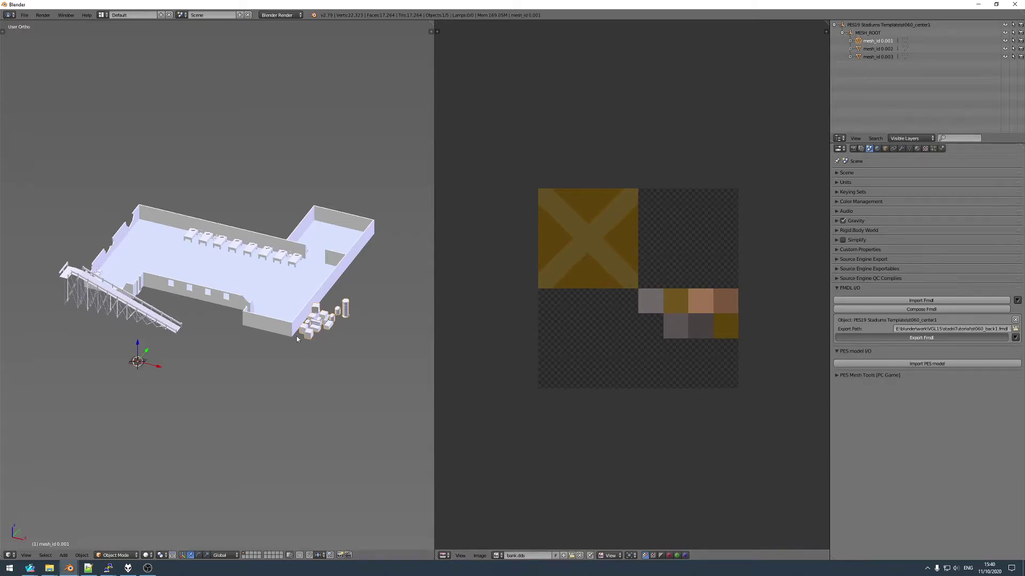
# - Reload the start-up file to get an empty scene
pyautogui.moveTo(275, 316); pyautogui.dragTo(229, 344, button='middle')
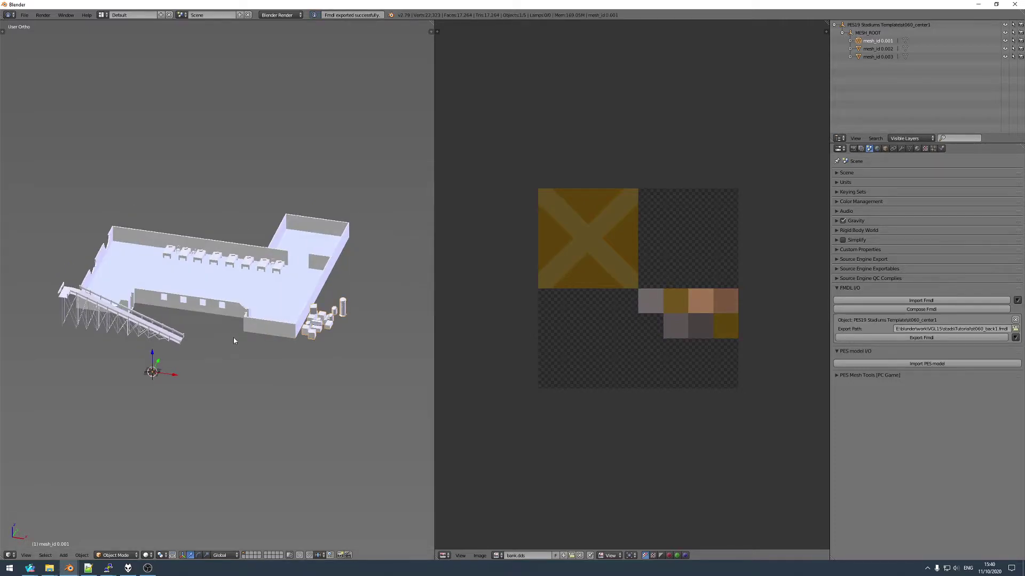
pyautogui.hotkey('ctrl', 'n')
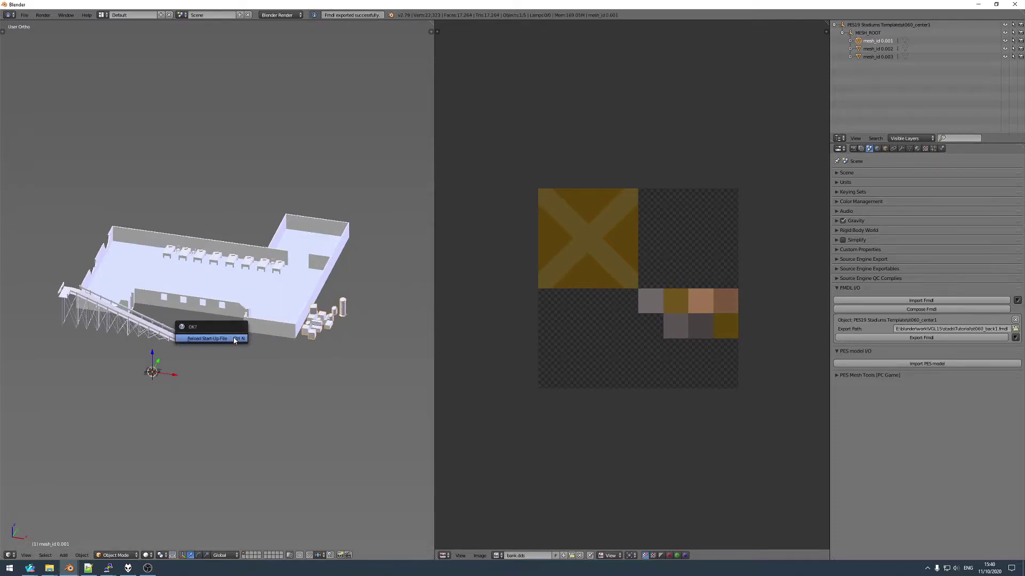
pyautogui.click(233, 341)
pyautogui.moveTo(235, 306); pyautogui.dragTo(247, 313, button='middle')
# - Switch to the Blender window with the full stadium and copy all meshes under its center1 root, mesh_id 0.001 through mesh_id 9
pyautogui.moveTo(63, 572)
pyautogui.click(124, 531)
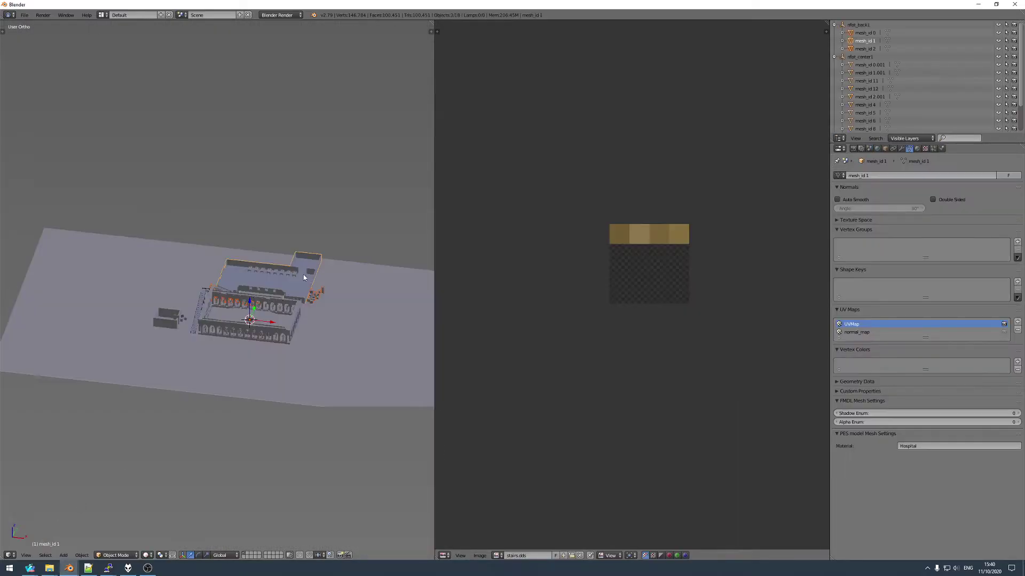
pyautogui.click(867, 73)
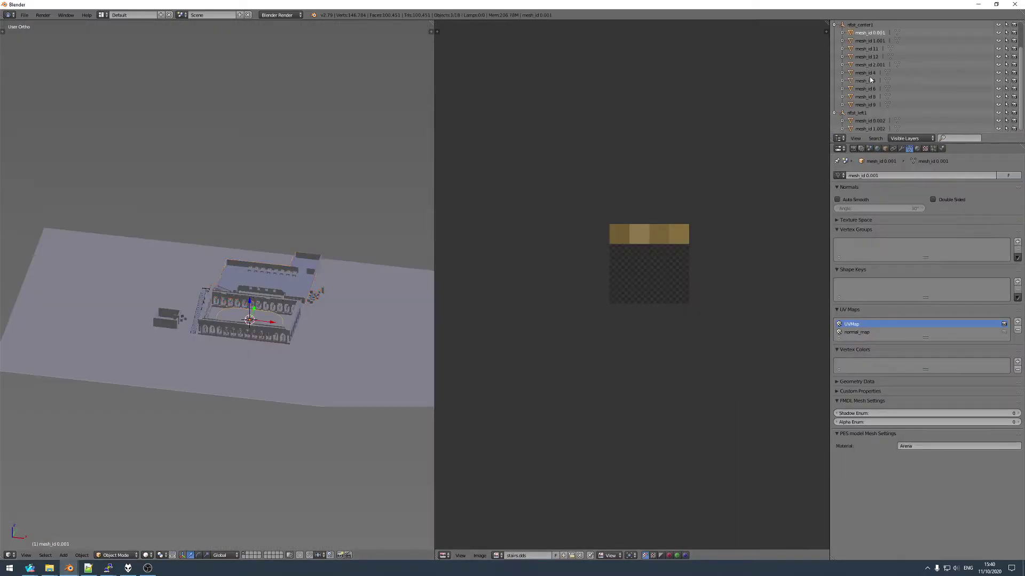
pyautogui.click(870, 81)
pyautogui.click(865, 108)
pyautogui.click(866, 128)
pyautogui.scroll(-2, 862, 107)
pyautogui.keyDown('ctrl'); pyautogui.click(866, 103); pyautogui.keyUp('ctrl')
pyautogui.scroll(-3, 330, 284)
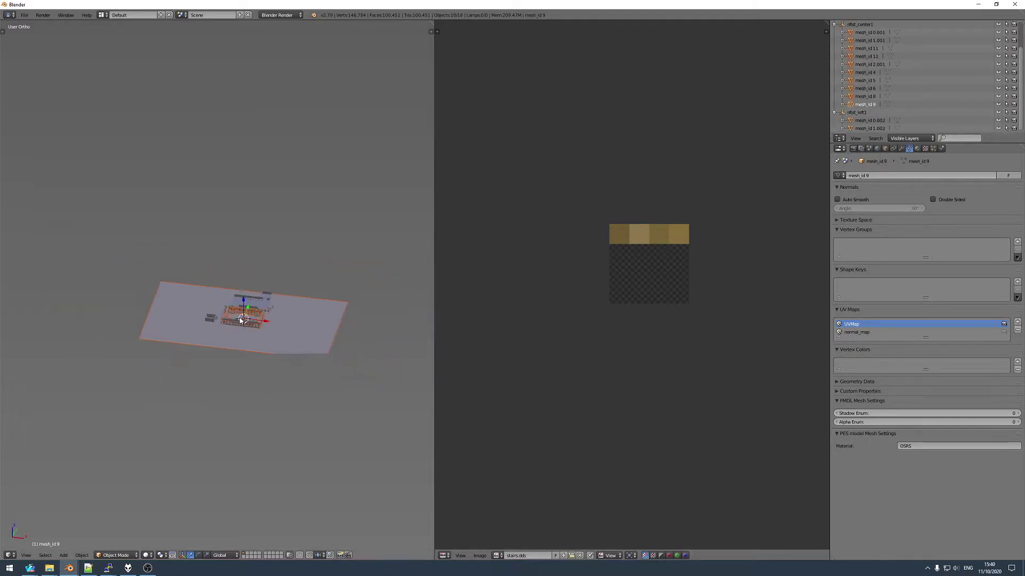
pyautogui.moveTo(320, 299); pyautogui.dragTo(242, 329, button='middle')
pyautogui.hotkey('ctrl', 'c')
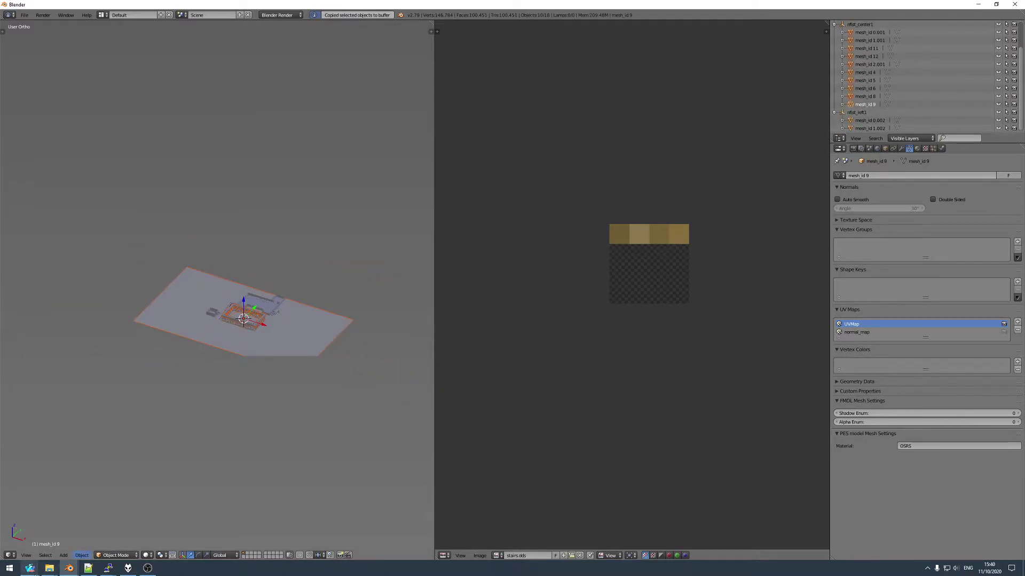
# - Switch back to the empty Blender scene and import st060_center1.fmdl from the PES19 Stadiums Template folder
pyautogui.click(128, 534)
pyautogui.click(869, 300)
pyautogui.click(42, 161)
pyautogui.click(124, 103)
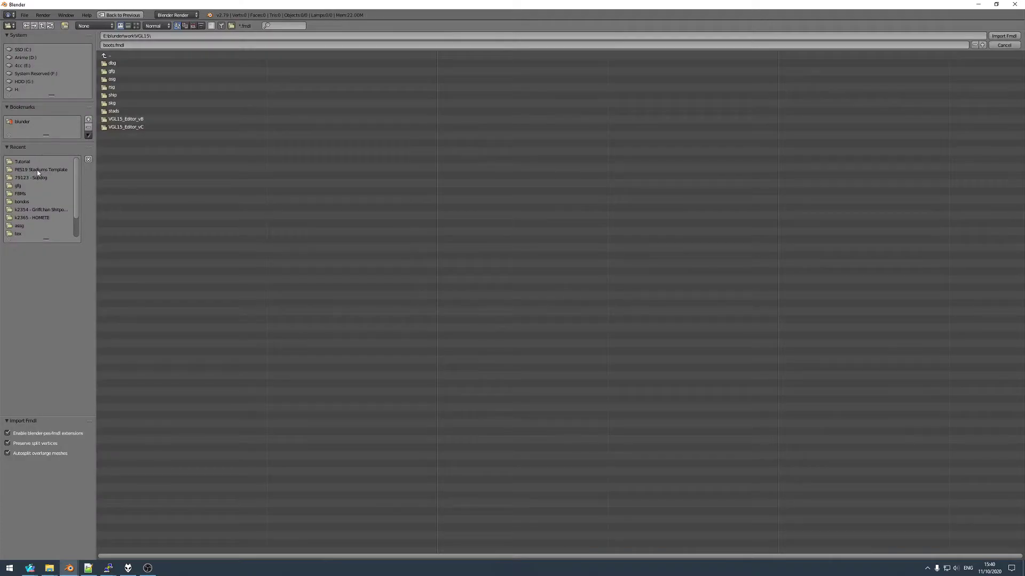
pyautogui.click(37, 170)
pyautogui.click(142, 80)
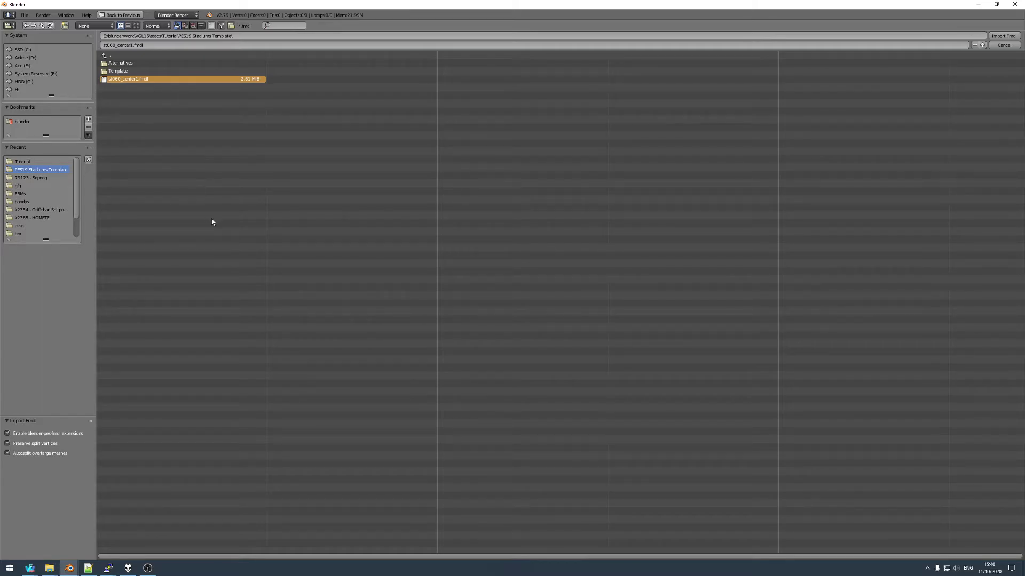
pyautogui.press('Return')
# - Move the imported template mesh's geometry in Edit Mode and leave all its vertices deselected
pyautogui.scroll(-5, 199, 259)
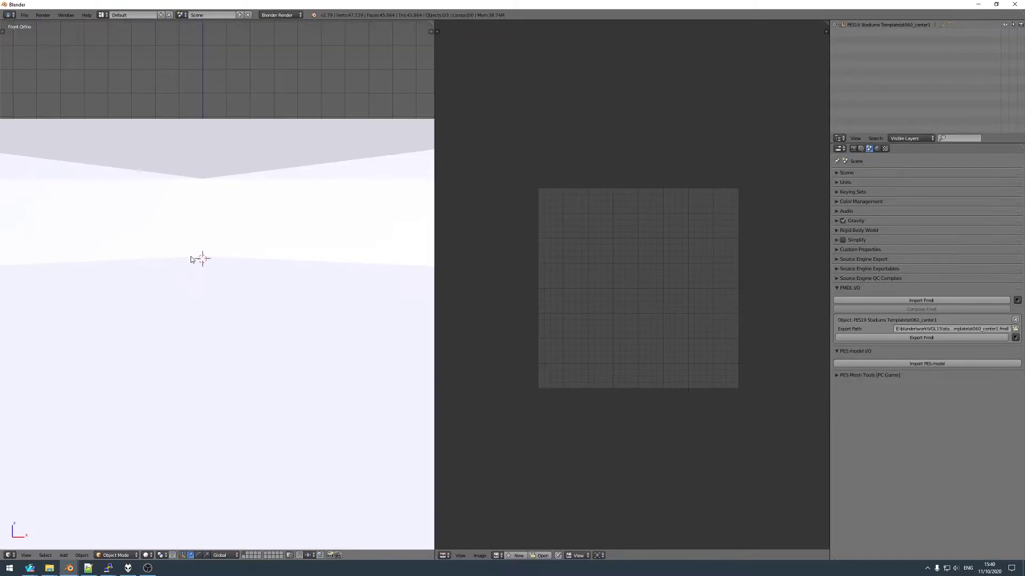
pyautogui.scroll(-5, 180, 285)
pyautogui.press('Tab')
pyautogui.press('g')
pyautogui.click(336, 106)
pyautogui.press('a')
pyautogui.press('Tab')
# - Paste the copied center1 meshes into the template scene
pyautogui.hotkey('ctrl', 'v')
pyautogui.moveTo(206, 286); pyautogui.dragTo(213, 198, button='middle')
pyautogui.scroll(5, 147, 307)
pyautogui.scroll(4, 206, 178)
pyautogui.scroll(-2, 201, 191)
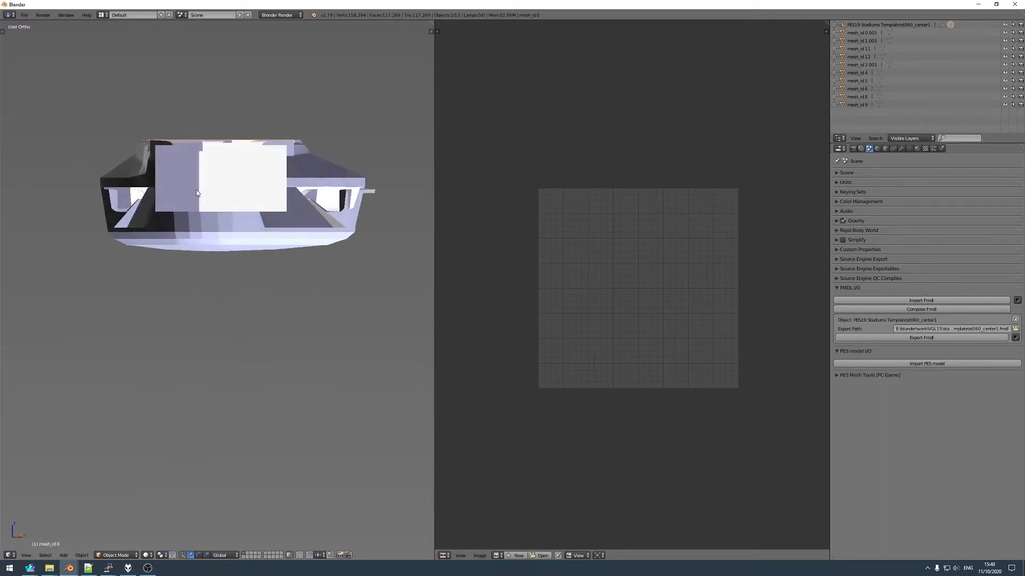
# - Join the pasted mesh_id 0.001 into the template's mesh_id 0 and separate it as its own mesh under MESH_ROOT
pyautogui.click(834, 25)
pyautogui.click(842, 32)
pyautogui.click(859, 48)
pyautogui.hotkey('ctrl', 'j')
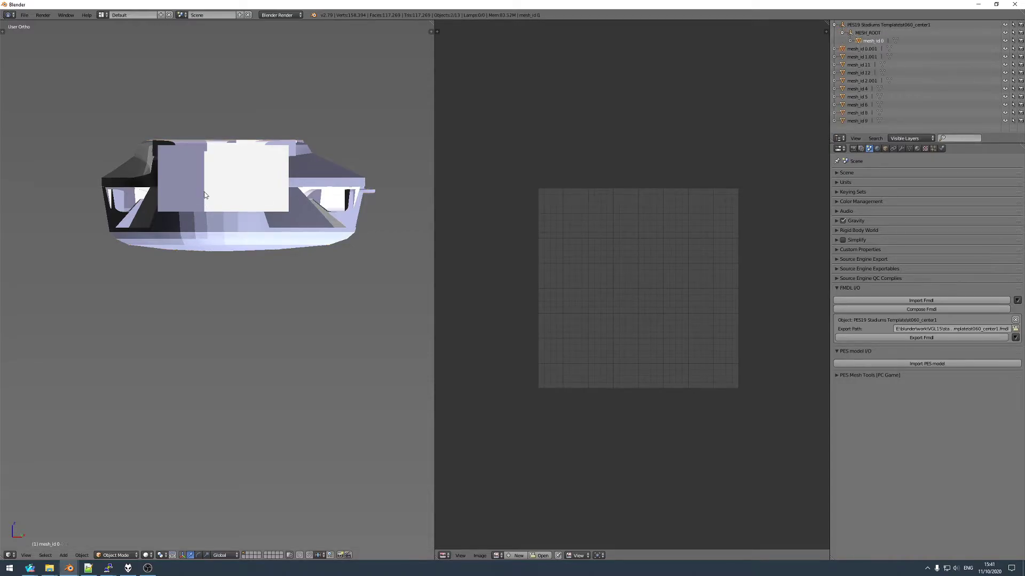
pyautogui.press('Tab')
pyautogui.press('p')
pyautogui.click(206, 193)
pyautogui.press('Tab')
# - Join the pasted mesh_id 1.001 into the template mesh and separate it as another mesh under MESH_ROOT
pyautogui.hotkey('ctrl', 'j')
pyautogui.press('Tab')
pyautogui.press('p')
pyautogui.click(271, 155)
pyautogui.press('Tab')
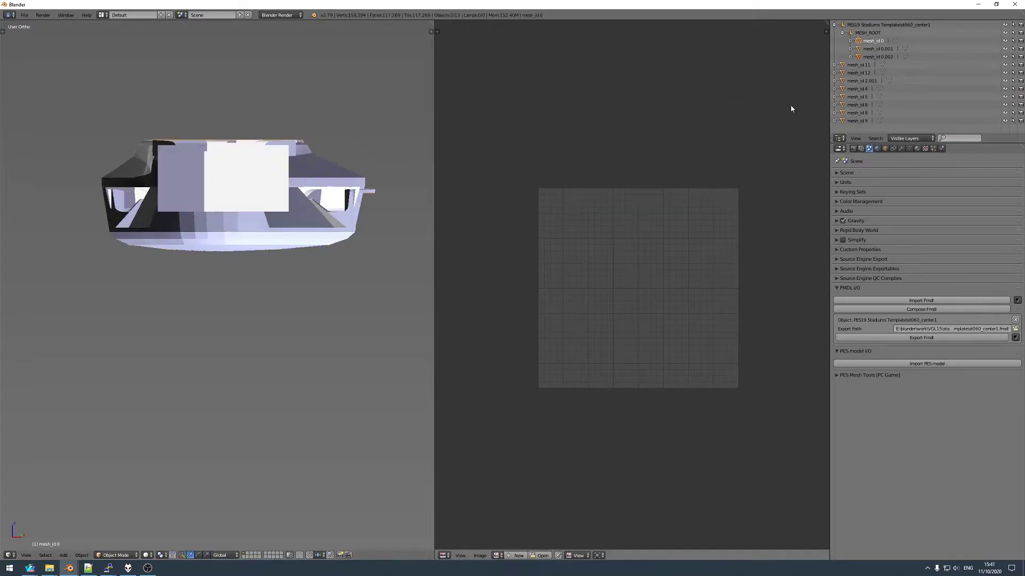
# - Join mesh_id 11 into the template's mesh_id 0 and separate it as its own mesh under MESH_ROOT
pyautogui.hotkey('ctrl', 'j')
pyautogui.press('Tab')
pyautogui.press('p')
pyautogui.click(247, 184)
pyautogui.press('Tab')
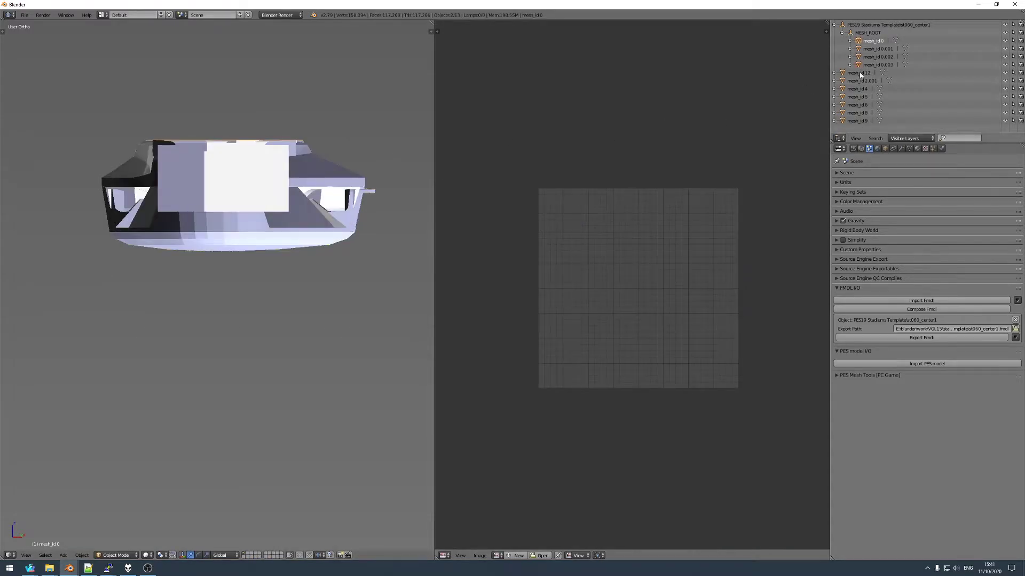
# - Join mesh_id 12 into the template's mesh_id 0 and separate it as its own mesh under MESH_ROOT
pyautogui.press('Tab')
pyautogui.press('p')
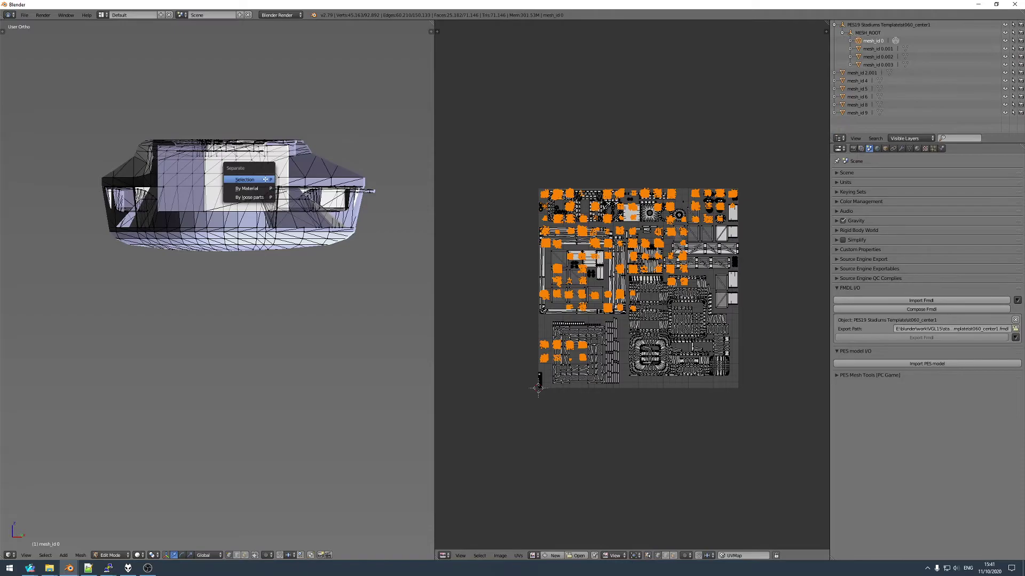
pyautogui.click(265, 184)
pyautogui.press('Tab')
# - Join mesh_id 2.001 into the template's mesh_id 0 and separate it as its own mesh under MESH_ROOT
pyautogui.click(853, 82)
pyautogui.keyDown('shift'); pyautogui.rightClick(245, 184); pyautogui.keyUp('shift')
pyautogui.hotkey('ctrl', 'j')
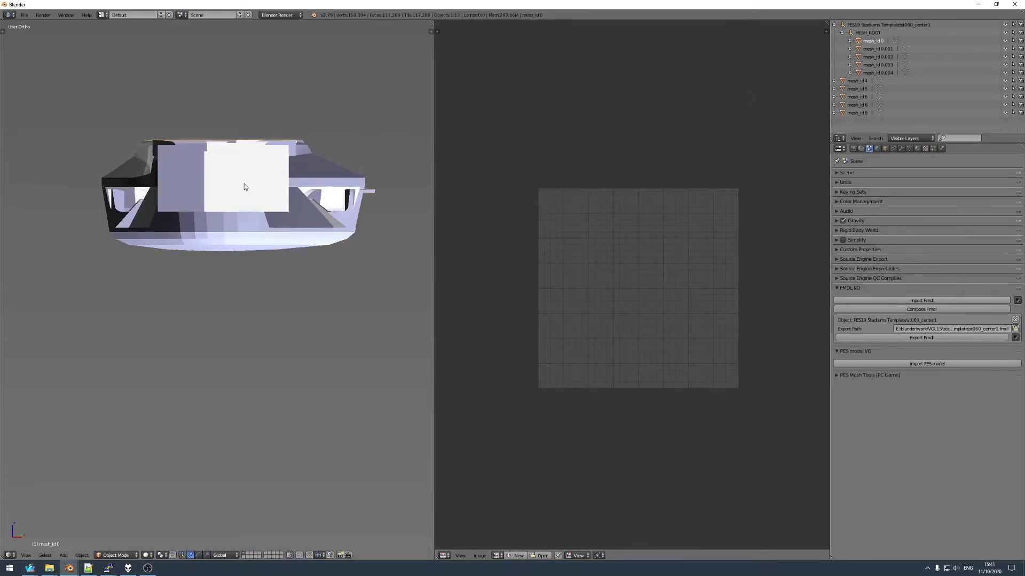
pyautogui.press('Tab')
pyautogui.press('p')
pyautogui.click(244, 183)
pyautogui.press('Tab')
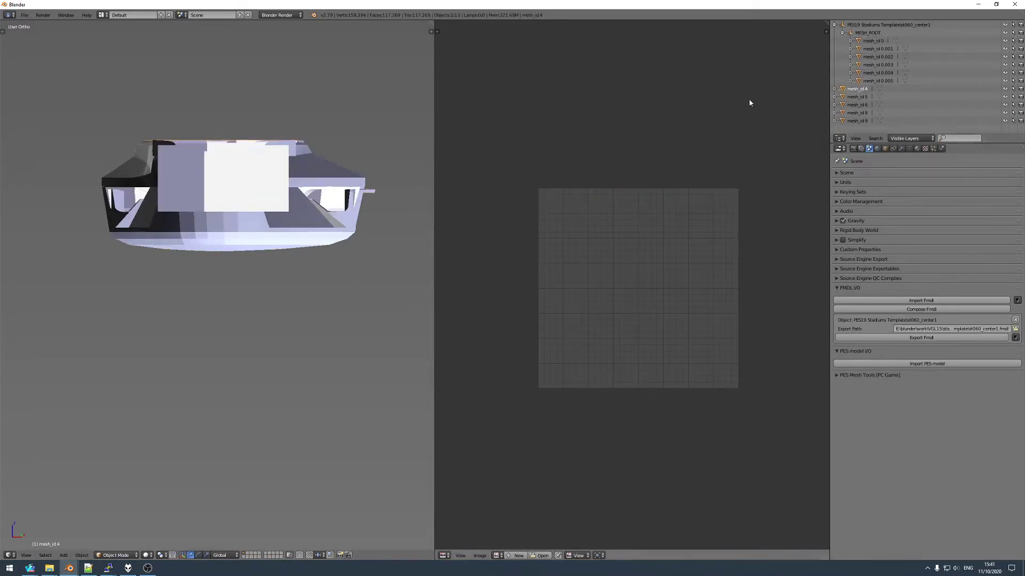
# - Join mesh_id 4 into the template's mesh_id 0 and separate it as its own mesh under MESH_ROOT
pyautogui.press('Tab')
pyautogui.press('p')
pyautogui.click(261, 184)
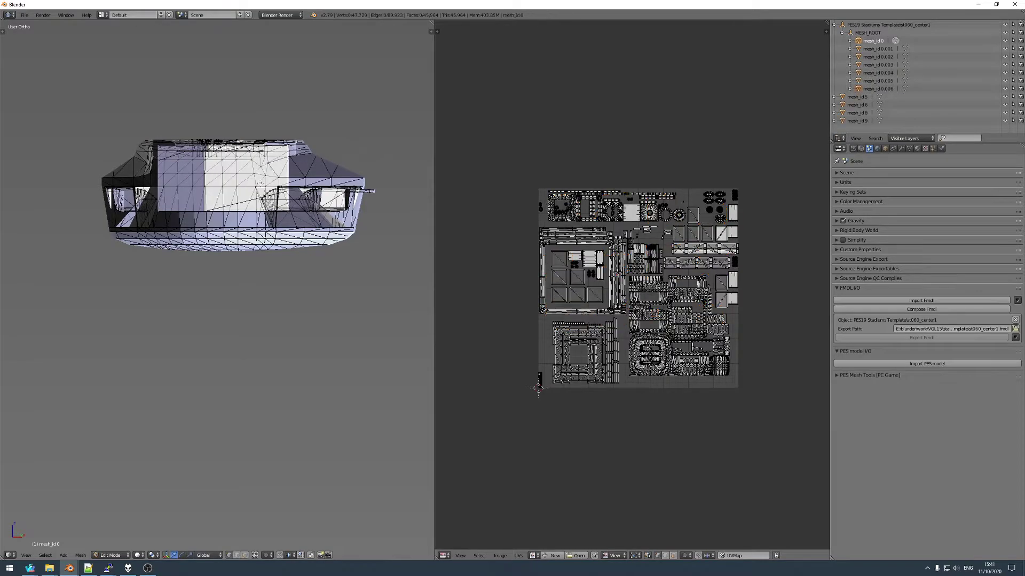
pyautogui.press('Tab')
# - Join mesh_id 5 into the template's mesh_id 0 and separate it as its own mesh under MESH_ROOT
pyautogui.click(892, 99)
pyautogui.keyDown('shift'); pyautogui.rightClick(206, 208); pyautogui.keyUp('shift')
pyautogui.hotkey('ctrl', 'j')
pyautogui.press('Tab')
pyautogui.press('p')
pyautogui.click(214, 211)
pyautogui.press('Tab')
# - Join mesh_id 6 into the template's mesh_id 0 and separate it as its own mesh under MESH_ROOT
pyautogui.click(893, 107)
pyautogui.keyDown('shift'); pyautogui.rightClick(286, 177); pyautogui.keyUp('shift')
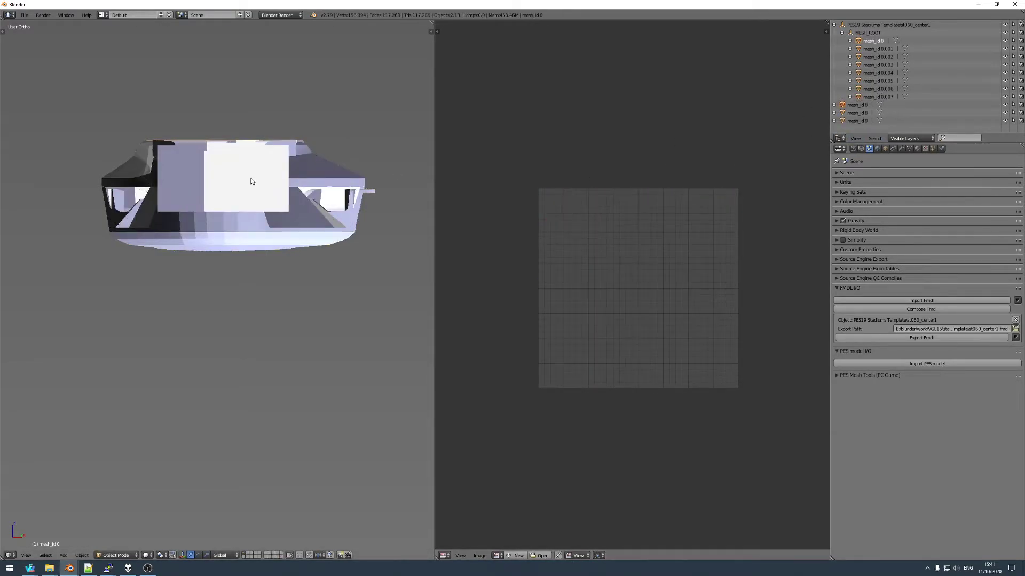
pyautogui.hotkey('ctrl', 'j')
pyautogui.press('Tab')
pyautogui.press('p')
pyautogui.click(251, 178)
pyautogui.press('Tab')
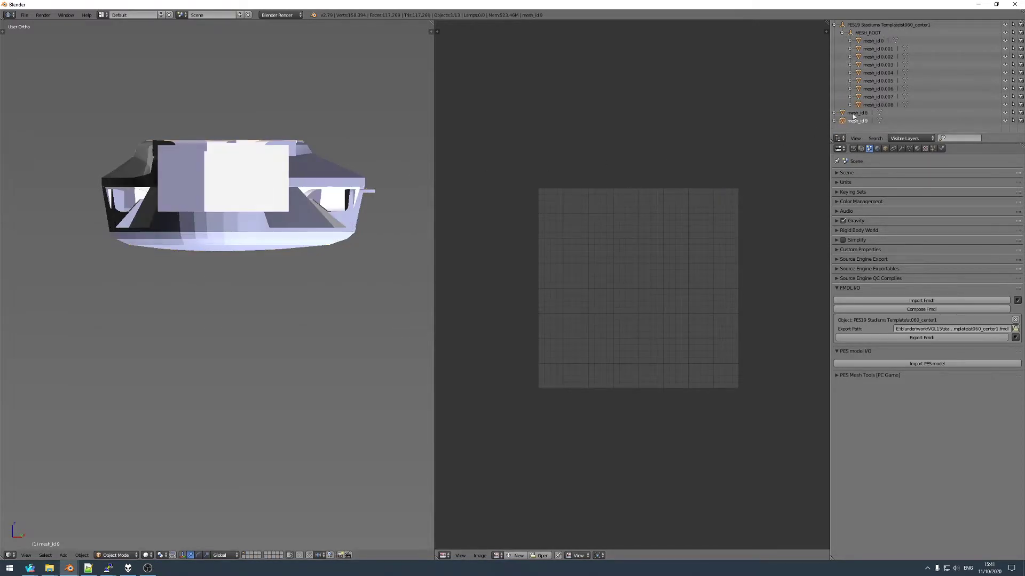
# - Join mesh_id 8 into the template's mesh_id 0 and separate it as its own mesh under MESH_ROOT
pyautogui.hotkey('ctrl', 'j')
pyautogui.press('Tab')
pyautogui.press('p')
pyautogui.click(235, 223)
pyautogui.press('Tab')
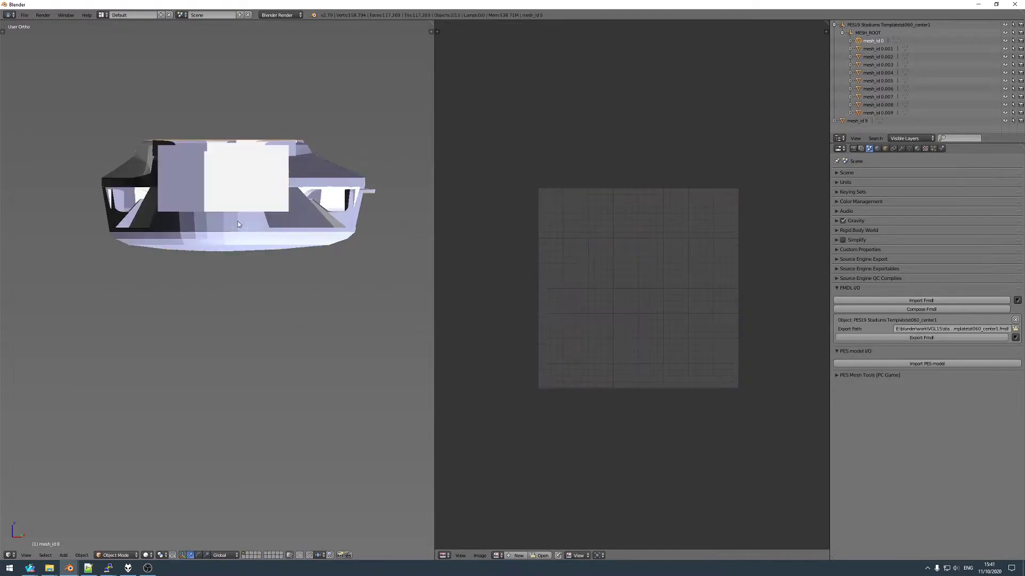
# - Bring mesh_id 9 under MESH_ROOT by joining it to mesh_id 0 and separating it, and delete the leftover mesh_id 0
pyautogui.click(860, 120)
pyautogui.keyDown('shift'); pyautogui.rightClick(238, 193); pyautogui.keyUp('shift')
pyautogui.hotkey('ctrl', 'j')
pyautogui.press('Tab')
pyautogui.press('p')
pyautogui.click(234, 189)
pyautogui.press('Tab')
pyautogui.press('Delete')
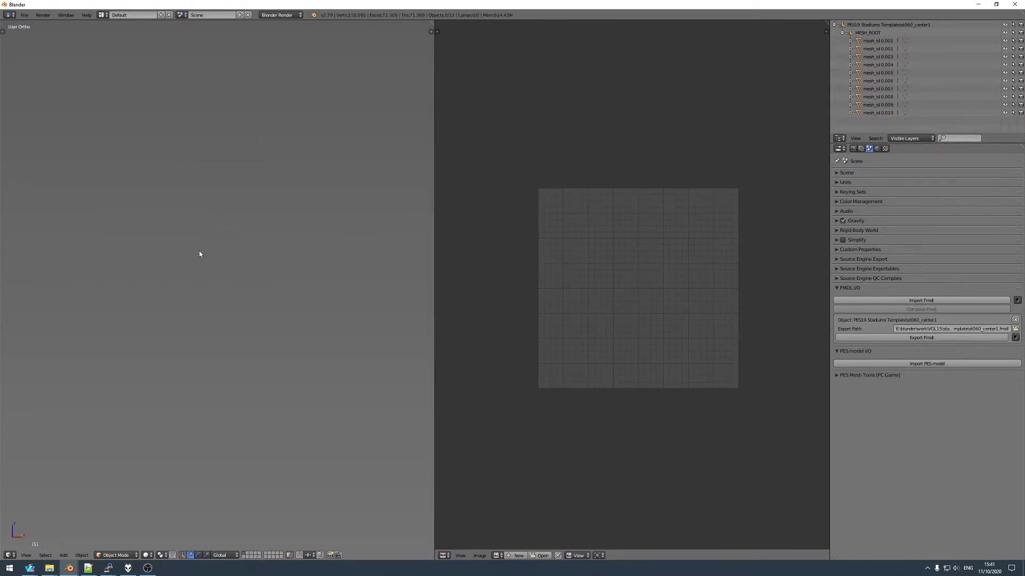
# - Examine the statues along the arcade walls and check the UV layout of the mesh_id 0.010 statues in Edit Mode
pyautogui.press('Home')
pyautogui.scroll(7, 164, 311)
pyautogui.rightClick(176, 283)
pyautogui.scroll(-4, 176, 282)
pyautogui.moveTo(176, 283)
pyautogui.mouseDown(button='middle')
pyautogui.moveTo(111, 299)
pyautogui.moveTo(195, 286)
pyautogui.mouseUp(button='middle')
pyautogui.scroll(3, 187, 267)
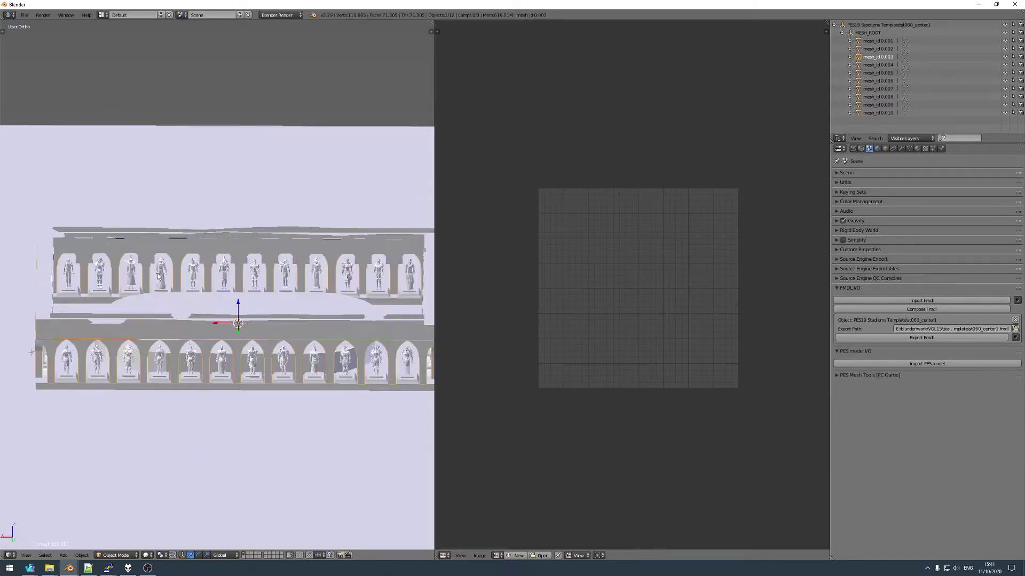
pyautogui.rightClick(157, 273)
pyautogui.scroll(2, 161, 275)
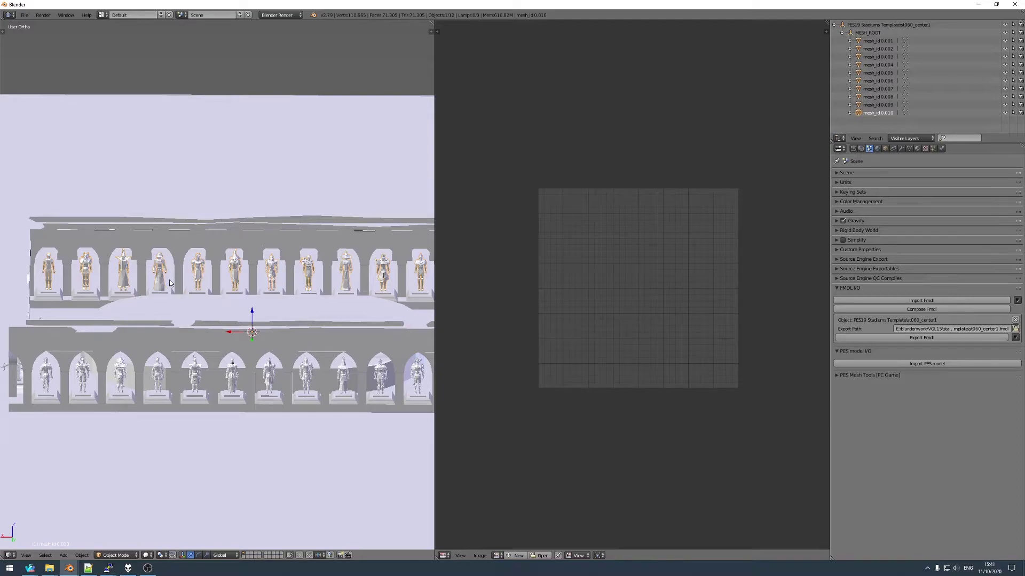
pyautogui.keyDown('shift'); pyautogui.moveTo(211, 303); pyautogui.dragTo(237, 288, button='middle'); pyautogui.keyUp('shift')
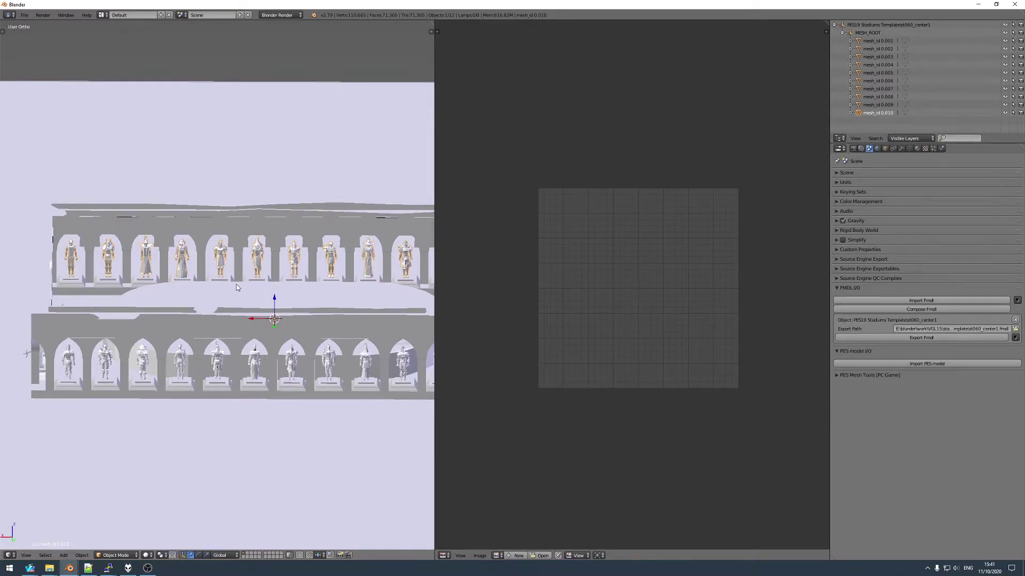
pyautogui.press('Tab')
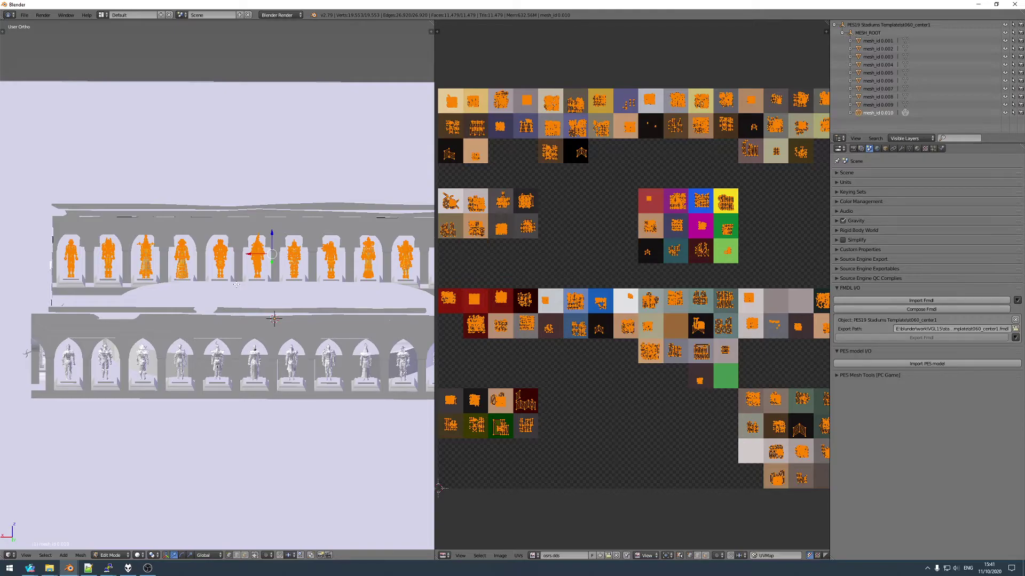
pyautogui.moveTo(252, 305); pyautogui.dragTo(259, 288, button='middle')
pyautogui.scroll(1, 259, 288)
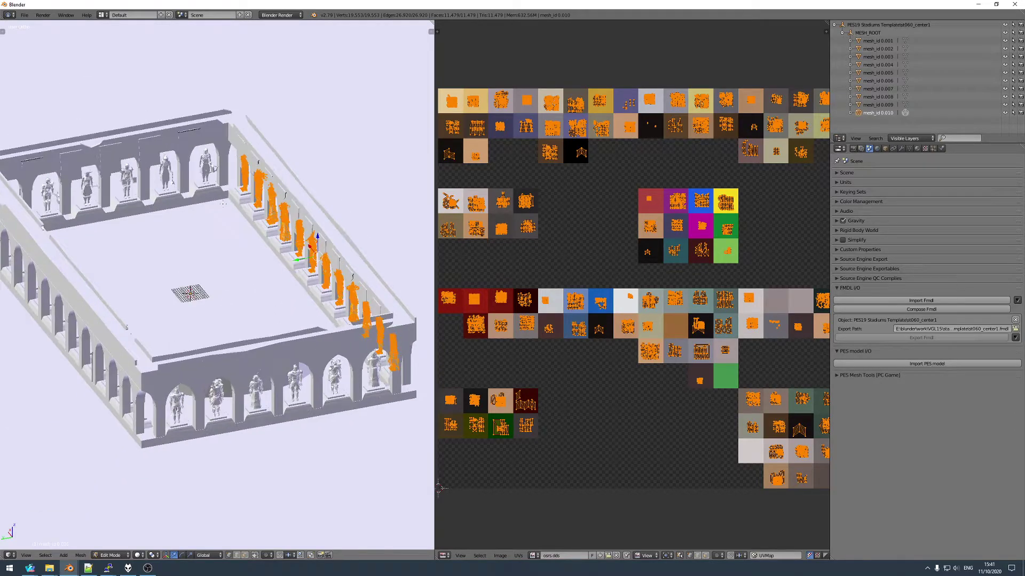
pyautogui.press('Tab')
# - Move all geometry of the statue mesh on the short end wall along the X axis to the middle of the arena
pyautogui.rightClick(148, 197)
pyautogui.scroll(4, 124, 297)
pyautogui.press('Tab')
pyautogui.press('a')
pyautogui.scroll(-4, 123, 297)
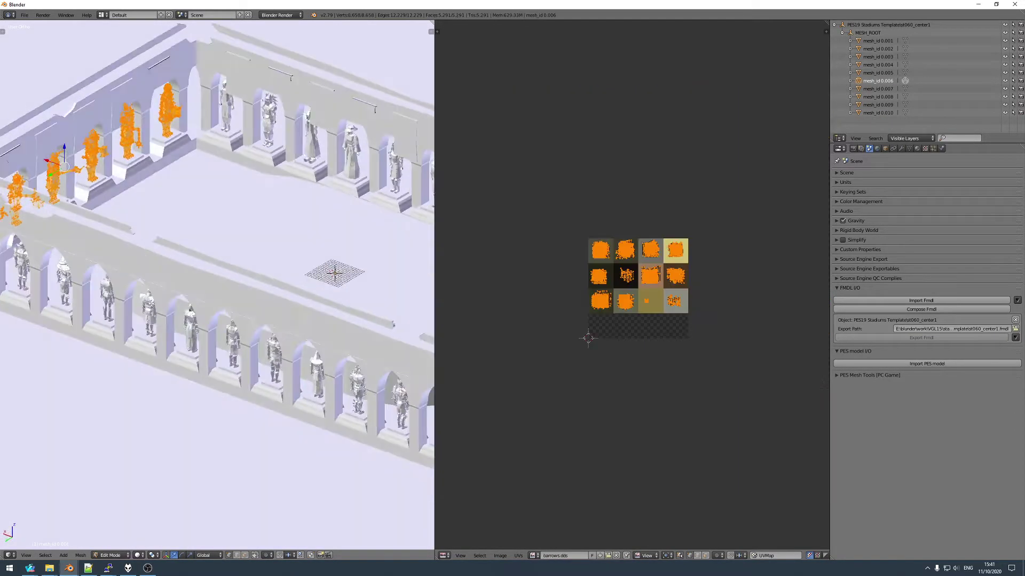
pyautogui.press('g')
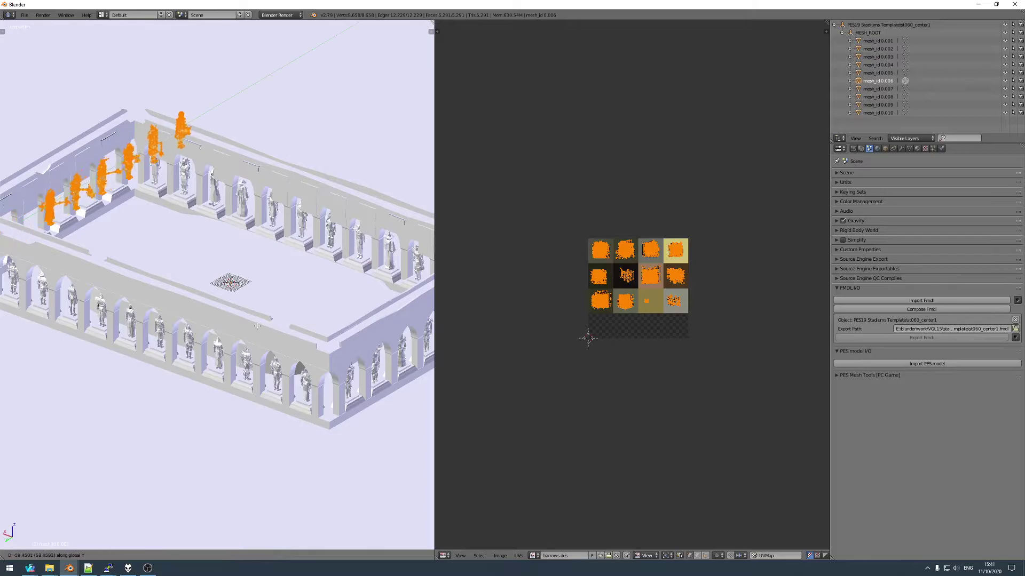
pyautogui.press('x')
pyautogui.click(341, 379)
pyautogui.moveTo(320, 363); pyautogui.dragTo(252, 301, button='middle')
pyautogui.press('Tab')
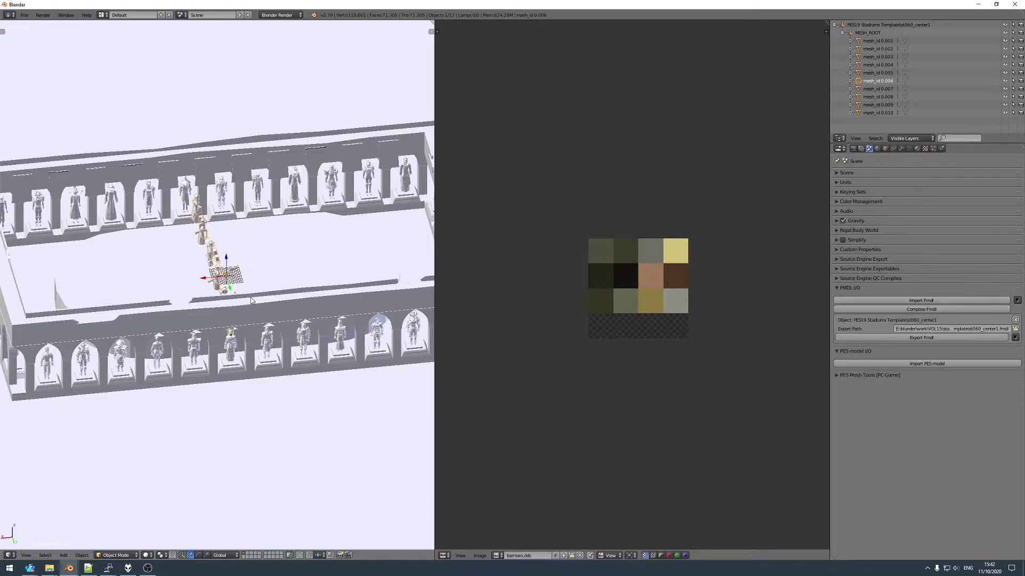
pyautogui.moveTo(223, 291); pyautogui.dragTo(144, 287, button='middle')
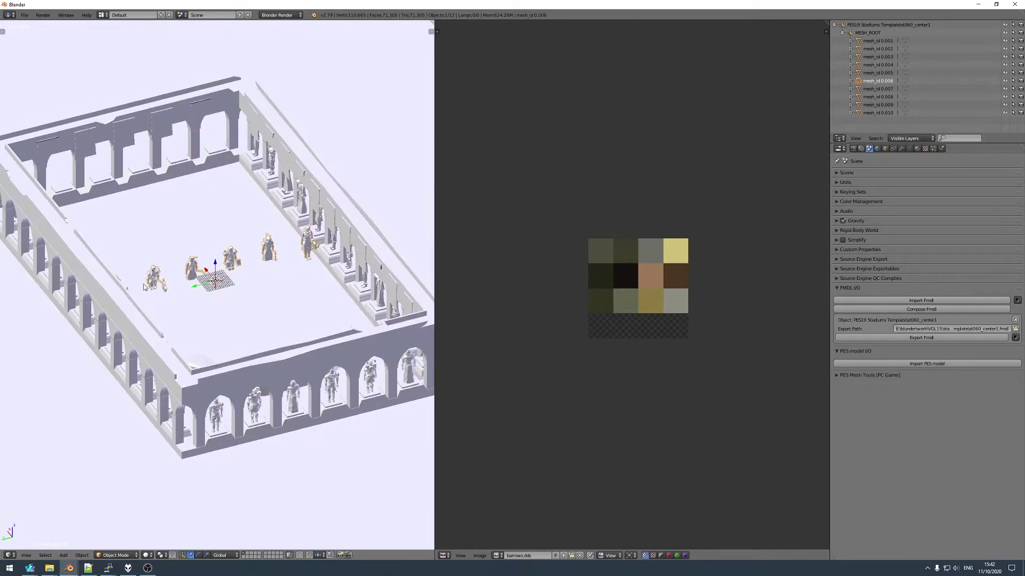
pyautogui.scroll(2, 214, 279)
pyautogui.scroll(-5, 263, 339)
pyautogui.scroll(5, 264, 299)
pyautogui.scroll(-2, 270, 274)
pyautogui.moveTo(270, 273)
pyautogui.mouseDown(button='middle')
pyautogui.moveTo(277, 291)
pyautogui.moveTo(286, 269)
pyautogui.mouseUp(button='middle')
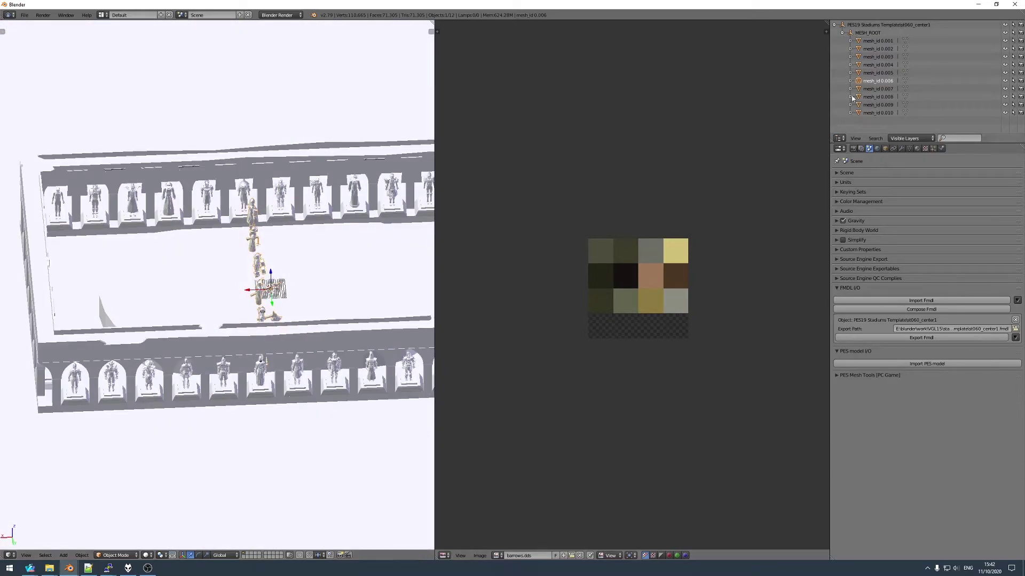
# - Select the arena floor mesh mesh_id 0.001 and examine its geometry and UV mapping in Edit Mode
pyautogui.click(865, 41)
pyautogui.scroll(-4, 384, 244)
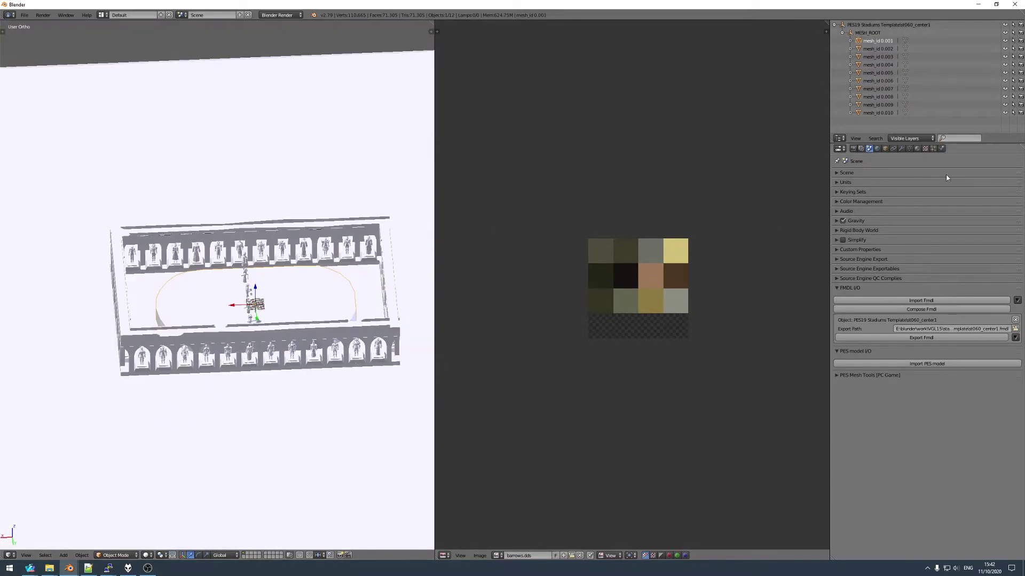
pyautogui.moveTo(251, 320); pyautogui.dragTo(232, 330, button='middle')
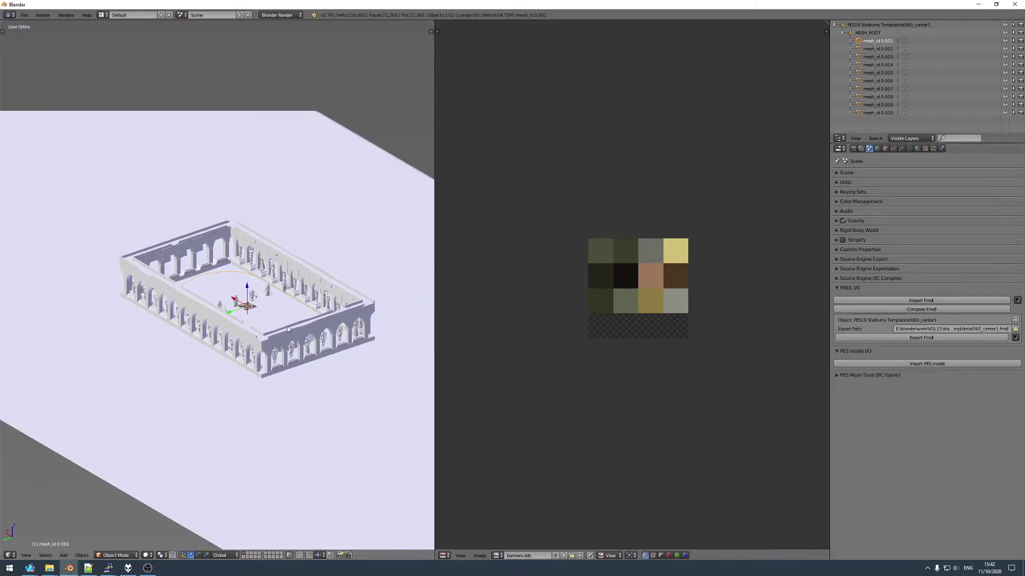
pyautogui.press('Tab')
pyautogui.scroll(-10, 639, 309)
pyautogui.scroll(4, 556, 382)
pyautogui.moveTo(251, 325); pyautogui.dragTo(259, 328, button='middle')
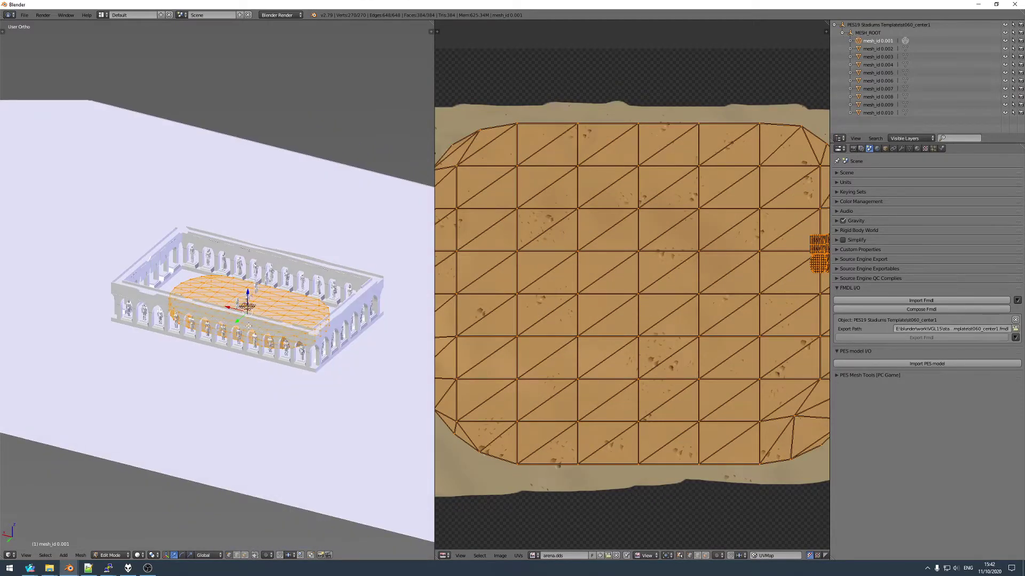
pyautogui.press('Tab')
# - Make the arena floor material's Base_Tex_SRGB texture single-user and set its FMDL filename to arena.dds
pyautogui.click(917, 148)
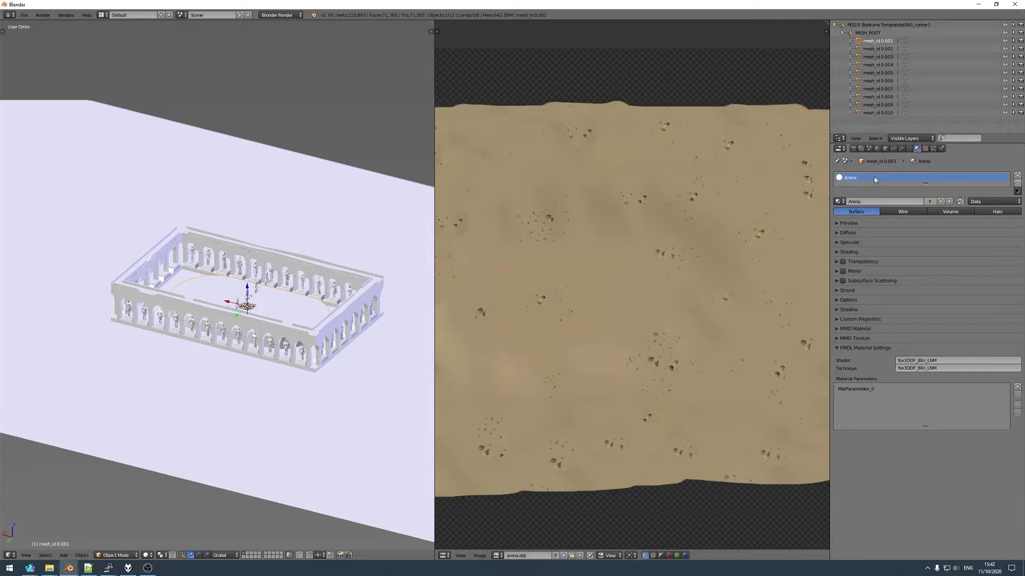
pyautogui.click(926, 148)
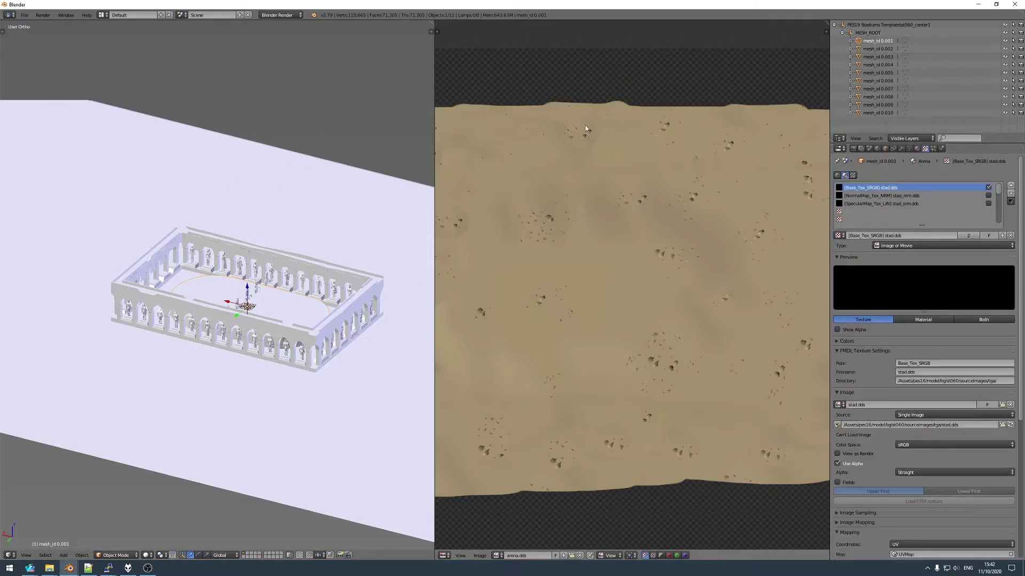
pyautogui.click(968, 235)
pyautogui.click(913, 372)
pyautogui.write('arena.d')
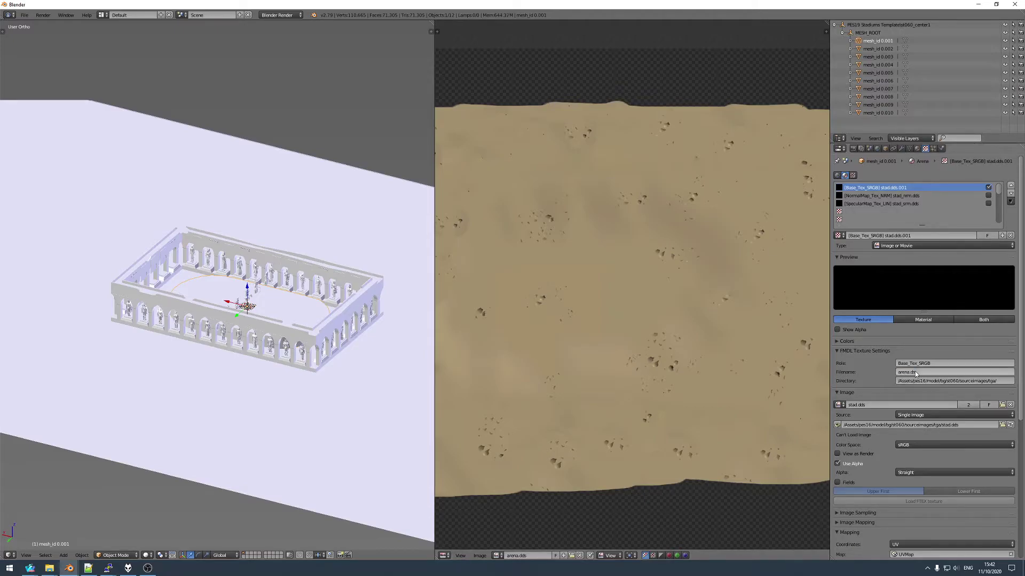
# - Set the base texture filename of mesh_id 0.001 to arena.dds
pyautogui.write('ds')
pyautogui.press('Return')
pyautogui.press('a')
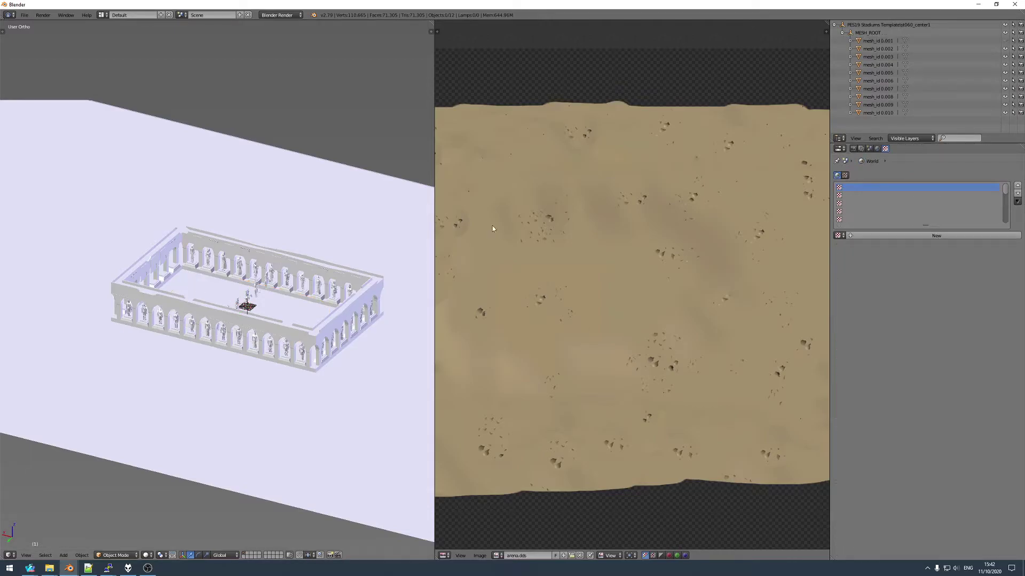
# - Give mesh_id 0.002 its own copy of the shared Arena.001 material and rename it Bow
pyautogui.click(878, 48)
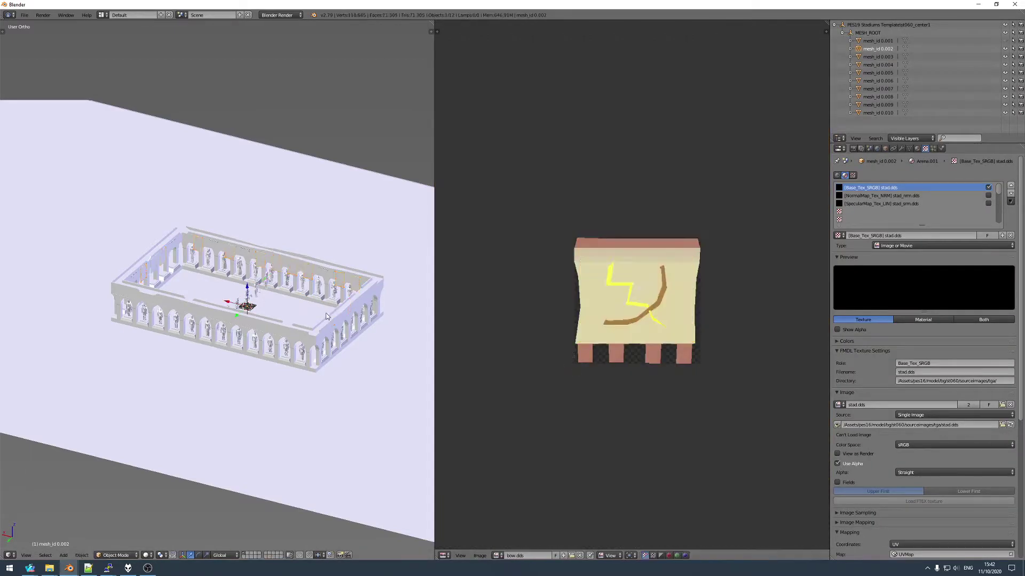
pyautogui.click(917, 148)
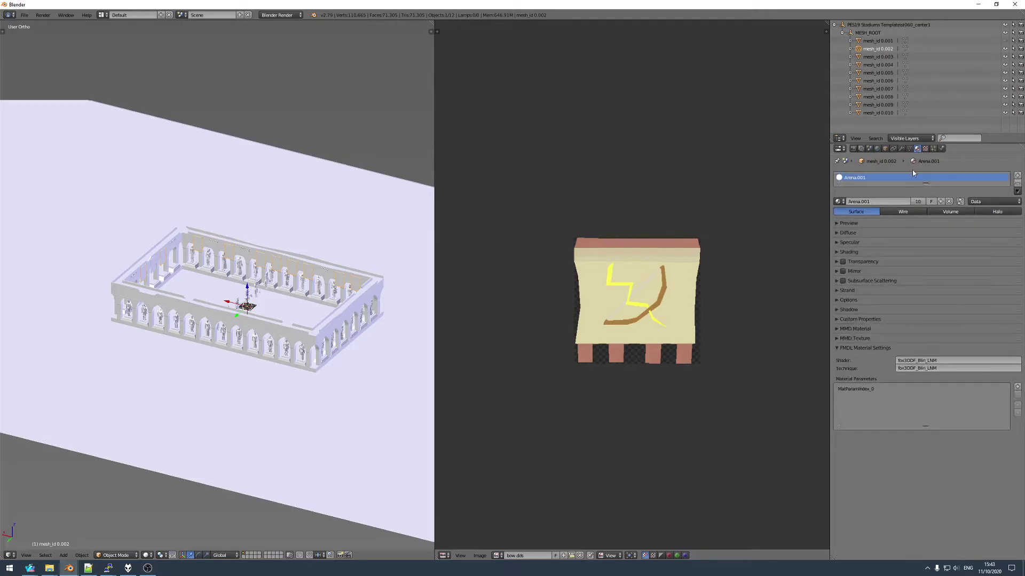
pyautogui.doubleClick(866, 178)
pyautogui.write('Bow')
pyautogui.press('Return')
# - Make the Bow material's base texture single-user, set its filename to bow.dds, and hide the mesh
pyautogui.click(923, 149)
pyautogui.click(916, 372)
pyautogui.write('bow.dds')
pyautogui.press('Return')
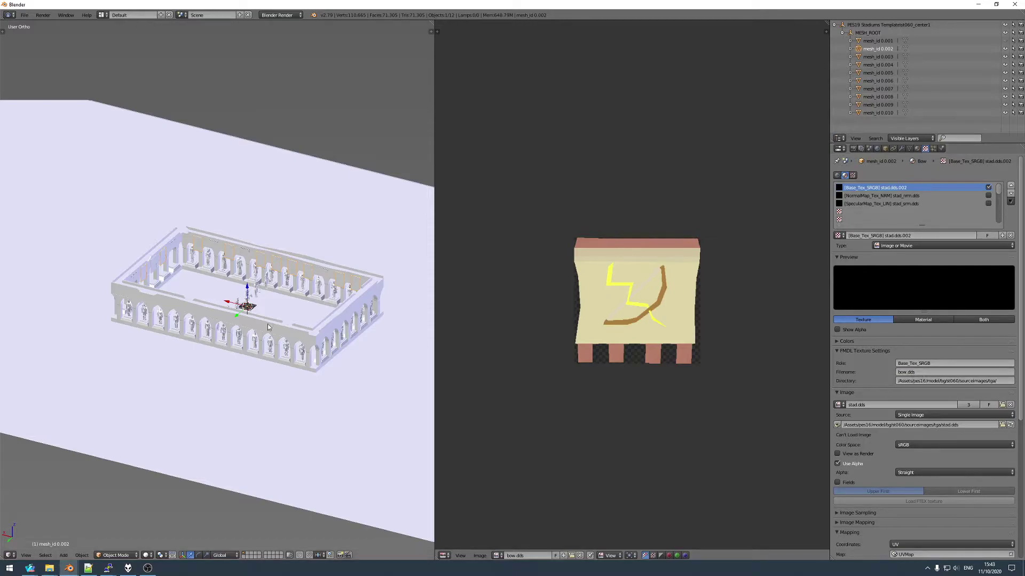
pyautogui.click(835, 53)
# - Check the image mapped to mesh_id 0.003, then give the mesh its own material copy named Pillars
pyautogui.click(879, 56)
pyautogui.click(904, 56)
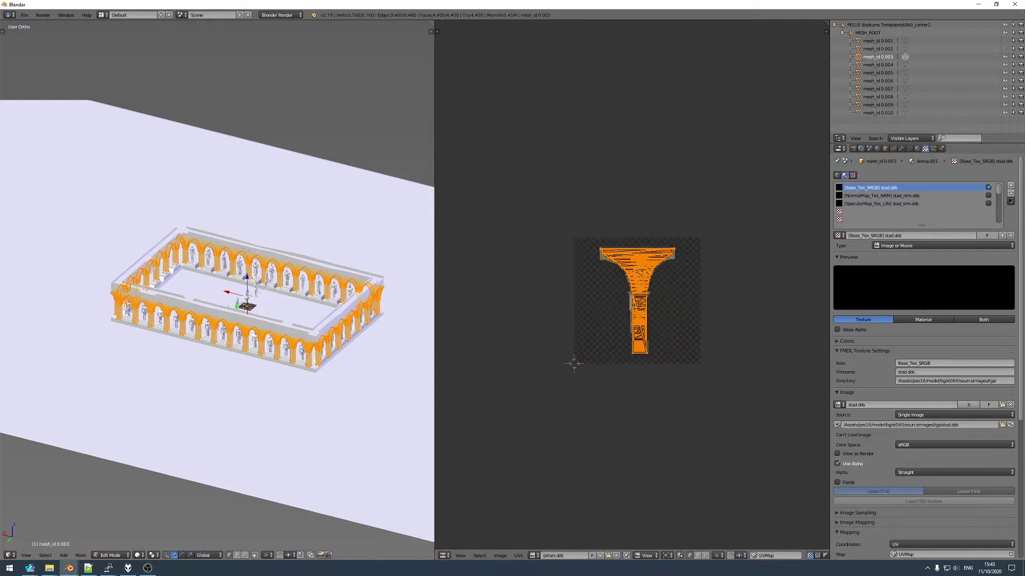
pyautogui.press('Tab')
pyautogui.click(917, 149)
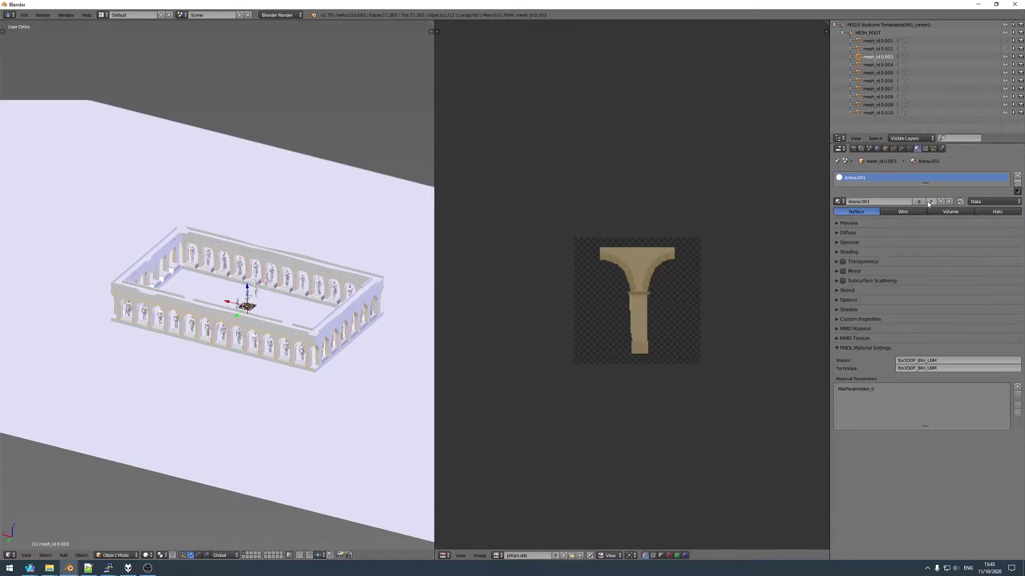
pyautogui.write('Pillars')
pyautogui.press('Return')
# - Make the Pillars material's base texture single-user, set its filename to pillars.dds, and hide the mesh
pyautogui.click(924, 148)
pyautogui.click(929, 373)
pyautogui.write('pillars.dds')
pyautogui.press('Return')
pyautogui.press('h')
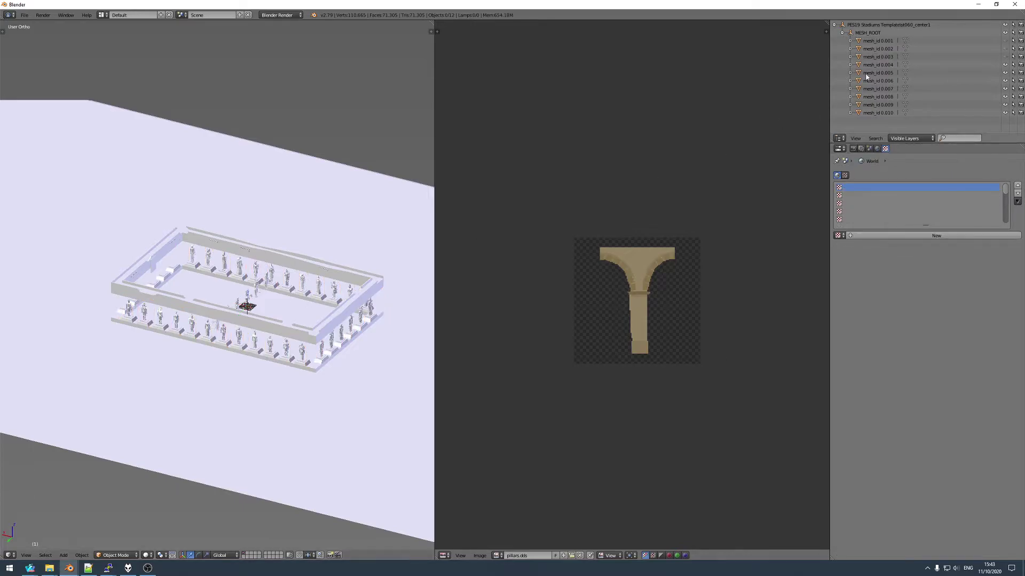
# - Check the image mapped to mesh_id 0.004, then give the mesh its own material copy named RS3
pyautogui.click(878, 65)
pyautogui.click(905, 64)
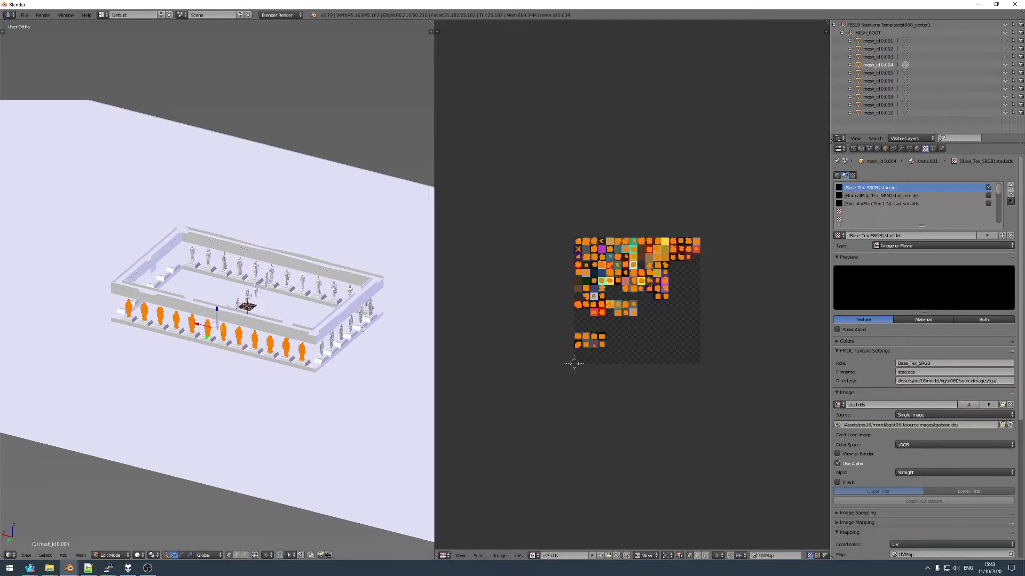
pyautogui.click(905, 64)
pyautogui.click(918, 149)
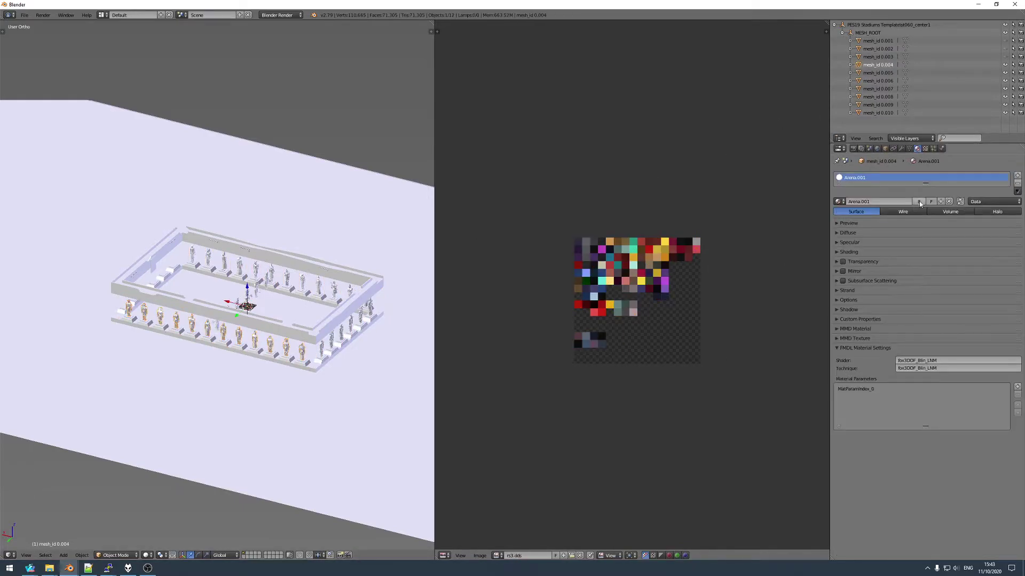
pyautogui.press('Escape')
pyautogui.click(867, 185)
# - Make the base texture of mesh_id 0.004 single-user, set its filename to rs3.dds, and hide the mesh
pyautogui.click(925, 149)
pyautogui.click(968, 236)
pyautogui.click(920, 372)
pyautogui.press('BackSpace')
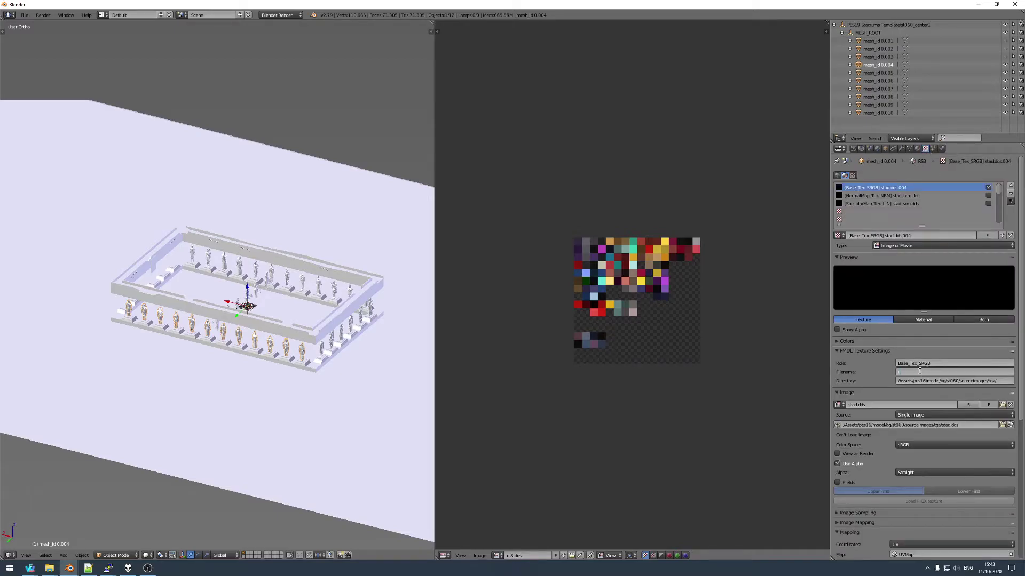
pyautogui.write('rs3.dds')
pyautogui.press('Return')
# - Check the image mapped to mesh_id 0.005, then give the mesh its own material copy named Banners
pyautogui.click(880, 73)
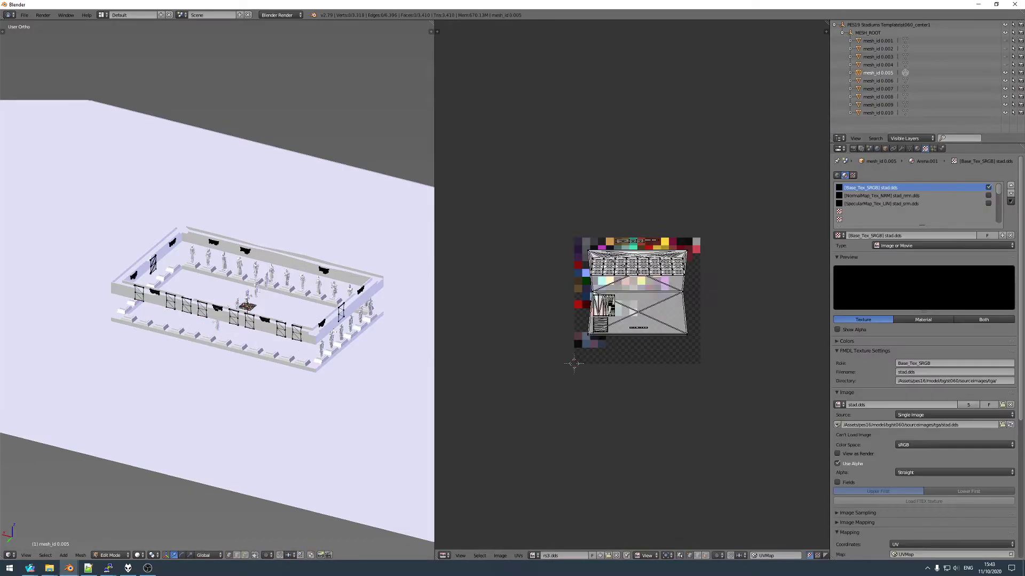
pyautogui.click(916, 149)
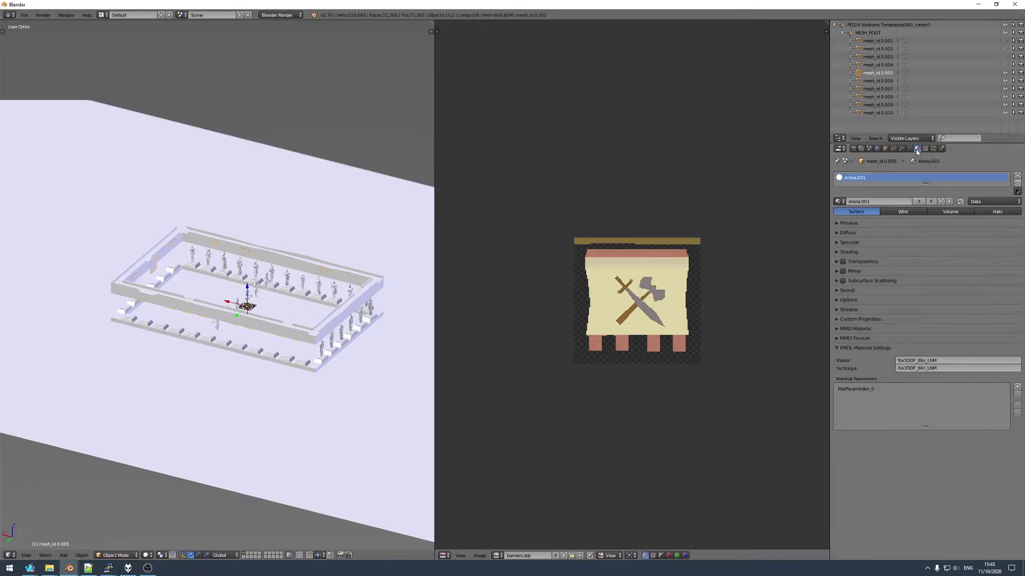
pyautogui.write('Banners')
pyautogui.press('Return')
# - Make the Banners material's base texture single-user, set its filename to banners.dds, and hide the mesh
pyautogui.click(925, 148)
pyautogui.click(910, 371)
pyautogui.write('b')
pyautogui.press('Return')
# - Check the image mapped to mesh_id 0.006, then give the mesh its own material copy named Barrows
pyautogui.click(878, 81)
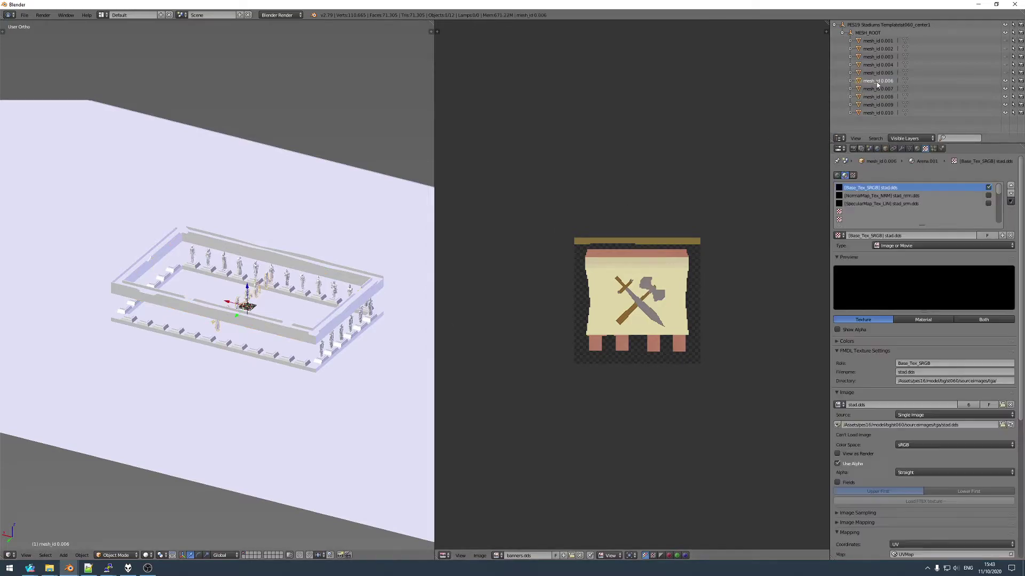
pyautogui.press('Tab')
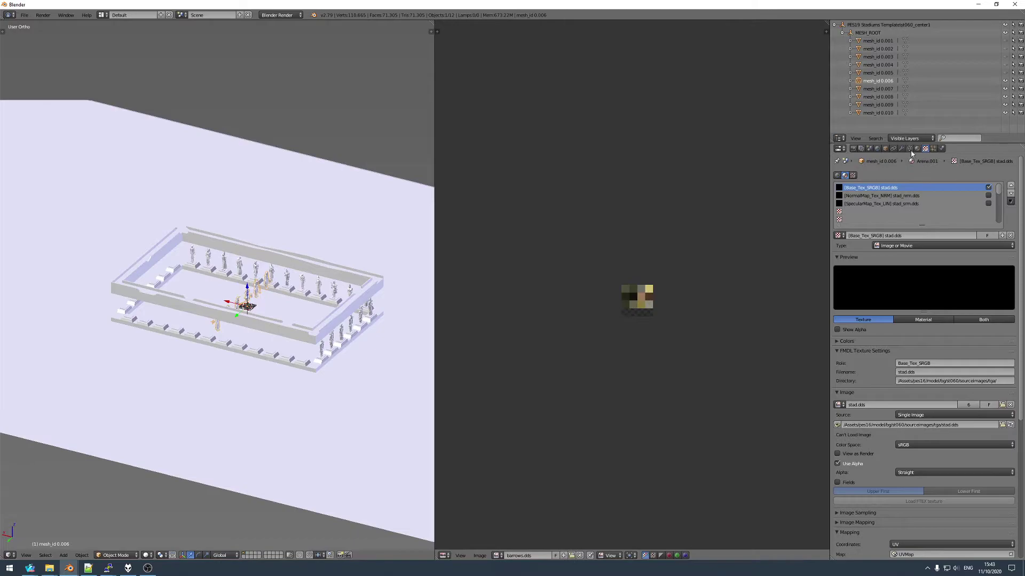
pyautogui.press('Tab')
pyautogui.click(917, 148)
pyautogui.doubleClick(886, 178)
pyautogui.write('Barrows')
pyautogui.press('Return')
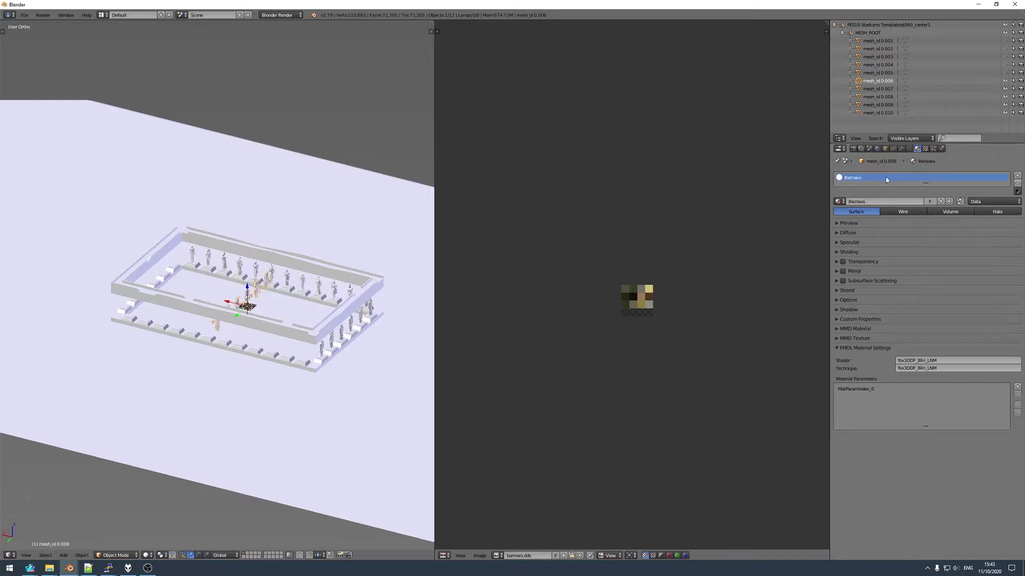
# - Make the Barrows material's base texture single-user, set its filename to barrows.dds, and hide the mesh
pyautogui.click(925, 148)
pyautogui.click(969, 236)
pyautogui.click(920, 372)
pyautogui.write('barrows')
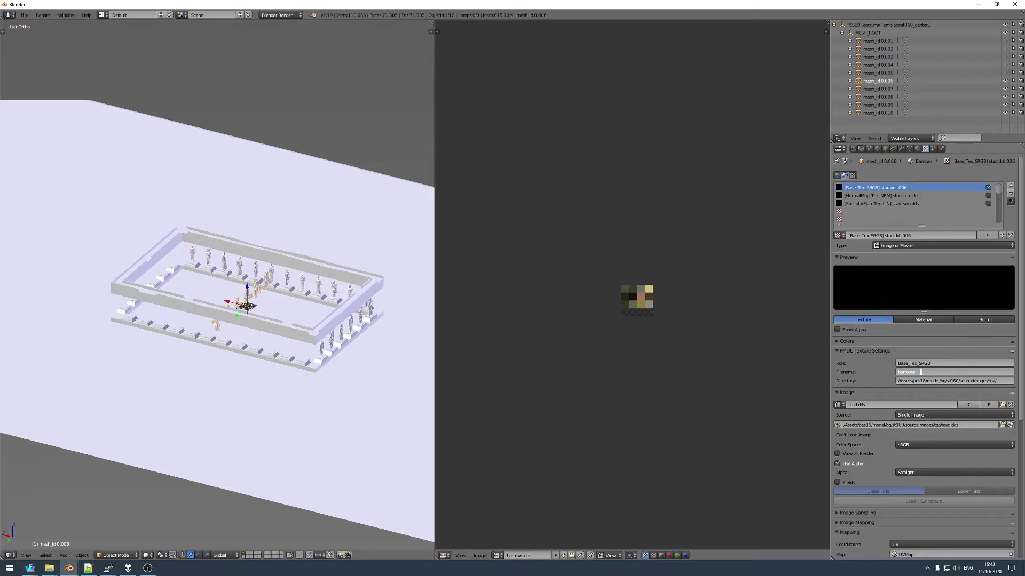
pyautogui.write('.dds')
pyautogui.press('Return')
pyautogui.press('h')
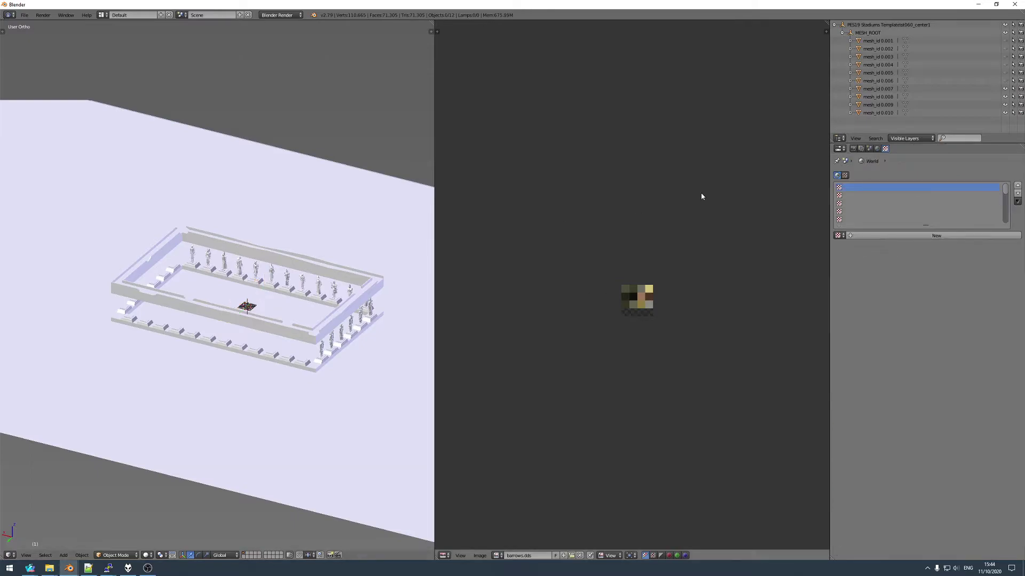
# - Check the image mapped to mesh_id 0.007, then give the mesh its own material copy named DG
pyautogui.click(878, 89)
pyautogui.press('Tab')
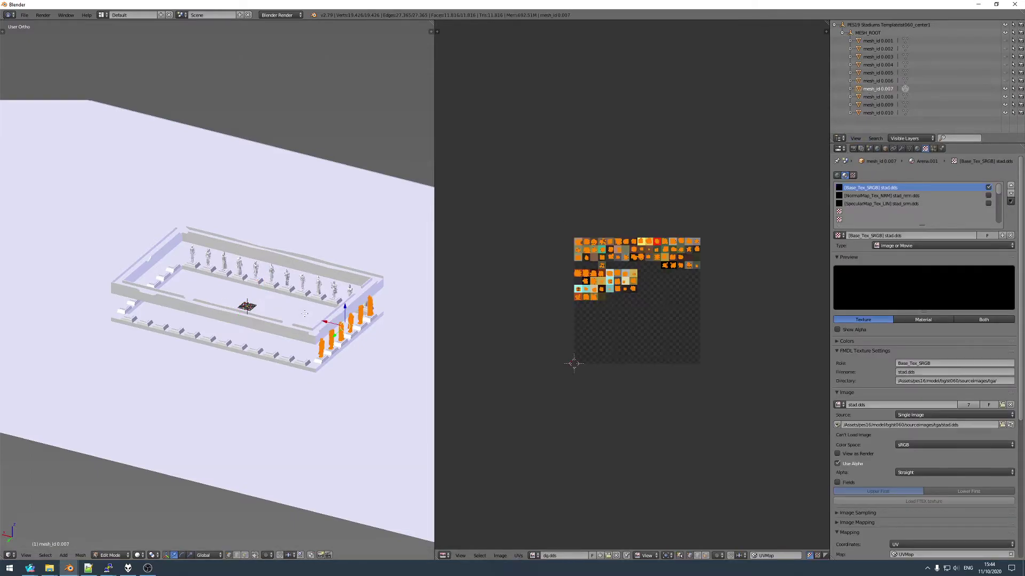
pyautogui.press('Tab')
pyautogui.click(910, 148)
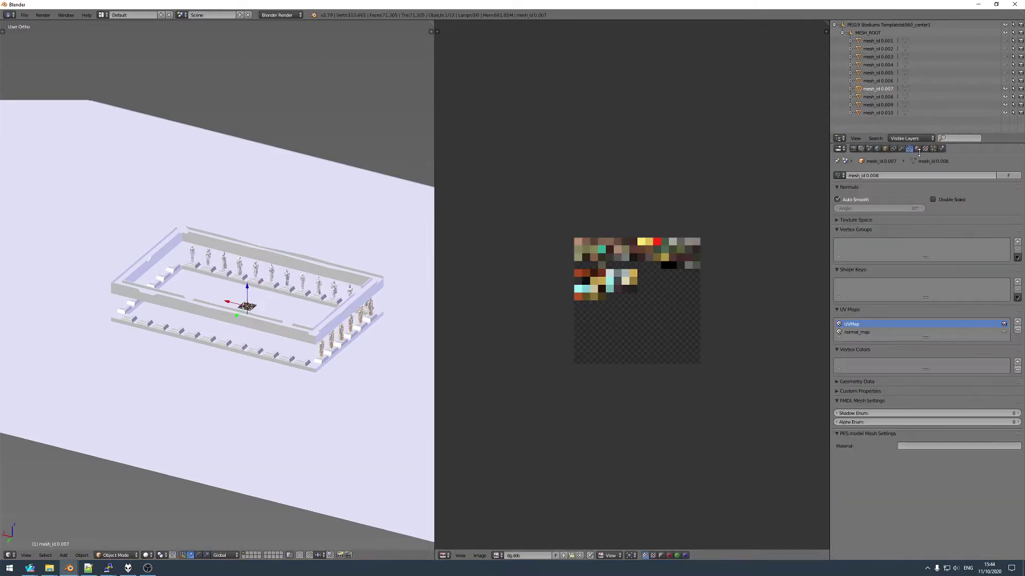
pyautogui.click(917, 149)
pyautogui.doubleClick(857, 177)
pyautogui.write('DG')
pyautogui.press('Return')
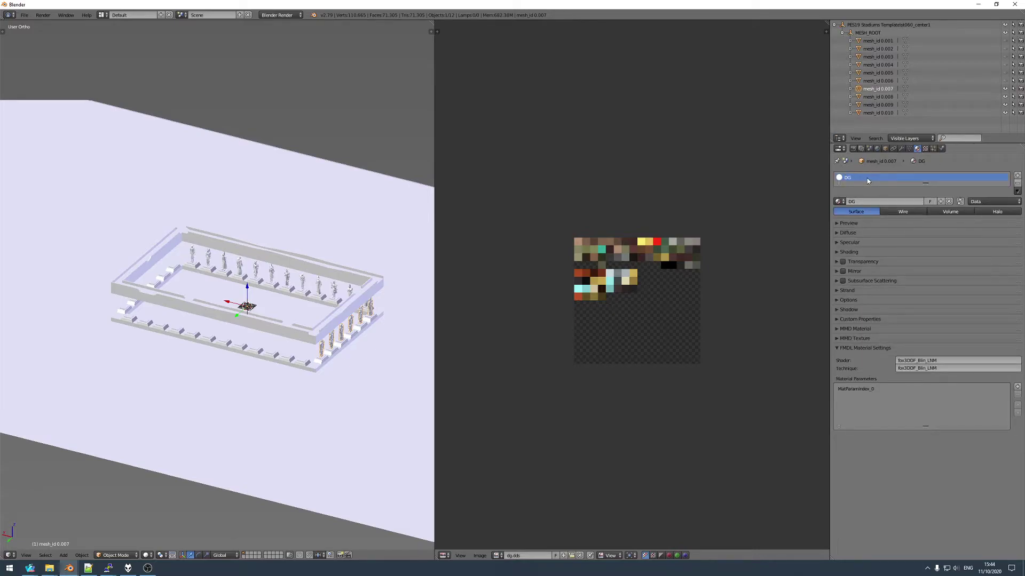
# - Make the DG material's base texture single-user, set its filename to dg.dds, and hide the mesh
pyautogui.click(925, 149)
pyautogui.click(972, 236)
pyautogui.click(934, 371)
pyautogui.write('dg.dds')
pyautogui.press('Return')
pyautogui.press('h')
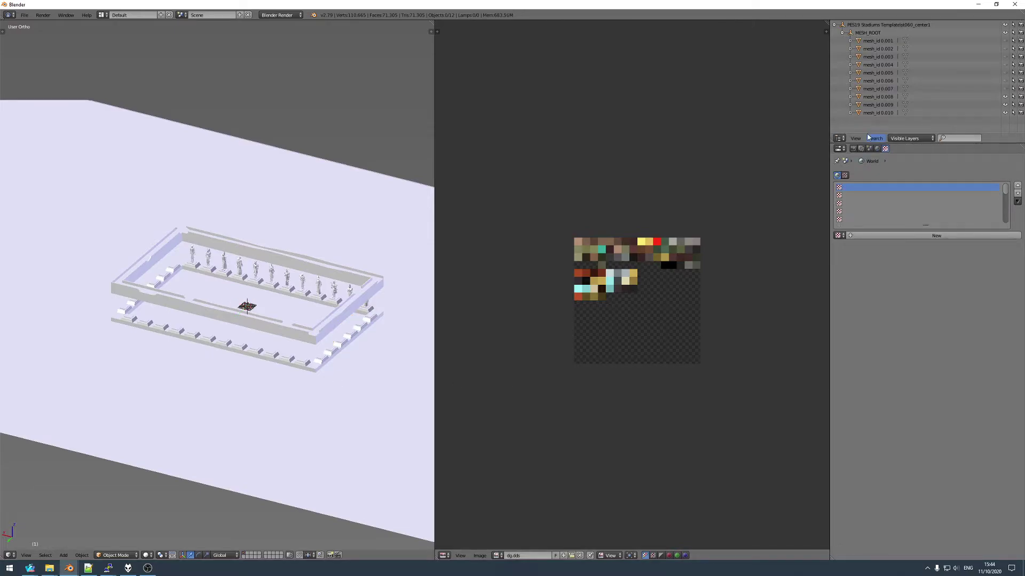
# - Check the image mapped to mesh_id 0.008, then give the mesh its own material copy named Fences
pyautogui.click(878, 97)
pyautogui.click(905, 97)
pyautogui.press('Tab')
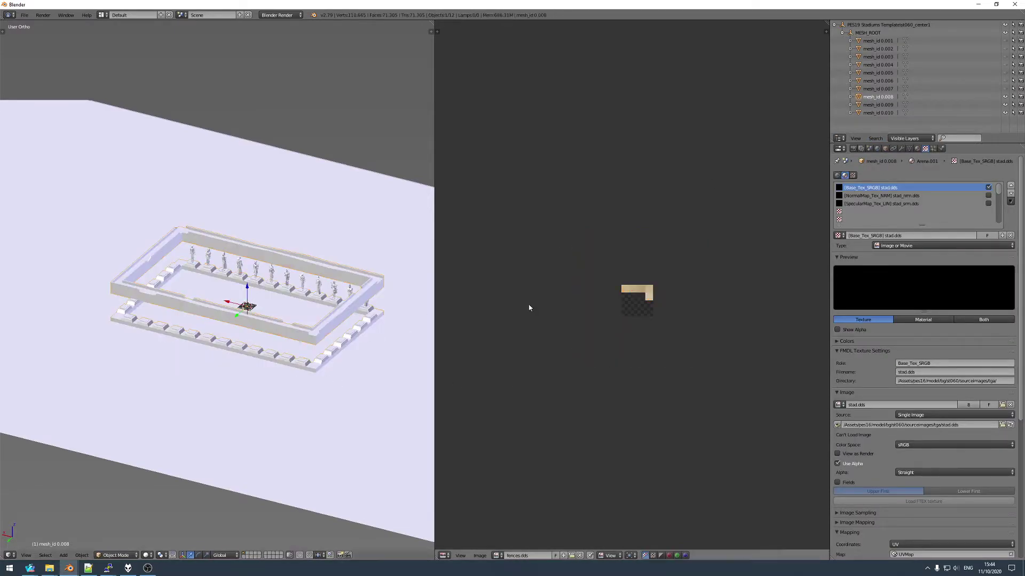
pyautogui.click(917, 149)
pyautogui.click(919, 201)
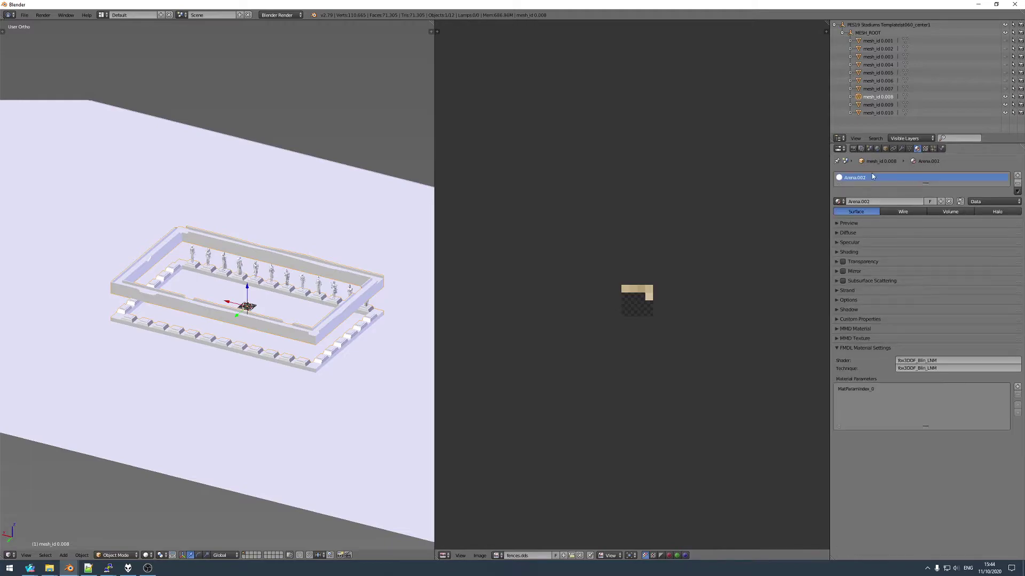
pyautogui.doubleClick(864, 178)
pyautogui.write('Fences')
pyautogui.press('Return')
# - Make the Fences material's base texture single-user, set its filename to fences.dds, and hide the mesh
pyautogui.click(934, 149)
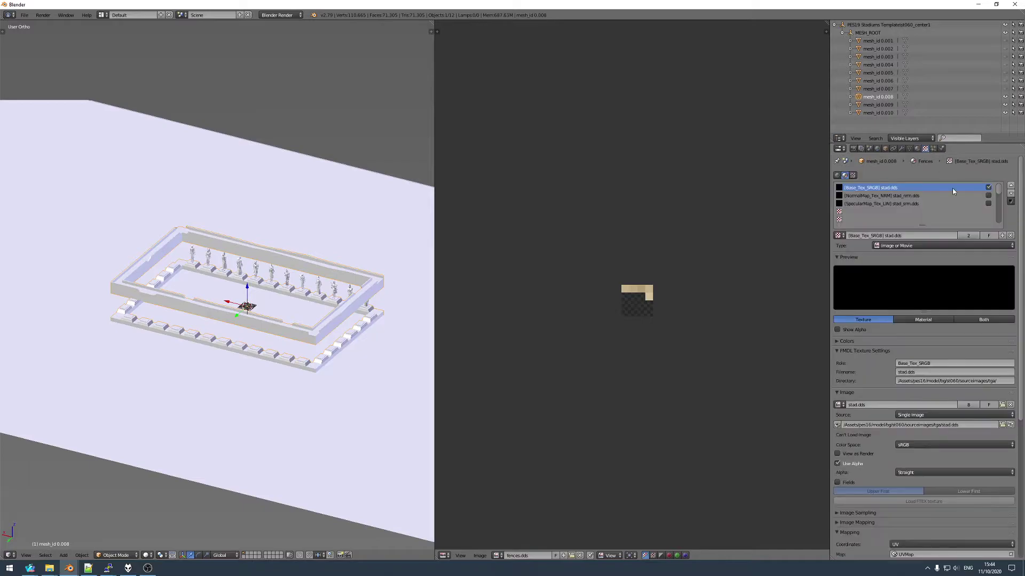
pyautogui.click(917, 372)
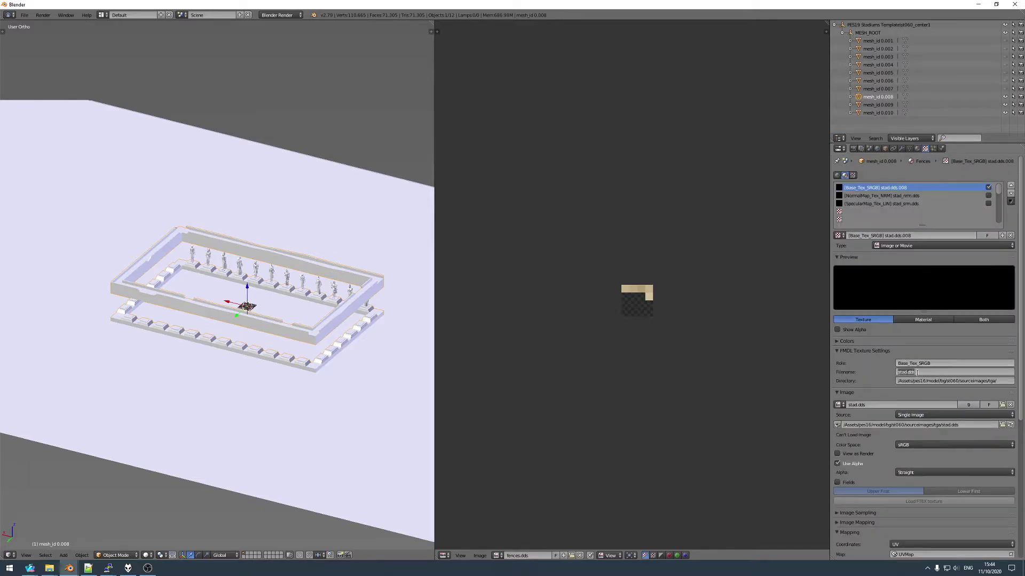
pyautogui.press('Return')
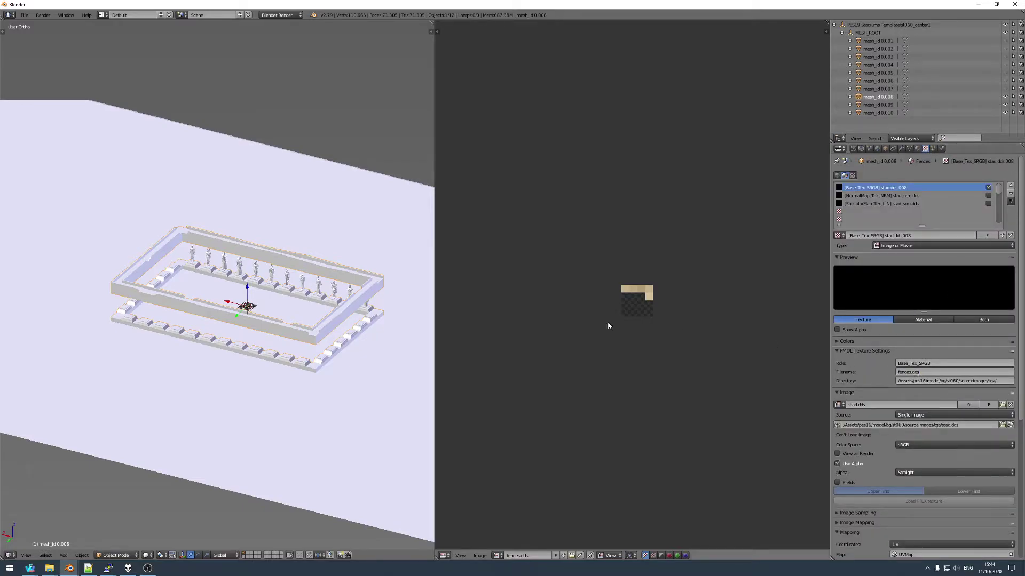
pyautogui.press('h')
# - Check the image mapped to mesh_id 0.009, then give the mesh its own material copy named Ground
pyautogui.click(875, 105)
pyautogui.press('Tab')
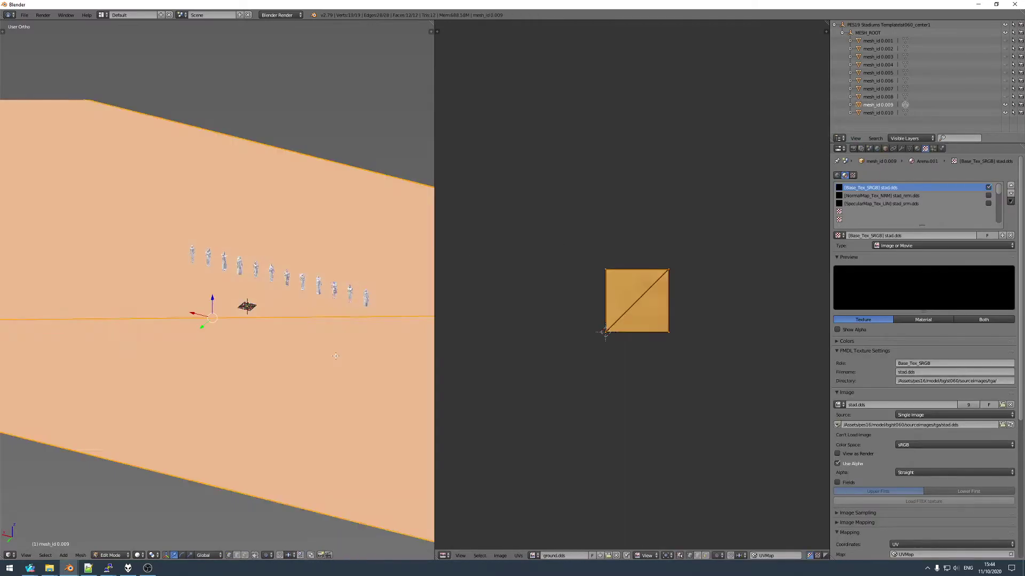
pyautogui.press('Tab')
pyautogui.click(917, 148)
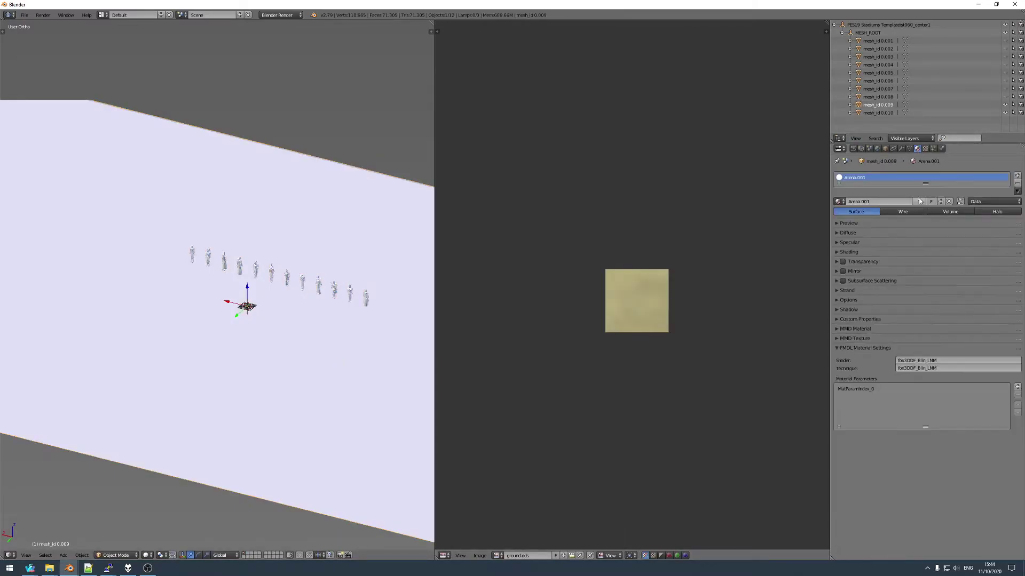
pyautogui.write('Ground')
pyautogui.press('Return')
# - Make the Ground material's base texture single-user, set its filename to ground.dds, and hide the mesh
pyautogui.click(925, 148)
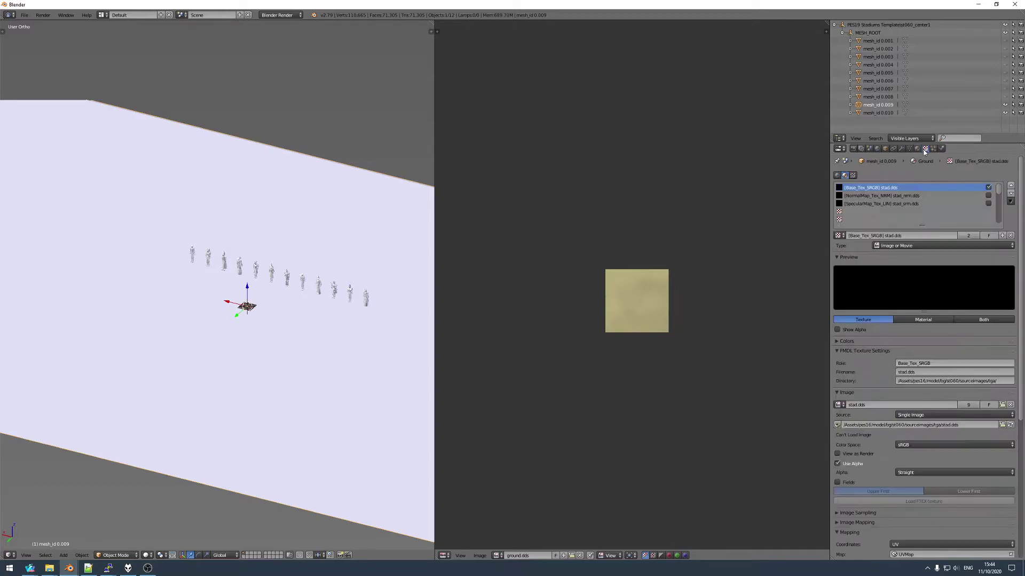
pyautogui.click(965, 237)
pyautogui.write('ground.dds')
pyautogui.press('Return')
pyautogui.press('h')
# - Check the image mapped to mesh_id 0.010, then give the mesh its own material copy named OSRS
pyautogui.click(877, 113)
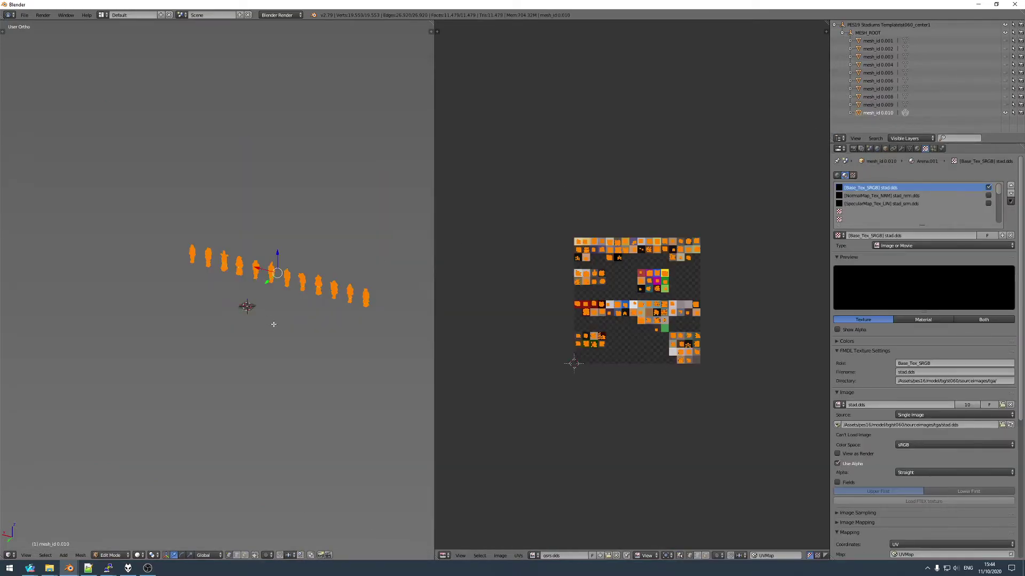
pyautogui.click(918, 149)
pyautogui.doubleClick(879, 178)
pyautogui.write('OSRS')
pyautogui.press('Return')
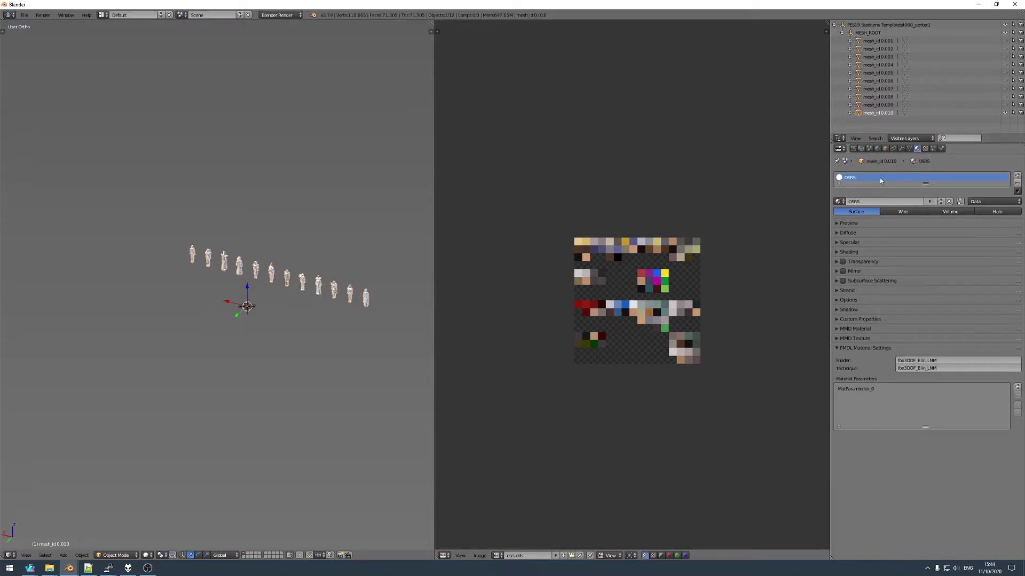
# - Make the OSRS material's base texture single-user and set its filename to osrs.dds
pyautogui.click(924, 149)
pyautogui.click(969, 236)
pyautogui.click(921, 373)
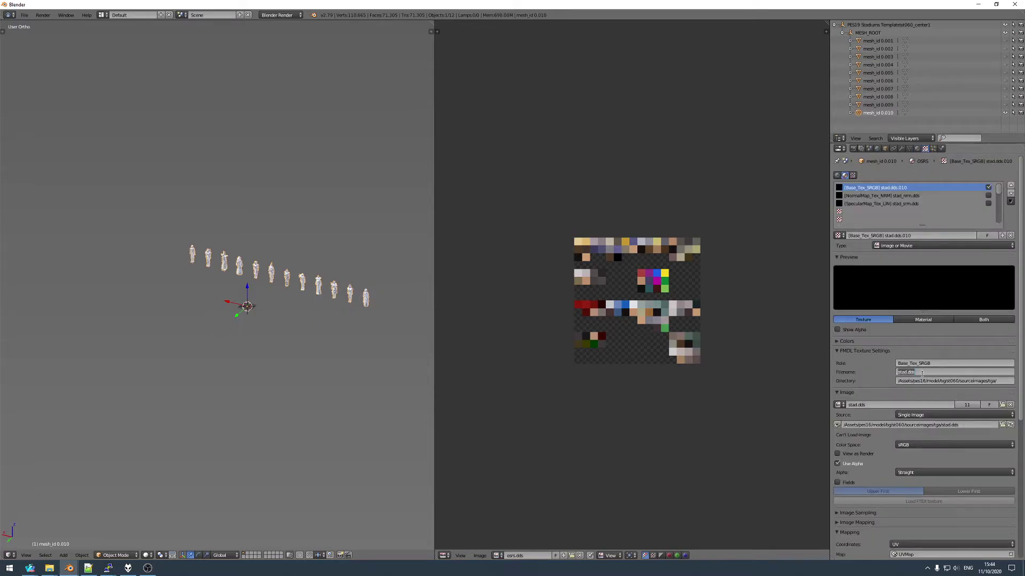
pyautogui.press('Return')
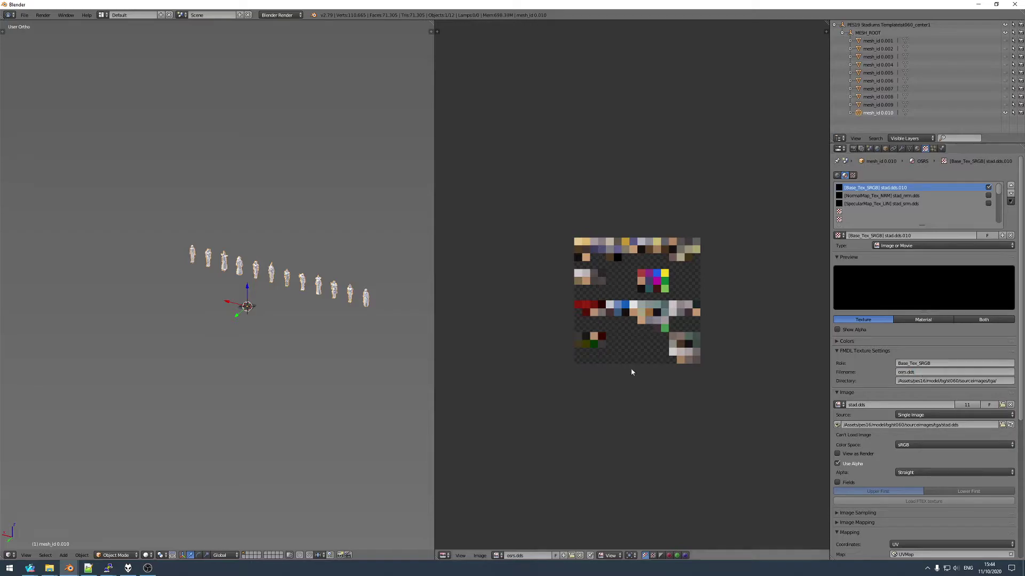
# - Unhide all the stadium meshes and inspect the complete arena
pyautogui.press('a')
pyautogui.scroll(-5, 328, 383)
pyautogui.rightClick(300, 426)
pyautogui.moveTo(300, 425); pyautogui.dragTo(244, 319, button='middle')
pyautogui.scroll(8, 224, 291)
pyautogui.rightClick(205, 263)
pyautogui.scroll(-8, 211, 259)
pyautogui.moveTo(256, 269); pyautogui.dragTo(252, 259, button='middle')
pyautogui.scroll(3, 251, 259)
pyautogui.scroll(-4, 251, 259)
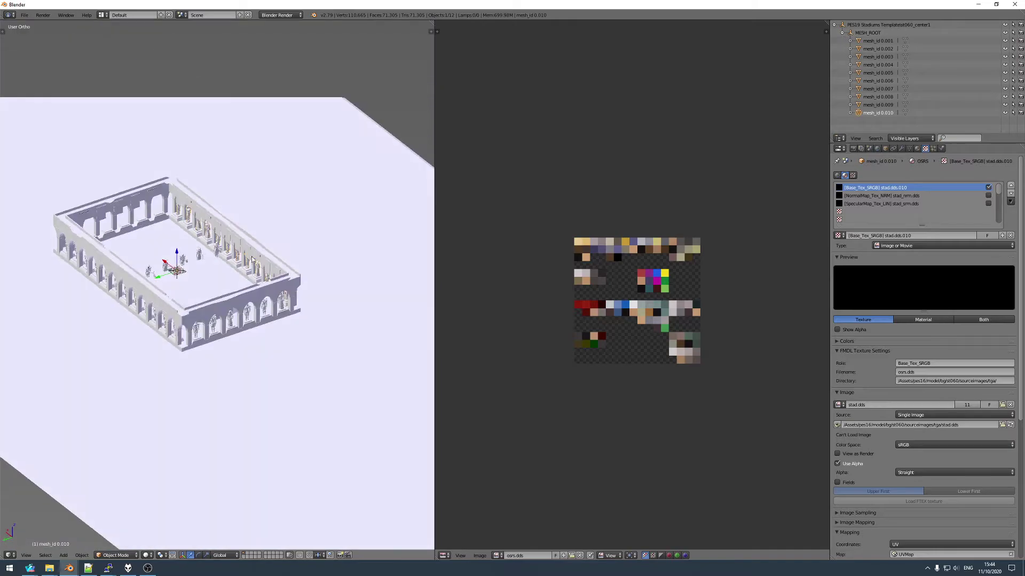
# - Export the stadium model as st060_center1.fmdl into the Tutorial folder
pyautogui.click(869, 148)
pyautogui.click(1015, 330)
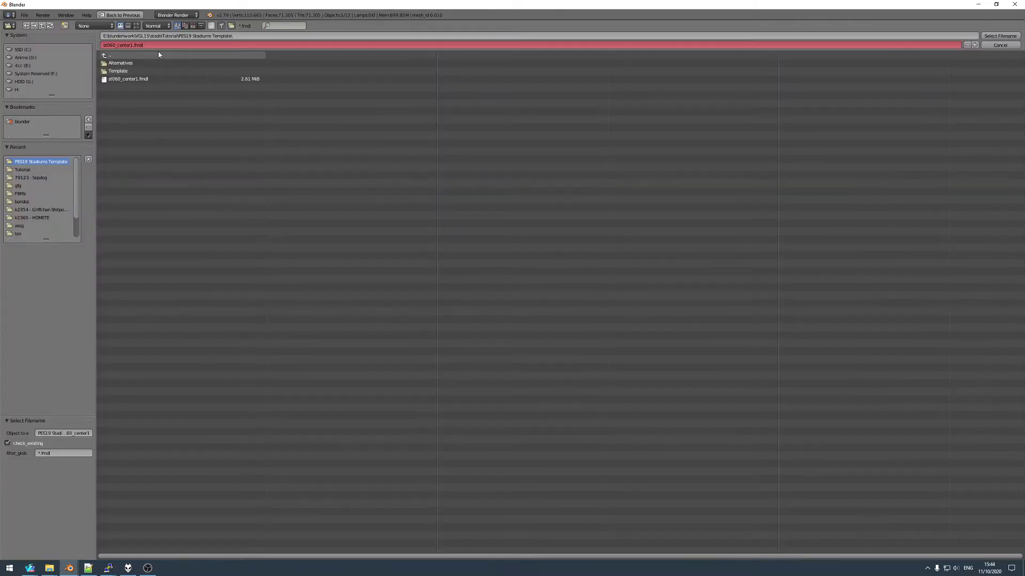
pyautogui.click(22, 169)
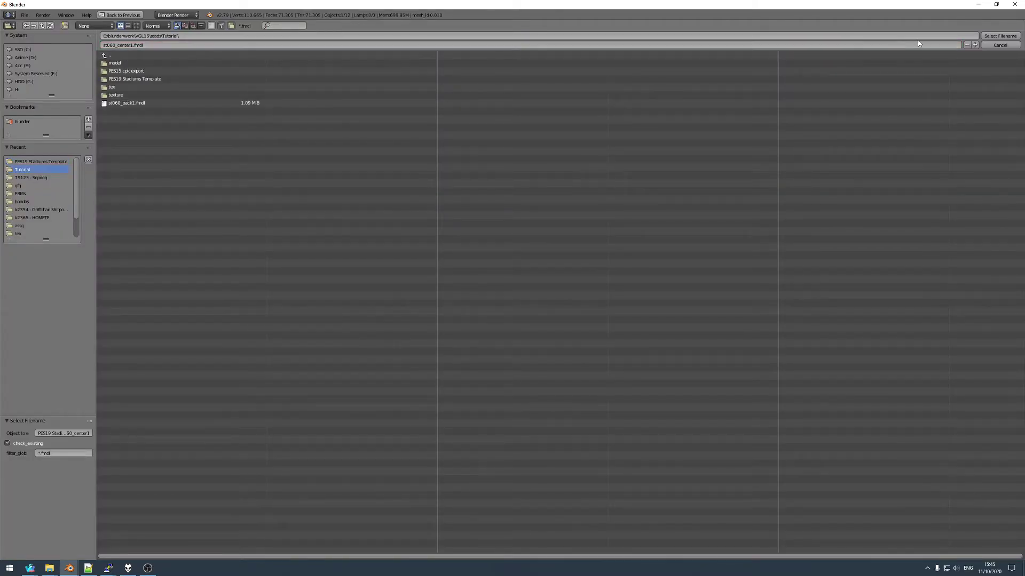
pyautogui.click(1000, 35)
pyautogui.click(926, 338)
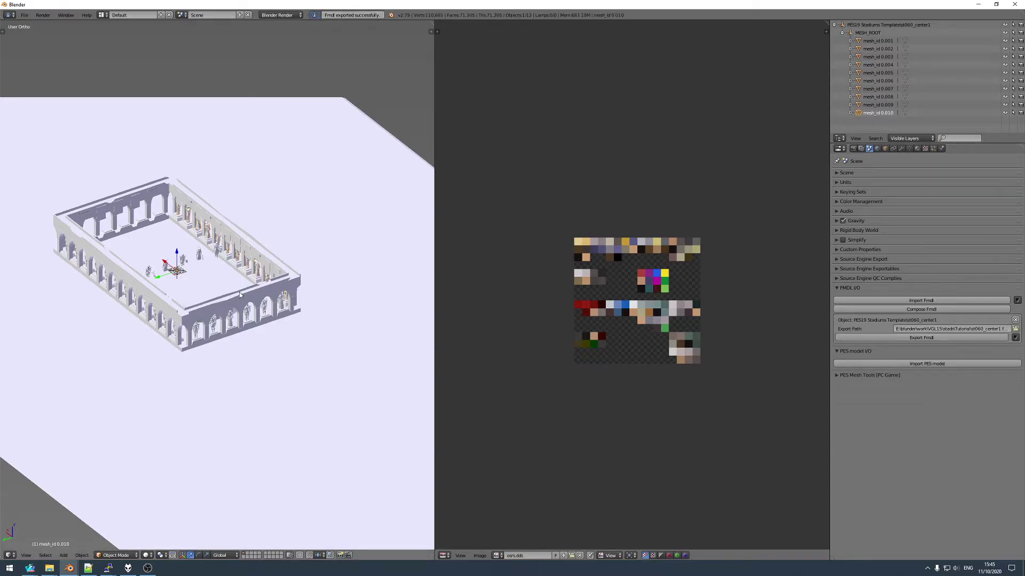
# - Reload the start-up file for a fresh scene and import st060_center1.fmdl from the PES19 Stadiums Template folder
pyautogui.scroll(-6, 240, 292)
pyautogui.scroll(6, 244, 294)
pyautogui.scroll(-3, 222, 278)
pyautogui.scroll(3, 222, 279)
pyautogui.hotkey('ctrl', 'n')
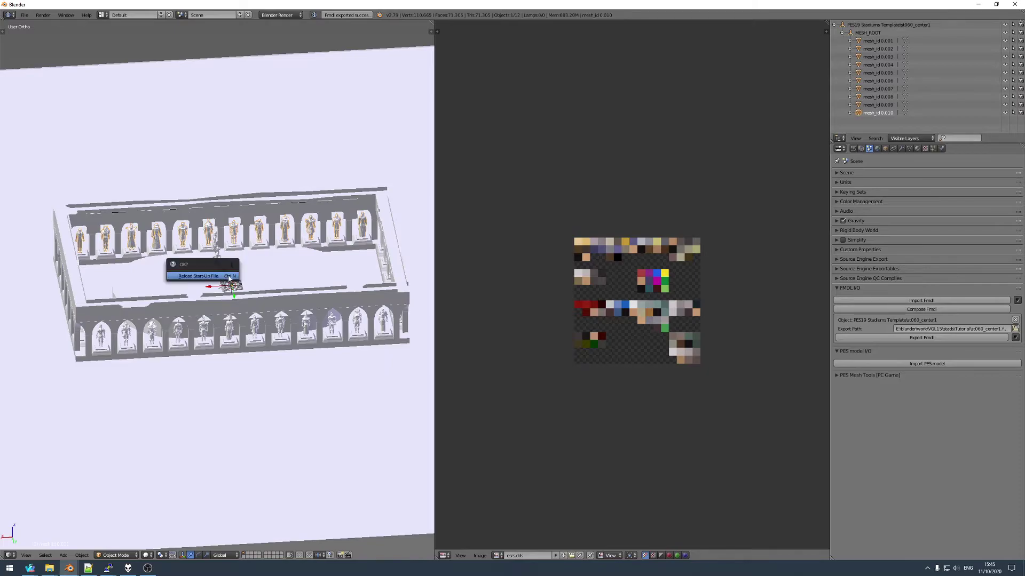
pyautogui.click(227, 278)
pyautogui.click(916, 297)
pyautogui.click(27, 163)
pyautogui.click(130, 80)
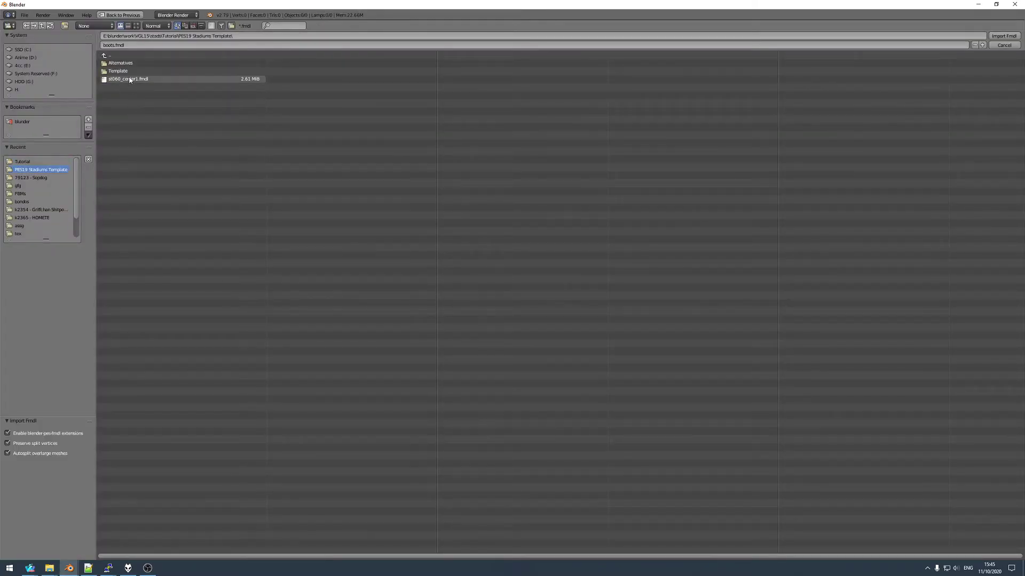
pyautogui.click(129, 80)
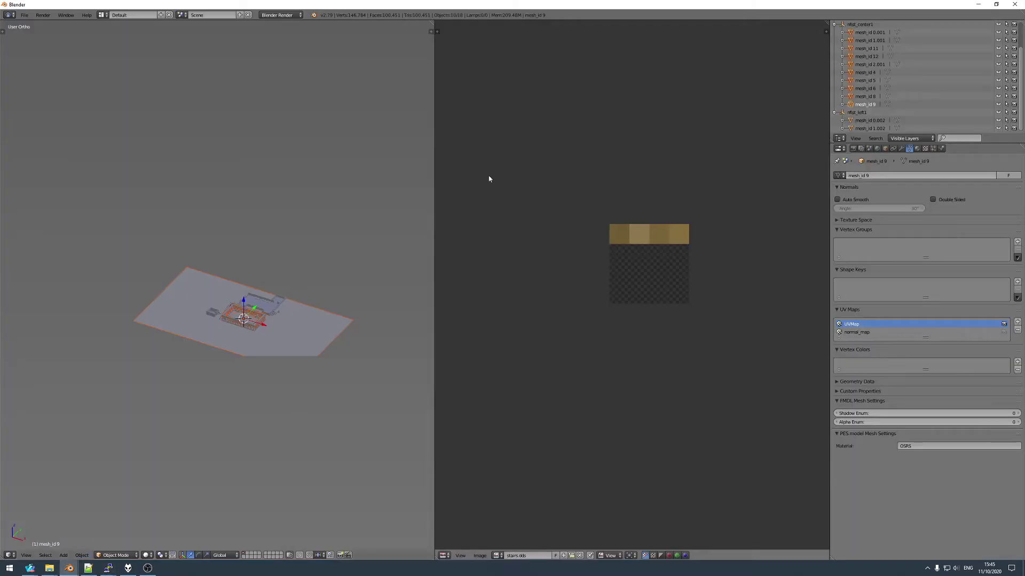
# - In the source stadium's Blender window, select and copy mesh_id 0.002 and mesh_id 1.002 from the left1 group, and return to the template window
pyautogui.click(867, 128)
pyautogui.moveTo(329, 323); pyautogui.dragTo(231, 313, button='middle')
pyautogui.hotkey('ctrl', 'c')
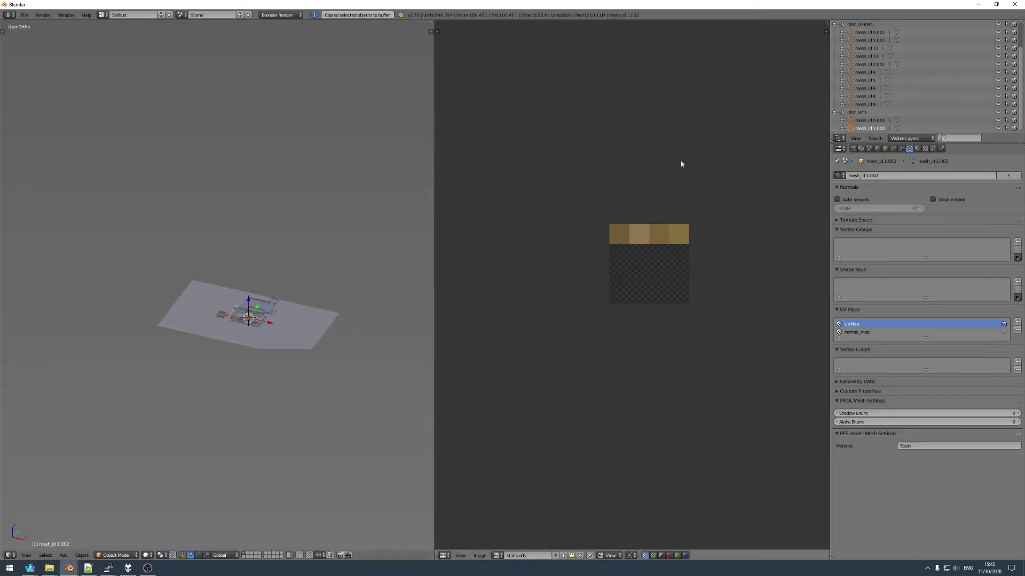
pyautogui.moveTo(69, 568)
pyautogui.click(122, 545)
# - Move the template mesh's geometry up and away from the origin, and paste the two copied meshes into the scene
pyautogui.scroll(-10, 206, 297)
pyautogui.press('Tab')
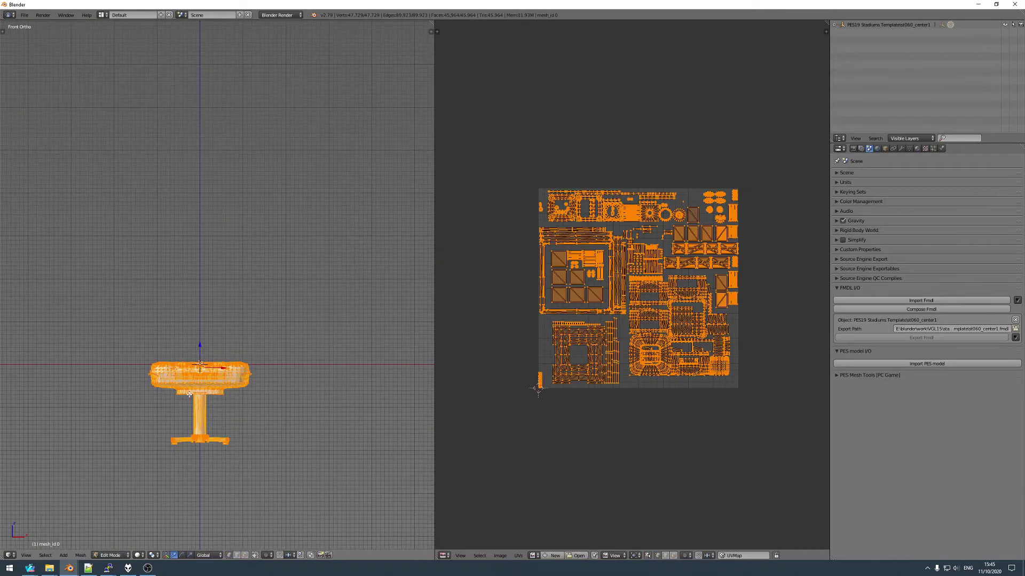
pyautogui.press('g')
pyautogui.click(274, 298)
pyautogui.press('a')
pyautogui.press('Tab')
pyautogui.hotkey('ctrl', 'v')
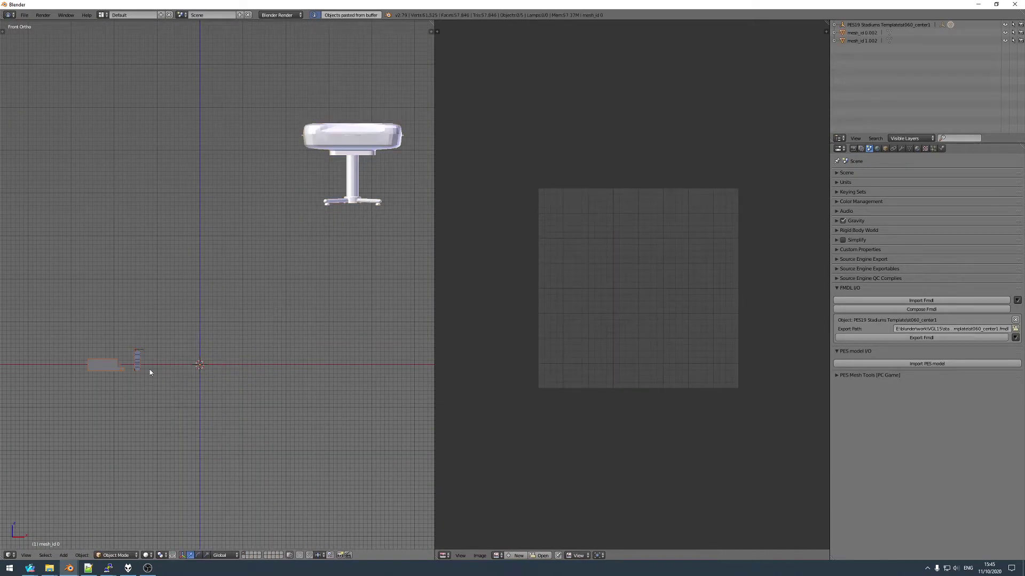
# - Bring both pasted meshes under MESH_ROOT by merging them into duplicates of the template mesh, and delete the original mesh_id 0
pyautogui.click(843, 32)
pyautogui.keyDown('shift'); pyautogui.moveTo(334, 195); pyautogui.dragTo(278, 241, button='middle'); pyautogui.keyUp('shift')
pyautogui.scroll(6, 278, 240)
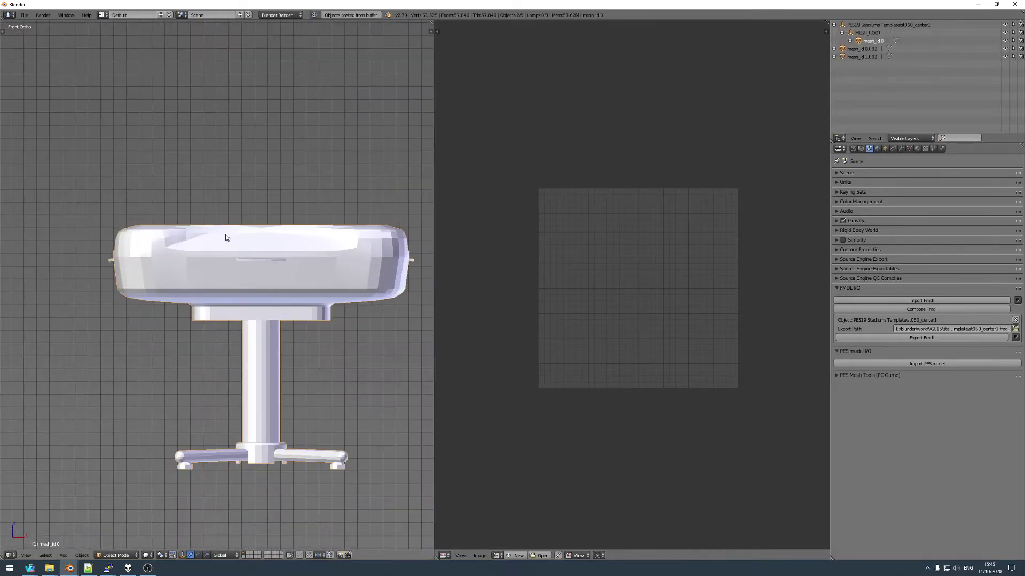
pyautogui.press('Tab')
pyautogui.press('Tab')
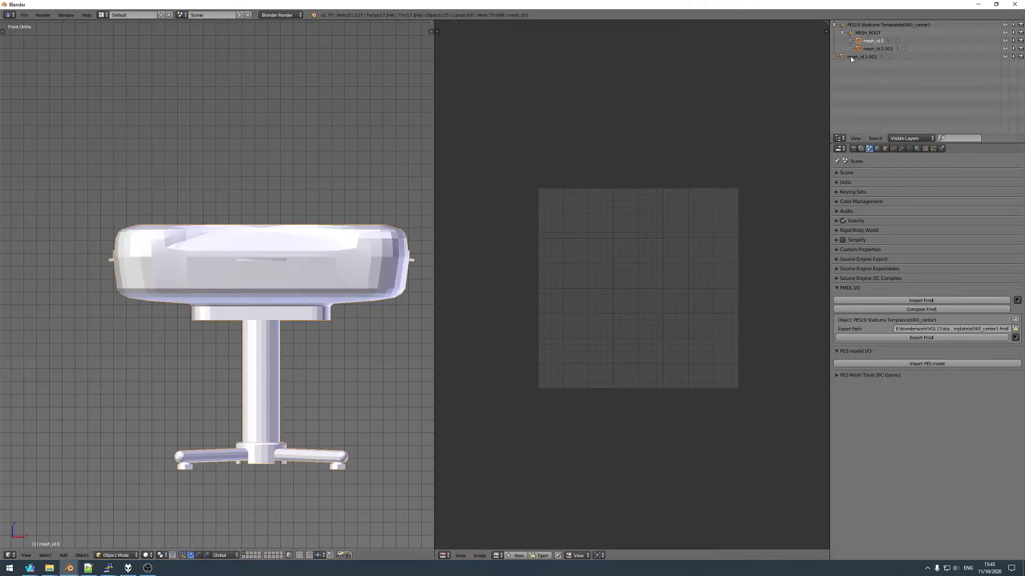
pyautogui.press('Tab')
pyautogui.press('Tab')
pyautogui.press('x')
pyautogui.click(257, 255)
# - Check the image mapped to the house mesh, mesh_id 0.001, and give the mesh its own material copy named House
pyautogui.scroll(-5, 191, 346)
pyautogui.press('Home')
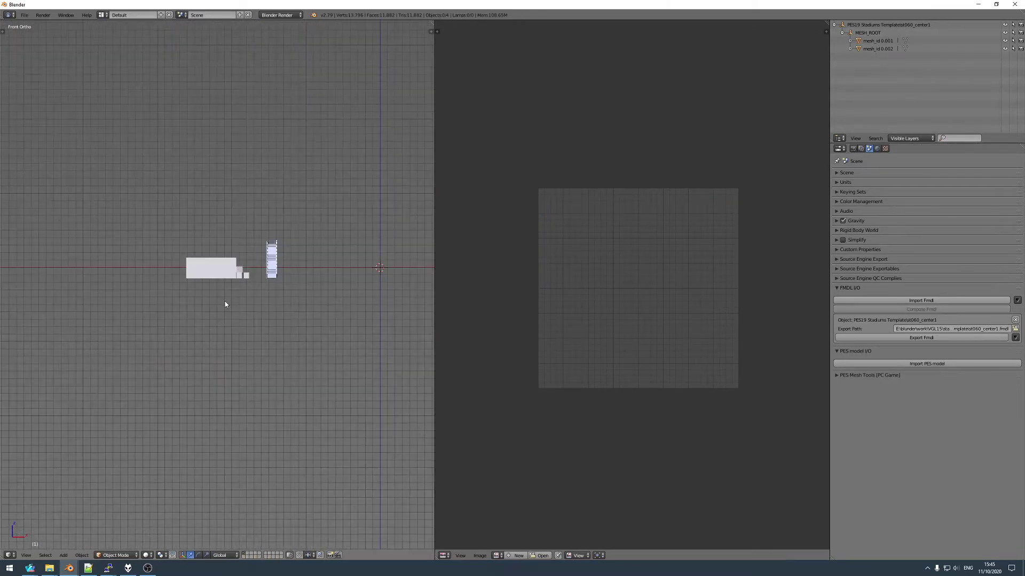
pyautogui.rightClick(225, 308)
pyautogui.moveTo(226, 308); pyautogui.dragTo(246, 269, button='middle')
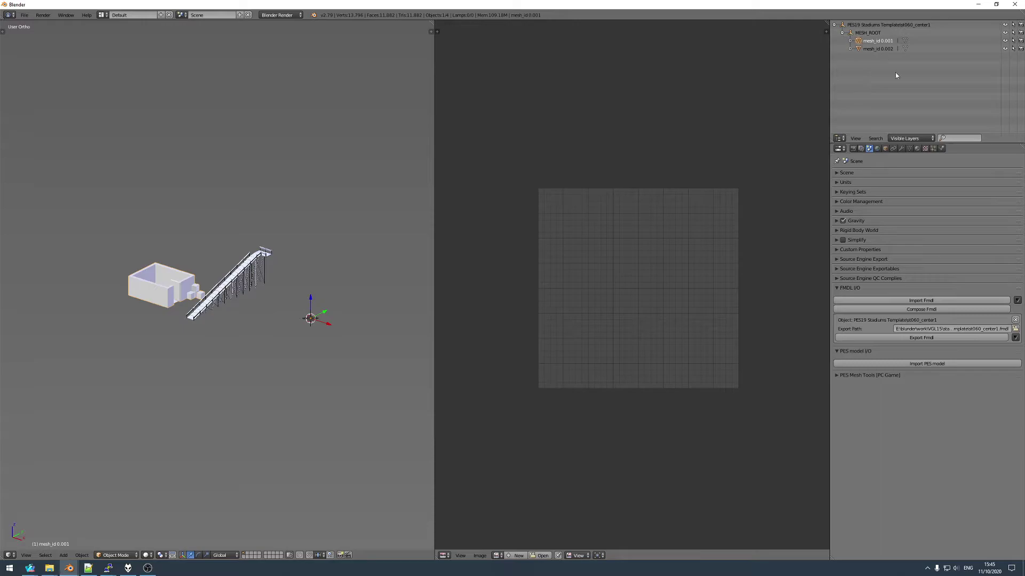
pyautogui.press('Tab')
pyautogui.press('Tab')
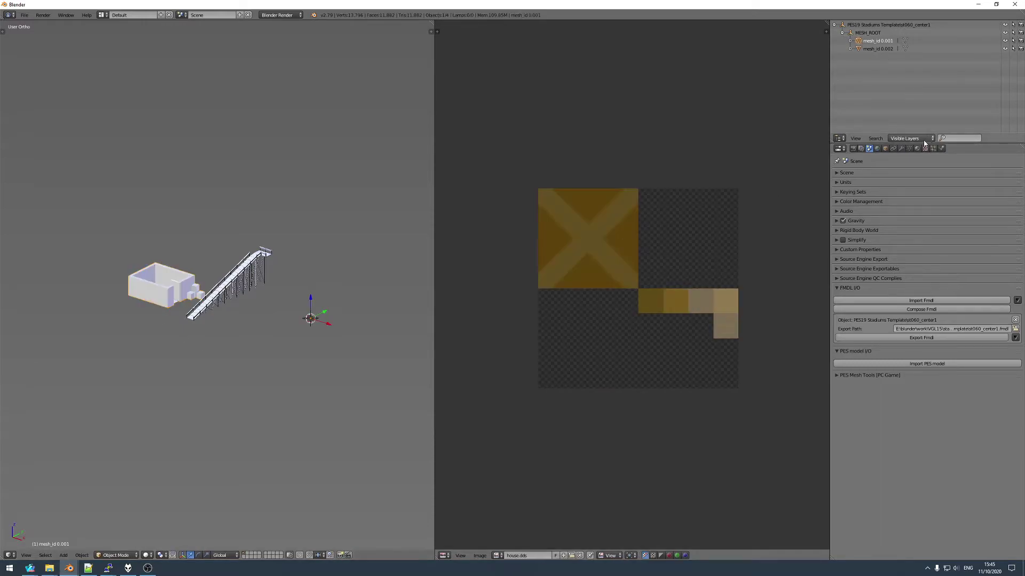
pyautogui.click(917, 148)
pyautogui.doubleClick(878, 180)
pyautogui.write('House')
pyautogui.press('Return')
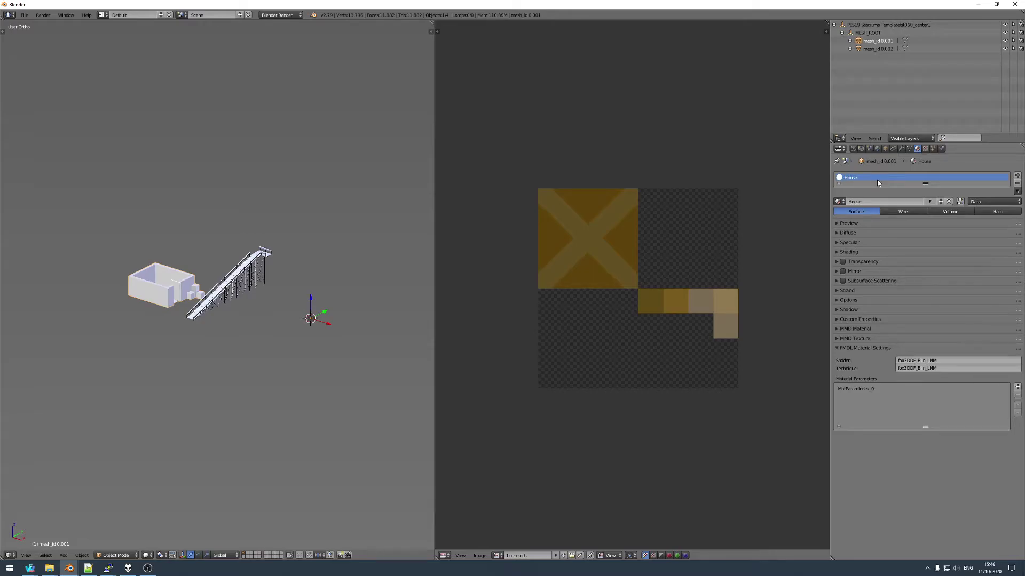
# - Make the House material's base texture single-user, set its filename to house.dds, and hide the mesh
pyautogui.click(925, 149)
pyautogui.write('h')
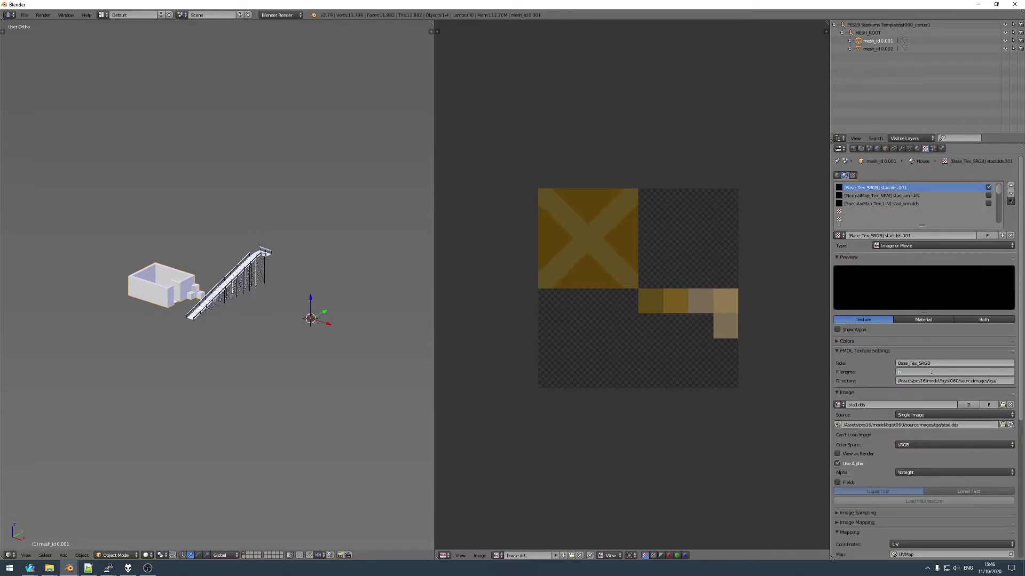
pyautogui.write('ouse.d')
pyautogui.press('Return')
pyautogui.click(1005, 40)
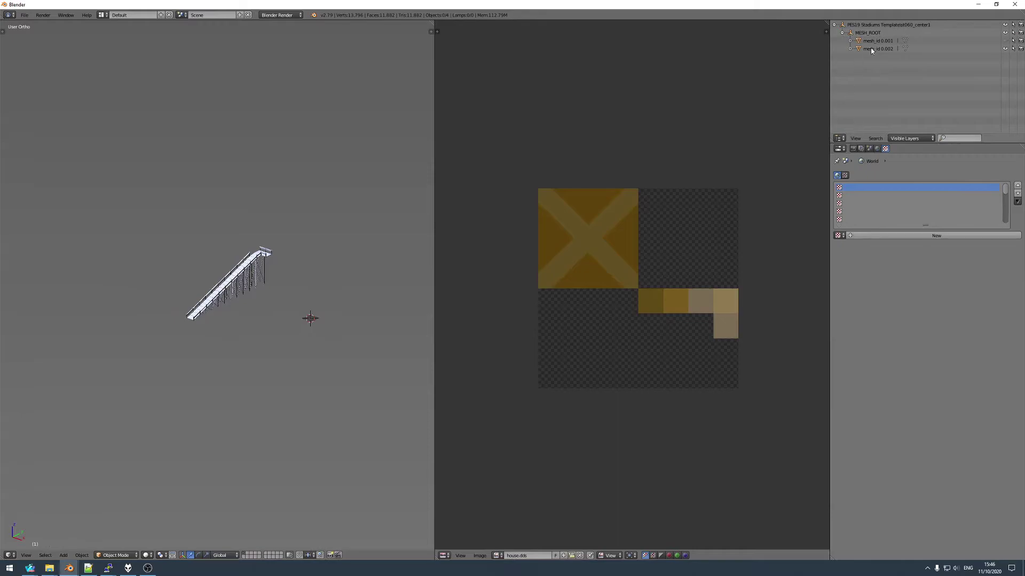
# - Give the staircase mesh, mesh_id 0.002, its own material copy and rename the material after the stairs
pyautogui.click(871, 49)
pyautogui.click(917, 148)
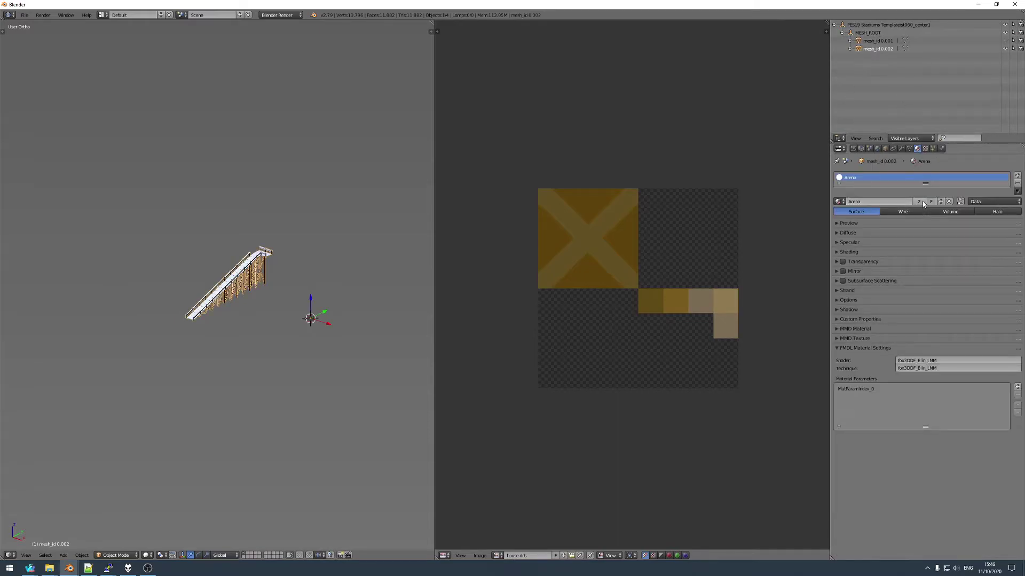
pyautogui.doubleClick(863, 178)
pyautogui.write('s')
pyautogui.write('tairs.dds')
pyautogui.press('Return')
pyautogui.doubleClick(867, 179)
# - Make the stairs material's base texture single-user, set its filename to stairs.dds, and unhide all meshes
pyautogui.click(925, 148)
pyautogui.click(923, 372)
pyautogui.press('BackSpace')
pyautogui.write('stairs.dds')
pyautogui.press('Return')
pyautogui.hotkey('alt', 'h')
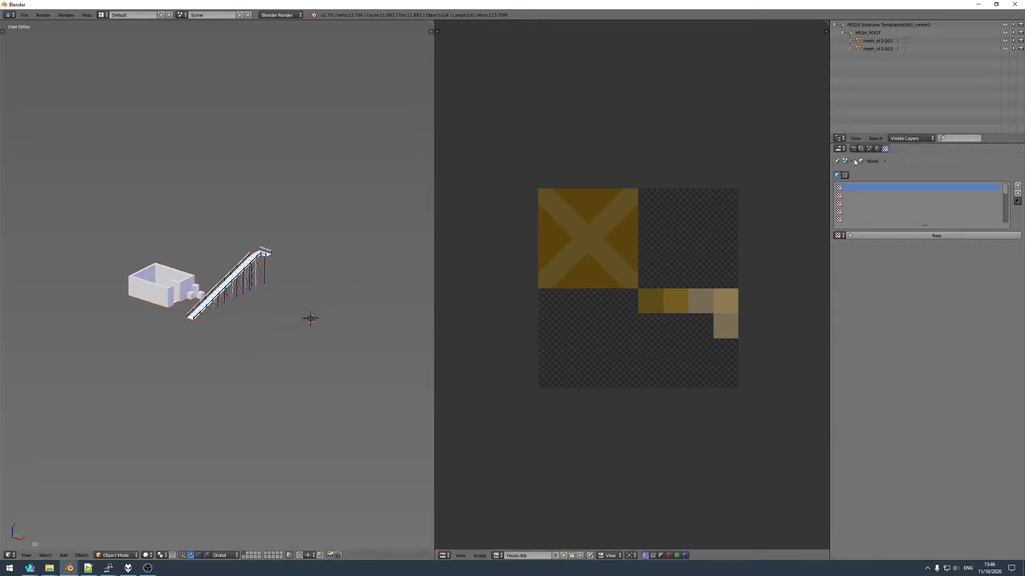
# - Export the house and stairs model as st060_left1.fmdl into the Tutorial folder
pyautogui.click(869, 149)
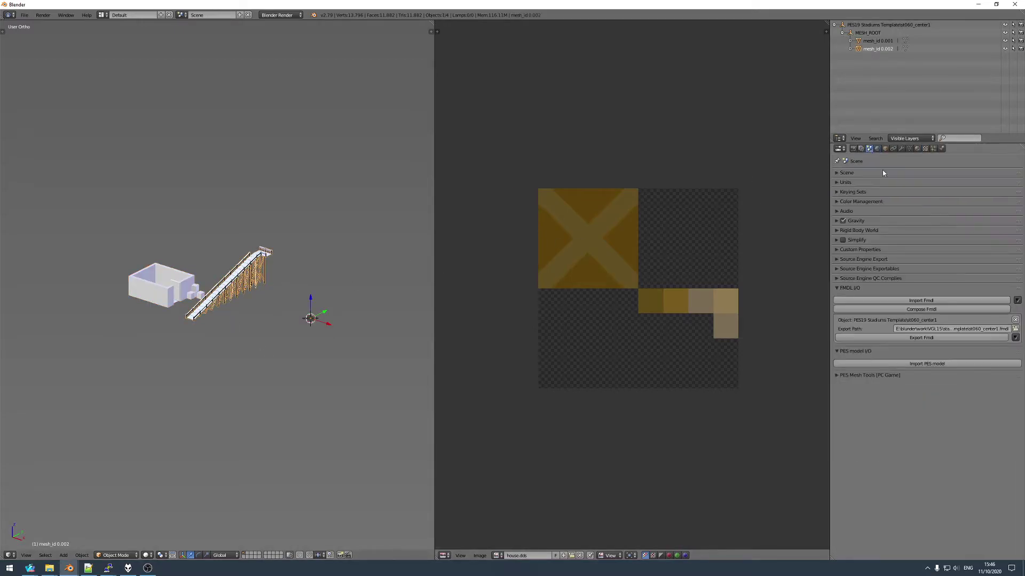
pyautogui.click(1015, 329)
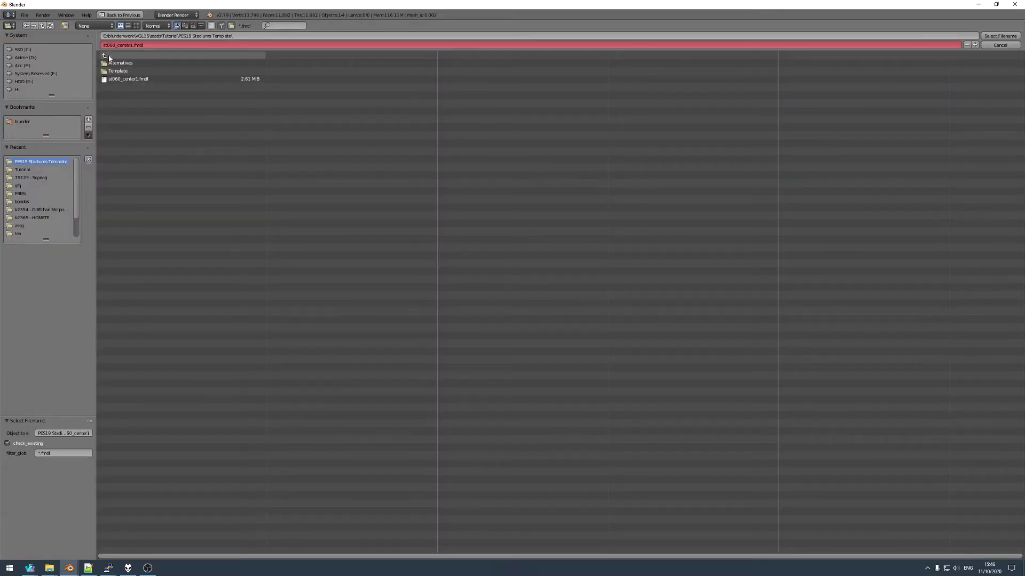
pyautogui.doubleClick(128, 45)
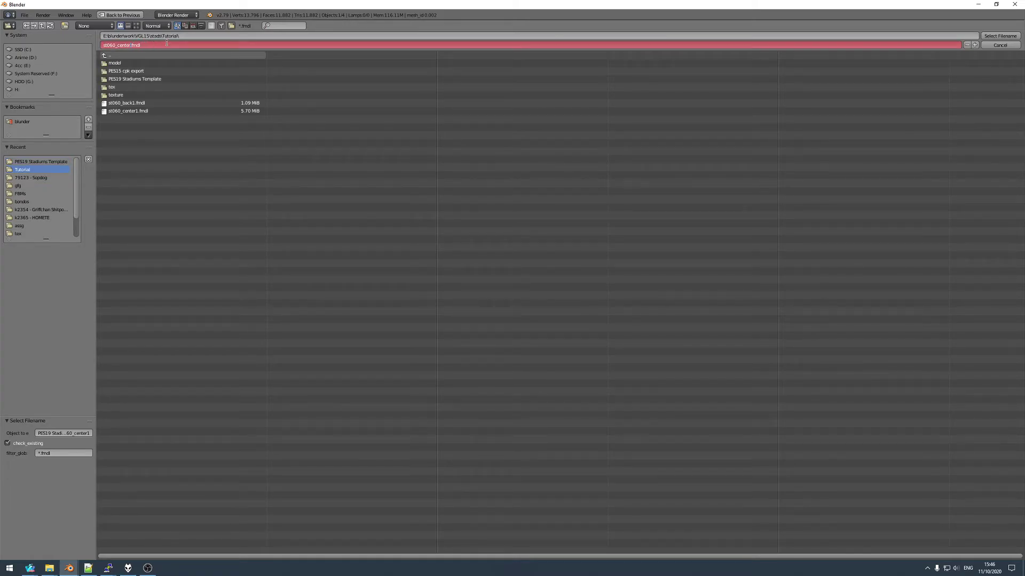
pyautogui.write('left1')
pyautogui.press('Return')
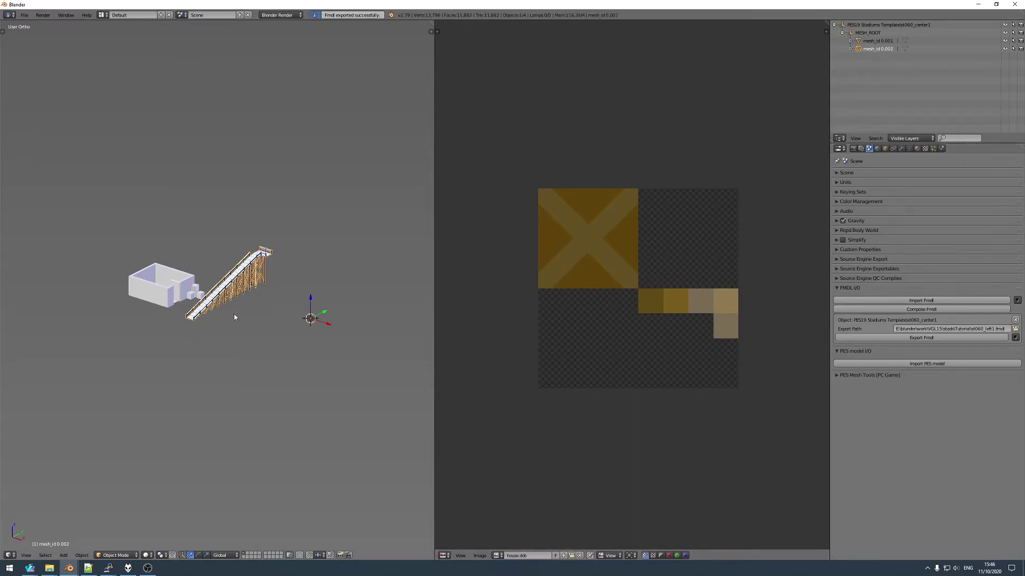
# - Switch to File Explorer, review the exported FMDL files in the Tutorial folder, and open its tex folder
pyautogui.moveTo(49, 568)
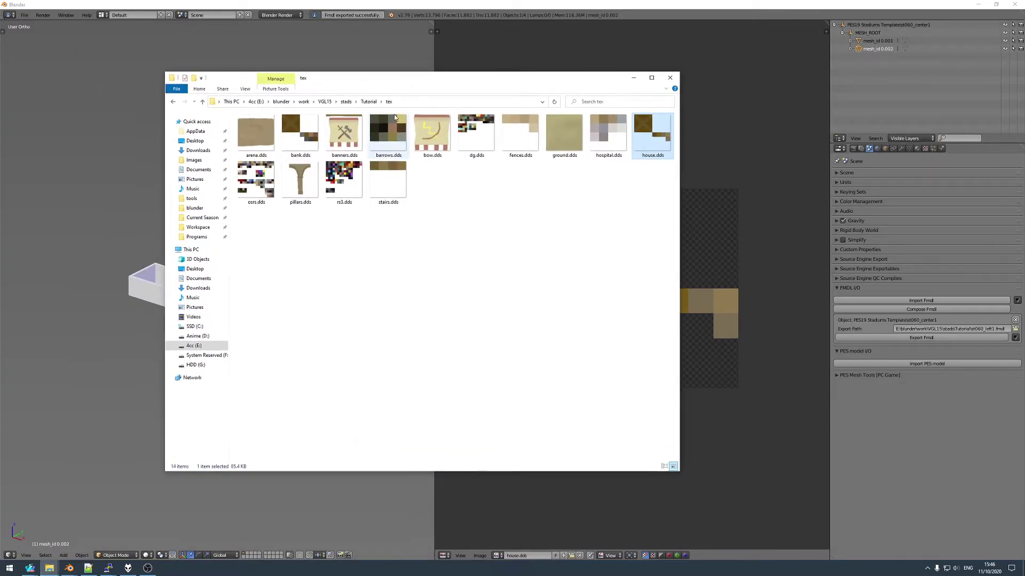
pyautogui.click(369, 103)
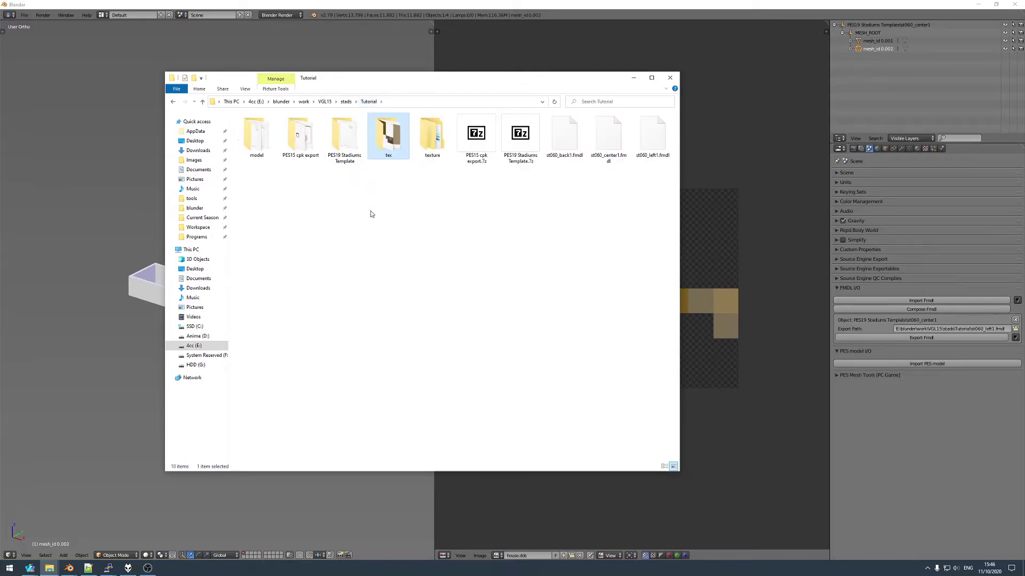
pyautogui.click(564, 149)
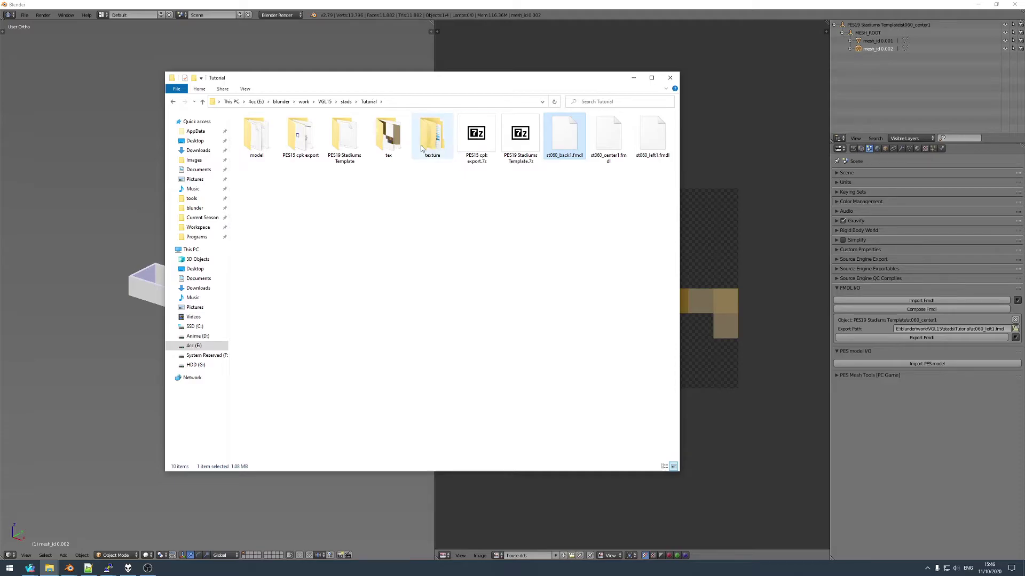
pyautogui.doubleClick(398, 136)
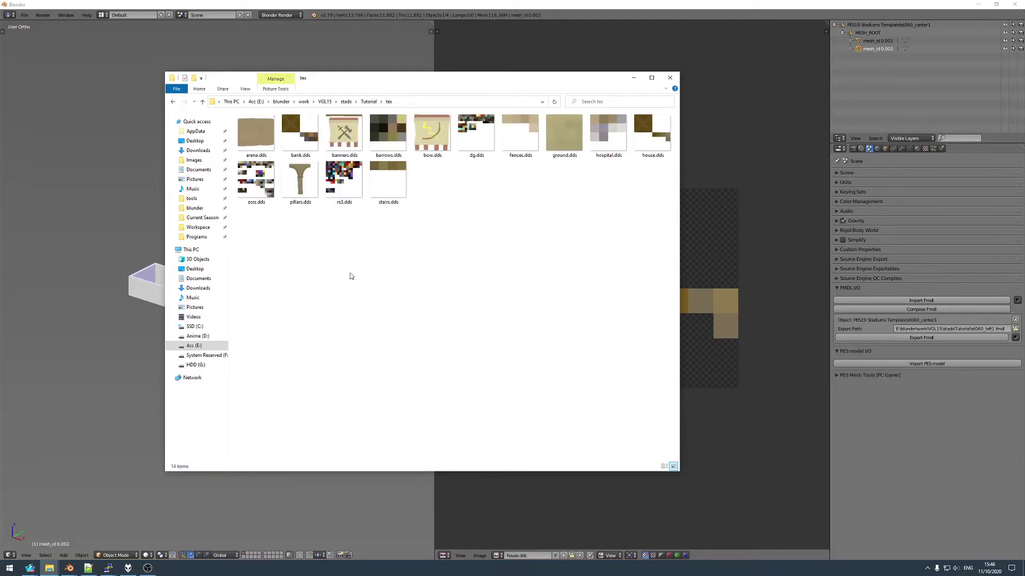
# - Copy all the DDS textures from the tex folder into the dds folder of the pes-file-tools ftex tool
pyautogui.click(50, 569)
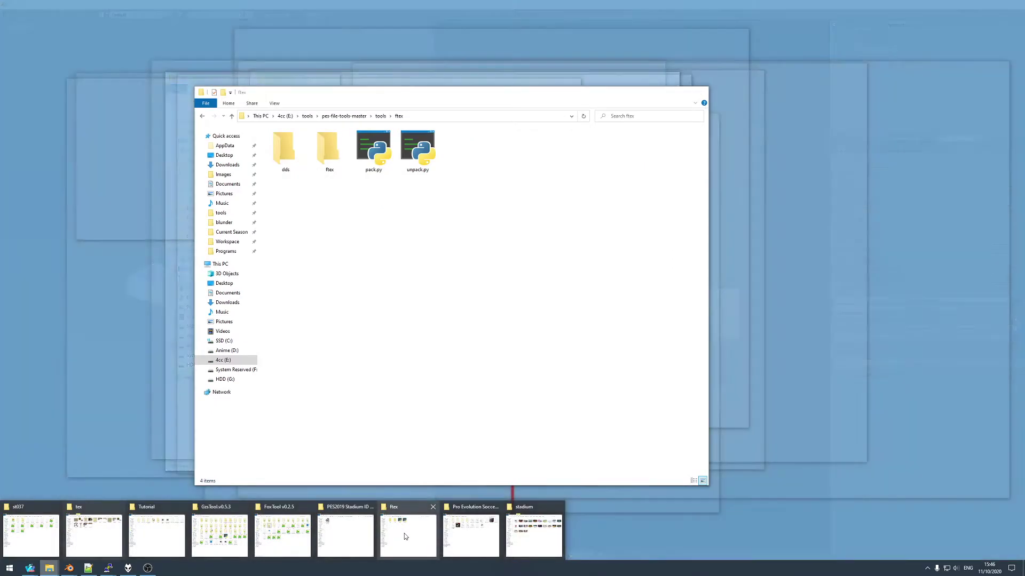
pyautogui.click(404, 533)
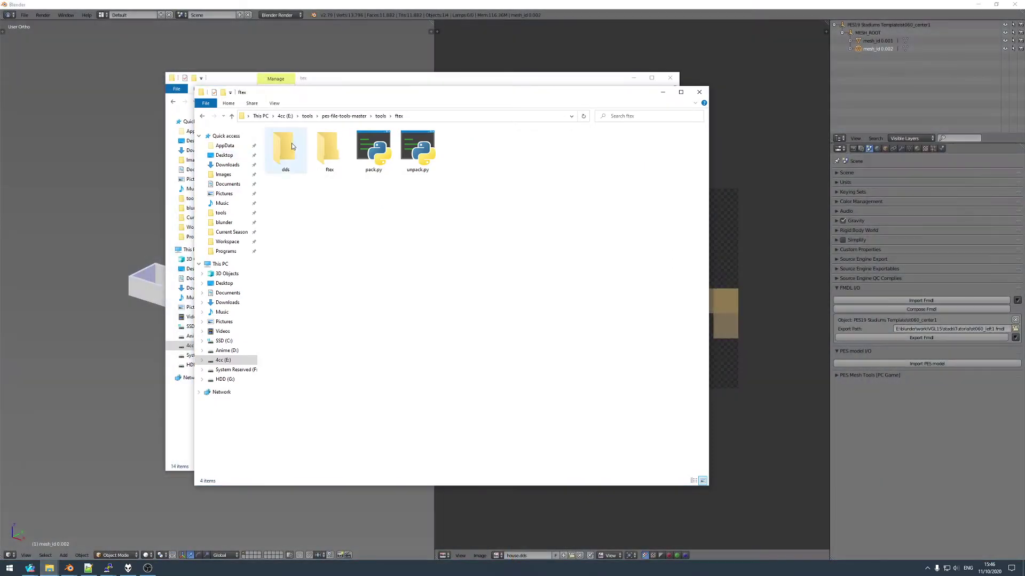
pyautogui.doubleClick(287, 149)
pyautogui.hotkey('ctrl', 'v')
pyautogui.click(407, 227)
# - Open a Command Prompt in E:\tools\pes-file-tools-master\tools\ftex and run pack.py dds to convert the textures
pyautogui.click(398, 117)
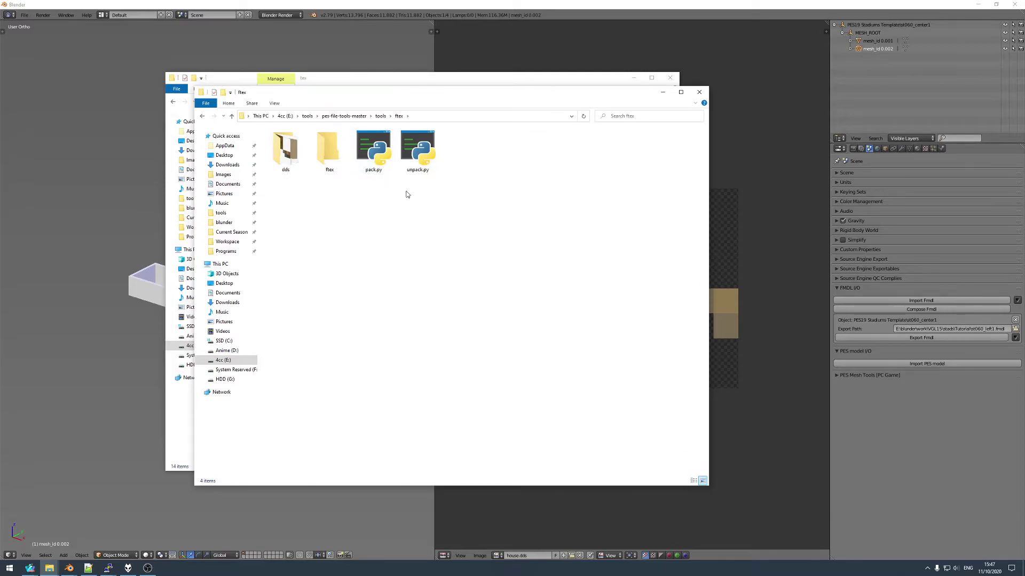
pyautogui.click(427, 119)
pyautogui.press('super+x')
pyautogui.click(34, 457)
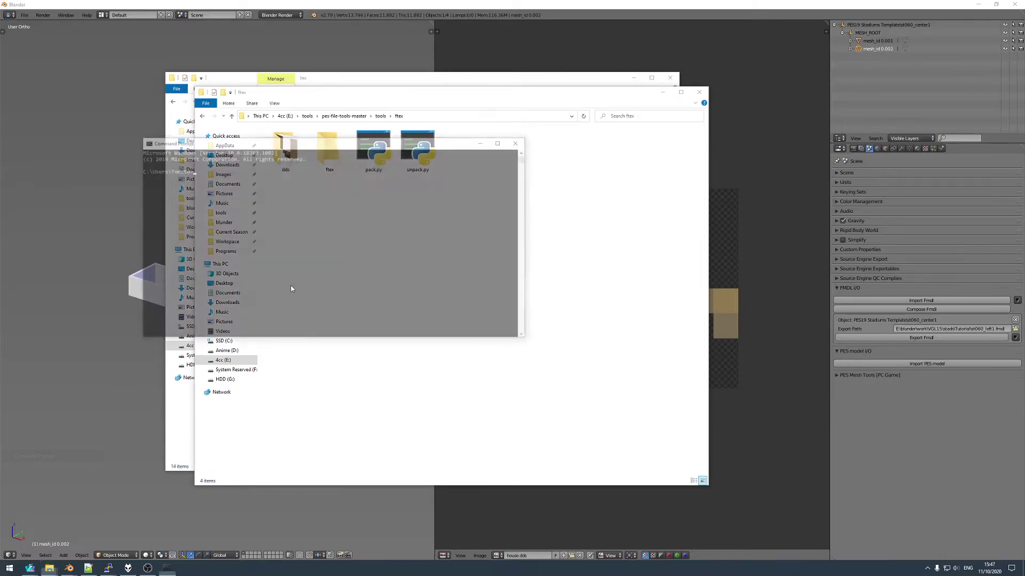
pyautogui.write('cd')
pyautogui.hotkey('ctrl', 'v')
pyautogui.press('Return')
pyautogui.write('E:')
pyautogui.press('Return')
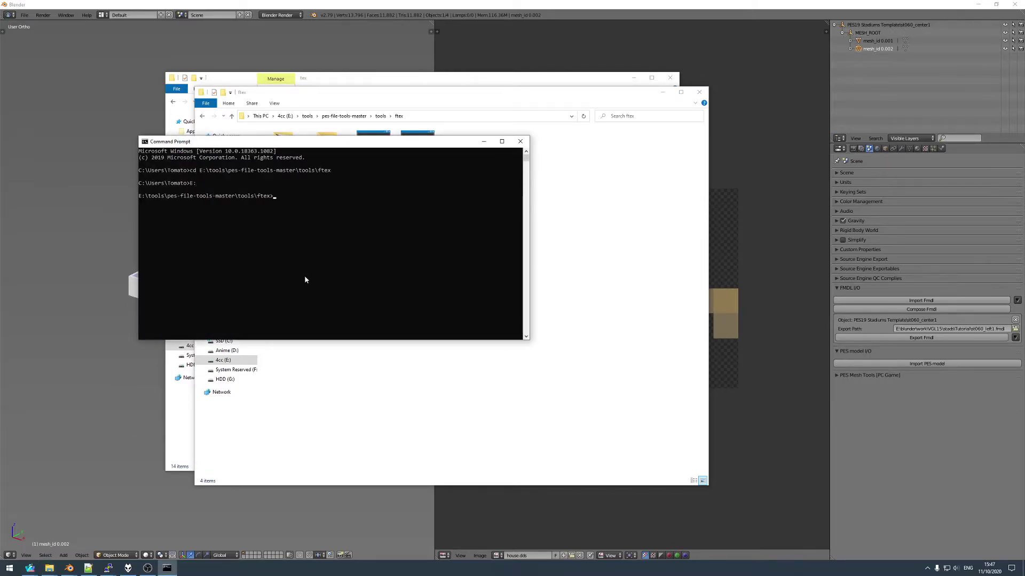
pyautogui.write('pack.py dds')
pyautogui.press('Return')
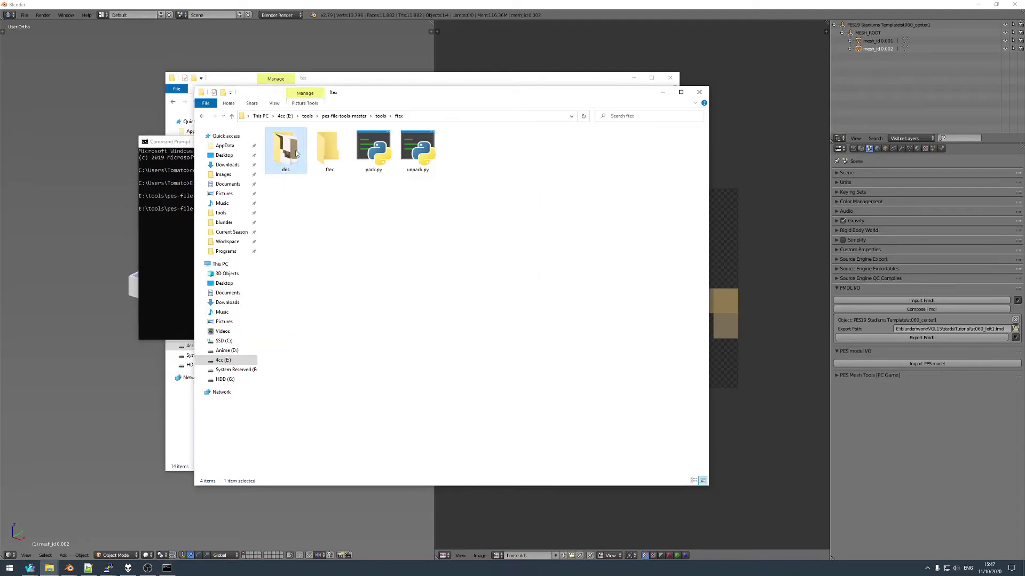
# - Select and cut all the FTEX files in the ftex tool's dds folder
pyautogui.click(329, 152)
pyautogui.keyDown('ctrl'); pyautogui.click(330, 197); pyautogui.keyUp('ctrl')
pyautogui.keyDown('ctrl'); pyautogui.click(329, 245); pyautogui.keyUp('ctrl')
pyautogui.keyDown('ctrl'); pyautogui.click(417, 245); pyautogui.keyUp('ctrl')
pyautogui.keyDown('ctrl'); pyautogui.click(417, 198); pyautogui.keyUp('ctrl')
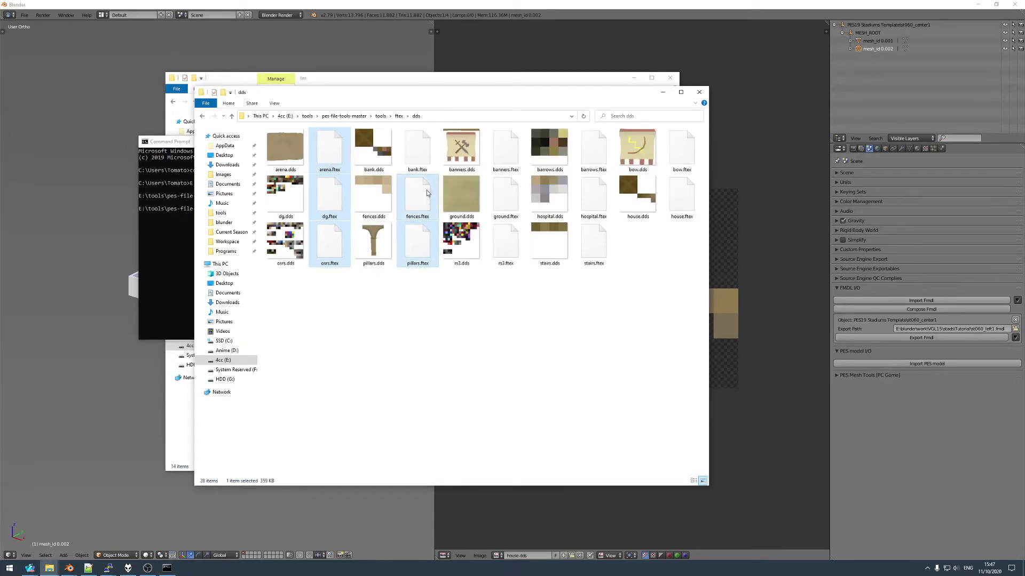
pyautogui.keyDown('ctrl'); pyautogui.click(417, 152); pyautogui.keyUp('ctrl')
pyautogui.keyDown('ctrl'); pyautogui.click(506, 152); pyautogui.keyUp('ctrl')
pyautogui.keyDown('ctrl'); pyautogui.click(505, 198); pyautogui.keyUp('ctrl')
pyautogui.keyDown('ctrl'); pyautogui.click(505, 245); pyautogui.keyUp('ctrl')
pyautogui.keyDown('ctrl'); pyautogui.click(594, 244); pyautogui.keyUp('ctrl')
pyautogui.keyDown('ctrl'); pyautogui.click(594, 197); pyautogui.keyUp('ctrl')
pyautogui.keyDown('ctrl'); pyautogui.click(594, 153); pyautogui.keyUp('ctrl')
pyautogui.keyDown('ctrl'); pyautogui.click(681, 152); pyautogui.keyUp('ctrl')
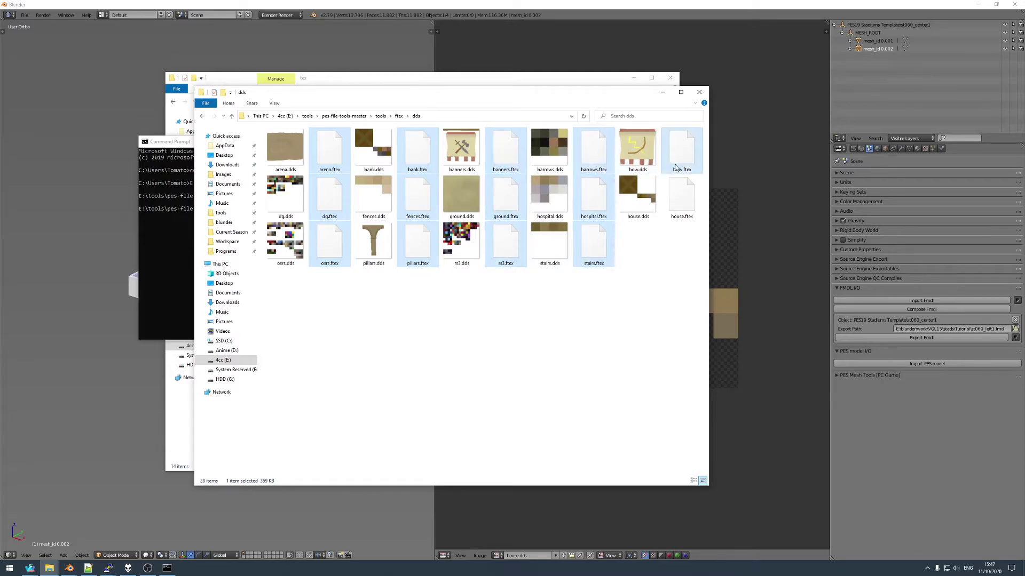
pyautogui.keyDown('ctrl'); pyautogui.click(682, 198); pyautogui.keyUp('ctrl')
# - Create a folder named ftex inside Tutorial's tex folder and paste the FTEX files into it
pyautogui.moveTo(49, 567)
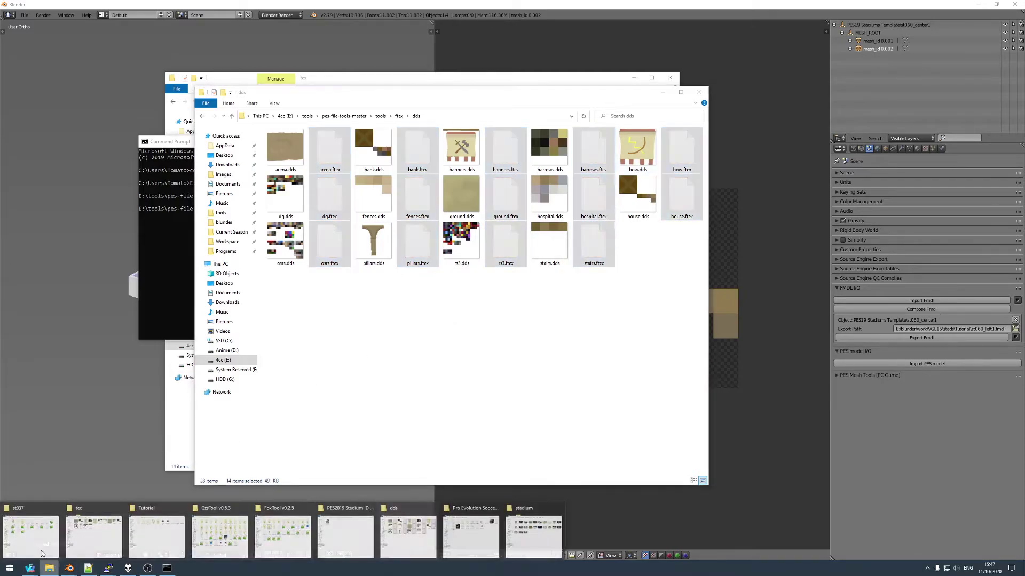
pyautogui.click(93, 534)
pyautogui.rightClick(341, 272)
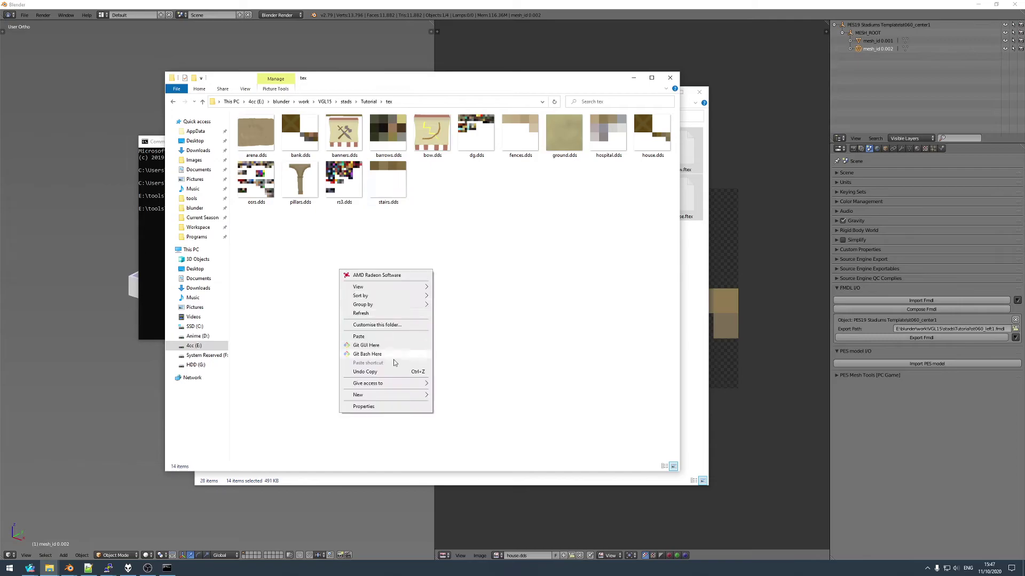
pyautogui.click(446, 395)
pyautogui.write('ftex')
pyautogui.click(255, 142)
pyautogui.doubleClick(255, 142)
pyautogui.hotkey('ctrl', 'v')
# - Open the #Win folder under Tutorial\PES19 Stadiums Template\Template\Asset\model\bg\st060 and pick st060.fpk for copying
pyautogui.click(389, 102)
pyautogui.click(369, 102)
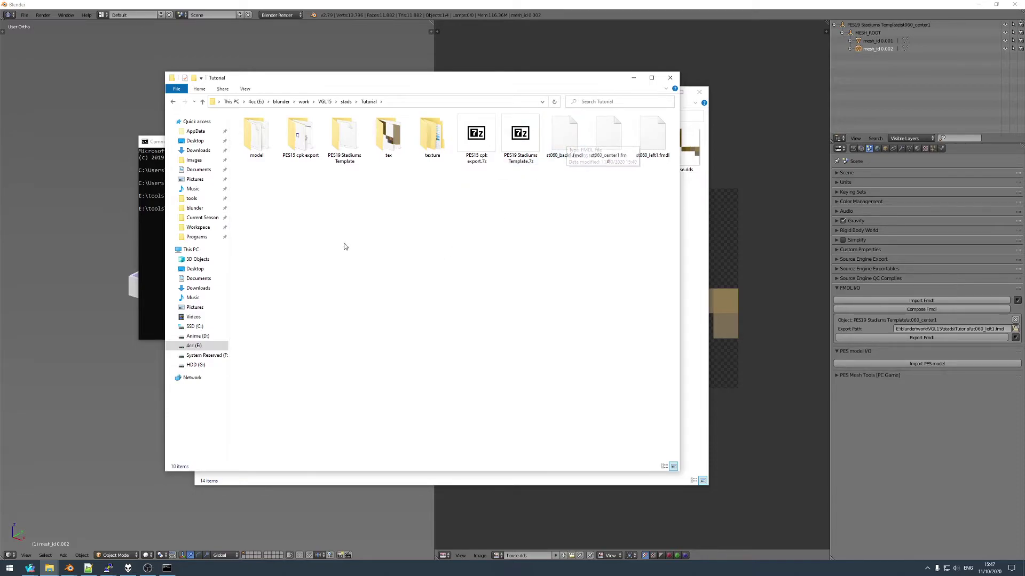
pyautogui.doubleClick(352, 146)
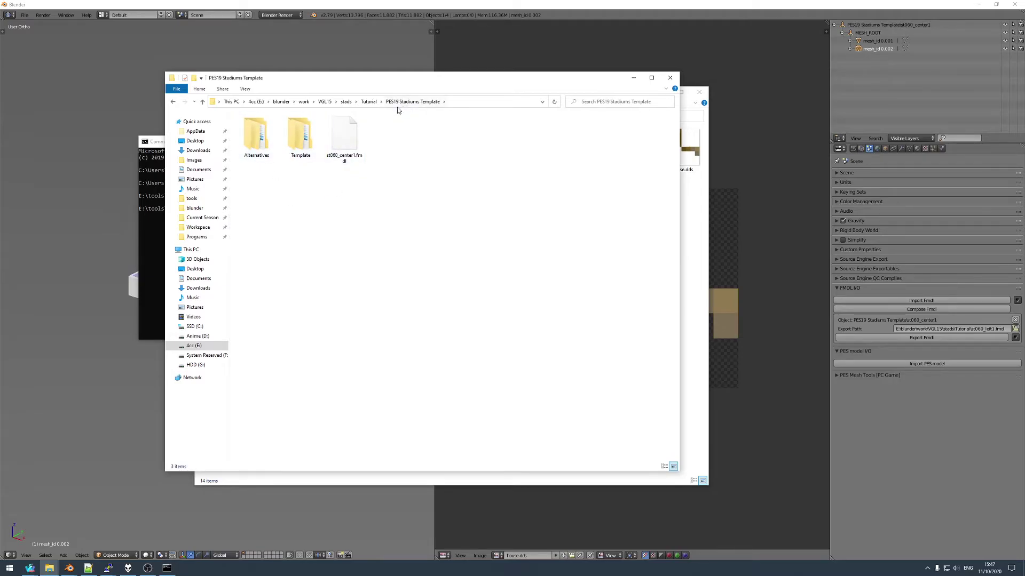
pyautogui.doubleClick(307, 139)
pyautogui.doubleClick(270, 148)
pyautogui.doubleClick(257, 138)
pyautogui.doubleClick(257, 137)
pyautogui.click(297, 139)
pyautogui.doubleClick(296, 139)
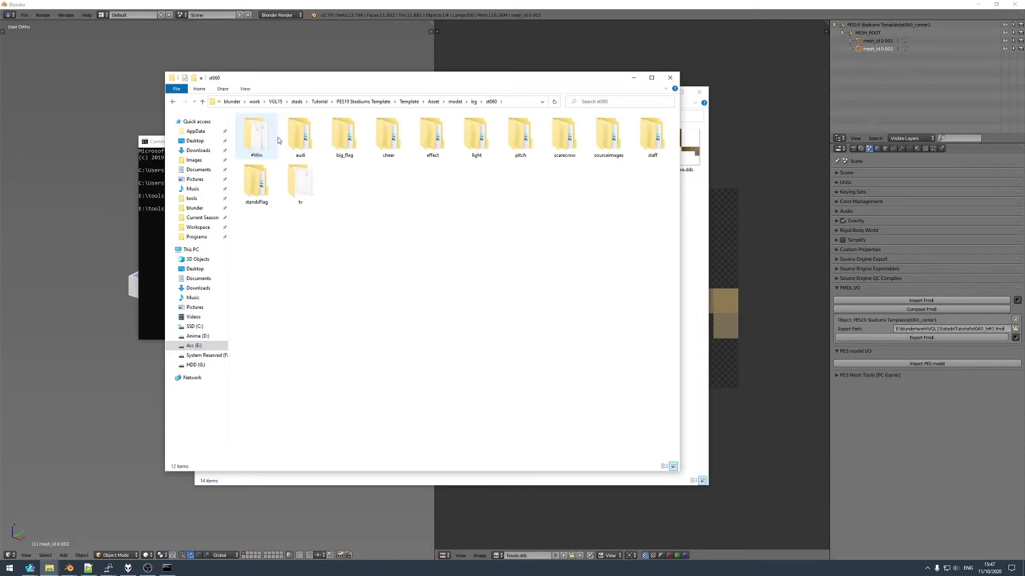
pyautogui.doubleClick(256, 143)
pyautogui.click(252, 145)
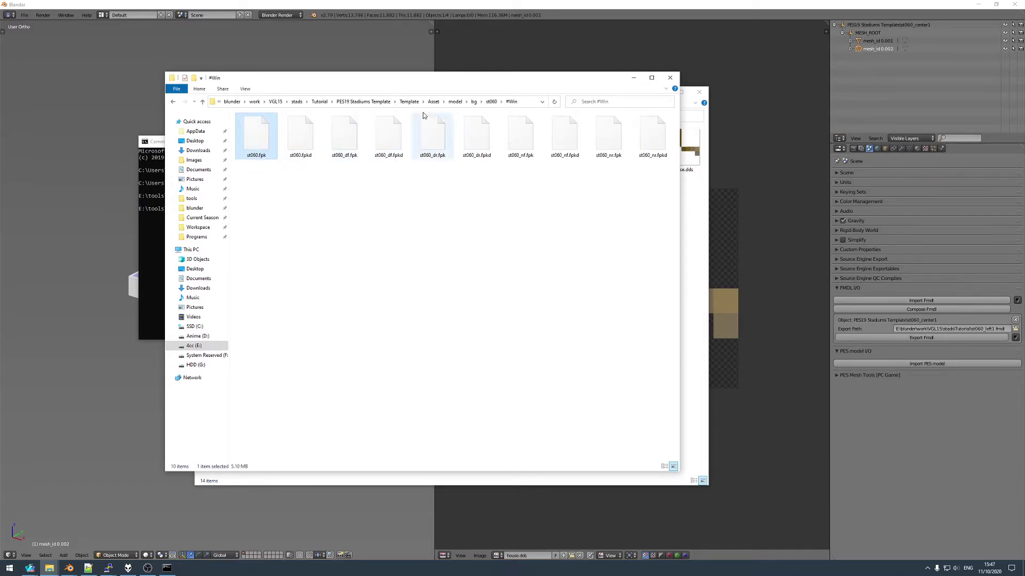
# - Copy audiarea_st060.fpk from within the audi folder into the st060 folder alongside st060.fpk
pyautogui.click(490, 102)
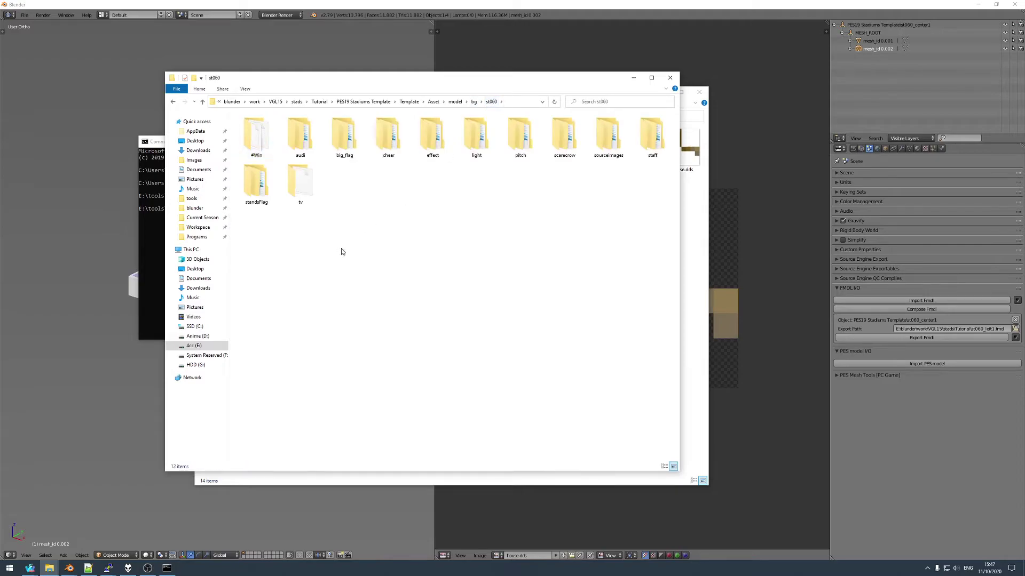
pyautogui.doubleClick(300, 138)
pyautogui.doubleClick(258, 140)
pyautogui.click(266, 146)
pyautogui.click(465, 102)
pyautogui.hotkey('ctrl', 'v')
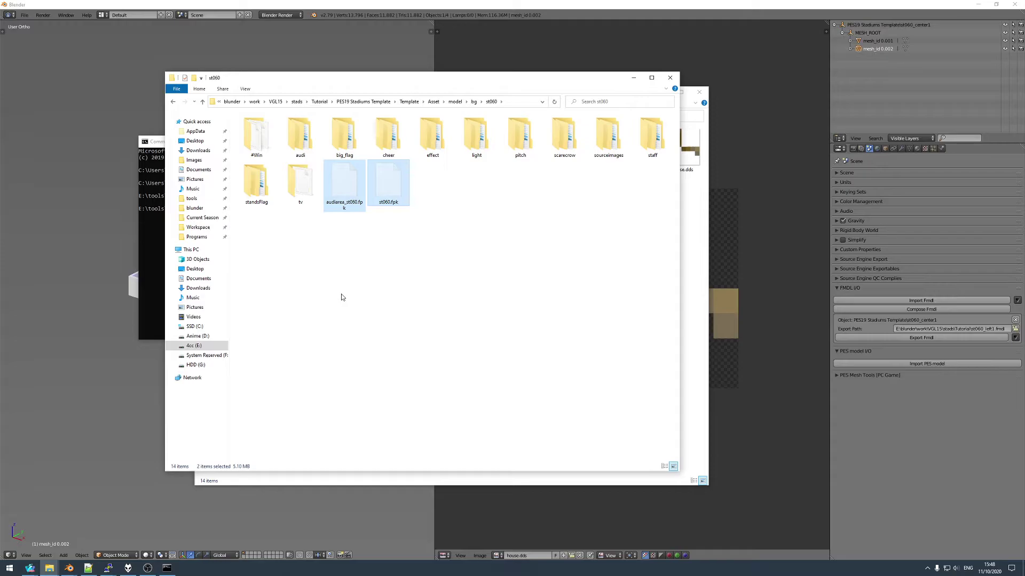
# - Move audiarea_st060.fpk and st060.fpk from the st060 folder into GzsTool.v0.5.3\VGL15\Tutorial
pyautogui.click(337, 195)
pyautogui.keyDown('shift'); pyautogui.click(392, 187); pyautogui.keyUp('shift')
pyautogui.moveTo(315, 81); pyautogui.dragTo(280, 69)
pyautogui.click(356, 263)
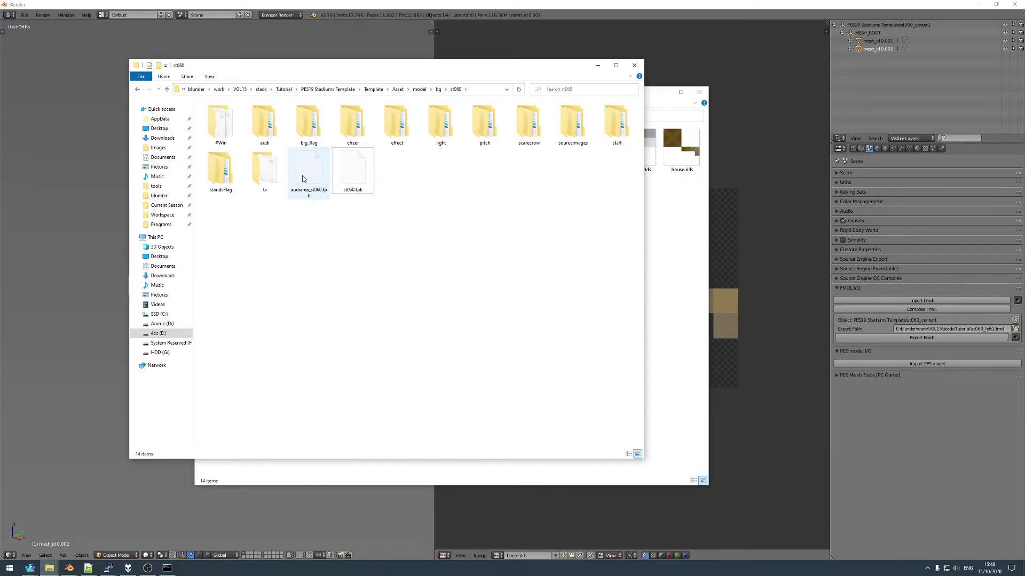
pyautogui.moveTo(49, 568)
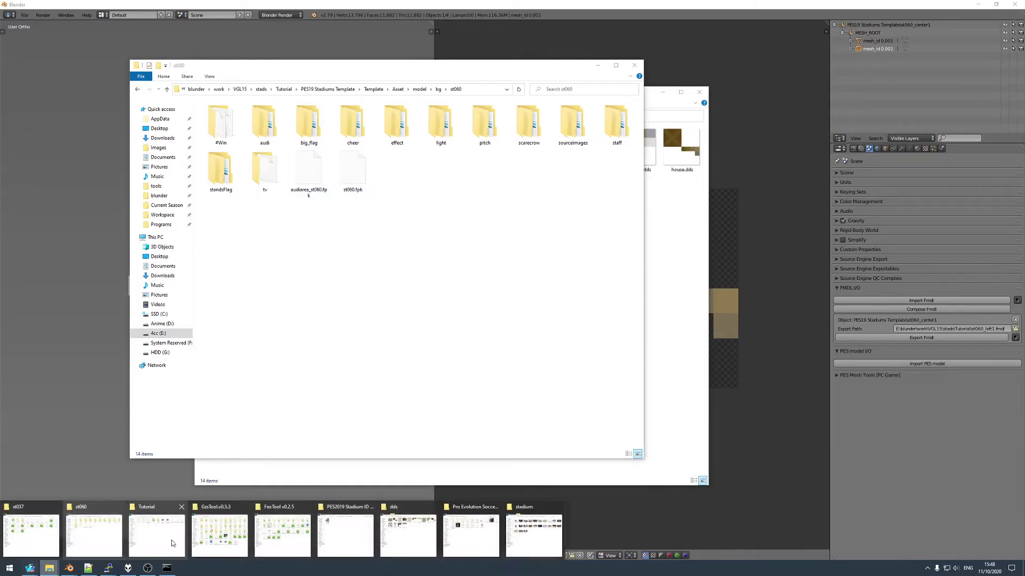
pyautogui.click(239, 530)
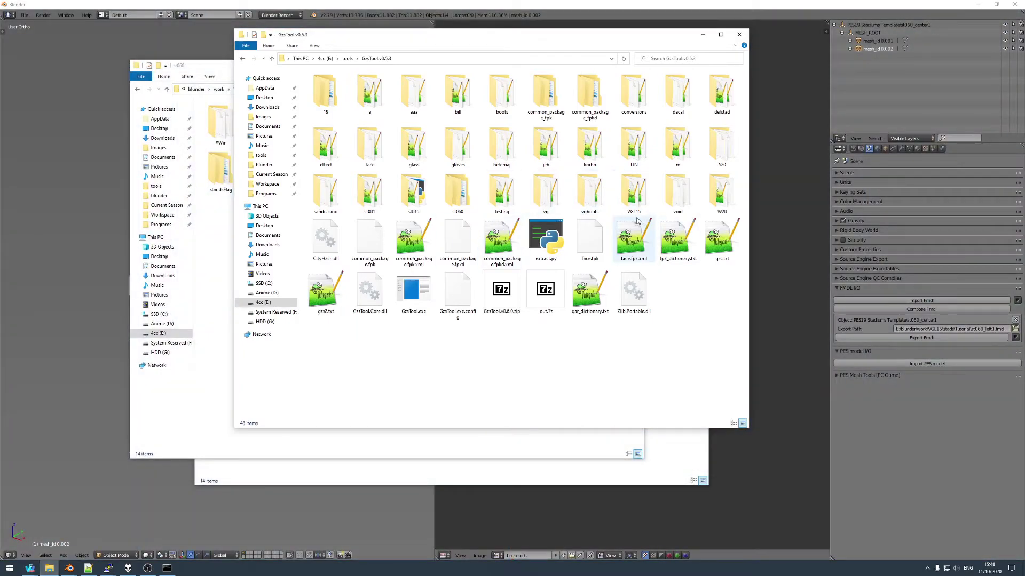
pyautogui.doubleClick(635, 192)
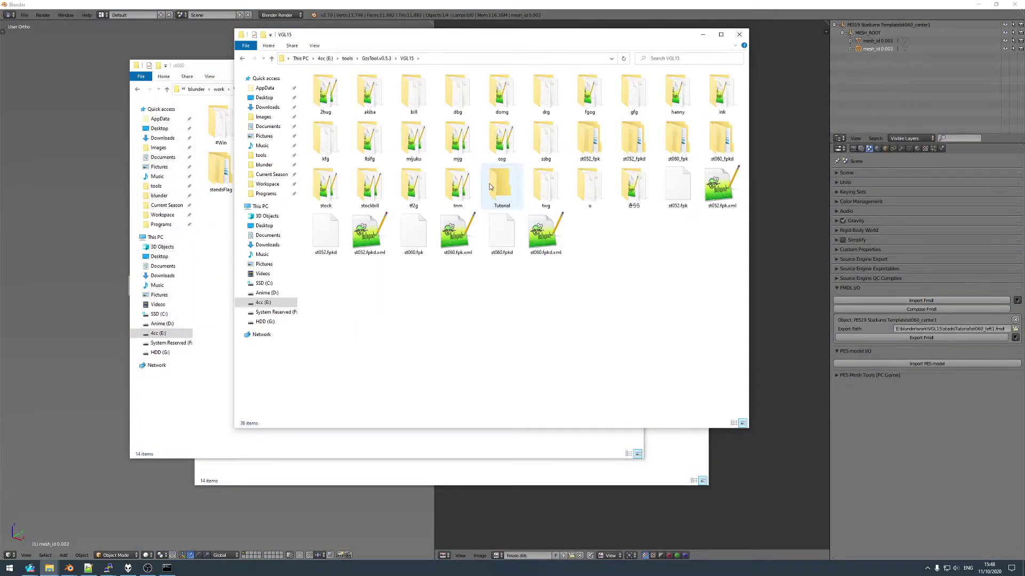
pyautogui.doubleClick(393, 147)
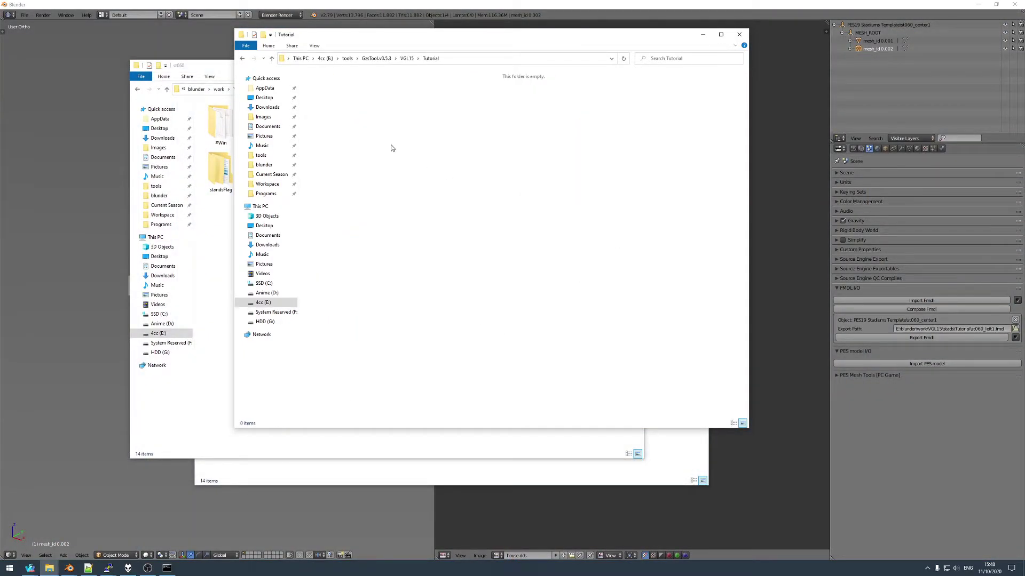
# - Open a Command Prompt in E:\tools\GzsTool.v0.5.3 and run gzstool vgl15/tutorial to unpack the FPK files
pyautogui.click(376, 58)
pyautogui.click(421, 58)
pyautogui.hotkey('ctrl', 'c')
pyautogui.press('super+x')
pyautogui.click(70, 456)
pyautogui.write('cd')
pyautogui.hotkey('ctrl', 'v')
pyautogui.press('Return')
pyautogui.write('E:')
pyautogui.press('Return')
pyautogui.write('gzstool vgl15/tutorial')
pyautogui.press('Return')
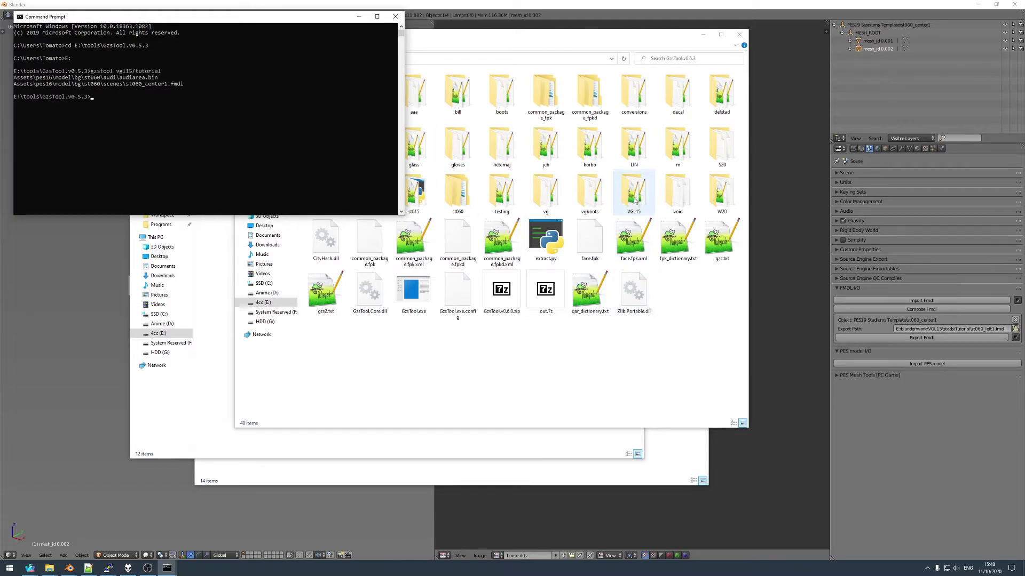
# - In VGL15\Tutorial, open the unpacked st060_fpk\Assets\pes16\model\bg\st060\scenes folder and select st060_center1.fmdl
pyautogui.doubleClick(629, 202)
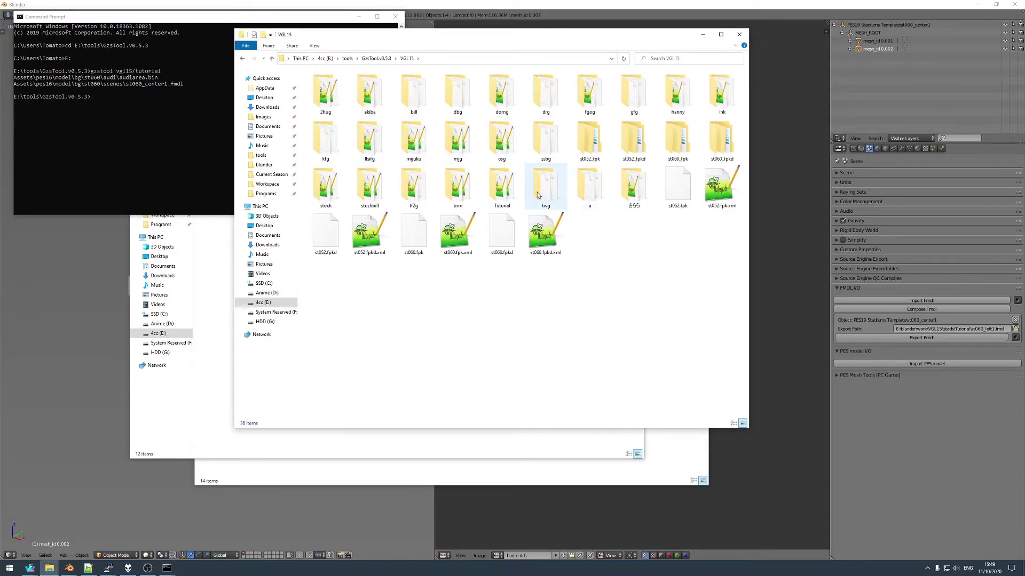
pyautogui.doubleClick(502, 187)
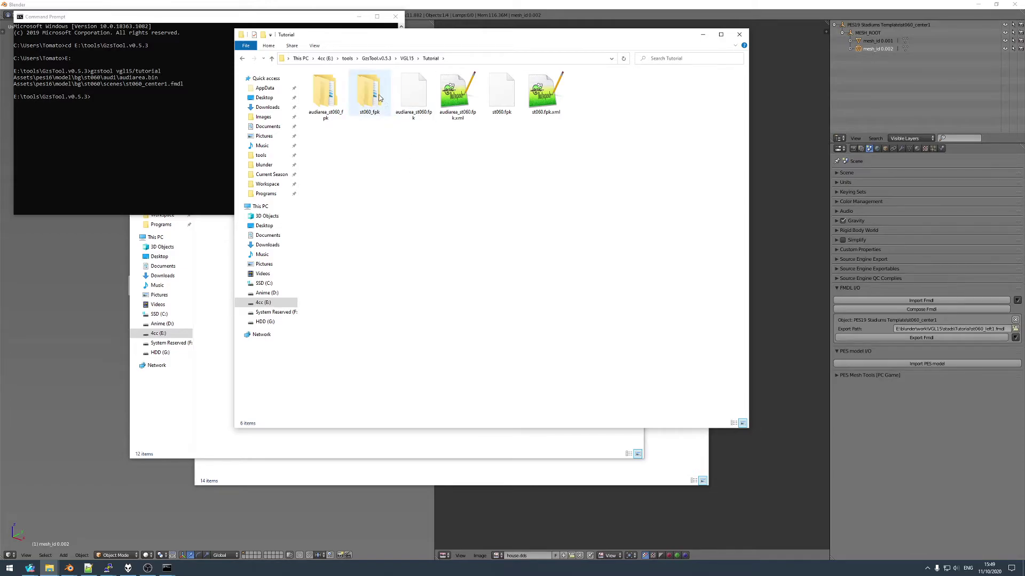
pyautogui.moveTo(385, 98)
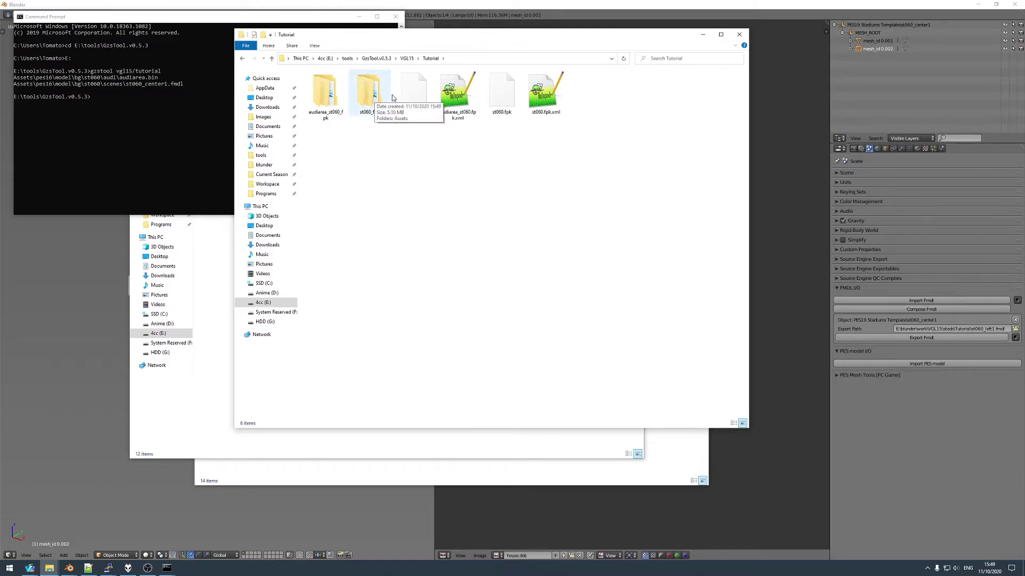
pyautogui.doubleClick(374, 97)
pyautogui.doubleClick(331, 91)
pyautogui.doubleClick(327, 95)
pyautogui.doubleClick(326, 95)
pyautogui.doubleClick(326, 95)
pyautogui.doubleClick(325, 95)
pyautogui.doubleClick(326, 95)
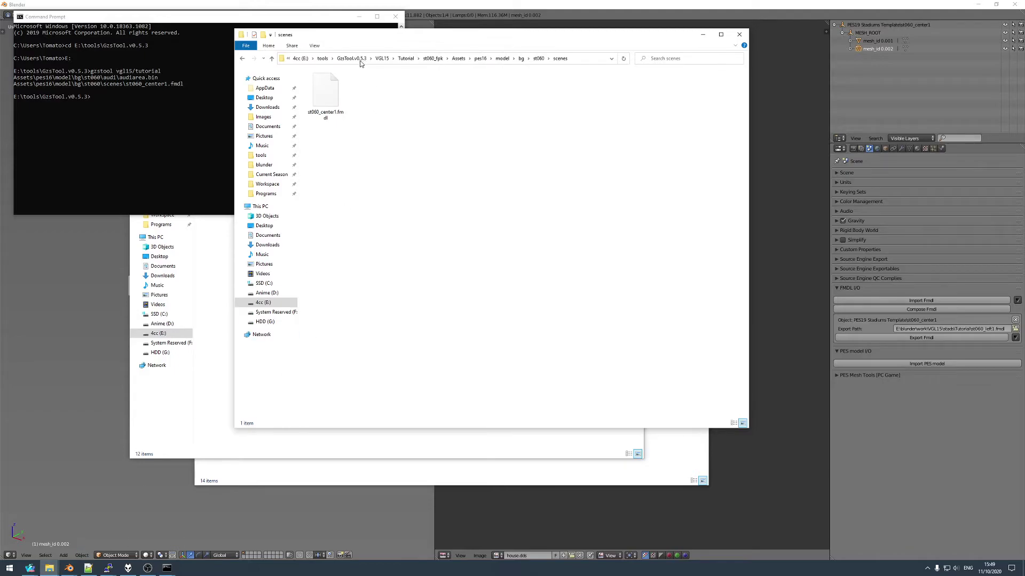
pyautogui.click(326, 95)
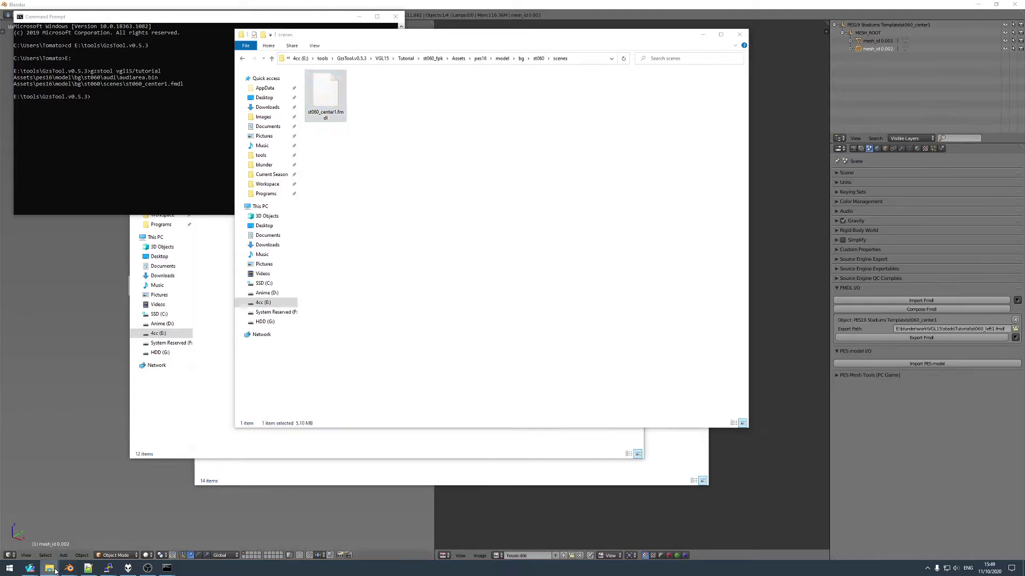
# - Copy st060_back1.fmdl, st060_center1.fmdl and st060_left1.fmdl from the work Tutorial folder into the scenes folder, replacing the existing center file
pyautogui.moveTo(55, 571)
pyautogui.click(513, 525)
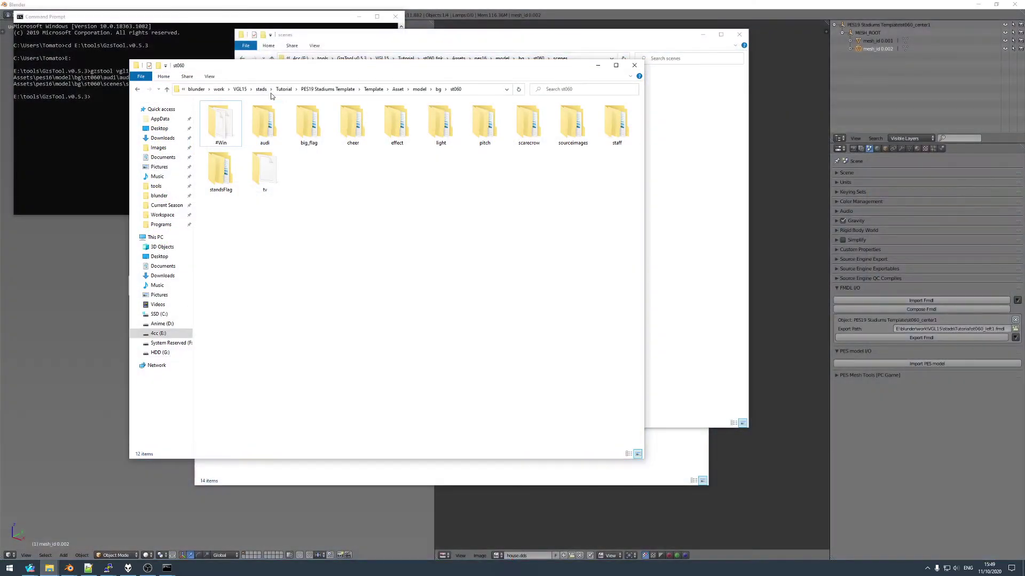
pyautogui.click(283, 89)
pyautogui.click(528, 123)
pyautogui.keyDown('shift'); pyautogui.click(610, 127); pyautogui.keyUp('shift')
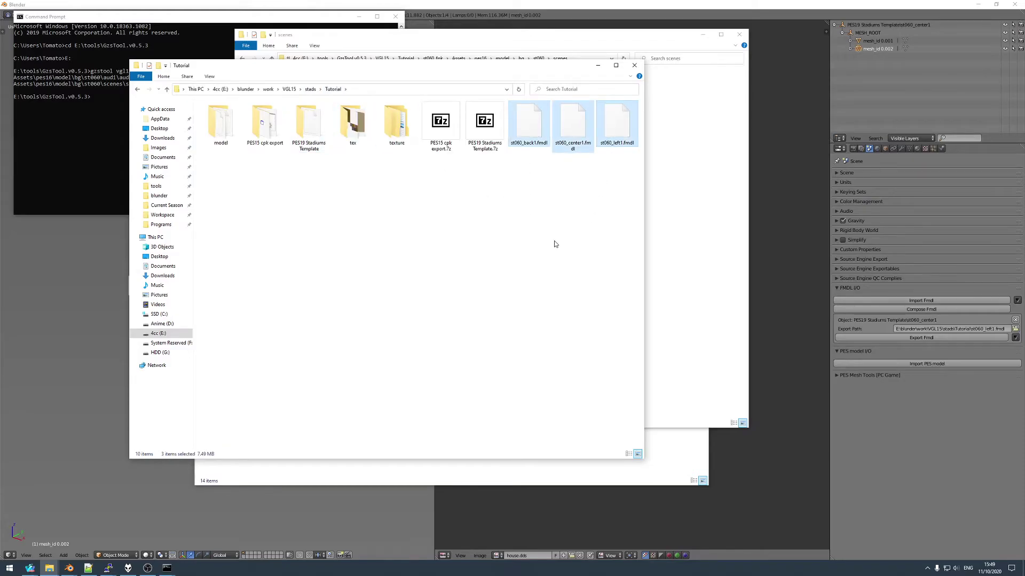
pyautogui.hotkey('ctrl', 'c')
pyautogui.click(661, 175)
pyautogui.hotkey('ctrl', 'v')
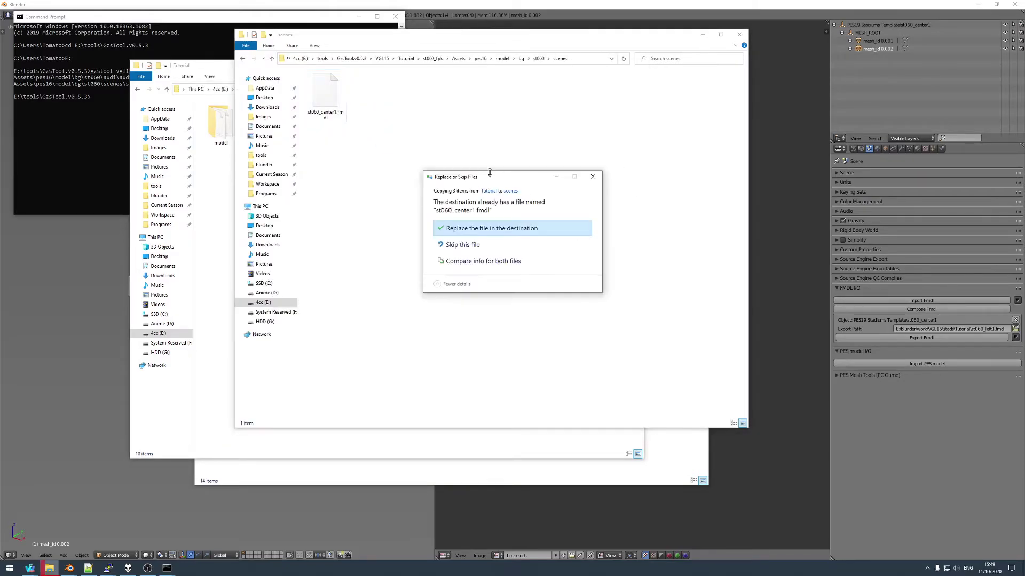
pyautogui.click(470, 229)
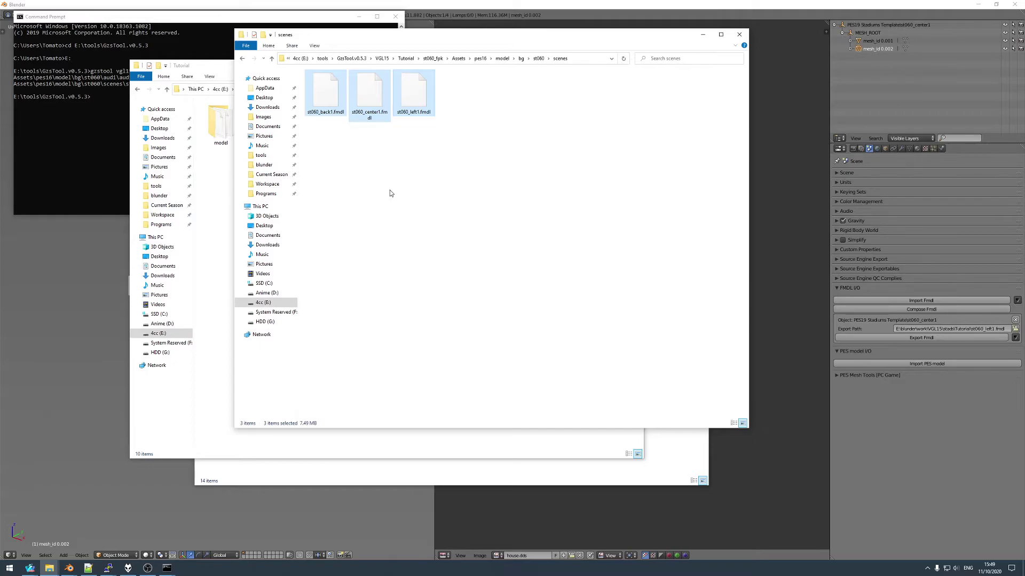
# - Examine the back, center and left FMDL files in the scenes folder, checking their names and sizes
pyautogui.click(379, 170)
pyautogui.click(325, 113)
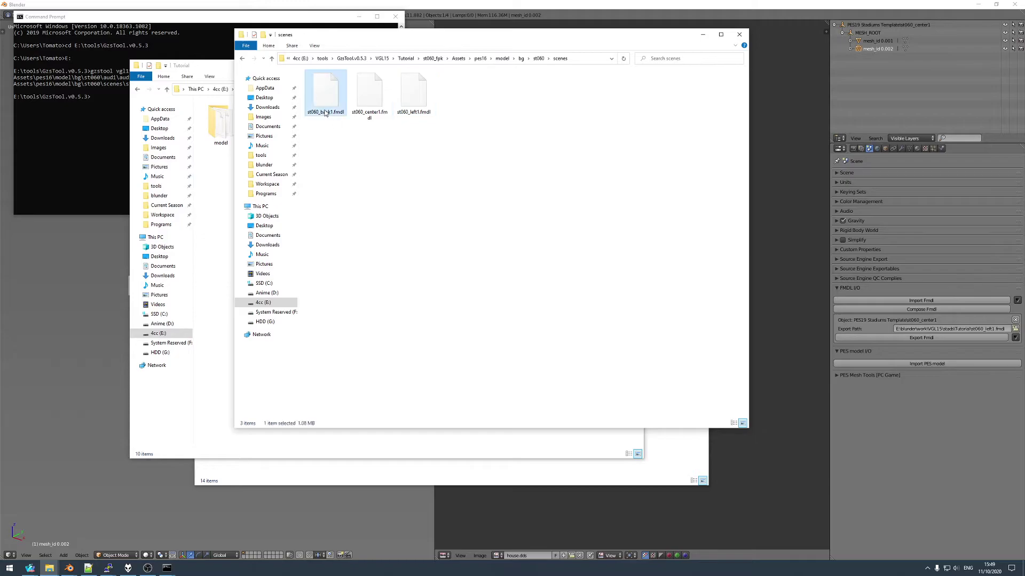
pyautogui.click(370, 97)
pyautogui.click(415, 98)
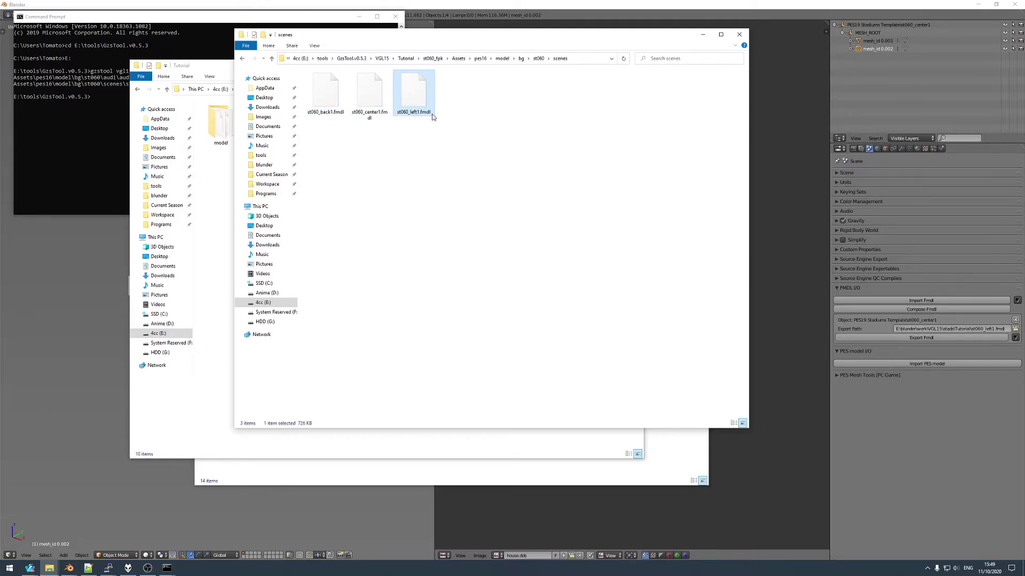
pyautogui.click(459, 111)
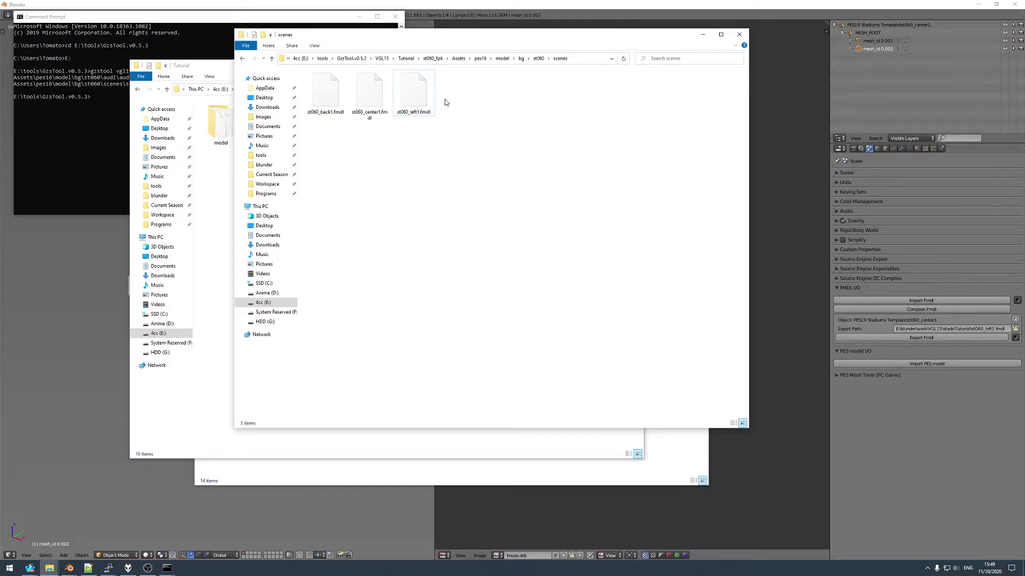
pyautogui.click(407, 103)
pyautogui.click(358, 105)
pyautogui.click(374, 172)
pyautogui.click(364, 96)
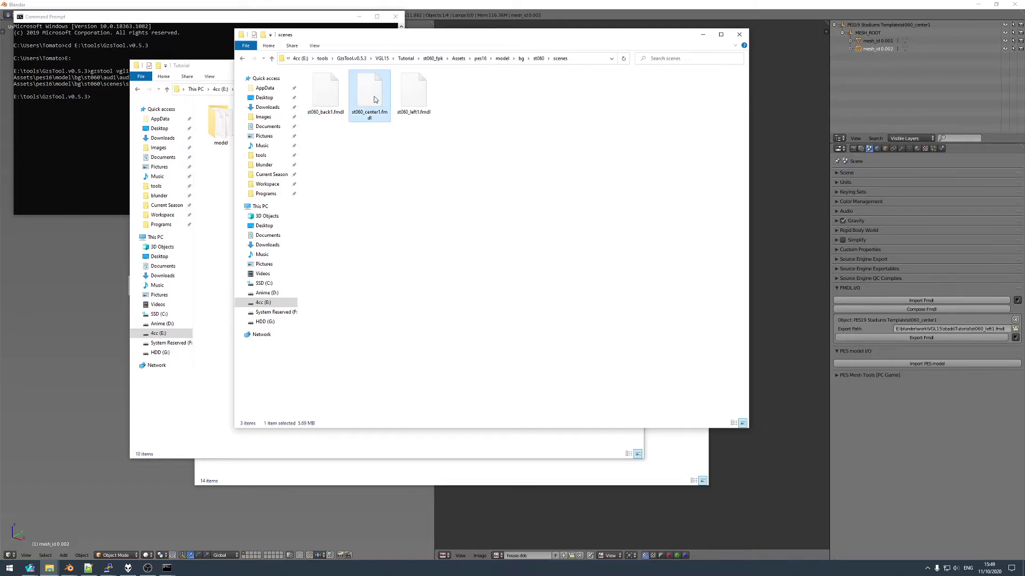
pyautogui.click(409, 137)
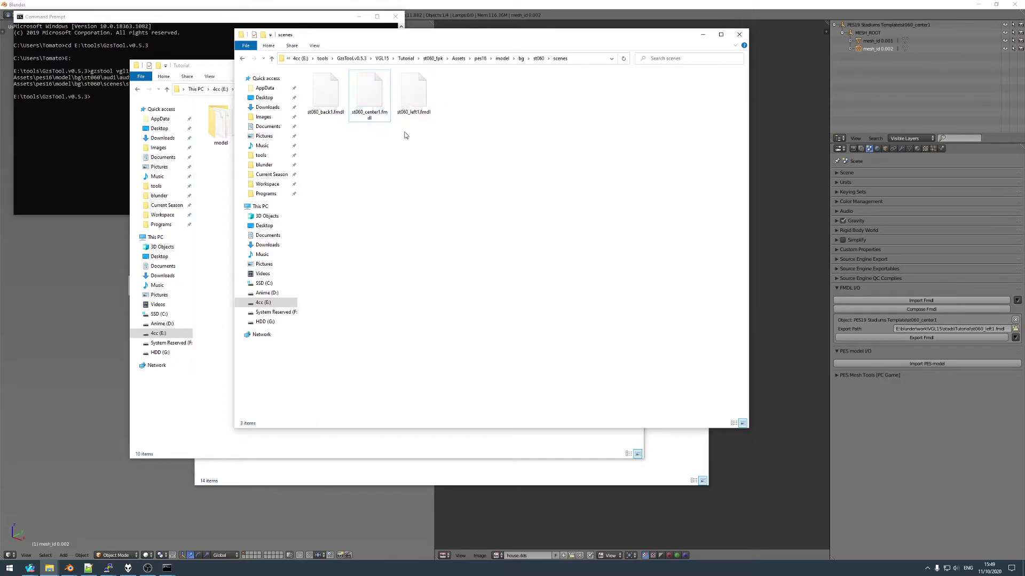
pyautogui.moveTo(378, 104)
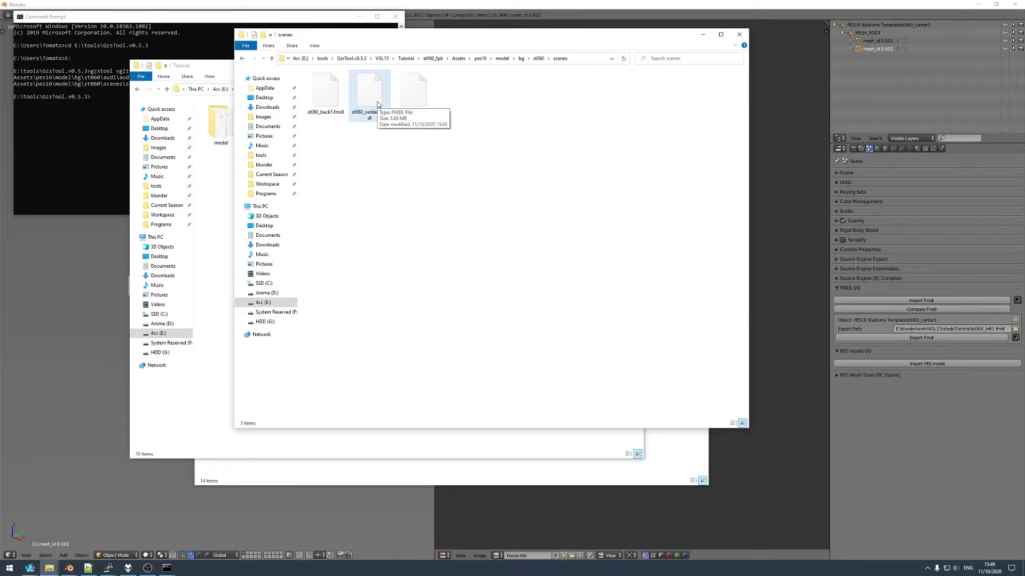
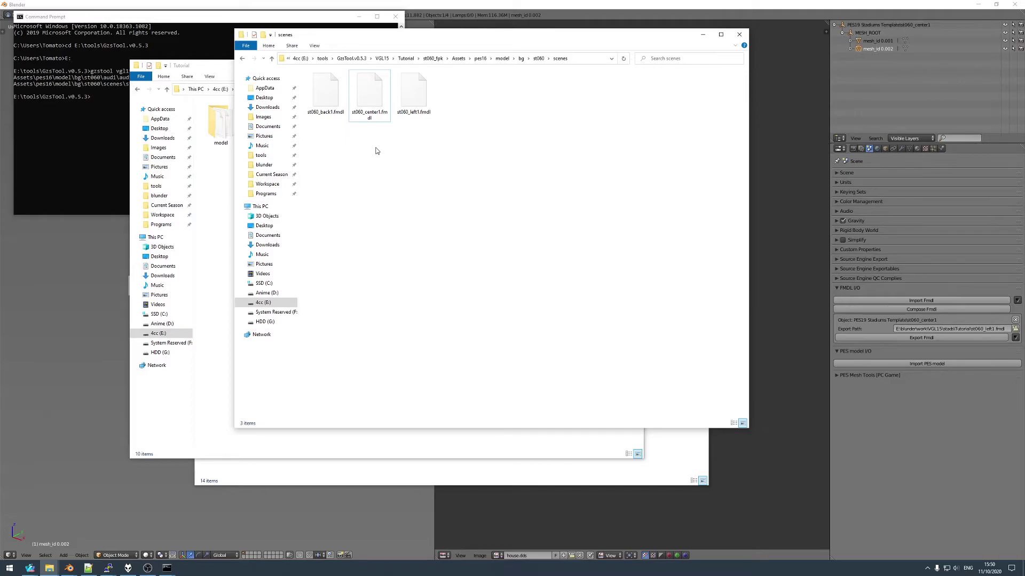
pyautogui.click(345, 99)
pyautogui.press('Right')
pyautogui.press('Right')
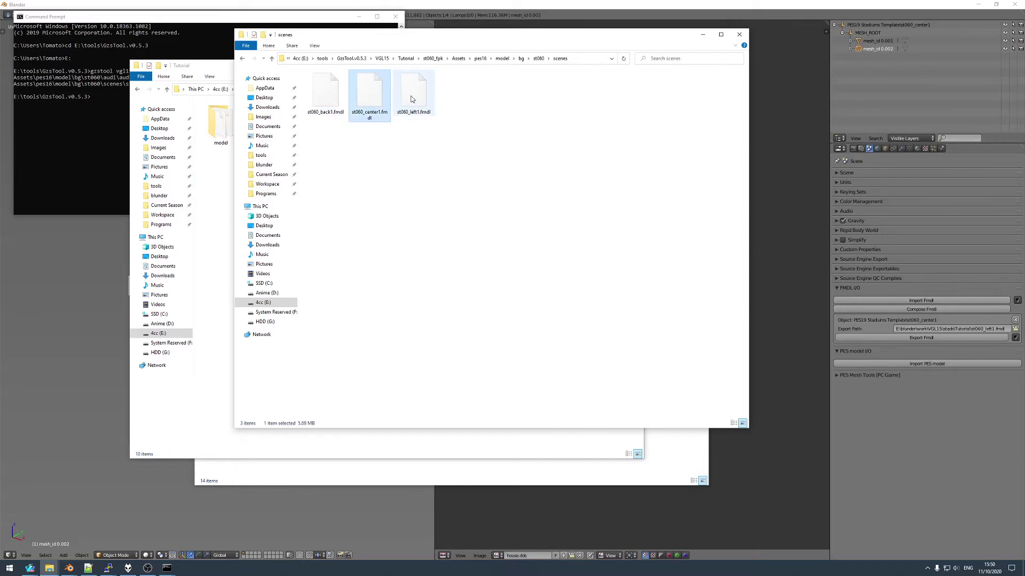
pyautogui.click(336, 96)
pyautogui.click(368, 96)
pyautogui.click(414, 98)
pyautogui.click(364, 148)
pyautogui.click(337, 96)
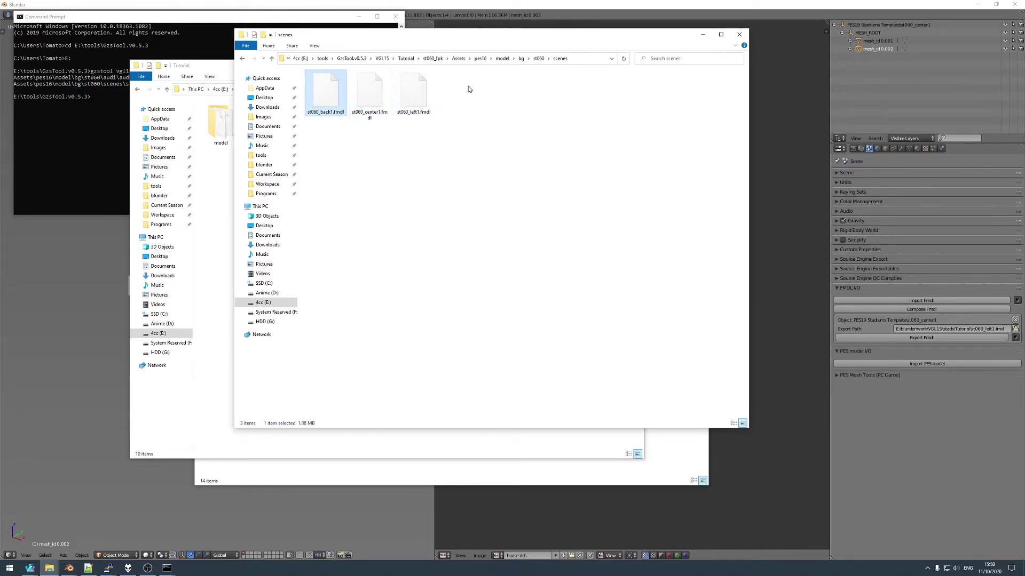
pyautogui.click(487, 93)
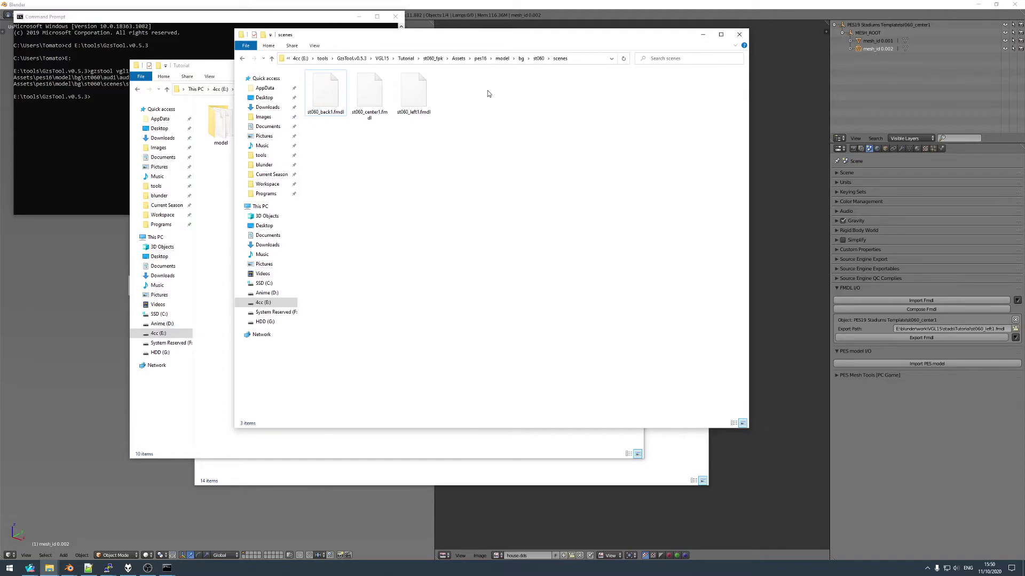
pyautogui.click(325, 94)
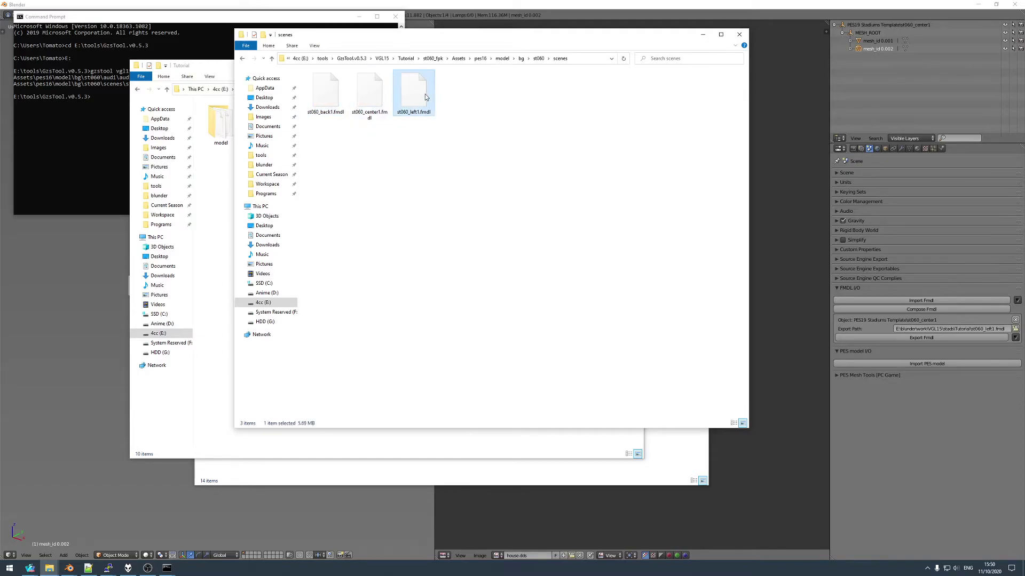
pyautogui.click(384, 98)
pyautogui.click(414, 95)
pyautogui.click(562, 120)
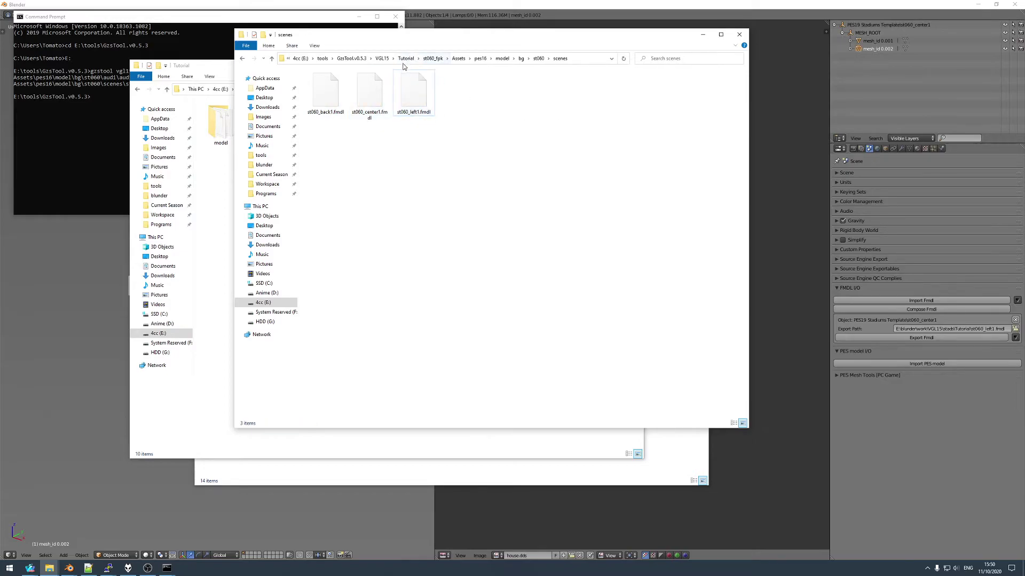
pyautogui.click(323, 95)
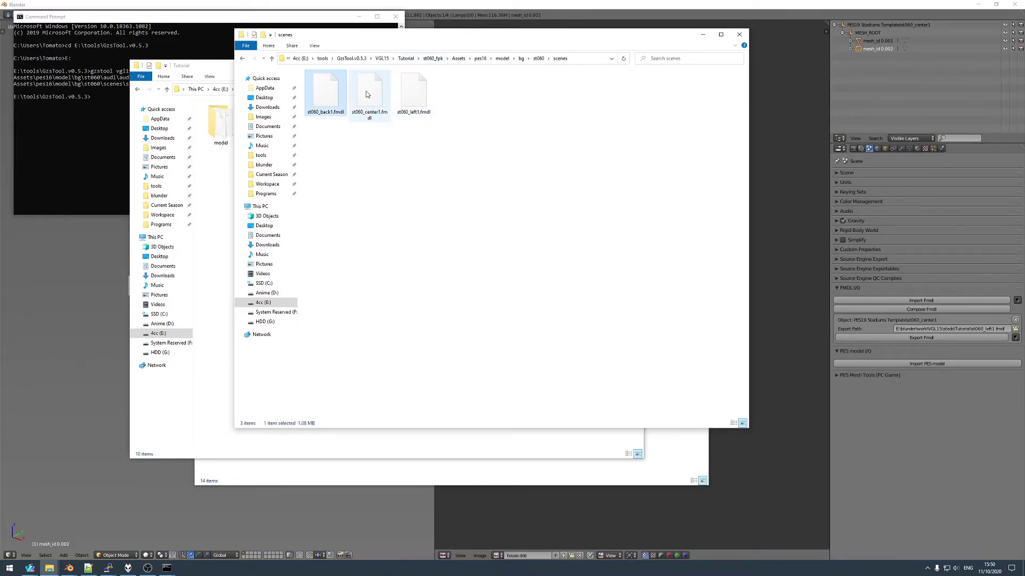
# - Return to the GzsTool Tutorial folder and open audiarea_st060_fpk\Assets\pes16\model\bg\st060\audi, the folder holding audiarea.bin
pyautogui.click(409, 60)
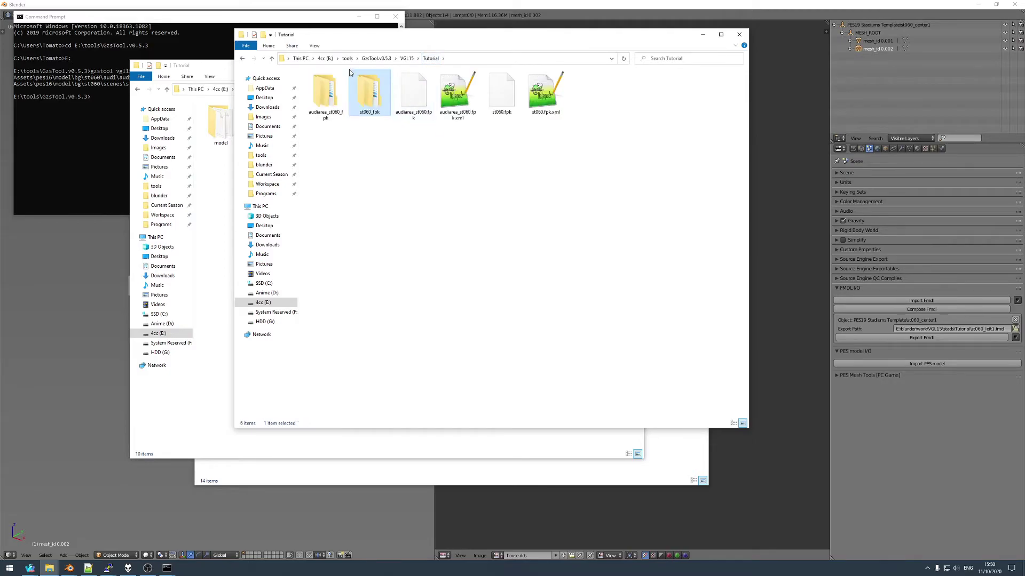
pyautogui.click(395, 180)
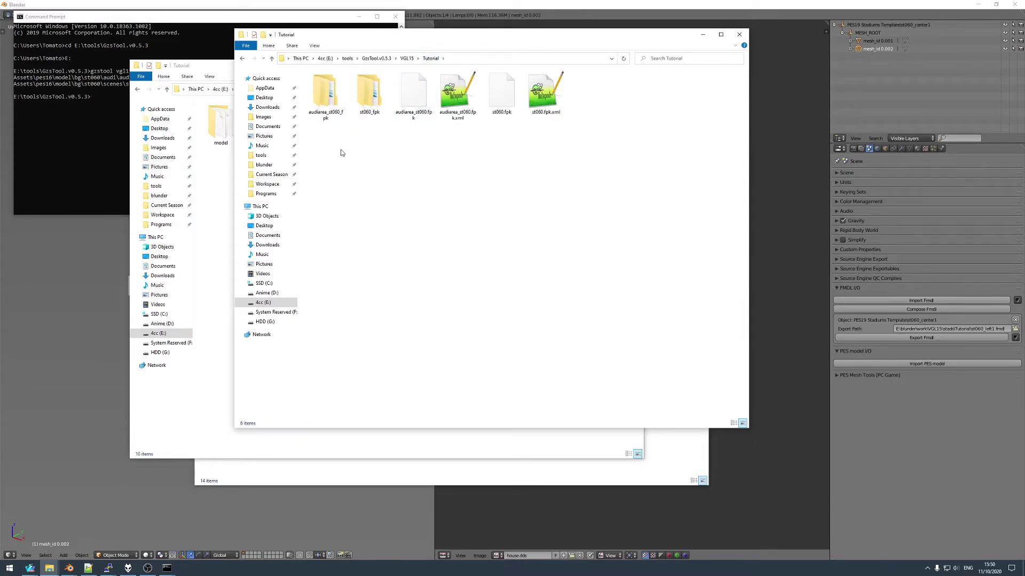
pyautogui.doubleClick(331, 97)
pyautogui.doubleClick(328, 97)
pyautogui.doubleClick(328, 97)
pyautogui.doubleClick(326, 96)
pyautogui.doubleClick(327, 96)
pyautogui.doubleClick(327, 96)
pyautogui.doubleClick(326, 96)
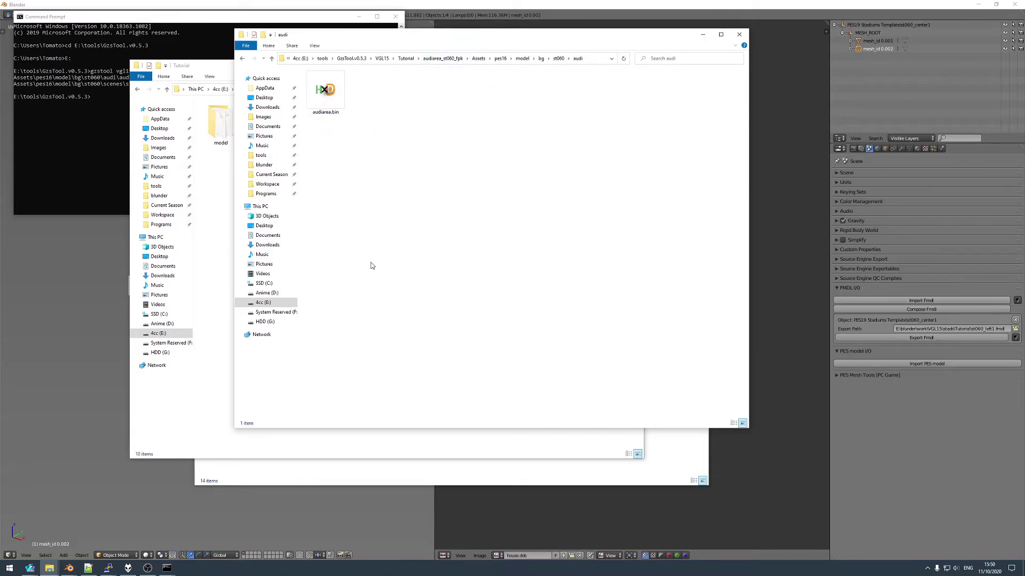
# - In the 4cc_30_stadiums folder window, go up to common\bg\model\bg and open audi\area\st037\data
pyautogui.moveTo(50, 568)
pyautogui.click(31, 531)
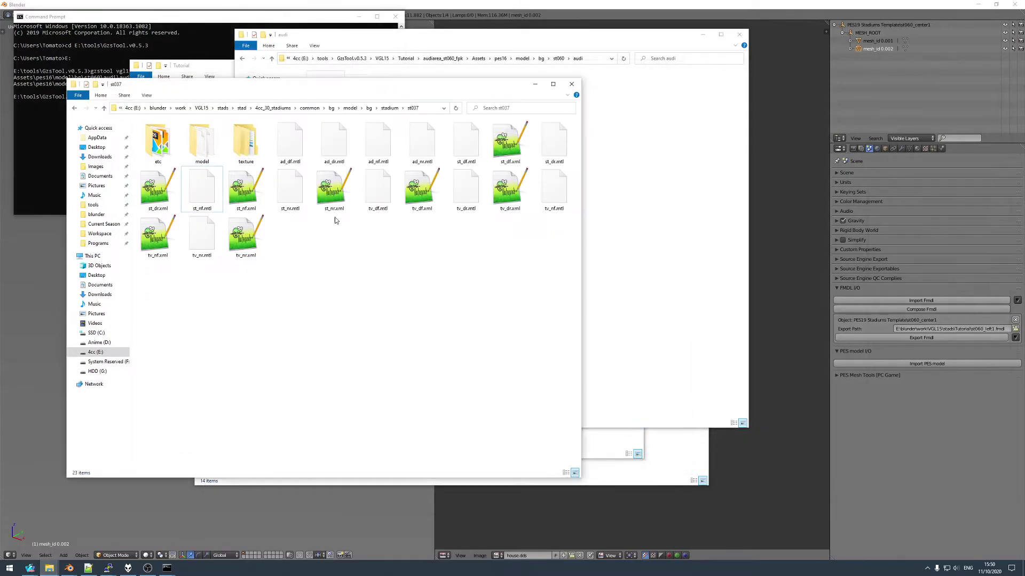
pyautogui.click(369, 109)
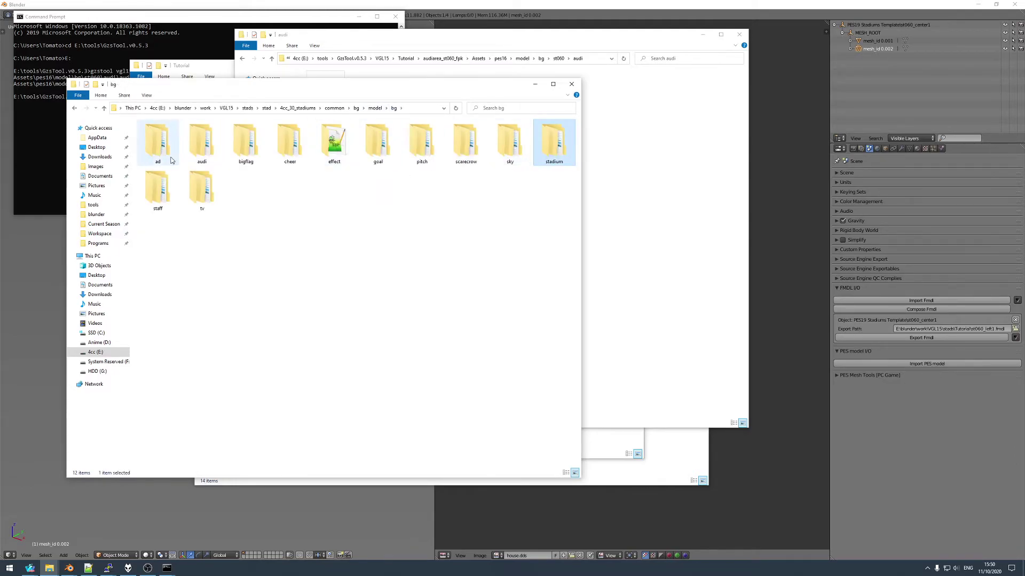
pyautogui.doubleClick(212, 147)
pyautogui.doubleClick(157, 141)
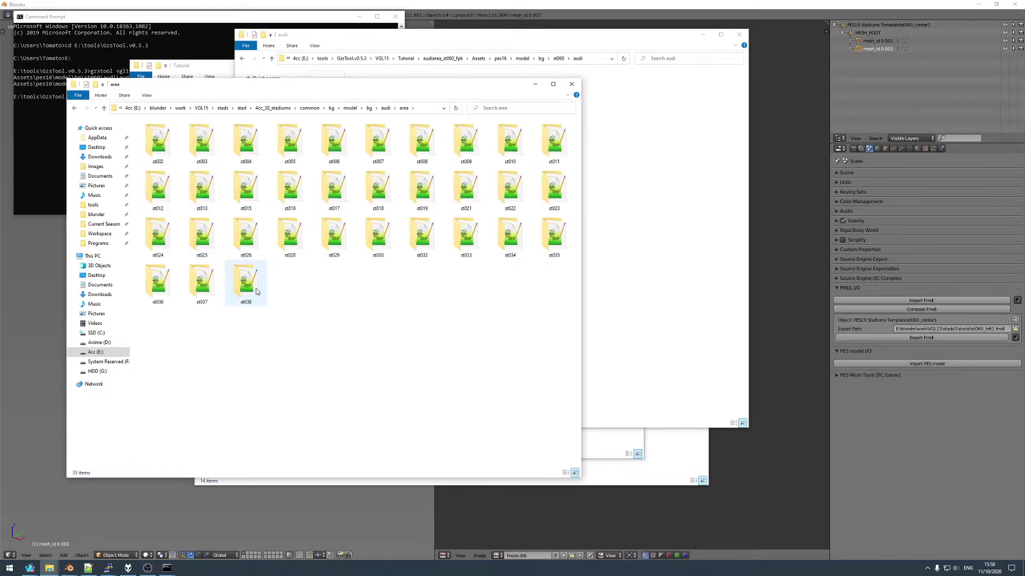
pyautogui.doubleClick(202, 287)
pyautogui.doubleClick(163, 145)
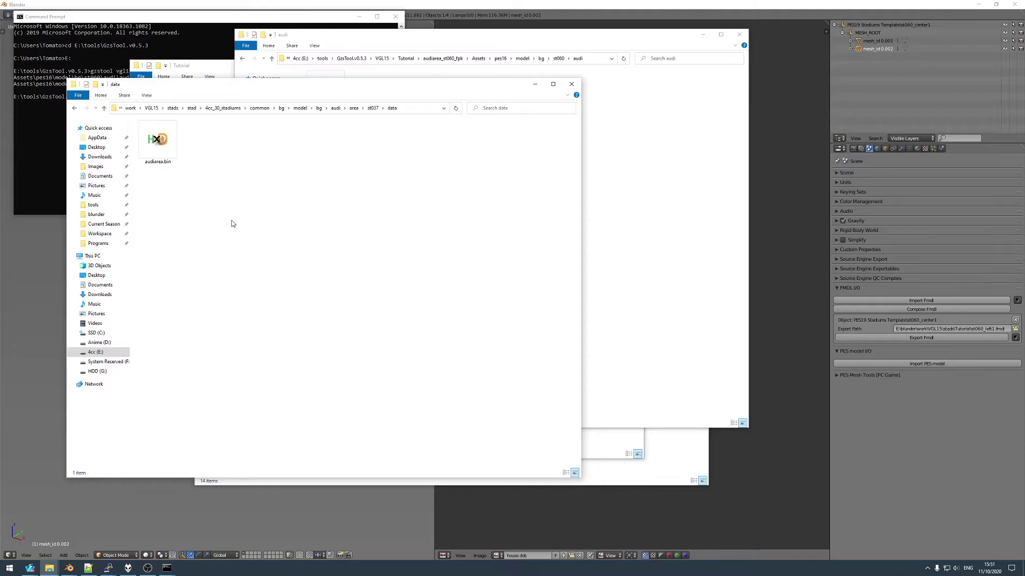
# - Copy st037's audiarea.bin into the unpacked audiarea_st060_fpk audi folder, replacing the existing file
pyautogui.click(158, 140)
pyautogui.moveTo(205, 87); pyautogui.dragTo(190, 88)
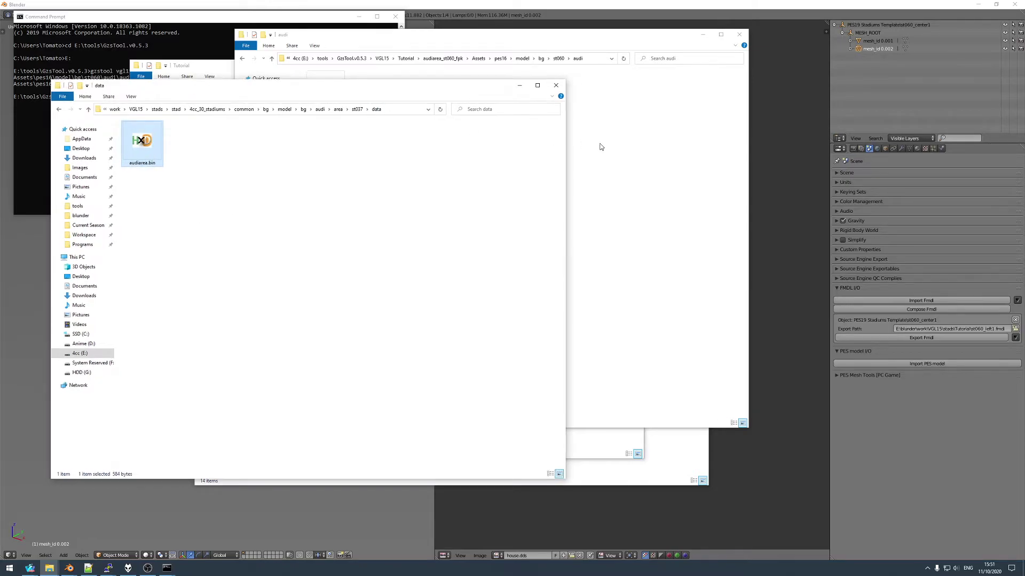
pyautogui.click(599, 143)
pyautogui.hotkey('ctrl', 'v')
pyautogui.click(487, 218)
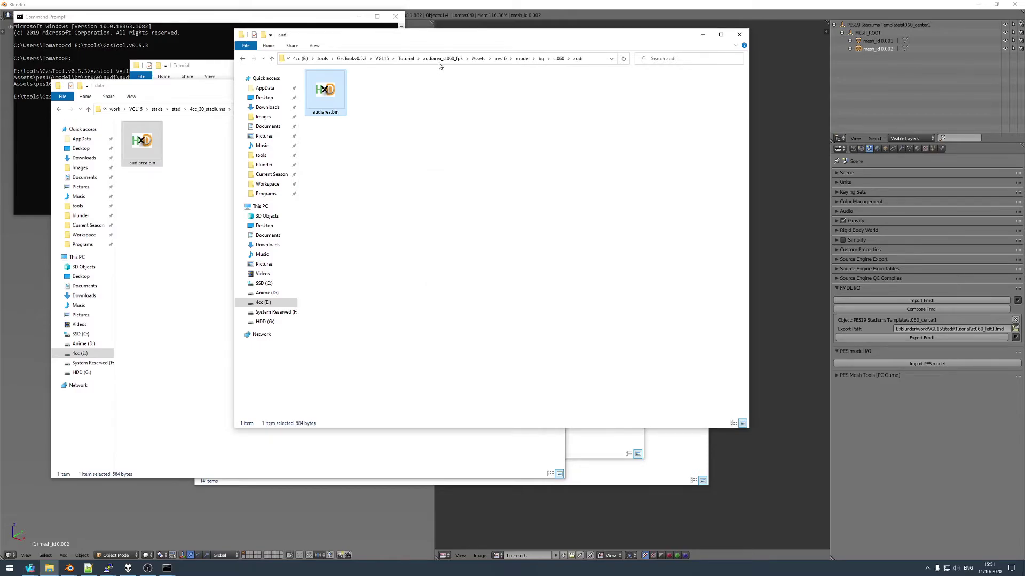
# - Check the back, center and left FMDL files inside the unpacked st060_fpk scenes folder, and return to the GzsTool Tutorial folder
pyautogui.click(406, 58)
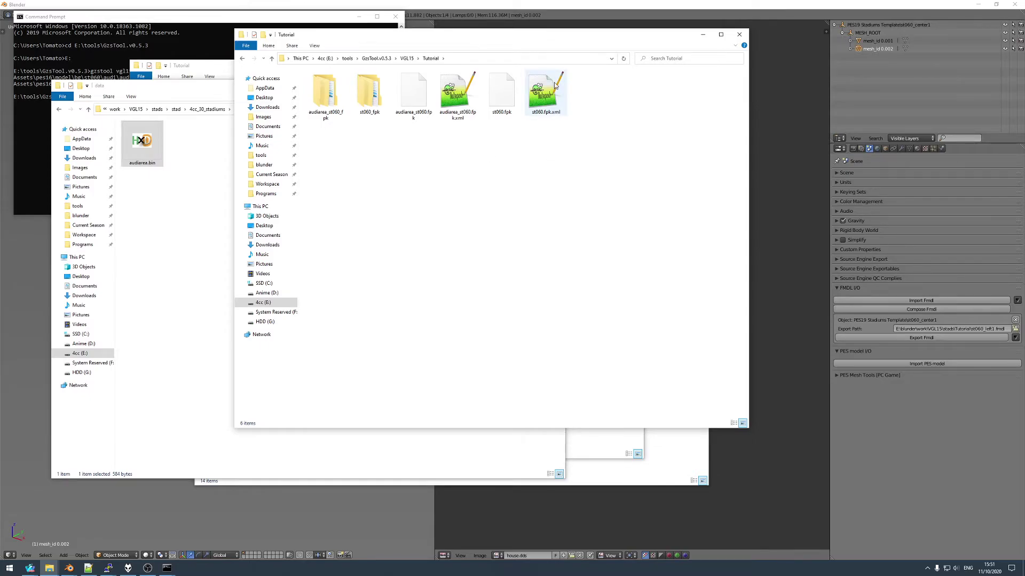
pyautogui.moveTo(454, 37)
pyautogui.mouseDown()
pyautogui.moveTo(417, 39)
pyautogui.moveTo(438, 42)
pyautogui.mouseUp()
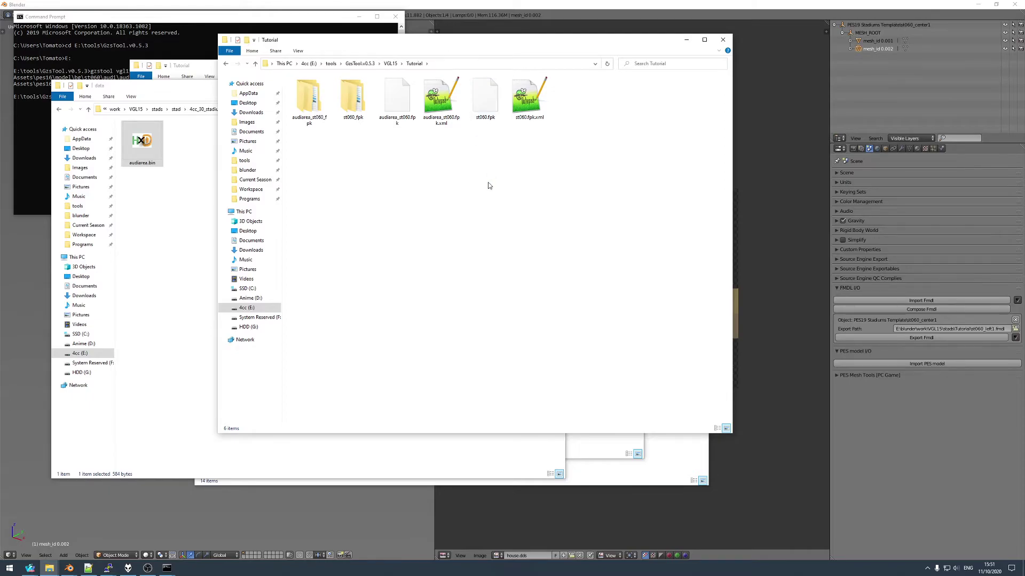
pyautogui.doubleClick(357, 101)
pyautogui.click(313, 103)
pyautogui.doubleClick(310, 98)
pyautogui.doubleClick(309, 98)
pyautogui.doubleClick(310, 99)
pyautogui.doubleClick(309, 99)
pyautogui.doubleClick(310, 99)
pyautogui.doubleClick(310, 99)
pyautogui.click(352, 103)
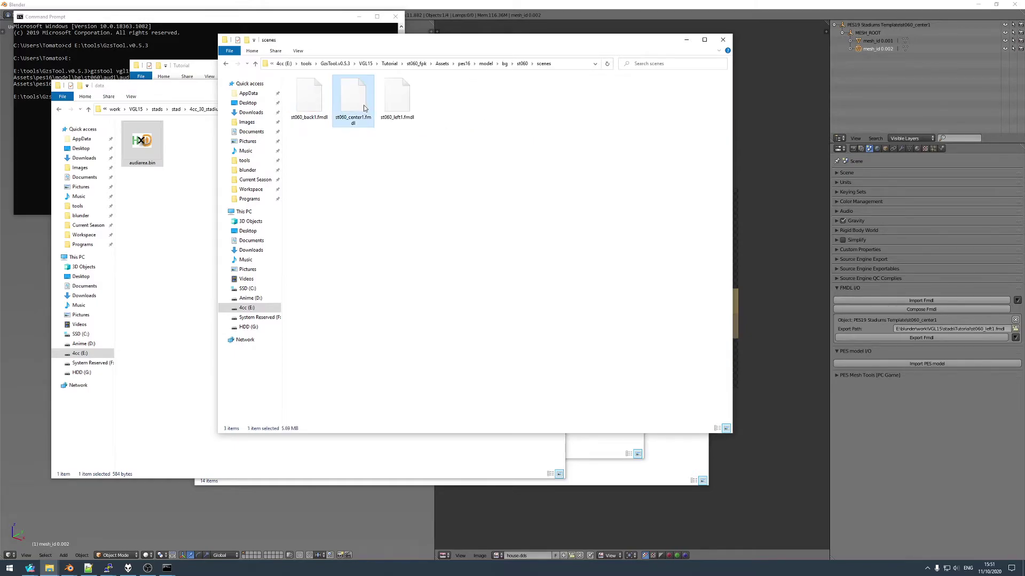
pyautogui.click(314, 105)
pyautogui.click(399, 100)
pyautogui.click(415, 65)
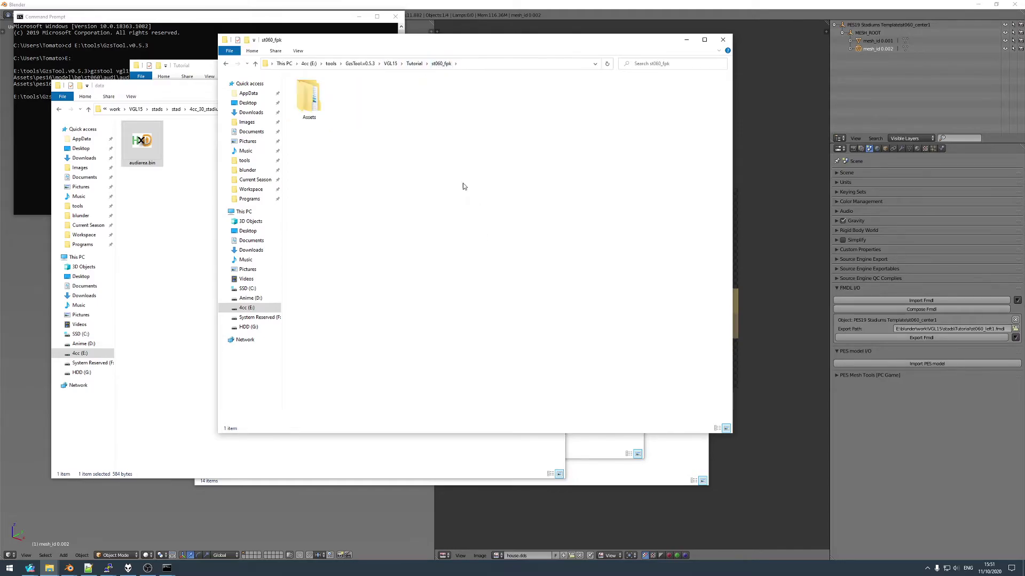
pyautogui.click(413, 63)
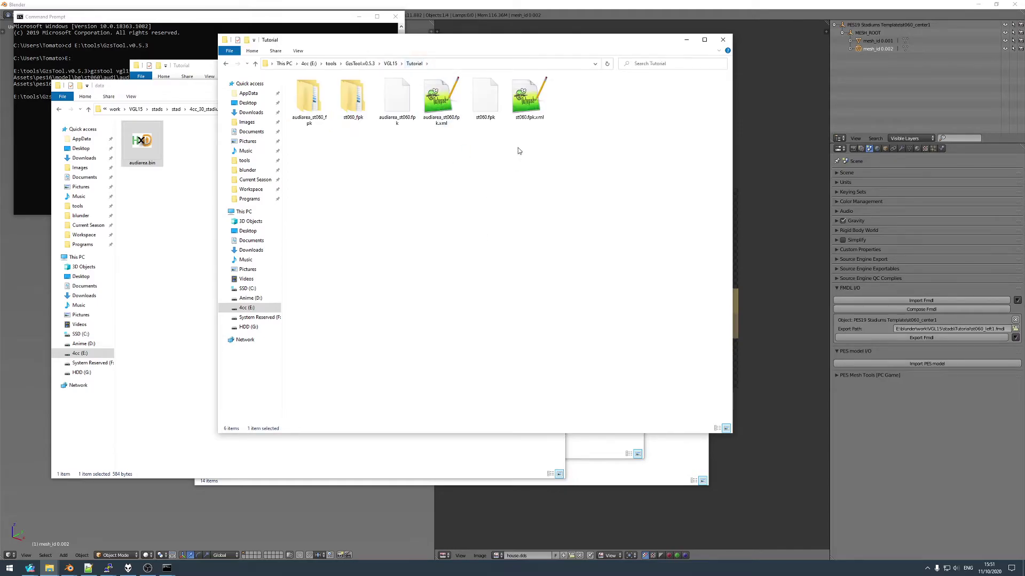
# - Open st060.fpk.xml in Notepad++ and duplicate the st060_center1.fmdl entry line twice
pyautogui.doubleClick(528, 100)
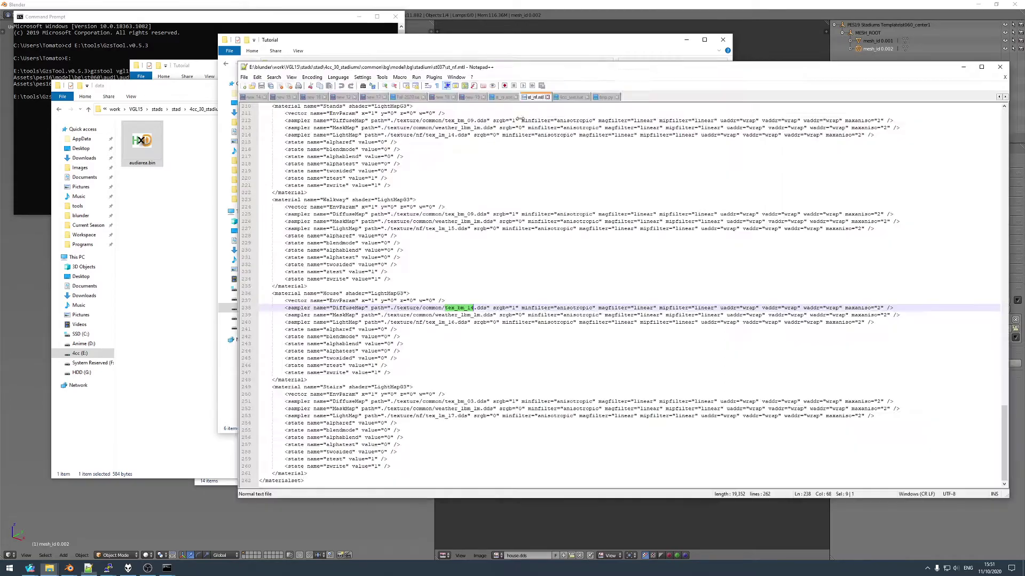
pyautogui.moveTo(370, 69); pyautogui.dragTo(301, 59)
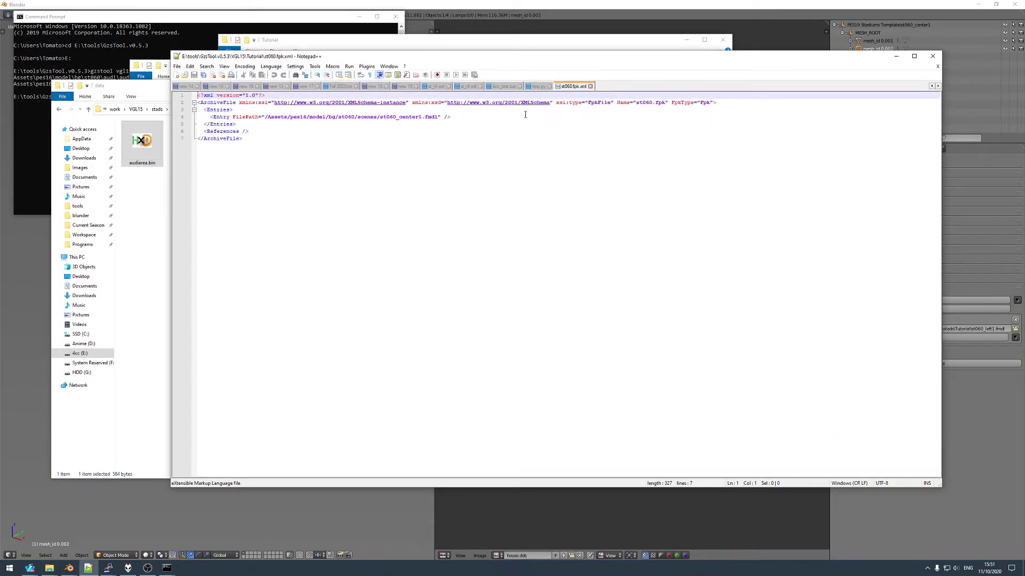
pyautogui.click(416, 117)
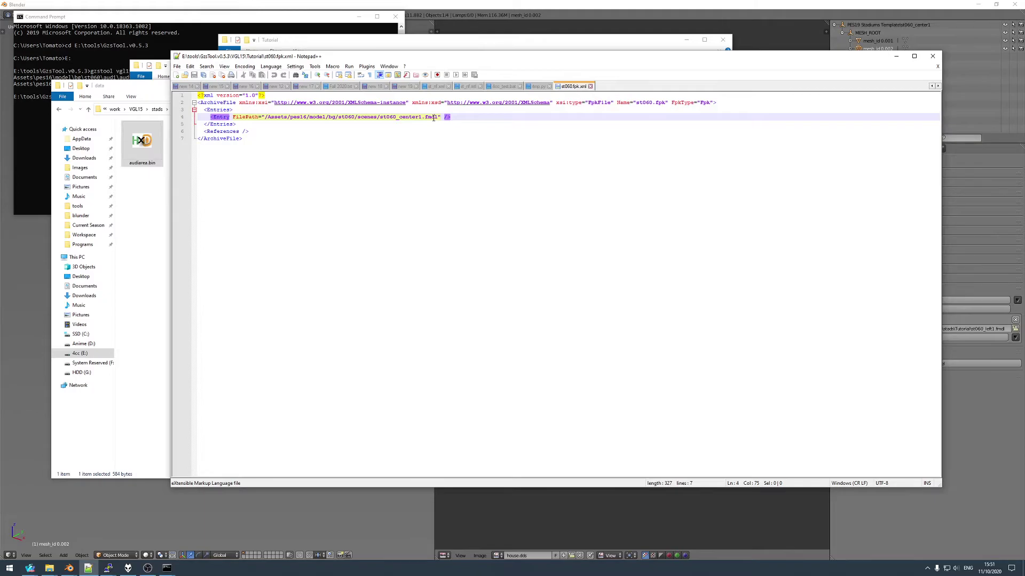
pyautogui.click(455, 117)
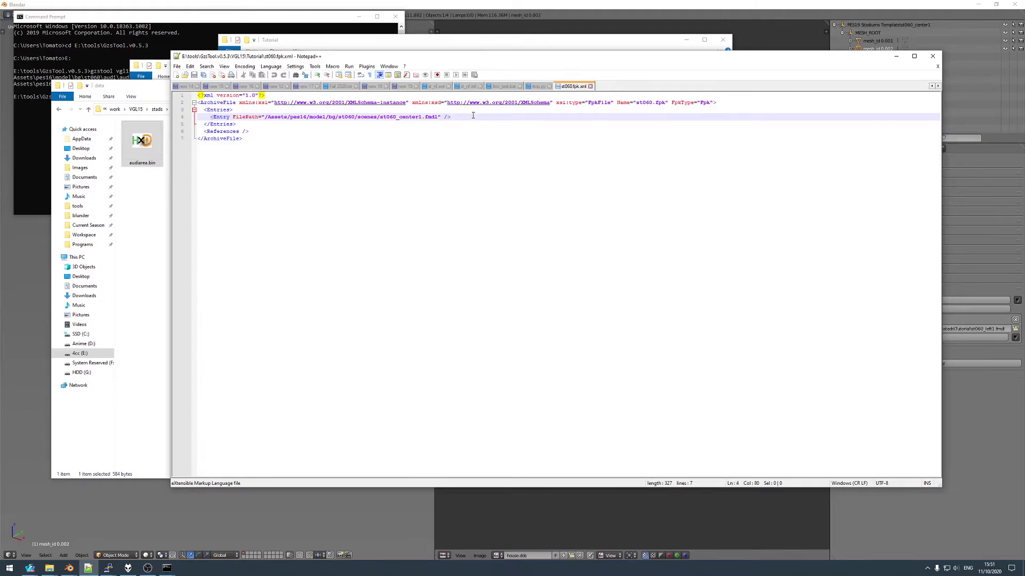
pyautogui.hotkey('ctrl', 'd')
pyautogui.hotkey('ctrl', 'd')
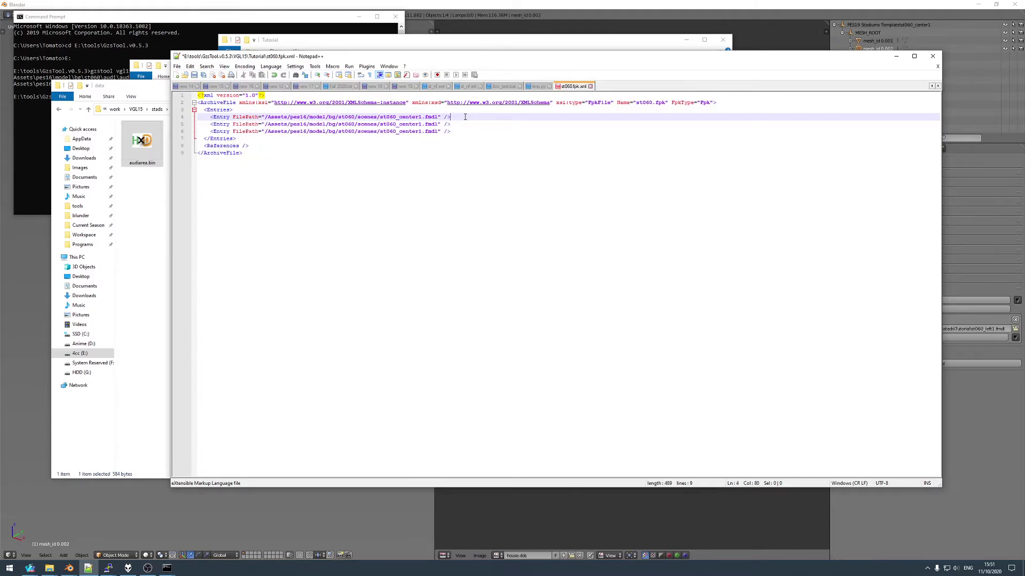
# - Change the two duplicated entries to st060_back1.fmdl and st060_left1.fmdl, and save st060.fpk.xml
pyautogui.click(475, 123)
pyautogui.moveTo(455, 131); pyautogui.dragTo(416, 124)
pyautogui.click(451, 117)
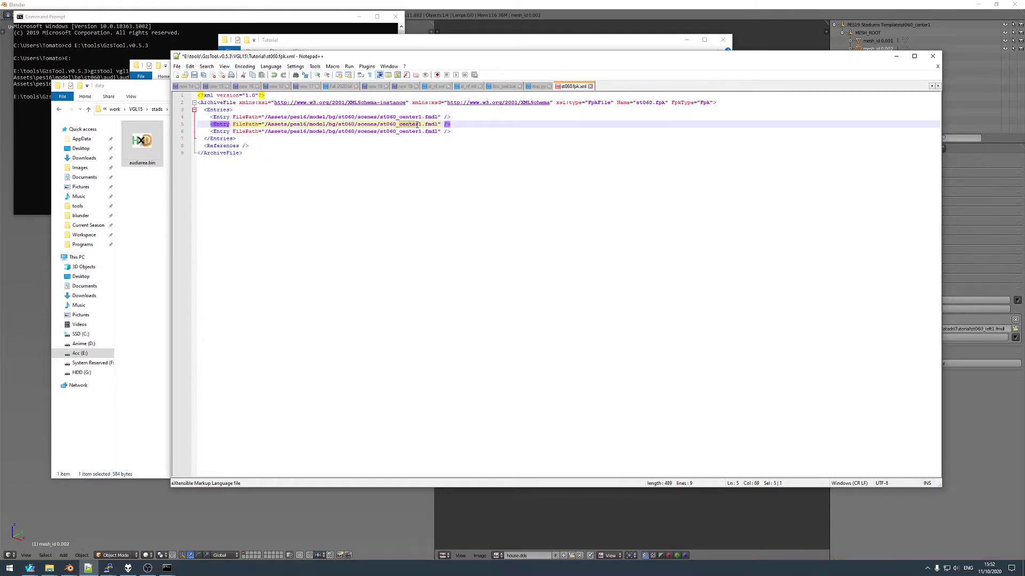
pyautogui.moveTo(353, 59); pyautogui.dragTo(329, 70)
pyautogui.write('back')
pyautogui.moveTo(393, 140); pyautogui.dragTo(377, 141)
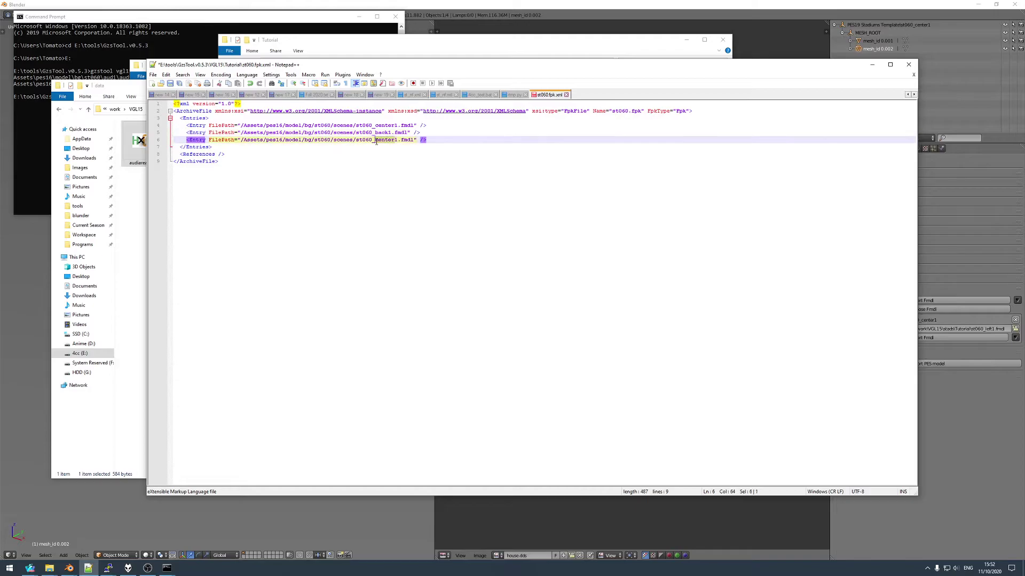
pyautogui.write('left')
pyautogui.click(428, 141)
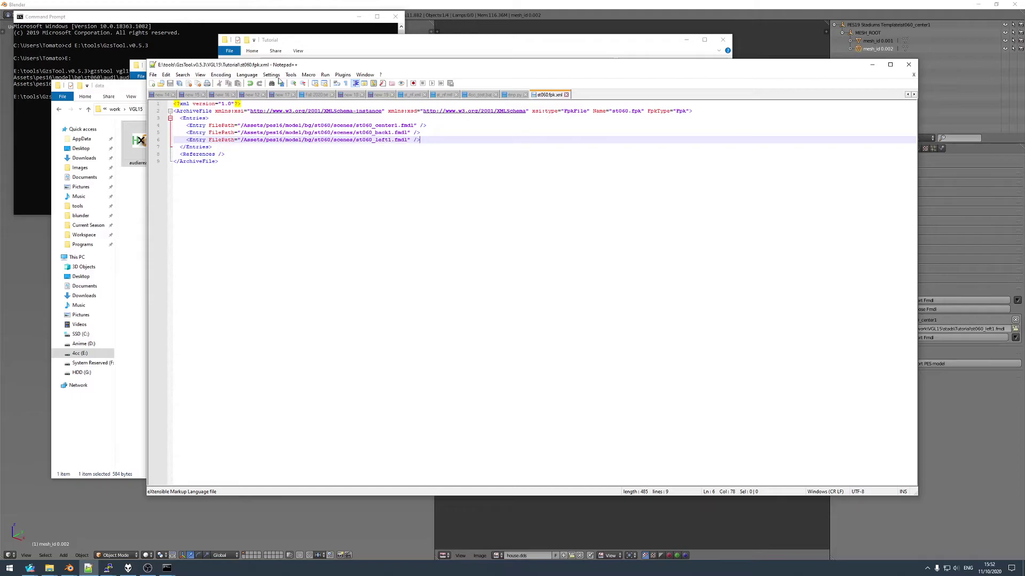
# - In the Command Prompt, run gzstool vgl15/tutorial/st060.fpk.xml to repack the stadium FPK
pyautogui.click(125, 48)
pyautogui.press('Up')
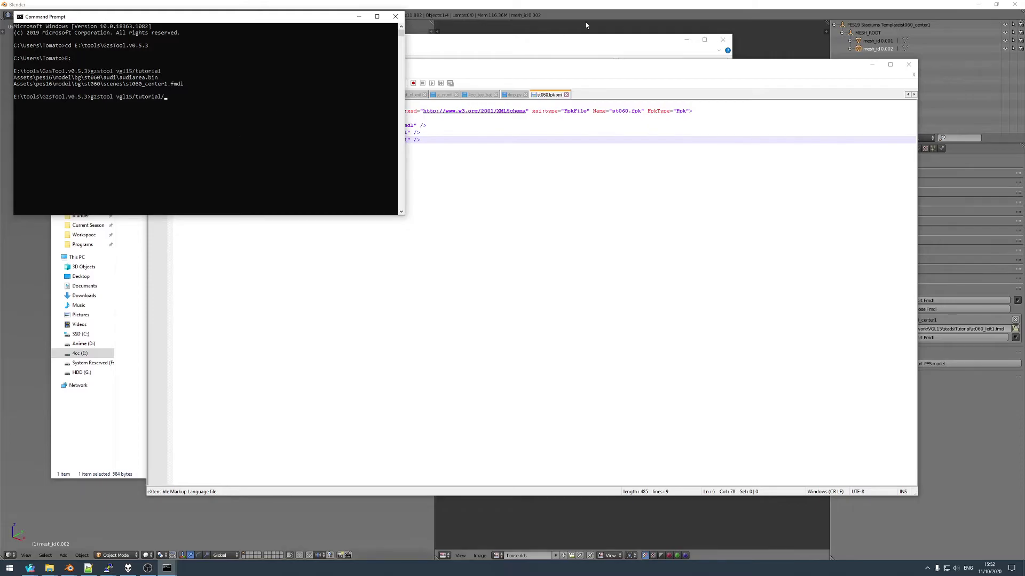
pyautogui.moveTo(454, 65); pyautogui.dragTo(517, 85)
pyautogui.click(181, 101)
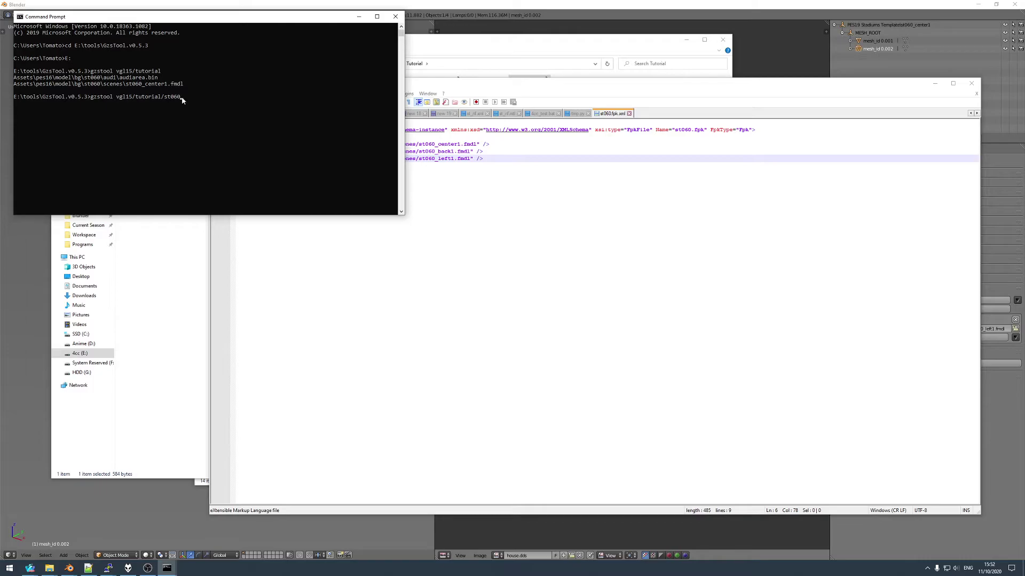
pyautogui.write('ml')
pyautogui.press('Return')
# - Permanently delete audiarea_st060.fpk and st060.fpk from the GzsTool Tutorial folder
pyautogui.click(485, 50)
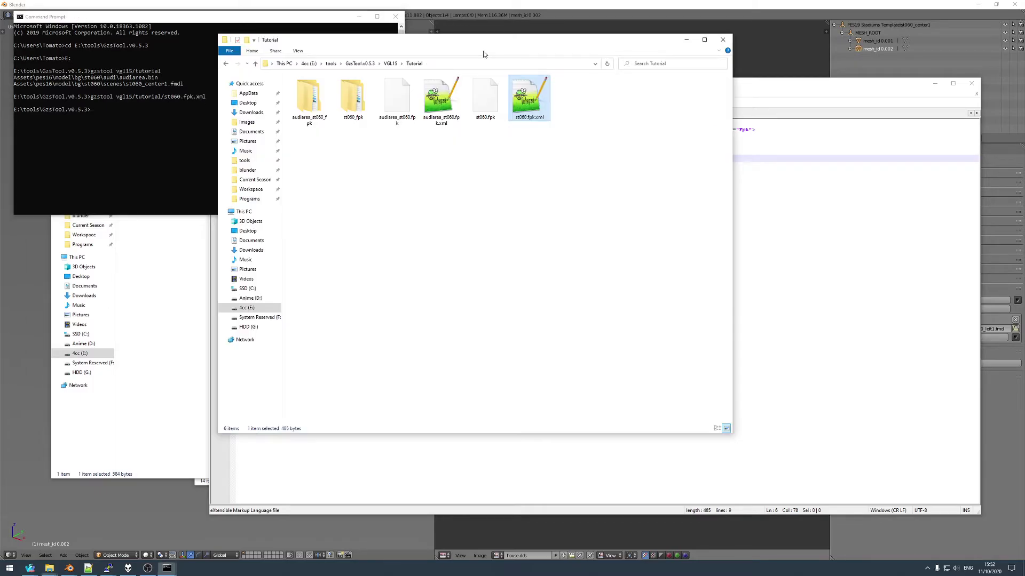
pyautogui.click(384, 123)
pyautogui.keyDown('ctrl'); pyautogui.click(485, 104); pyautogui.keyUp('ctrl')
pyautogui.hotkey('shift', 'Delete')
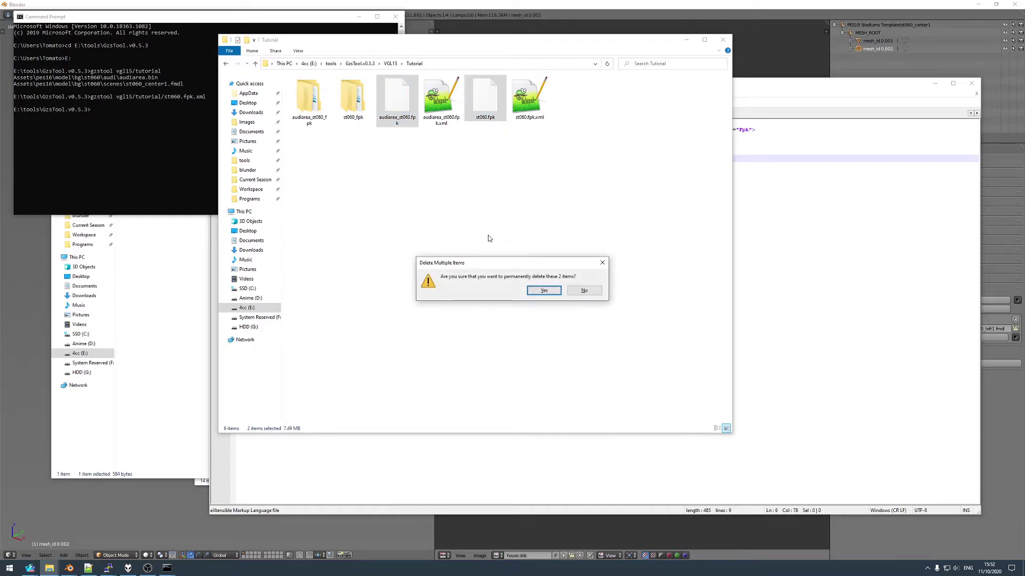
pyautogui.click(550, 295)
# - Run gzstool on vgl15/tutorial/st060.fpk.xml again to rebuild st060.fpk, and check the file in the Tutorial folder
pyautogui.click(155, 169)
pyautogui.press('Up')
pyautogui.press('Return')
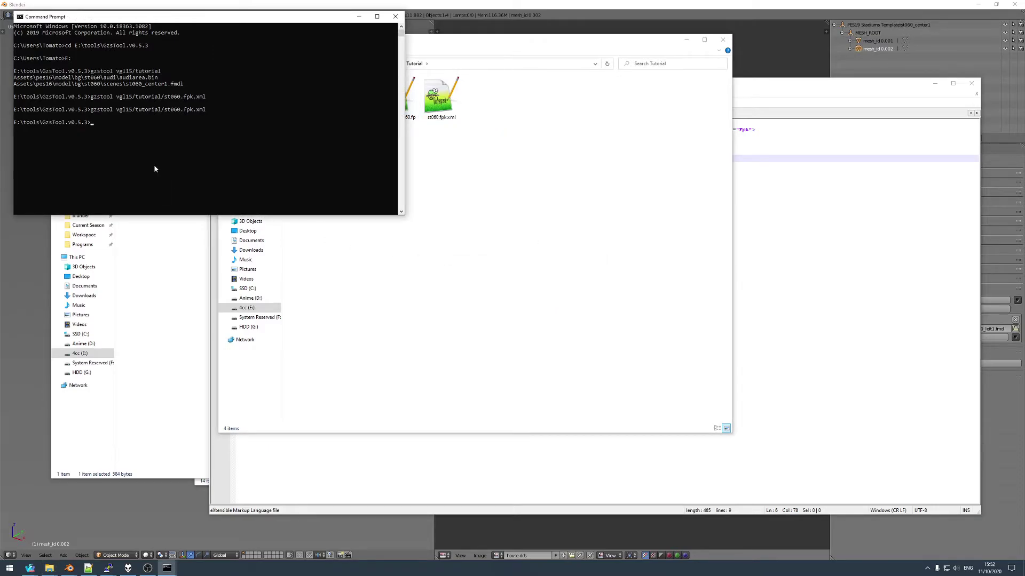
pyautogui.click(439, 108)
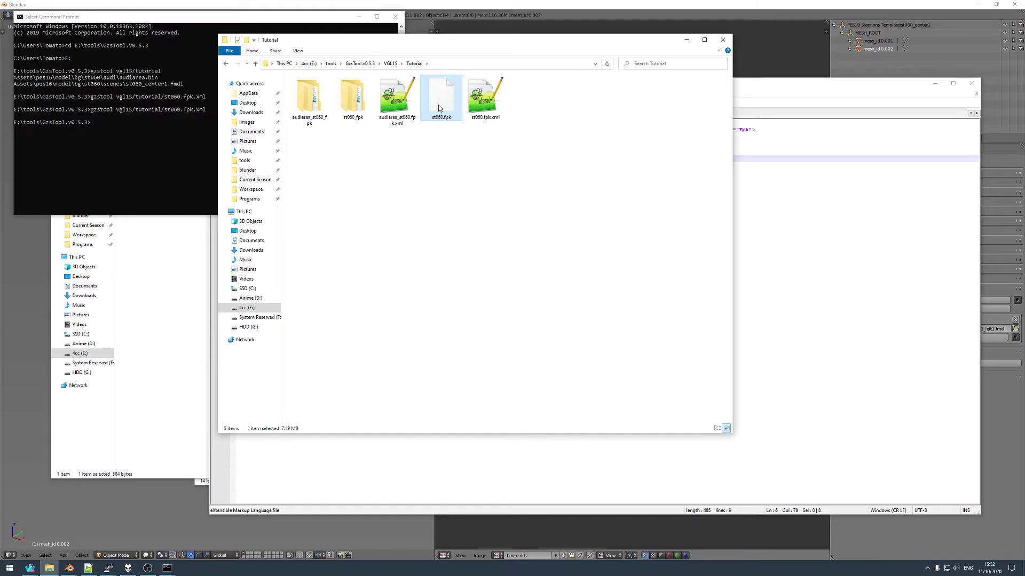
pyautogui.click(448, 183)
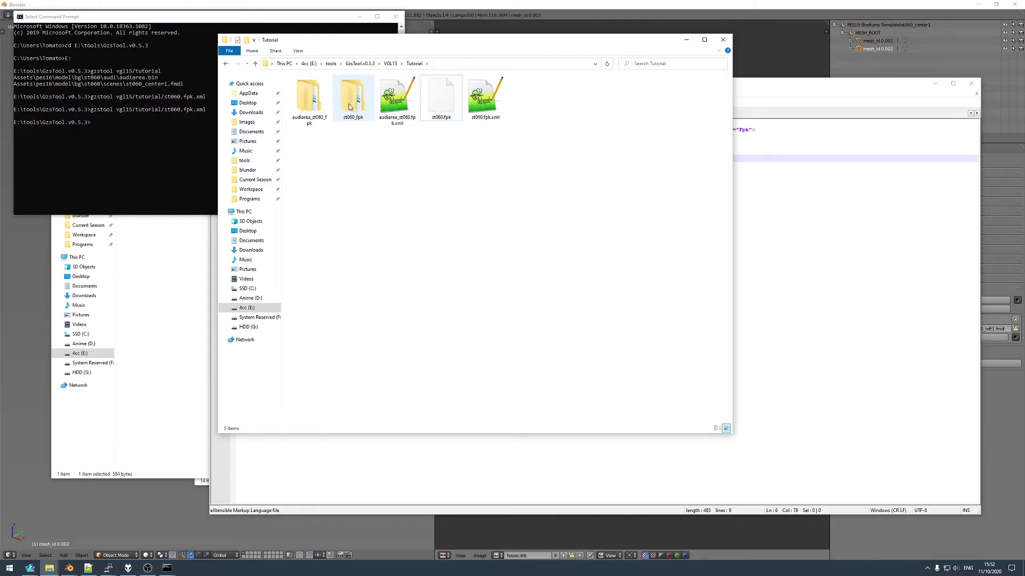
# - Run gzstool vgl15/tutorial/audiarea_st060.fpk.xml to rebuild the audience area FPK, and return to the Tutorial folder
pyautogui.click(120, 146)
pyautogui.press('Up')
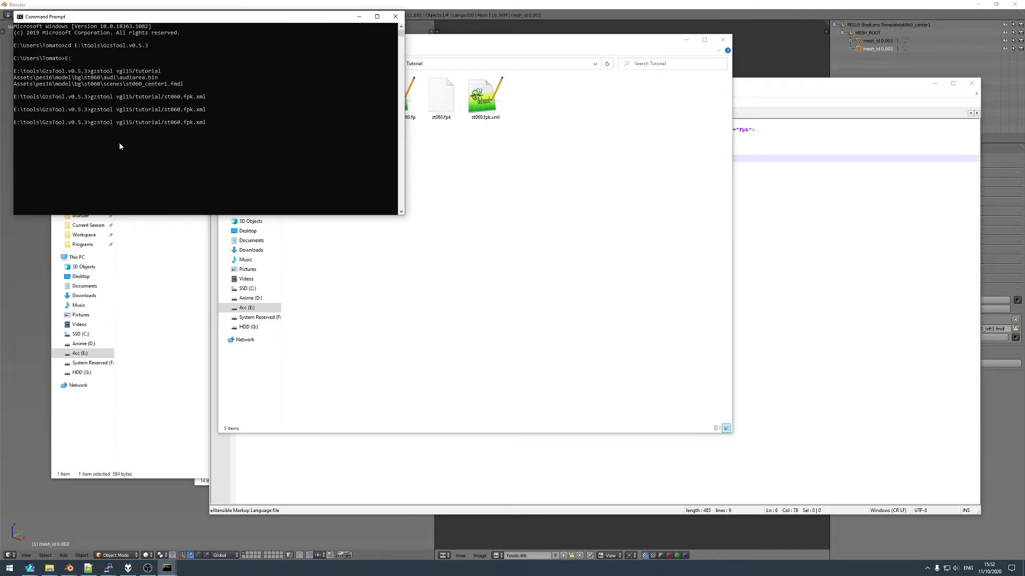
pyautogui.press('Left')
pyautogui.press('Left')
pyautogui.write('audiarea_')
pyautogui.press('Return')
pyautogui.click(478, 183)
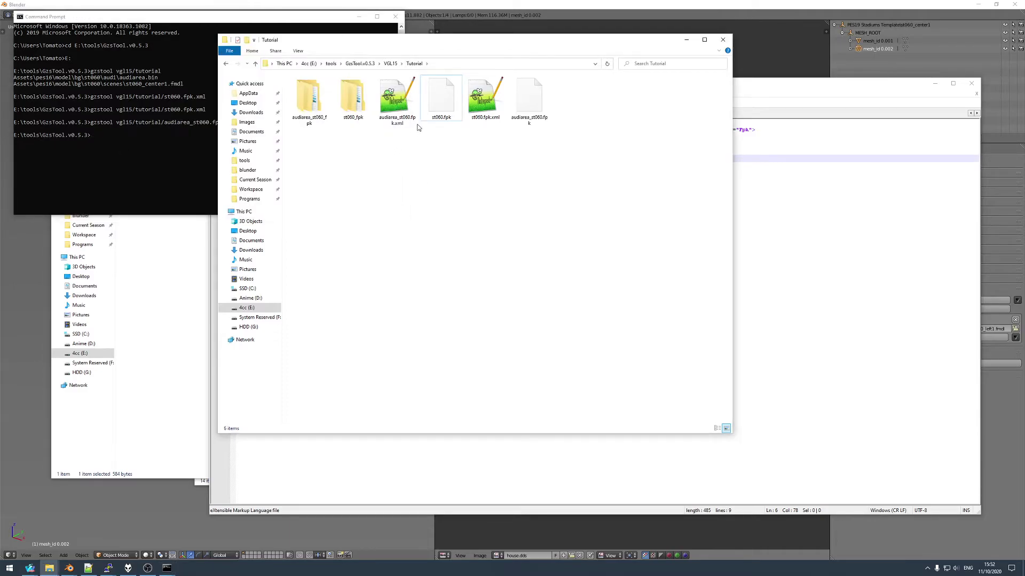
# - Copy the rebuilt st060.fpk and audiarea_st060.fpk, and switch to the work/VGL15/stads/Tutorial folder
pyautogui.click(389, 106)
pyautogui.keyDown('ctrl'); pyautogui.click(473, 97); pyautogui.keyUp('ctrl')
pyautogui.click(51, 570)
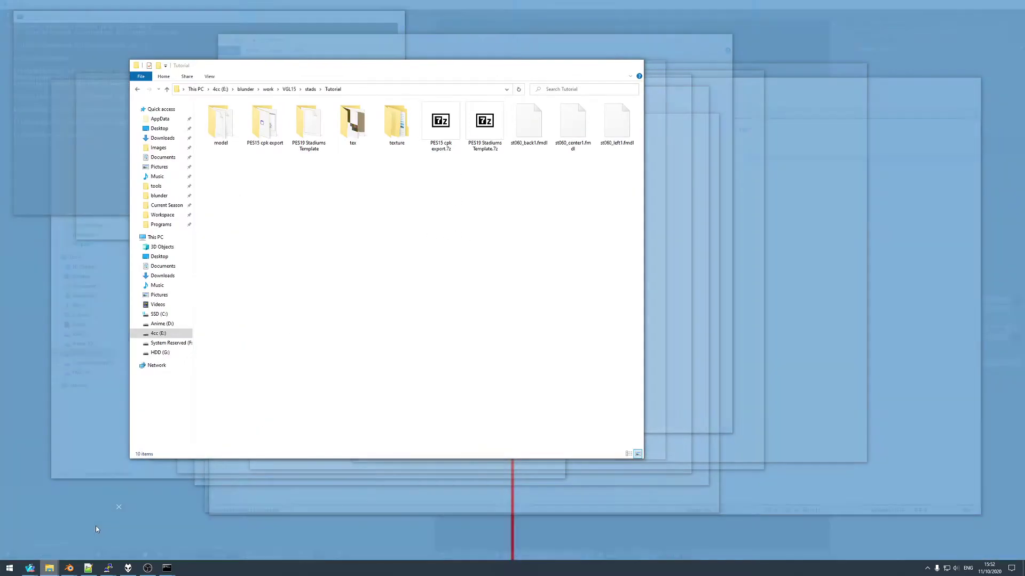
pyautogui.click(95, 526)
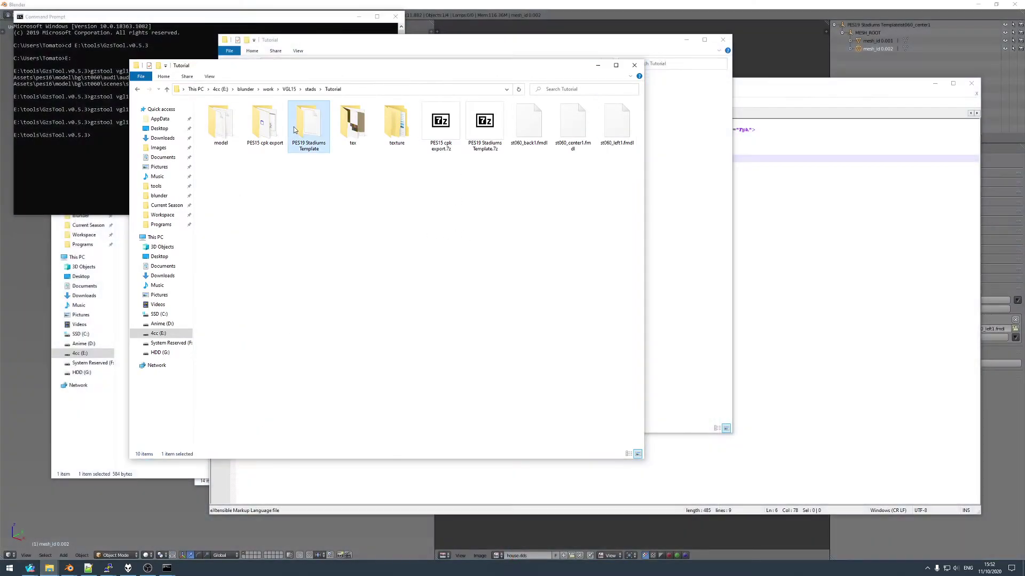
# - Paste both FPK files into Template/Asset/model/bg/st060/#Win of the PES19 Stadiums Template, replacing the existing st060.fpk
pyautogui.doubleClick(219, 128)
pyautogui.click(377, 89)
pyautogui.doubleClick(265, 123)
pyautogui.click(223, 124)
pyautogui.doubleClick(223, 124)
pyautogui.doubleClick(223, 128)
pyautogui.doubleClick(223, 129)
pyautogui.doubleClick(218, 129)
pyautogui.doubleClick(215, 129)
pyautogui.hotkey('ctrl', 'v')
pyautogui.click(454, 217)
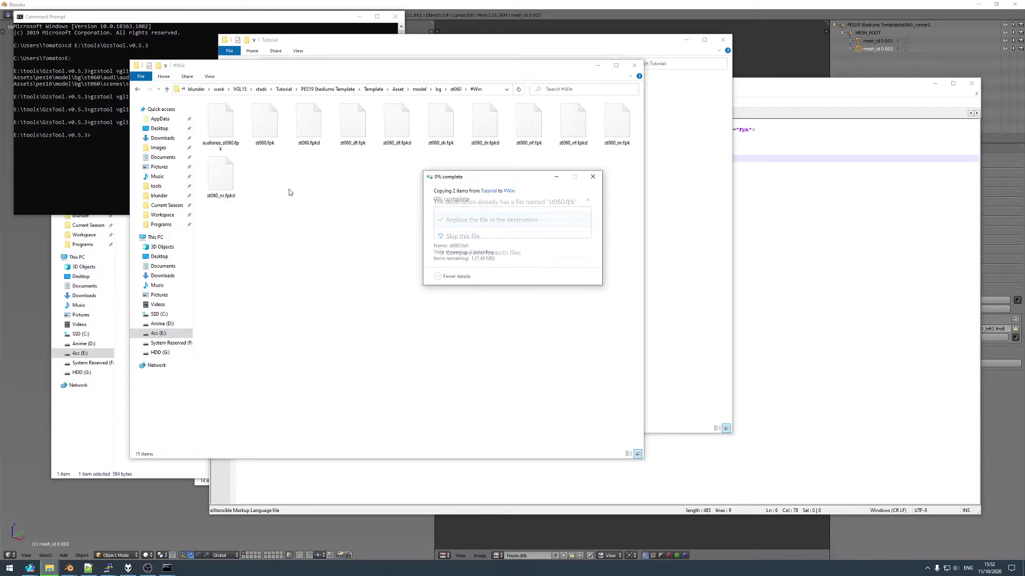
# - Move audiarea_st060.fpk from st060/#Win to st060/audi/#Win, replacing the existing file
pyautogui.click(224, 131)
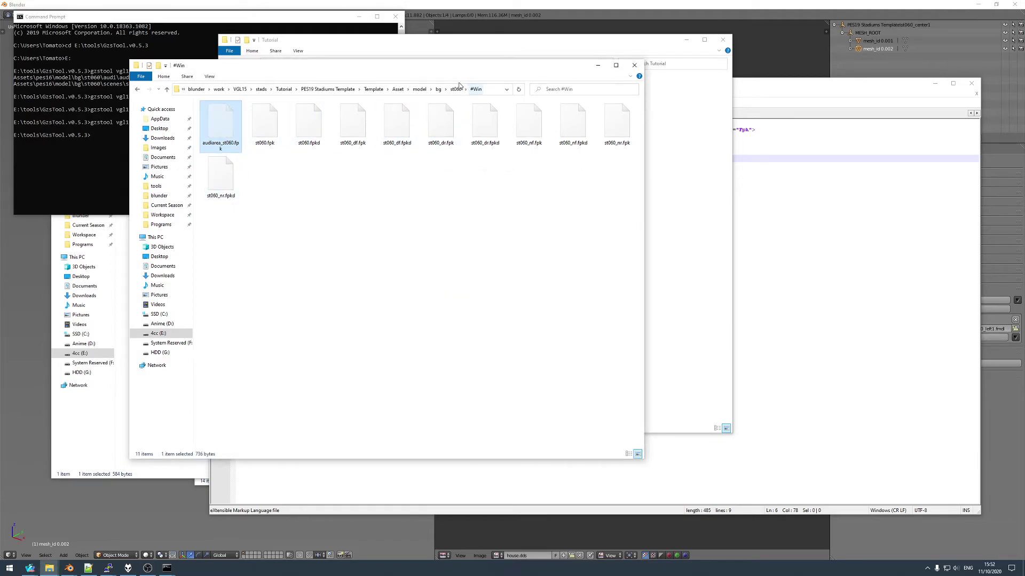
pyautogui.hotkey('ctrl', 'x')
pyautogui.hotkey('alt', 'Up')
pyautogui.doubleClick(258, 123)
pyautogui.doubleClick(215, 126)
pyautogui.hotkey('ctrl', 'v')
pyautogui.click(503, 229)
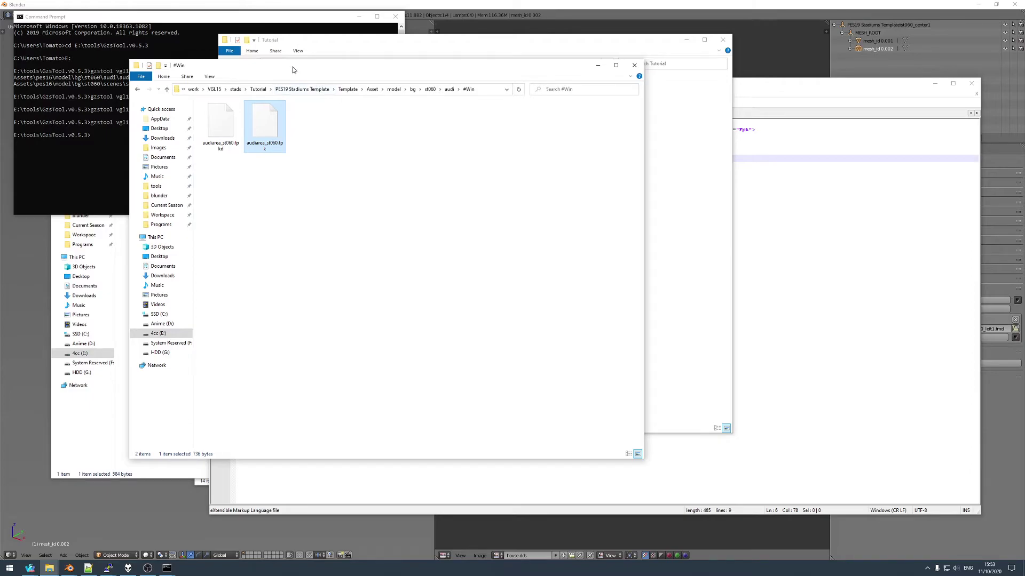
pyautogui.moveTo(294, 66); pyautogui.dragTo(334, 82)
pyautogui.click(424, 147)
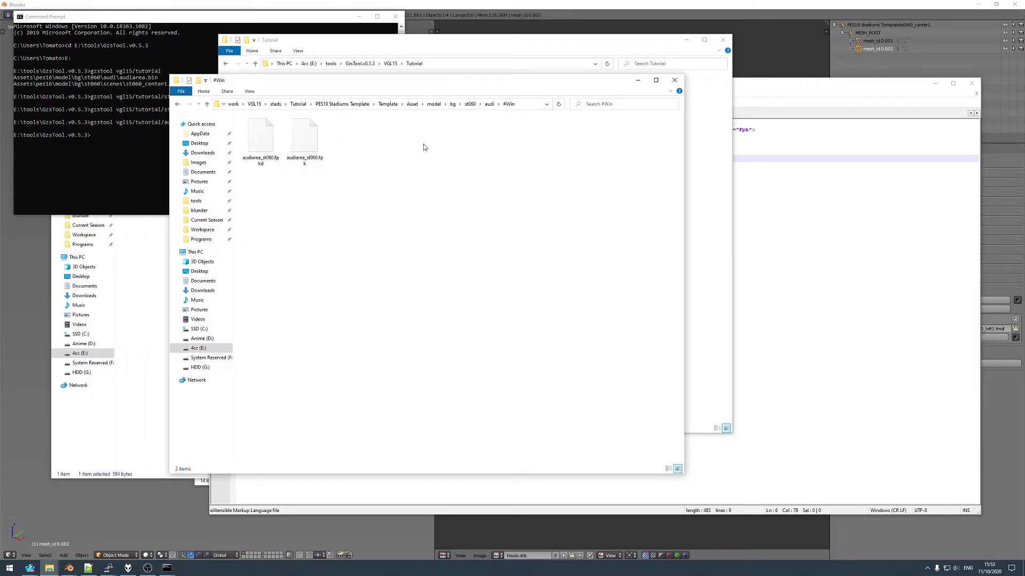
# - Copy all the FTEX textures from the Tutorial folder's tex/ftex subfolder
pyautogui.click(341, 104)
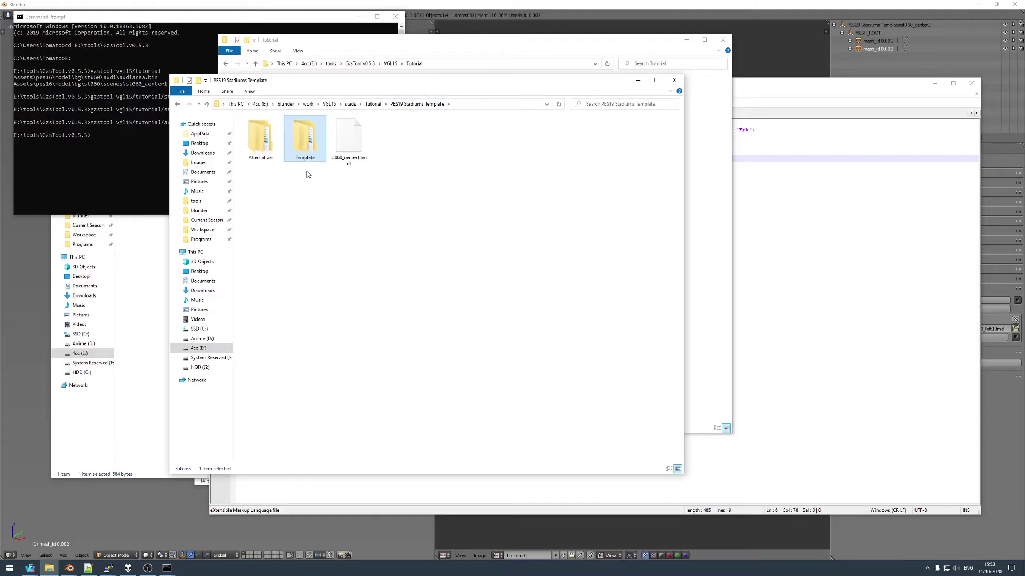
pyautogui.click(375, 104)
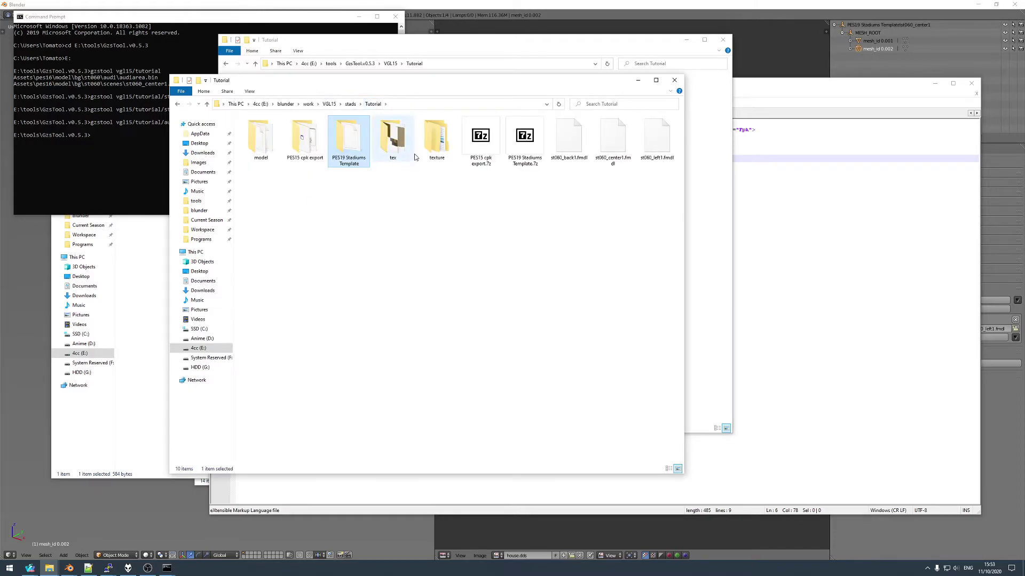
pyautogui.doubleClick(387, 143)
pyautogui.click(264, 143)
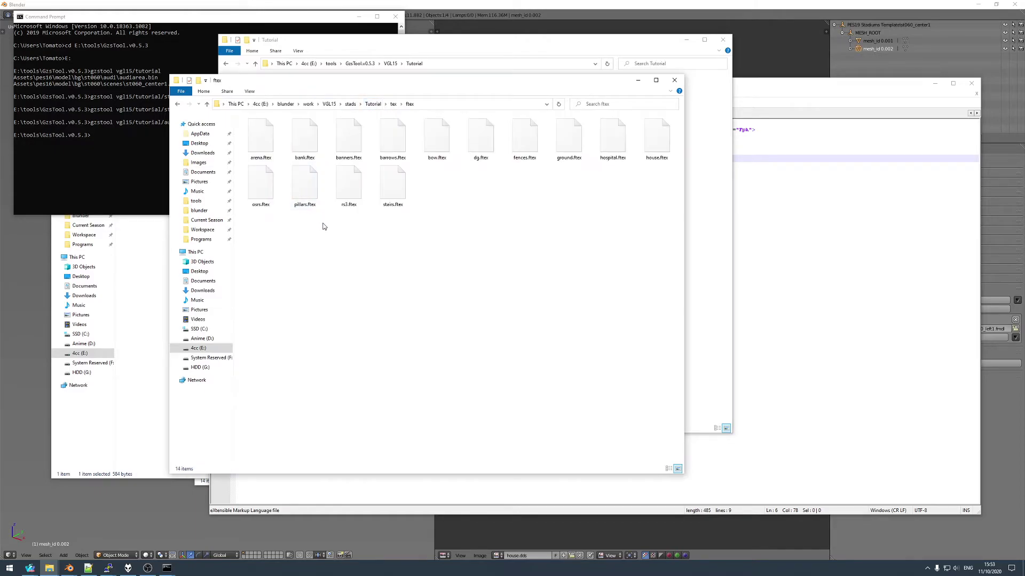
pyautogui.hotkey('ctrl', 'a')
# - Paste the textures into the template's Asset/model/bg/st060/sourceimages/tga/#windx11 folder and return to the st060 folder
pyautogui.click(373, 104)
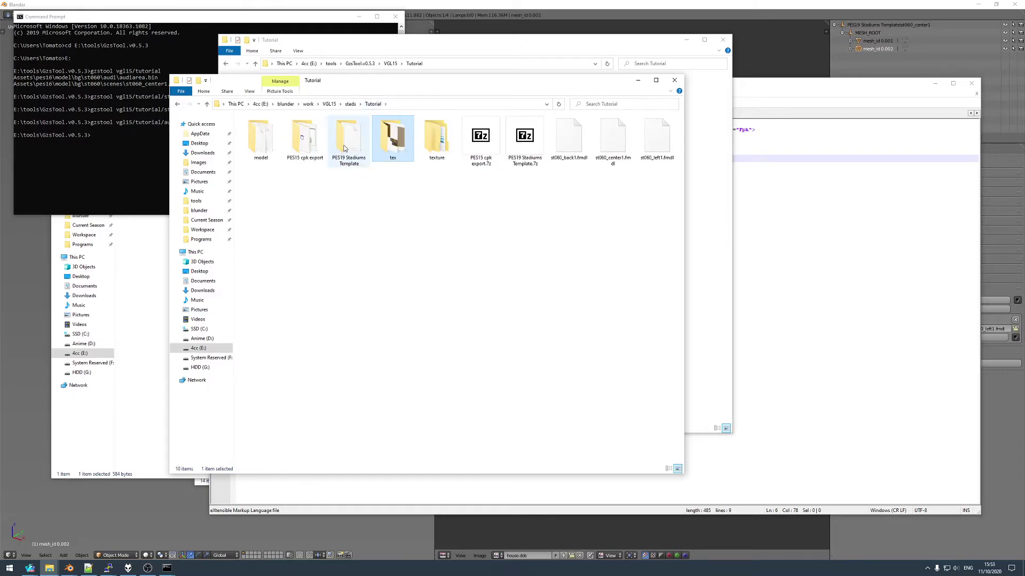
pyautogui.doubleClick(348, 140)
pyautogui.doubleClick(269, 143)
pyautogui.doubleClick(269, 145)
pyautogui.click(417, 104)
pyautogui.doubleClick(301, 142)
pyautogui.doubleClick(260, 139)
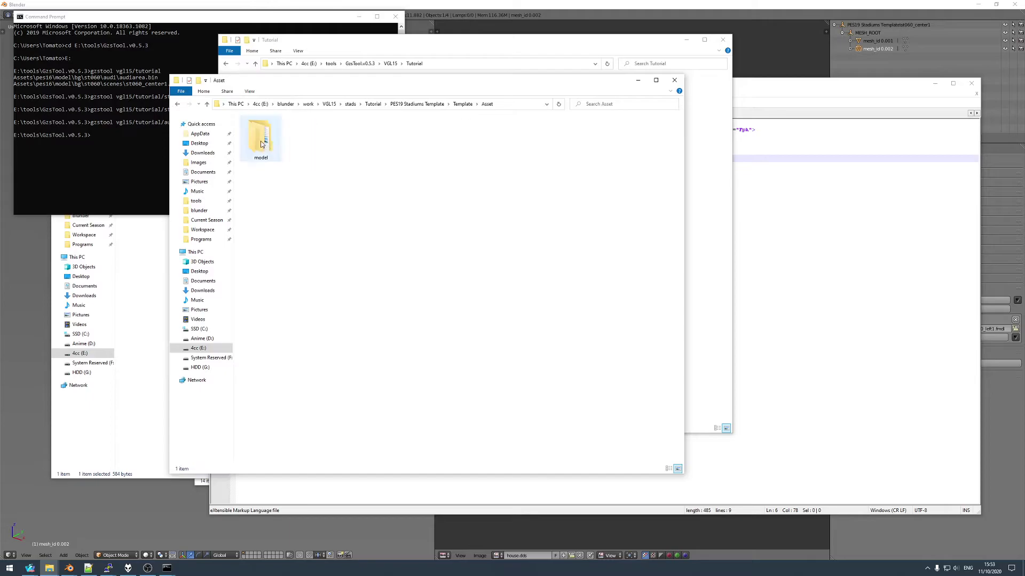
pyautogui.doubleClick(261, 140)
pyautogui.doubleClick(262, 140)
pyautogui.doubleClick(303, 140)
pyautogui.doubleClick(612, 139)
pyautogui.doubleClick(260, 139)
pyautogui.click(262, 145)
pyautogui.doubleClick(262, 146)
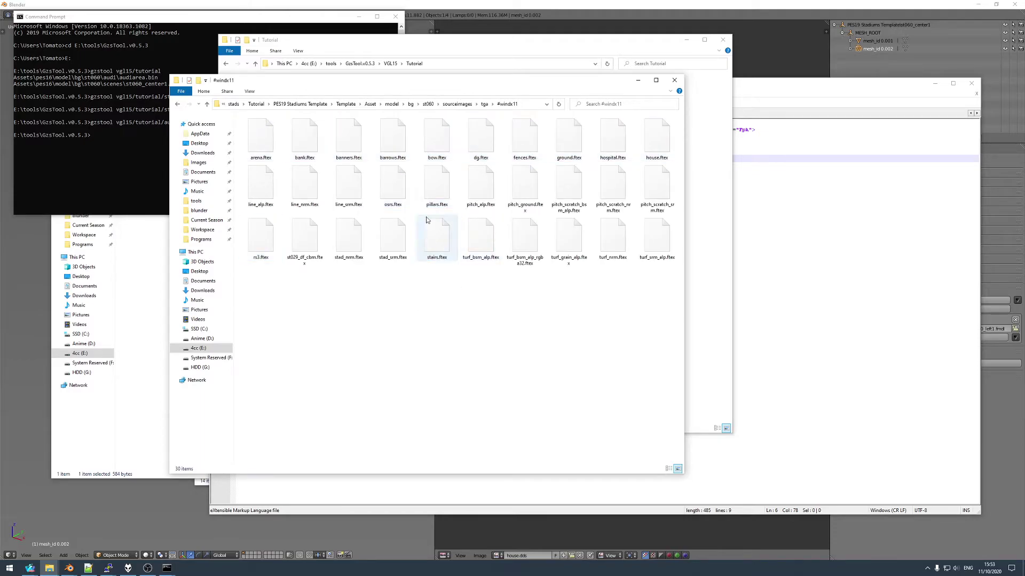
pyautogui.click(428, 104)
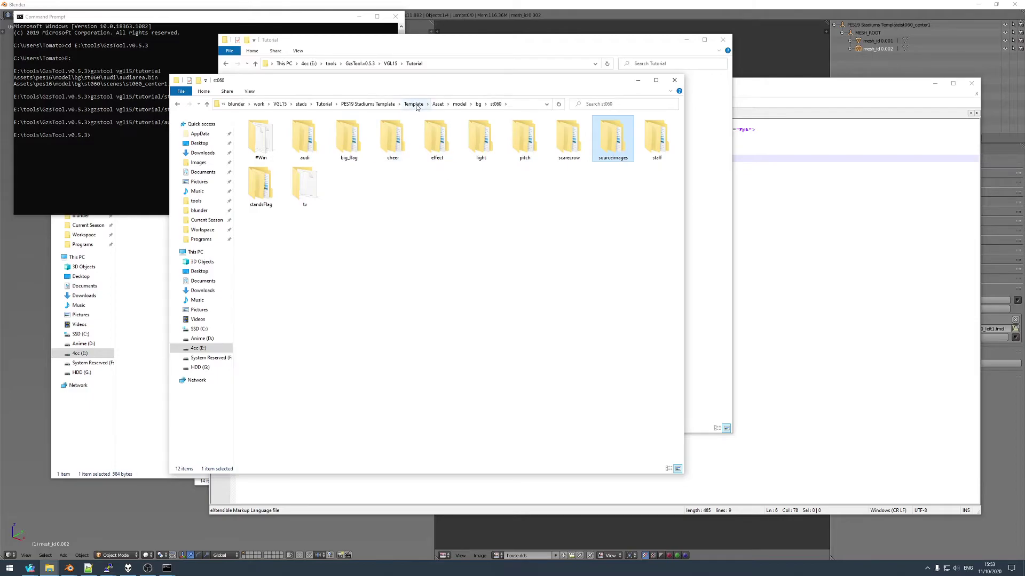
pyautogui.click(417, 231)
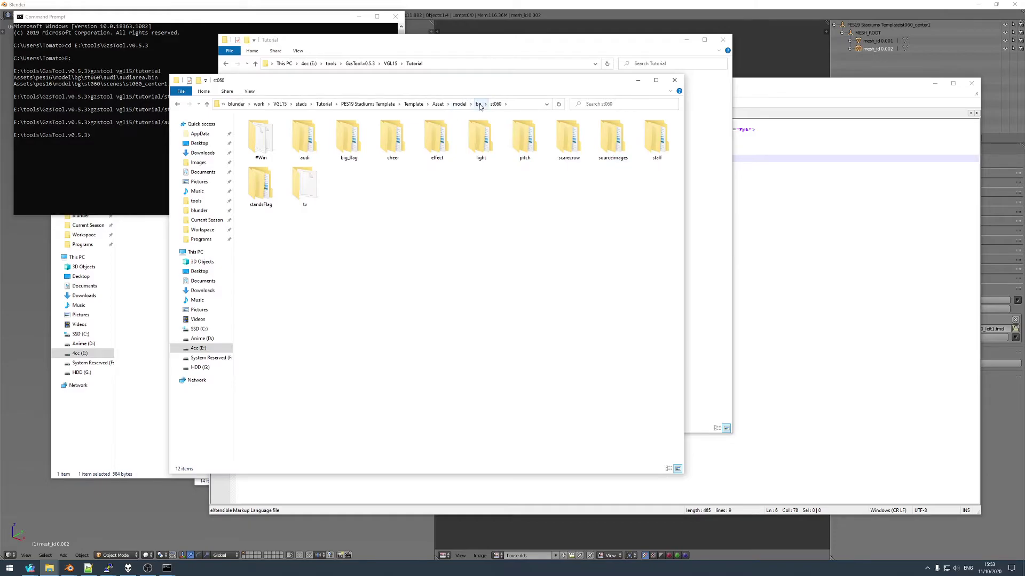
# - Open the template's common/render/thumbnail/stadium folder and examine the st060.dds thumbnail
pyautogui.click(413, 104)
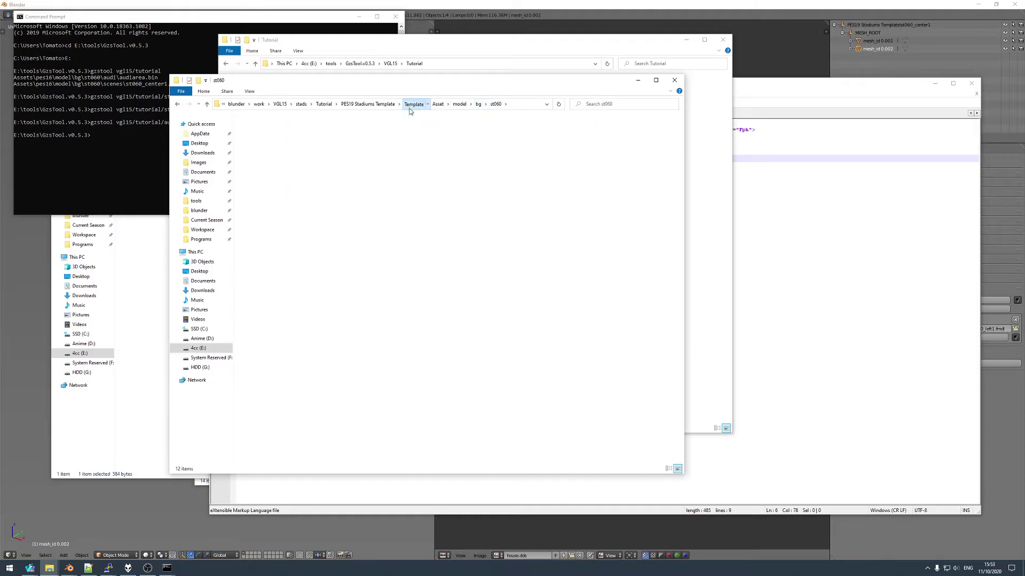
pyautogui.doubleClick(305, 138)
pyautogui.doubleClick(261, 137)
pyautogui.doubleClick(260, 138)
pyautogui.doubleClick(261, 138)
pyautogui.click(255, 150)
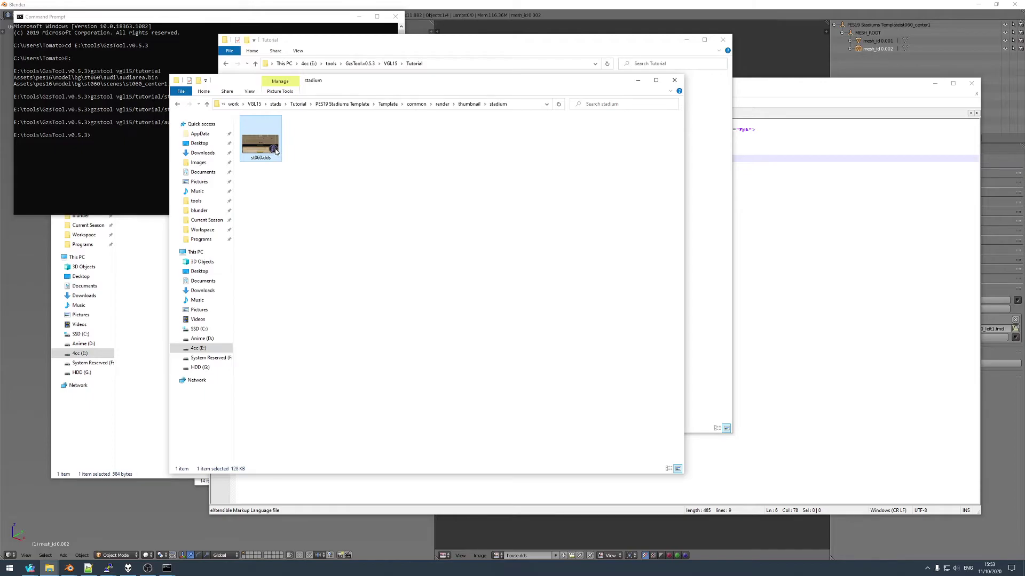
pyautogui.moveTo(275, 152)
pyautogui.click(274, 183)
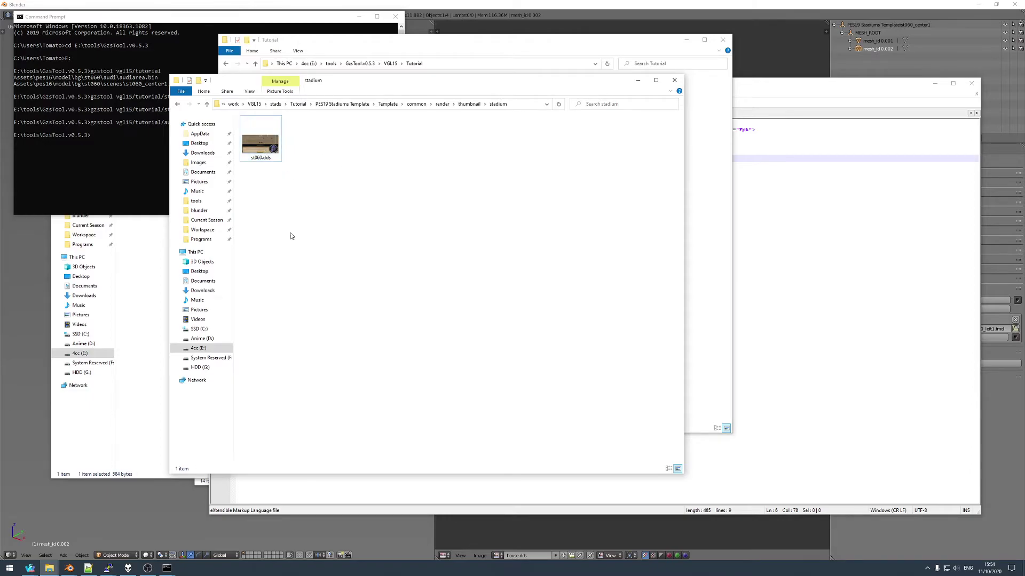
# - Copy st013.dds from the PES15 cpk export's vgl15stad/common/render/thumbnail/stadium folder
pyautogui.moveTo(49, 568)
pyautogui.click(530, 540)
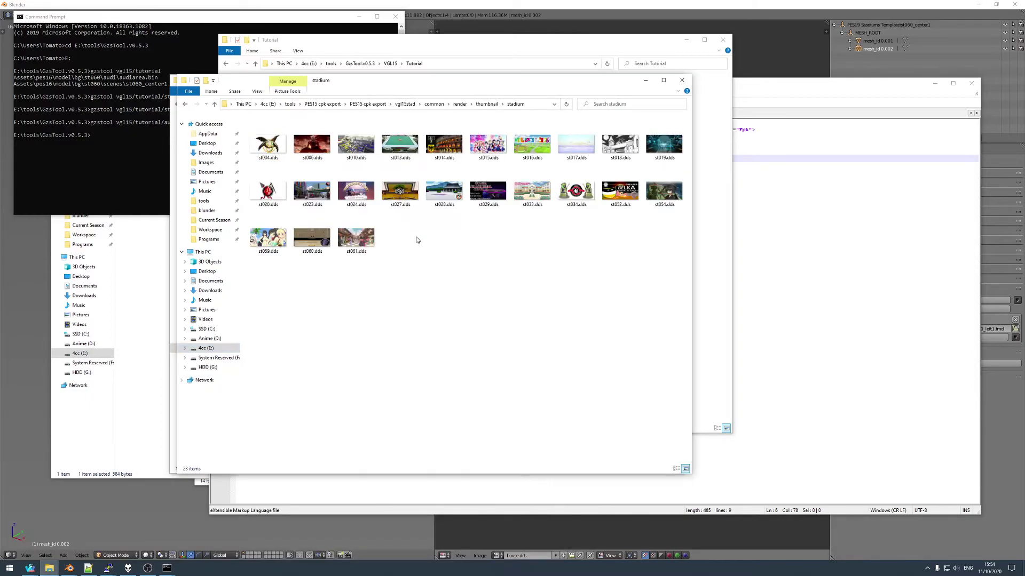
pyautogui.click(405, 145)
pyautogui.moveTo(354, 84); pyautogui.dragTo(423, 127)
pyautogui.click(516, 281)
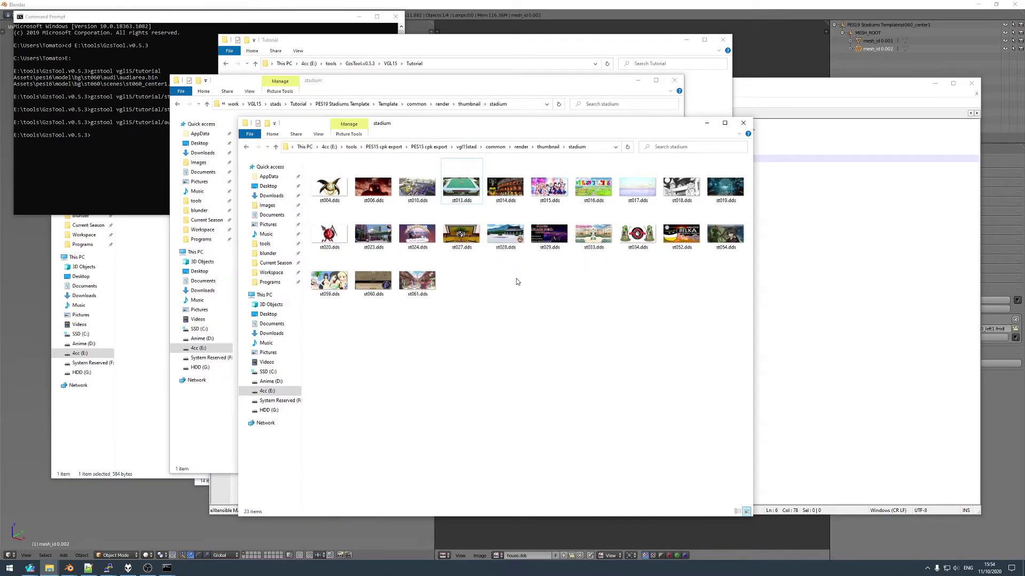
pyautogui.click(462, 186)
# - Delete st060.dds from the template's stadium thumbnail folder and paste st013.dds there
pyautogui.click(347, 82)
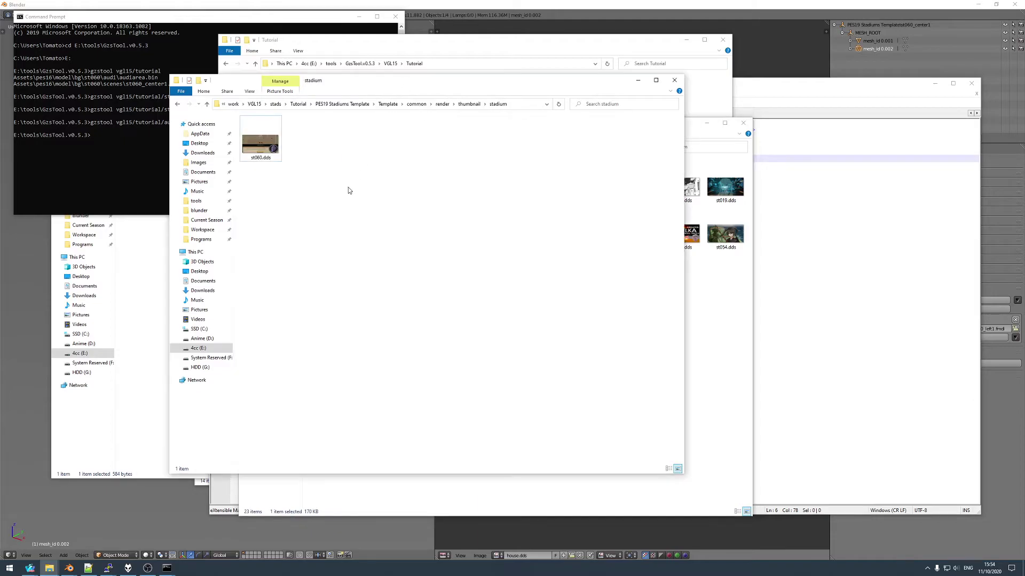
pyautogui.press('Delete')
pyautogui.click(530, 312)
pyautogui.hotkey('ctrl', 'v')
pyautogui.rightClick(259, 116)
pyautogui.press('Escape')
pyautogui.rightClick(268, 122)
pyautogui.click(291, 253)
pyautogui.moveTo(257, 140); pyautogui.dragTo(264, 140)
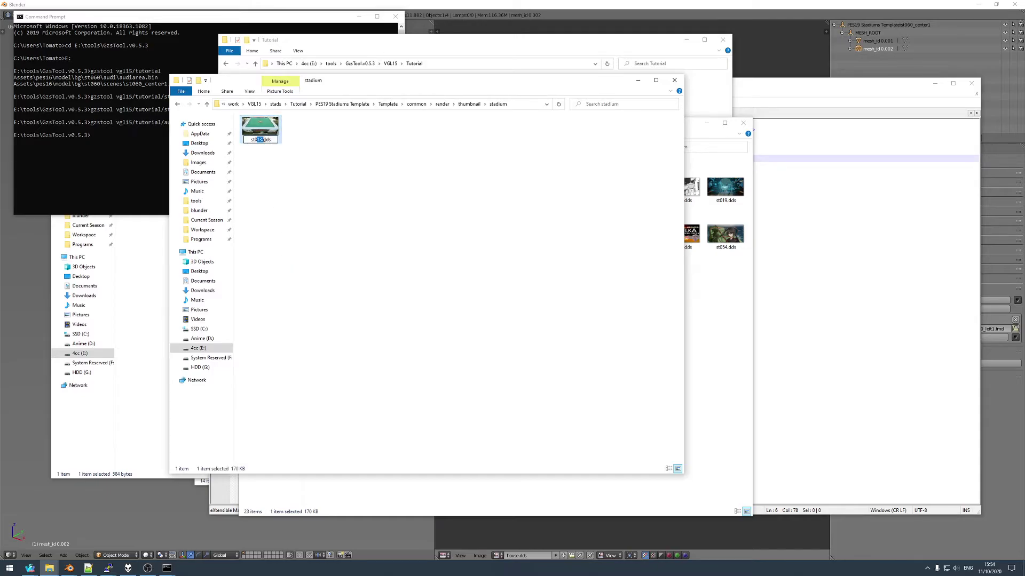
pyautogui.write('60')
pyautogui.press('Return')
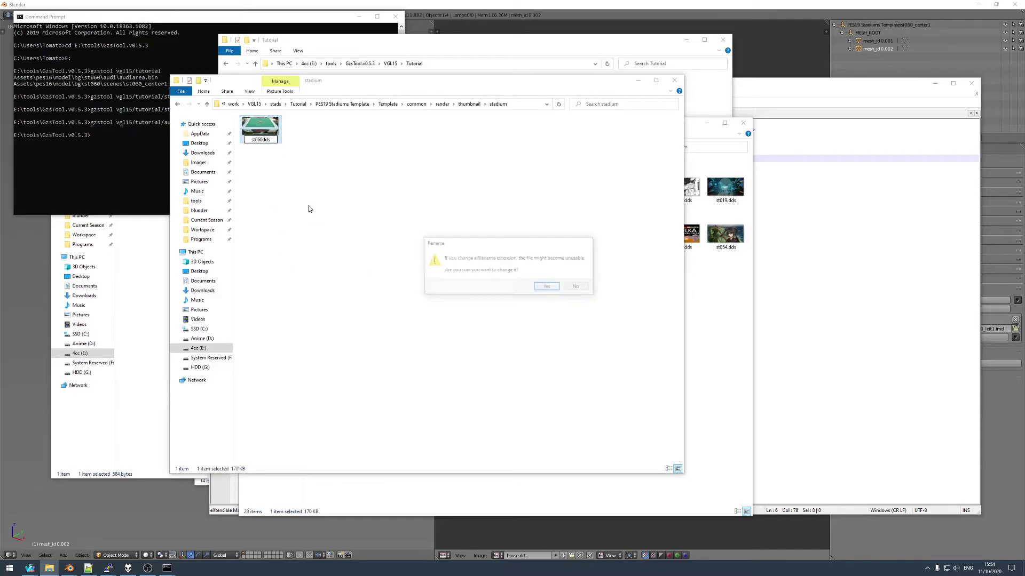
pyautogui.click(578, 287)
# - Rename the pasted thumbnail st013.dds to st060.dds
pyautogui.rightClick(264, 134)
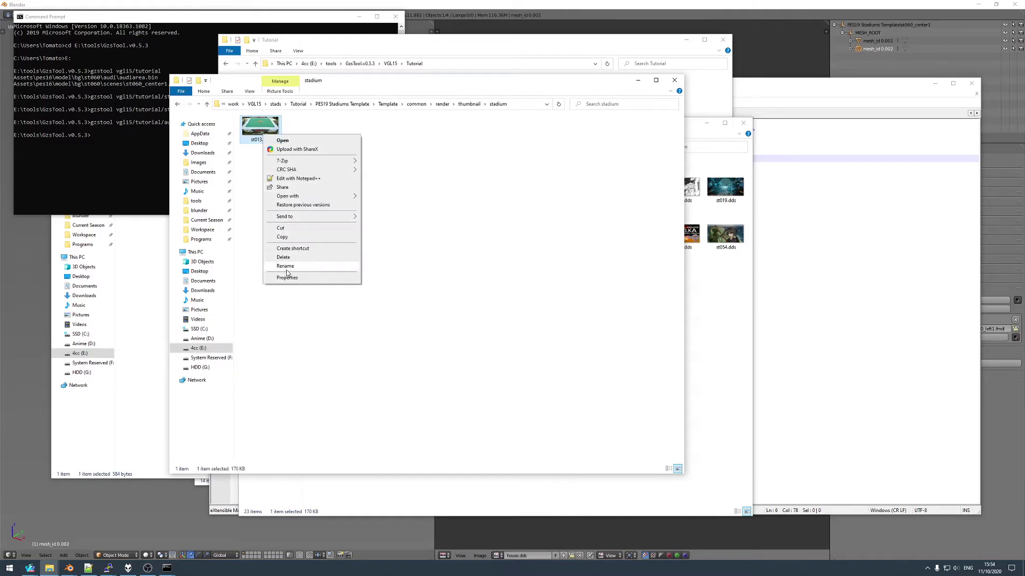
pyautogui.click(288, 266)
pyautogui.click(259, 139)
pyautogui.write('60')
pyautogui.click(317, 204)
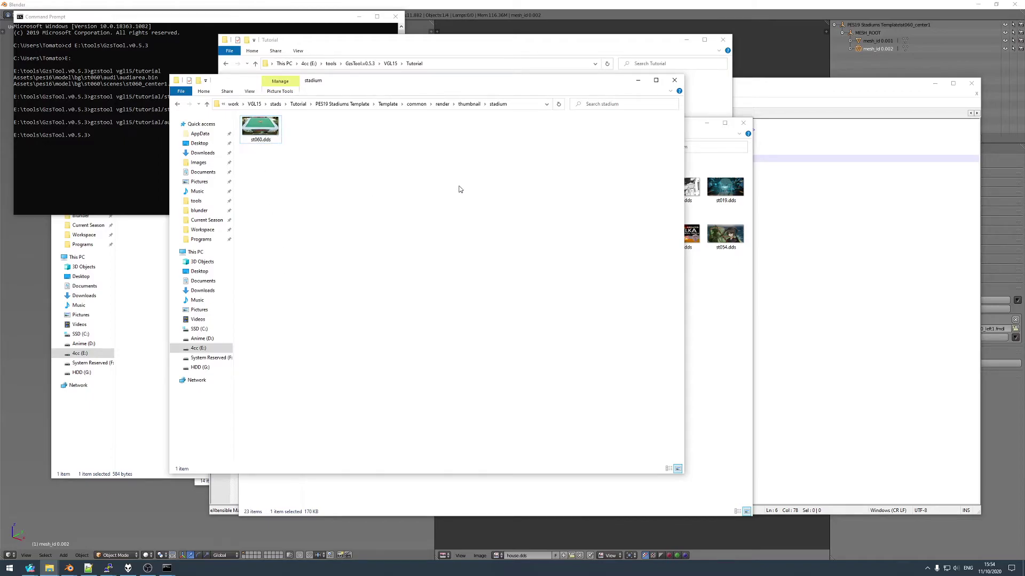
pyautogui.moveTo(365, 78); pyautogui.dragTo(326, 80)
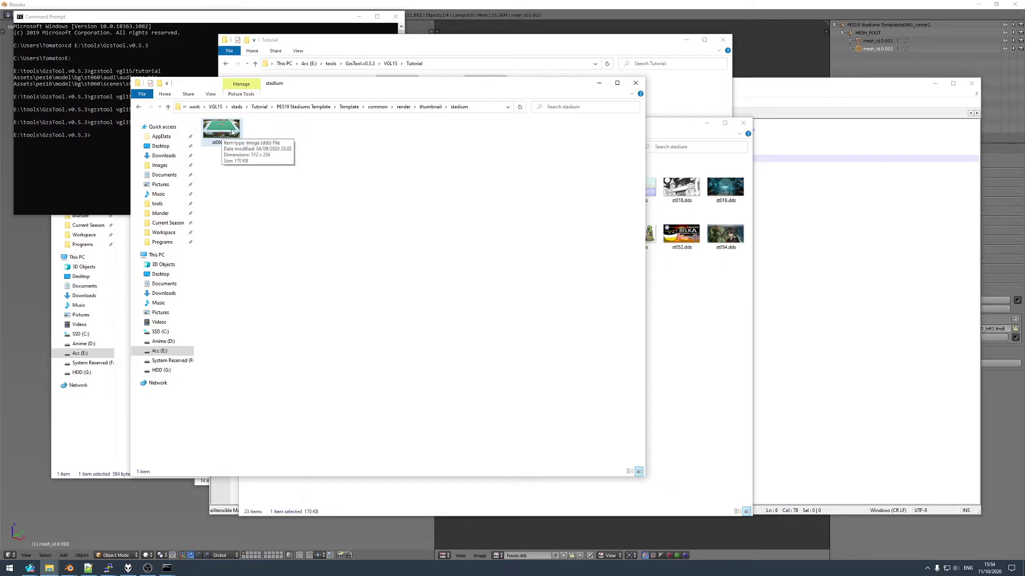
# - Return to the Template folder inside PES19 Stadiums Template and review its Asset and common folders
pyautogui.click(350, 107)
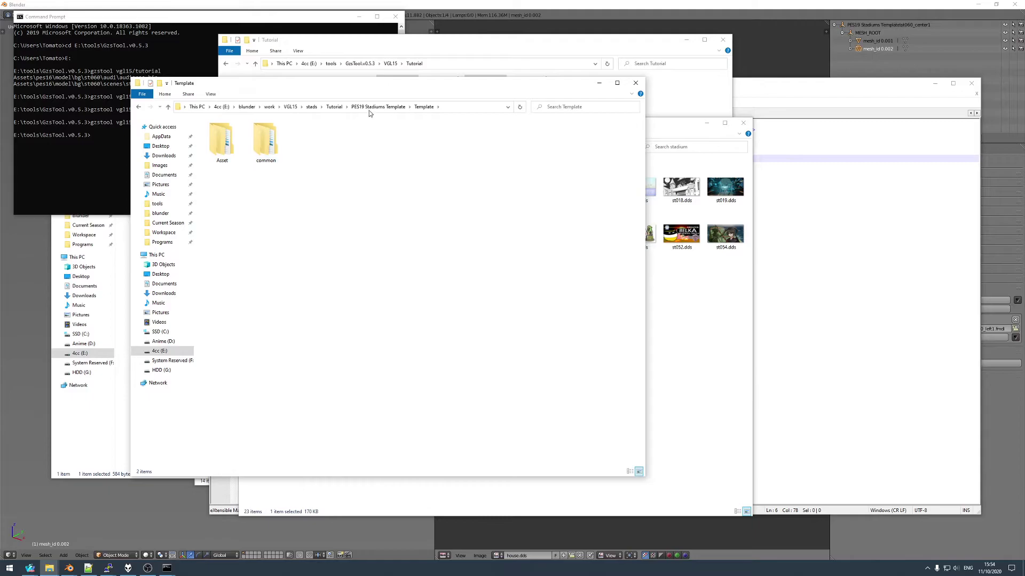
pyautogui.click(377, 107)
pyautogui.doubleClick(265, 141)
pyautogui.click(377, 107)
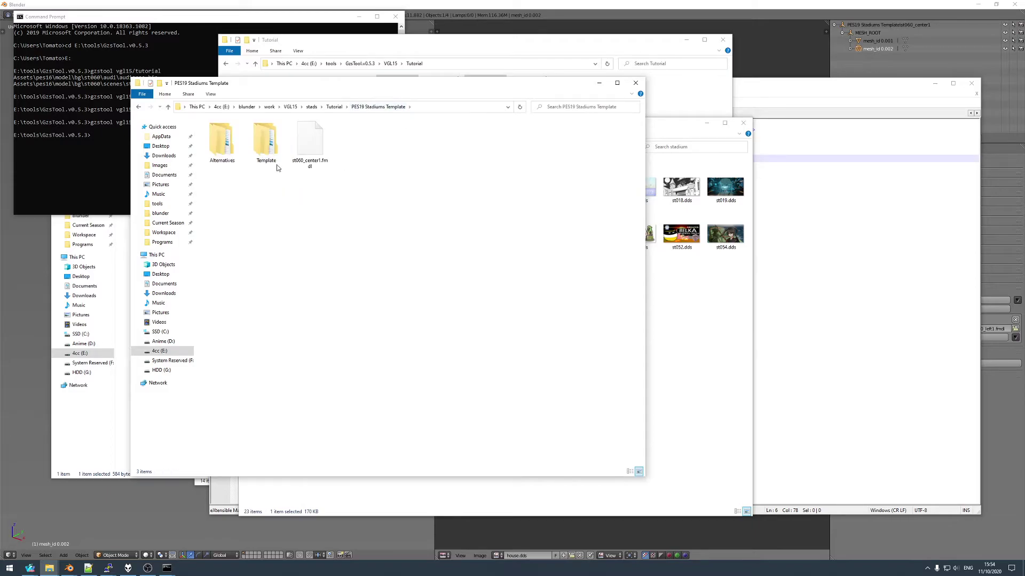
pyautogui.press('Return')
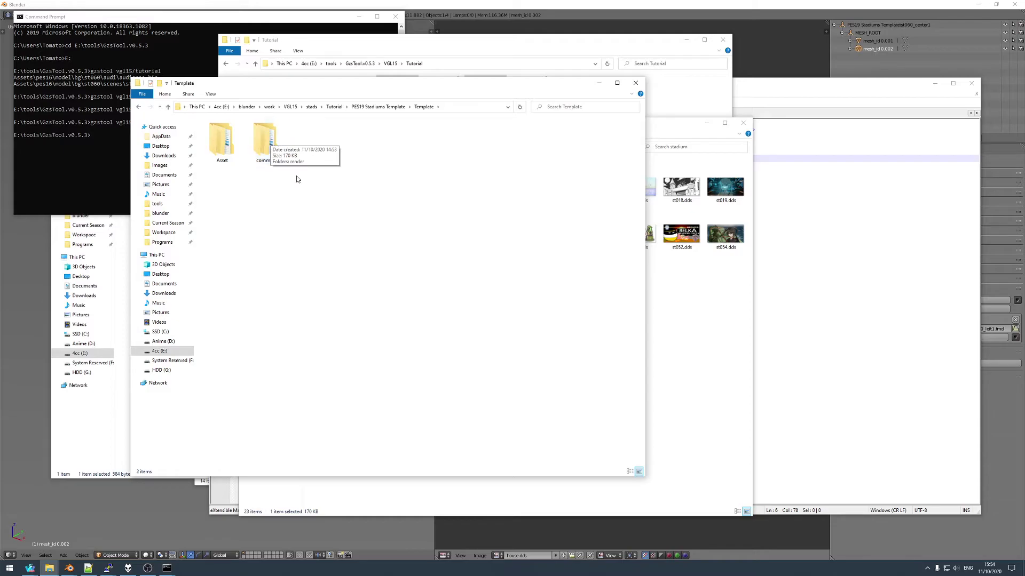
# - Switch to the browser's Pro Evolution Soccer 2019/Stadiums wiki page and examine the stadium list with its IDs and team slots
pyautogui.click(39, 570)
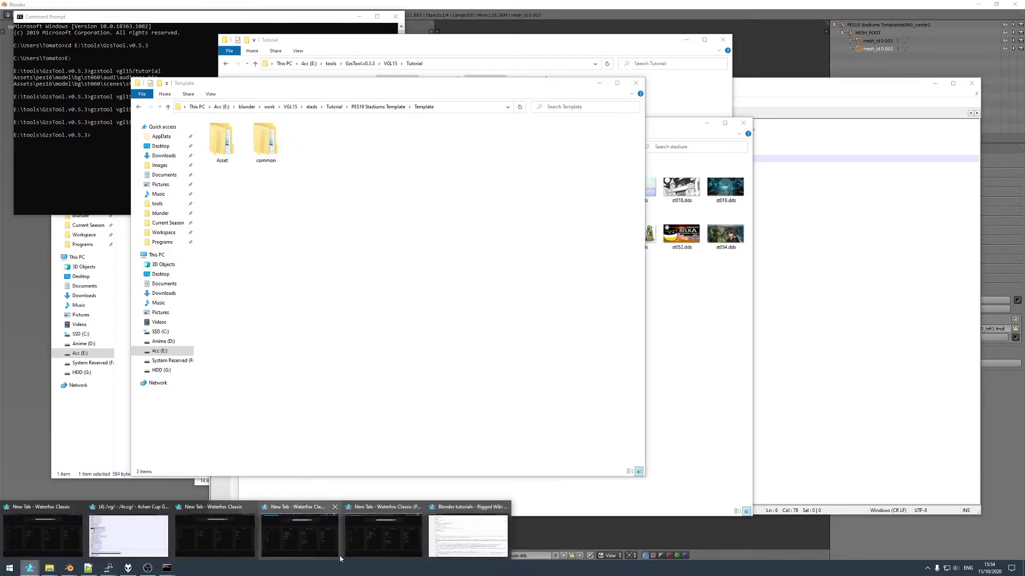
pyautogui.click(427, 531)
pyautogui.click(150, 6)
pyautogui.scroll(10, 181, 184)
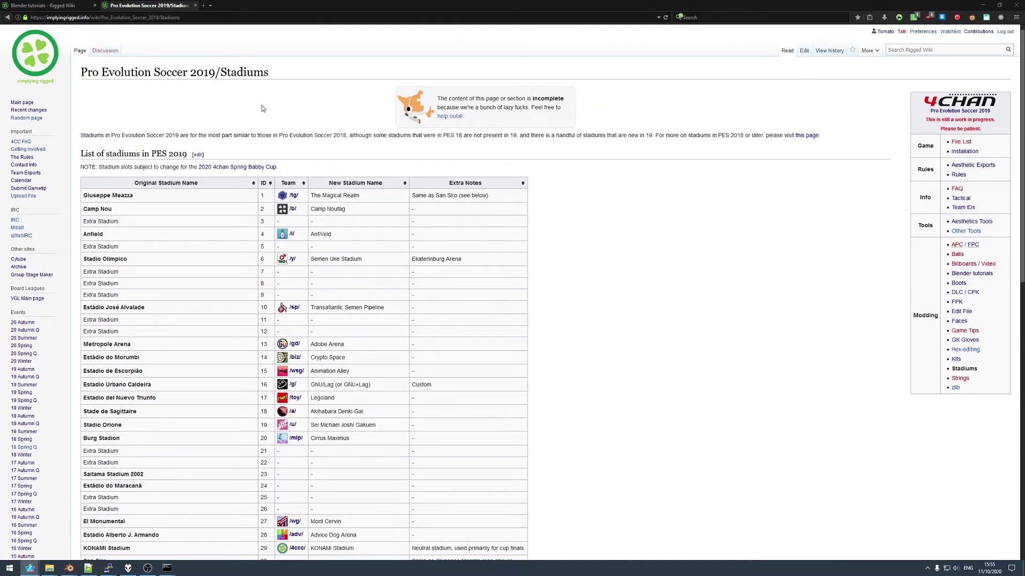
pyautogui.scroll(-3, 244, 187)
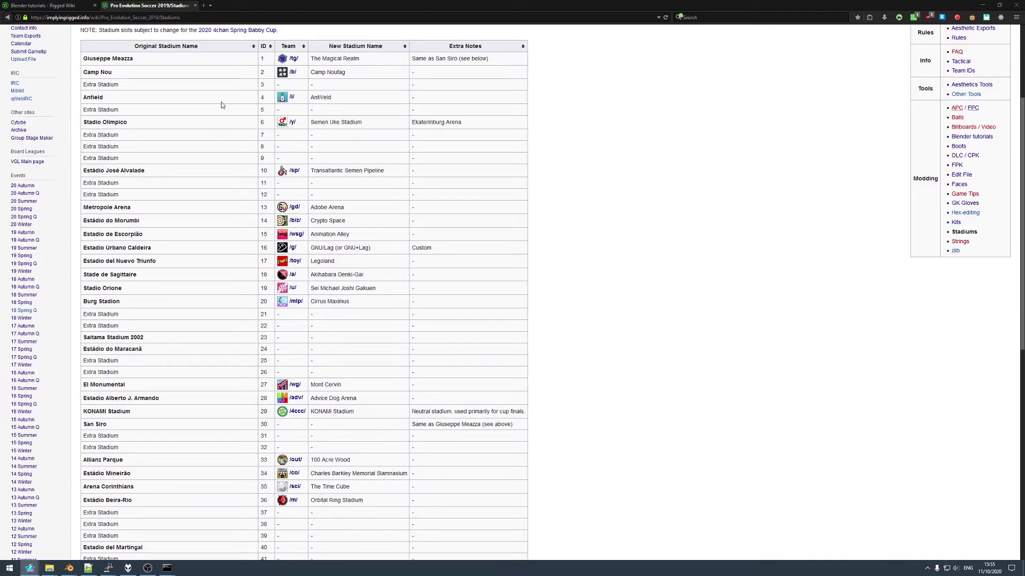
pyautogui.scroll(-1, 203, 134)
pyautogui.scroll(1, 188, 158)
pyautogui.scroll(-2, 187, 156)
pyautogui.scroll(-2, 195, 161)
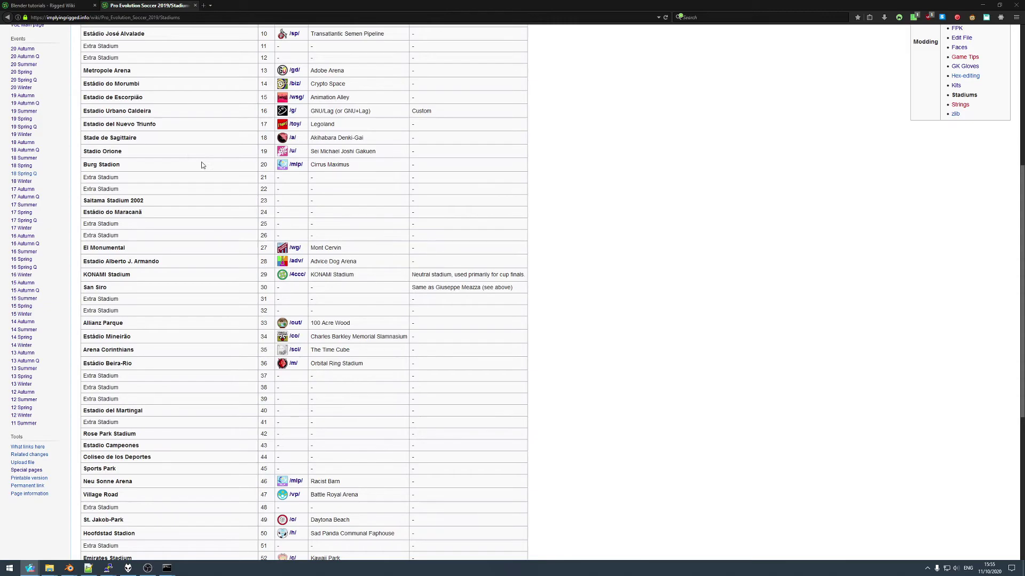
pyautogui.scroll(4, 210, 167)
pyautogui.scroll(1, 216, 185)
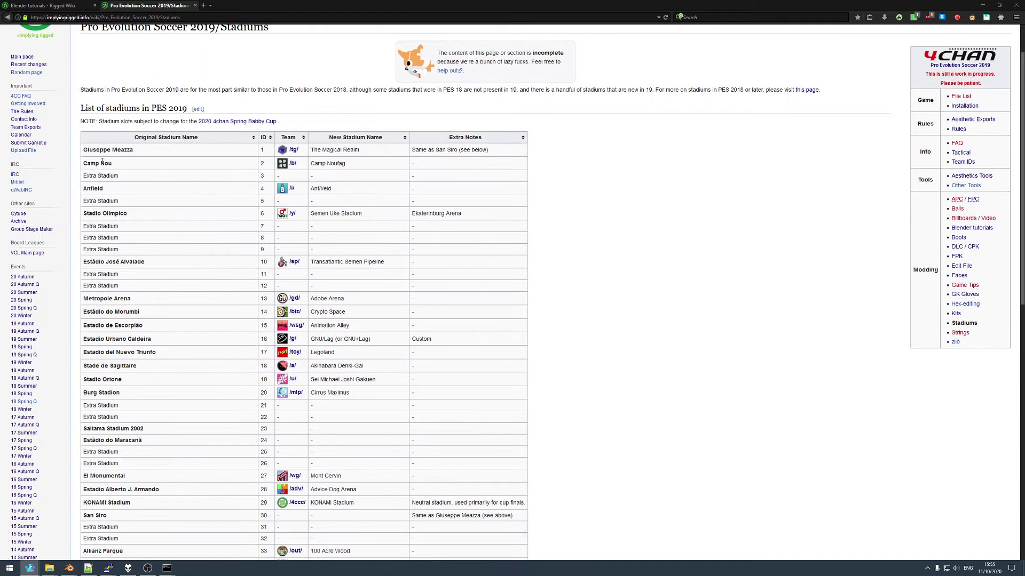
pyautogui.scroll(-1, 154, 174)
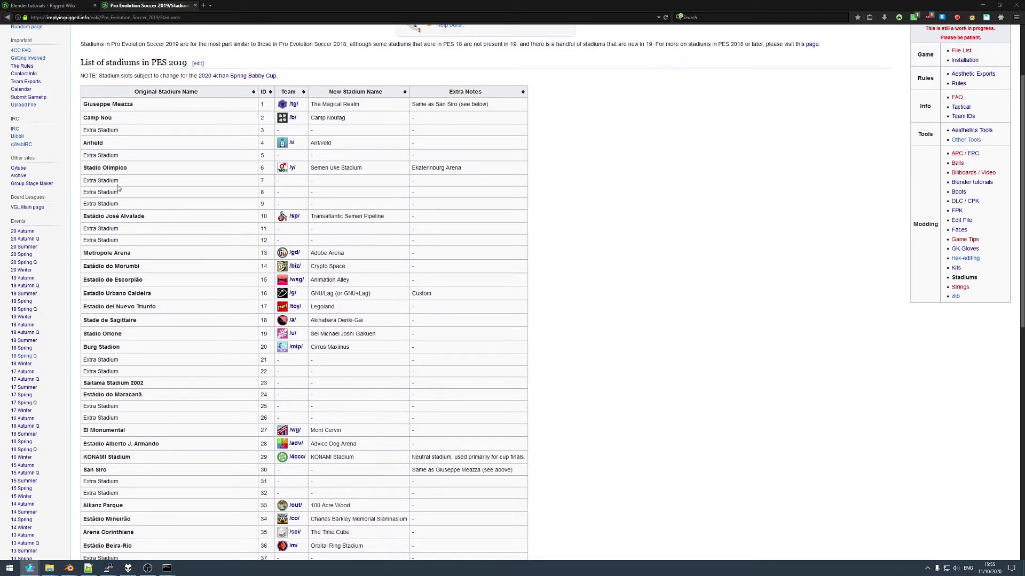
pyautogui.scroll(-3, 174, 209)
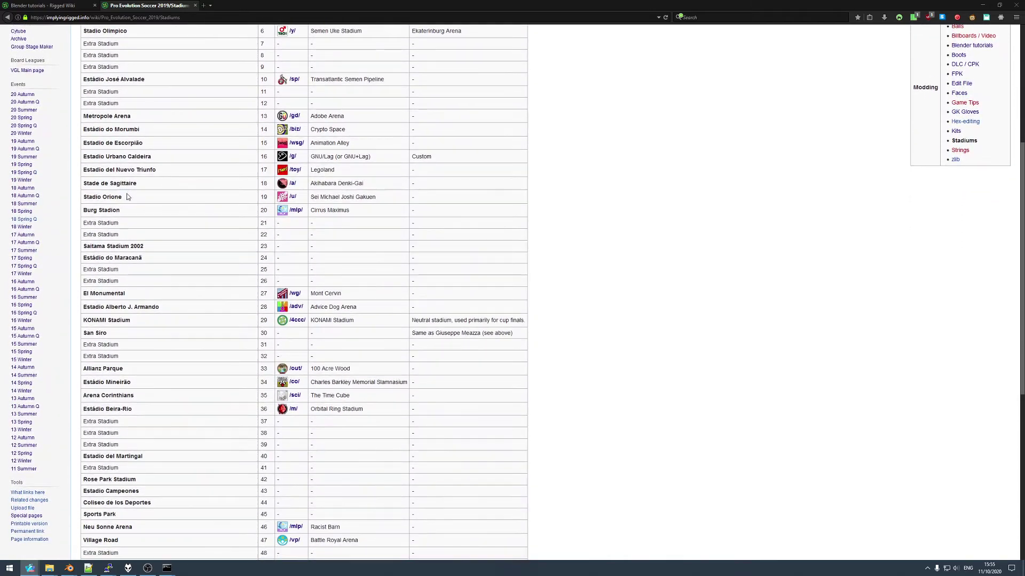
# - Switch to the PES2019 Stadium ID Changer Tools folder and launch PES2019 Stadium ID Changer Tools.exe
pyautogui.scroll(-5, 151, 171)
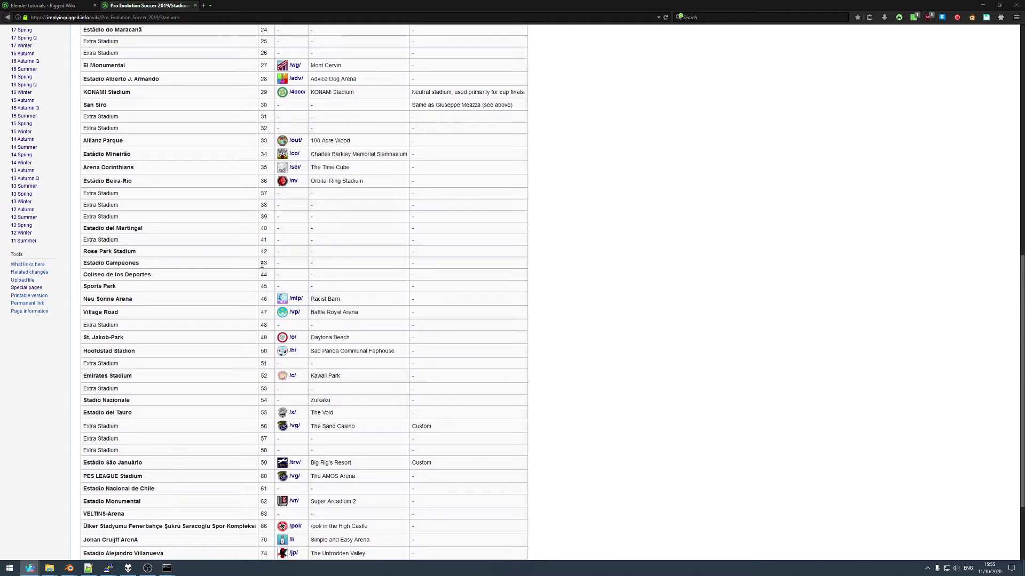
pyautogui.moveTo(62, 568)
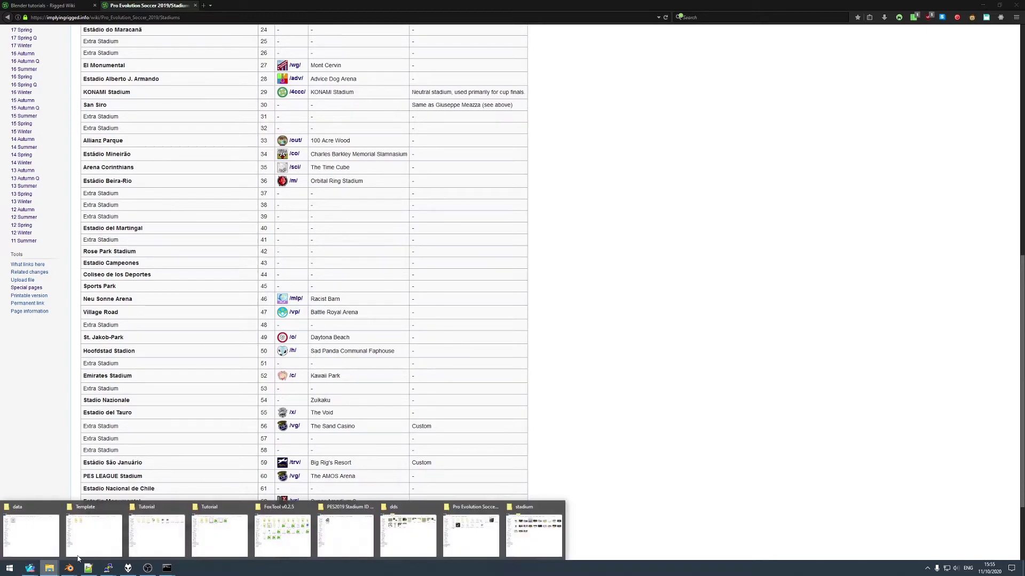
pyautogui.click(362, 536)
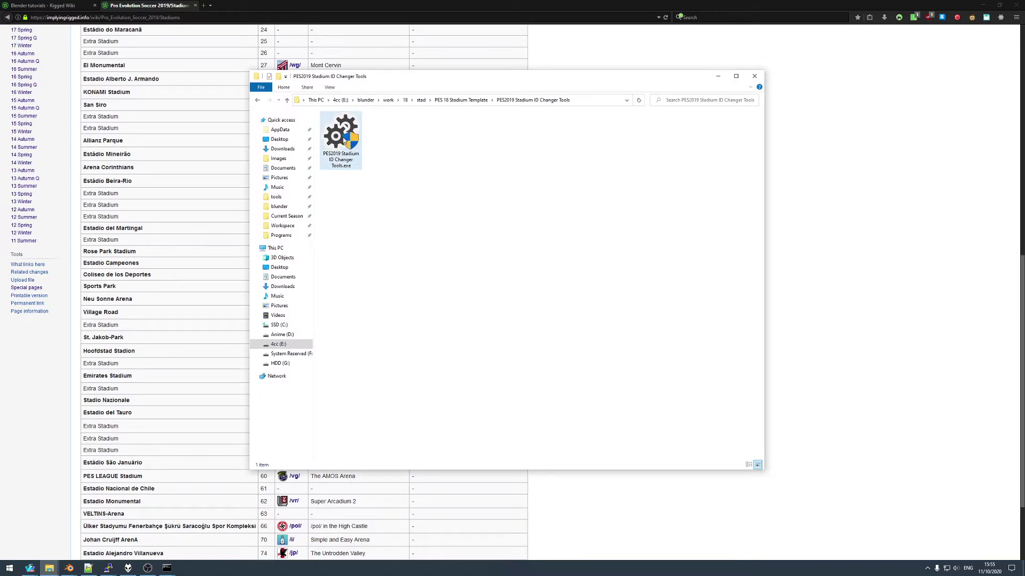
pyautogui.doubleClick(344, 138)
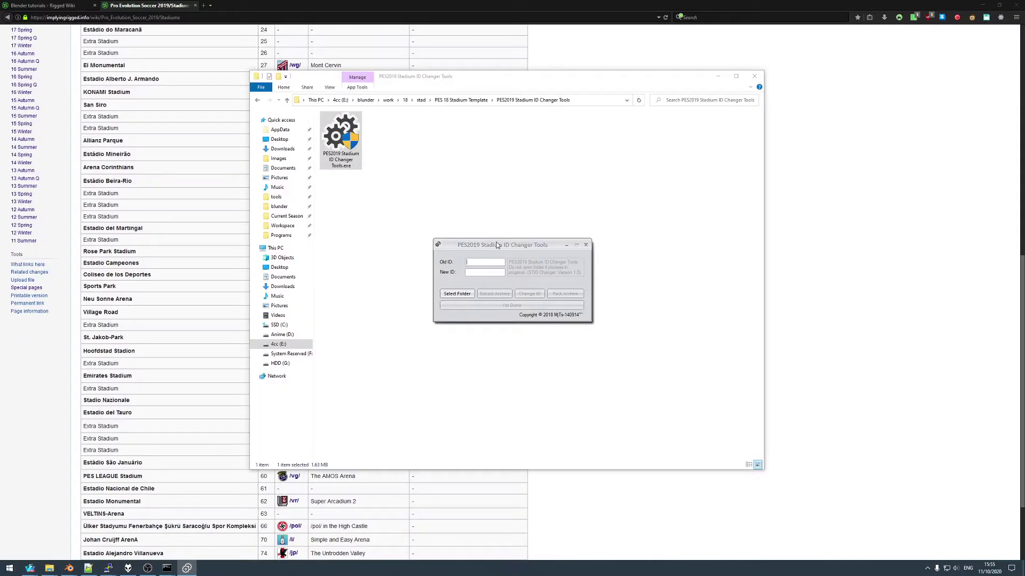
pyautogui.moveTo(498, 246); pyautogui.dragTo(447, 232)
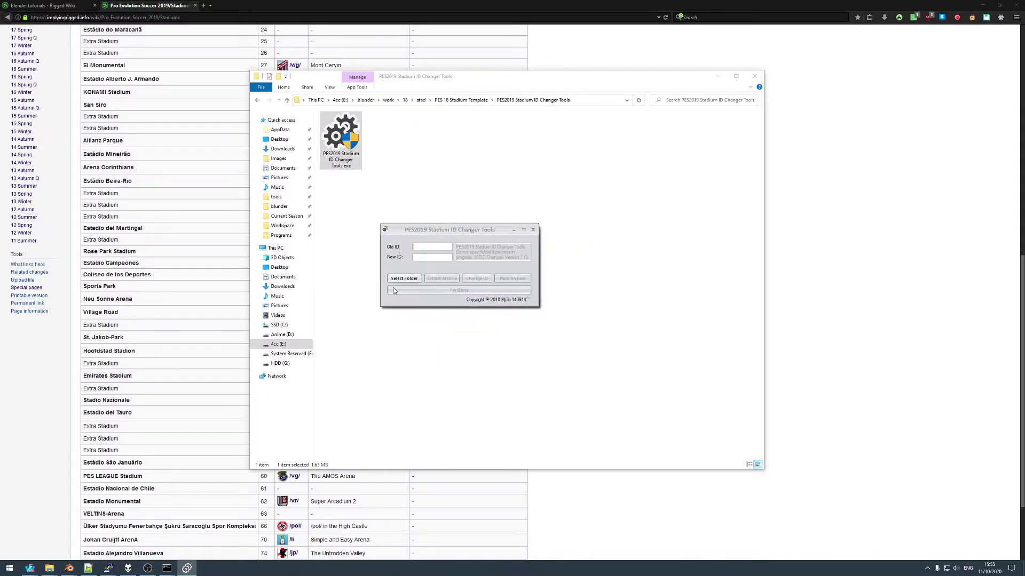
# - Start choosing the stadium folder for the ID changer and expand the 4cc (E:) drive down to blunder\work
pyautogui.click(421, 249)
pyautogui.click(422, 249)
pyautogui.click(403, 279)
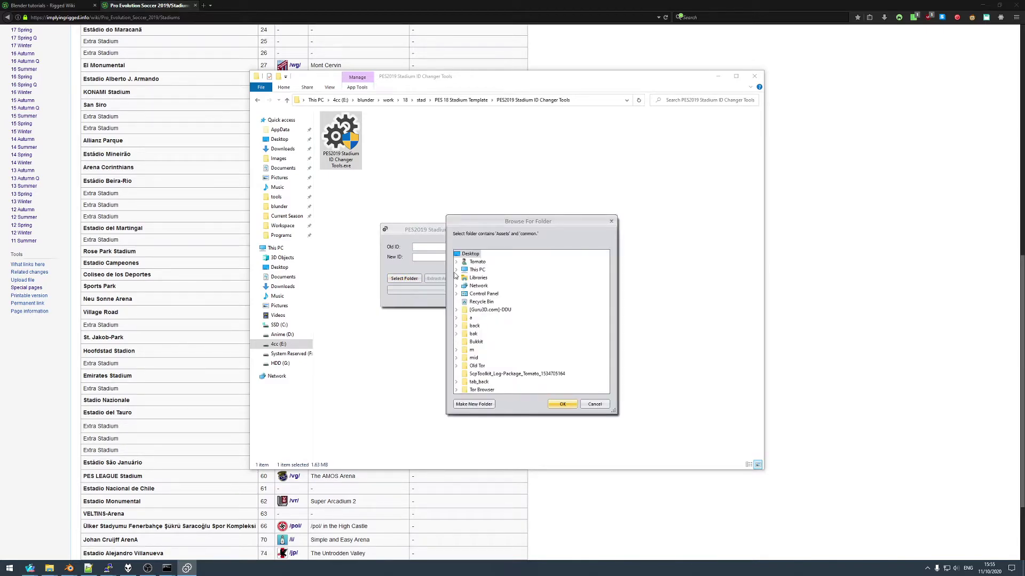
pyautogui.click(456, 269)
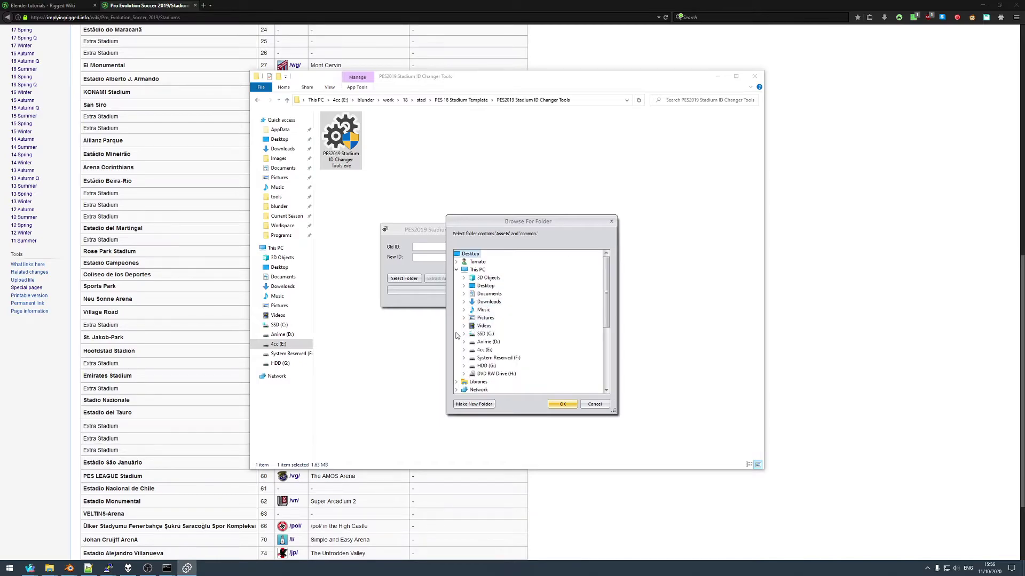
pyautogui.click(463, 350)
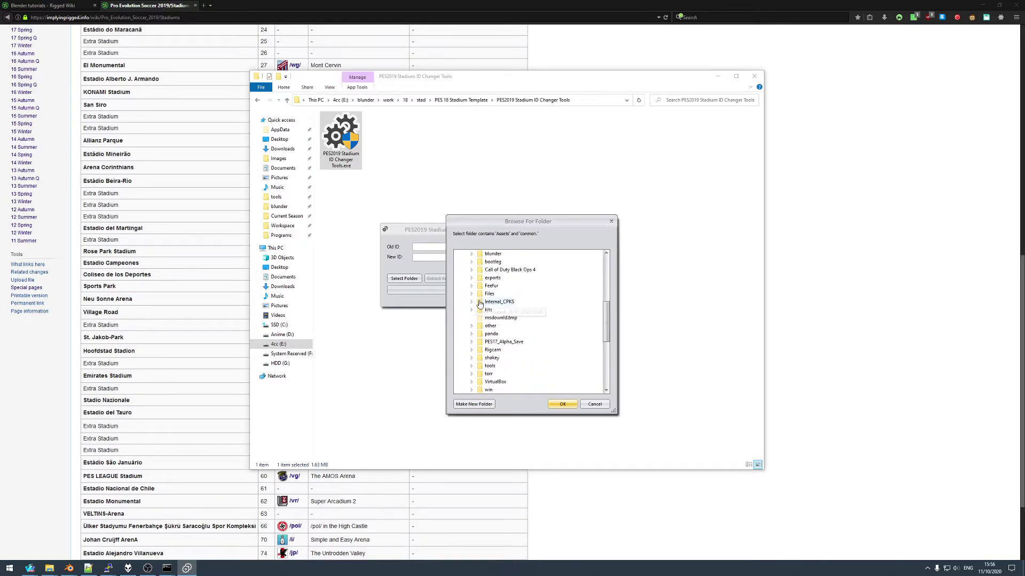
pyautogui.click(471, 254)
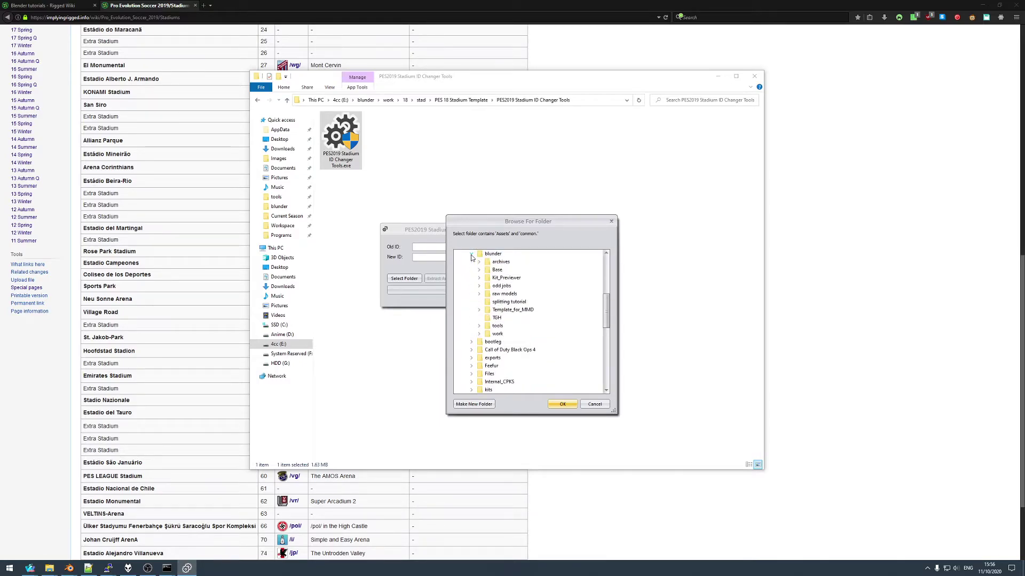
pyautogui.click(478, 335)
pyautogui.scroll(-3, 478, 337)
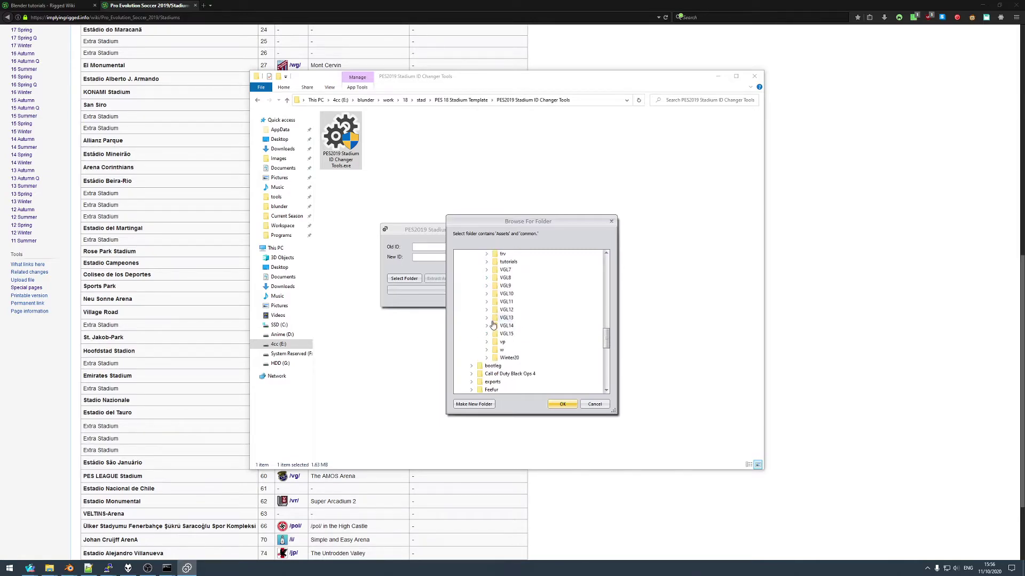
# - Select the Template folder inside VGL15\stads\Tutorial\PES19 Stadiums Template as the ID changer's folder
pyautogui.click(487, 333)
pyautogui.scroll(-3, 494, 320)
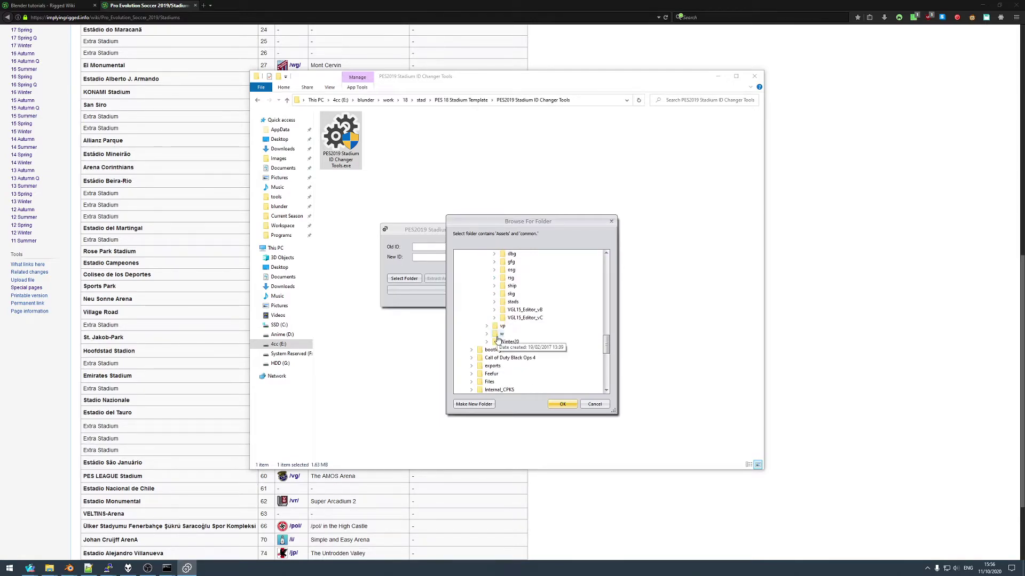
pyautogui.click(494, 302)
pyautogui.scroll(-3, 496, 305)
pyautogui.click(502, 294)
pyautogui.scroll(-1, 504, 296)
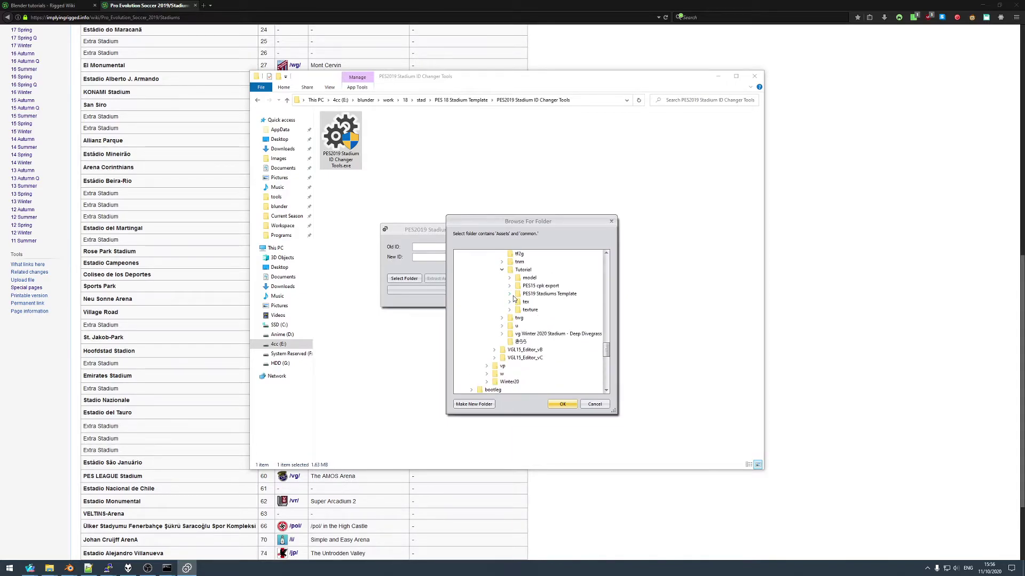
pyautogui.click(509, 293)
pyautogui.click(517, 310)
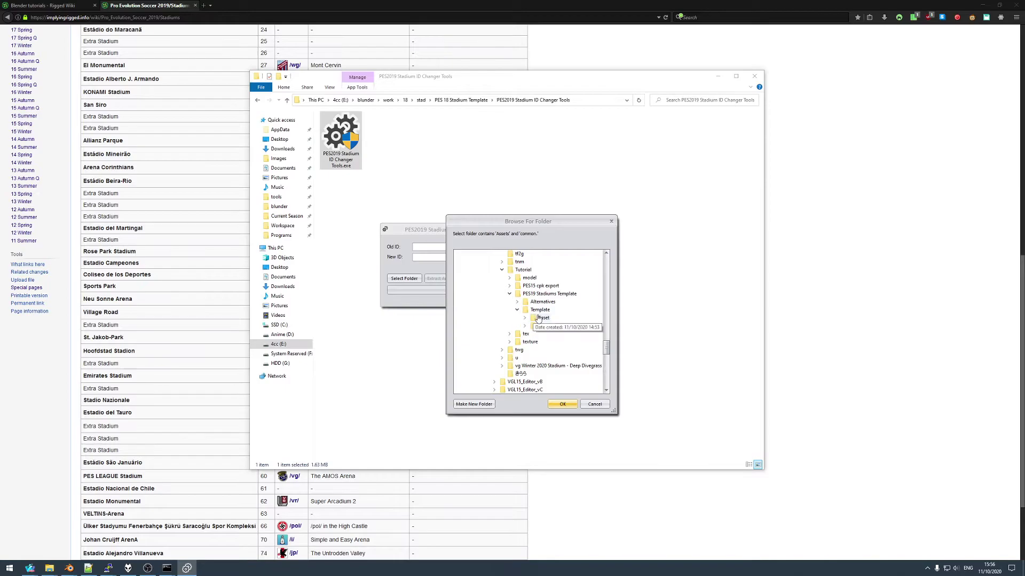
pyautogui.click(548, 311)
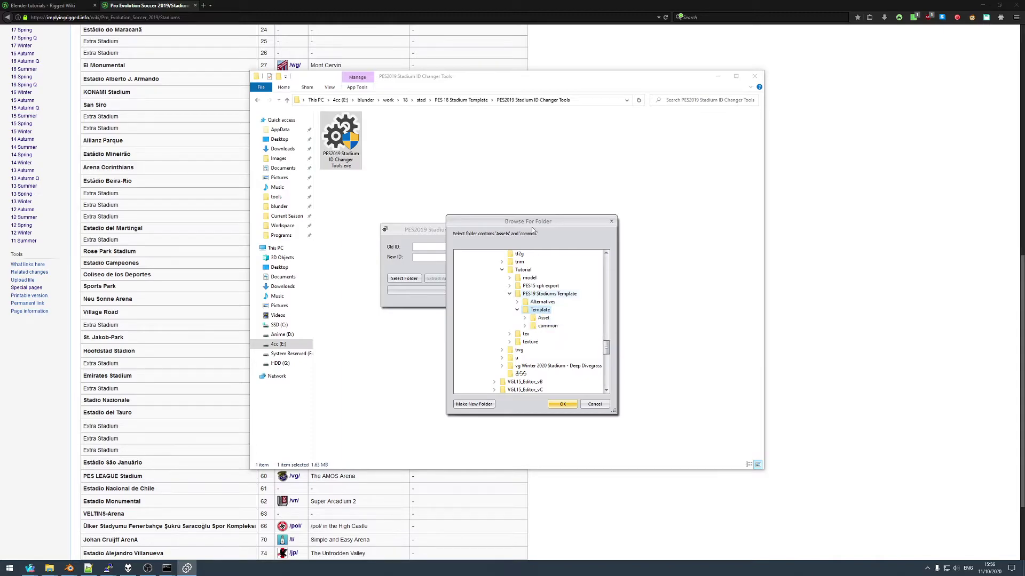
pyautogui.moveTo(531, 220); pyautogui.dragTo(528, 197)
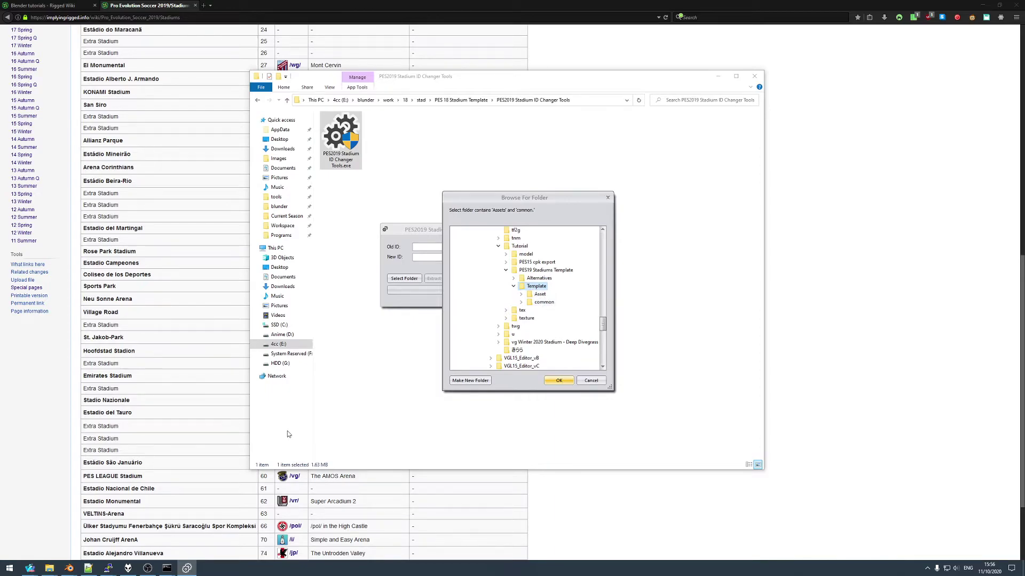
# - Bring up the Template folder in File Explorer and check its Asset and common folders against the folder selection
pyautogui.click(49, 568)
pyautogui.click(98, 529)
pyautogui.click(379, 107)
pyautogui.doubleClick(266, 141)
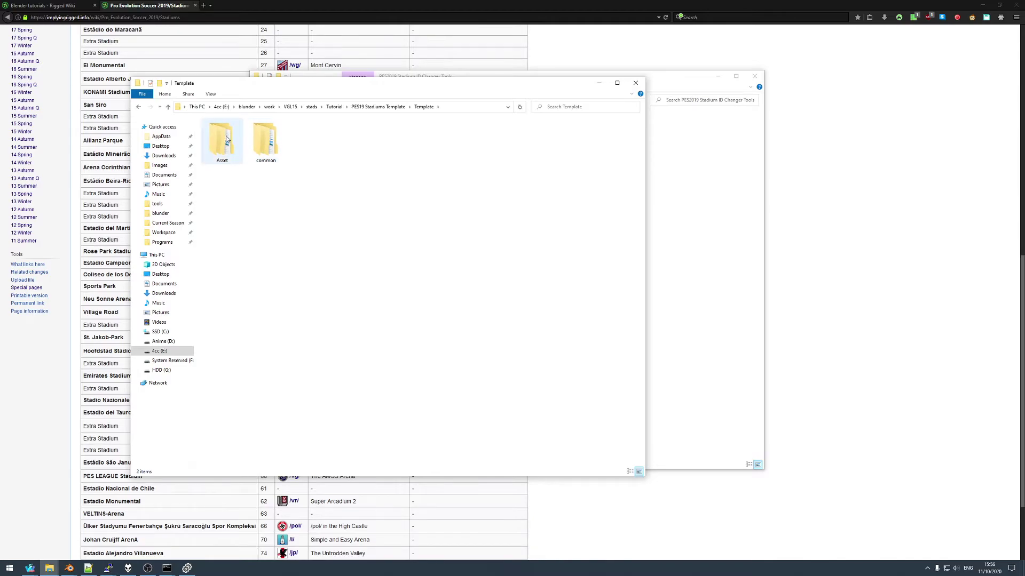
pyautogui.click(375, 109)
pyautogui.doubleClick(268, 146)
pyautogui.moveTo(249, 82); pyautogui.dragTo(207, 67)
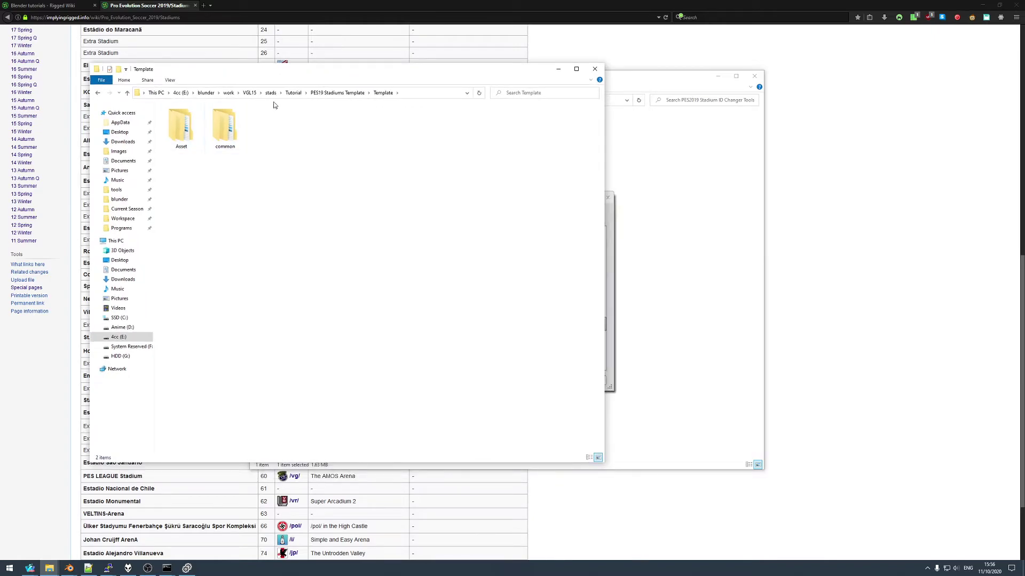
pyautogui.moveTo(276, 71); pyautogui.dragTo(251, 65)
# - Confirm the Template folder and set the old ID to st060 and the new ID to st043
pyautogui.click(602, 220)
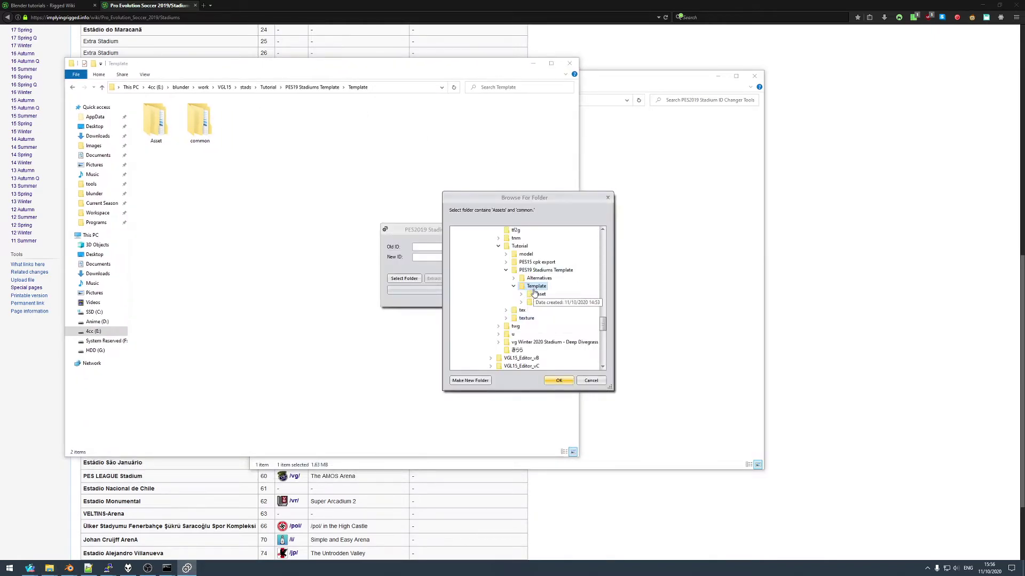
pyautogui.click(559, 381)
pyautogui.click(420, 246)
pyautogui.click(426, 257)
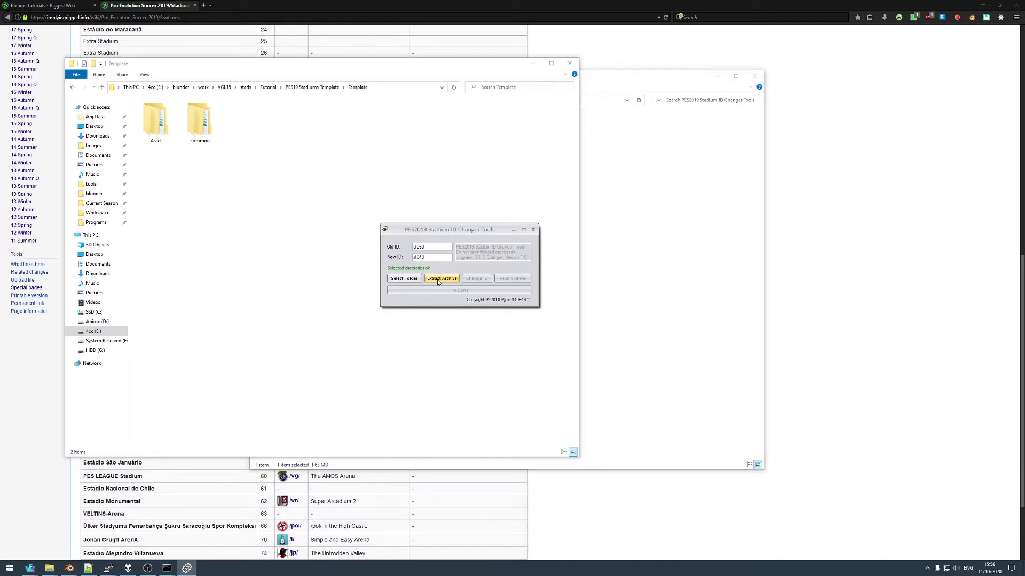
pyautogui.doubleClick(434, 257)
pyautogui.click(434, 257)
# - Run the stadium ID change from archive extraction through repacking, and finish the tool
pyautogui.click(442, 279)
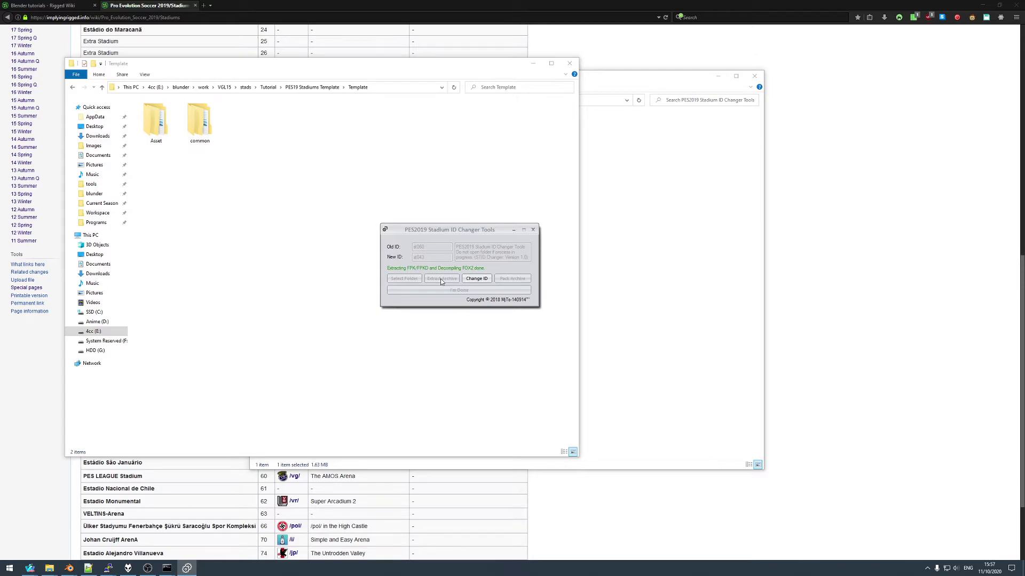
pyautogui.click(473, 279)
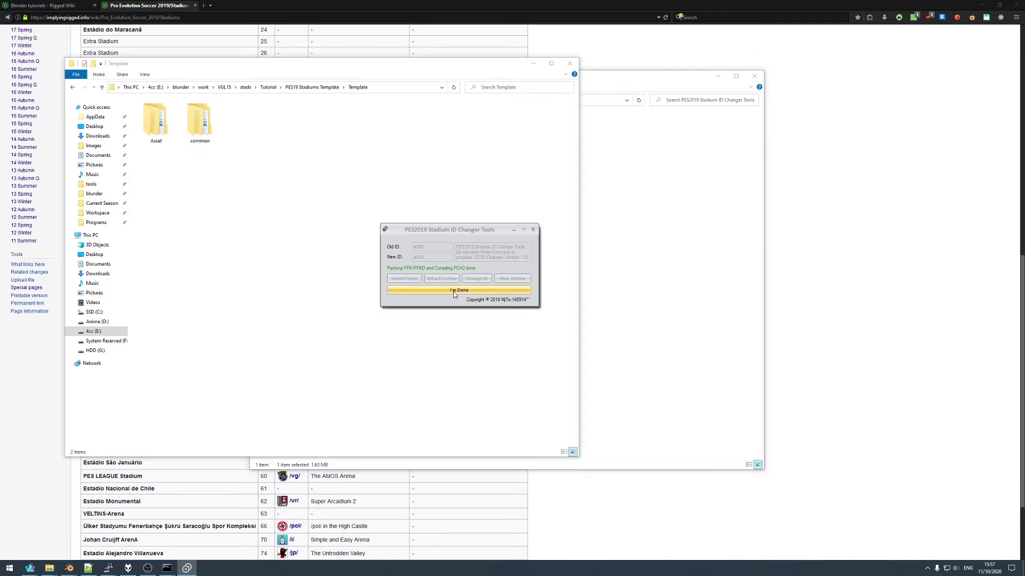
pyautogui.click(453, 291)
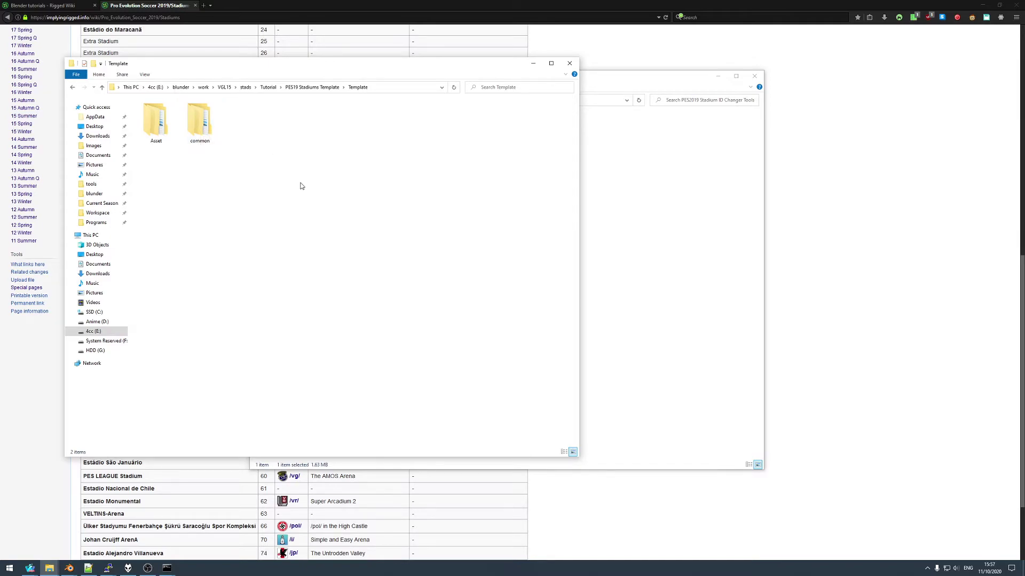
# - Copy the Asset and common folders from Template and go to the PES15 cpk export folder inside Tutorial
pyautogui.moveTo(241, 67); pyautogui.dragTo(267, 60)
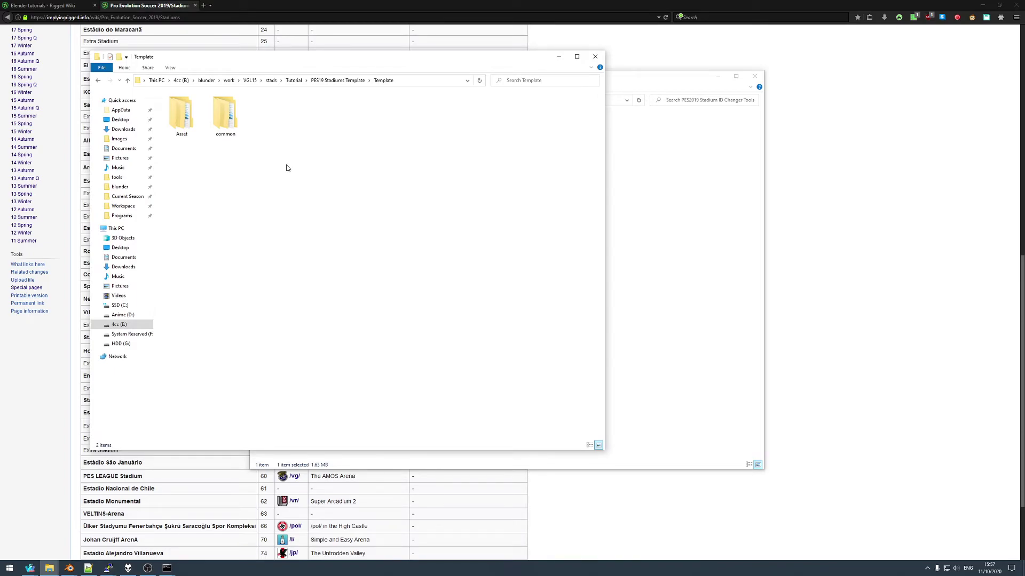
pyautogui.hotkey('ctrl', 'a')
pyautogui.click(338, 81)
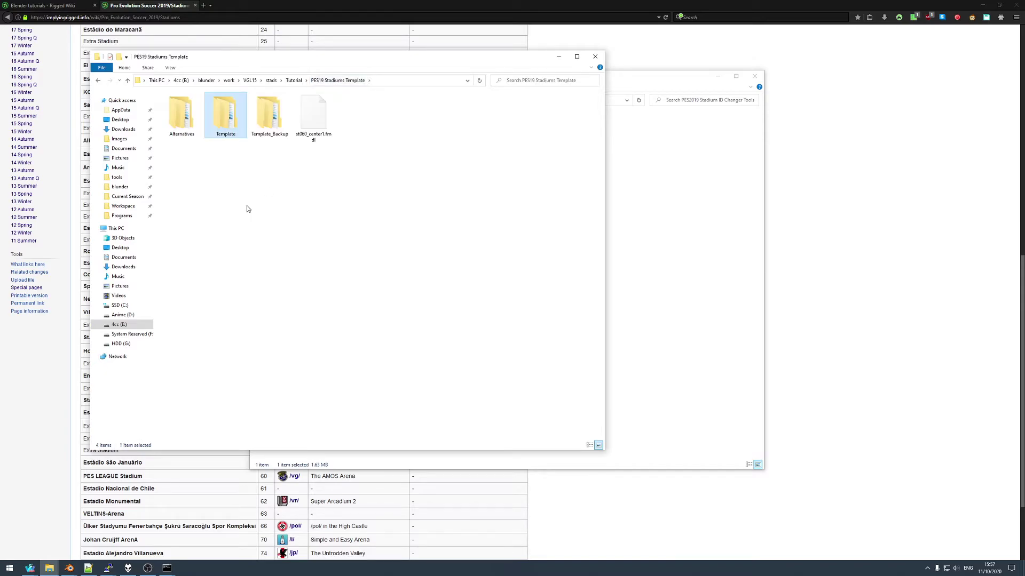
pyautogui.click(294, 80)
pyautogui.click(226, 111)
pyautogui.doubleClick(225, 111)
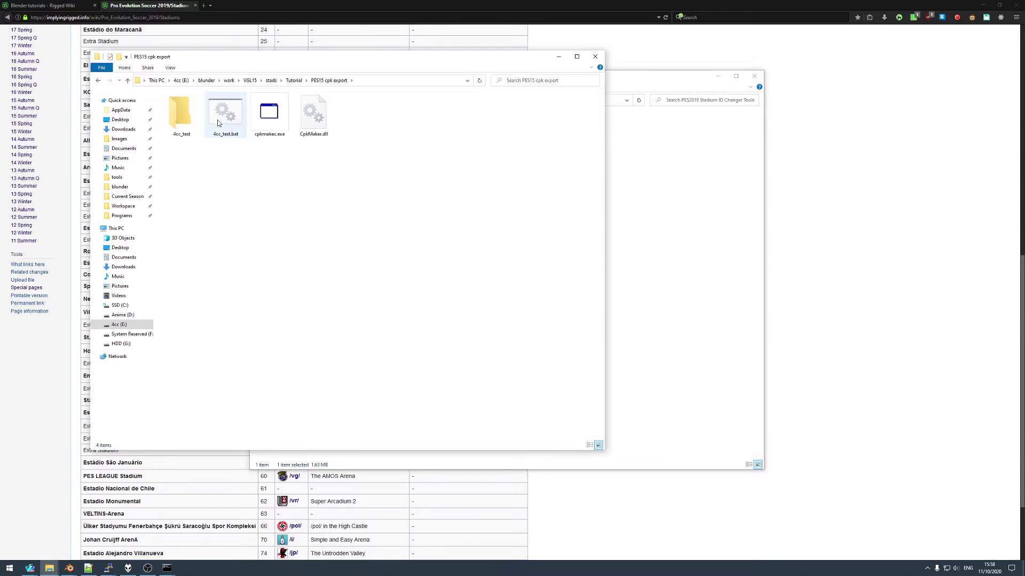
# - Rename the 4cc_test folder to stad
pyautogui.rightClick(178, 111)
pyautogui.click(200, 304)
pyautogui.write('stad')
pyautogui.press('Return')
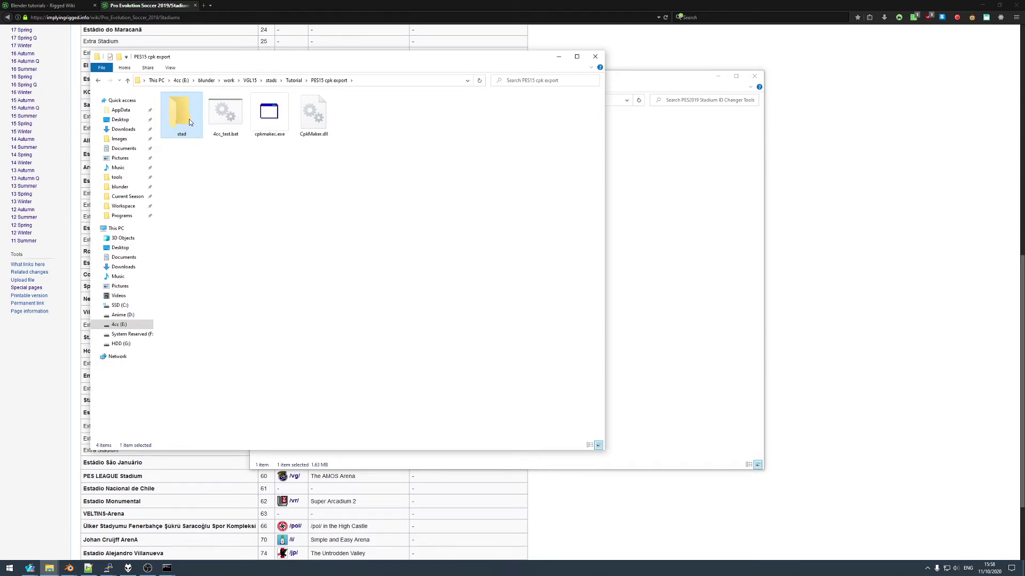
# - Paste the Asset and common folders into the stad folder and return to PES15 cpk export
pyautogui.doubleClick(189, 120)
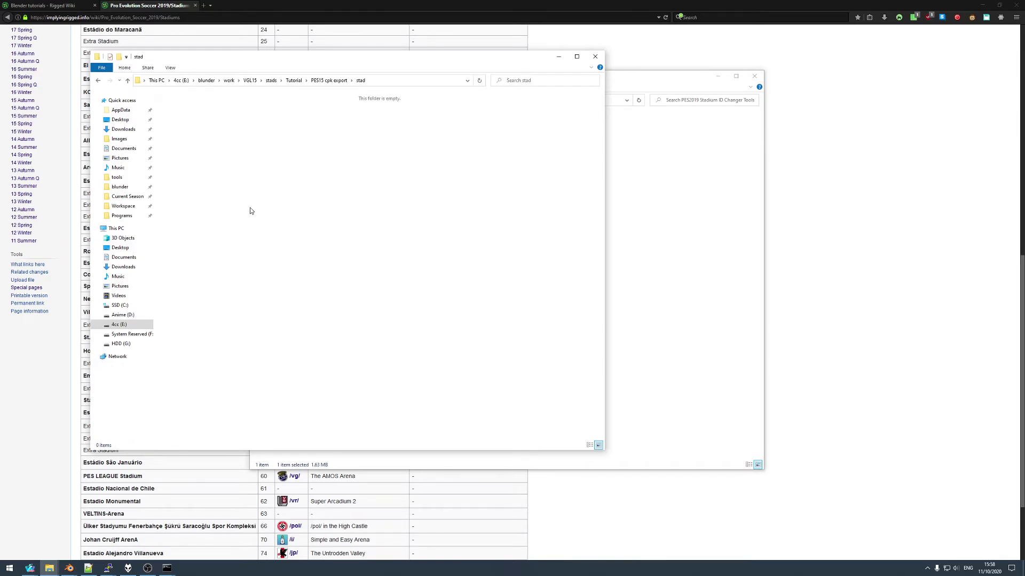
pyautogui.hotkey('ctrl', 'v')
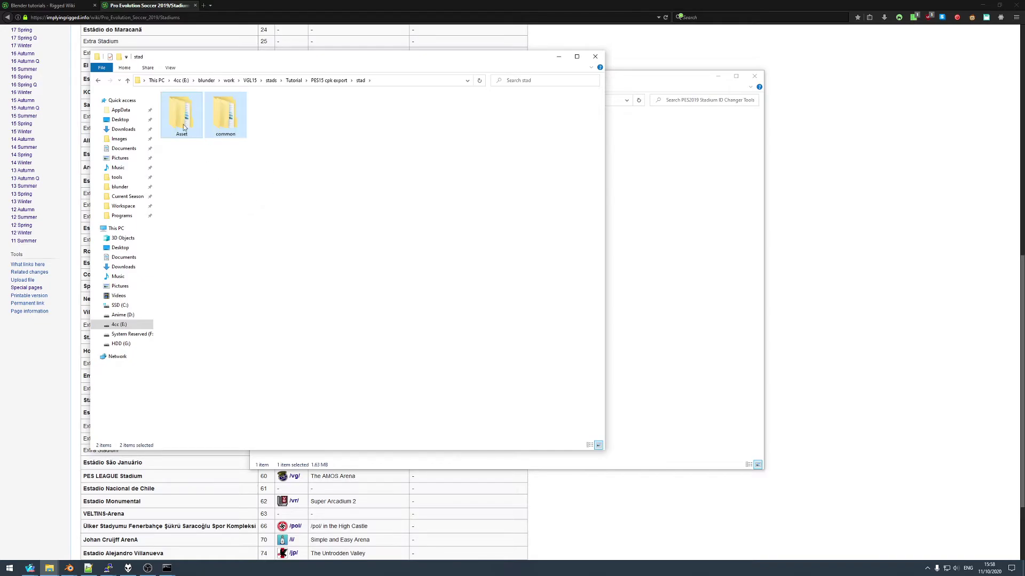
pyautogui.click(302, 180)
pyautogui.click(336, 81)
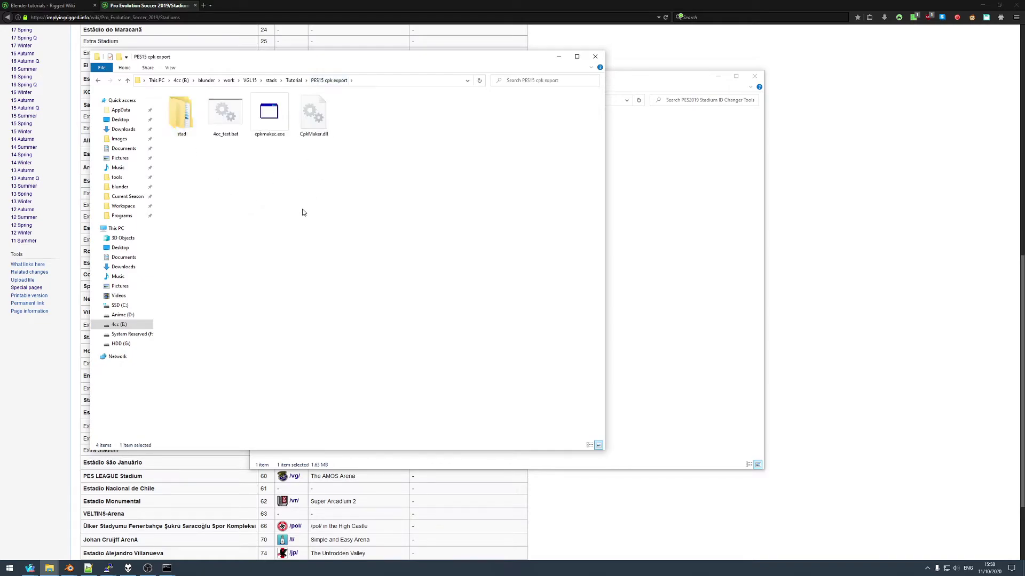
# - Edit 4cc_test.bat in Notepad++ so its cpkmakec line packs the stad folder into 4cc_32_stadiums2.cpk
pyautogui.rightClick(223, 125)
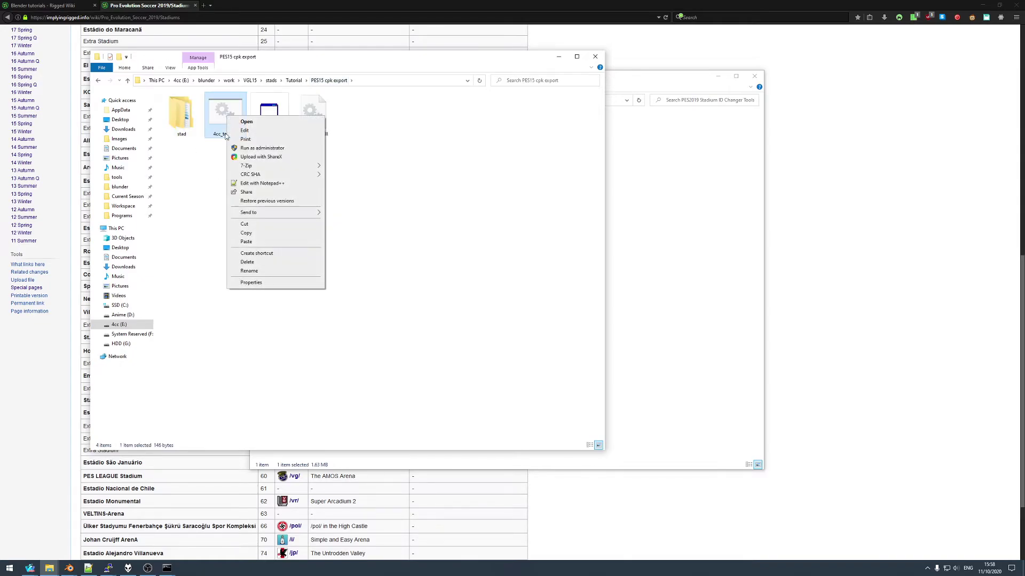
pyautogui.click(264, 184)
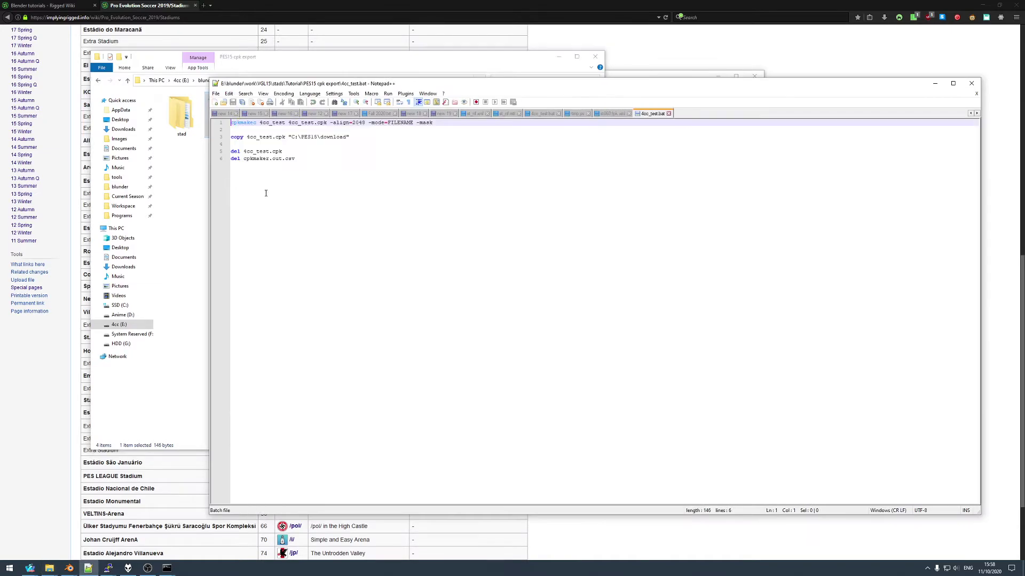
pyautogui.moveTo(269, 79); pyautogui.dragTo(330, 112)
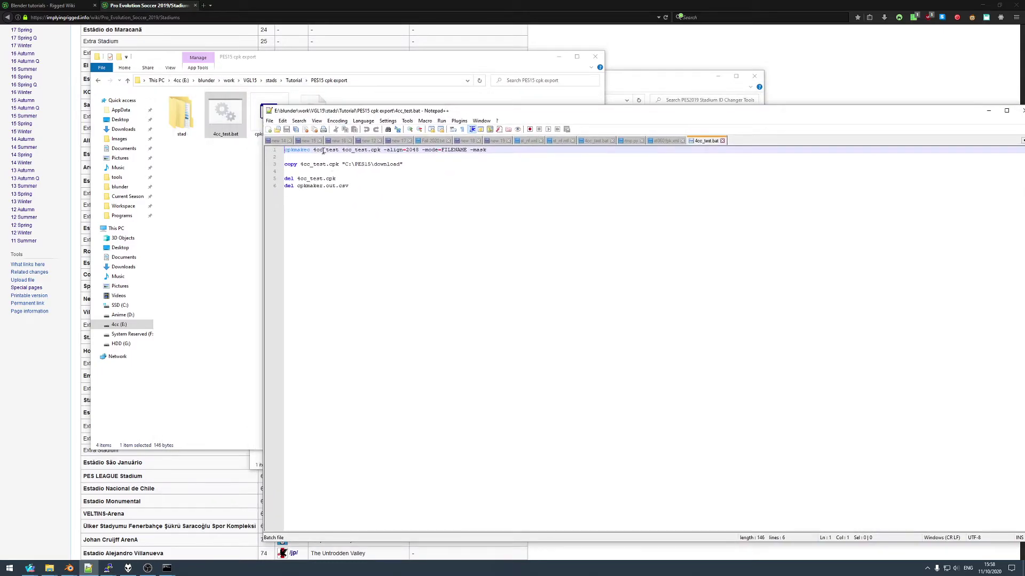
pyautogui.doubleClick(323, 150)
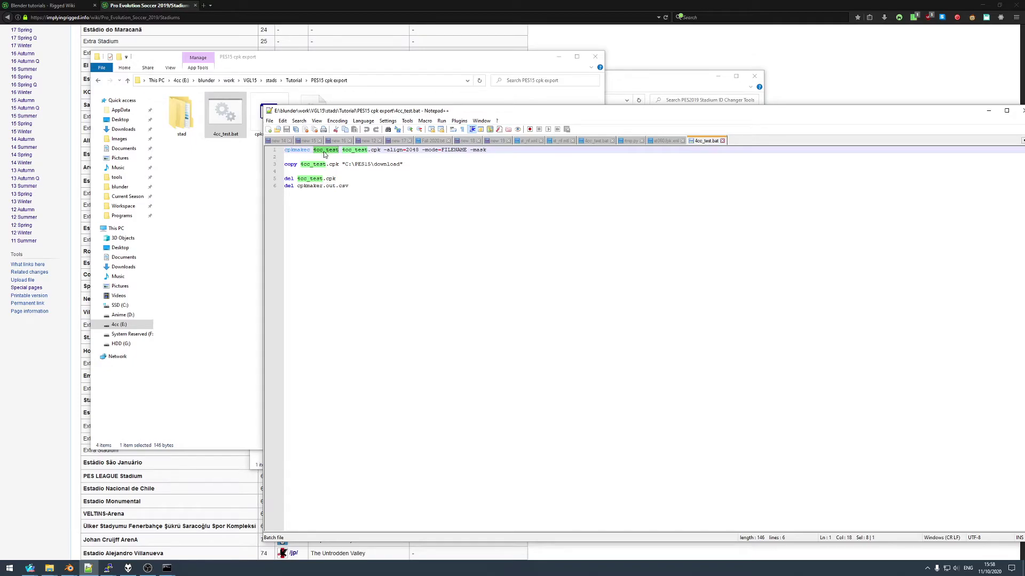
pyautogui.write('stad')
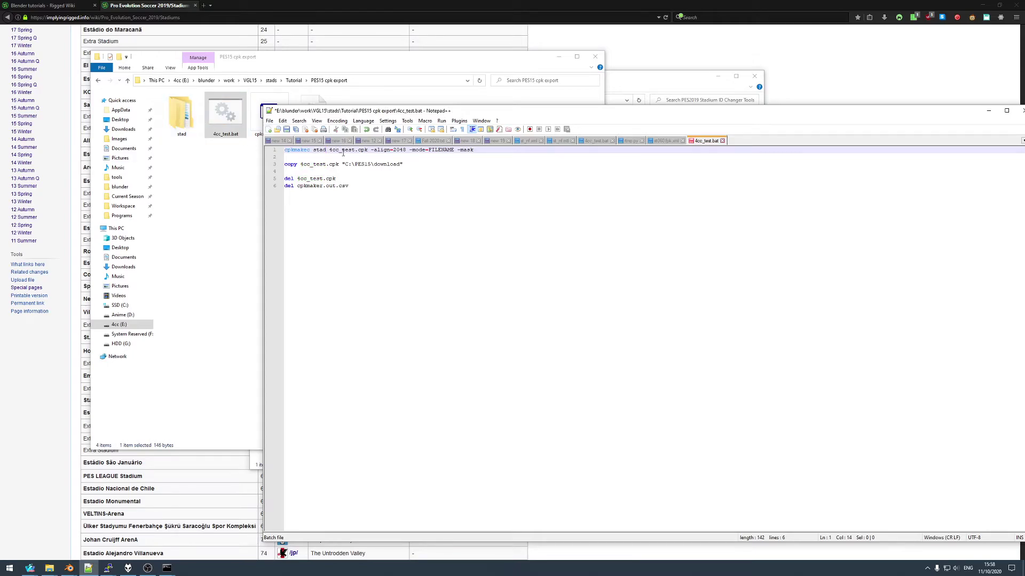
pyautogui.moveTo(329, 150); pyautogui.dragTo(356, 150)
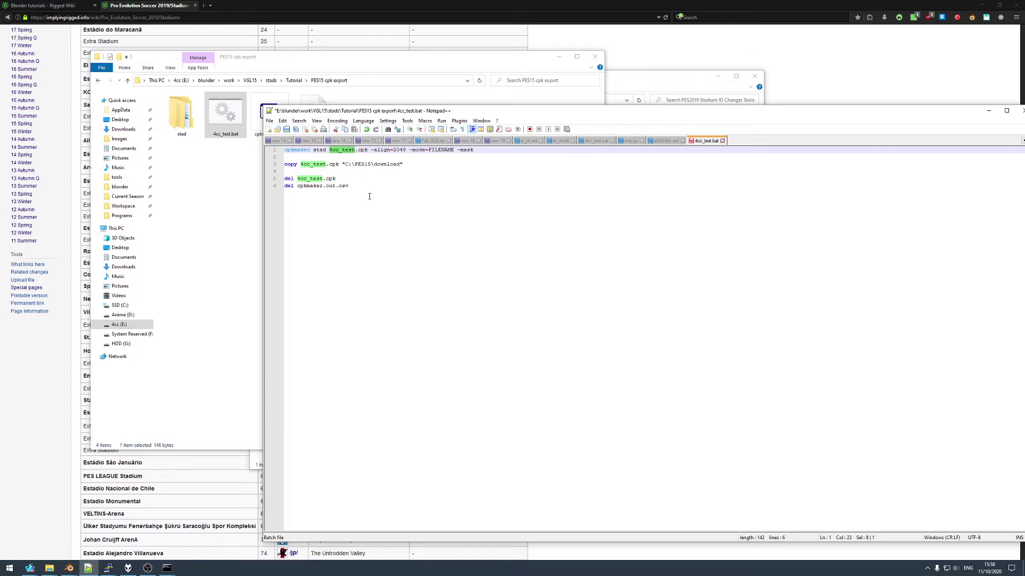
pyautogui.write('4cc_32_stadiums2')
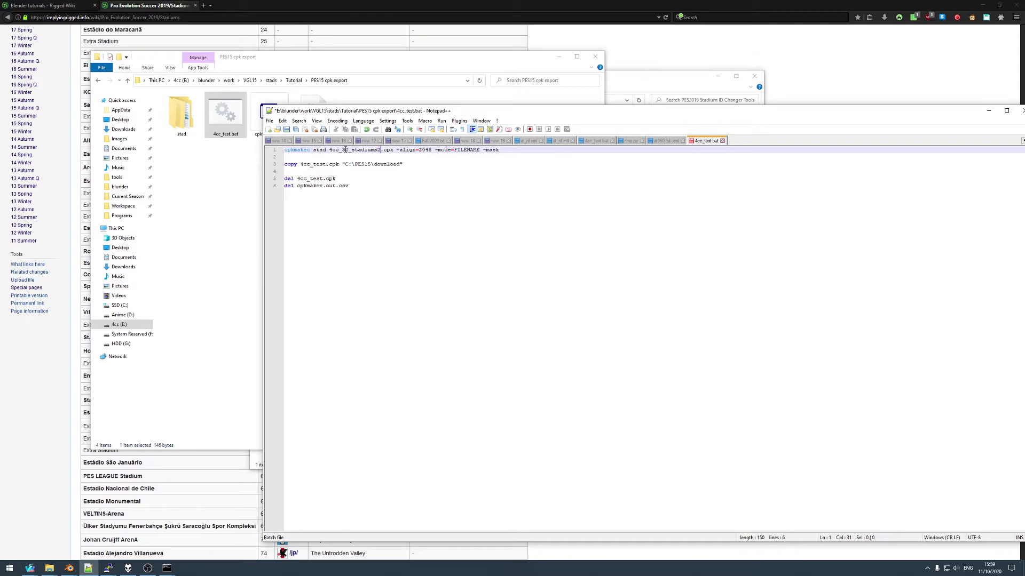
# - Replace 4cc_test with the copied name 4cc_32_stadiums2 in the batch file's copy and del lines
pyautogui.press('Right')
pyautogui.press('Right')
pyautogui.press('Right')
pyautogui.press('Right')
pyautogui.press('Right')
pyautogui.press('Right')
pyautogui.press('Right')
pyautogui.press('Right')
pyautogui.press('Right')
pyautogui.press('Right')
pyautogui.tripleClick(379, 151)
pyautogui.click(339, 165)
pyautogui.doubleClick(334, 150)
pyautogui.hotkey('ctrl', 'c')
pyautogui.doubleClick(317, 165)
pyautogui.hotkey('ctrl', 'v')
pyautogui.doubleClick(310, 179)
pyautogui.hotkey('ctrl', 'v')
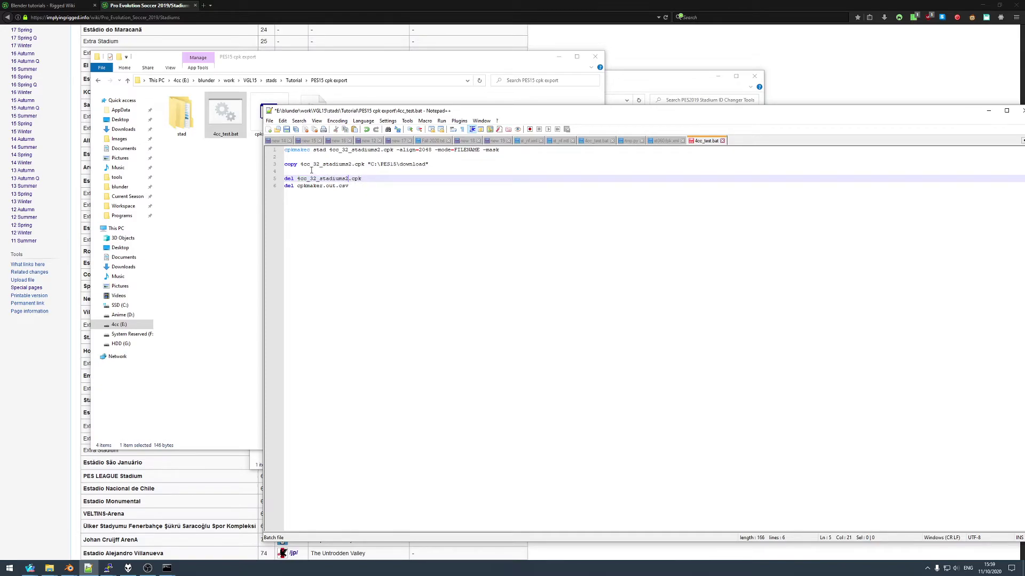
# - Set the batch file's copy destination to G:\Program Files (x86)\Pro Evolution Soccer 2019\download, taken from the game's folder, and save it
pyautogui.moveTo(315, 112); pyautogui.dragTo(241, 102)
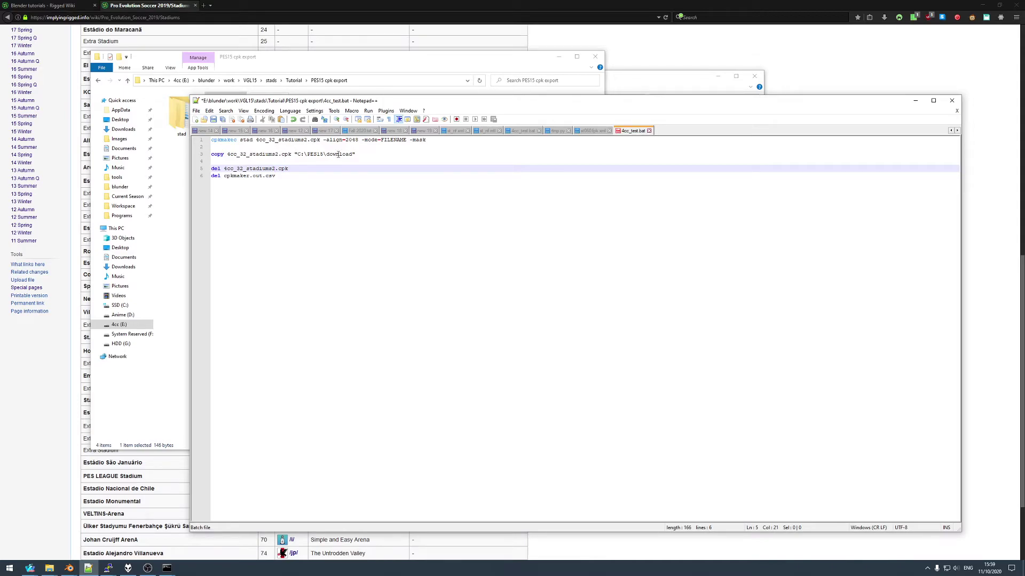
pyautogui.click(49, 569)
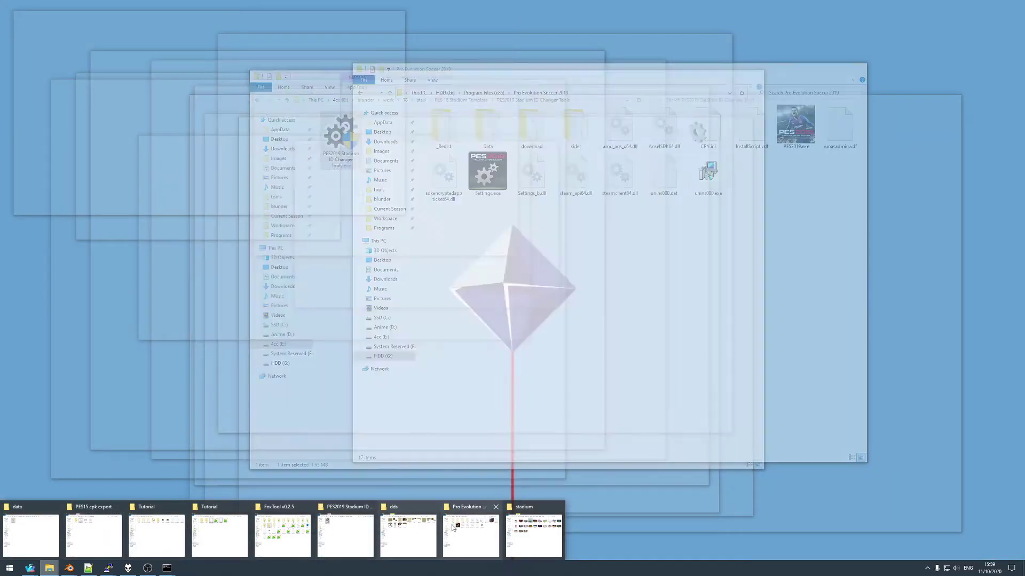
pyautogui.click(452, 529)
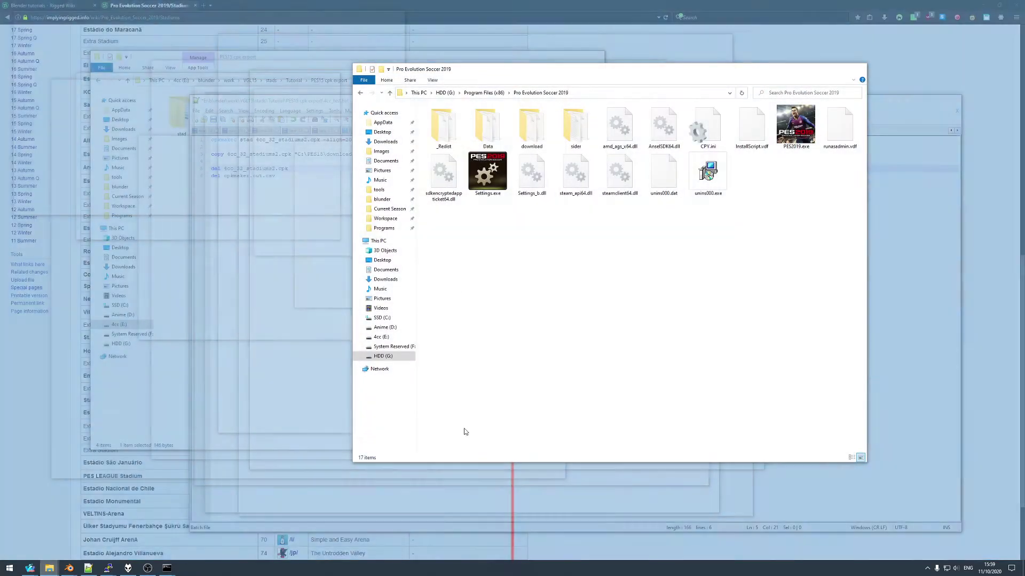
pyautogui.doubleClick(532, 125)
pyautogui.click(617, 94)
pyautogui.hotkey('ctrl', 'c')
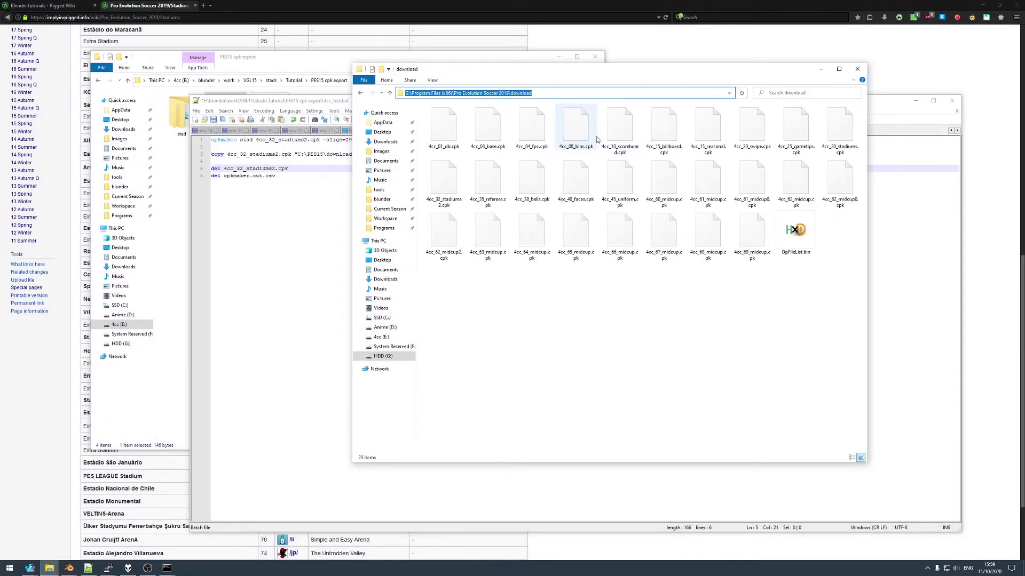
pyautogui.click(293, 105)
pyautogui.moveTo(298, 155); pyautogui.dragTo(352, 157)
pyautogui.hotkey('ctrl', 'v')
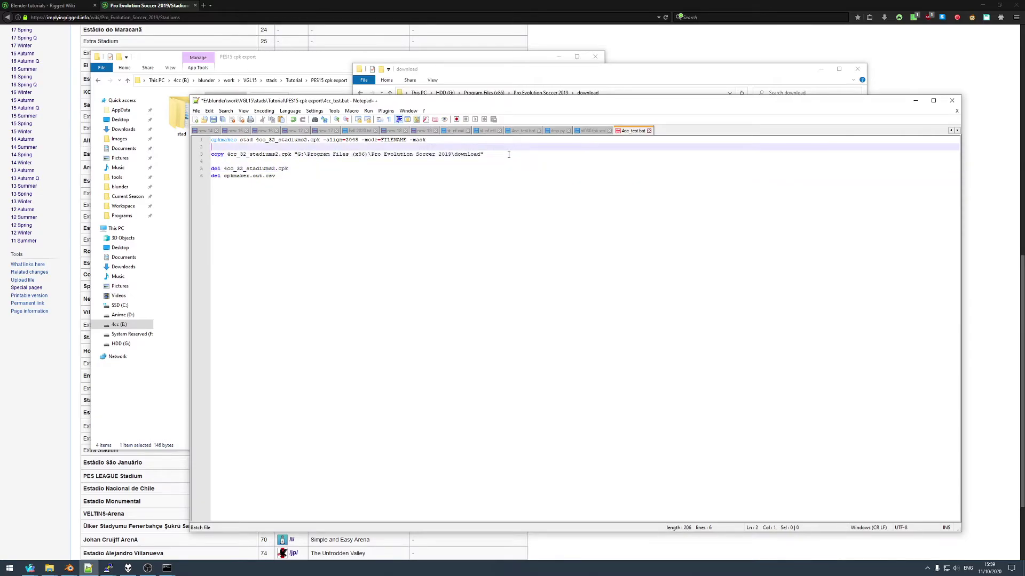
pyautogui.hotkey('ctrl', 's')
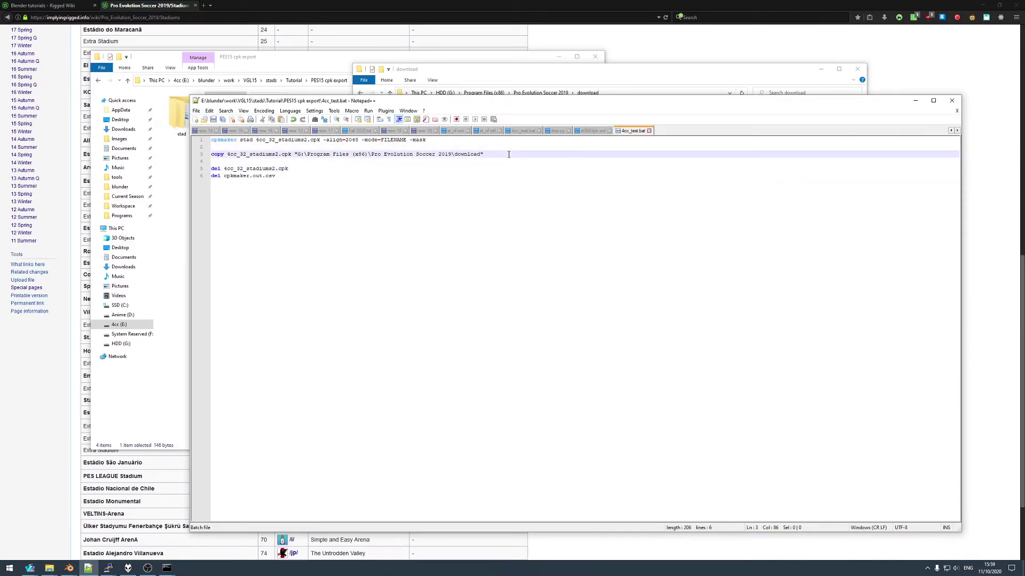
# - Open an administrator Command Prompt in the PES15 cpk export folder on E: and run 4cc_test
pyautogui.moveTo(307, 103); pyautogui.dragTo(342, 103)
pyautogui.click(303, 63)
pyautogui.click(314, 113)
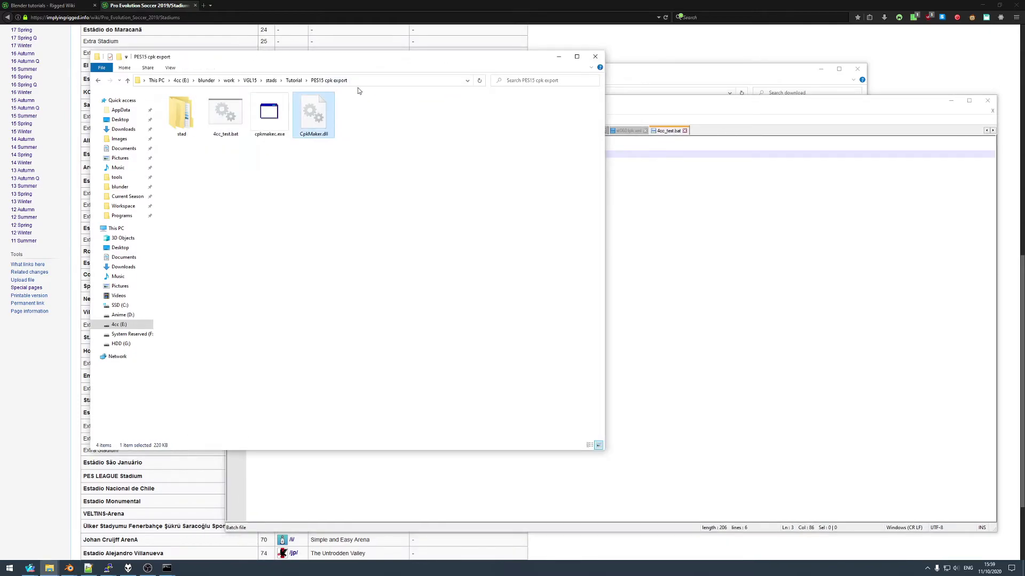
pyautogui.hotkey('alt', 'd')
pyautogui.press('super+x')
pyautogui.click(89, 468)
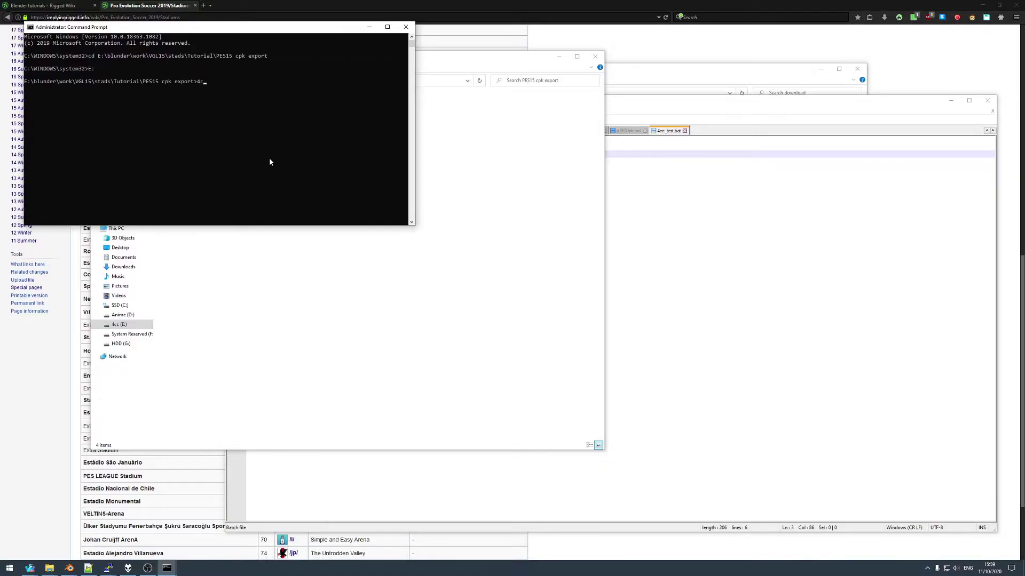
pyautogui.write('c_test')
pyautogui.press('Return')
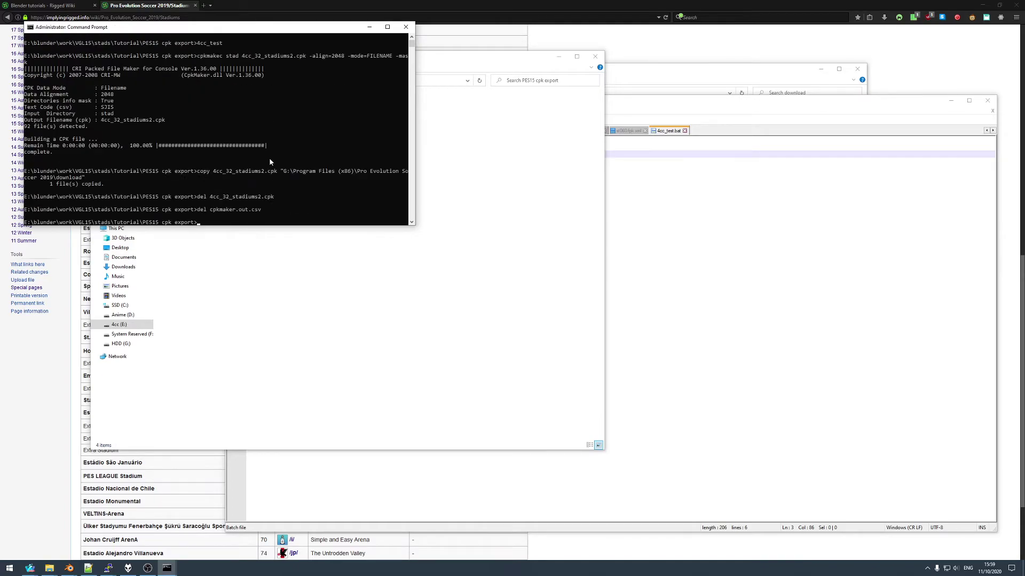
# - Check the size of the stad folder in its properties
pyautogui.click(222, 232)
pyautogui.rightClick(184, 112)
pyautogui.click(208, 321)
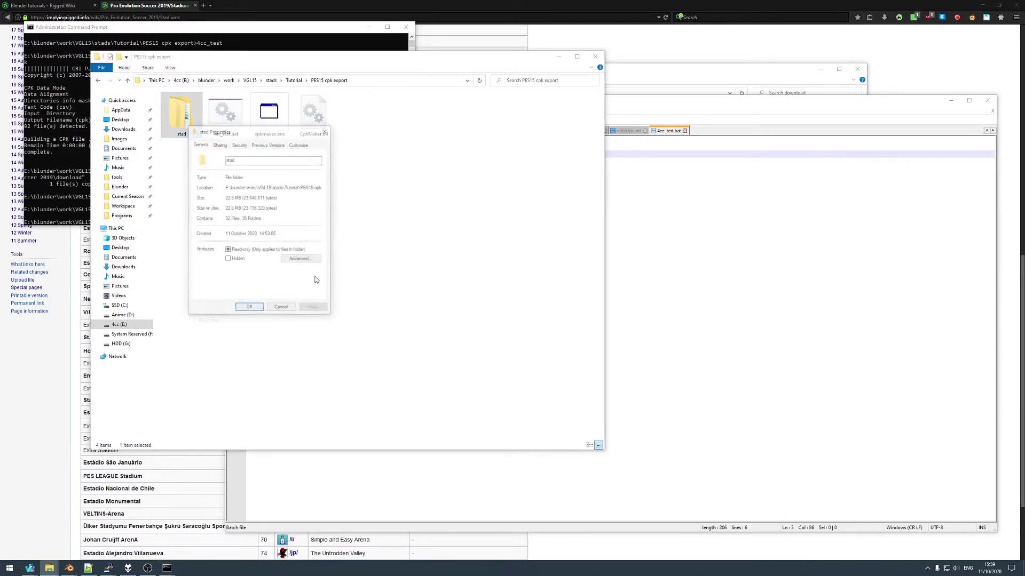
pyautogui.click(281, 309)
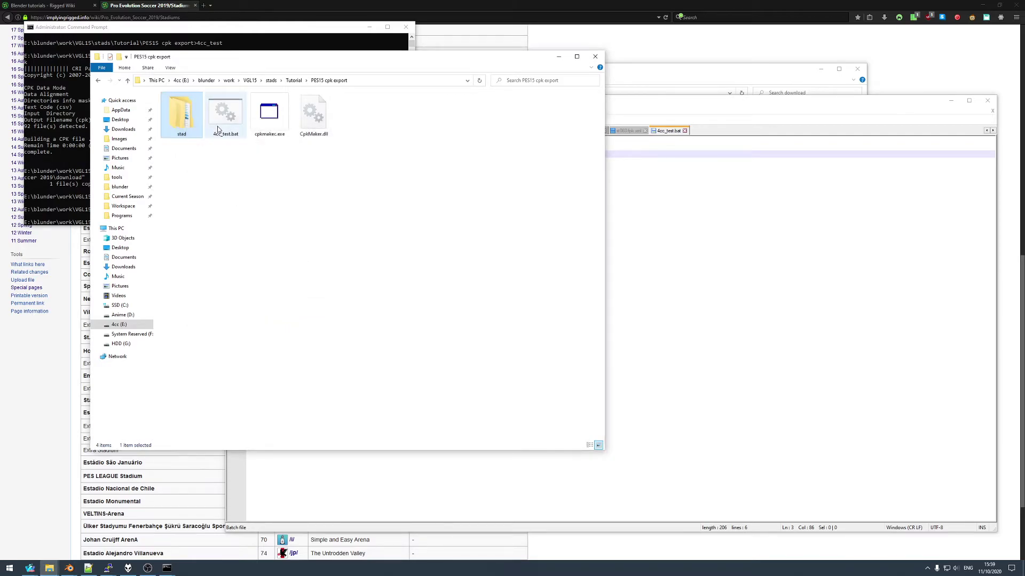
# - Check the size and modification date of 4cc_32_stadiums2.cpk in the game's download folder
pyautogui.moveTo(267, 57); pyautogui.dragTo(390, 70)
pyautogui.click(354, 225)
pyautogui.click(49, 568)
pyautogui.click(50, 568)
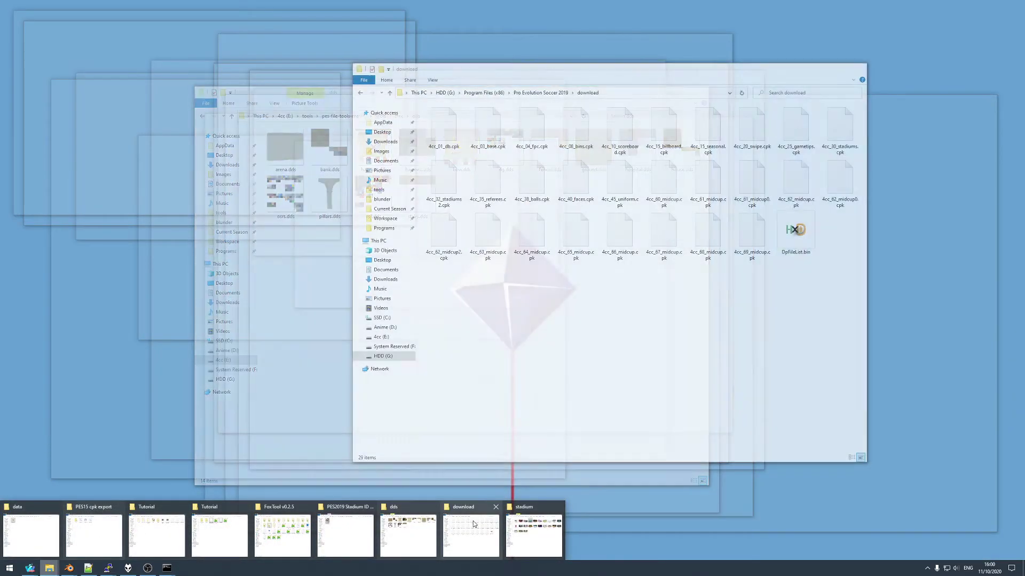
pyautogui.click(528, 539)
pyautogui.moveTo(587, 69); pyautogui.dragTo(491, 35)
pyautogui.click(348, 144)
pyautogui.rightClick(348, 144)
pyautogui.click(389, 275)
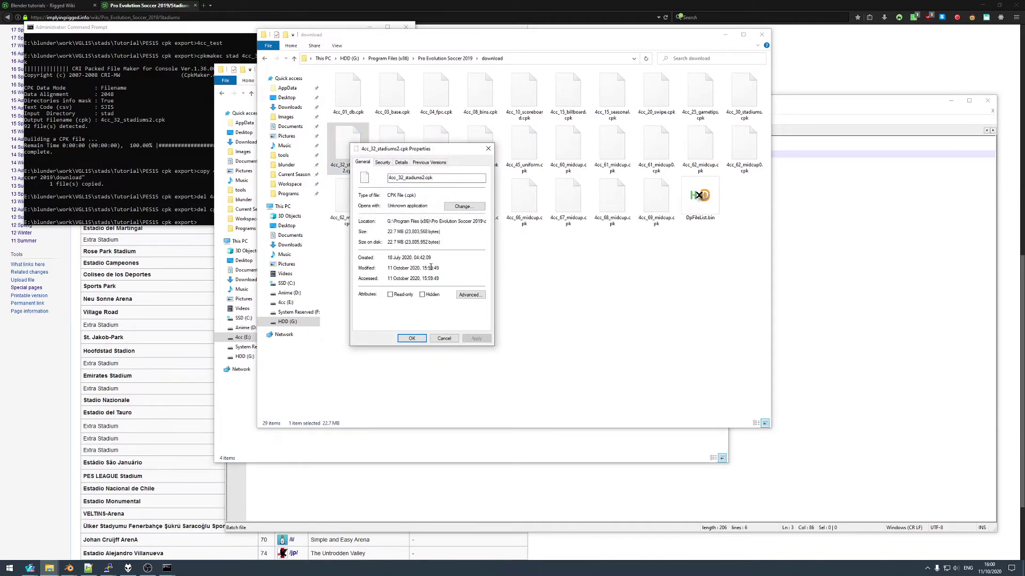
pyautogui.click(445, 340)
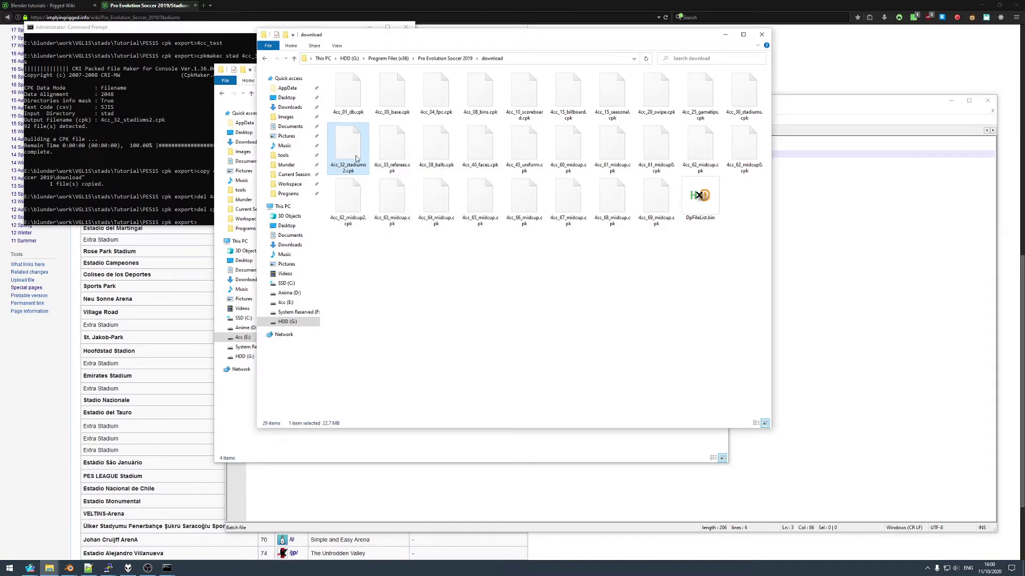
# - Launch PES2019.exe from the Pro Evolution Soccer 2019 folder and move the game window clear of the screen edge
pyautogui.click(446, 58)
pyautogui.moveTo(447, 34); pyautogui.dragTo(373, 56)
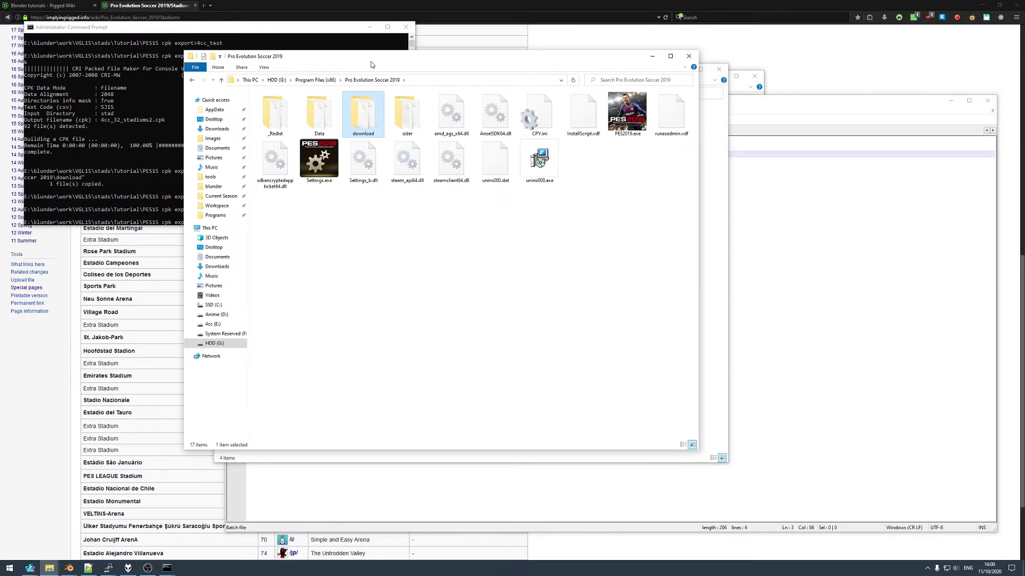
pyautogui.moveTo(627, 137)
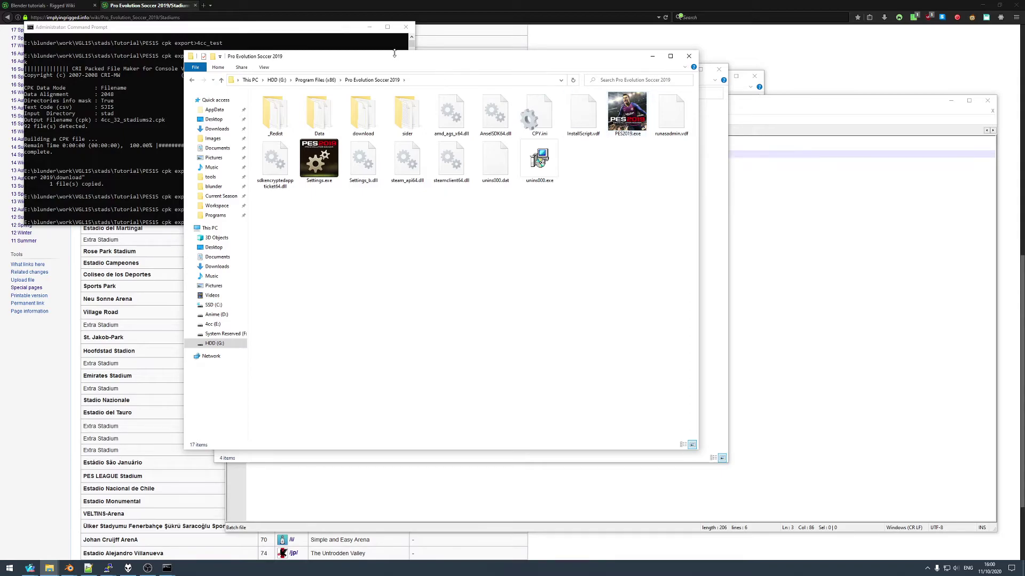
pyautogui.click(622, 122)
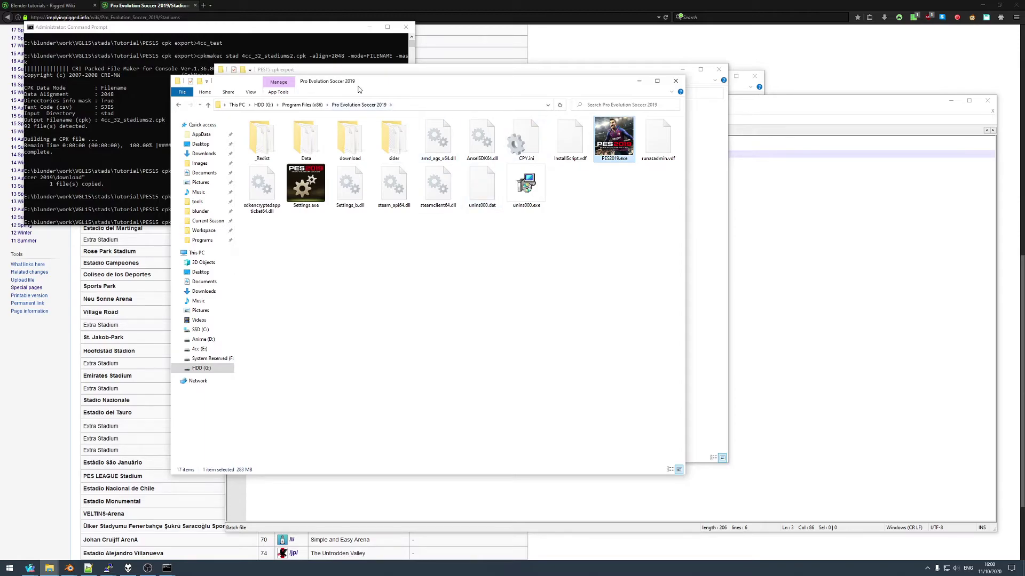
pyautogui.press('Return')
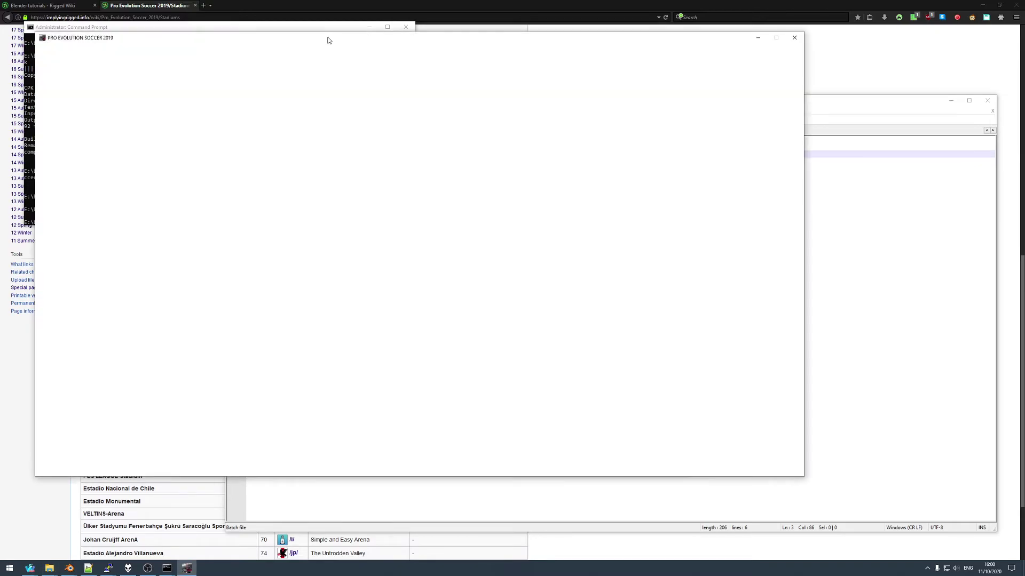
pyautogui.moveTo(328, 40); pyautogui.dragTo(376, 48)
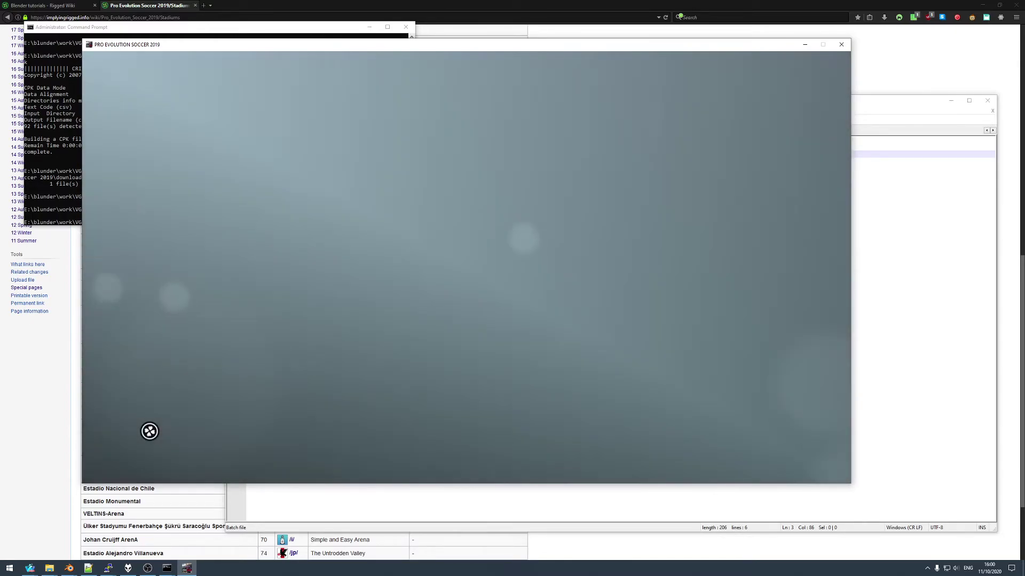
# - Set up an Exhibition match with /a/ as both teams and reach the pre-match menu
pyautogui.press('Return')
pyautogui.press('Right')
pyautogui.press('Return')
pyautogui.press('Return')
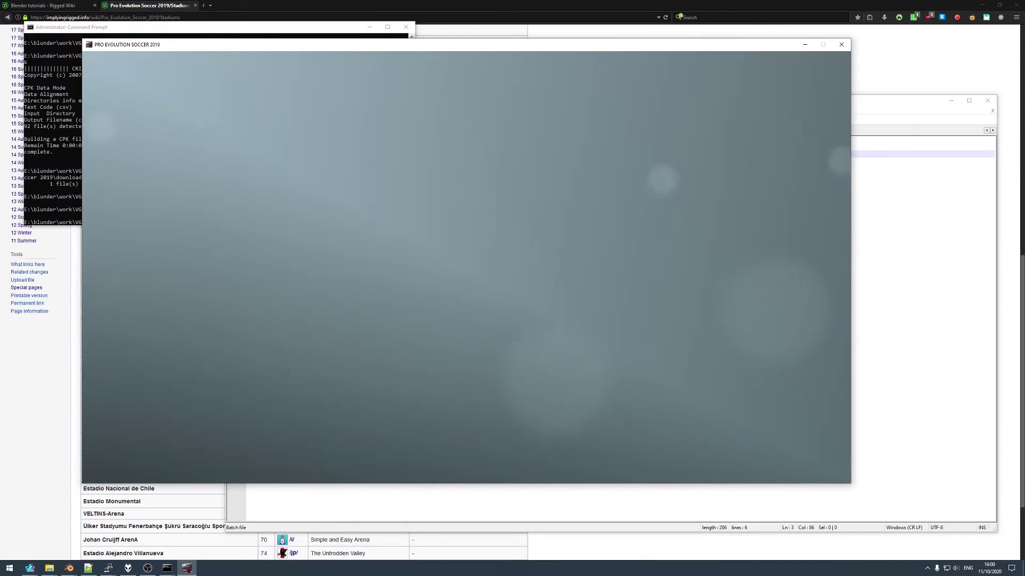
pyautogui.press('Up')
pyautogui.press('Up')
pyautogui.press('Up')
pyautogui.press('Up')
pyautogui.press('Return')
pyautogui.press('Down')
pyautogui.press('Return')
pyautogui.press('Up')
pyautogui.press('Up')
pyautogui.press('Up')
pyautogui.press('Up')
pyautogui.press('Return')
pyautogui.press('Down')
pyautogui.press('Return')
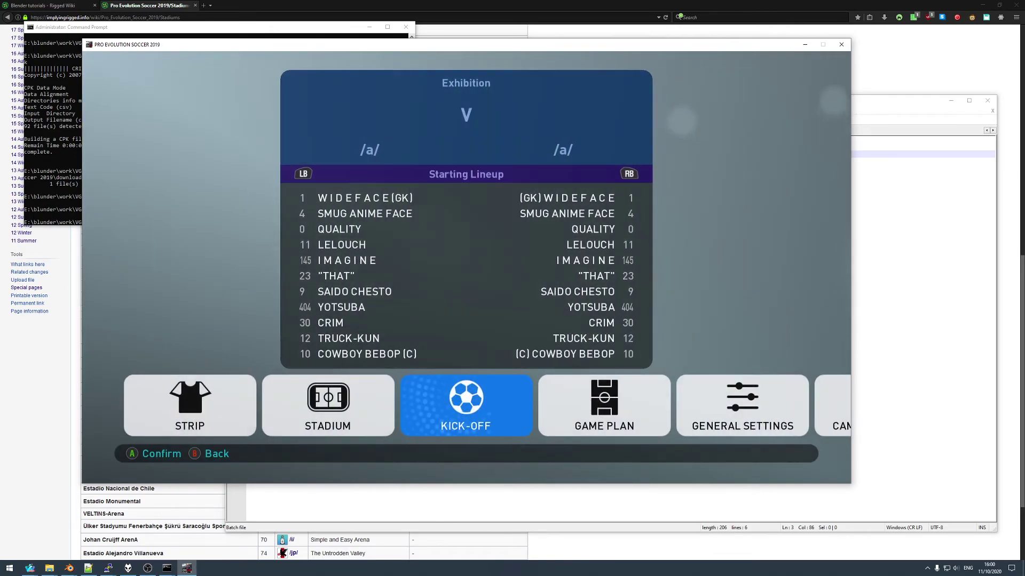
# - Set the match stadium to Estadio Campeones and return to the wiki's stadium list in the browser to check its ID
pyautogui.press('Left')
pyautogui.press('Return')
pyautogui.press('Right')
pyautogui.press('Right')
pyautogui.press('Right')
pyautogui.press('Right')
pyautogui.press('Right')
pyautogui.press('Right')
pyautogui.press('Right')
pyautogui.press('Right')
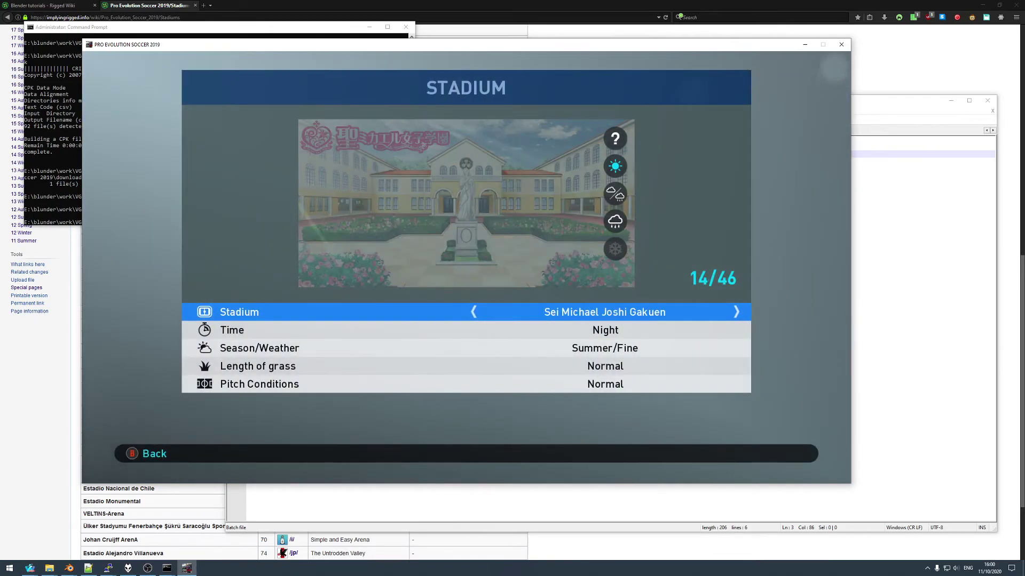
pyautogui.press('Right')
pyautogui.press('Right')
pyautogui.press('Right')
pyautogui.press('Right')
pyautogui.press('Right')
pyautogui.press('Right')
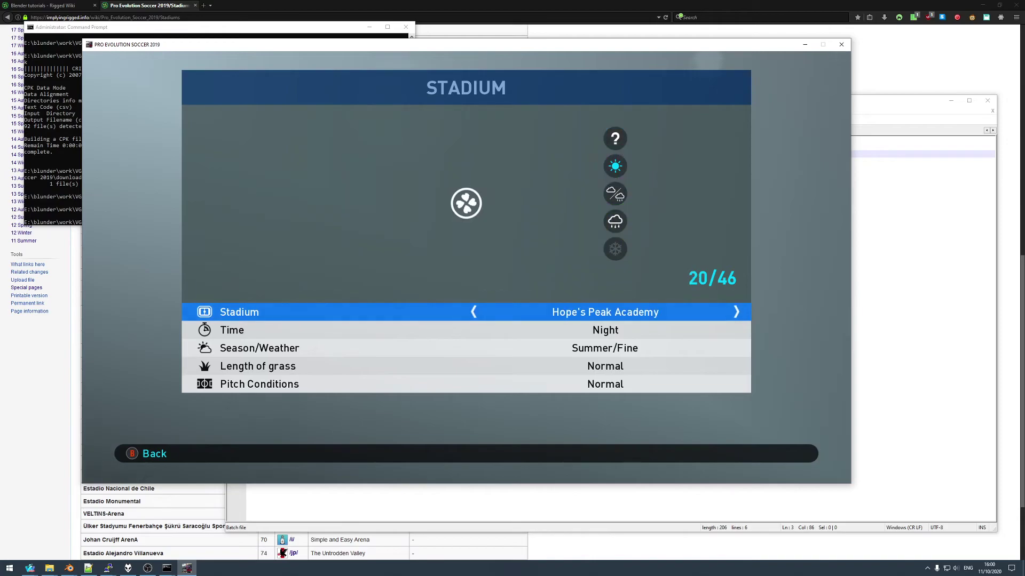
pyautogui.press('Right')
pyautogui.press('Right')
pyautogui.press('Right')
pyautogui.press('Right')
pyautogui.press('Right')
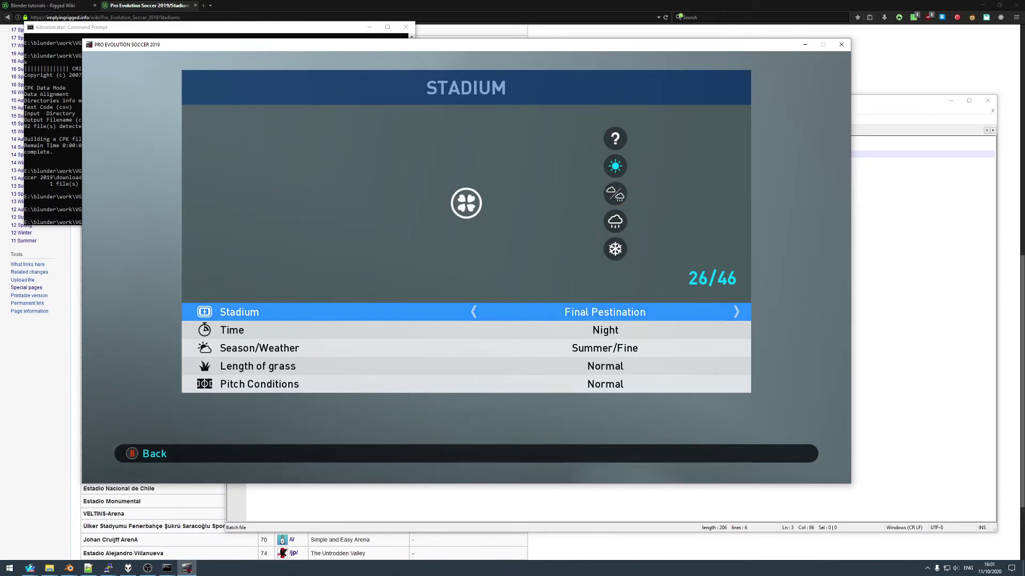
pyautogui.press('Right')
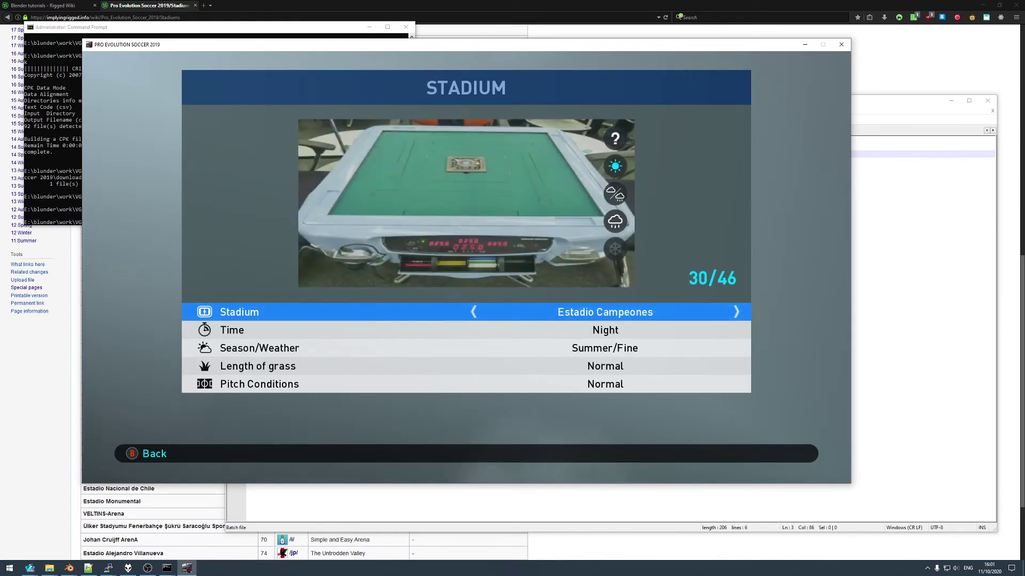
pyautogui.press('Left')
pyautogui.press('Left')
pyautogui.press('Right')
pyautogui.press('Right')
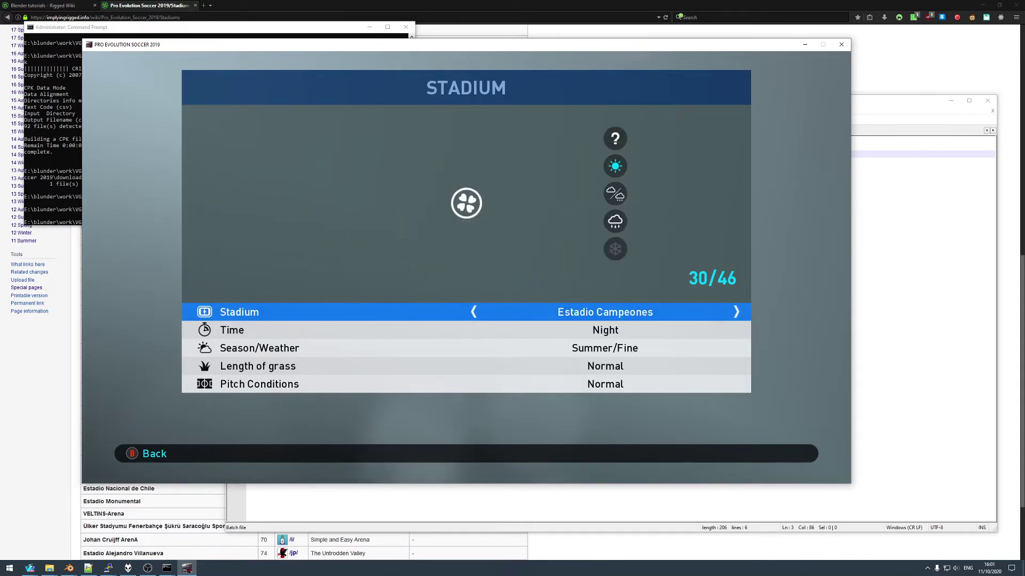
pyautogui.click(254, 4)
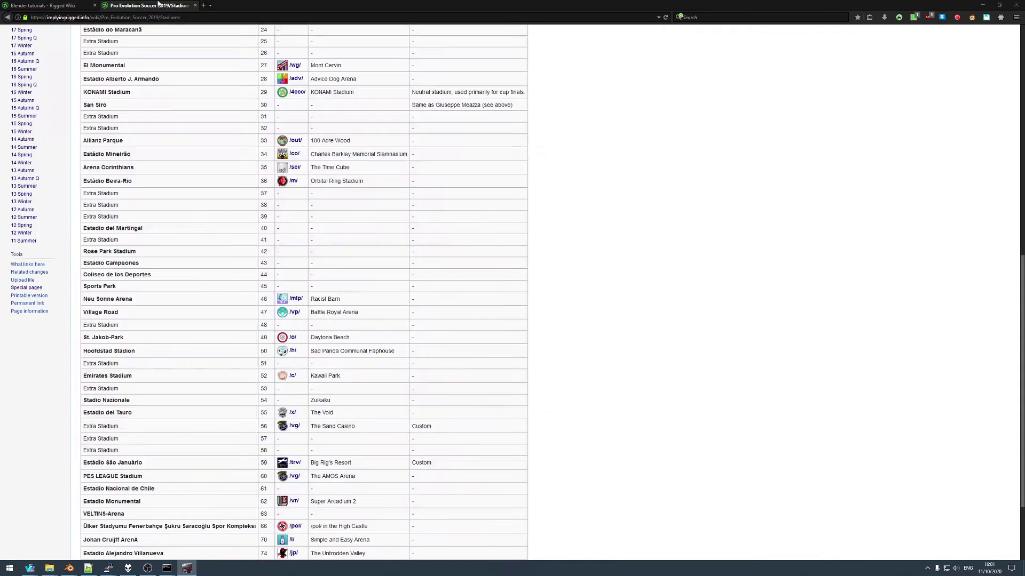
# - Check Estadio Campeones in the wiki list, kick off the exhibition match to inspect the stadium, and close the game
pyautogui.scroll(-1, 199, 210)
pyautogui.scroll(-1, 197, 233)
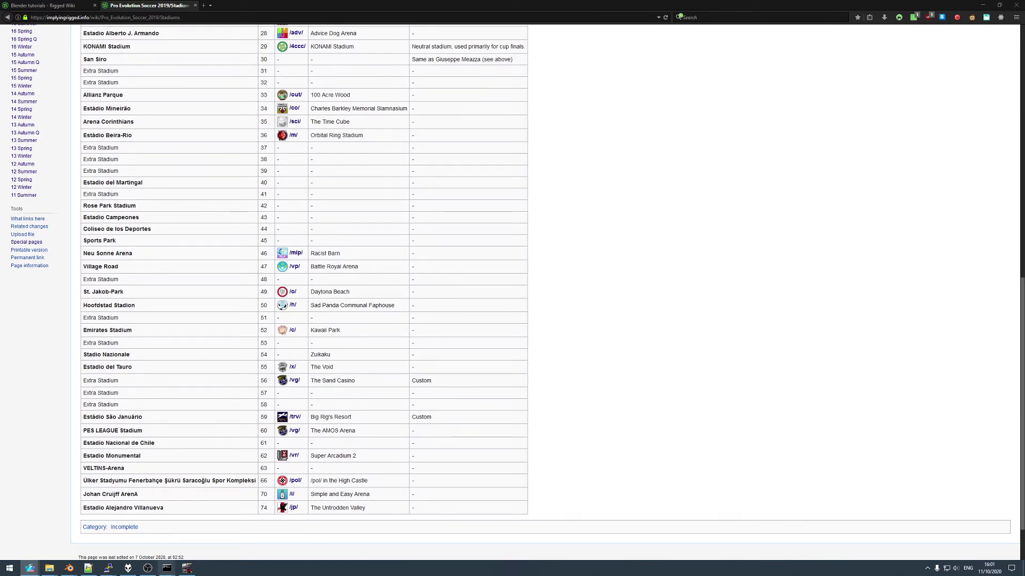
pyautogui.click(186, 567)
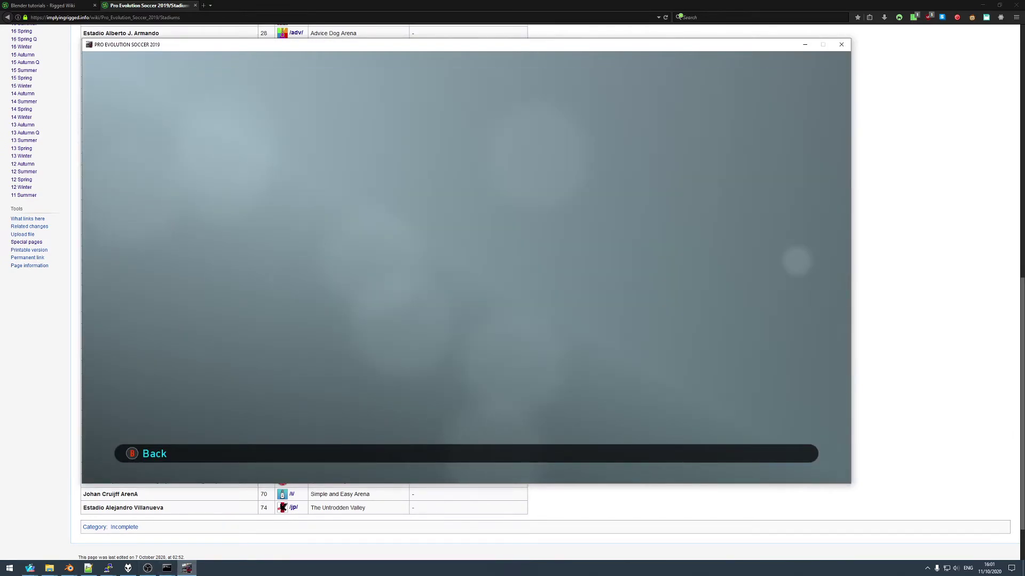
pyautogui.press('Right')
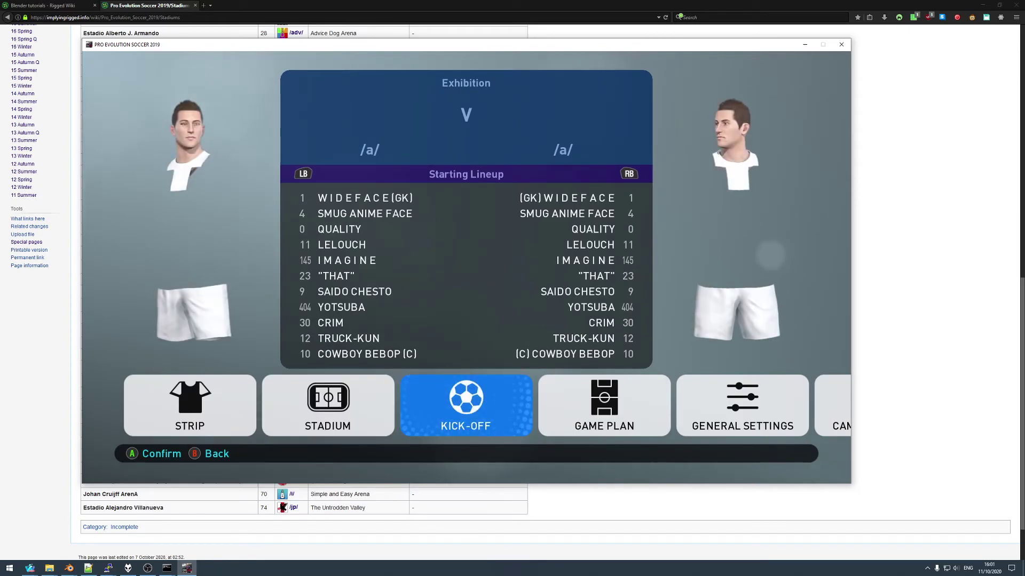
pyautogui.press('Return')
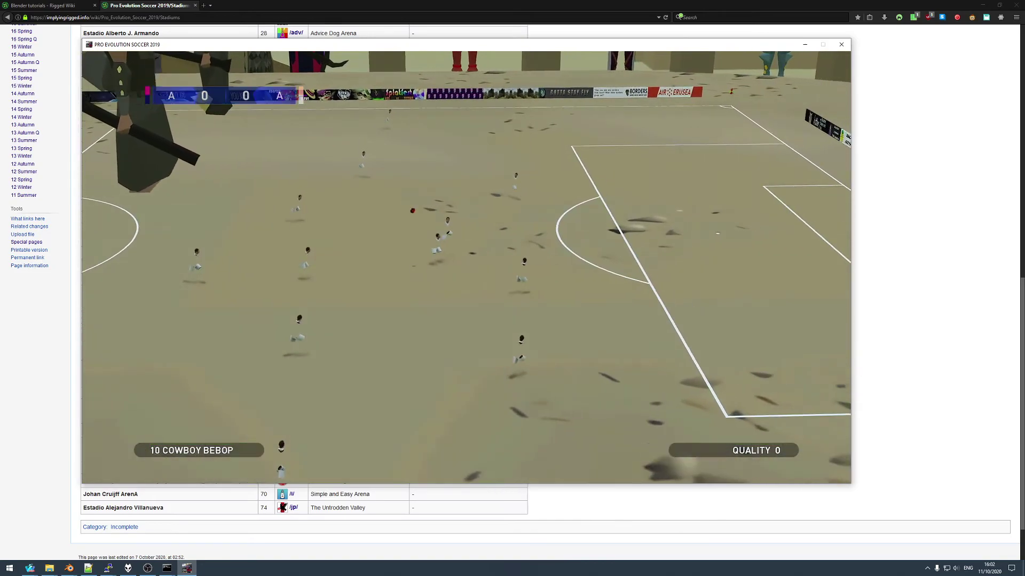
pyautogui.press('Escape')
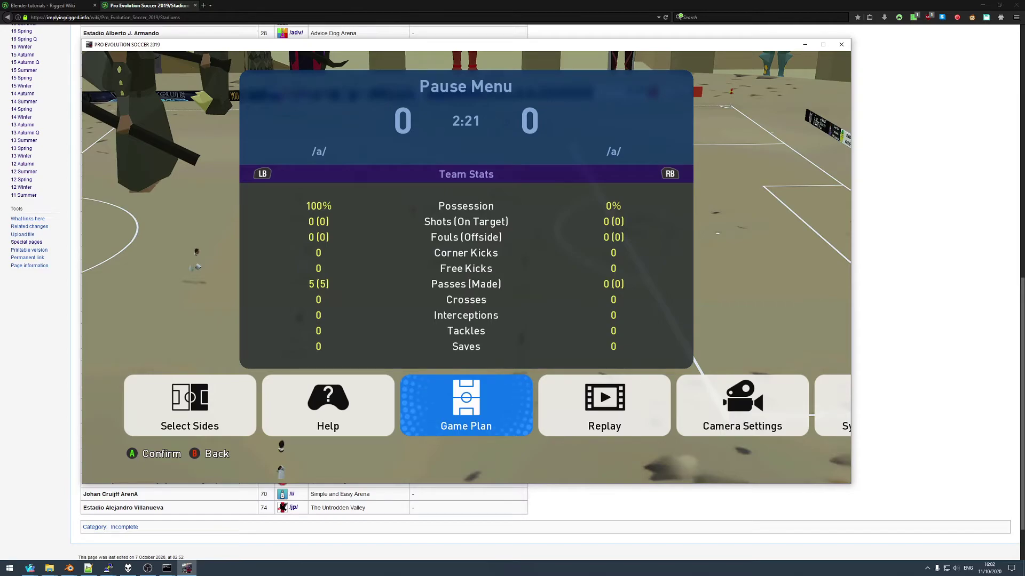
pyautogui.click(841, 44)
# - Inspect the contents of the Custom Pitch folder under Alternatives in PES19 Stadiums Template
pyautogui.moveTo(48, 569)
pyautogui.click(369, 534)
pyautogui.click(420, 95)
pyautogui.doubleClick(387, 131)
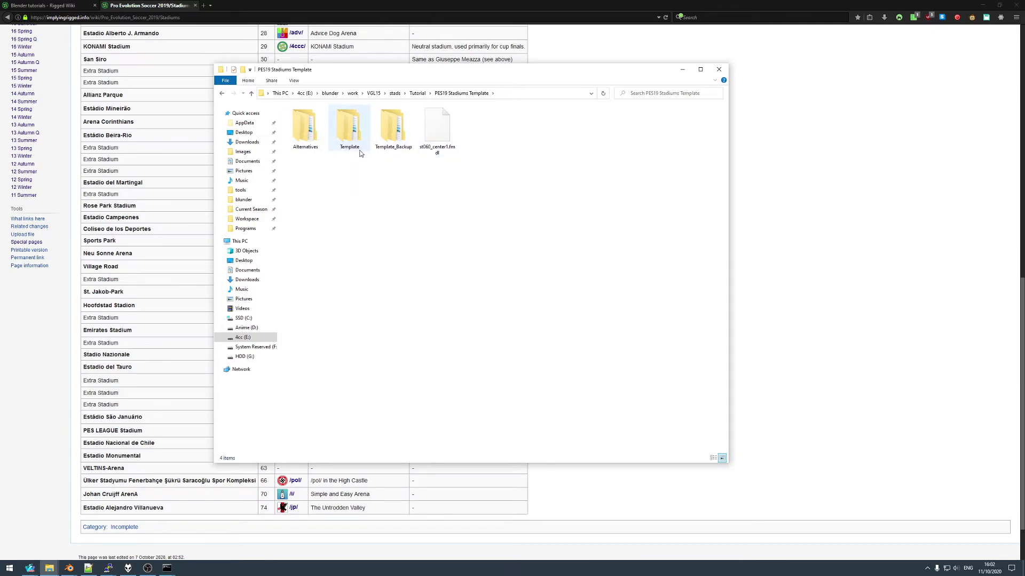
pyautogui.click(297, 132)
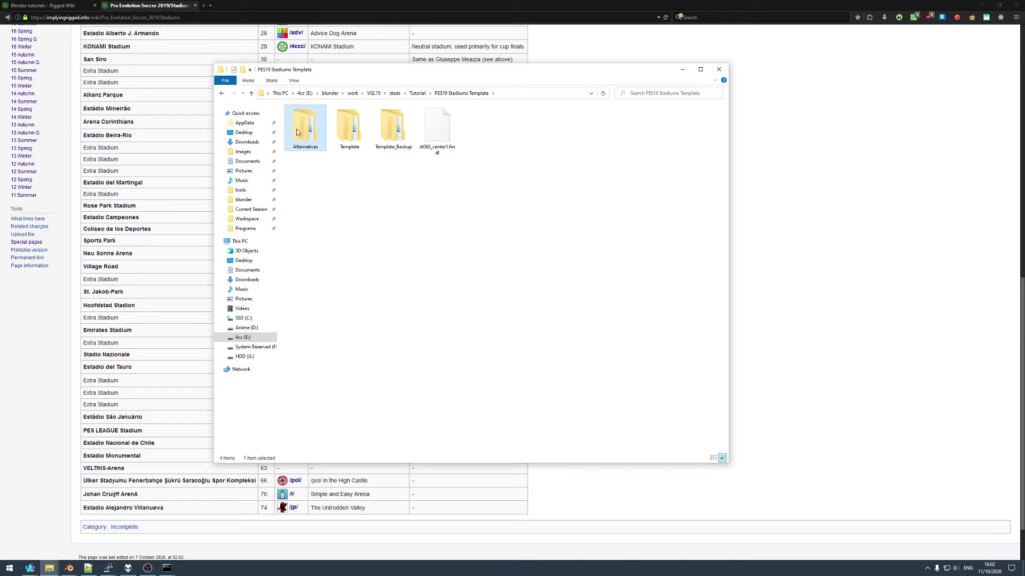
pyautogui.doubleClick(297, 132)
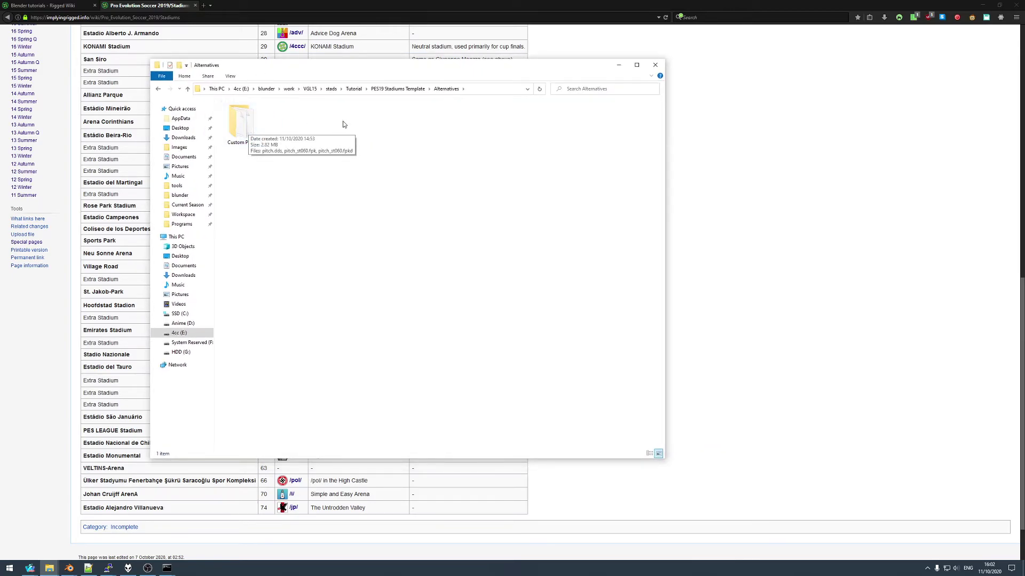
pyautogui.doubleClick(241, 122)
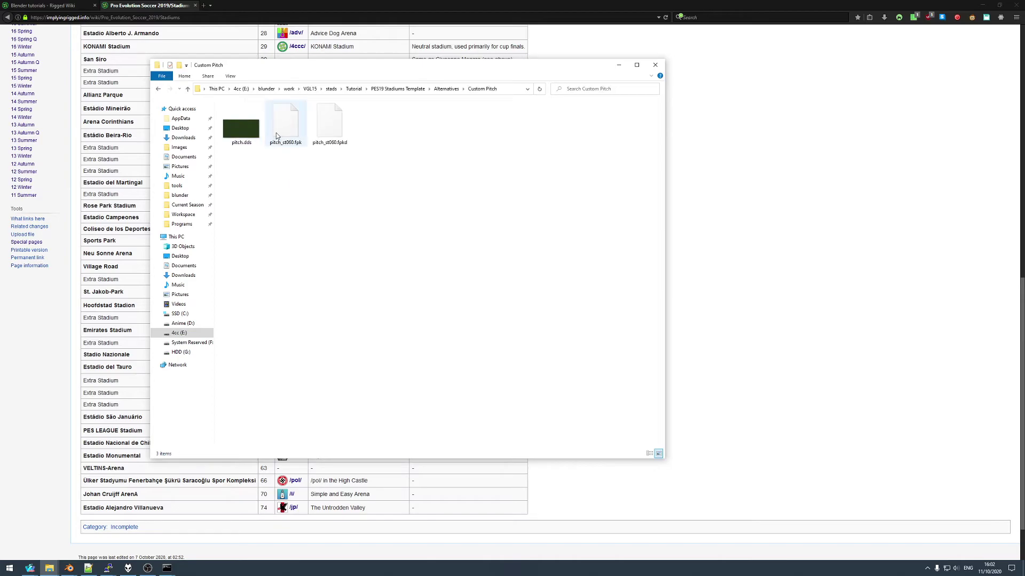
# - Permanently delete the Template folder in PES19 Stadiums Template
pyautogui.click(411, 89)
pyautogui.click(286, 123)
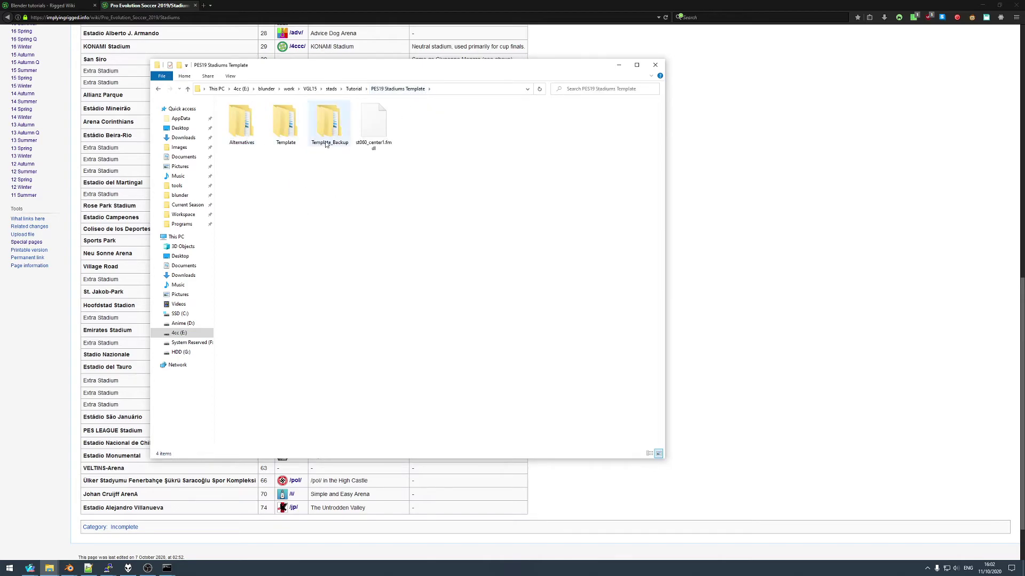
pyautogui.hotkey('shift', 'Delete')
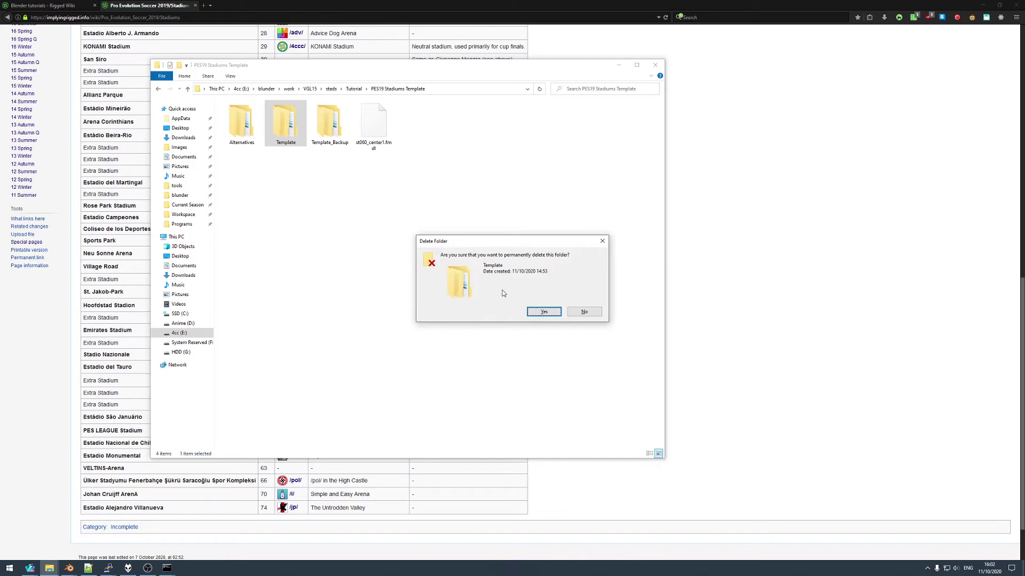
pyautogui.click(543, 312)
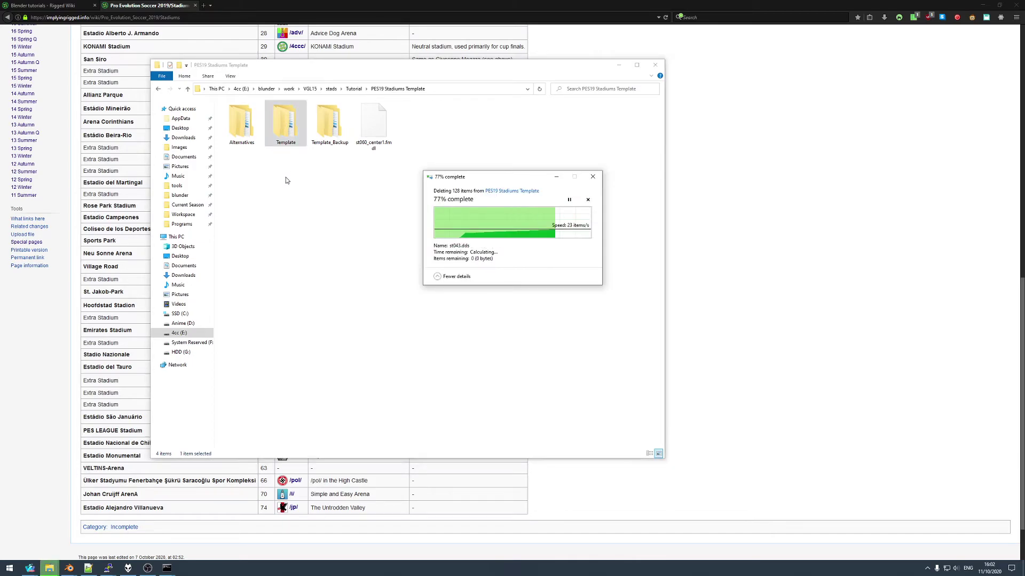
# - Rename the Template_Backup folder as Template
pyautogui.rightClick(284, 128)
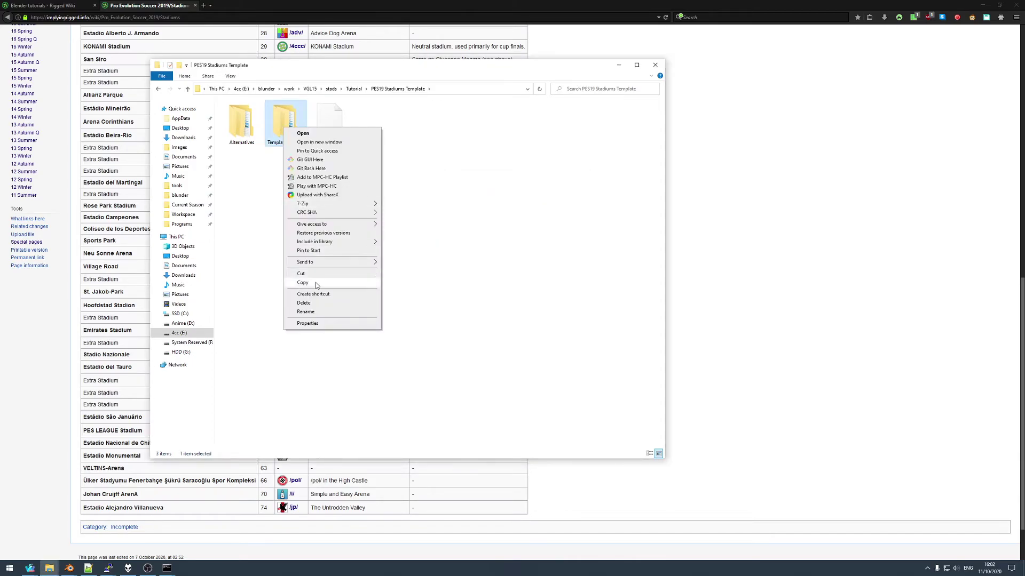
pyautogui.click(307, 312)
pyautogui.moveTo(289, 143); pyautogui.dragTo(314, 145)
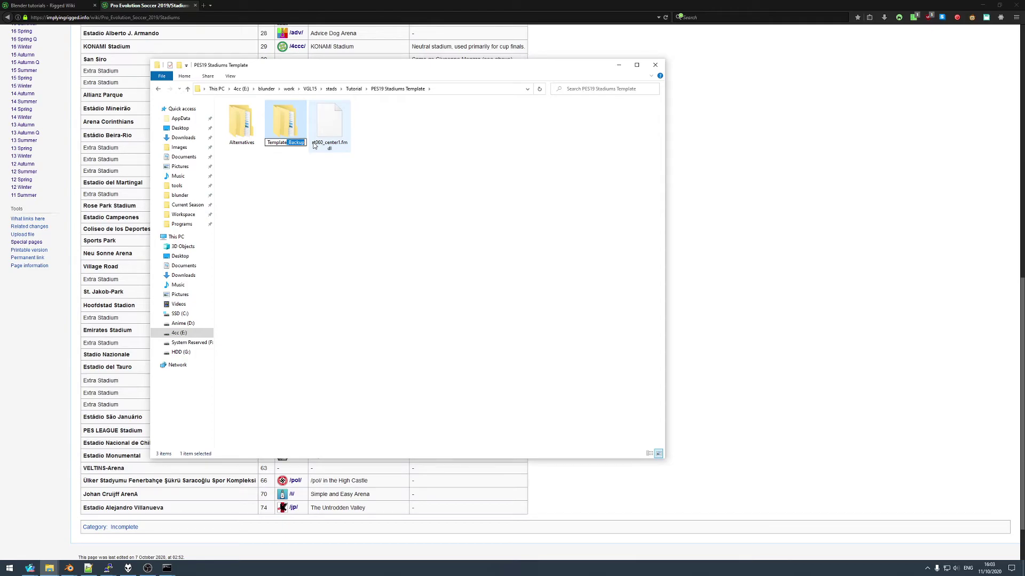
pyautogui.press('BackSpace')
# - Copy pitch_st060.fpk and pitch_st060.fpkd from the Custom Pitch folder under Alternatives
pyautogui.click(241, 123)
pyautogui.doubleClick(241, 123)
pyautogui.doubleClick(241, 123)
pyautogui.keyDown('ctrl'); pyautogui.click(326, 127); pyautogui.keyUp('ctrl')
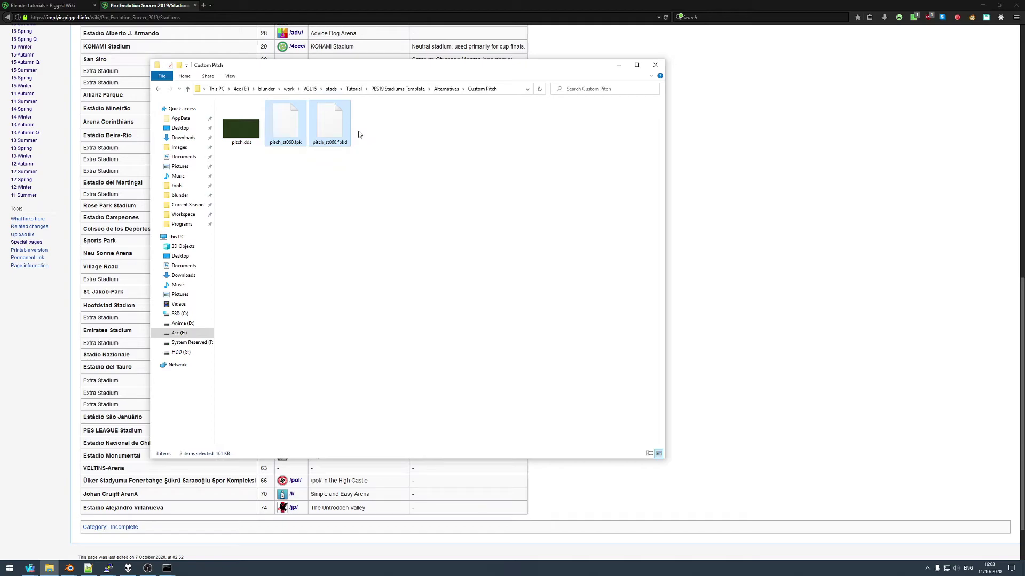
# - Paste the copied pitch files into Template\Asset\model\bg\st060\pitch\#Win, replacing the existing ones
pyautogui.click(398, 89)
pyautogui.doubleClick(241, 124)
pyautogui.doubleClick(246, 124)
pyautogui.doubleClick(246, 124)
pyautogui.doubleClick(245, 124)
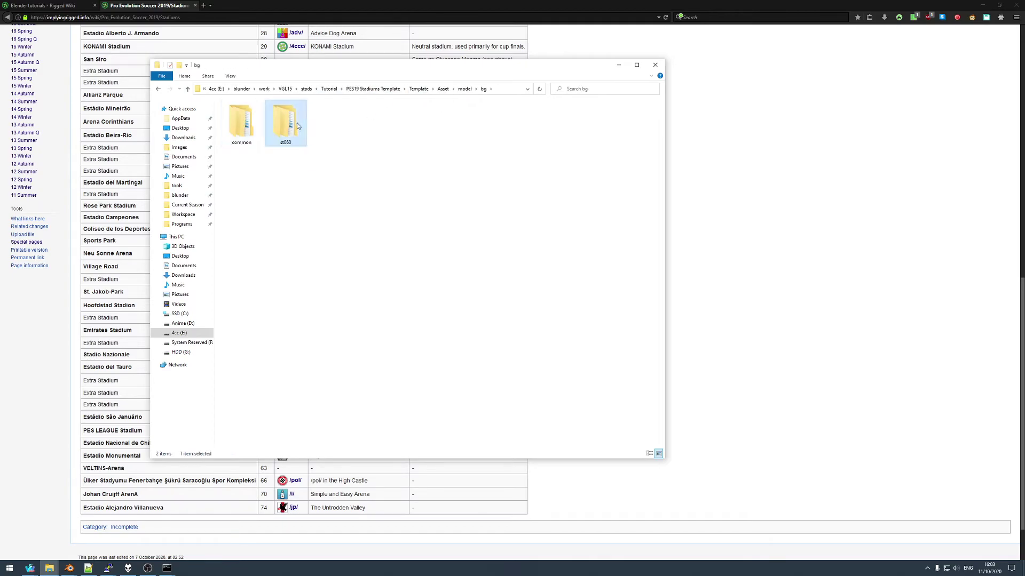
pyautogui.doubleClick(294, 124)
pyautogui.doubleClick(502, 131)
pyautogui.doubleClick(241, 123)
pyautogui.hotkey('ctrl', 'v')
pyautogui.click(471, 220)
# - Go back to the Custom Pitch folder and view the pitch.dds texture in the image viewer
pyautogui.click(368, 88)
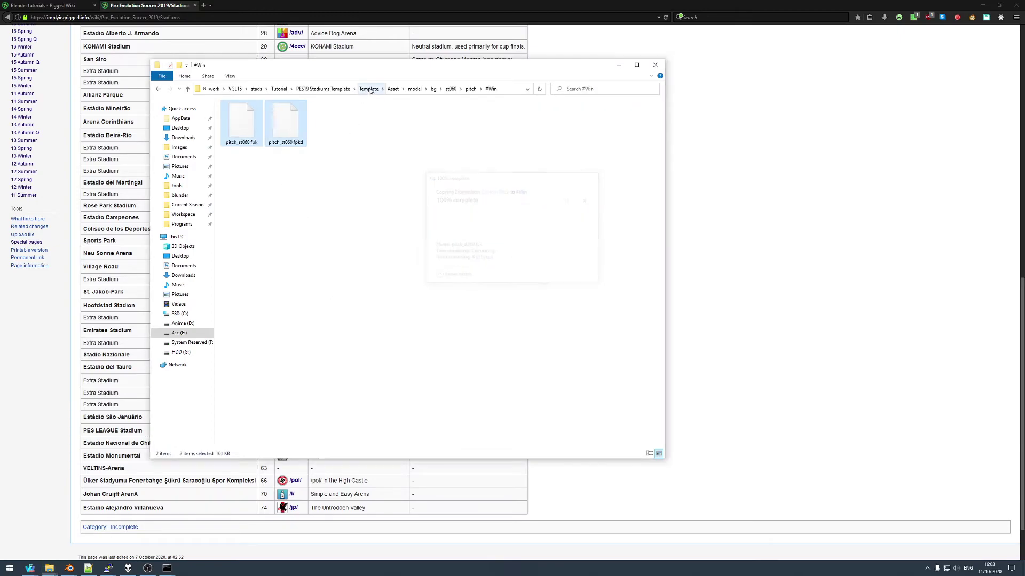
pyautogui.doubleClick(236, 125)
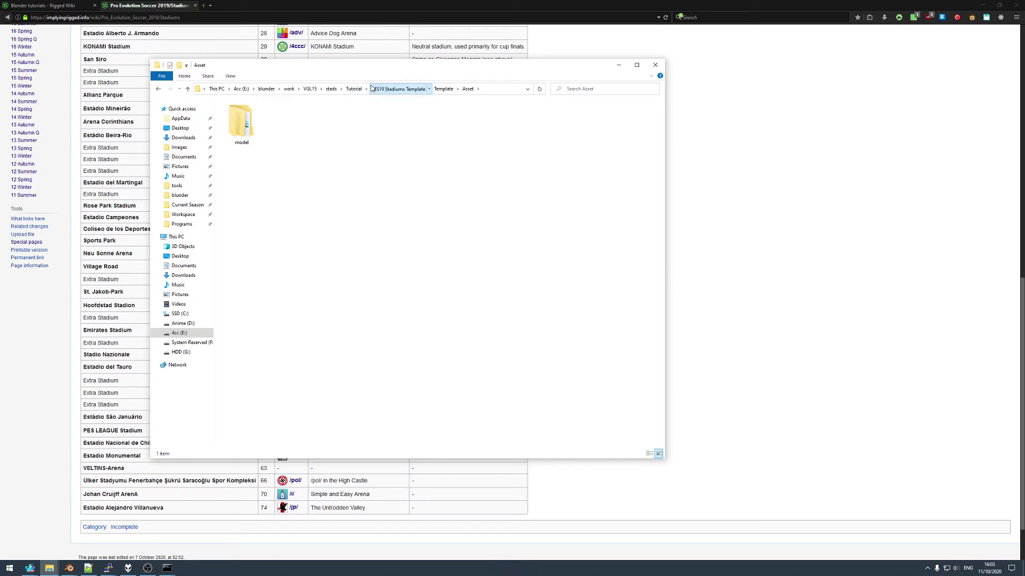
pyautogui.click(398, 88)
pyautogui.doubleClick(241, 124)
pyautogui.doubleClick(244, 124)
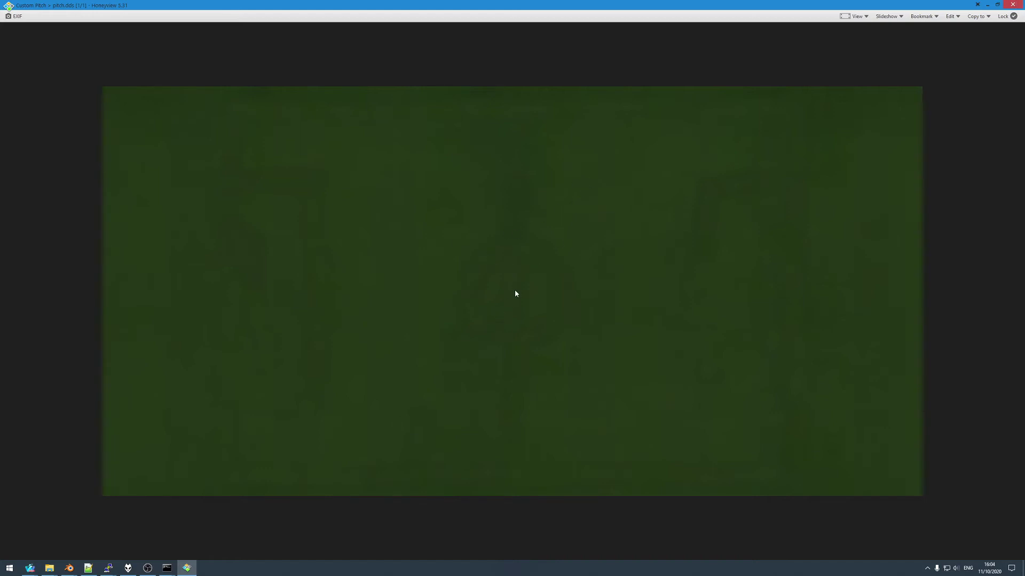
pyautogui.click(1013, 4)
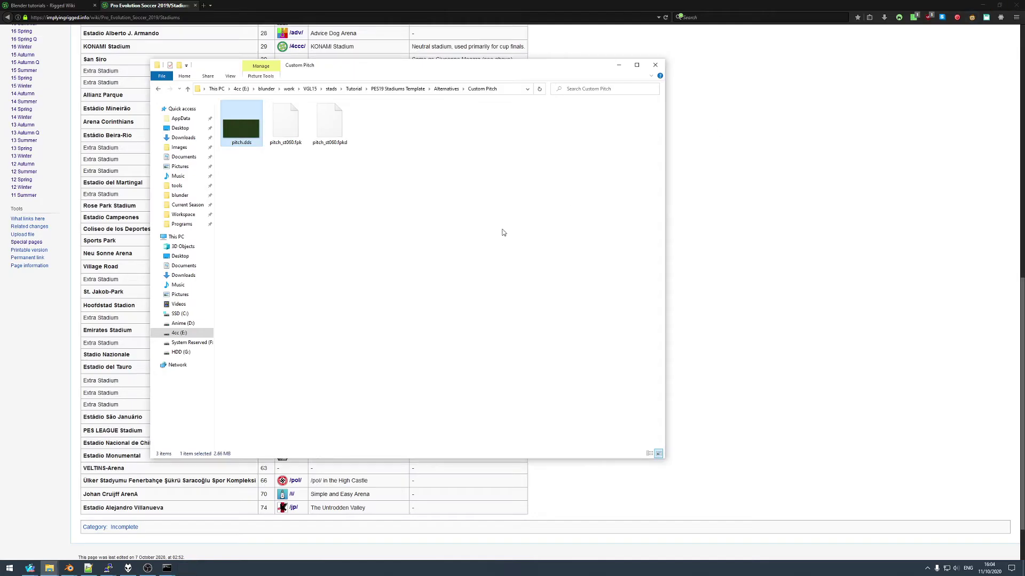
# - Copy pitch.dds from Custom Pitch and replace all files in the ftex tool's dds folder with it
pyautogui.click(241, 129)
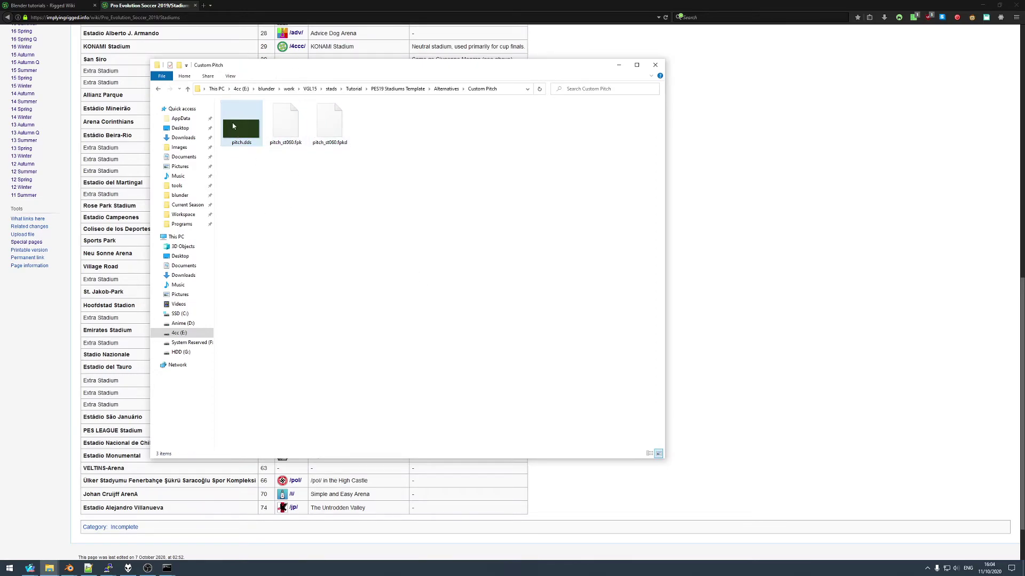
pyautogui.click(50, 568)
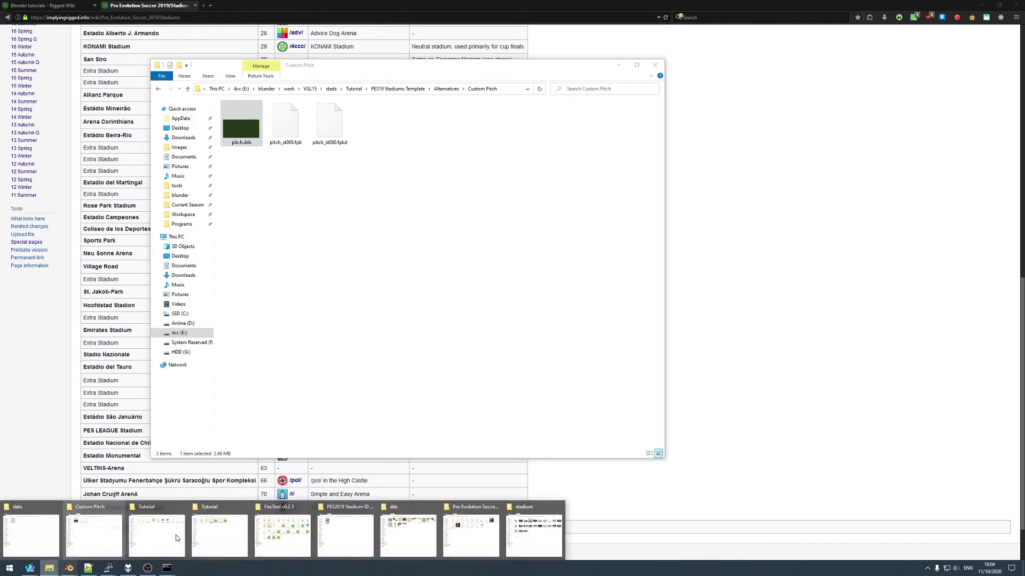
pyautogui.click(396, 532)
pyautogui.hotkey('ctrl', 'a')
pyautogui.hotkey('shift', 'Delete')
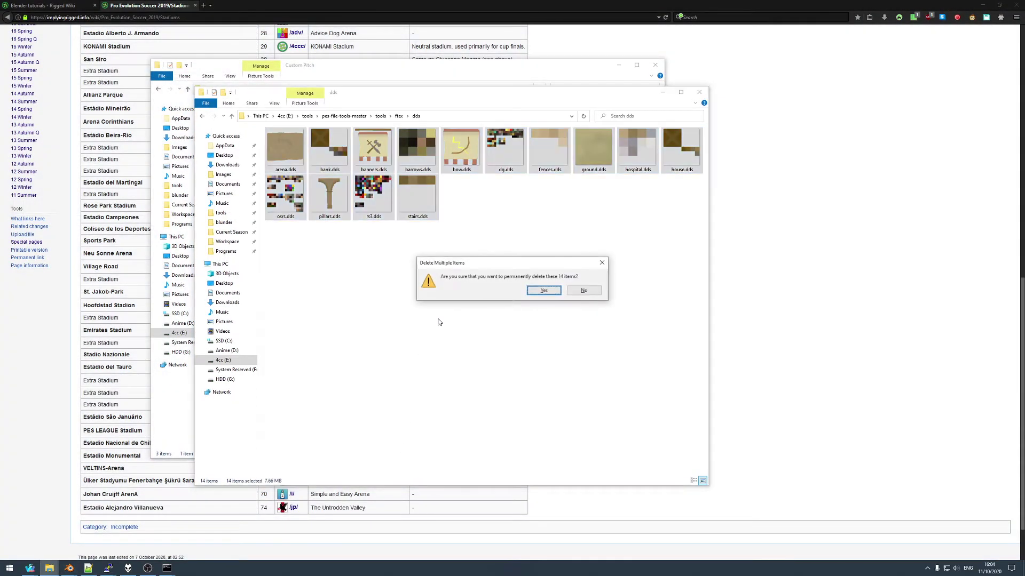
pyautogui.click(541, 293)
pyautogui.hotkey('ctrl', 'v')
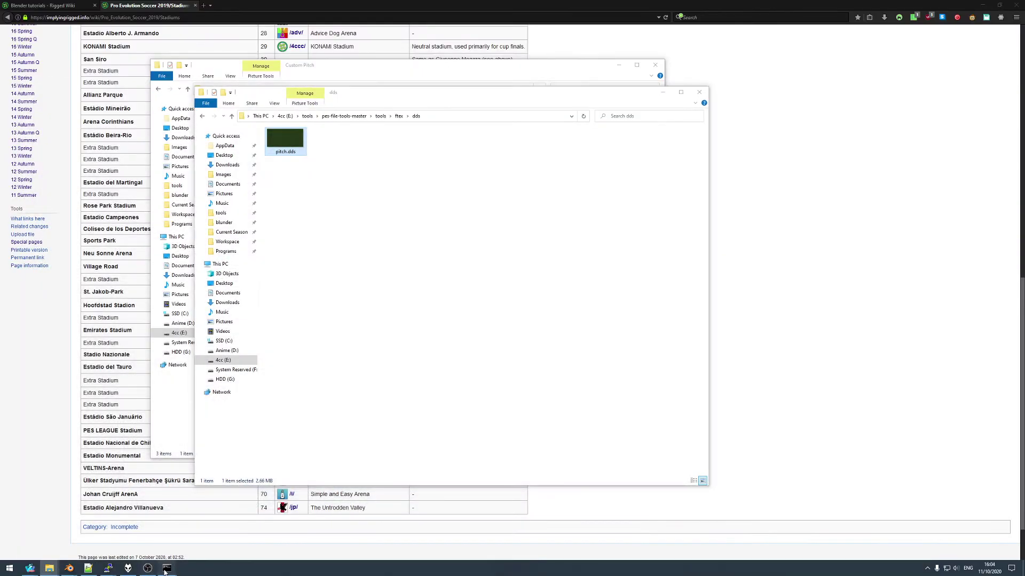
# - Convert pitch.dds to FTEX by rerunning the last conversion command, and return to the dds folder
pyautogui.click(166, 568)
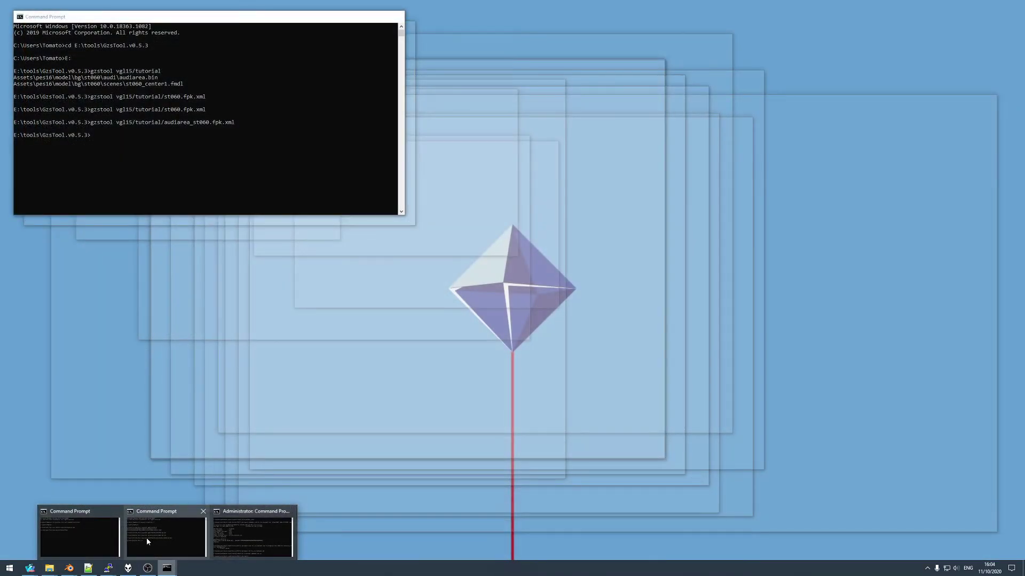
pyautogui.click(95, 535)
pyautogui.press('Up')
pyautogui.press('Return')
pyautogui.click(376, 415)
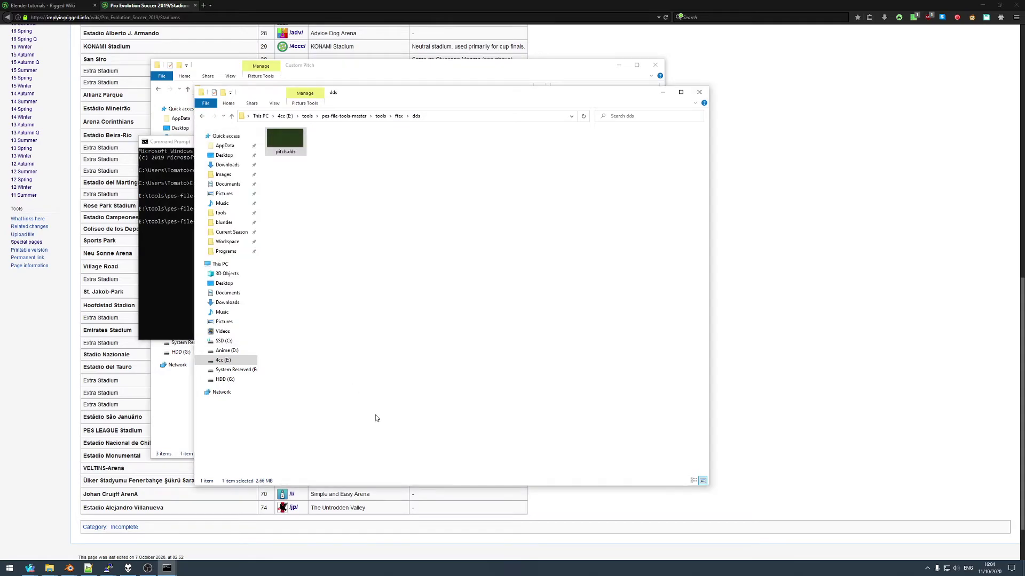
# - Move pitch.ftex from the dds folder into Template\Asset\model\bg\st060\sourceimages\tga\#windx11, replacing the existing file, and return to PES19 Stadiums Template
pyautogui.click(330, 145)
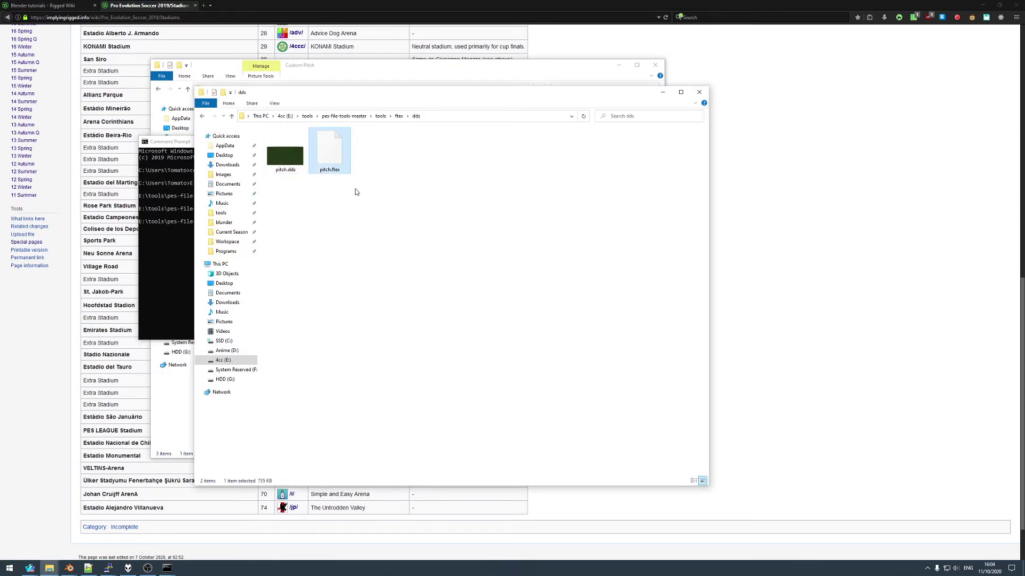
pyautogui.click(332, 81)
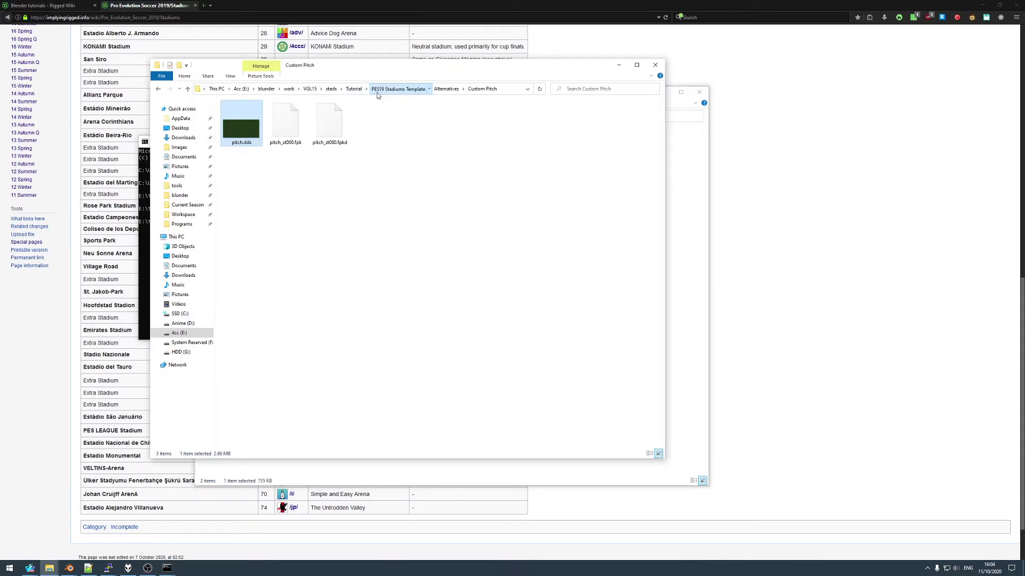
pyautogui.click(397, 88)
pyautogui.doubleClick(274, 130)
pyautogui.doubleClick(254, 124)
pyautogui.doubleClick(240, 129)
pyautogui.doubleClick(286, 126)
pyautogui.doubleClick(293, 126)
pyautogui.doubleClick(593, 124)
pyautogui.doubleClick(238, 124)
pyautogui.doubleClick(238, 123)
pyautogui.write('pitch')
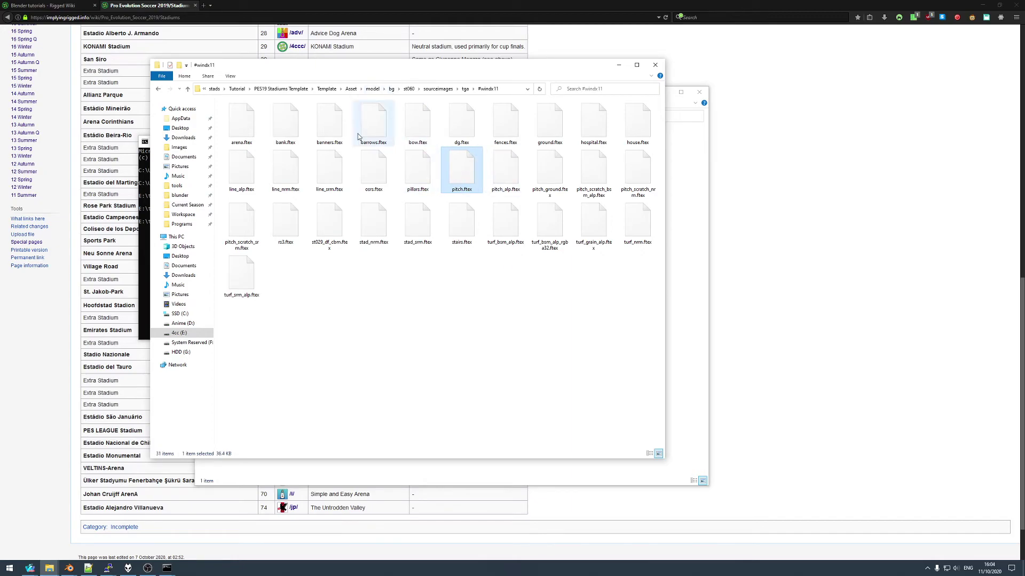
pyautogui.click(295, 89)
pyautogui.click(355, 220)
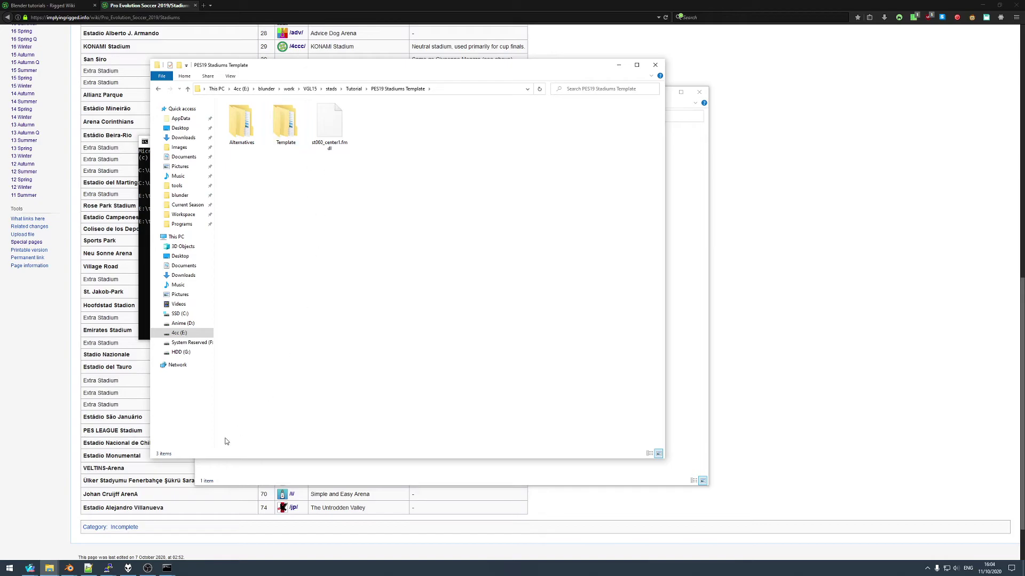
# - Look into the restored Template folder and launch PES2019 Stadium ID Changer Tools.exe
pyautogui.doubleClick(285, 123)
pyautogui.click(406, 89)
pyautogui.click(49, 568)
pyautogui.click(347, 534)
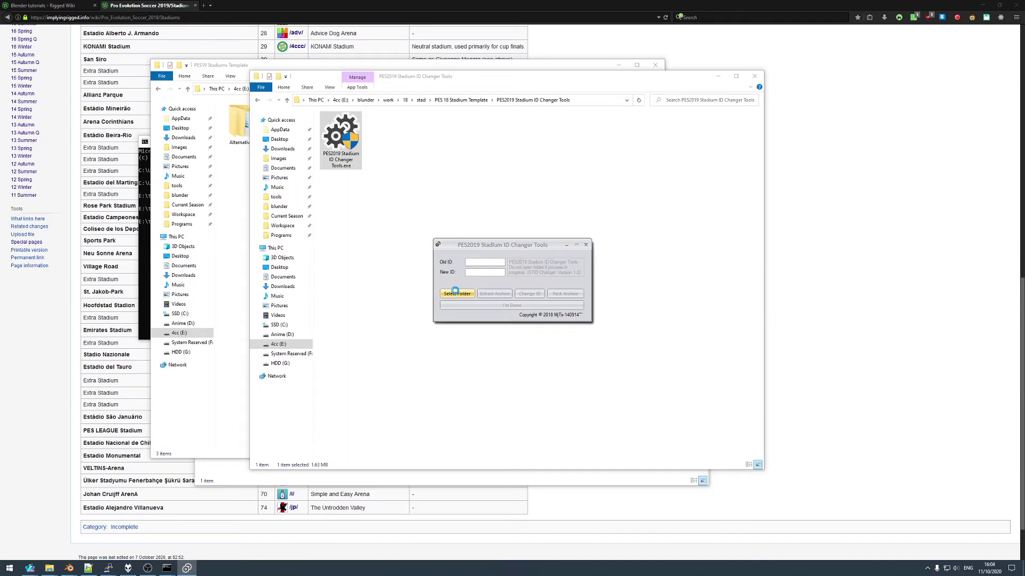
# - Open the ID changer's folder selection and expand the 4cc (E:) drive down to blunder\work\VGL15
pyautogui.click(454, 293)
pyautogui.click(457, 271)
pyautogui.click(457, 272)
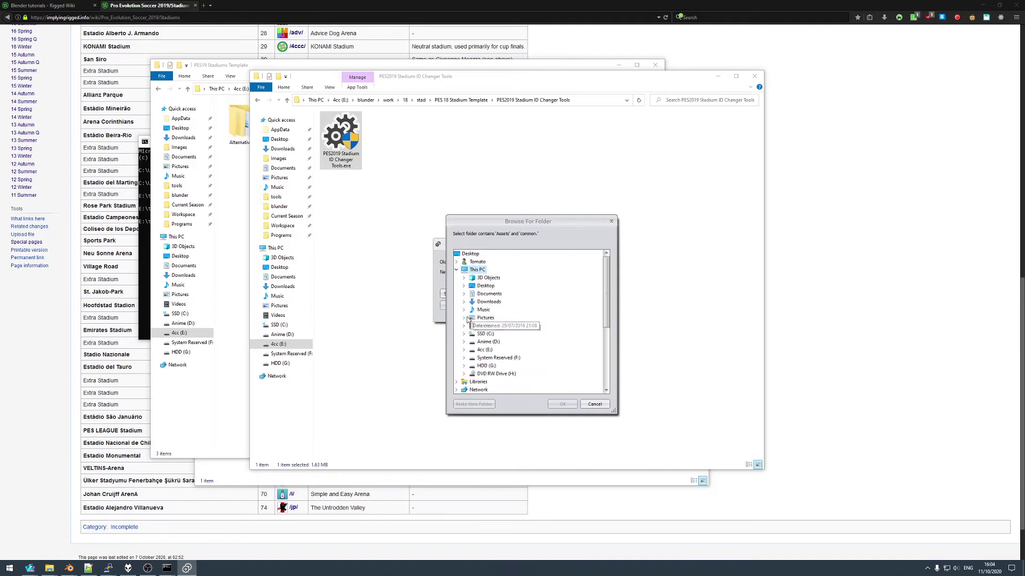
pyautogui.click(464, 349)
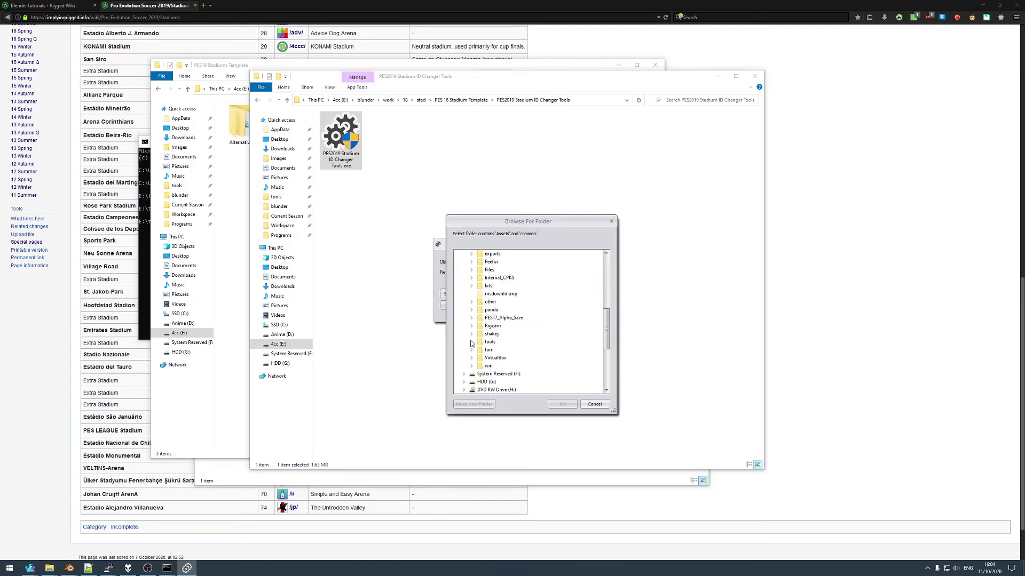
pyautogui.scroll(3, 477, 291)
pyautogui.click(471, 326)
pyautogui.click(482, 366)
pyautogui.scroll(-7, 482, 369)
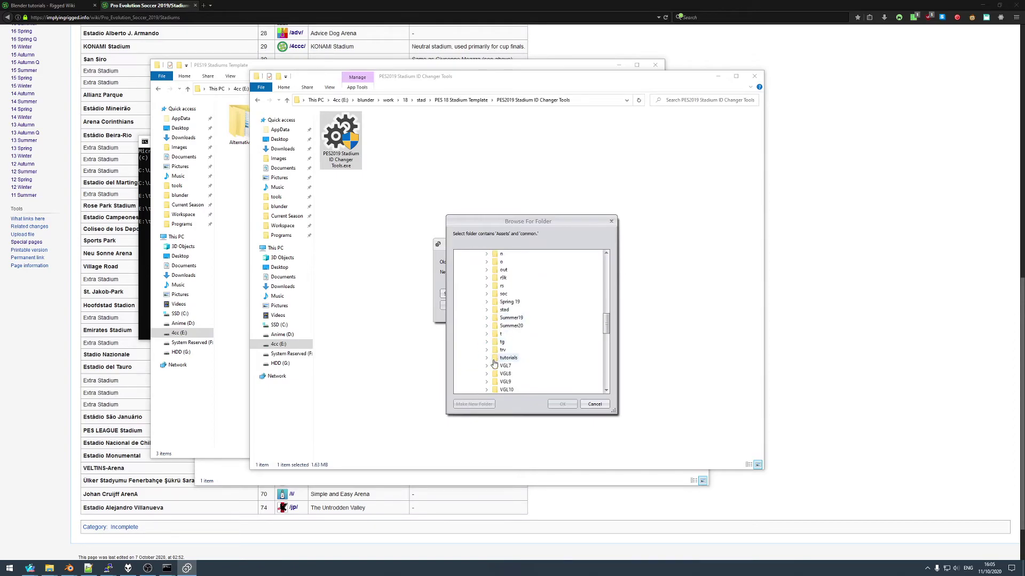
pyautogui.scroll(-3, 490, 360)
pyautogui.click(488, 358)
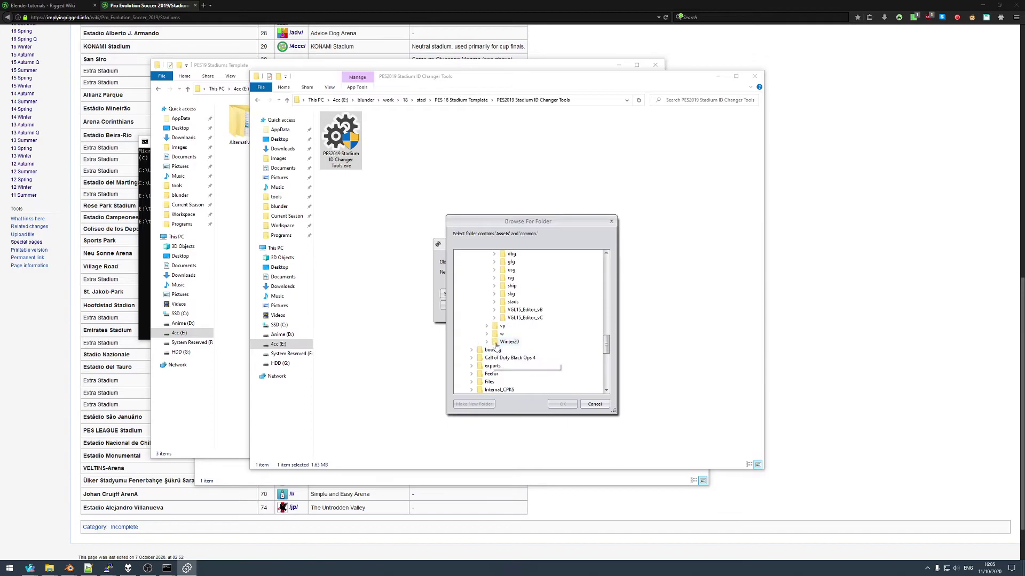
# - Choose the Template folder inside stads\Tutorial\PES19 Stadiums Template as the folder to convert
pyautogui.click(494, 304)
pyautogui.scroll(-4, 499, 369)
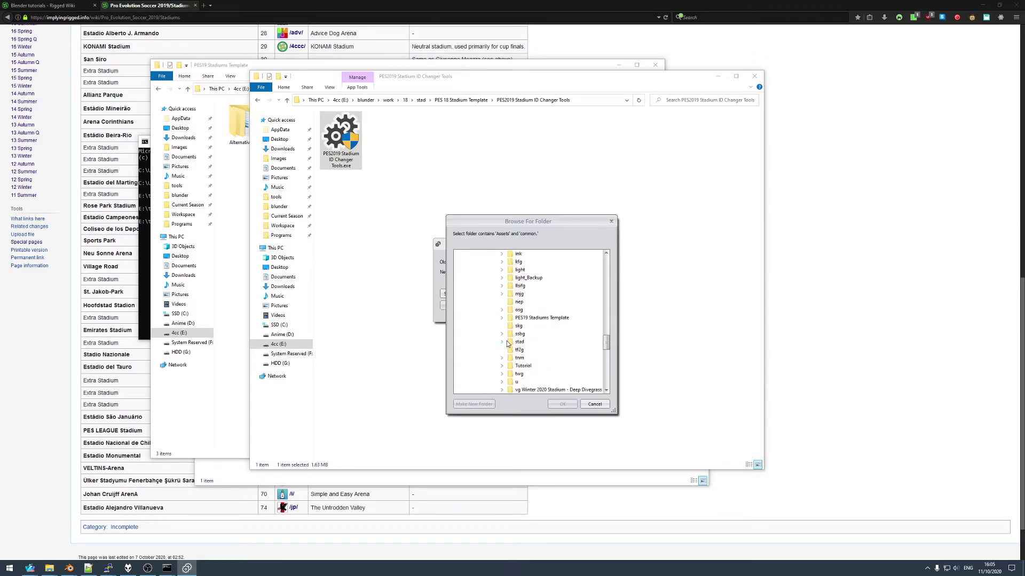
pyautogui.click(502, 366)
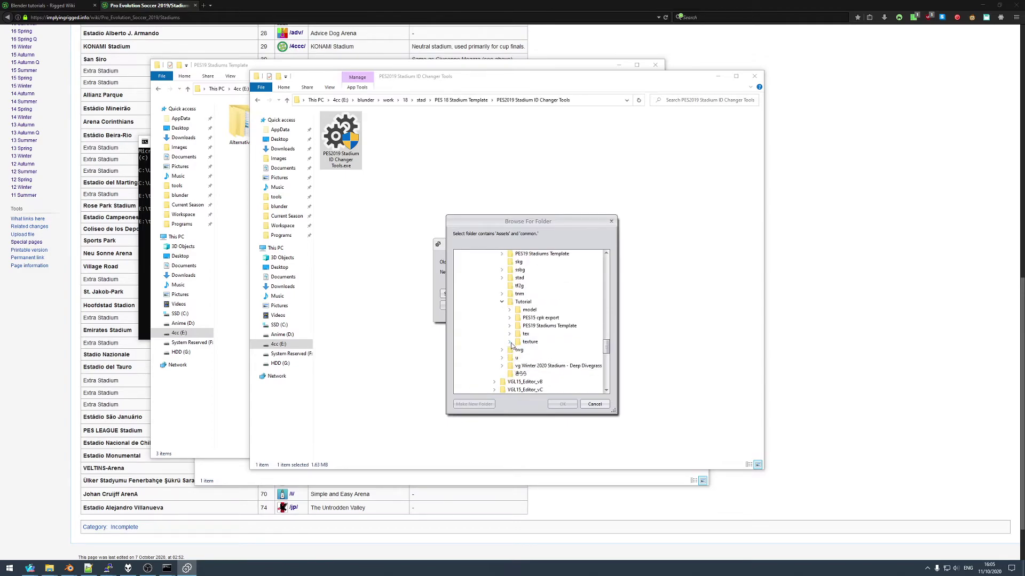
pyautogui.click(509, 326)
pyautogui.click(517, 341)
pyautogui.click(540, 341)
pyautogui.click(562, 404)
# - Change the template's stadium ID to st043, extracting the archives beforehand and repacking them, and close the ID changer
pyautogui.click(477, 273)
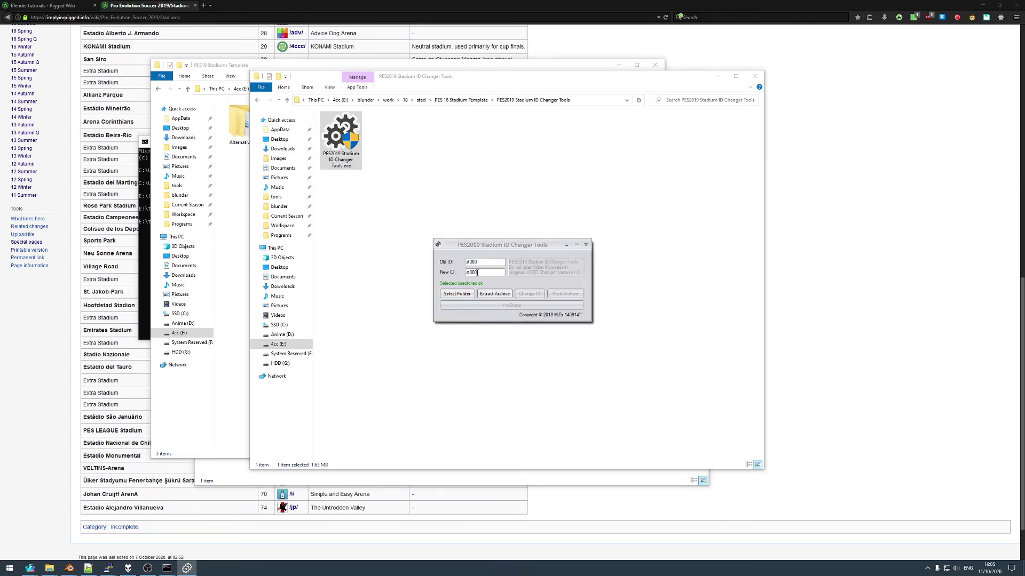
pyautogui.click(490, 293)
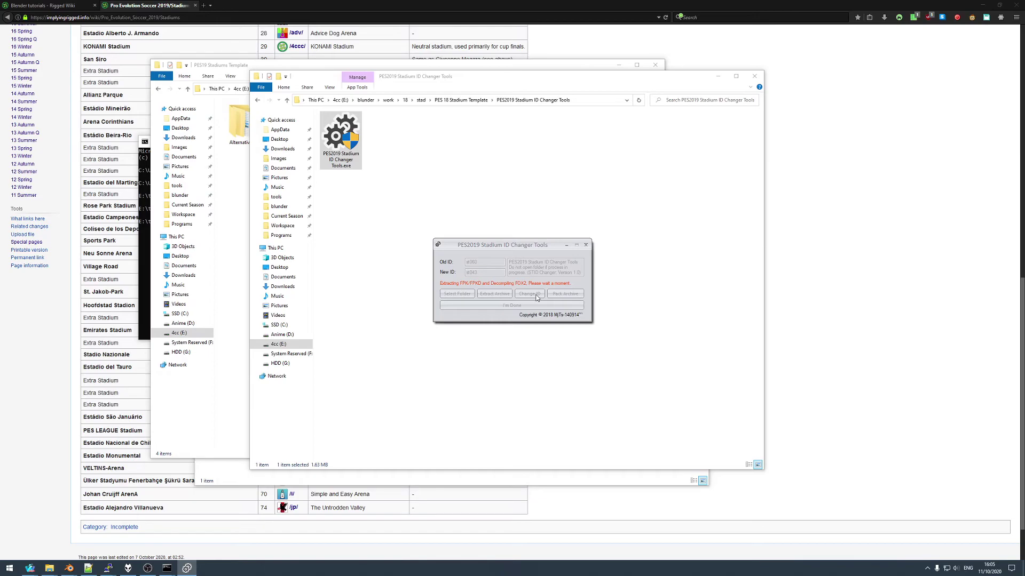
pyautogui.click(536, 295)
pyautogui.click(563, 295)
pyautogui.click(512, 306)
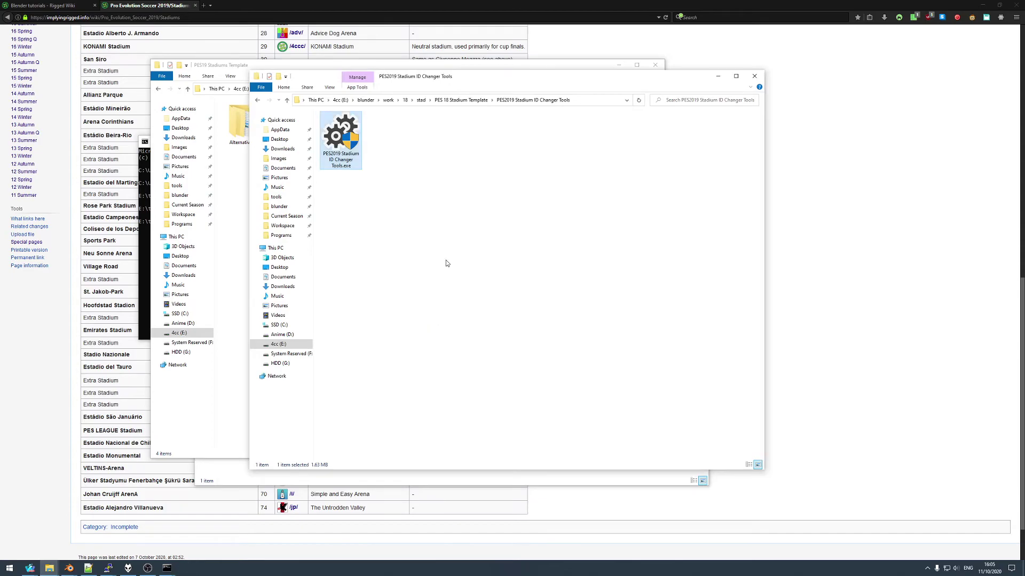
# - Copy the Asset and common folders from PES19 Stadiums Template\Template and return to the Tutorial folder
pyautogui.moveTo(368, 80); pyautogui.dragTo(466, 75)
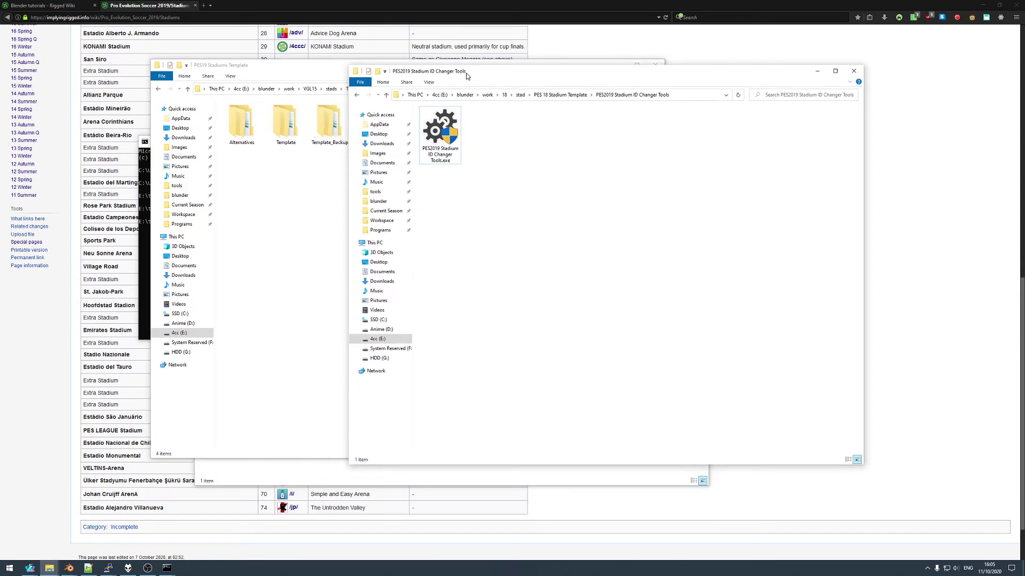
pyautogui.click(287, 184)
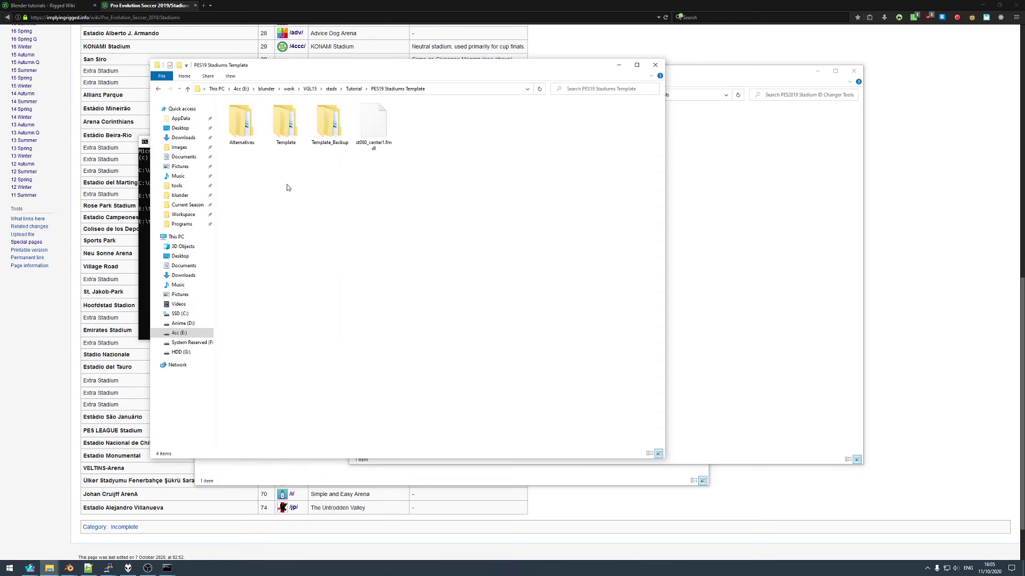
pyautogui.doubleClick(286, 122)
pyautogui.hotkey('ctrl', 'a')
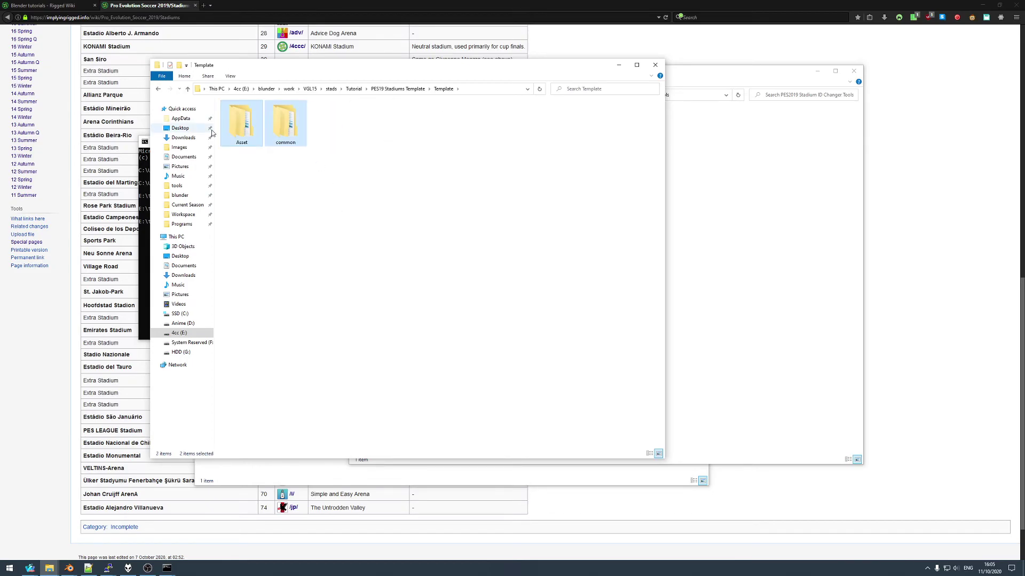
pyautogui.click(392, 89)
pyautogui.click(354, 89)
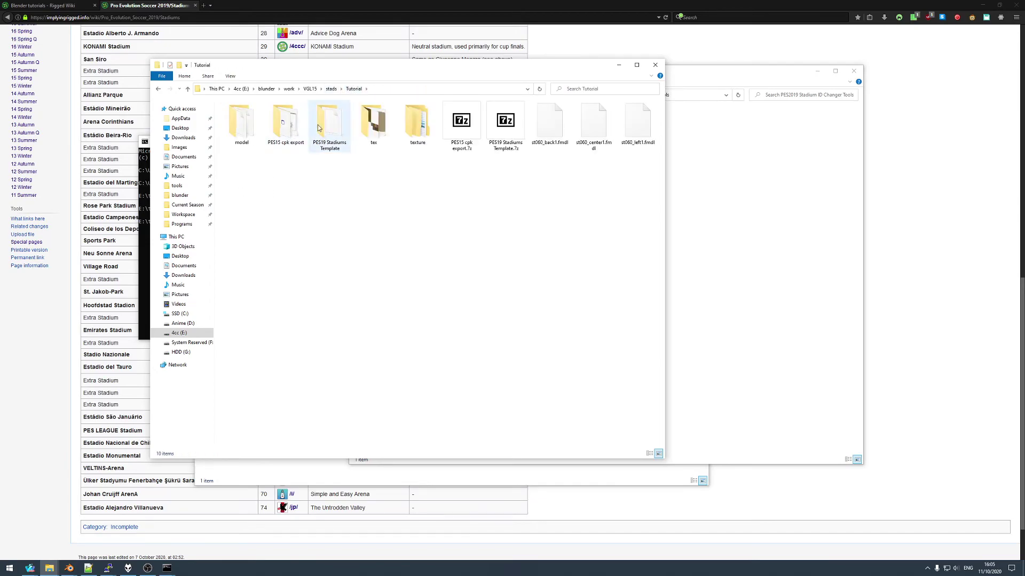
# - Replace the Asset and common folders in PES15 cpk export\stad with the copied ones, permanently deleting the old pair
pyautogui.doubleClick(286, 121)
pyautogui.doubleClick(242, 122)
pyautogui.hotkey('ctrl', 'a')
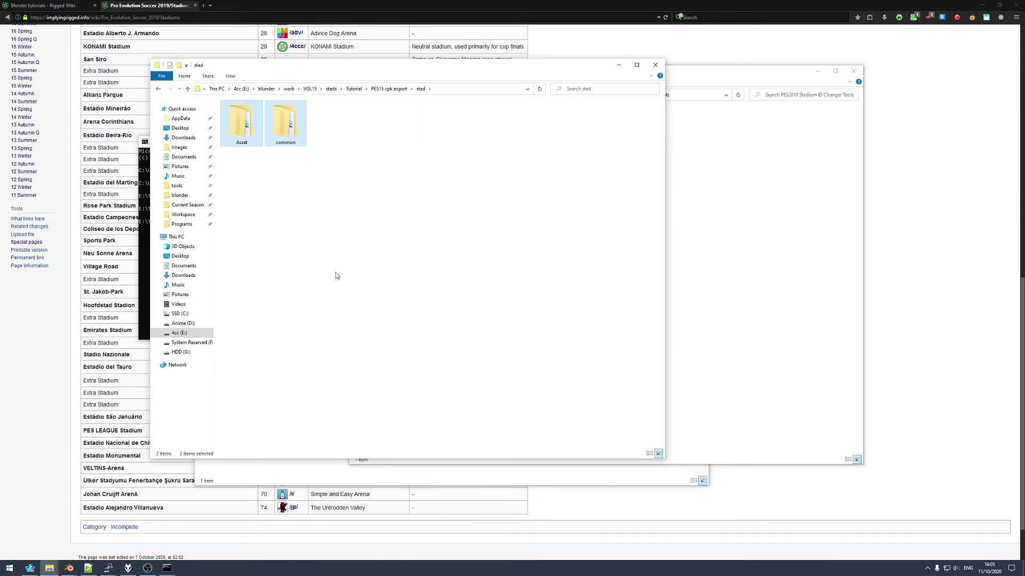
pyautogui.hotkey('shift', 'Delete')
pyautogui.click(541, 291)
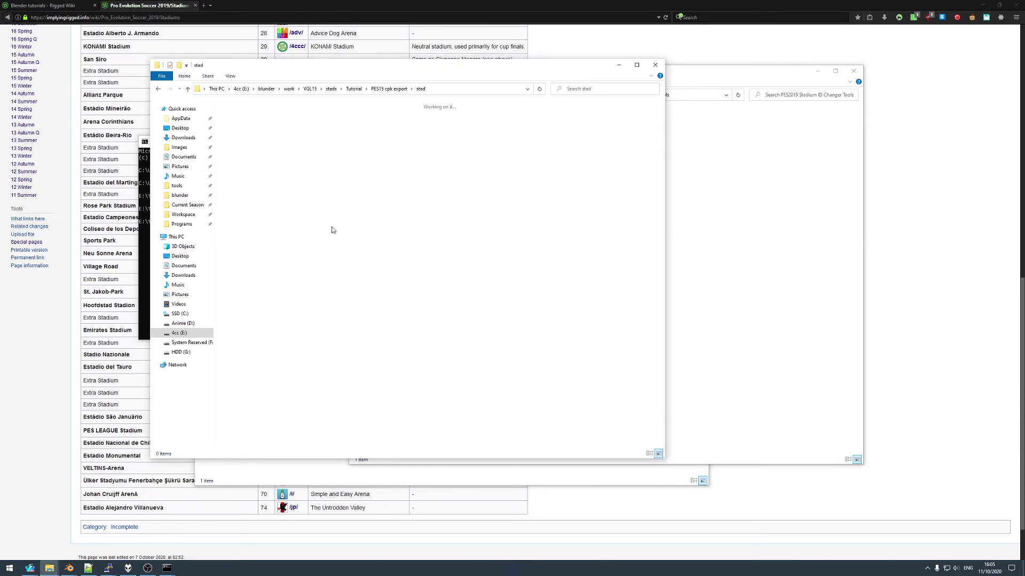
pyautogui.click(393, 89)
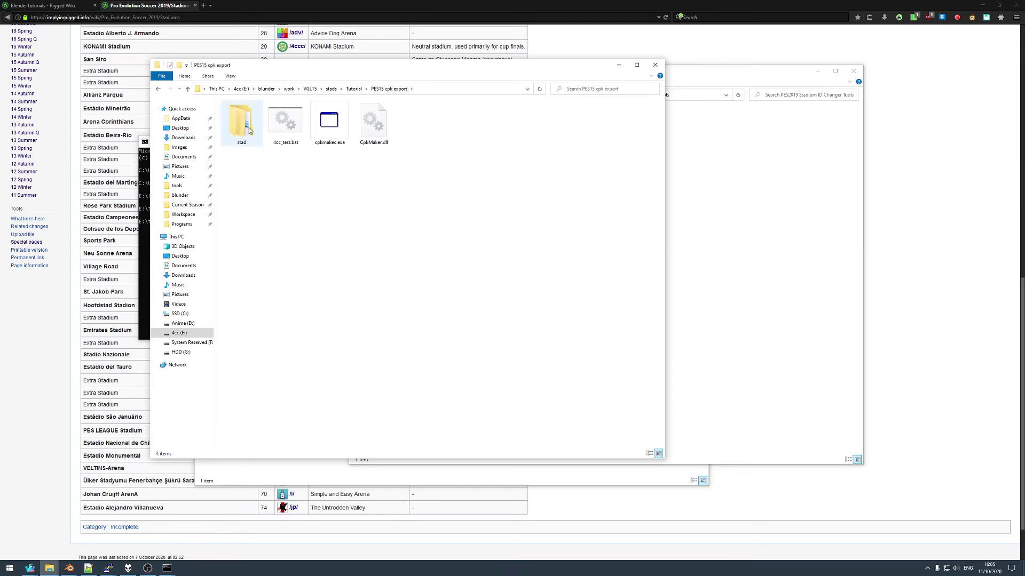
# - Rerun 4cc_test in the administrator Command Prompt to rebuild 4cc_32_stadiums2.cpk and copy it to the game's download folder
pyautogui.moveTo(167, 568)
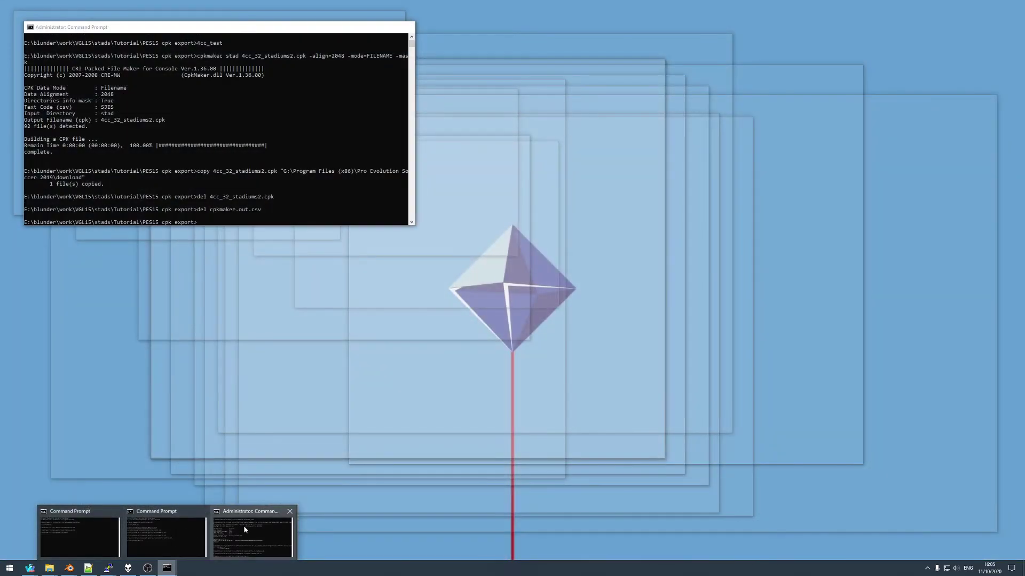
pyautogui.click(231, 531)
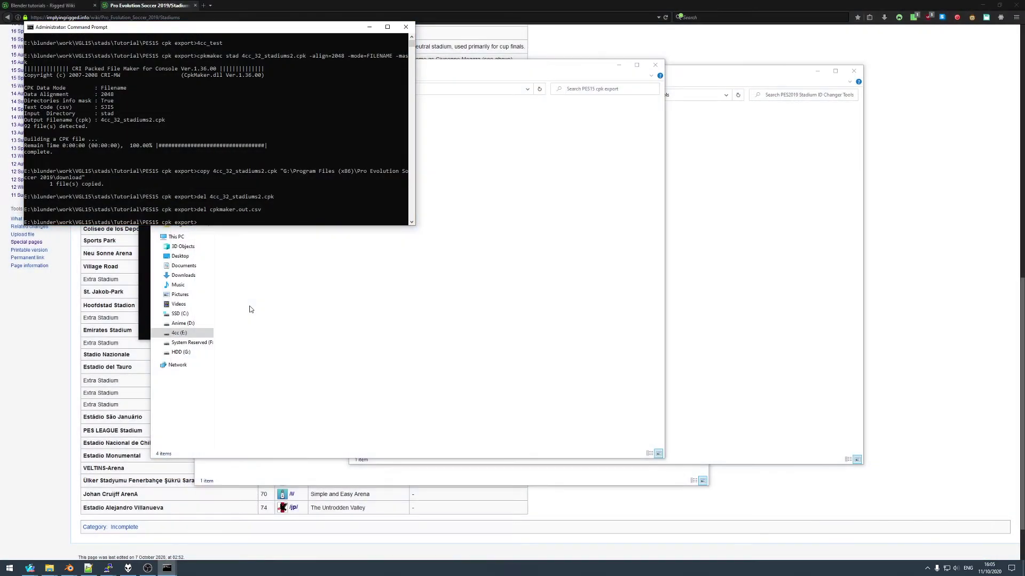
pyautogui.click(341, 296)
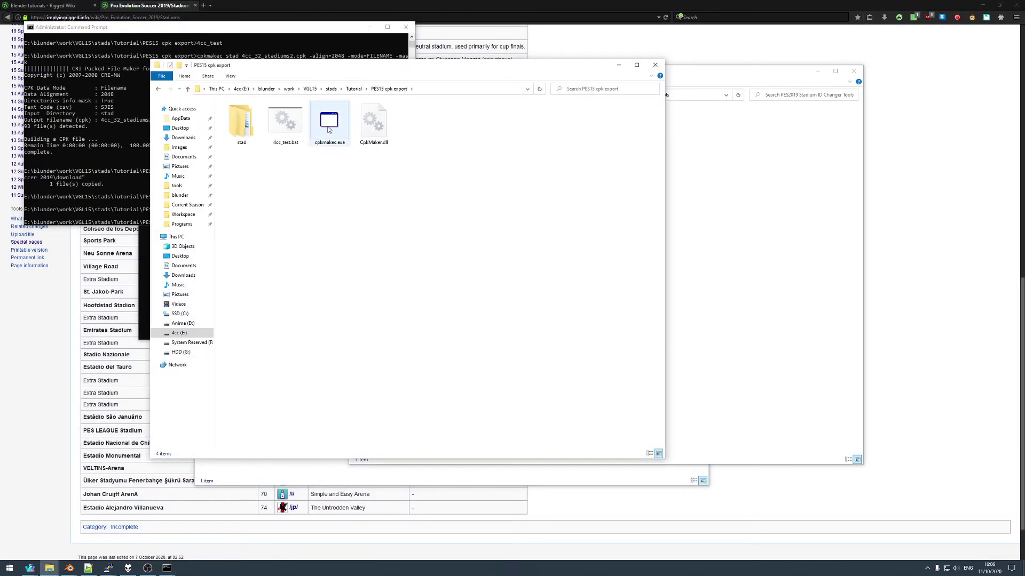
# - Launch PES2019.exe from the Pro Evolution Soccer 2019 folder and proceed past the title screen to the match team selection
pyautogui.moveTo(49, 569)
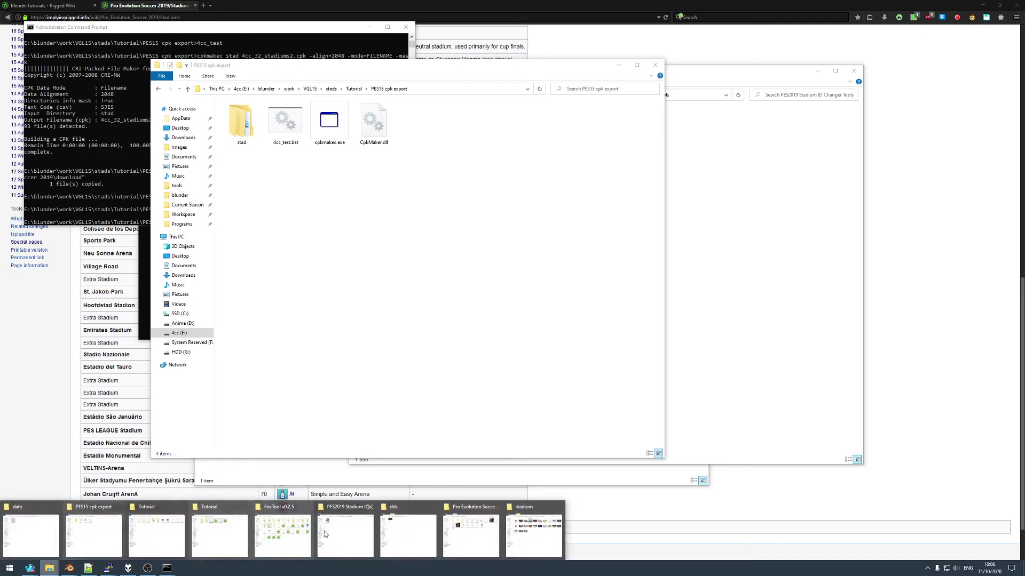
pyautogui.click(471, 530)
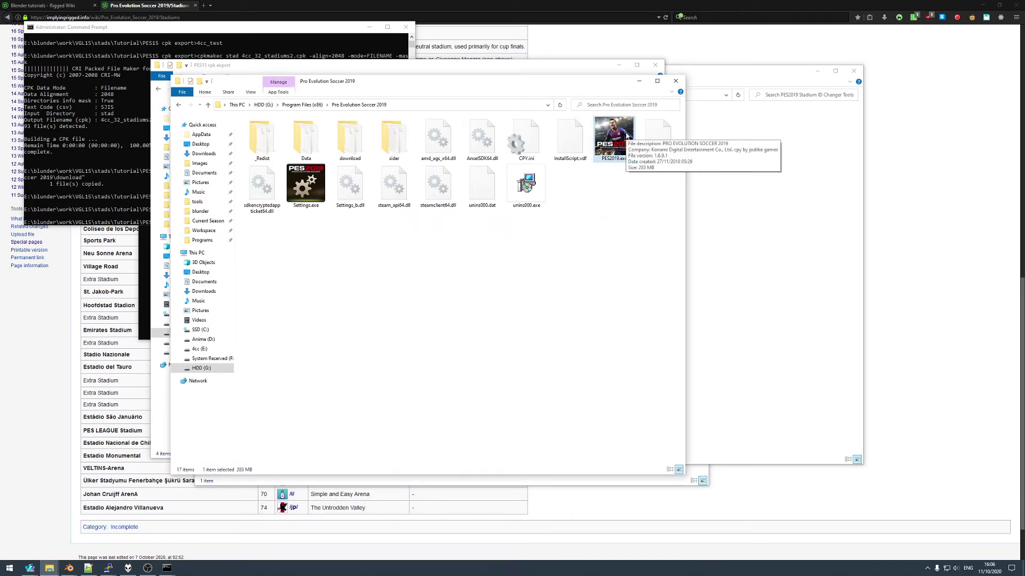
pyautogui.doubleClick(627, 135)
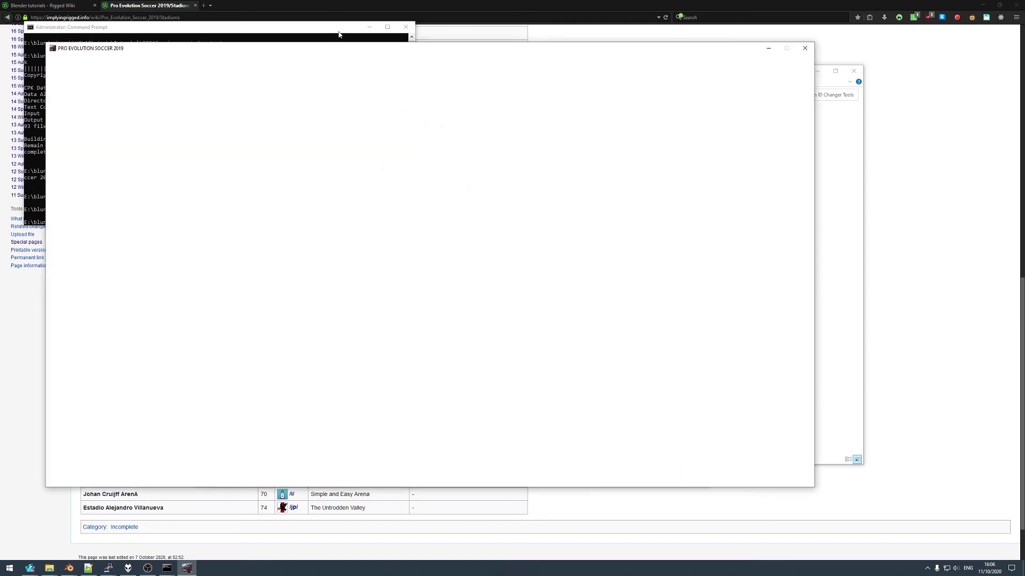
pyautogui.moveTo(329, 56); pyautogui.dragTo(453, 41)
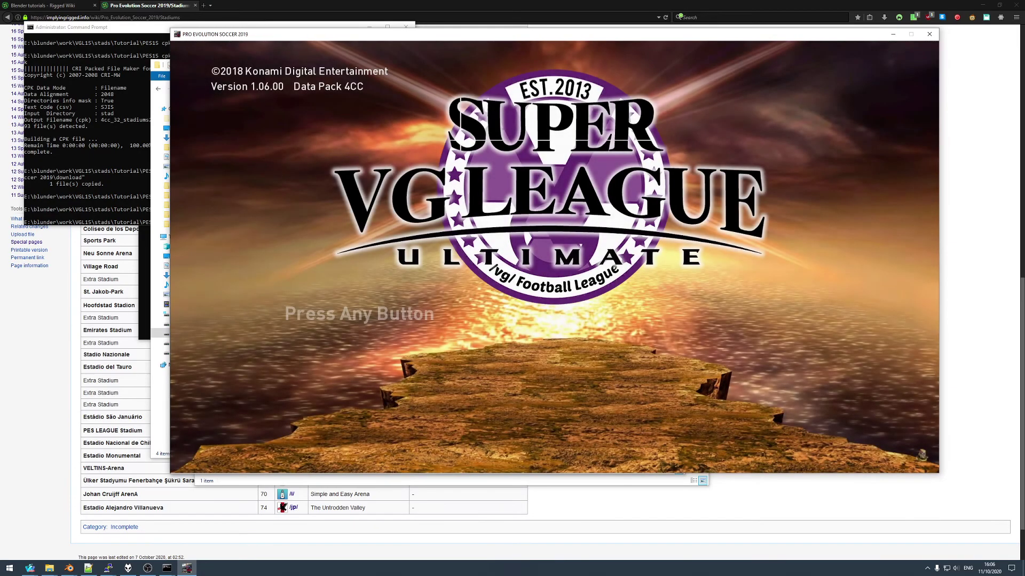
pyautogui.press('Return')
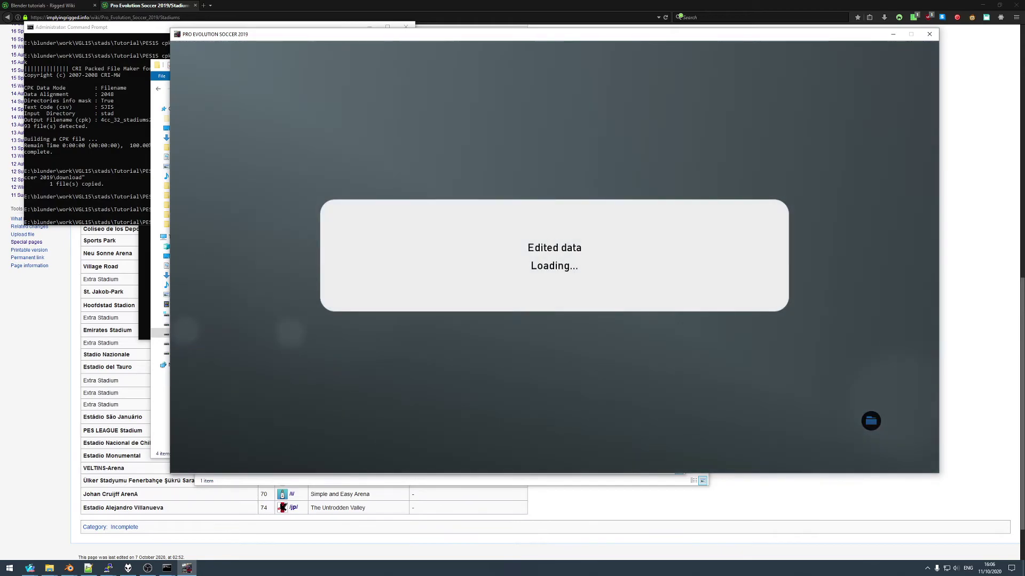
pyautogui.press('Return')
pyautogui.press('Return')
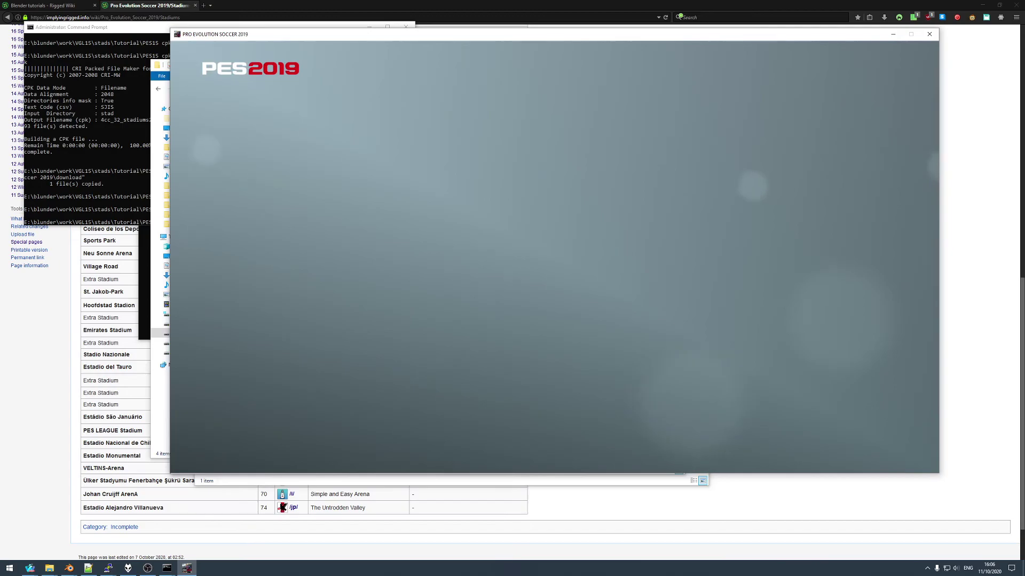
pyautogui.press('Return')
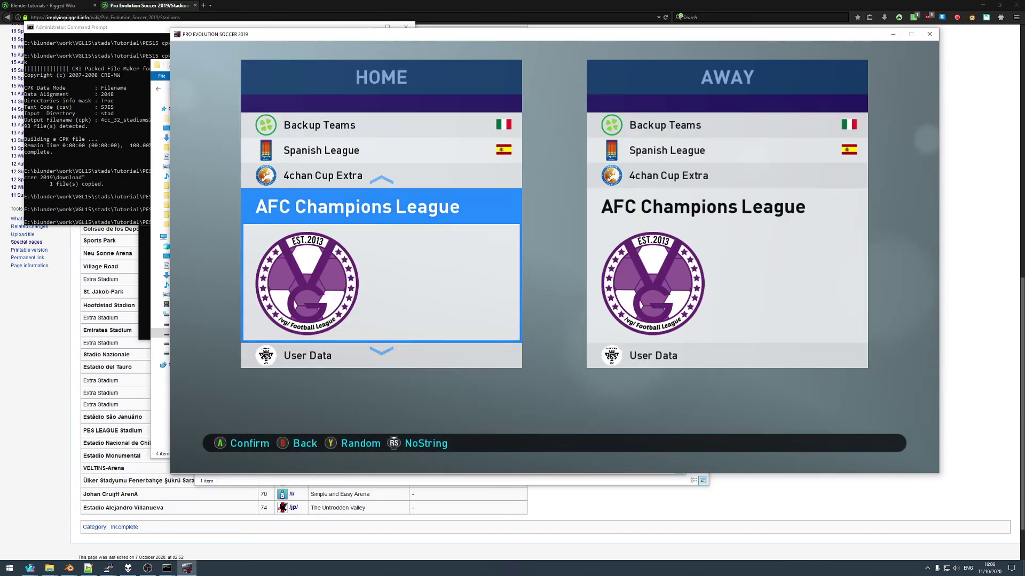
# - Select /a/ as both the home and the away team for the match
pyautogui.press('Up')
pyautogui.press('Up')
pyautogui.press('Up')
pyautogui.press('Up')
pyautogui.press('Return')
pyautogui.press('Down')
pyautogui.press('Return')
pyautogui.press('Up')
pyautogui.press('Up')
pyautogui.press('Up')
pyautogui.press('Return')
pyautogui.press('Down')
pyautogui.press('Return')
# - Set the match stadium to Estadio Campeones and leave the stadium settings
pyautogui.press('Left')
pyautogui.press('Return')
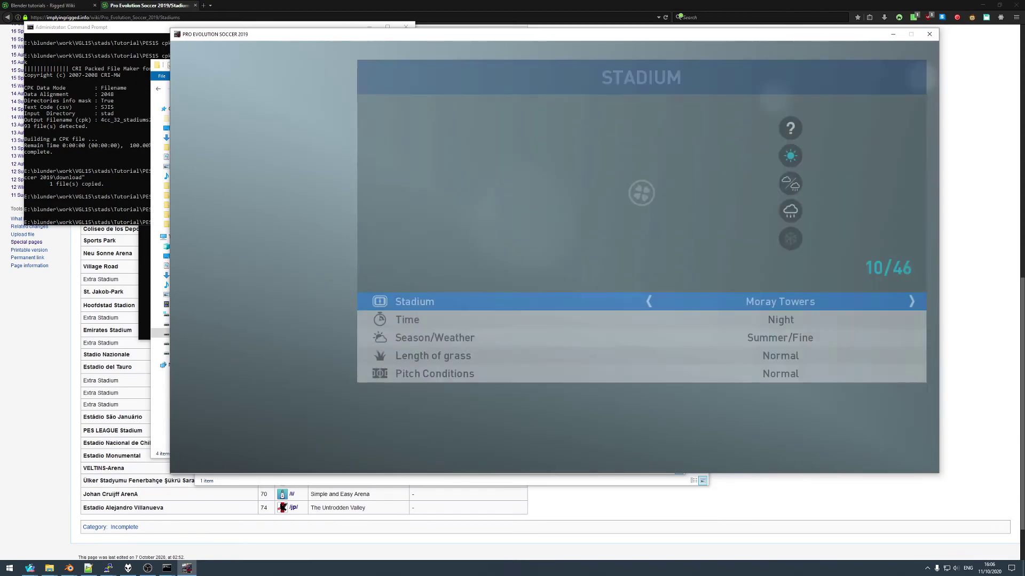
pyautogui.press('Right')
pyautogui.press('Right')
pyautogui.press('Right')
pyautogui.press('Right')
pyautogui.press('Right')
pyautogui.press('Right')
pyautogui.press('Right')
pyautogui.press('Right')
pyautogui.press('Right')
pyautogui.press('Right')
pyautogui.press('Right')
pyautogui.press('Right')
pyautogui.press('Right')
pyautogui.press('Right')
pyautogui.press('Right')
pyautogui.press('Right')
pyautogui.press('Right')
pyautogui.press('Right')
pyautogui.press('Right')
pyautogui.press('Right')
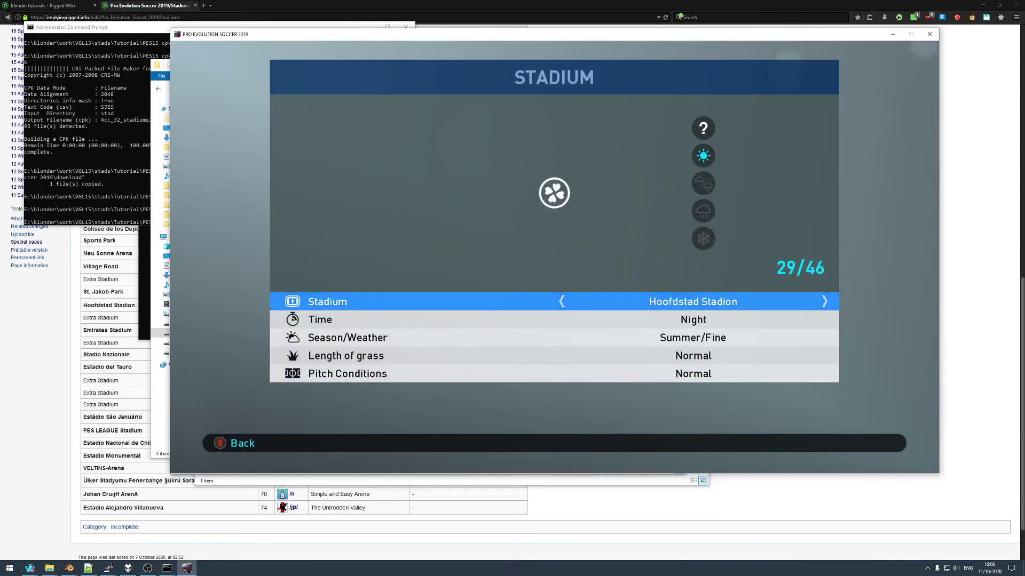
pyautogui.press('Left')
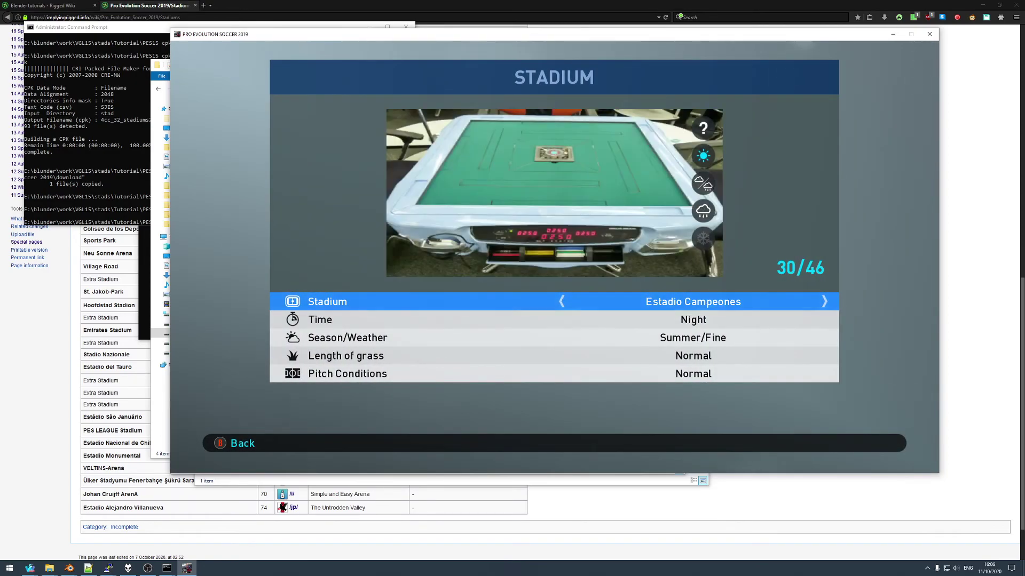
pyautogui.press('Escape')
# - Start the match to examine the custom pitch and stadium in play, then pause it and close the game
pyautogui.press('Right')
pyautogui.press('Return')
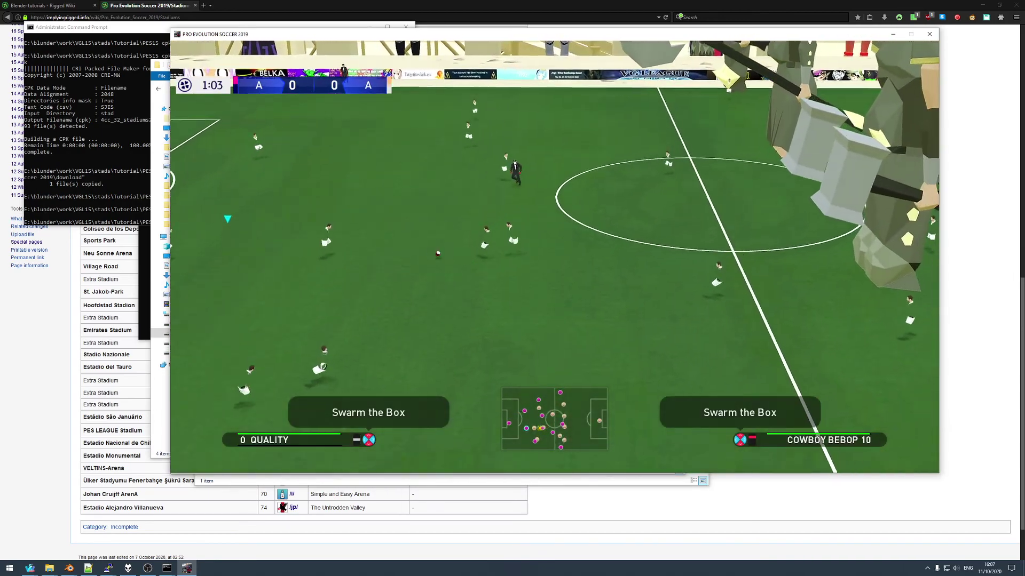
pyautogui.press('Escape')
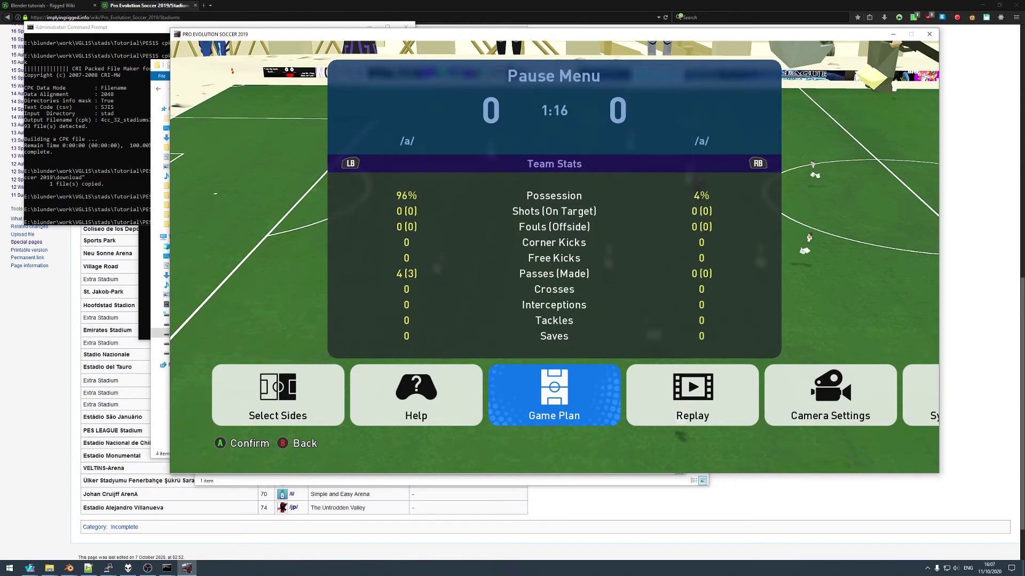
pyautogui.click(929, 33)
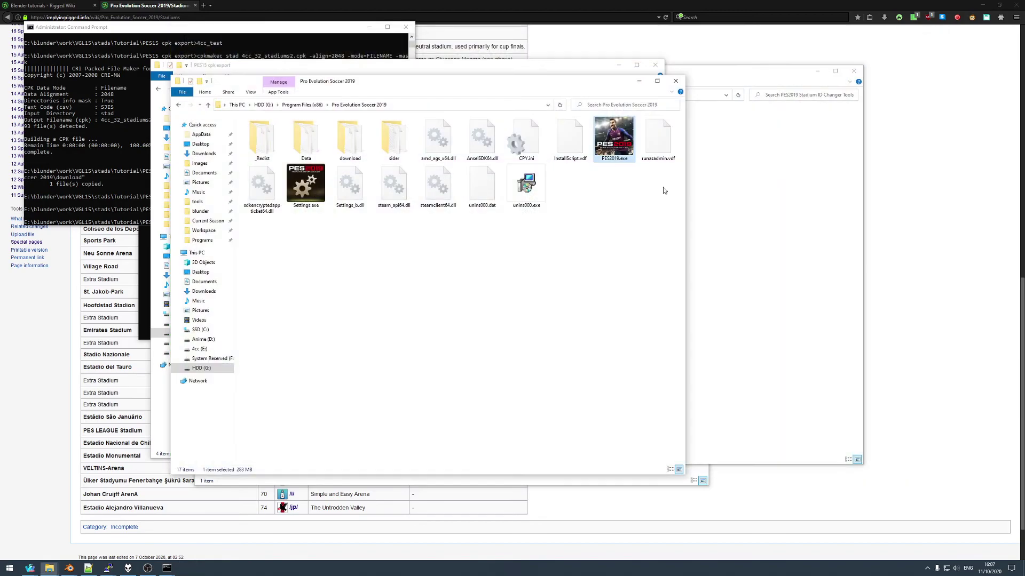
# - Move the game folder window aside and bring the PES15 cpk export folder window to the front
pyautogui.moveTo(314, 84); pyautogui.dragTo(378, 79)
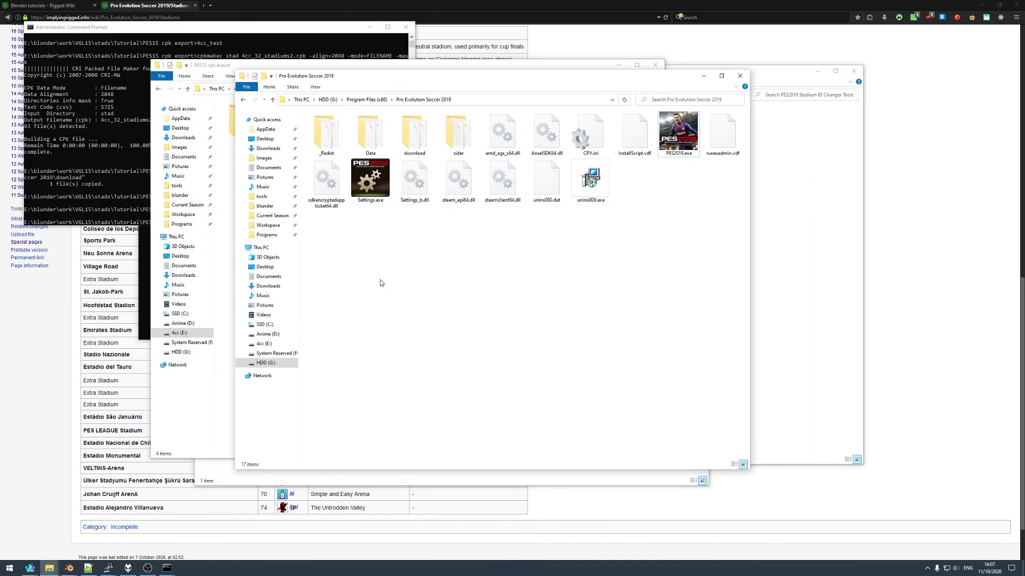
pyautogui.moveTo(49, 568)
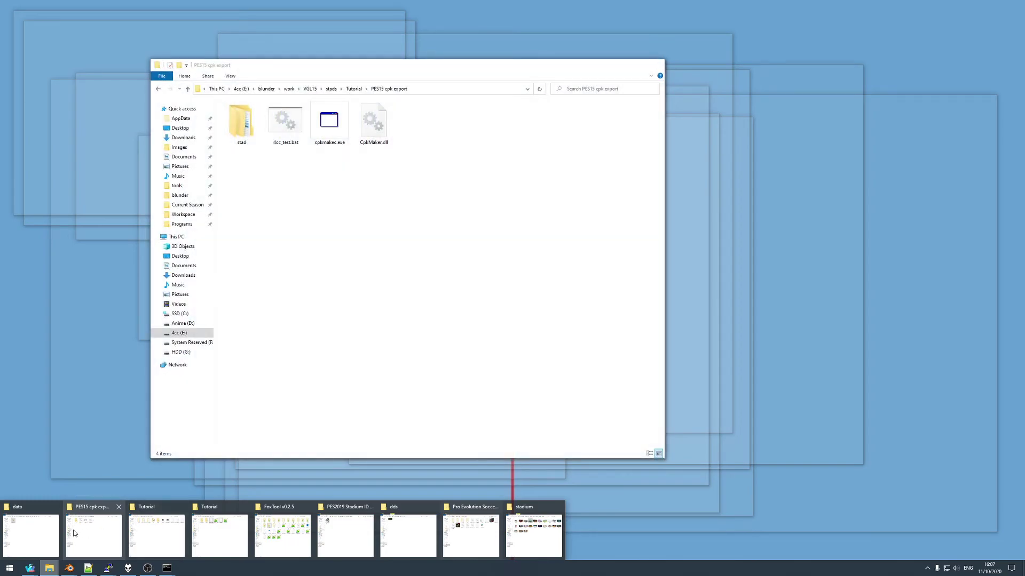
pyautogui.click(74, 533)
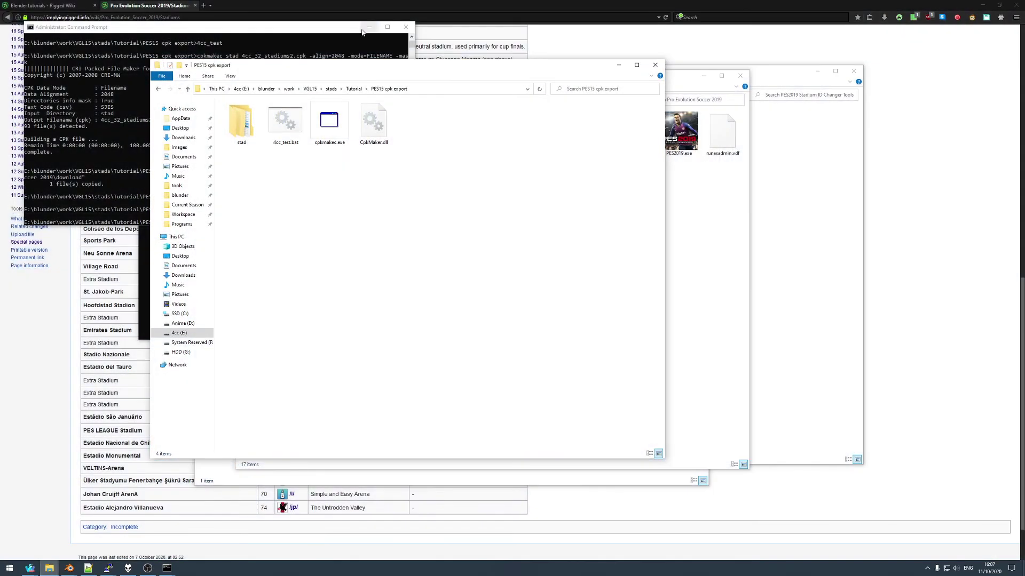
# - Go to the st043 folder under PES15 cpk export in stad\Asset\model\bg
pyautogui.click(330, 89)
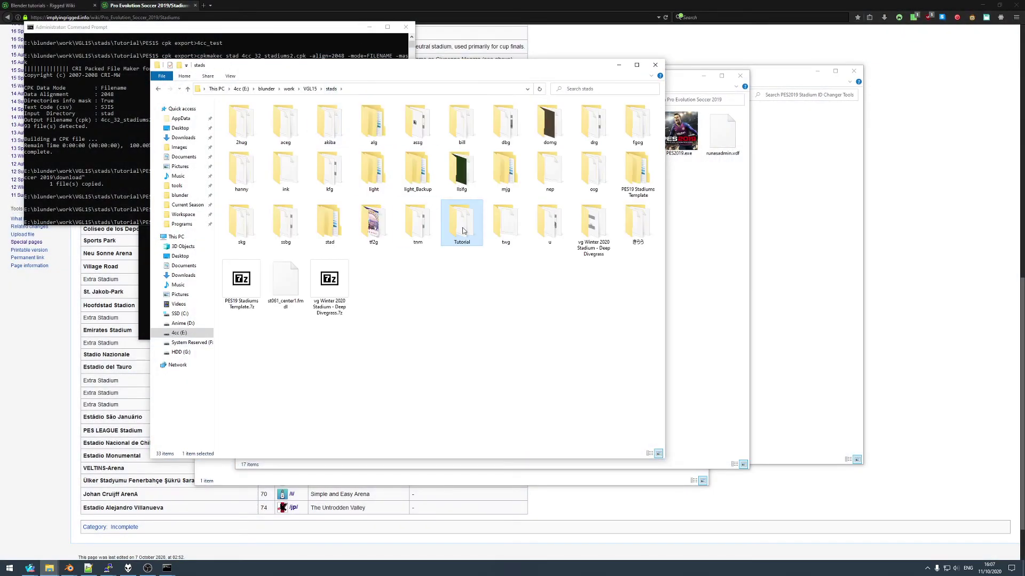
pyautogui.press('Return')
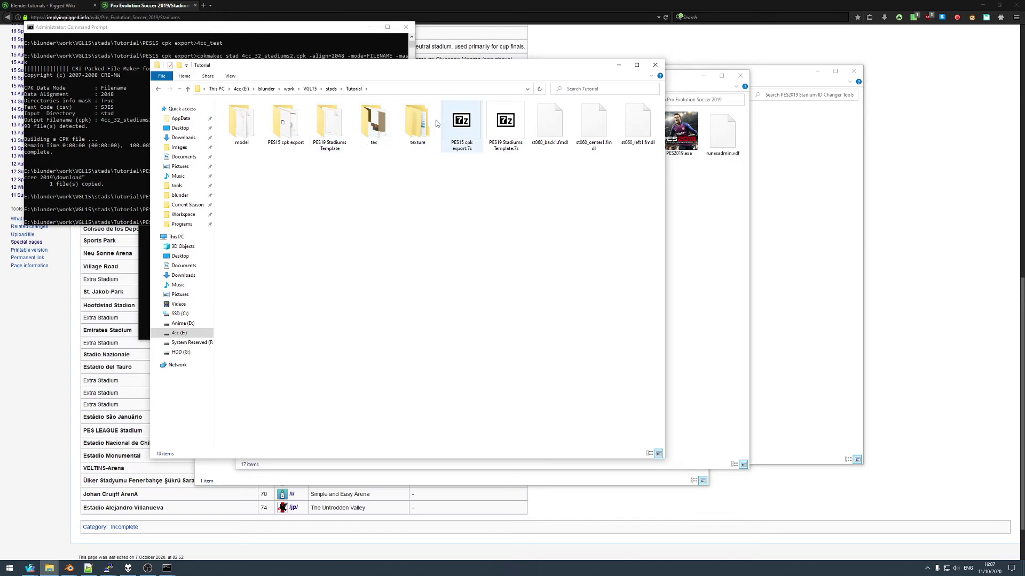
pyautogui.doubleClick(280, 124)
pyautogui.click(238, 122)
pyautogui.doubleClick(238, 122)
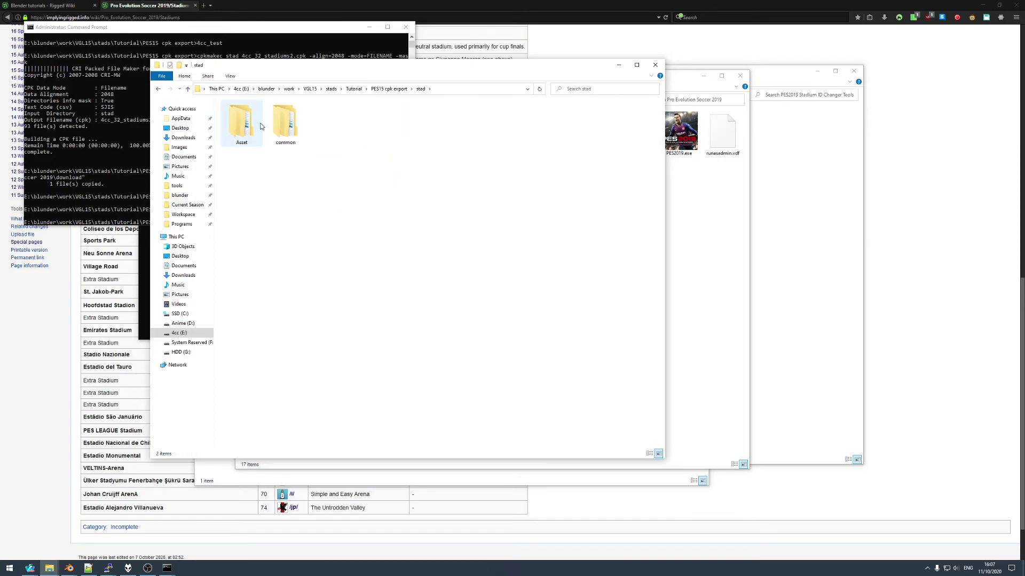
pyautogui.doubleClick(240, 124)
pyautogui.doubleClick(244, 126)
pyautogui.doubleClick(246, 129)
pyautogui.doubleClick(291, 123)
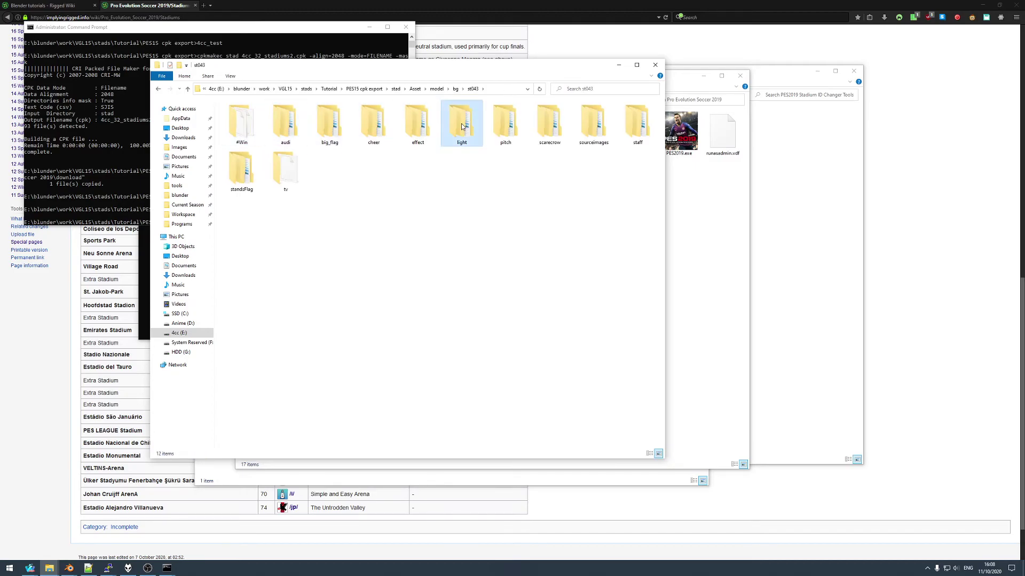
# - Look through the light FPK files in the #Win folder inside st043's light folder
pyautogui.doubleClick(462, 126)
pyautogui.doubleClick(242, 124)
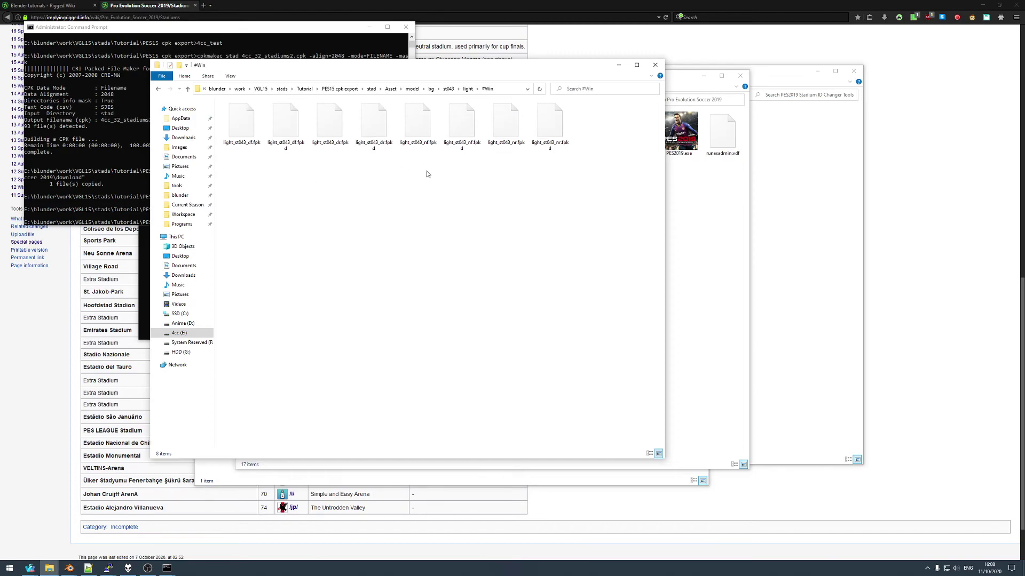
pyautogui.click(466, 89)
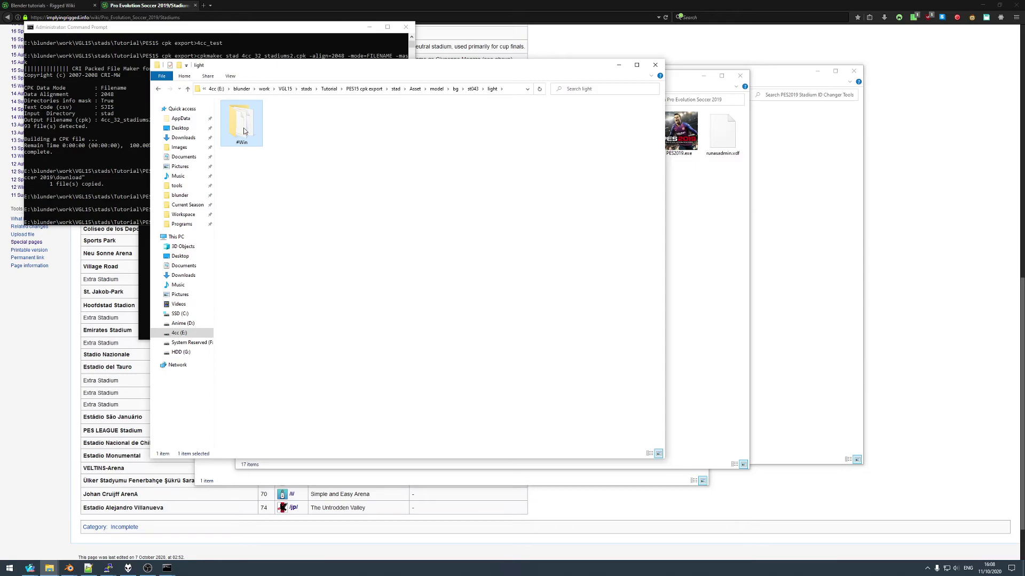
pyautogui.doubleClick(243, 128)
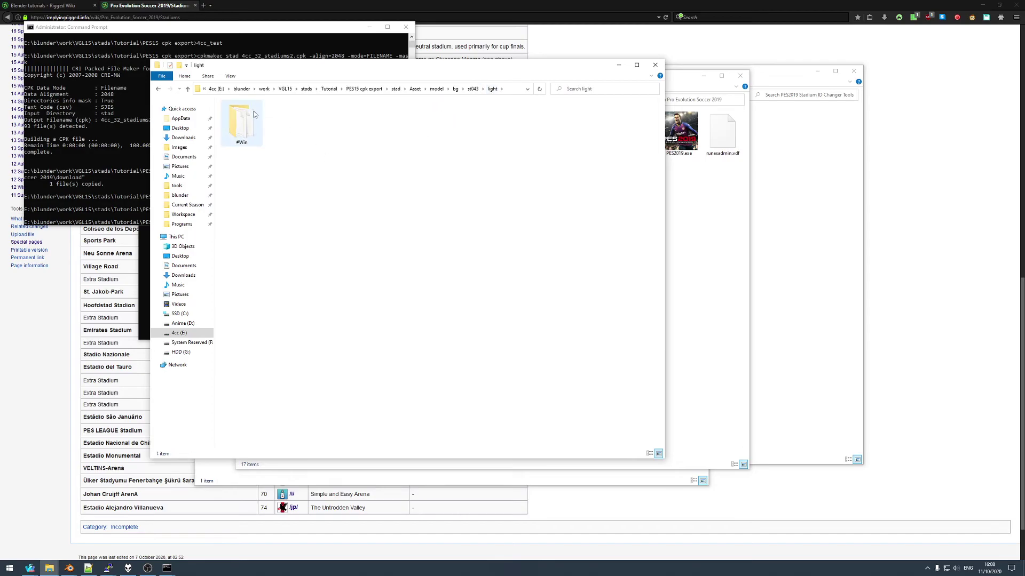
# - Rename the #Win folder inside st043's light folder to #Winn
pyautogui.rightClick(245, 123)
pyautogui.click(290, 320)
pyautogui.click(272, 139)
pyautogui.rightClick(242, 128)
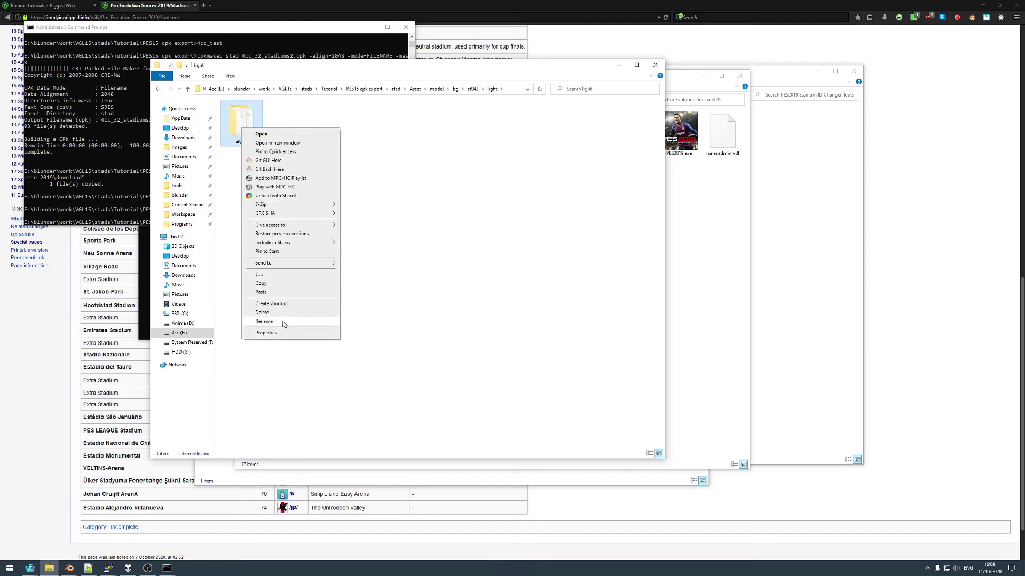
pyautogui.click(284, 322)
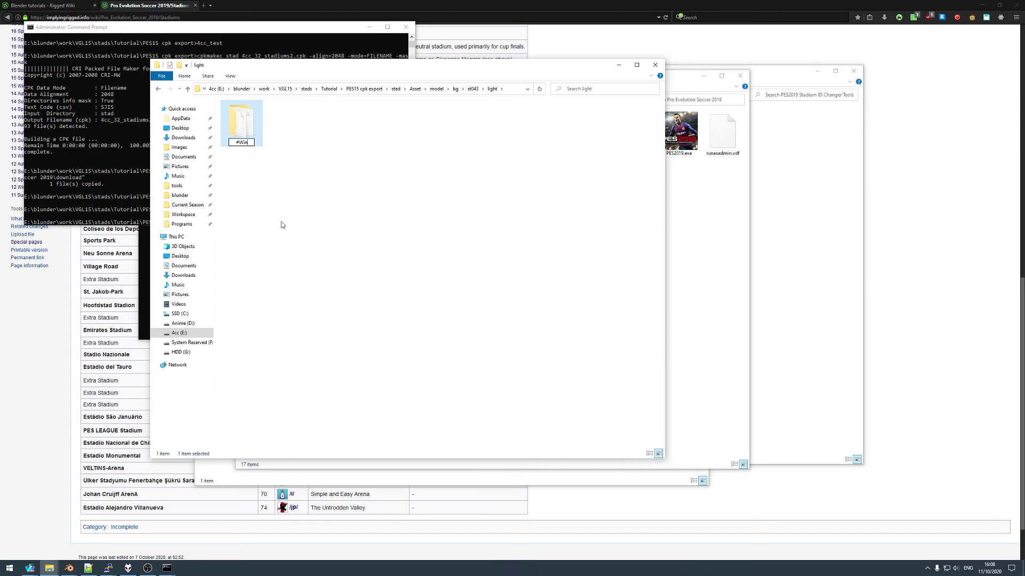
pyautogui.press('Return')
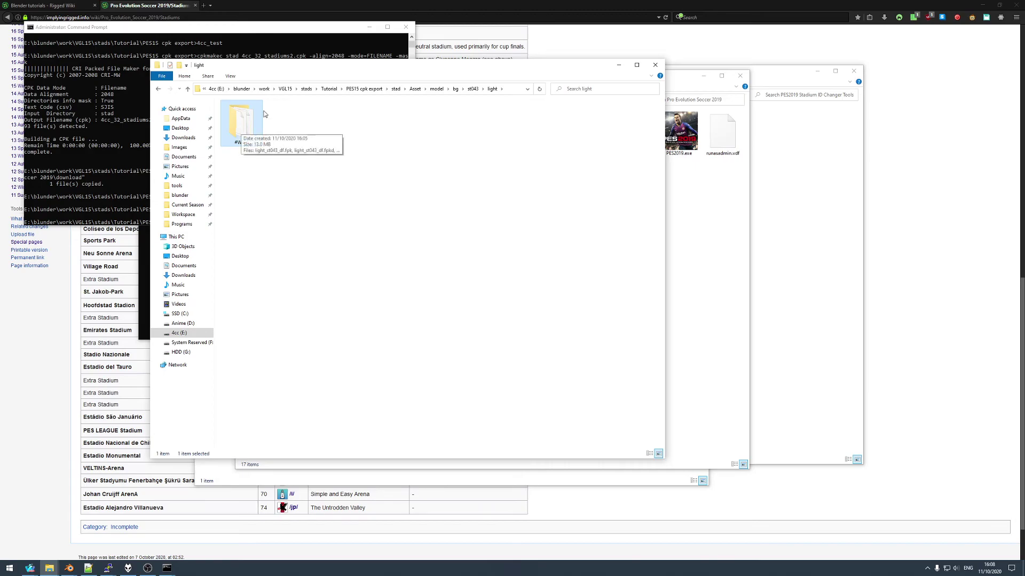
# - Check the renamed light folder's contents, return to the PES15 cpk export folder and bring the administrator command prompt to the front
pyautogui.doubleClick(248, 124)
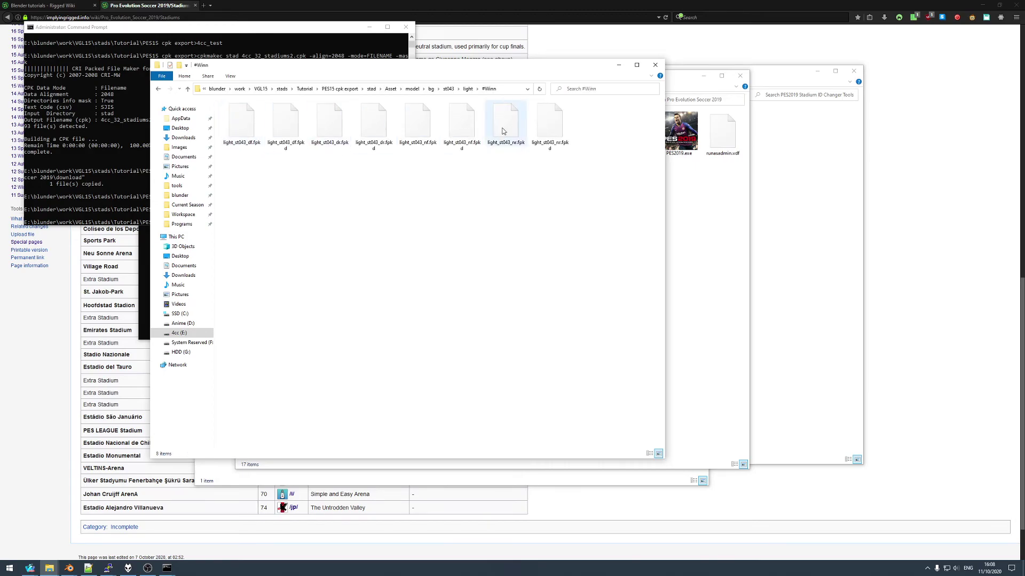
pyautogui.click(460, 90)
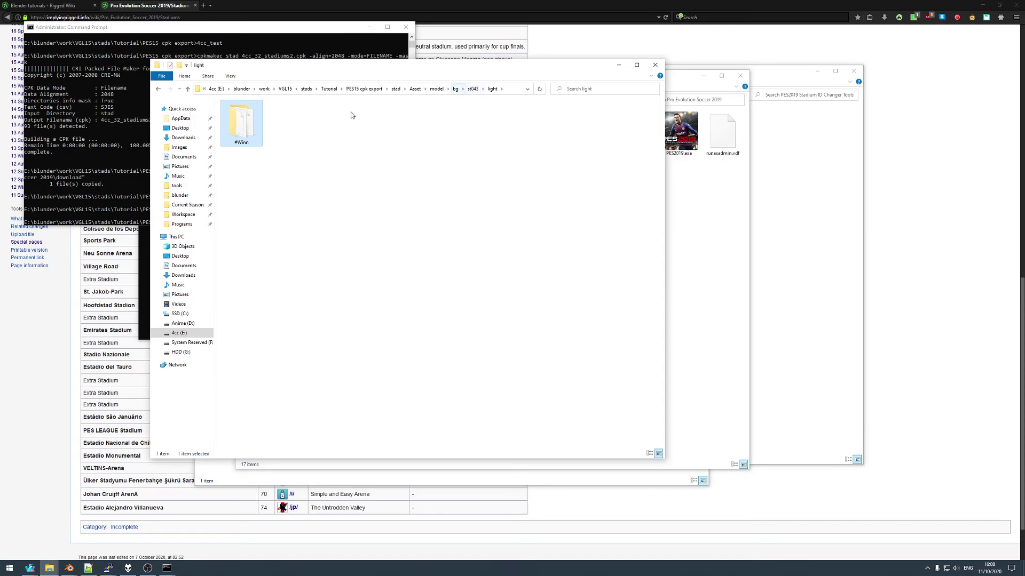
pyautogui.click(344, 164)
pyautogui.click(361, 90)
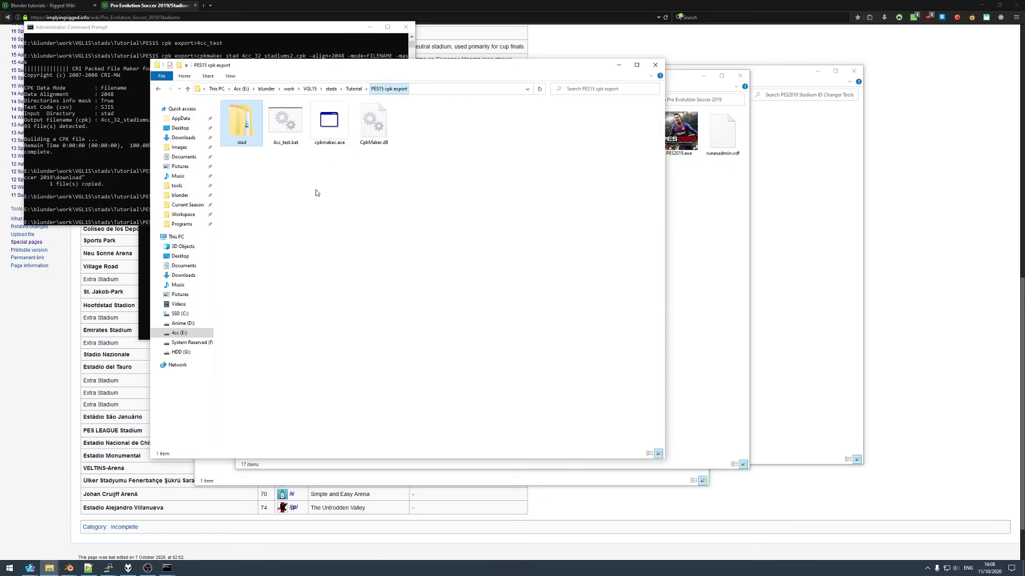
pyautogui.moveTo(169, 570)
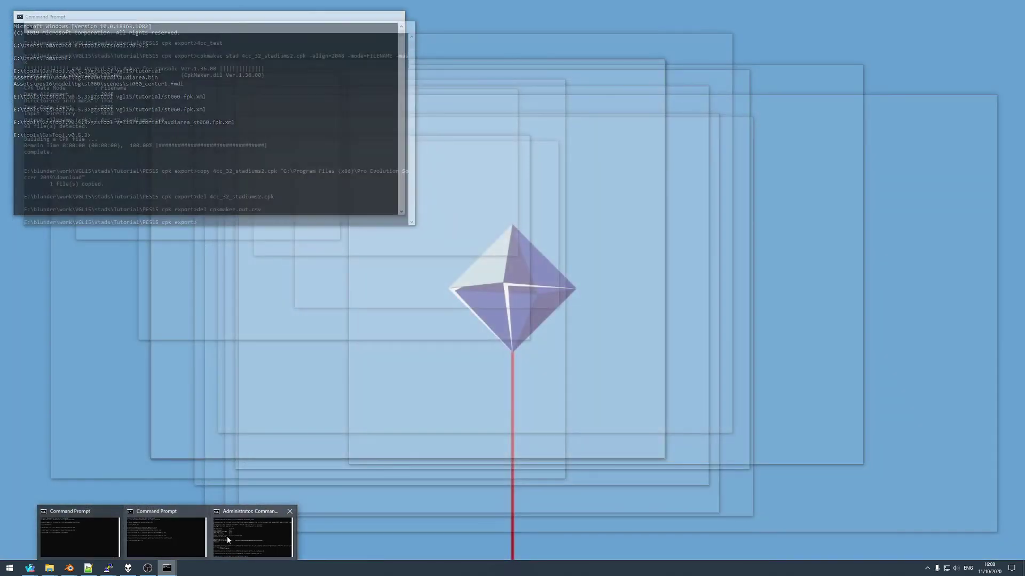
pyautogui.click(226, 536)
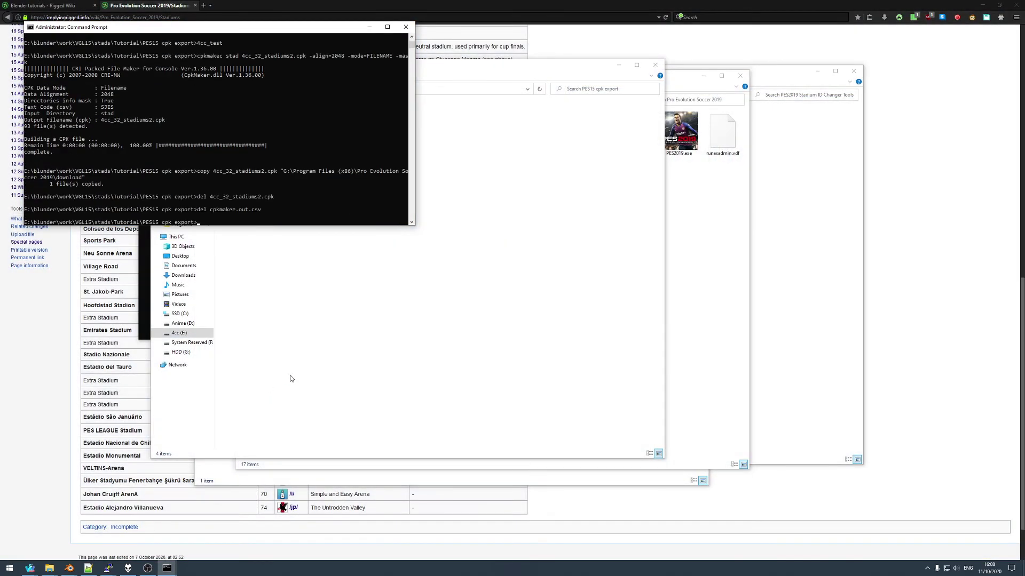
# - Launch PES2019.exe from the game folder and open an exhibition match
pyautogui.click(715, 278)
pyautogui.click(677, 134)
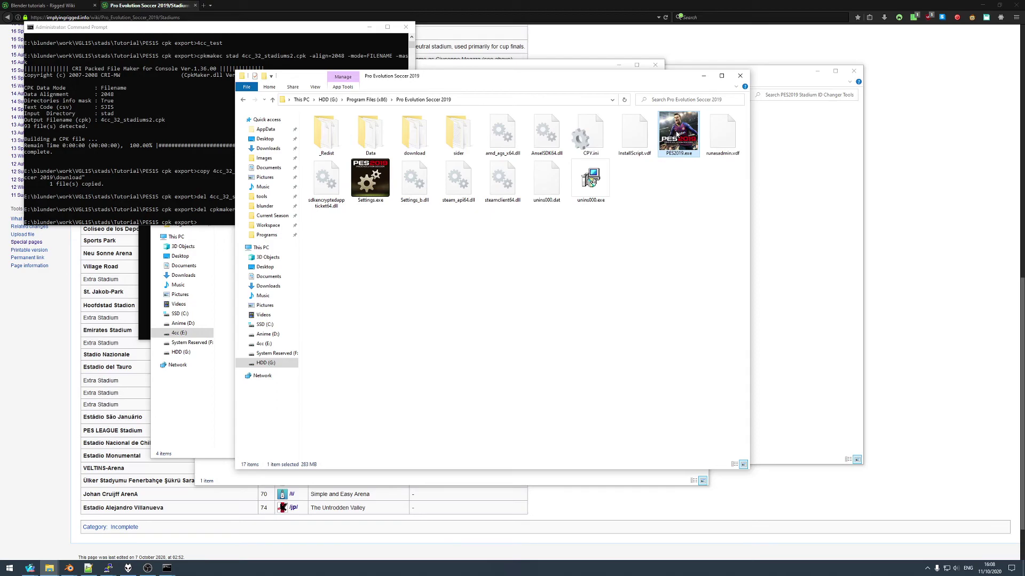
pyautogui.doubleClick(677, 134)
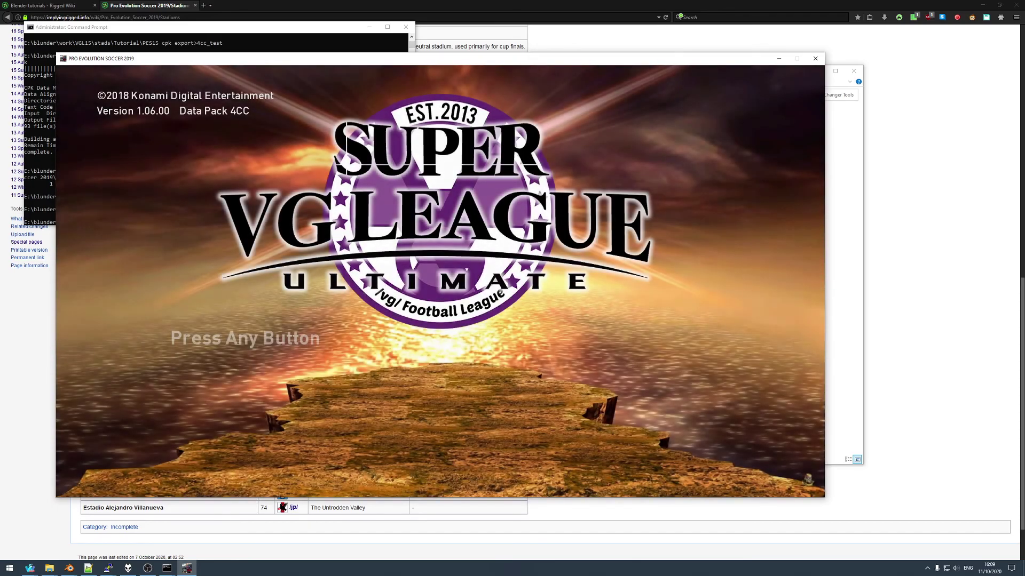
pyautogui.press('Return')
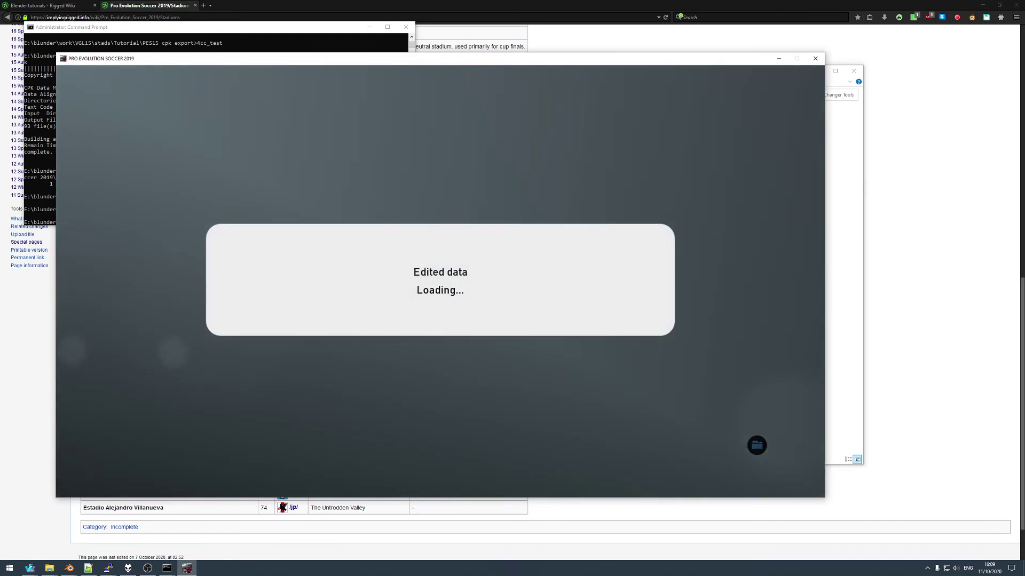
pyautogui.press('Return')
pyautogui.press('e')
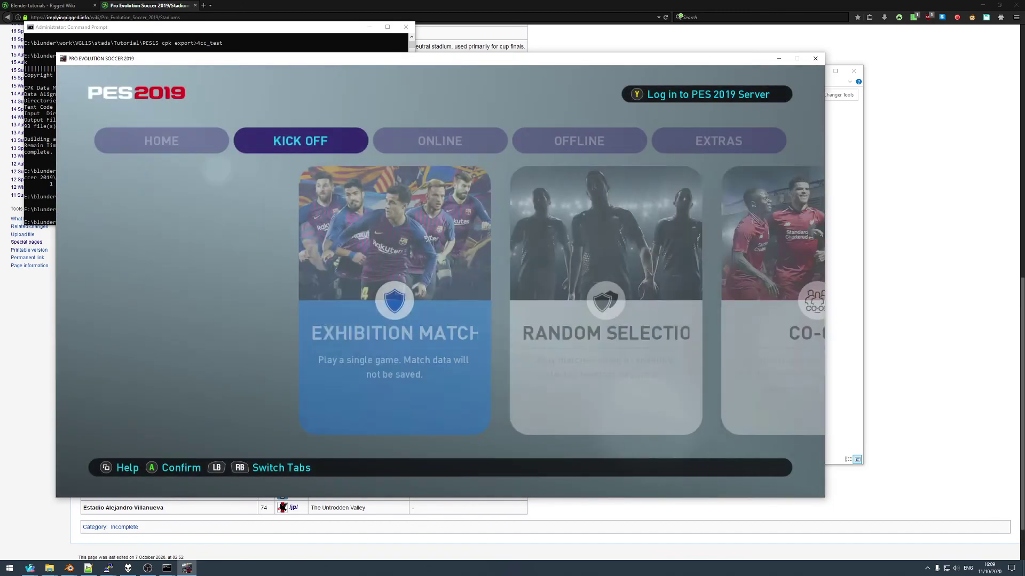
pyautogui.press('Return')
pyautogui.press('Return')
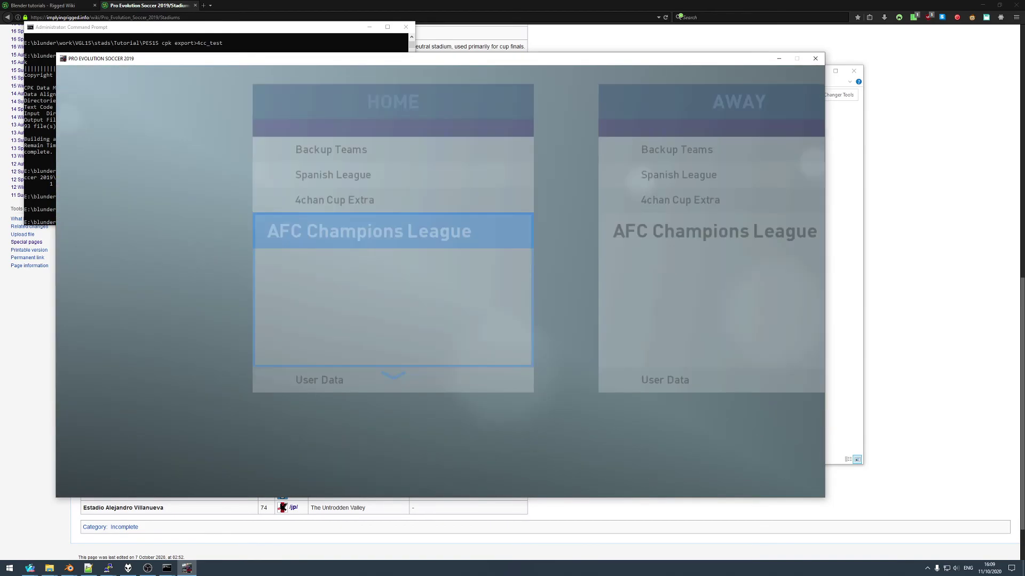
# - Select /a/ from 4chan Cup Main as both the home and the away team, and open the stadium settings
pyautogui.press('Up')
pyautogui.press('Up')
pyautogui.press('Up')
pyautogui.press('Up')
pyautogui.press('Return')
pyautogui.press('Down')
pyautogui.press('Return')
pyautogui.press('Up')
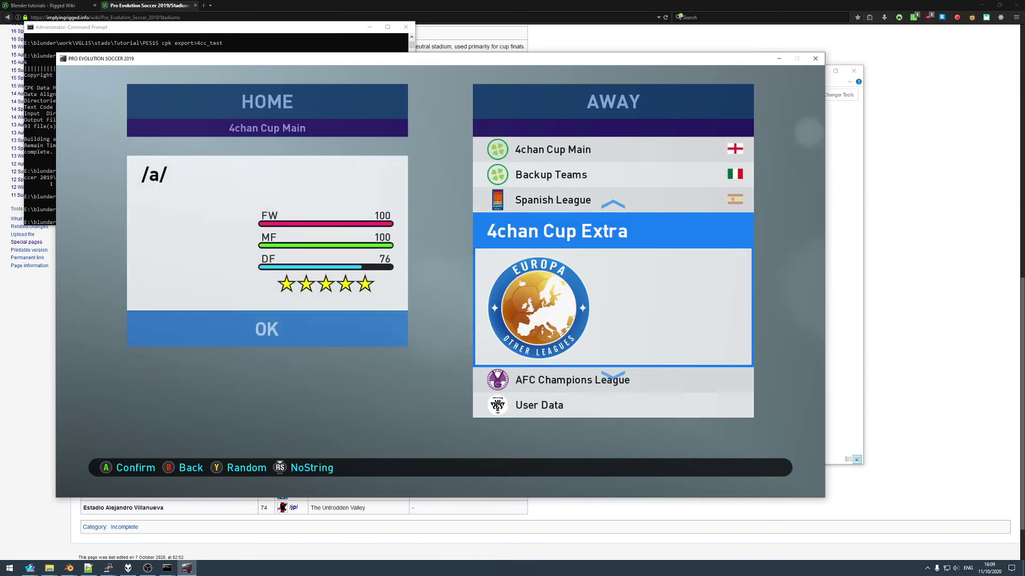
pyautogui.press('Up')
pyautogui.press('Up')
pyautogui.press('Up')
pyautogui.press('Return')
pyautogui.press('Return')
pyautogui.press('Return')
# - Set the match stadium to Estadio Campeones
pyautogui.press('Right')
pyautogui.press('Right')
pyautogui.press('Right')
pyautogui.press('Right')
pyautogui.press('Right')
pyautogui.press('Right')
pyautogui.press('Right')
pyautogui.press('Right')
pyautogui.press('Right')
pyautogui.press('Right')
pyautogui.press('Right')
pyautogui.press('Right')
pyautogui.press('Right')
pyautogui.press('Right')
pyautogui.press('Right')
pyautogui.press('Right')
pyautogui.press('Right')
pyautogui.press('Right')
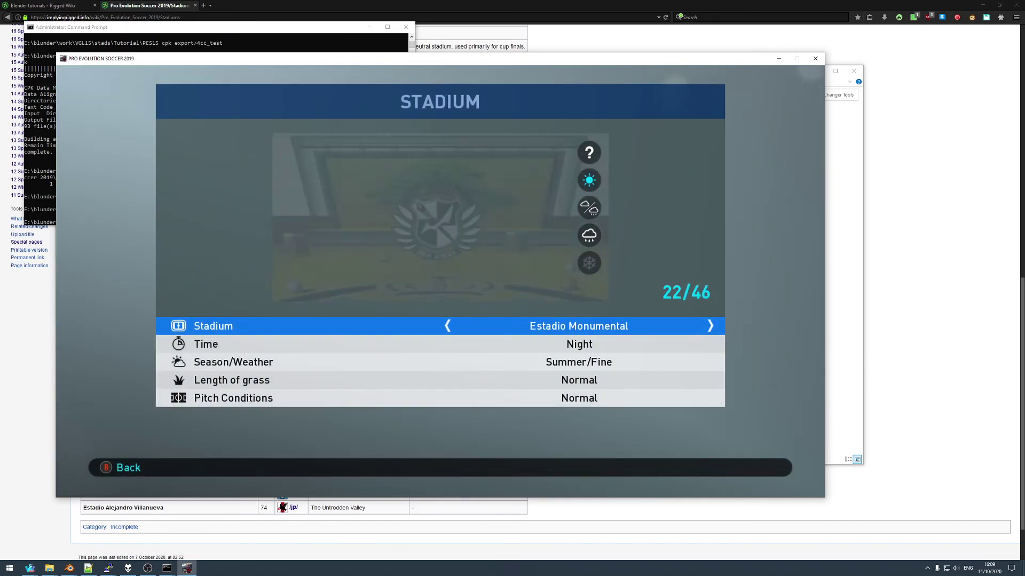
pyautogui.press('Right')
pyautogui.press('Right')
pyautogui.press('Right')
pyautogui.press('Right')
pyautogui.press('Right')
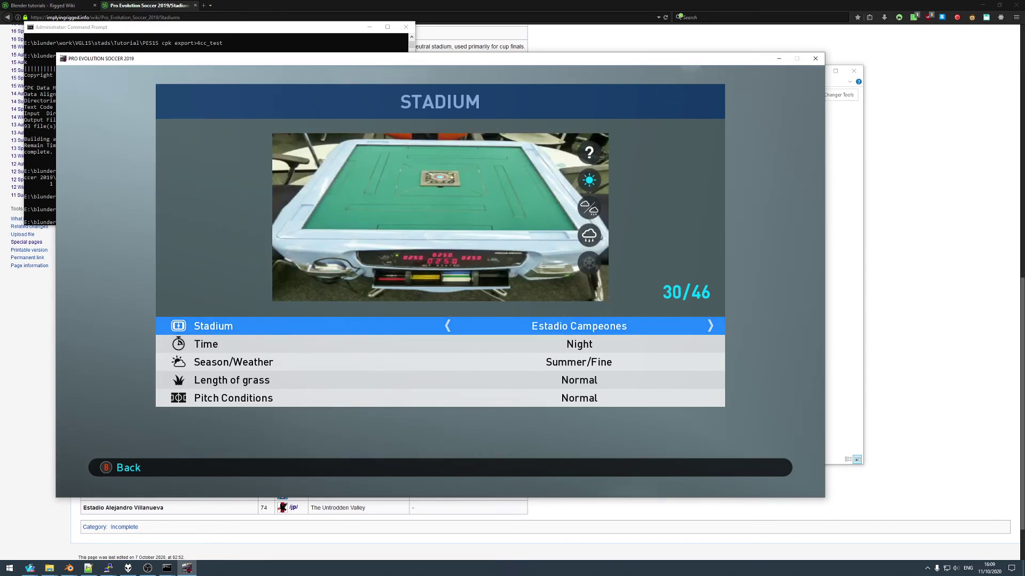
# - Start the night match, examine the stadium's lighting through the replay, and leave the match
pyautogui.press('Return')
pyautogui.press('Return')
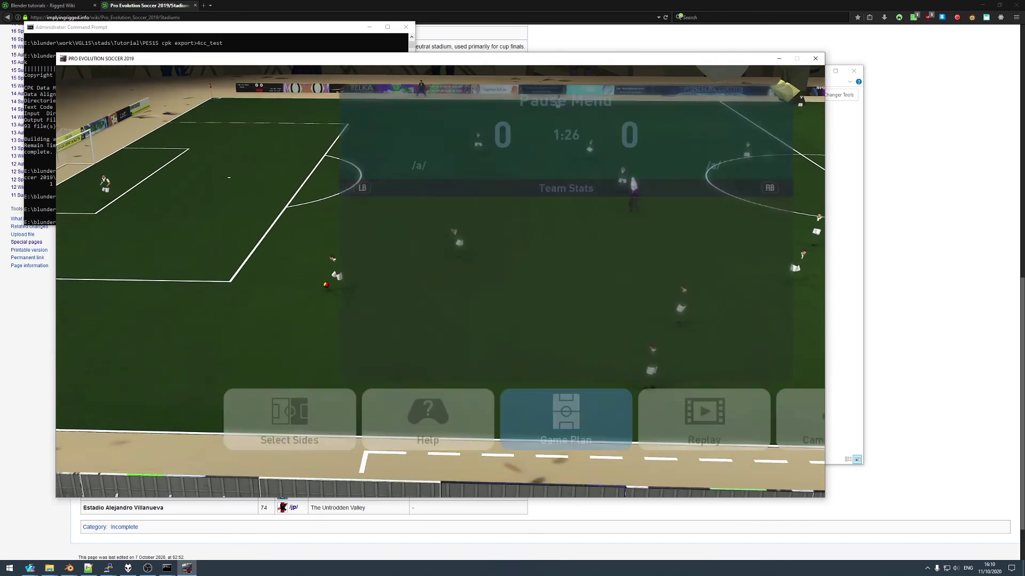
pyautogui.press('Right')
pyautogui.press('Return')
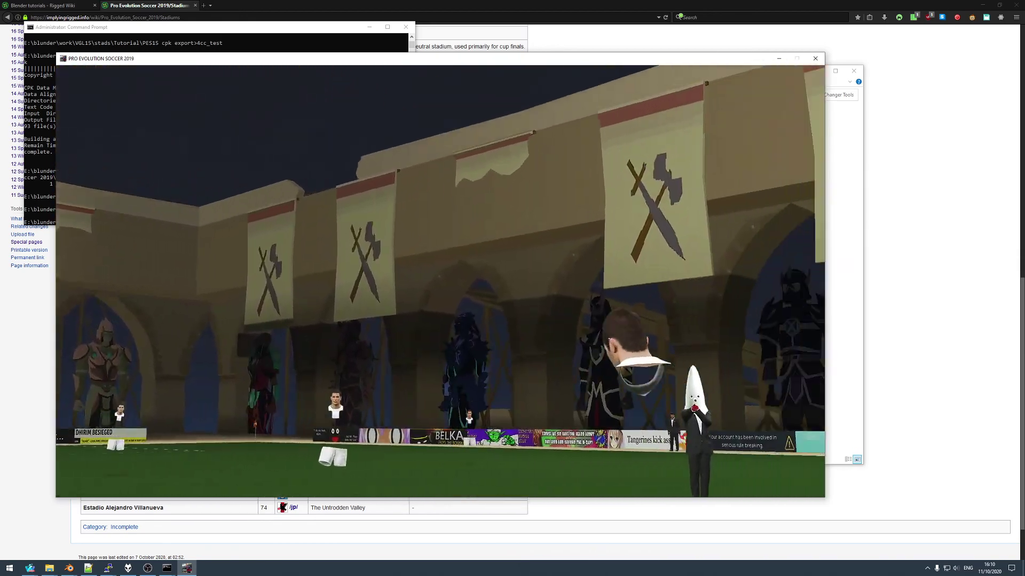
pyautogui.press('Escape')
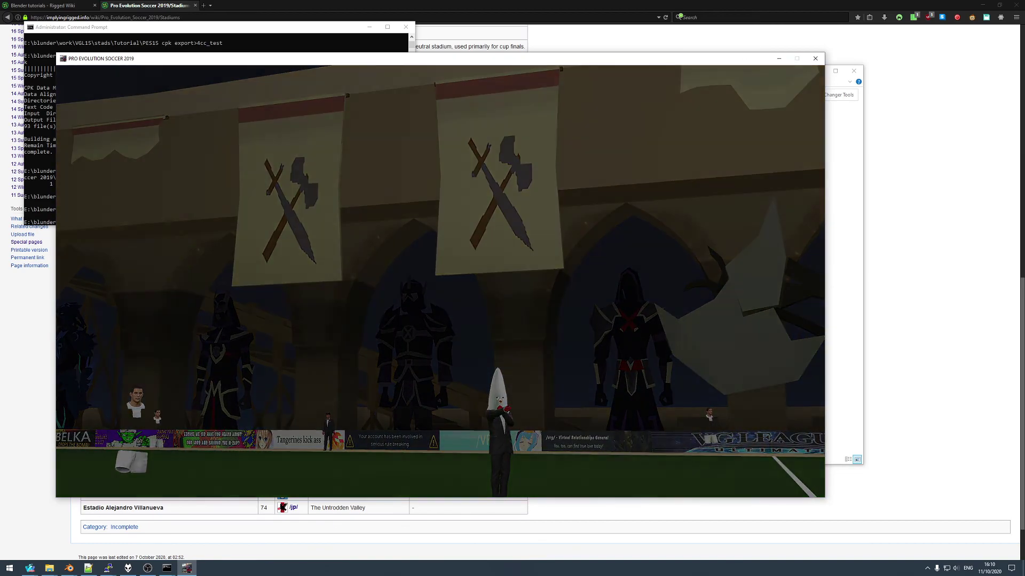
pyautogui.press('Return')
pyautogui.press('Return')
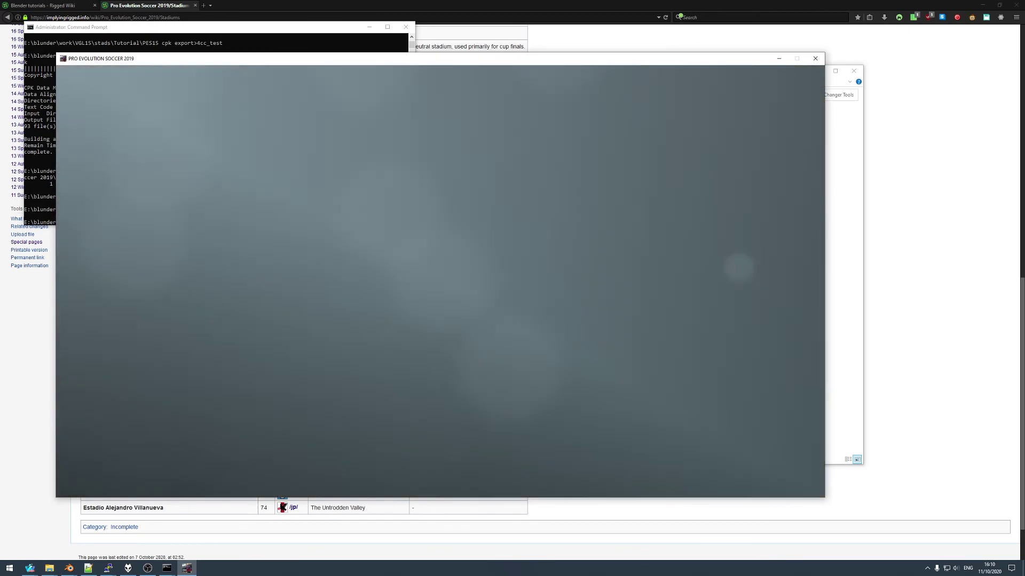
# - Set up another match between /a/ and /a/ with daytime lighting, start it to examine the stadium and pause it
pyautogui.press('Return')
pyautogui.press('Return')
pyautogui.press('Left')
pyautogui.press('Return')
pyautogui.press('Down')
pyautogui.press('Right')
pyautogui.press('Escape')
pyautogui.press('Return')
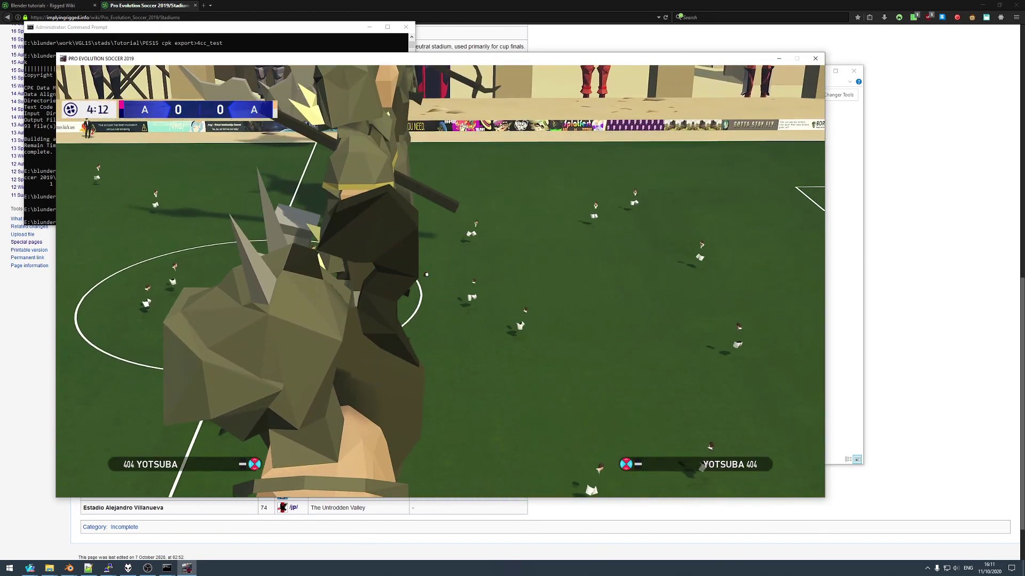
pyautogui.press('Escape')
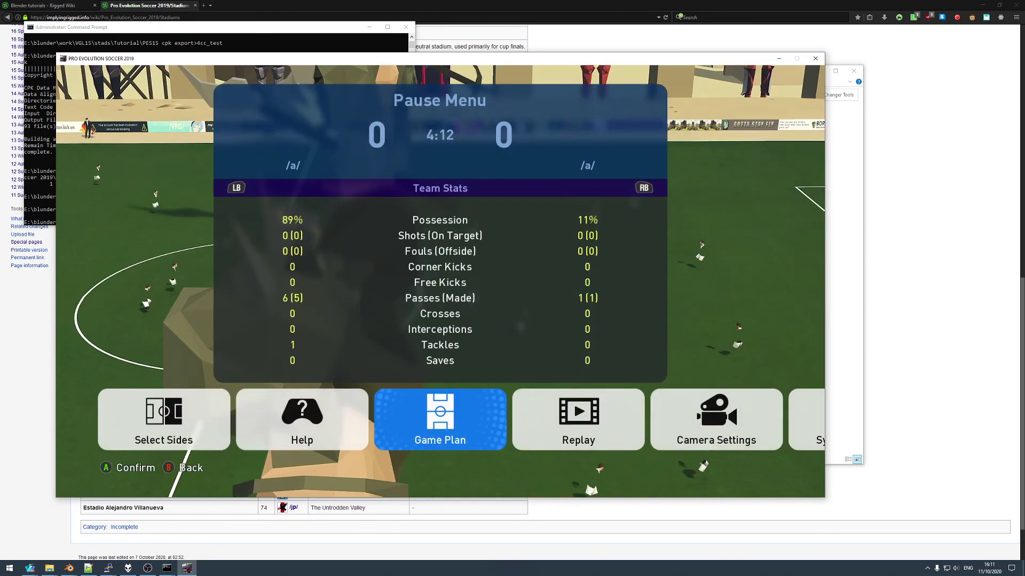